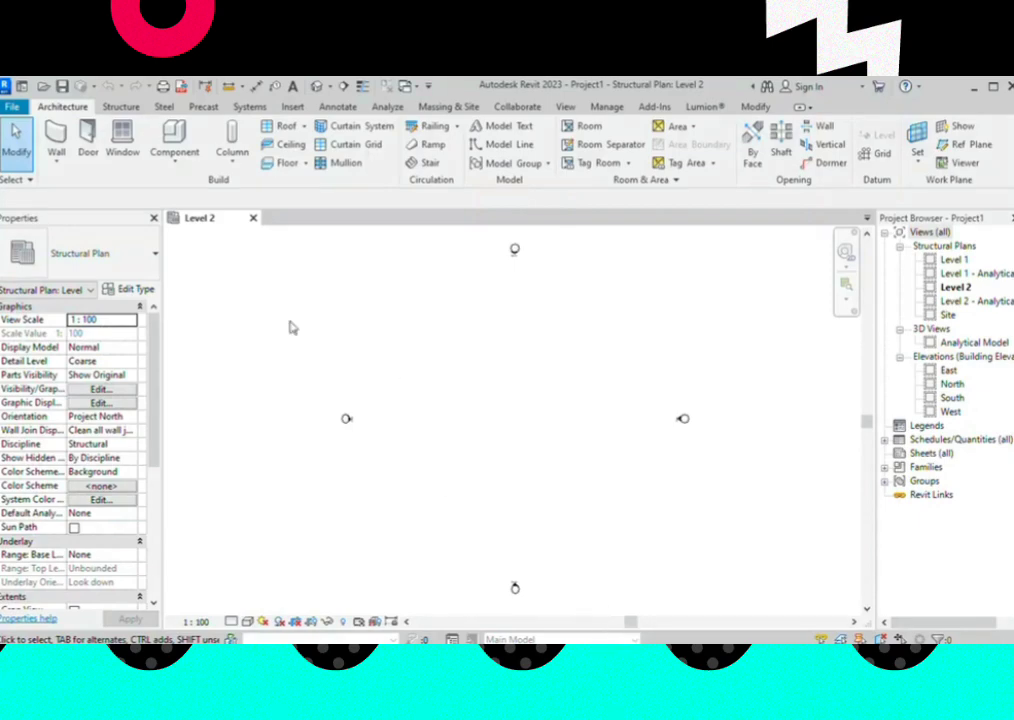
Switch the ribbon to the Structure tab after briefly checking the Architecture tab
click(143, 108)
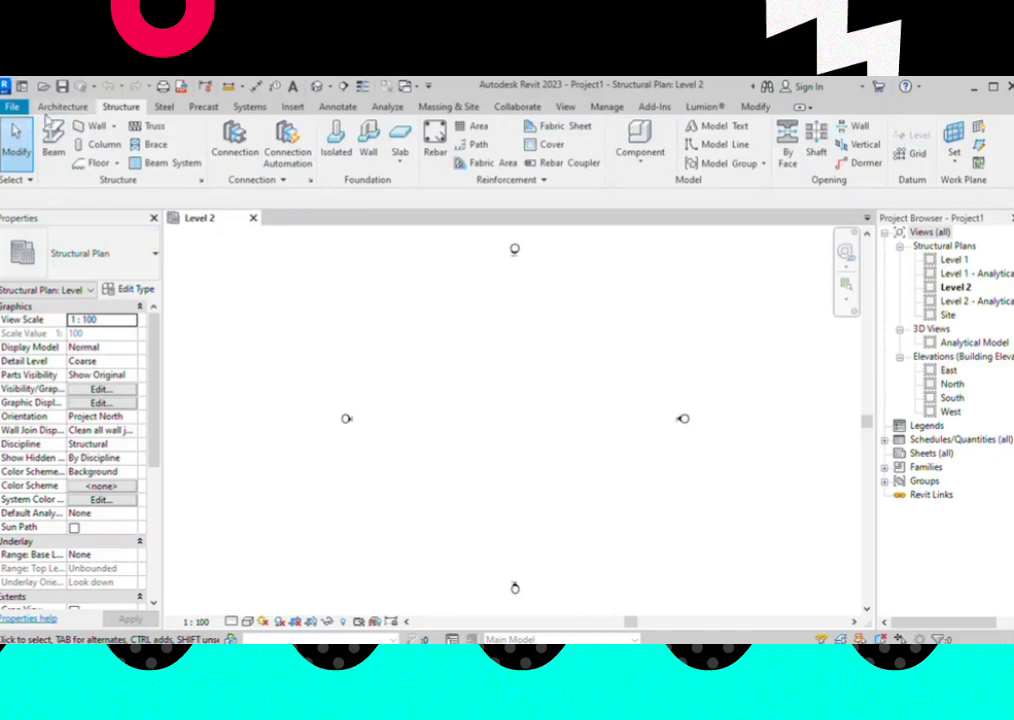
click(62, 106)
click(118, 106)
click(64, 107)
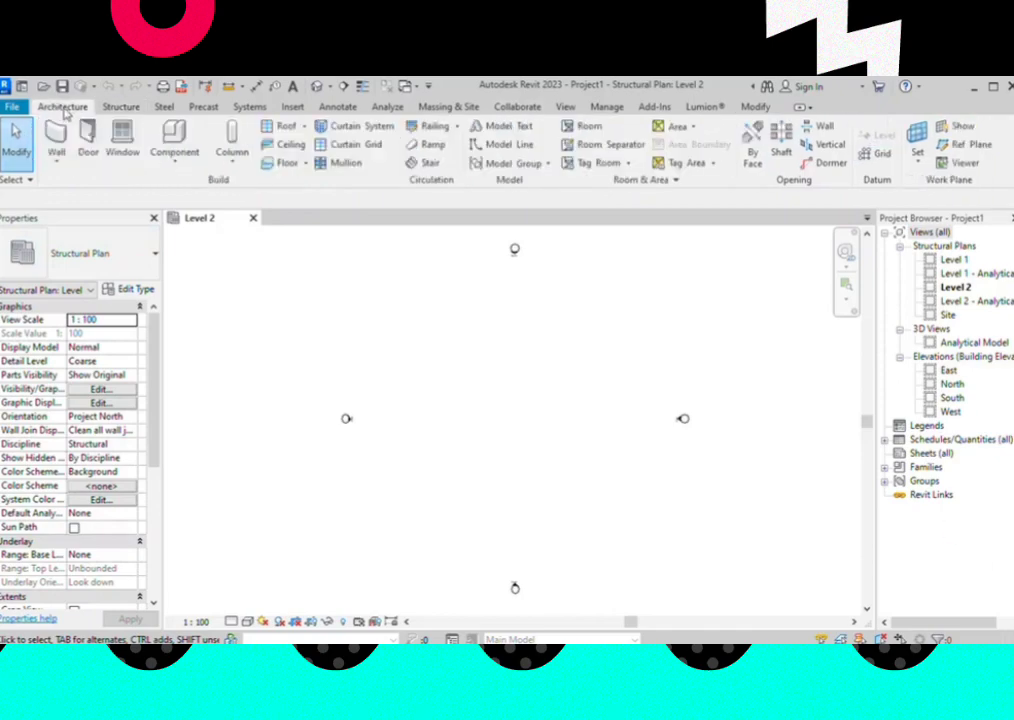
click(120, 106)
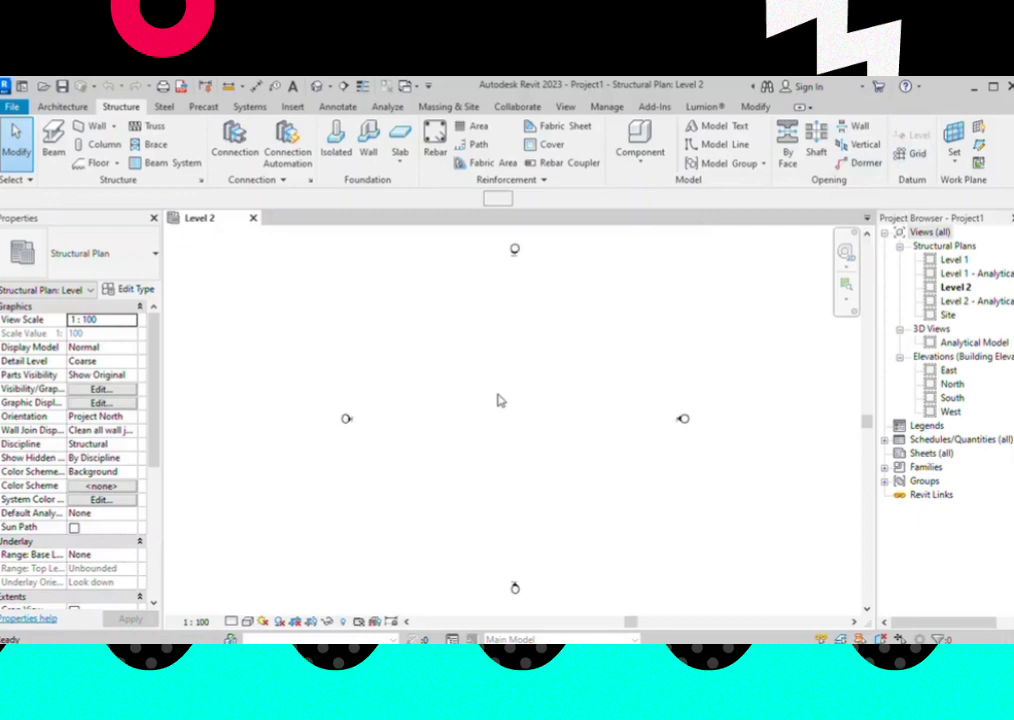
Draw a vertical grid line on the Level 2 plan with the GR command
key(g)
key(r)
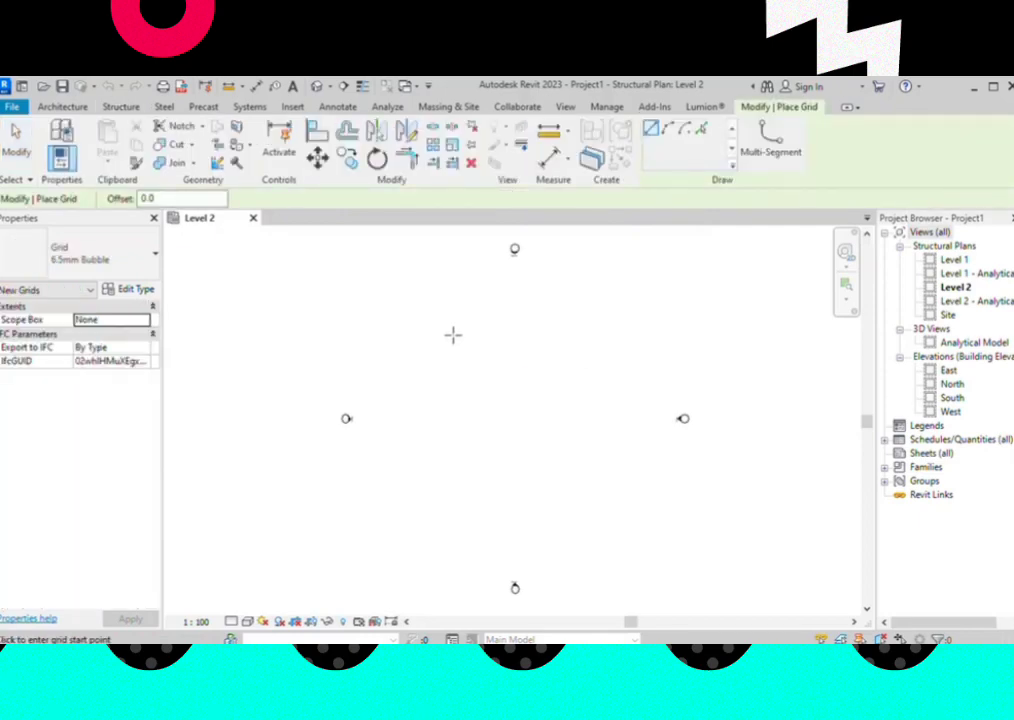
click(452, 317)
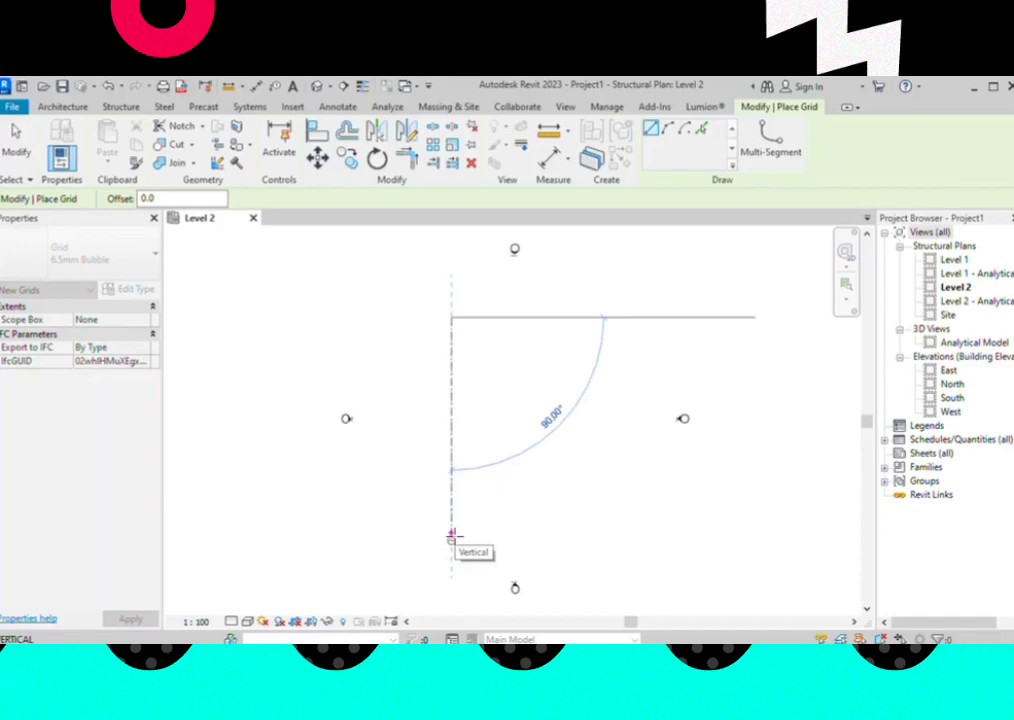
click(452, 537)
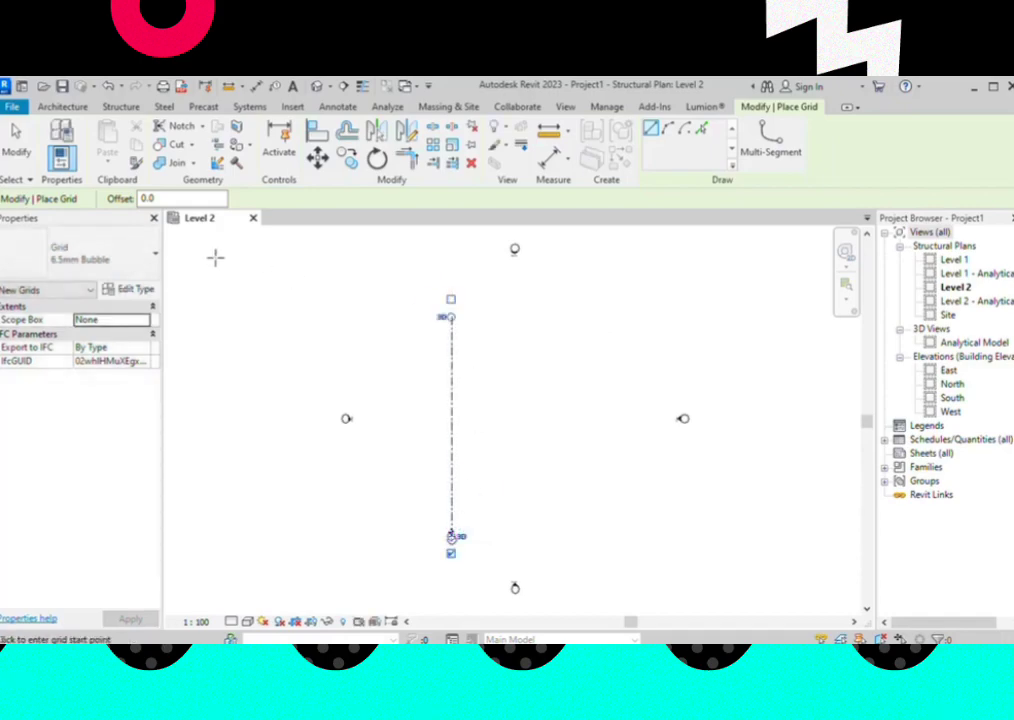
click(13, 139)
Rename the new grid's bubble label from 1 to A
click(451, 532)
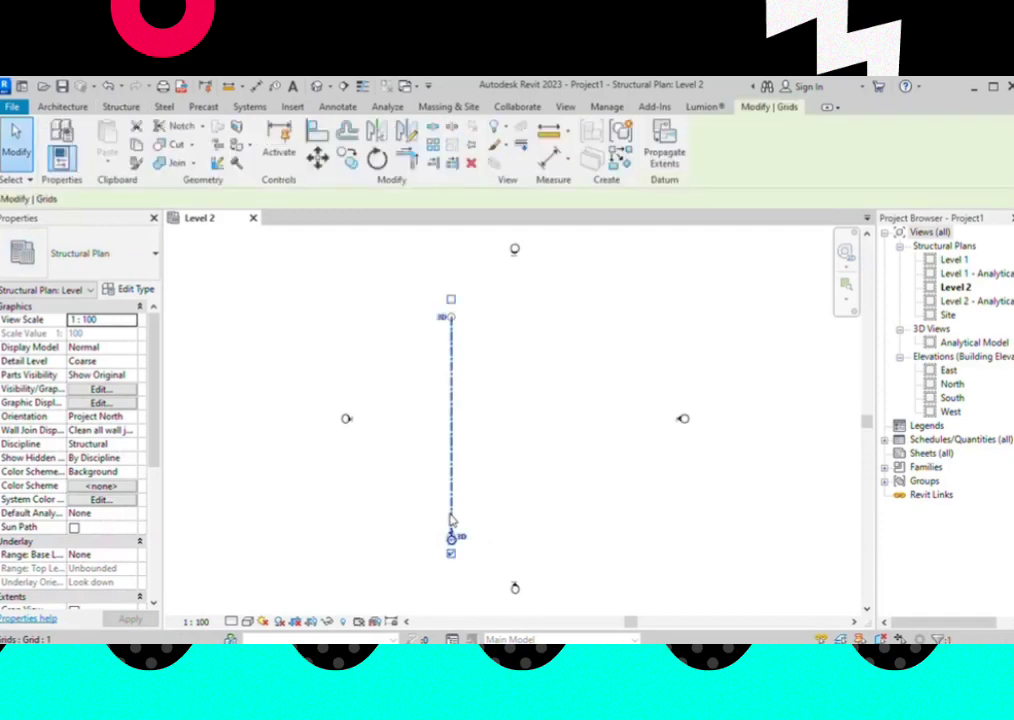
click(450, 299)
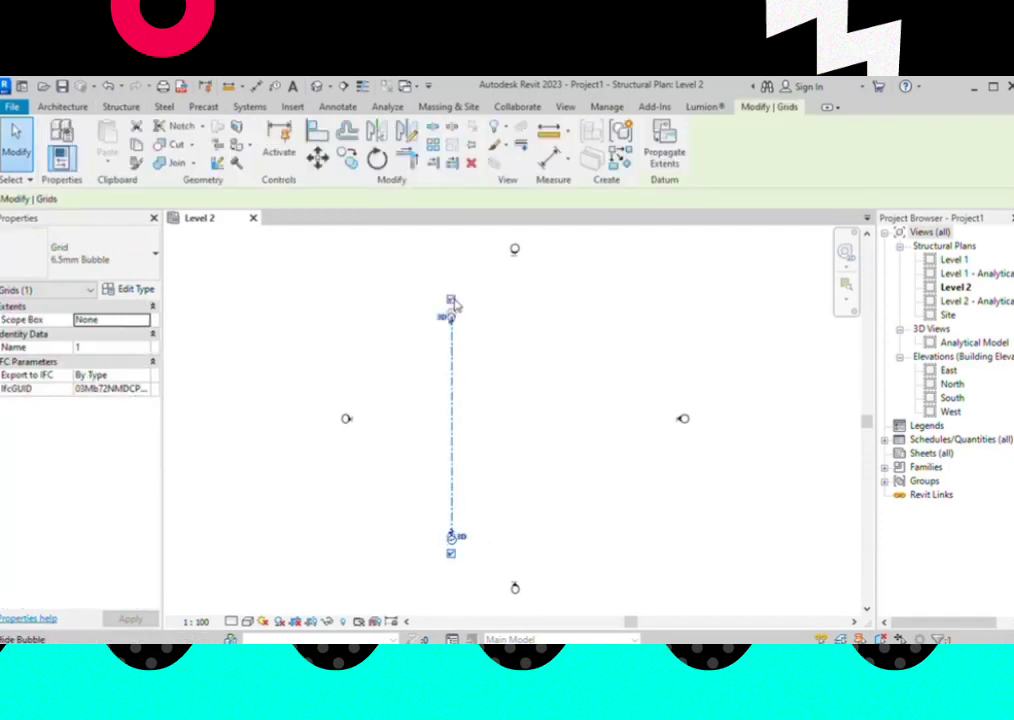
scroll(455, 555, up, 2)
scroll(455, 552, up, 2)
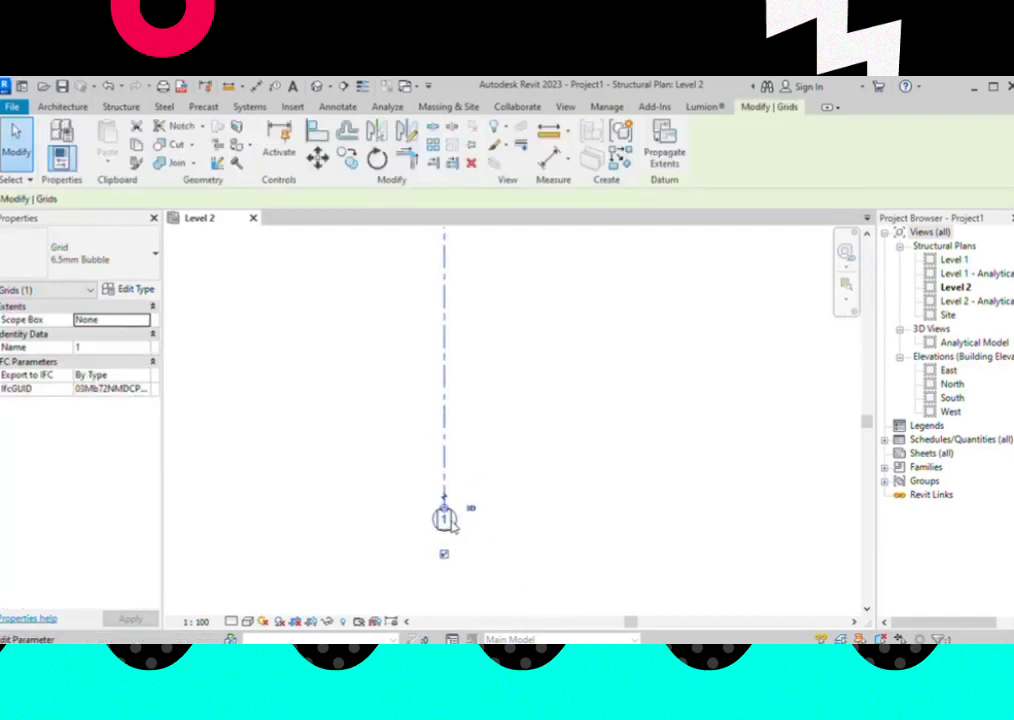
scroll(450, 520, up, 3)
click(452, 521)
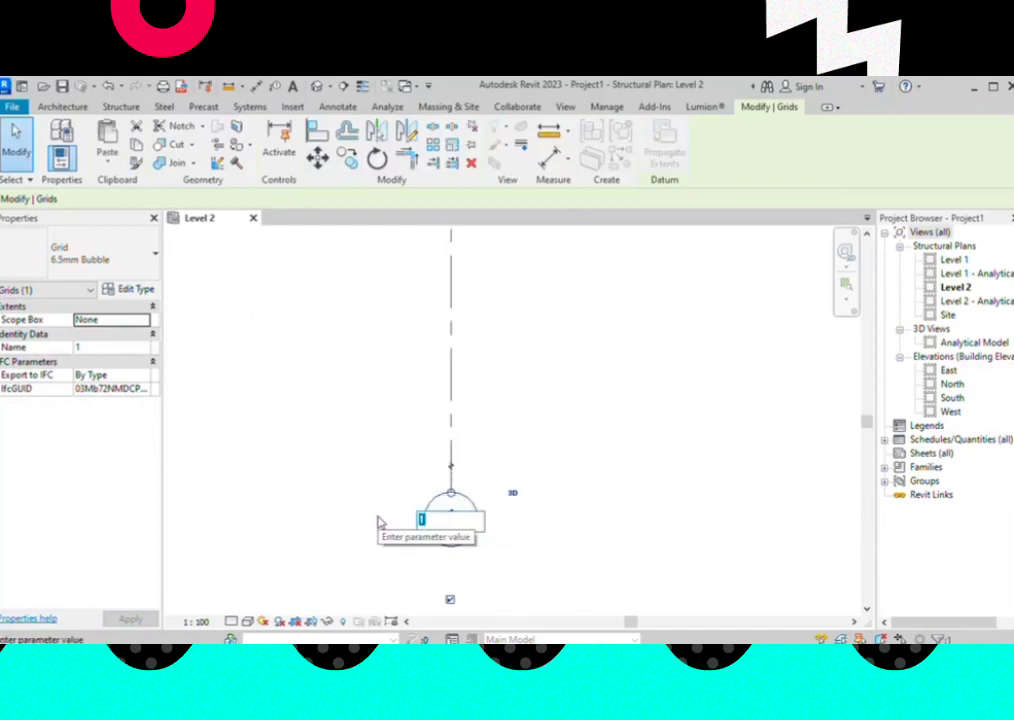
text(A)
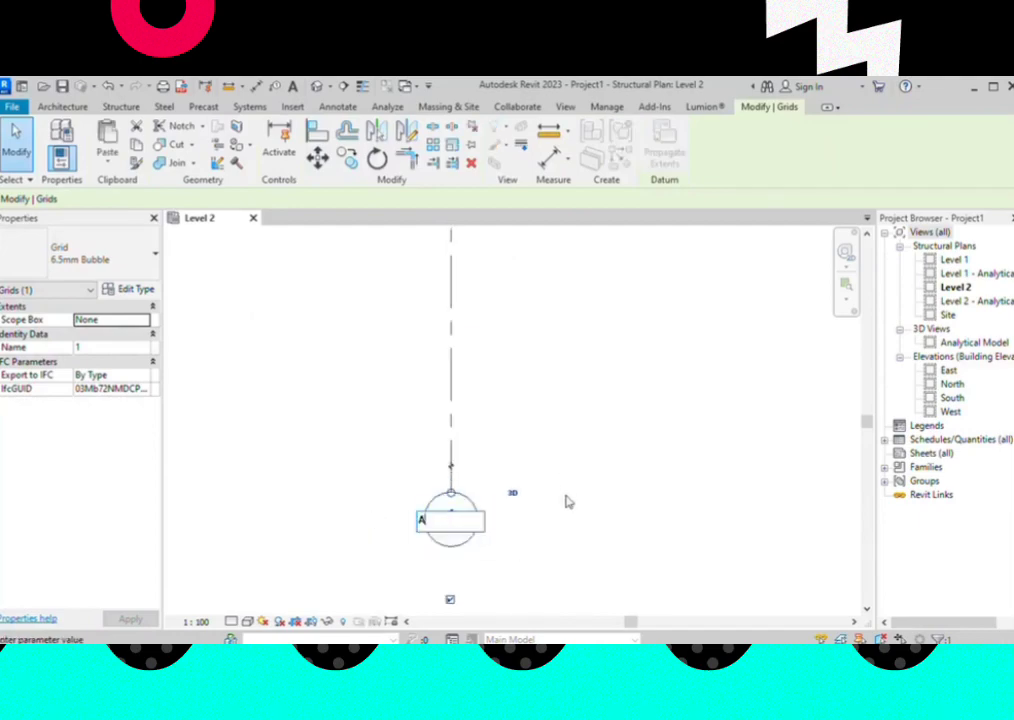
key(Return)
scroll(423, 448, down, 2)
scroll(496, 496, down, 2)
scroll(552, 489, down, 2)
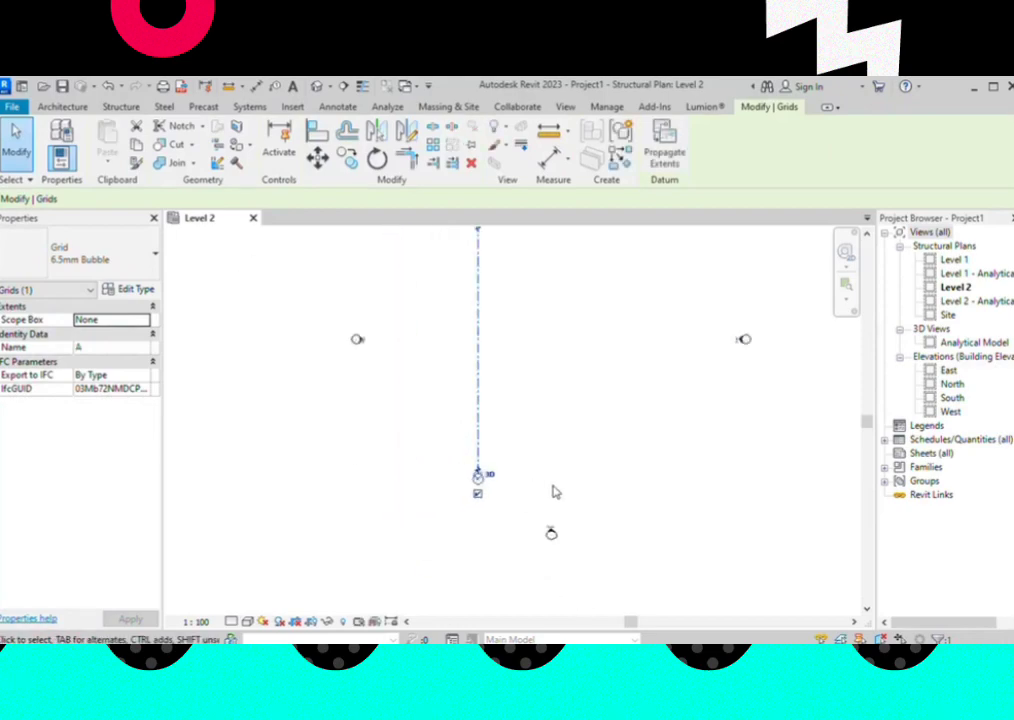
scroll(440, 465, down, 1)
scroll(450, 420, up, 1)
scroll(484, 333, up, 2)
Copy grid A from its end point 15000 to the right, producing grid B
key(Escape)
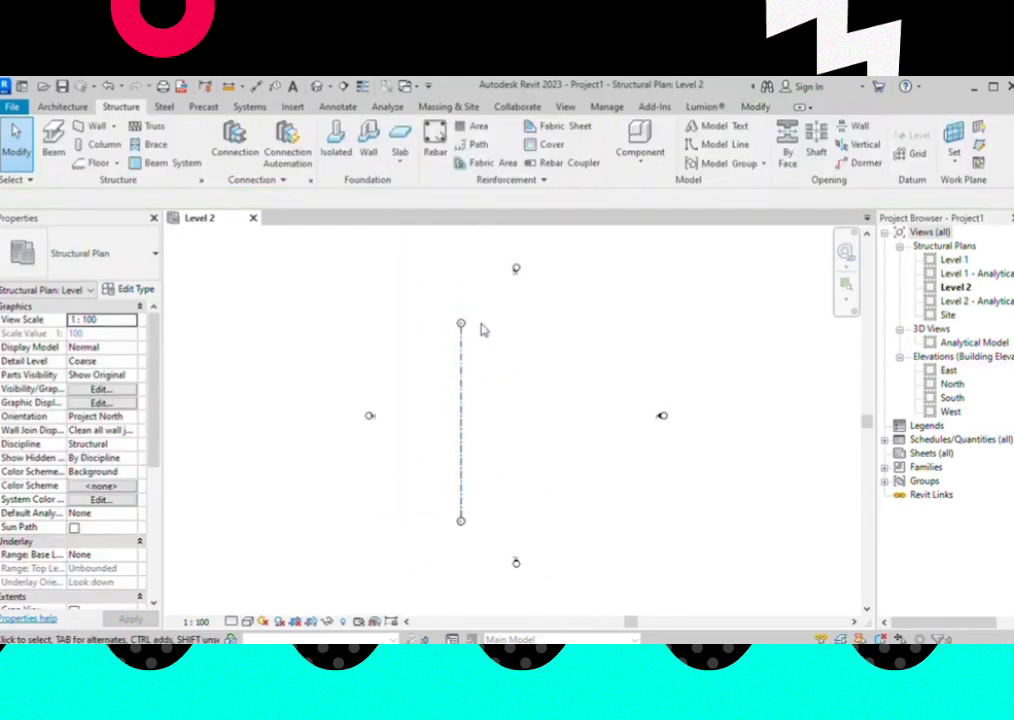
scroll(467, 328, up, 2)
scroll(460, 330, up, 2)
scroll(444, 328, down, 2)
scroll(466, 385, down, 2)
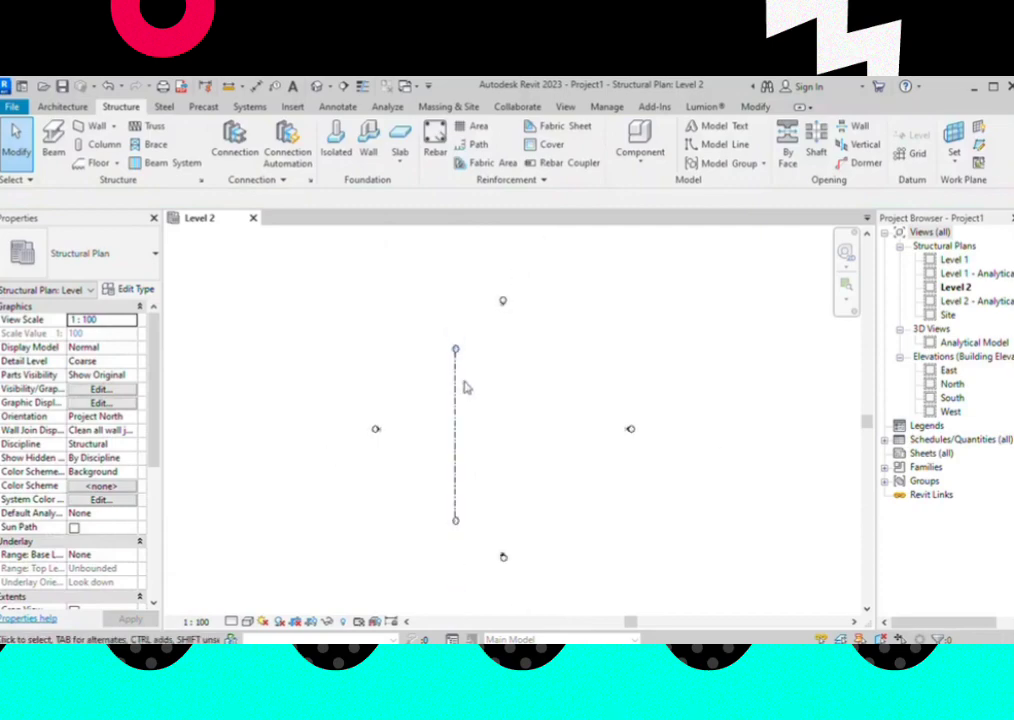
scroll(540, 480, down, 1)
click(455, 470)
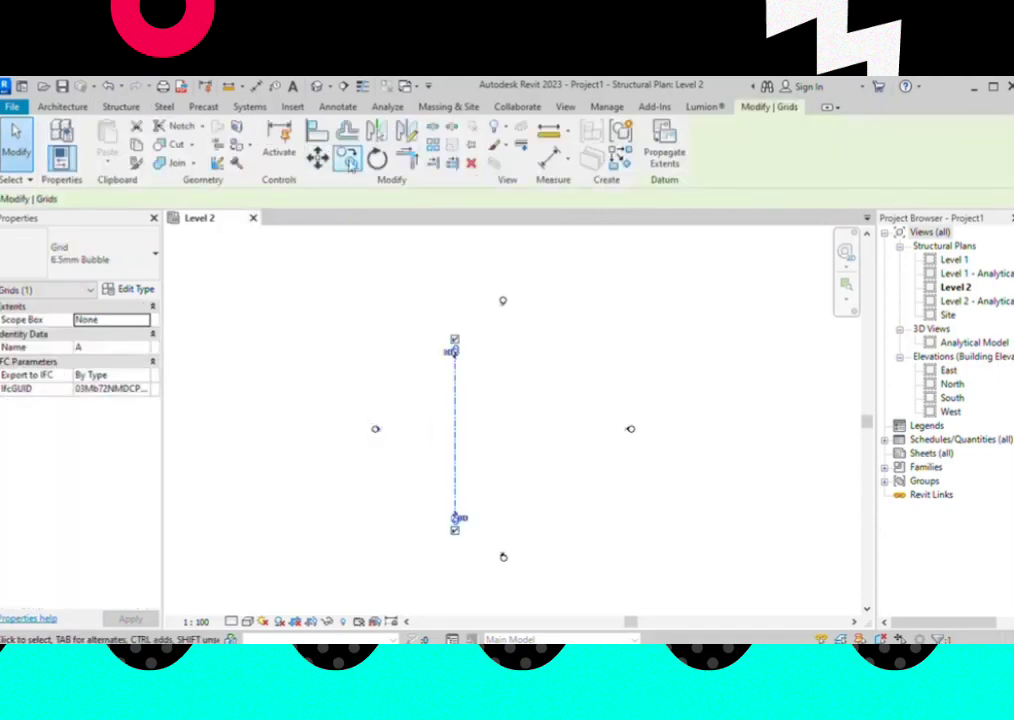
click(347, 158)
scroll(476, 541, up, 1)
scroll(434, 527, up, 2)
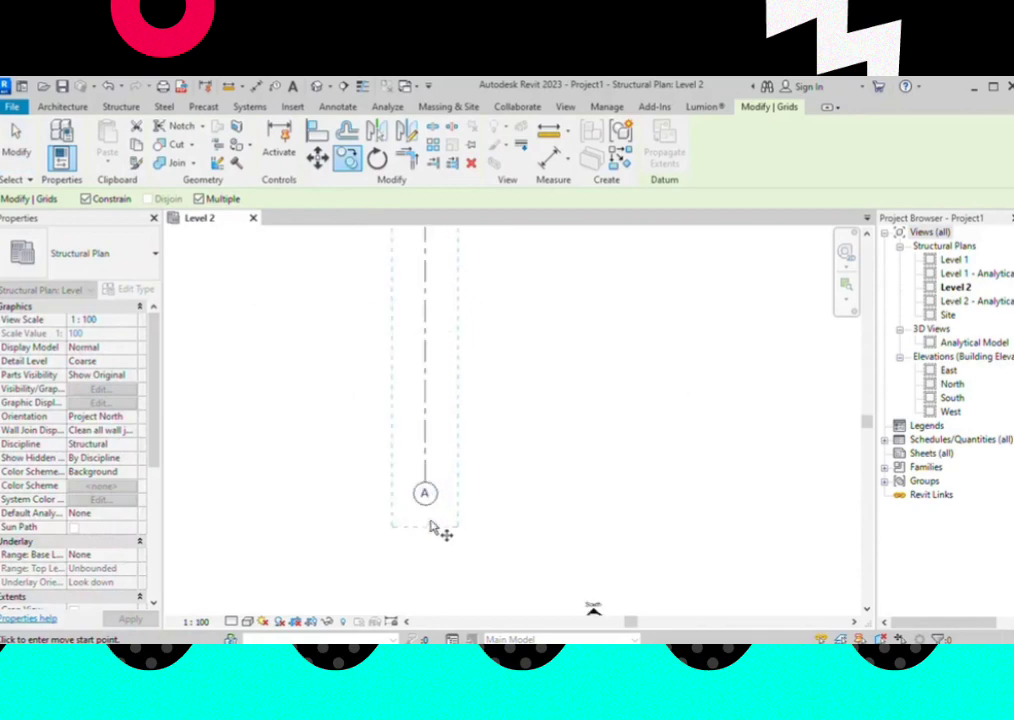
scroll(440, 510, up, 2)
click(425, 493)
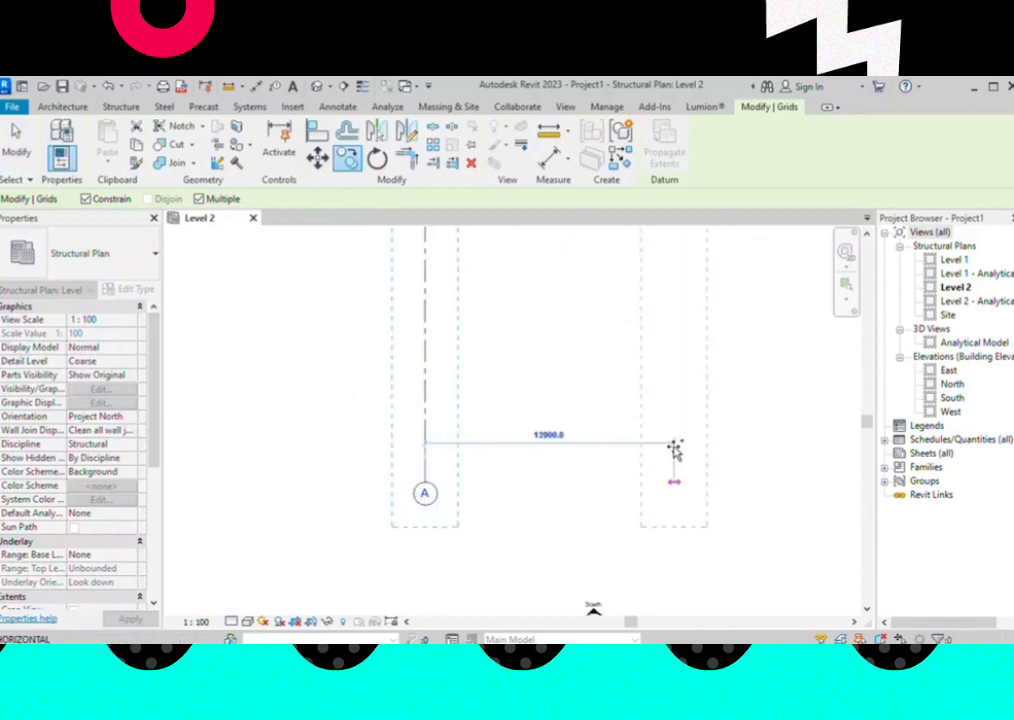
text(15)
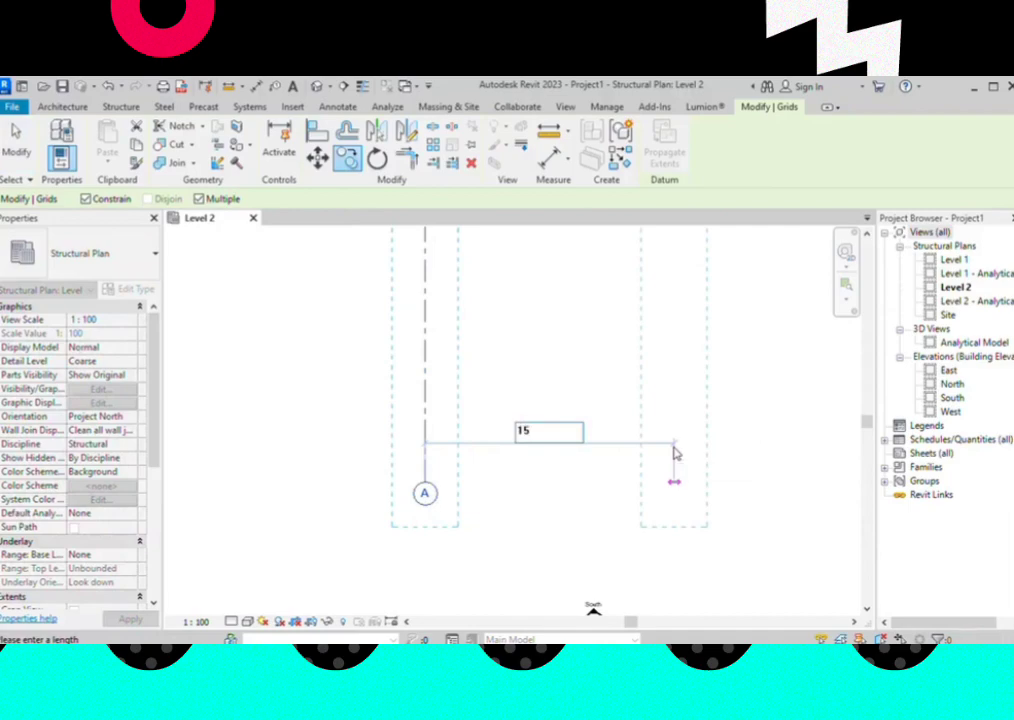
text(000)
key(Return)
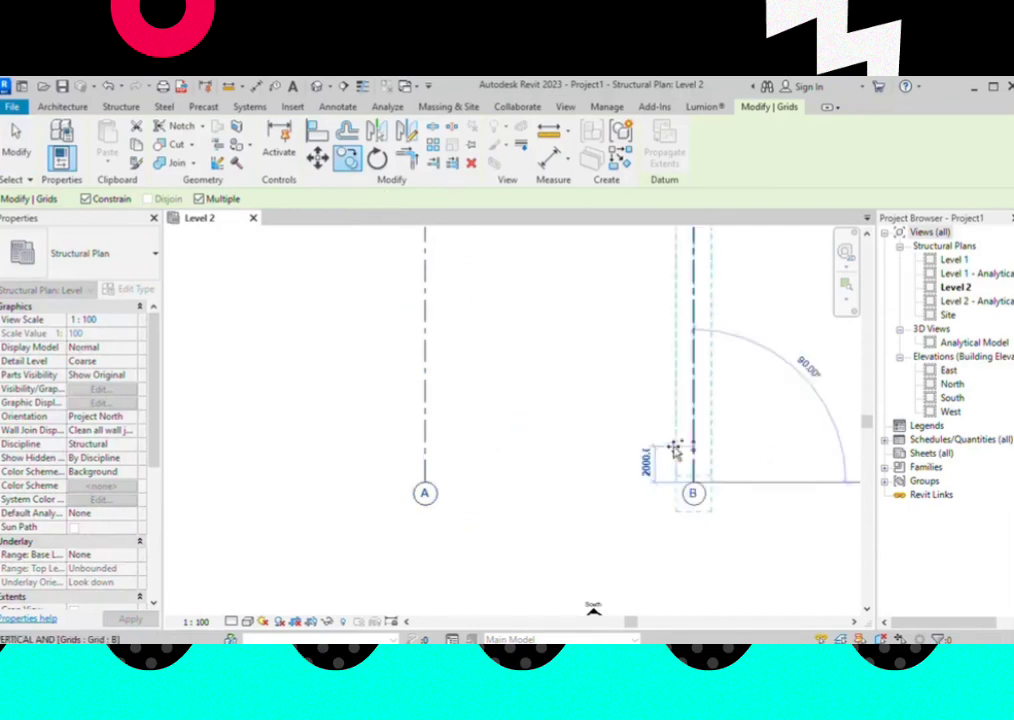
click(675, 455)
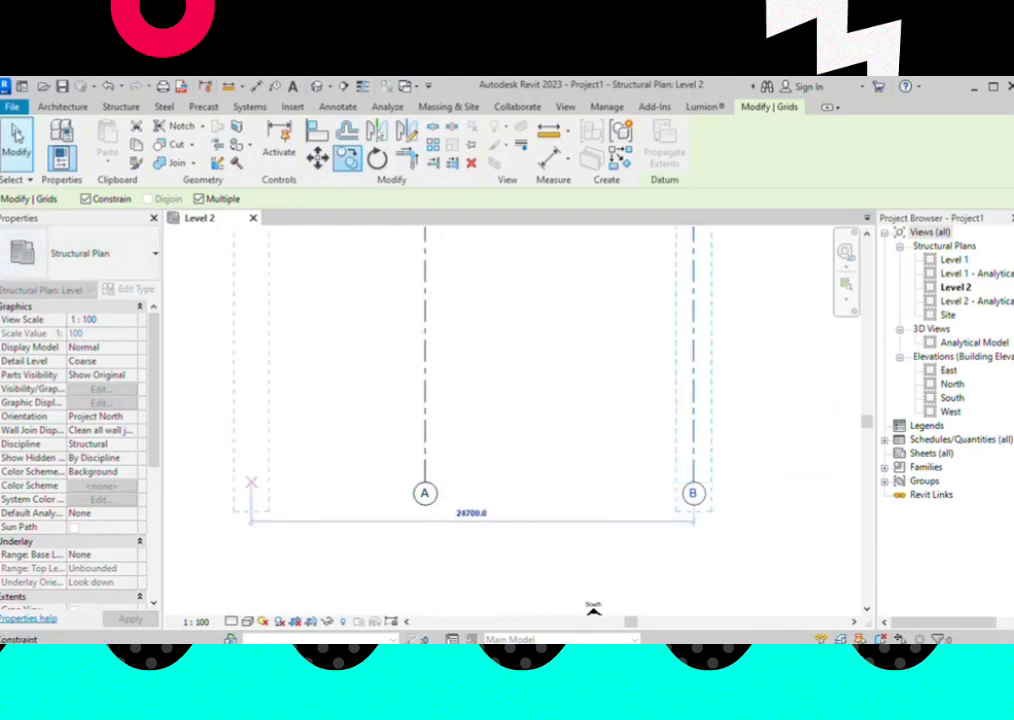
click(16, 142)
scroll(505, 425, down, 3)
scroll(488, 430, down, 3)
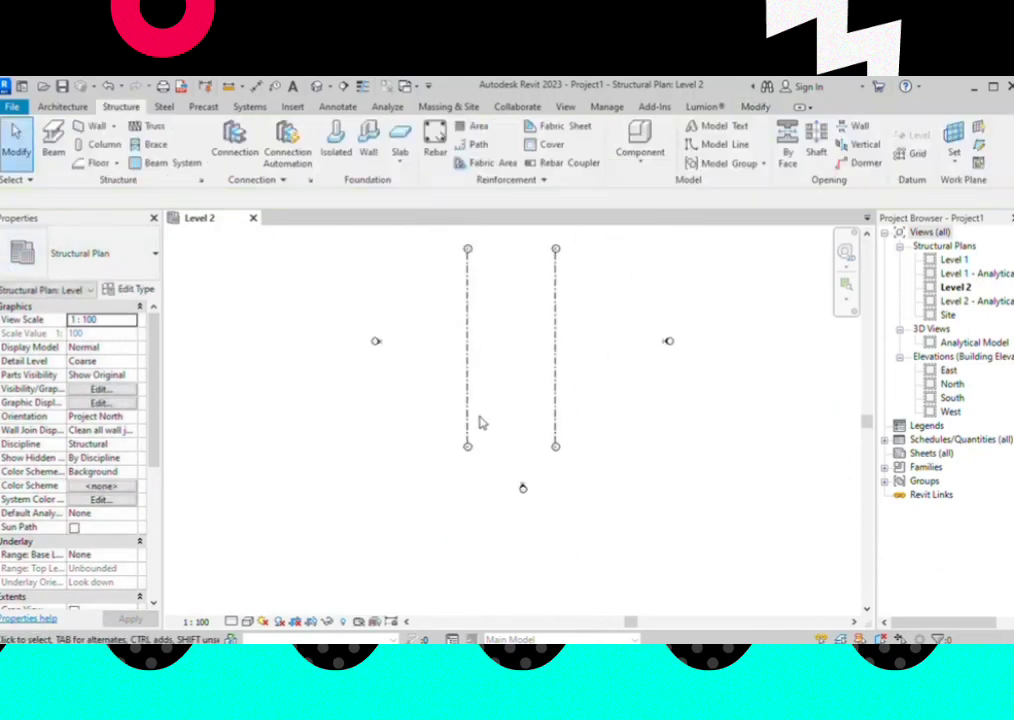
Draw a horizontal grid across grids A and B using Create Similar from grid A
scroll(480, 423, up, 2)
scroll(485, 470, down, 2)
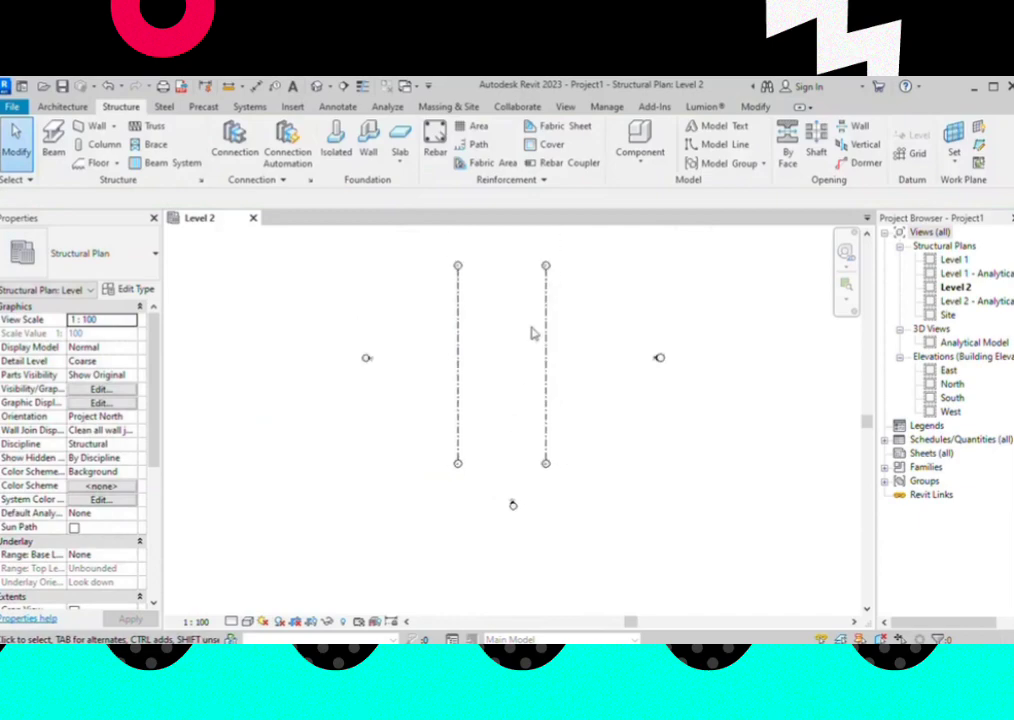
scroll(530, 432, up, 1)
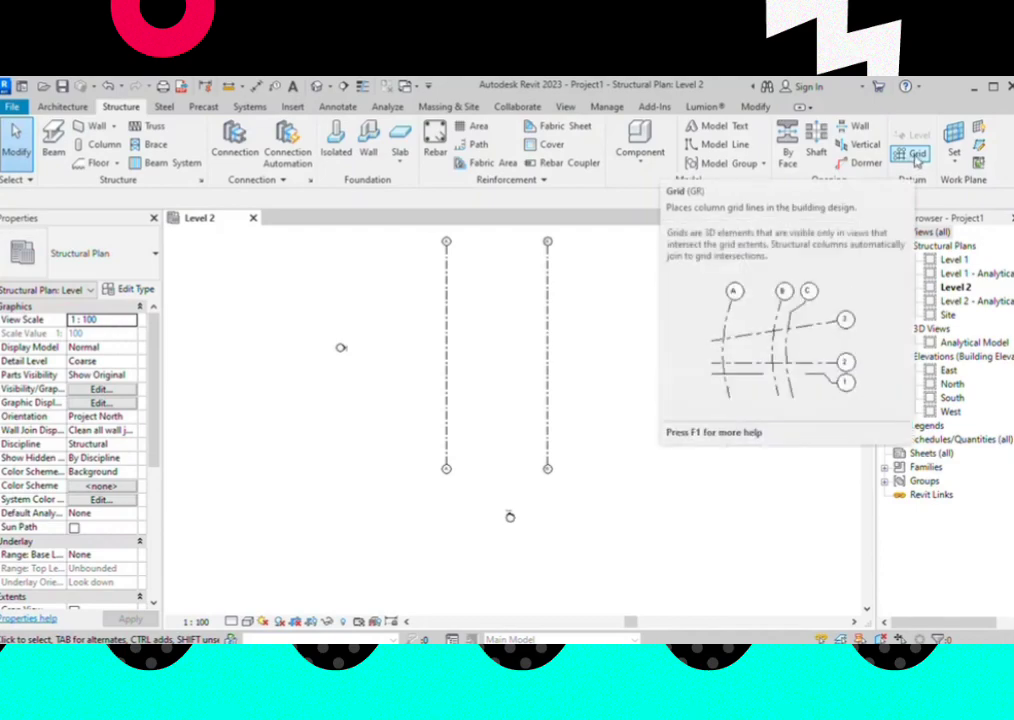
click(447, 390)
right_click(448, 390)
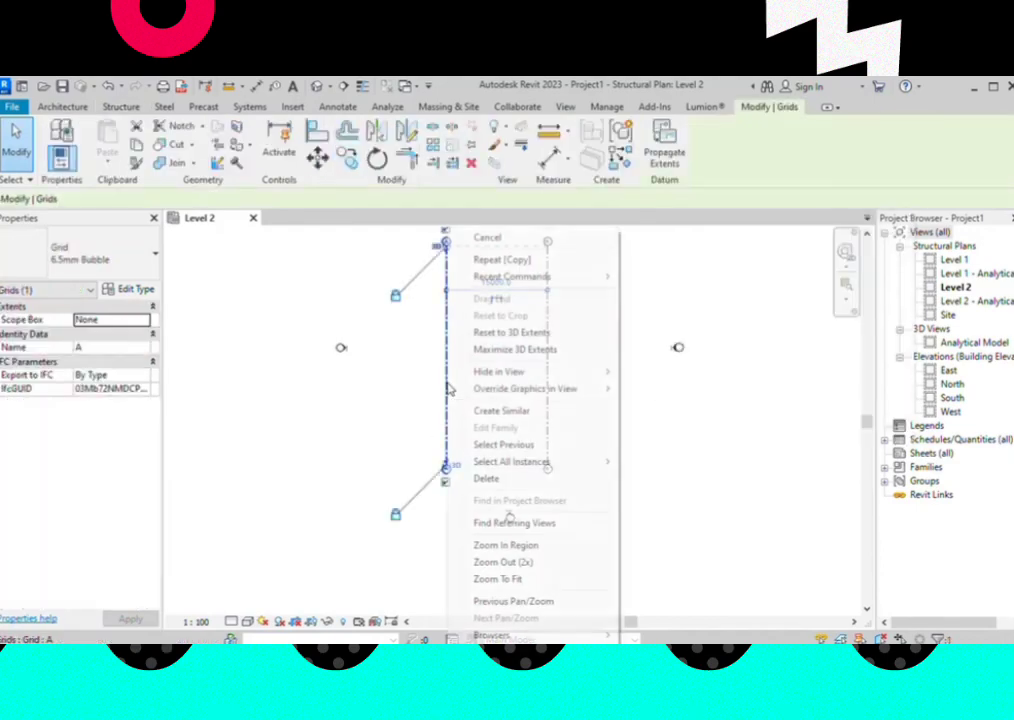
click(523, 418)
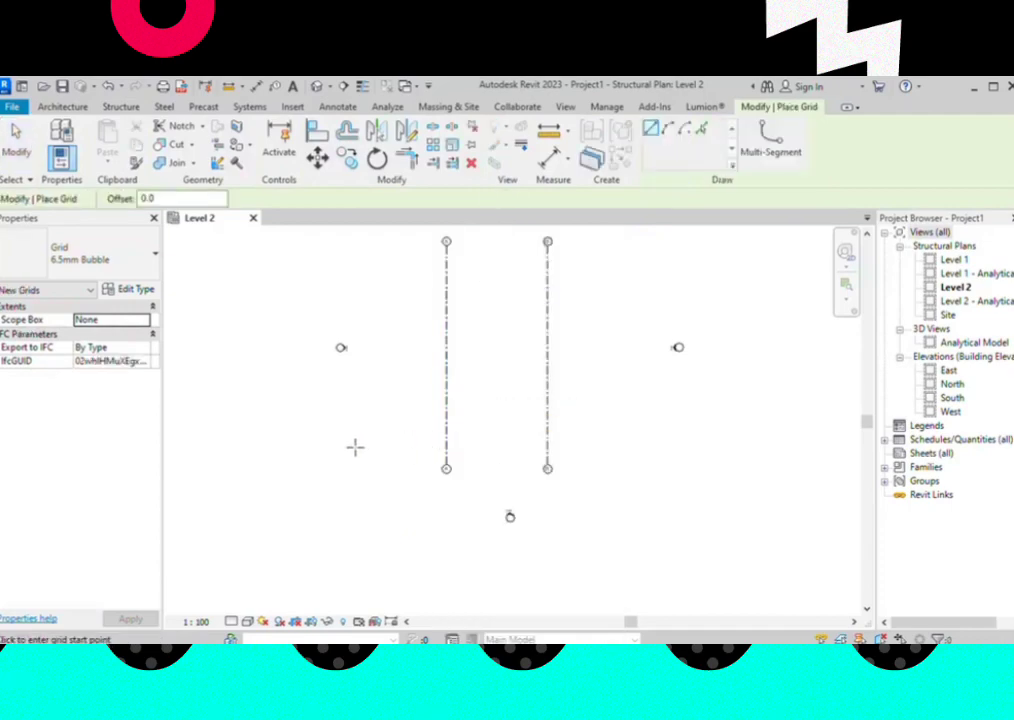
click(355, 438)
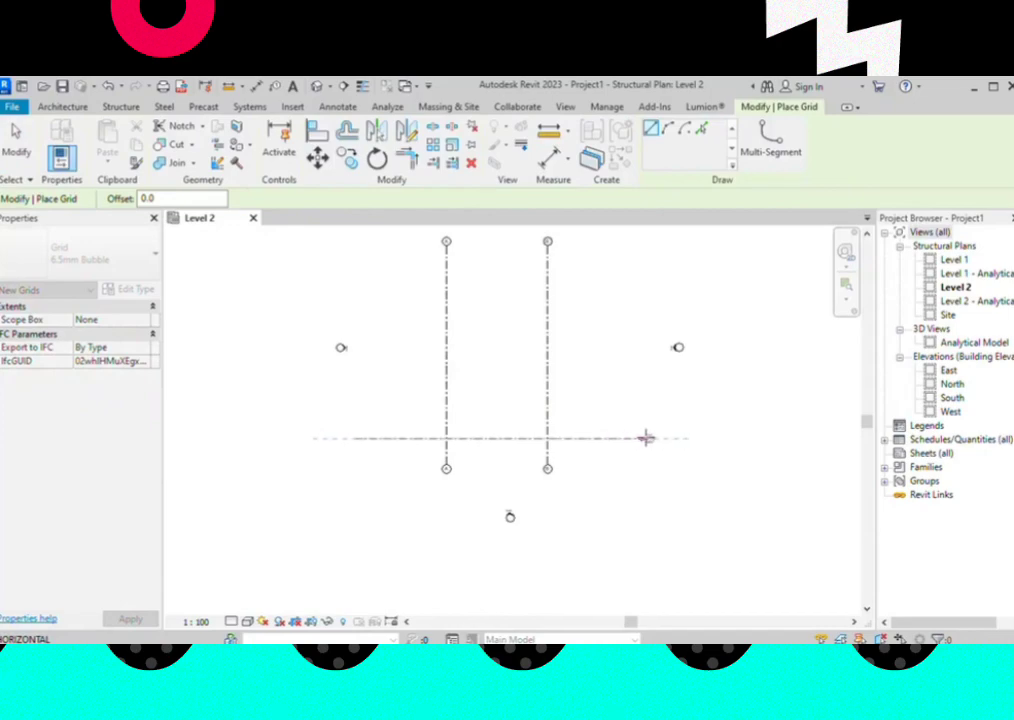
click(632, 438)
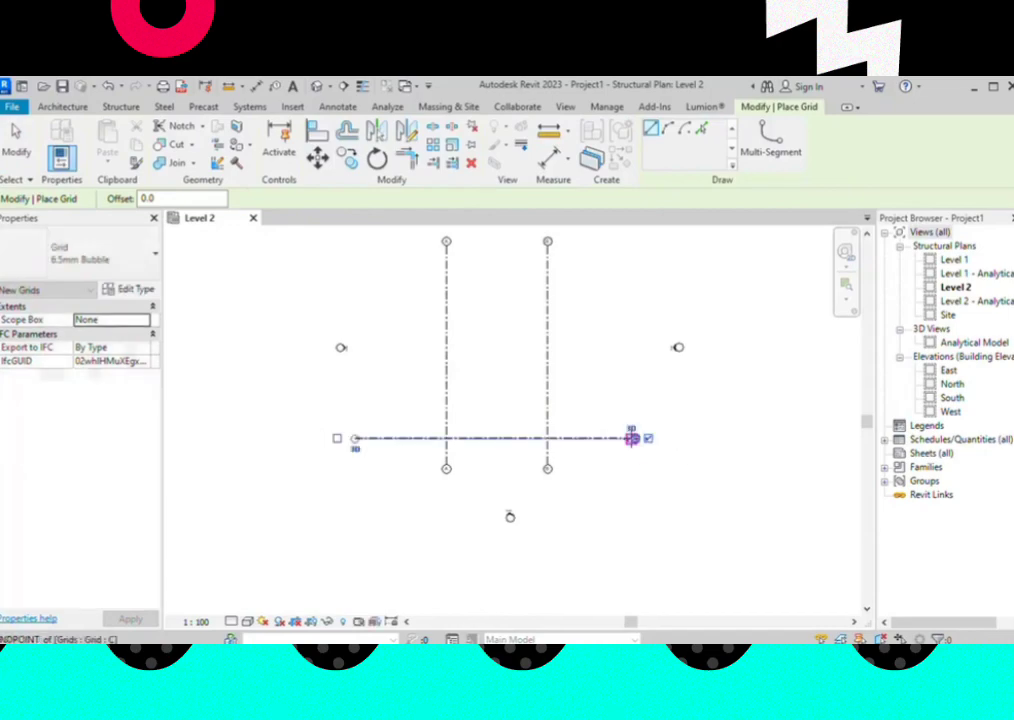
click(17, 138)
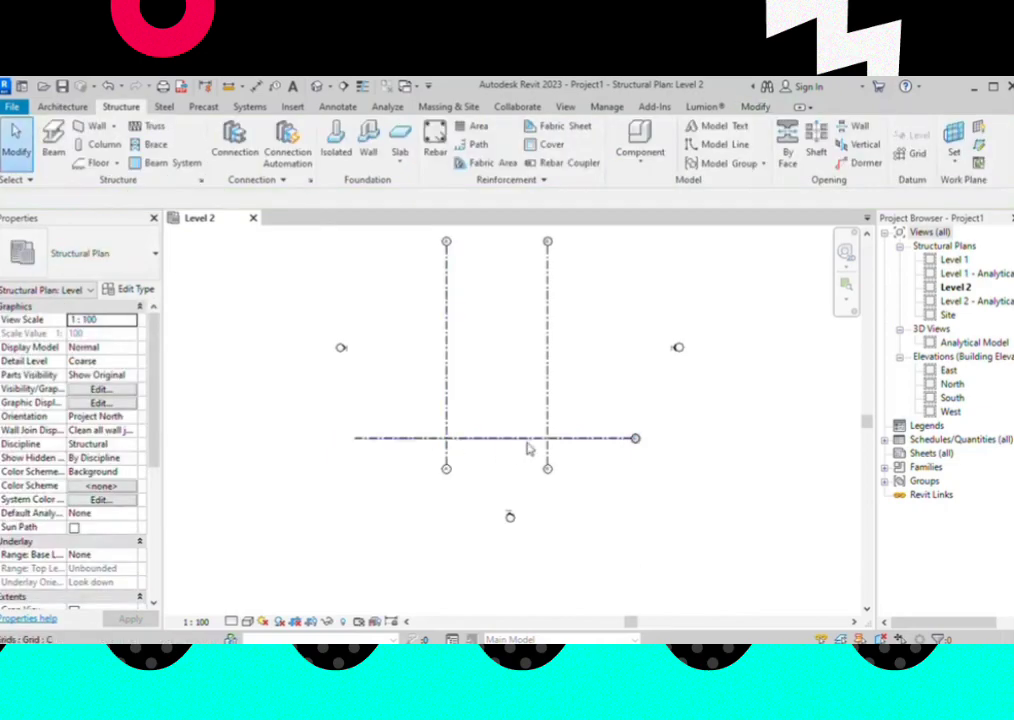
Rename the new horizontal grid from C to 1 and select it
scroll(527, 446, up, 3)
scroll(613, 455, up, 2)
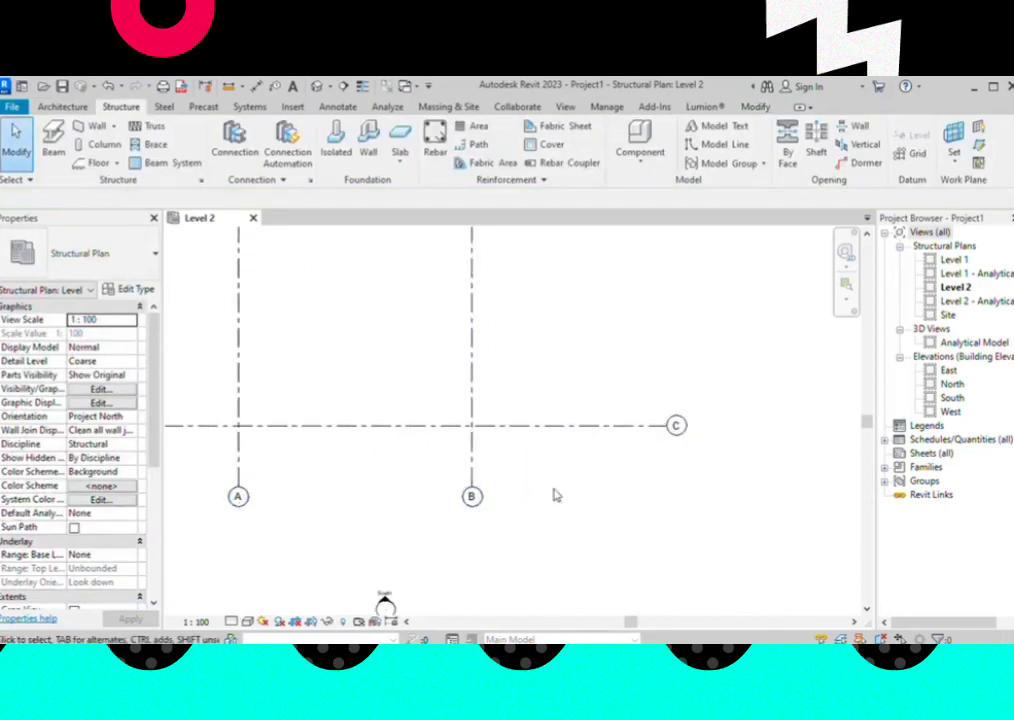
scroll(676, 427, up, 2)
double_click(668, 429)
text(1)
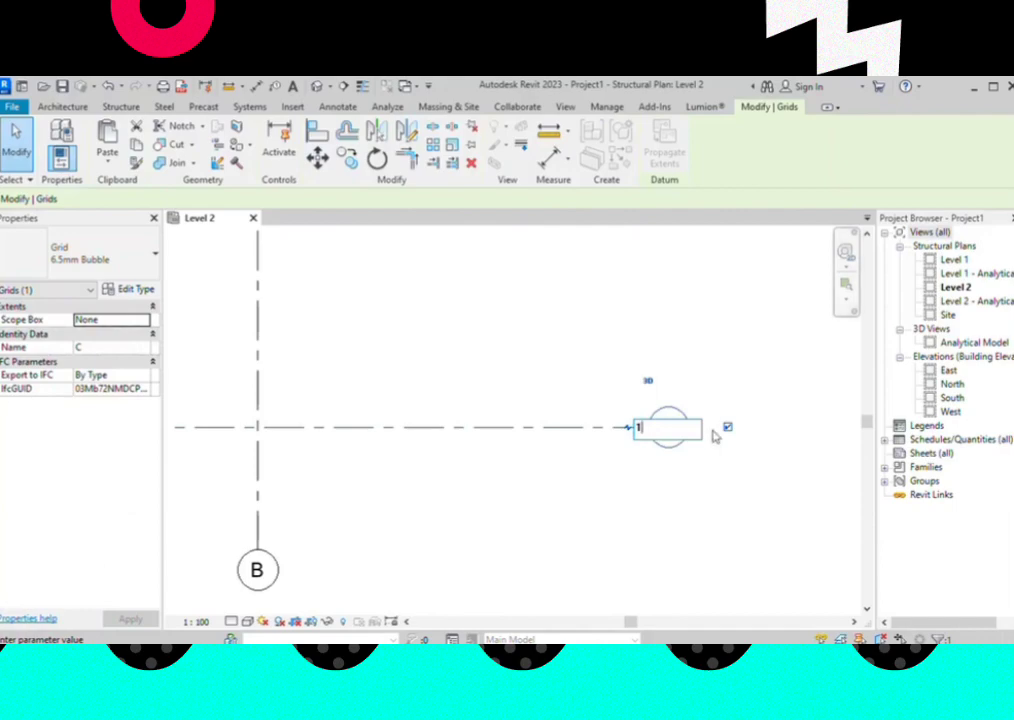
key(Return)
scroll(693, 478, down, 2)
scroll(648, 473, down, 2)
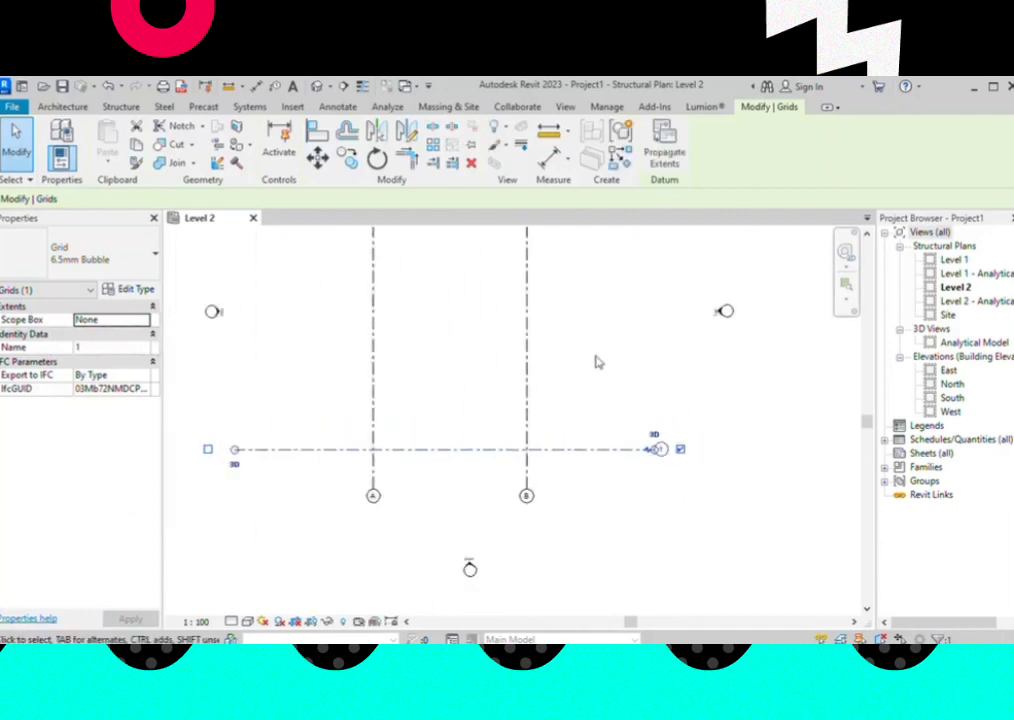
scroll(598, 372, down, 2)
scroll(400, 453, up, 2)
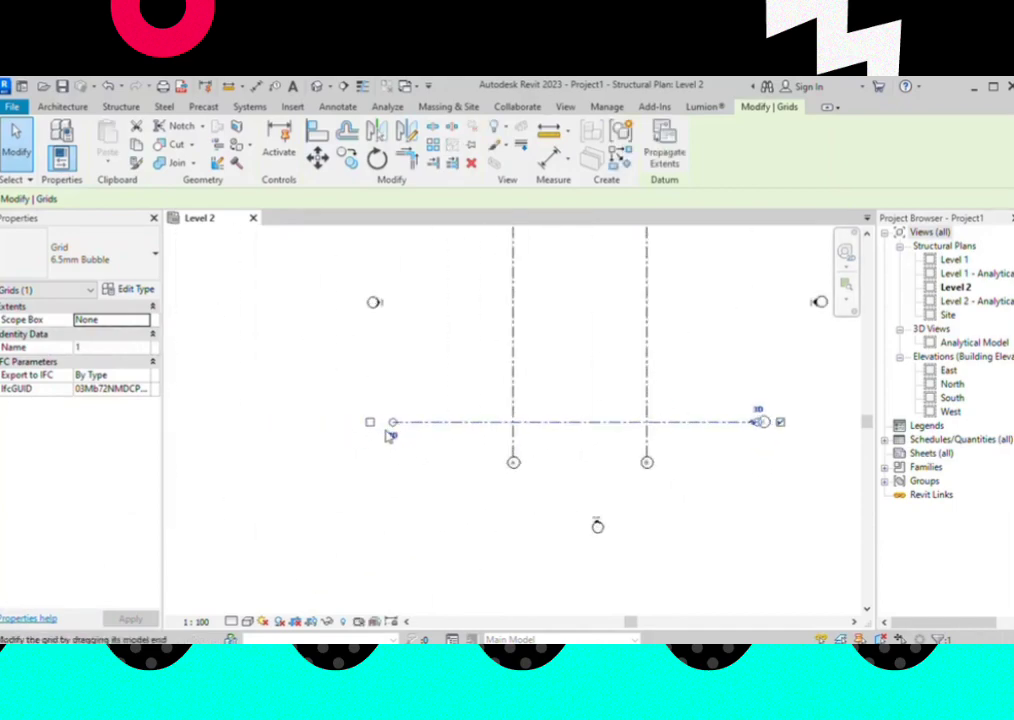
click(483, 502)
scroll(546, 430, up, 2)
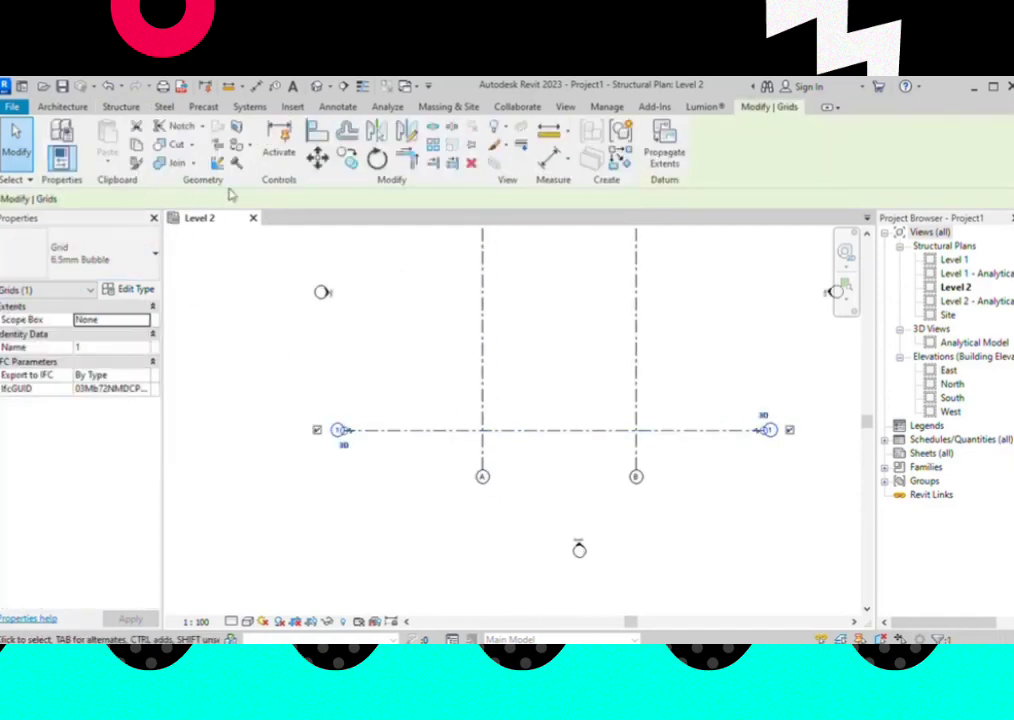
Copy grid 1 from the A/1 intersection to place grids 2 and 3 at 5000 spacing
click(347, 158)
scroll(490, 445, up, 2)
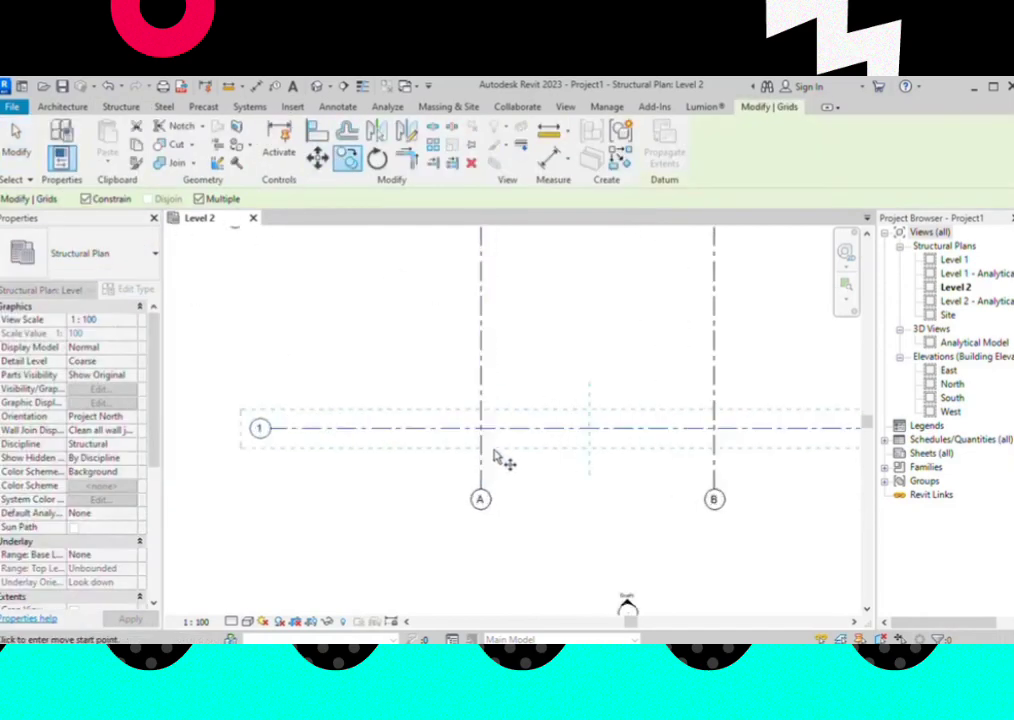
scroll(460, 458, down, 5)
scroll(470, 460, up, 1)
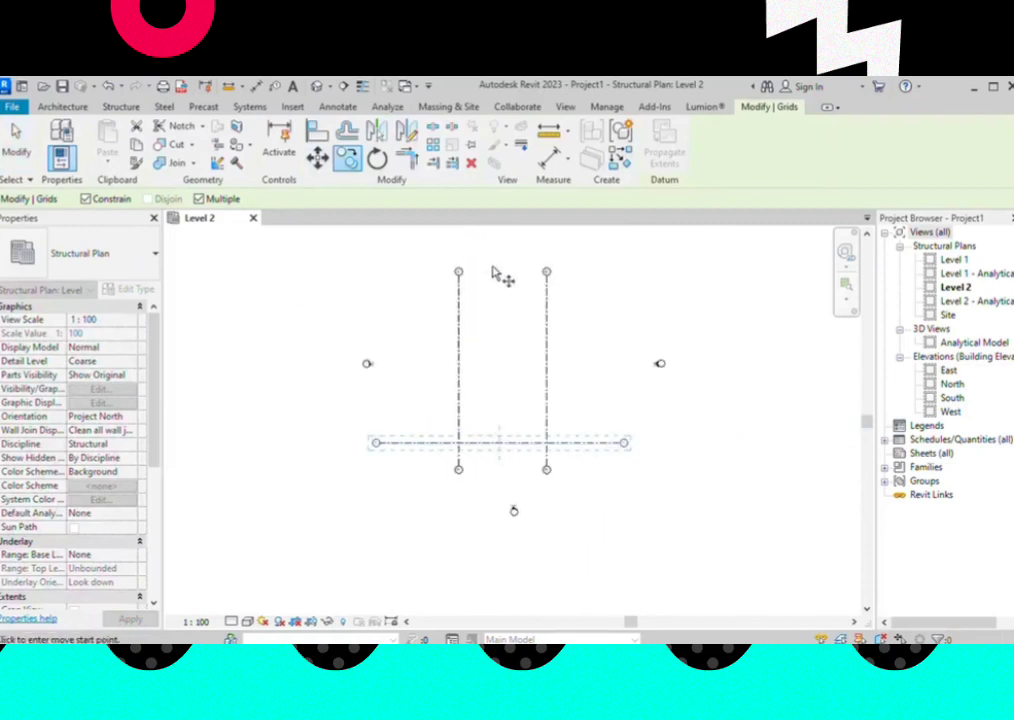
scroll(480, 438, up, 1)
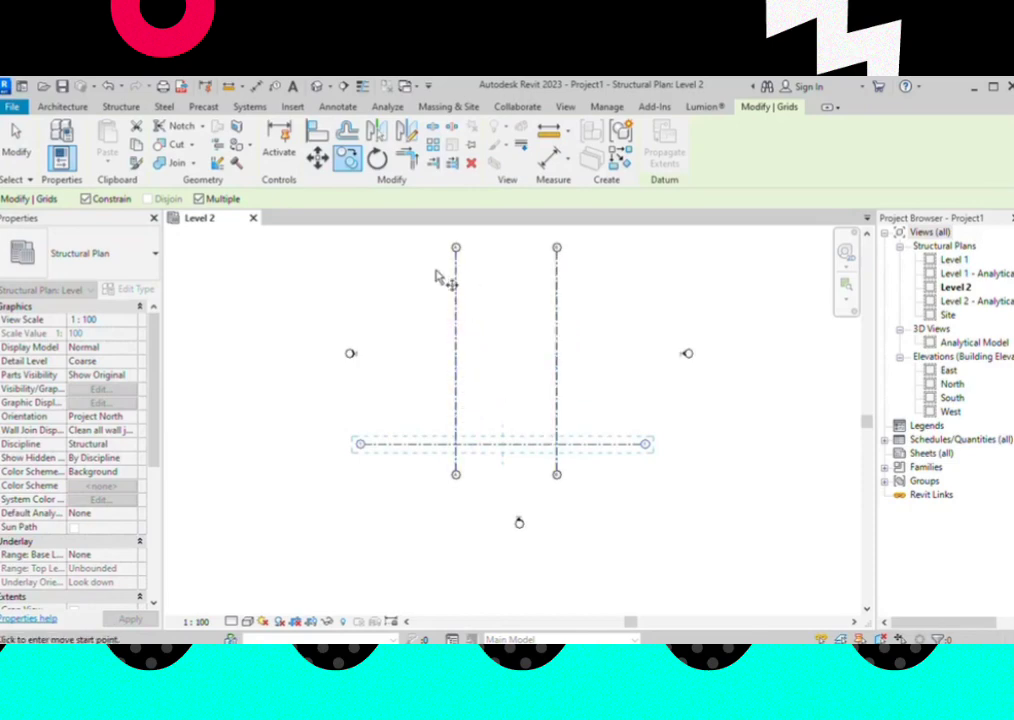
scroll(490, 458, up, 2)
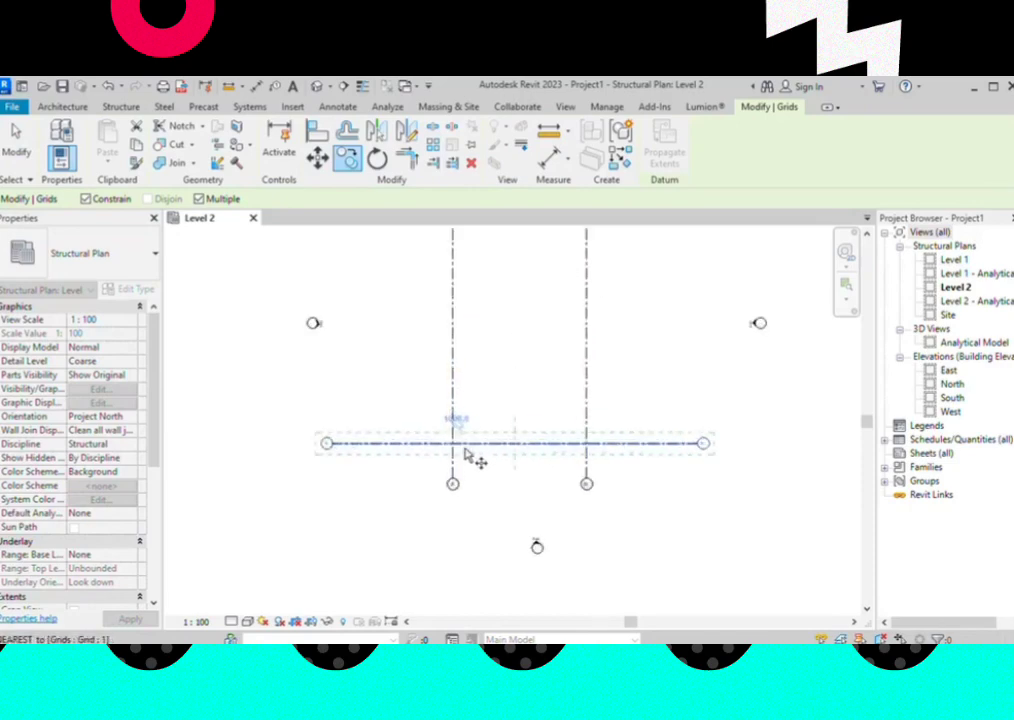
scroll(466, 460, up, 3)
click(443, 432)
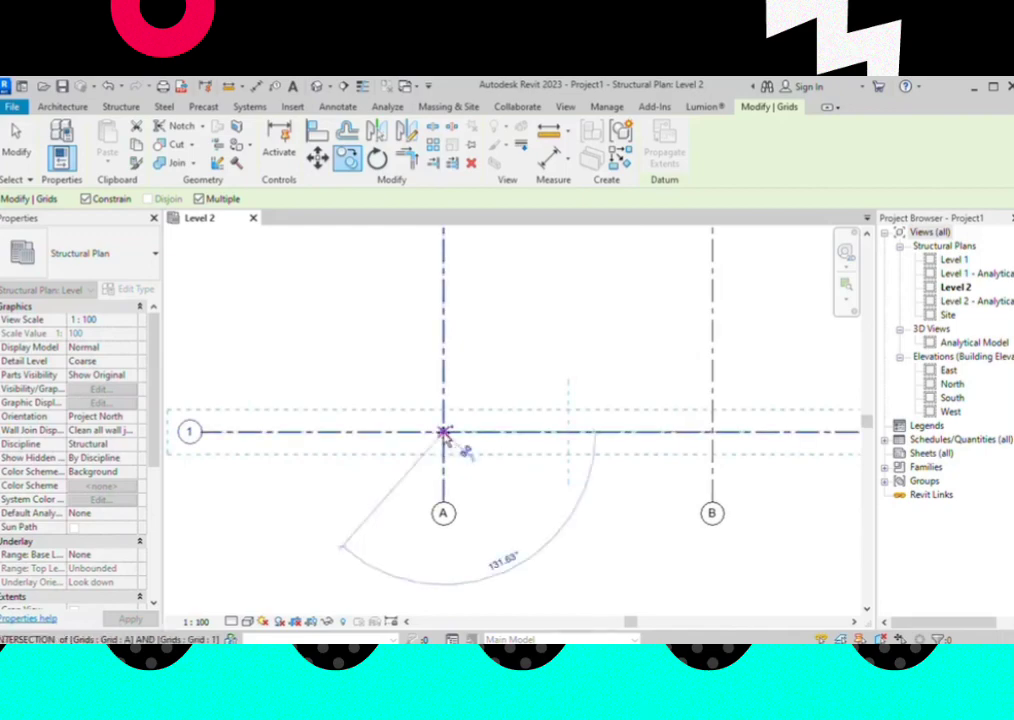
scroll(441, 450, down, 2)
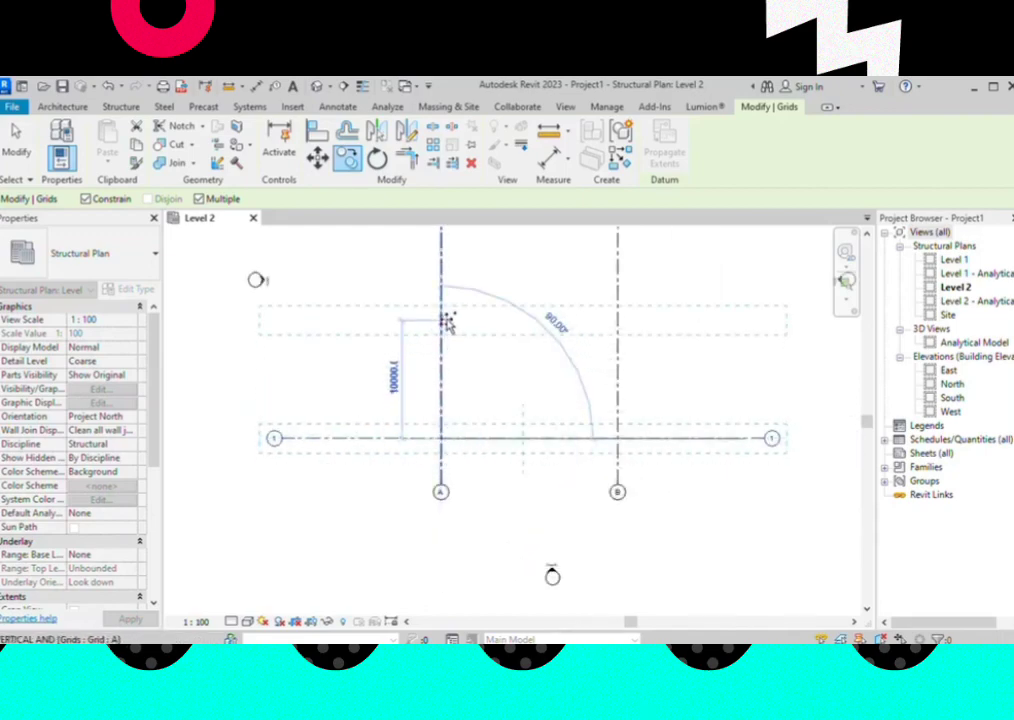
text(5m)
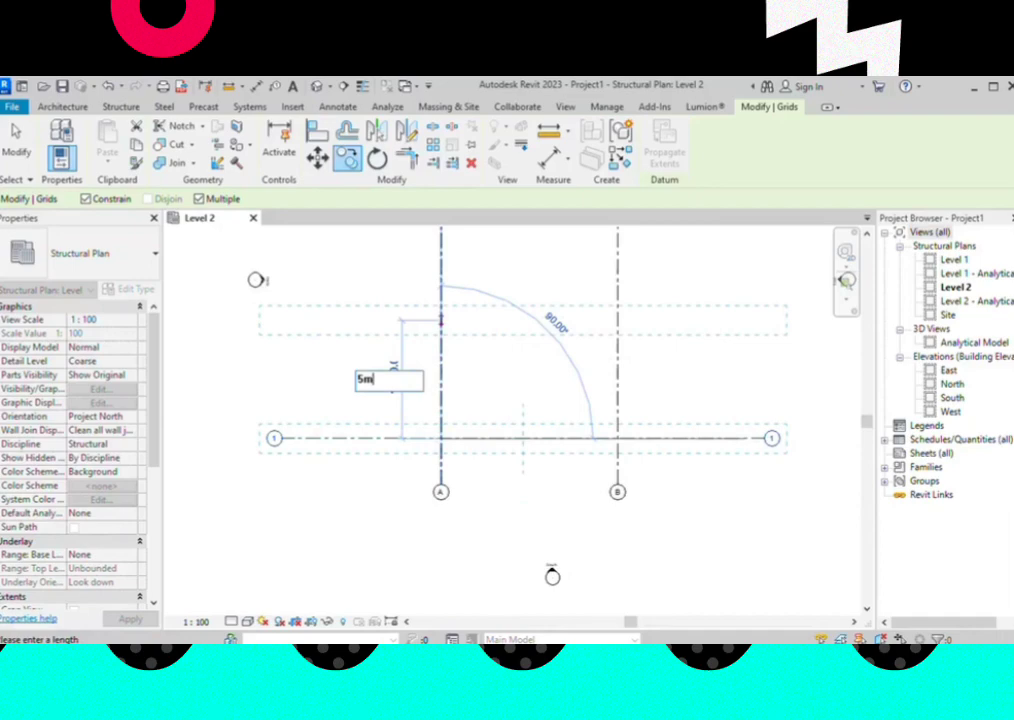
key(Return)
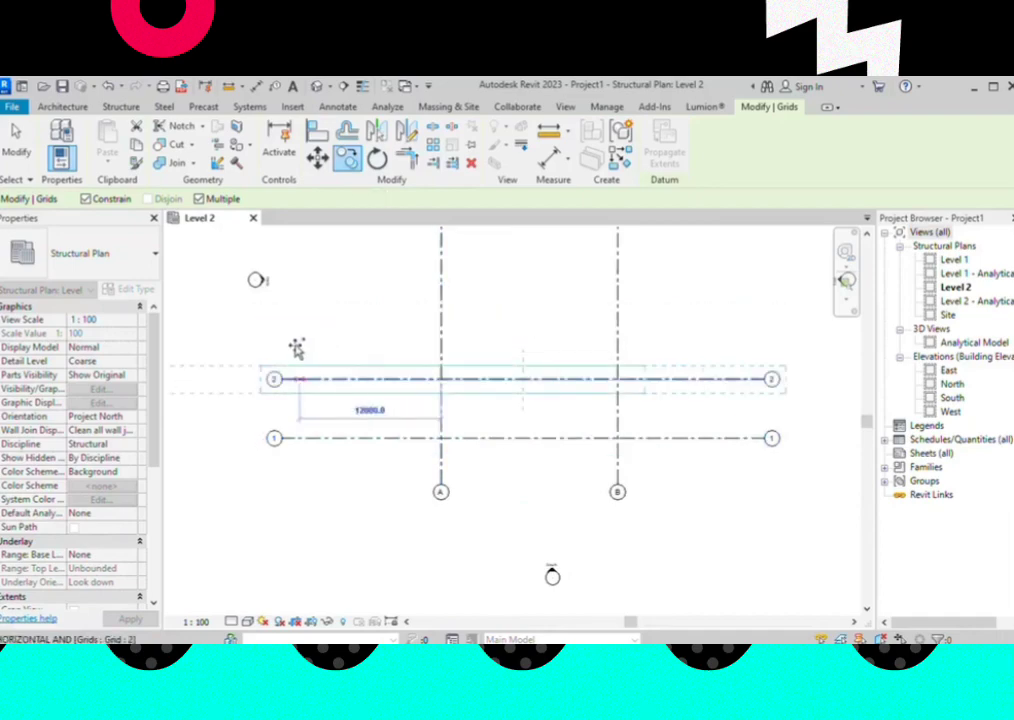
text(5m)
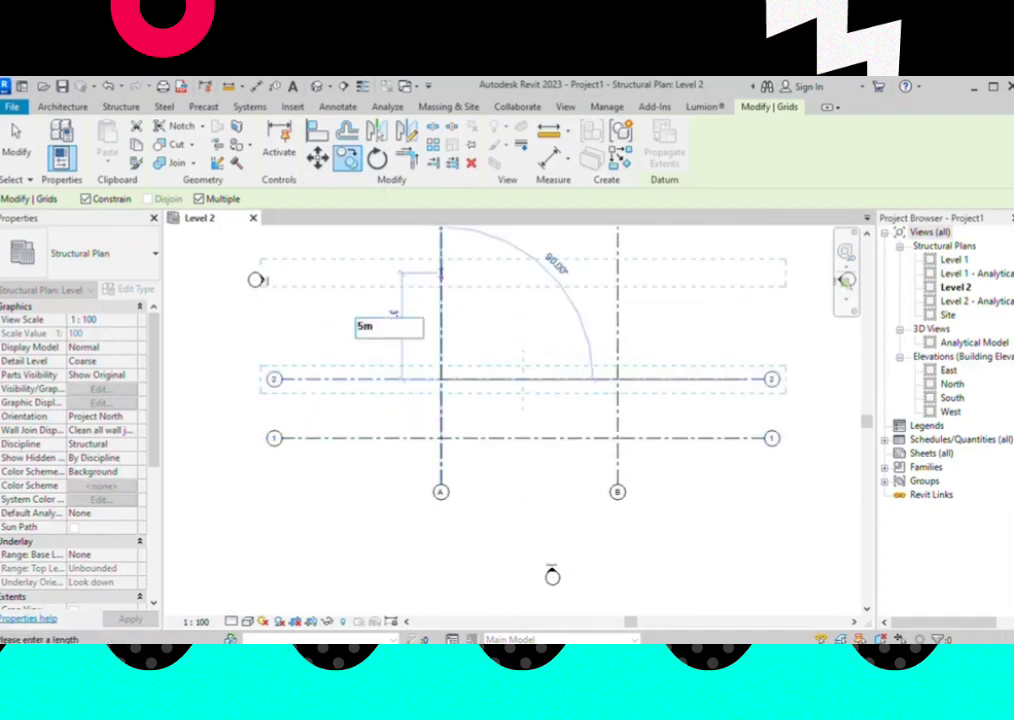
key(Return)
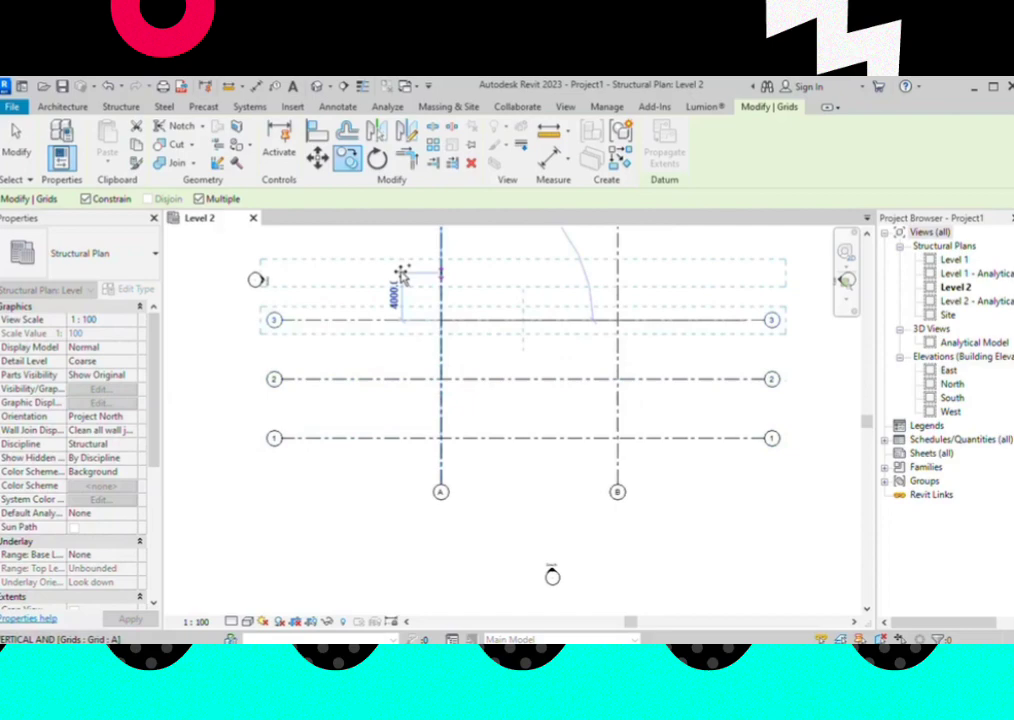
Place grids 4, 5 and 6 at further 5000 spacing, then end the copy
scroll(401, 273, down, 2)
scroll(369, 380, down, 2)
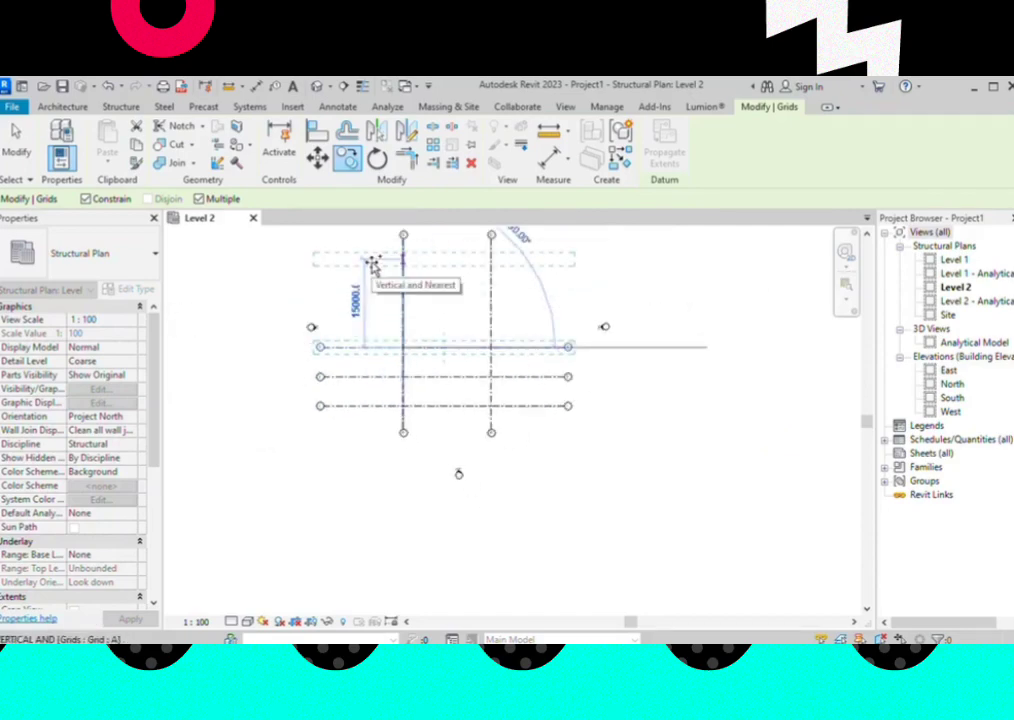
text(5000)
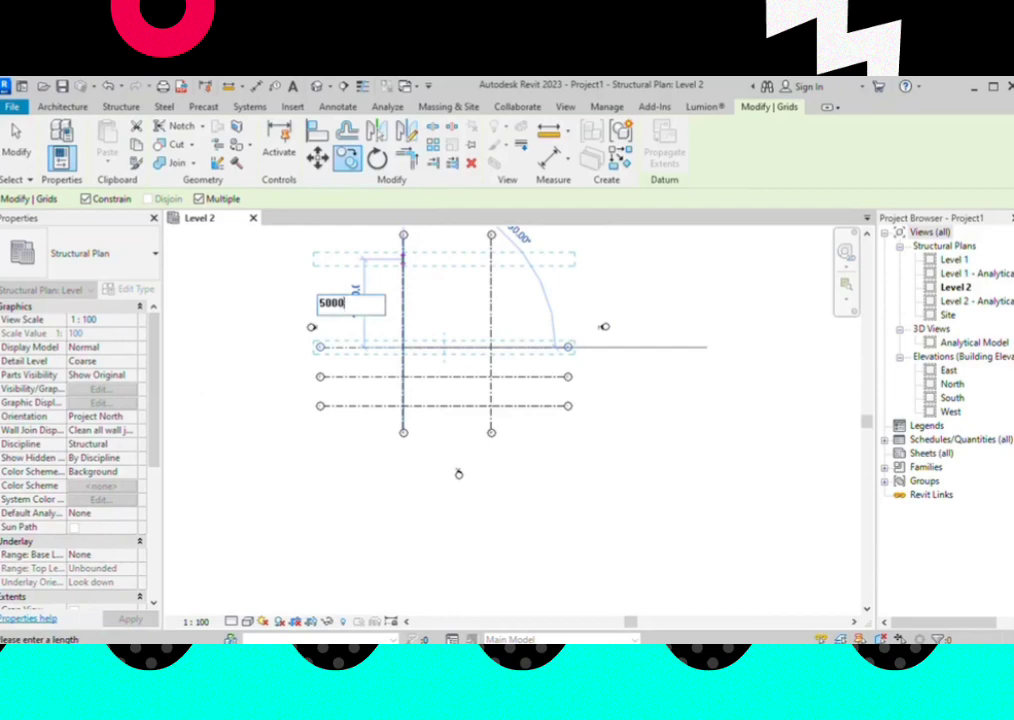
key(Return)
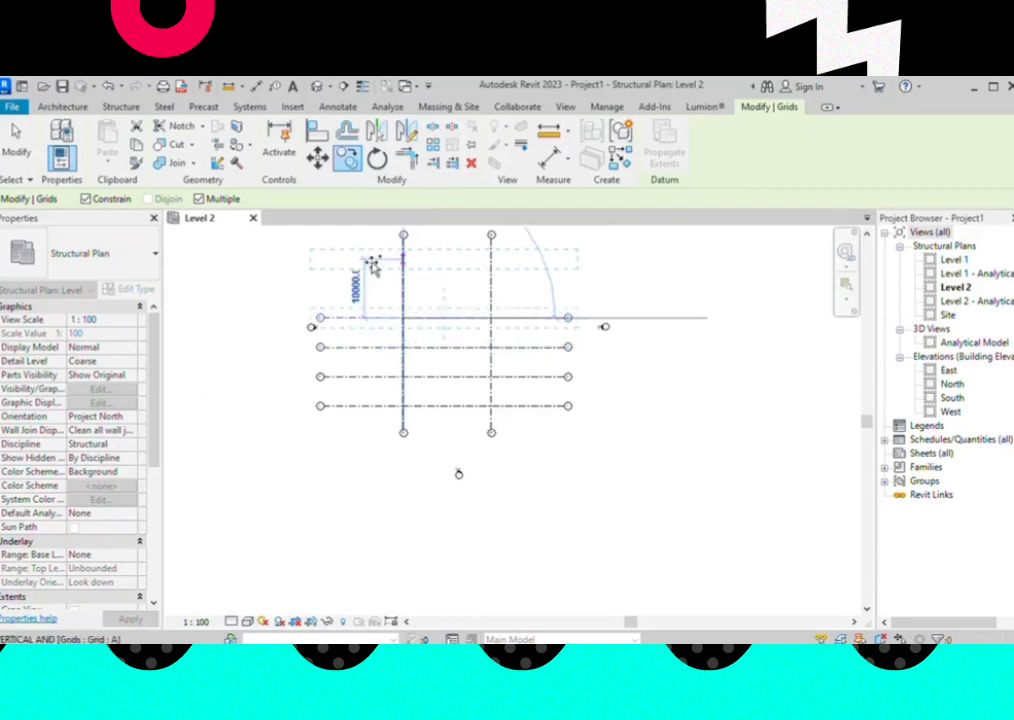
scroll(373, 330, up, 2)
scroll(444, 358, down, 2)
scroll(437, 312, up, 2)
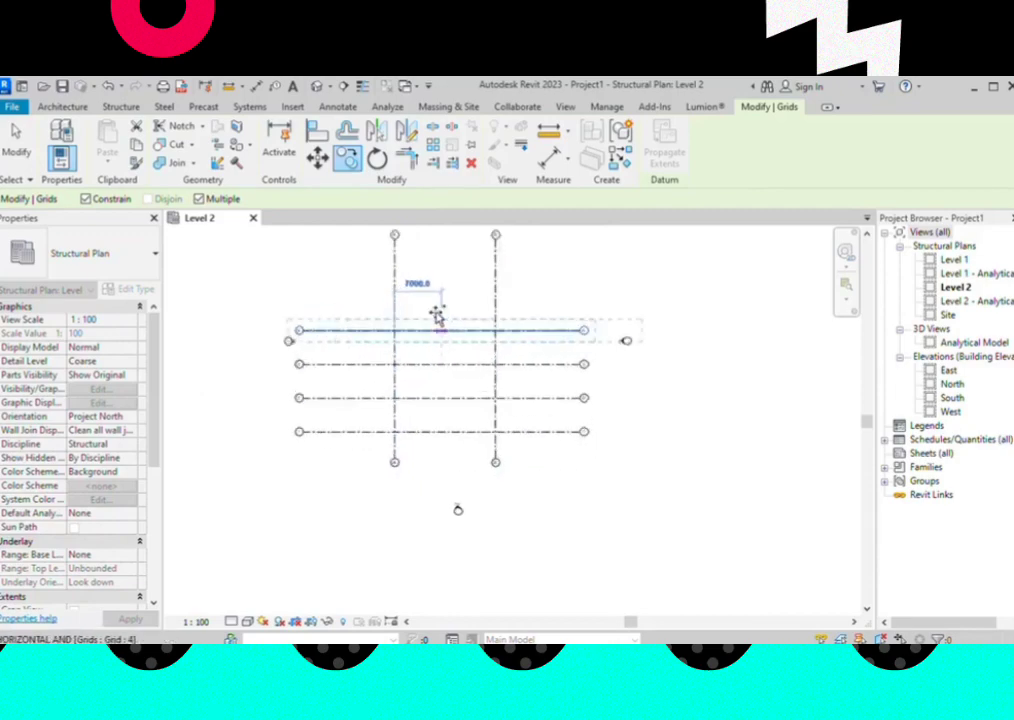
text(5000)
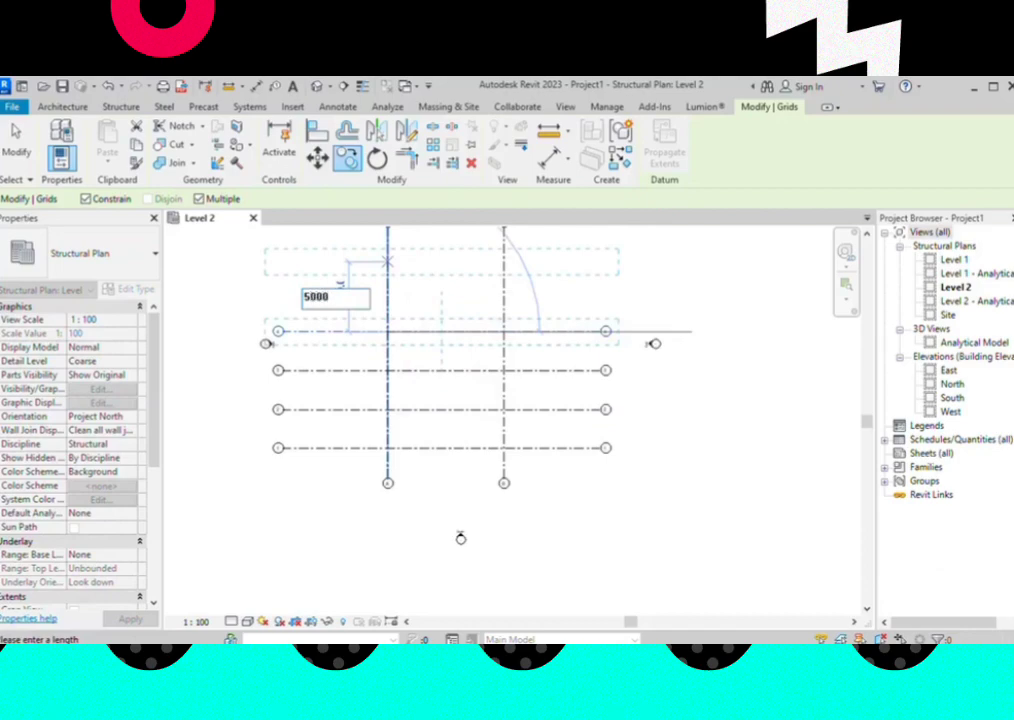
key(Return)
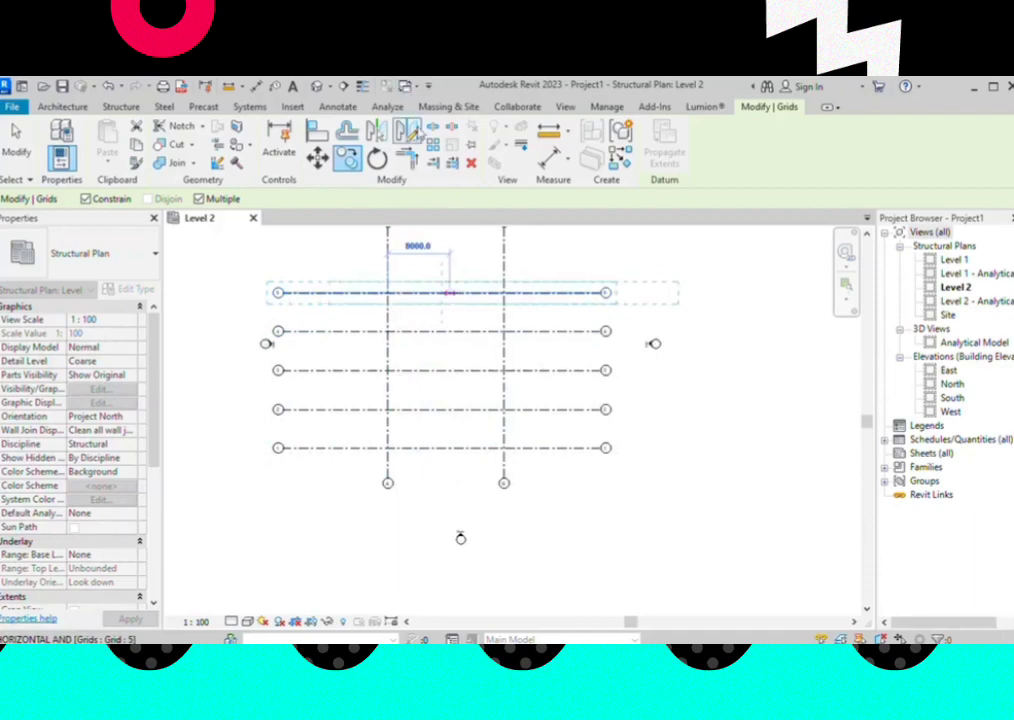
scroll(450, 350, down, 3)
scroll(448, 320, up, 2)
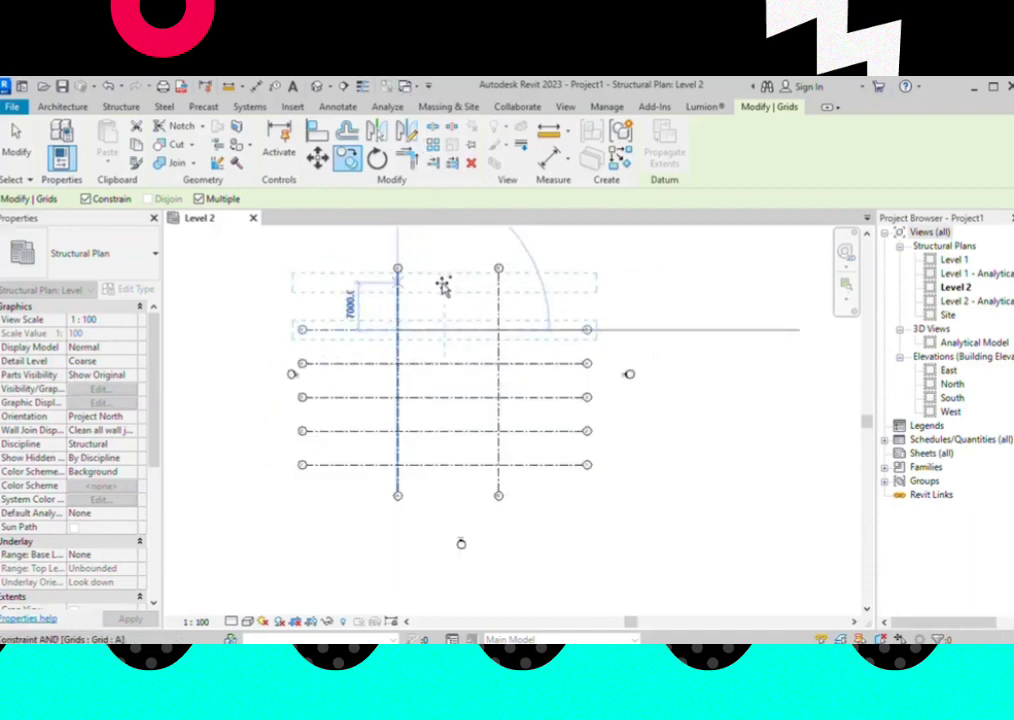
text(5000)
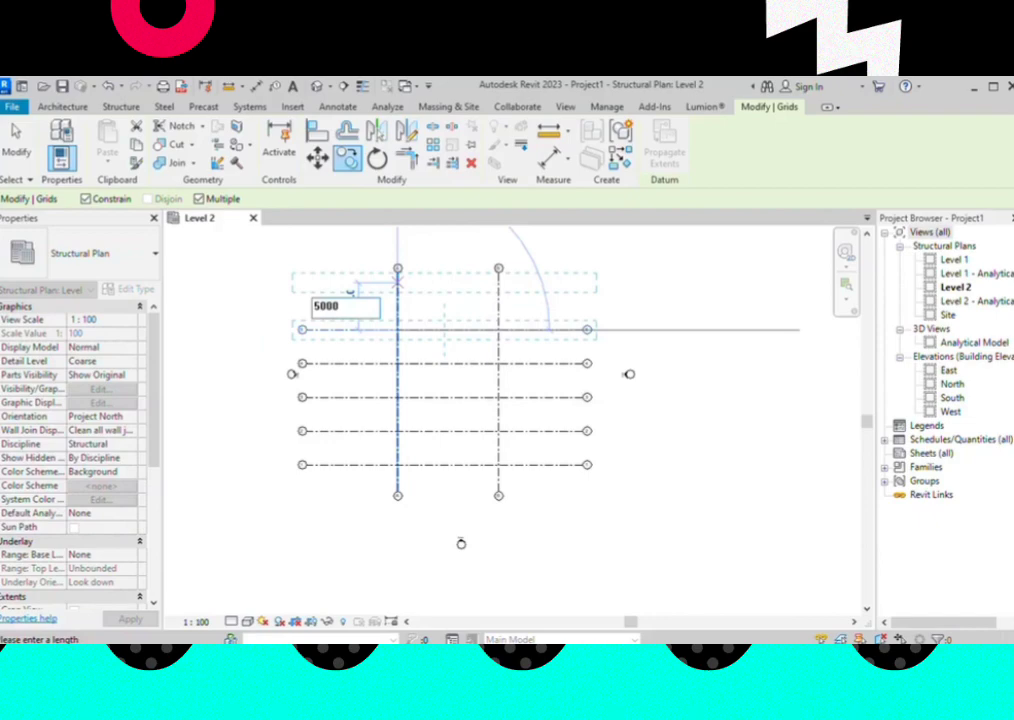
key(Return)
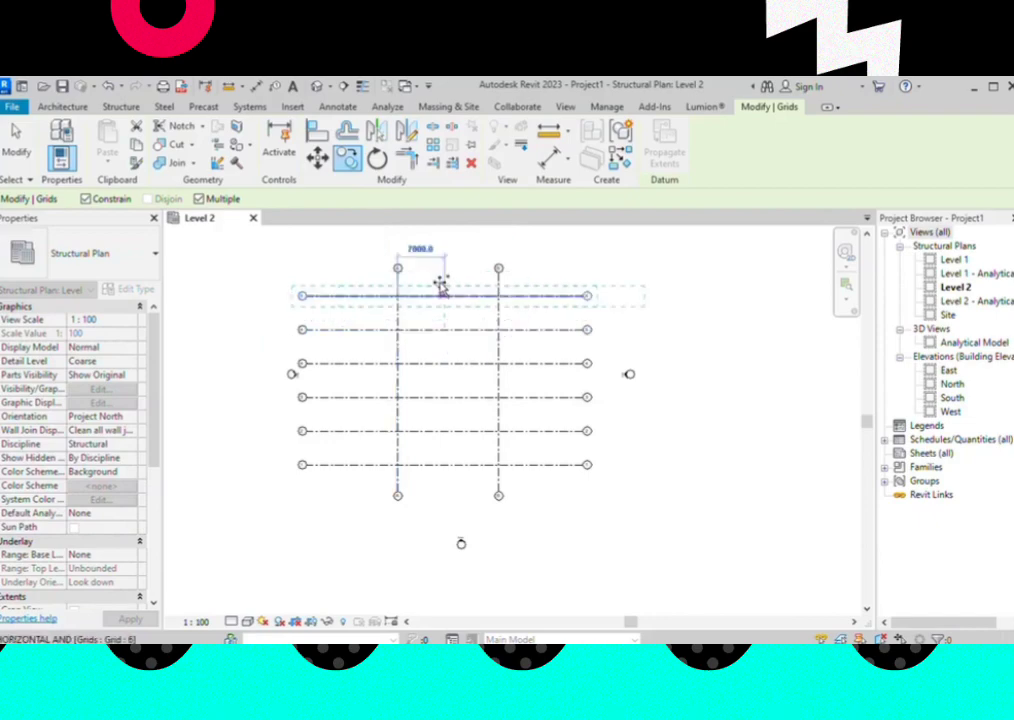
key(Escape)
key(Escape)
Drag grid 4's end handles inward so grids 1–6 end just past grids A and B
scroll(450, 350, up, 1)
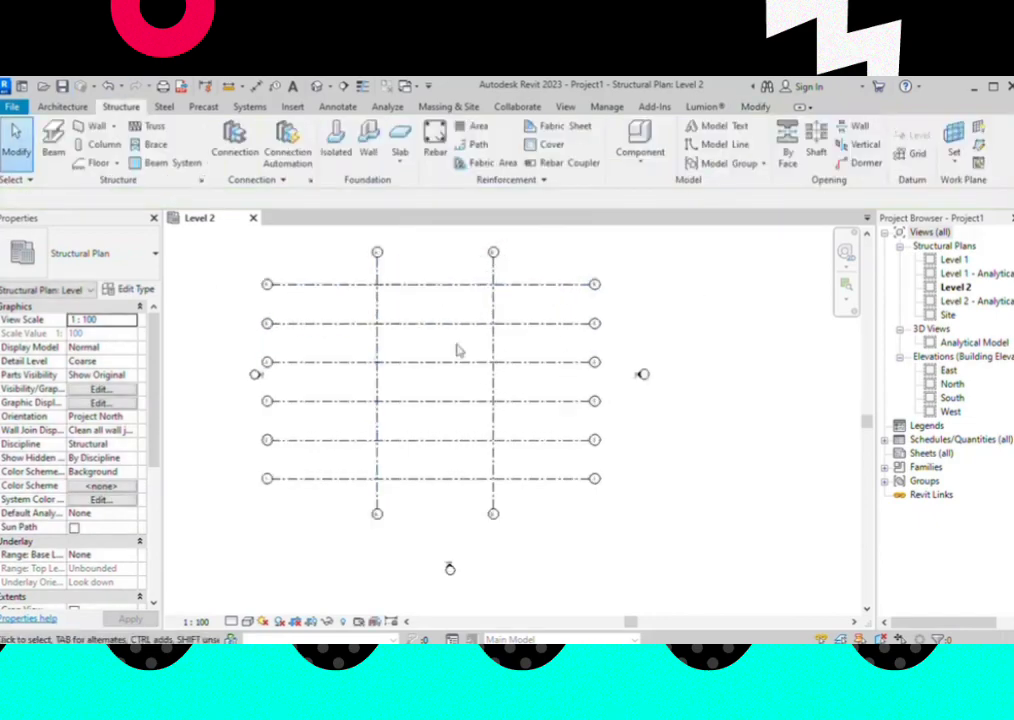
click(290, 362)
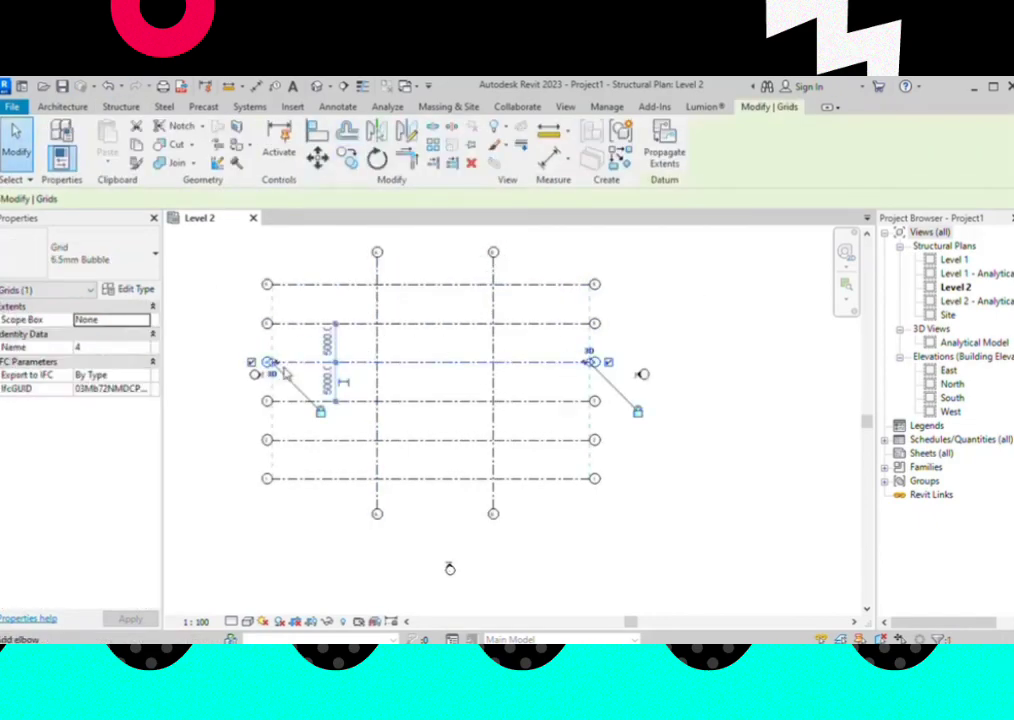
mouse_move(272, 362)
mouse_down()
mouse_move(345, 362)
mouse_move(331, 362)
mouse_up()
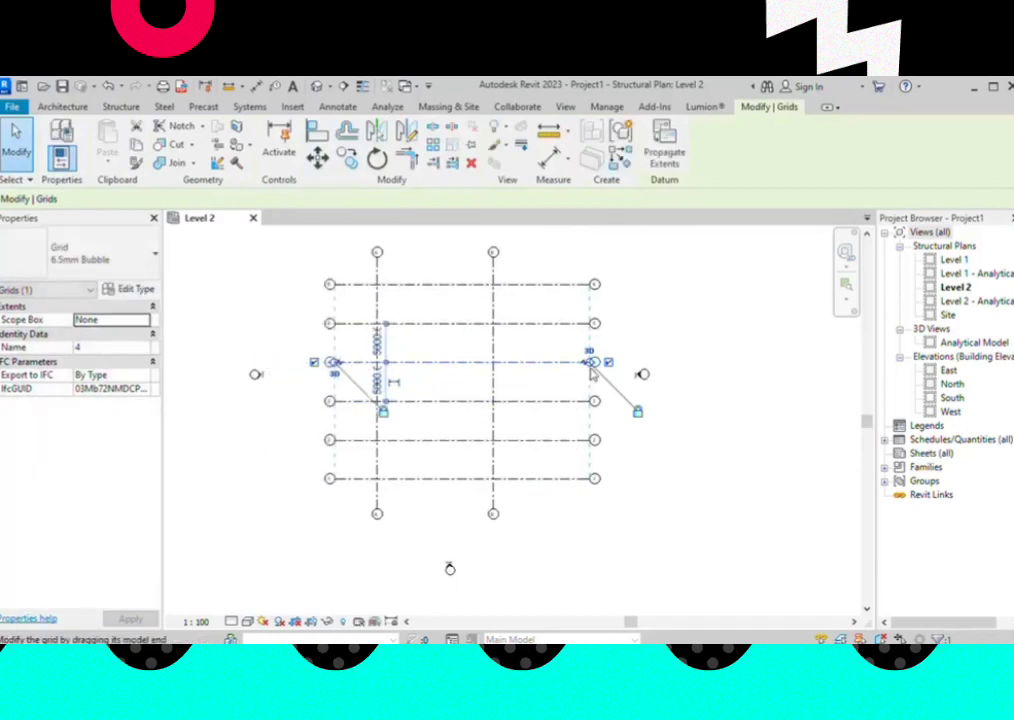
mouse_move(591, 370)
mouse_down()
mouse_move(541, 364)
mouse_move(555, 362)
mouse_up()
click(632, 433)
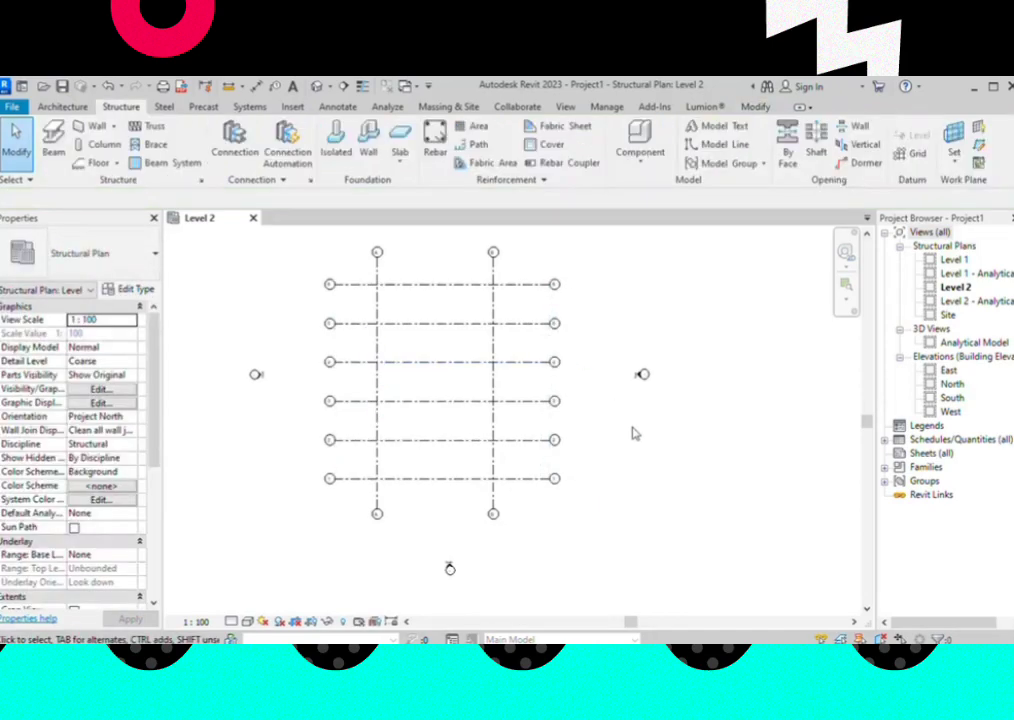
click(492, 520)
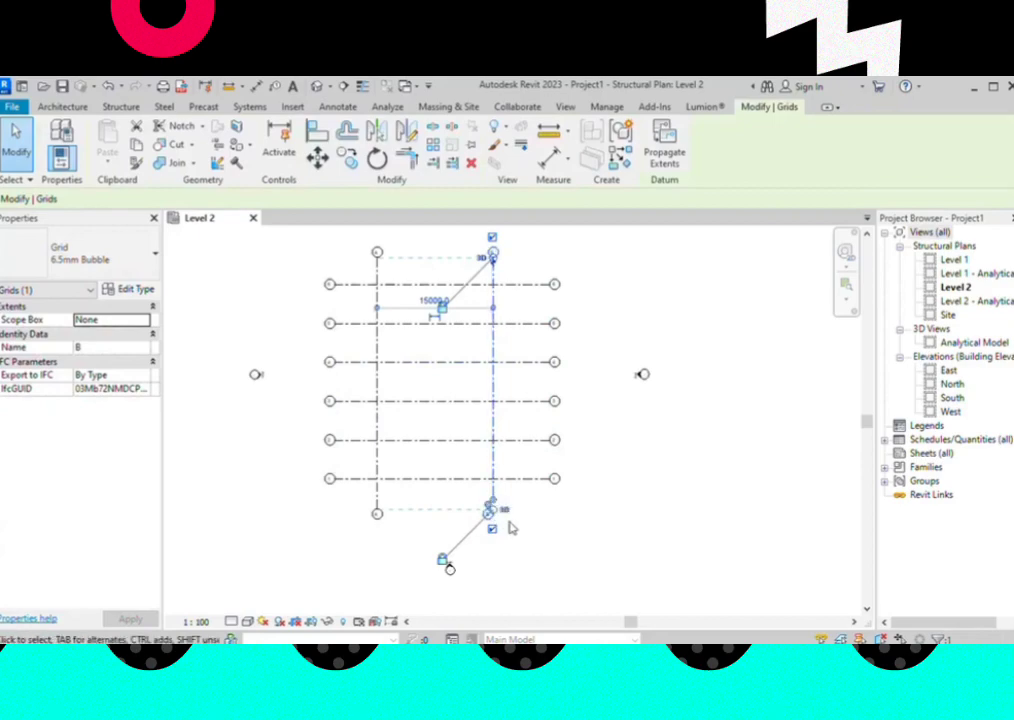
key(Escape)
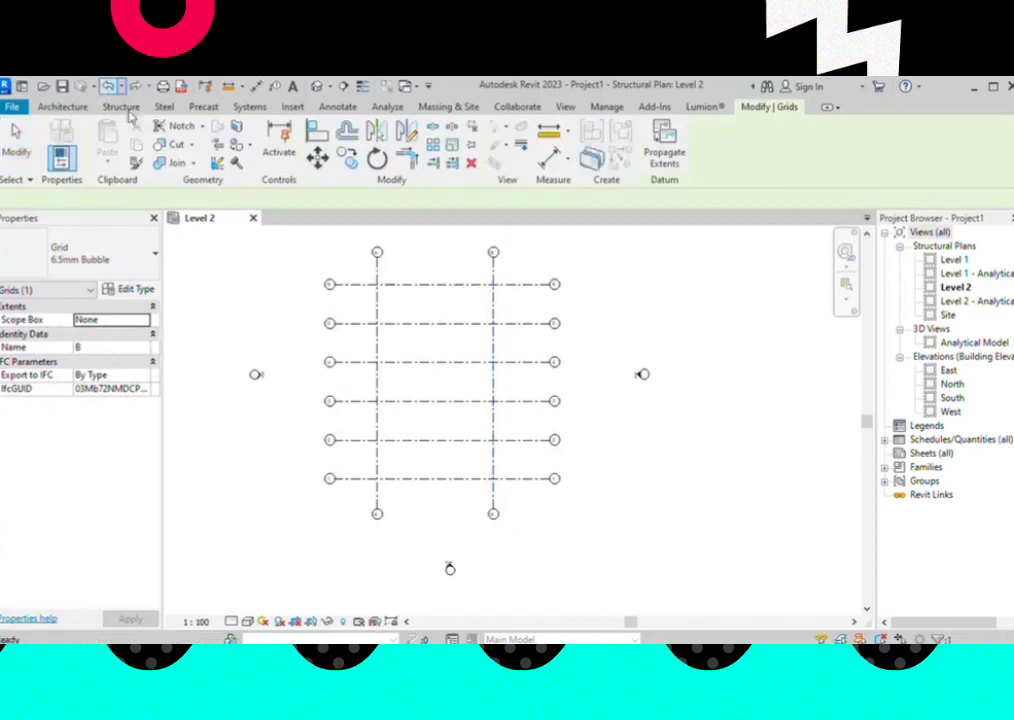
scroll(430, 370, down, 3)
scroll(450, 380, up, 2)
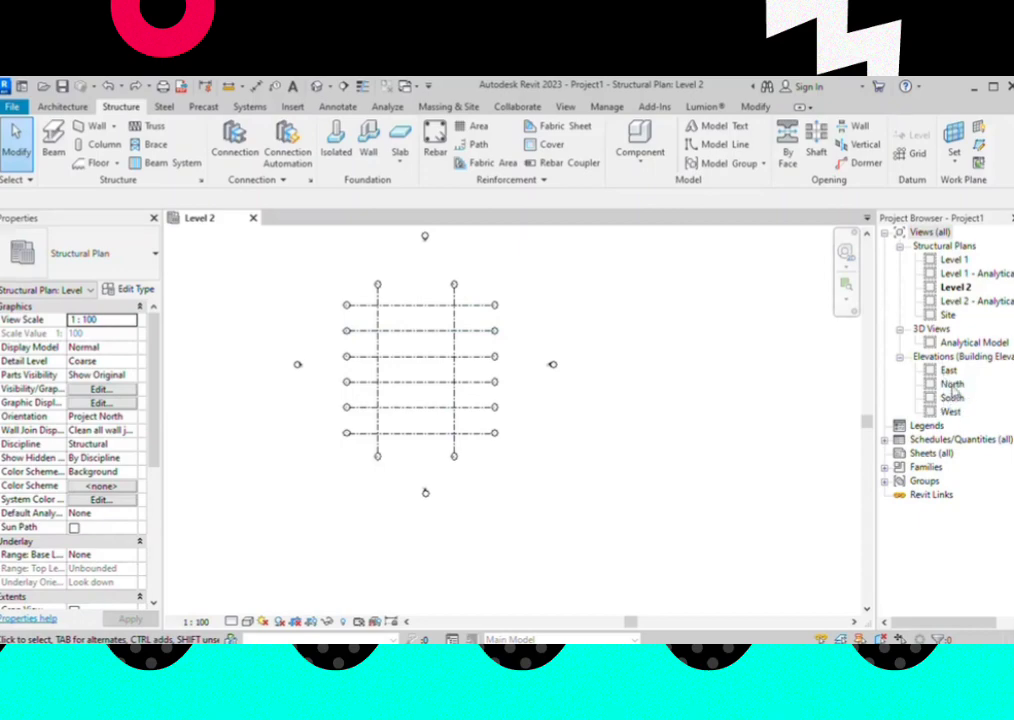
Open the North elevation view and zoom to fit grids A and B
double_click(953, 385)
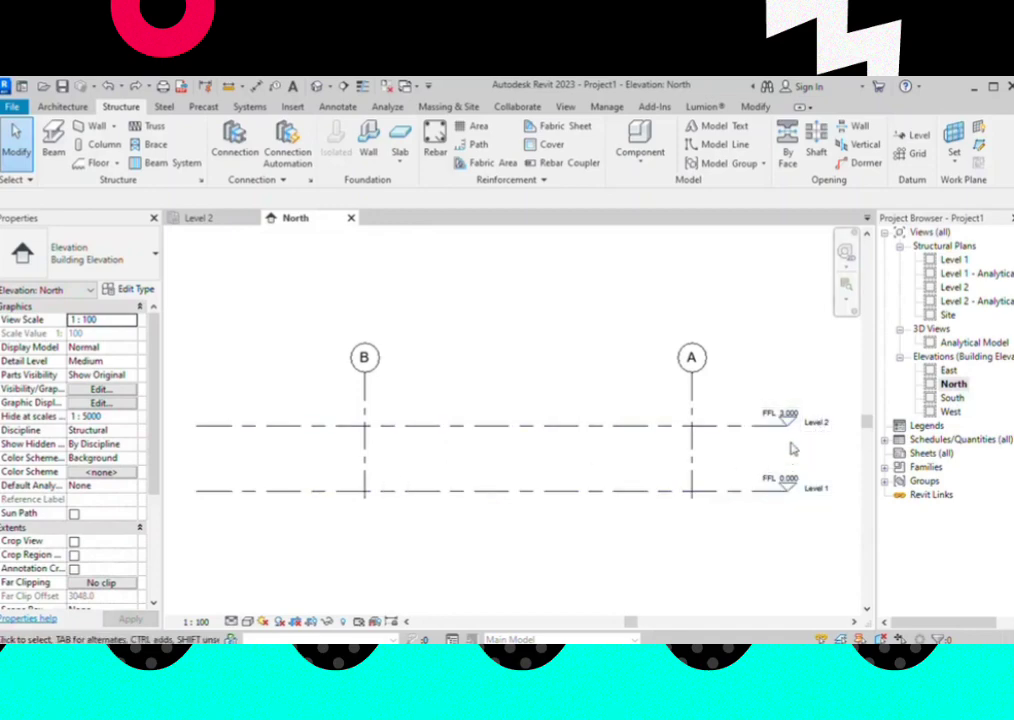
scroll(790, 440, up, 1)
scroll(775, 425, up, 2)
scroll(770, 420, down, 2)
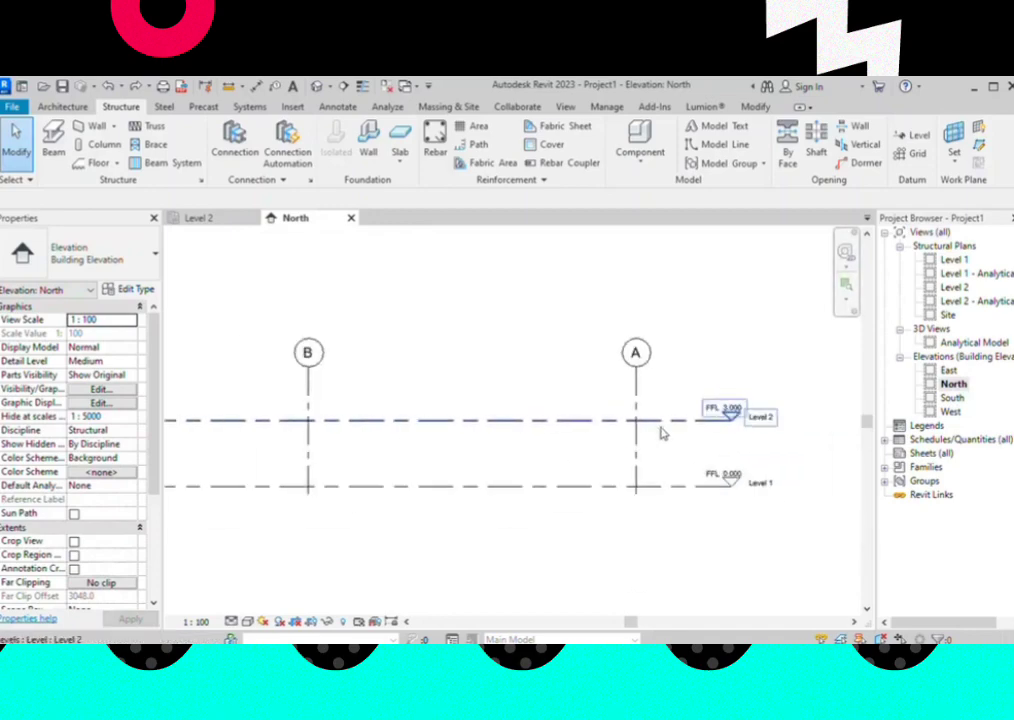
scroll(816, 482, down, 2)
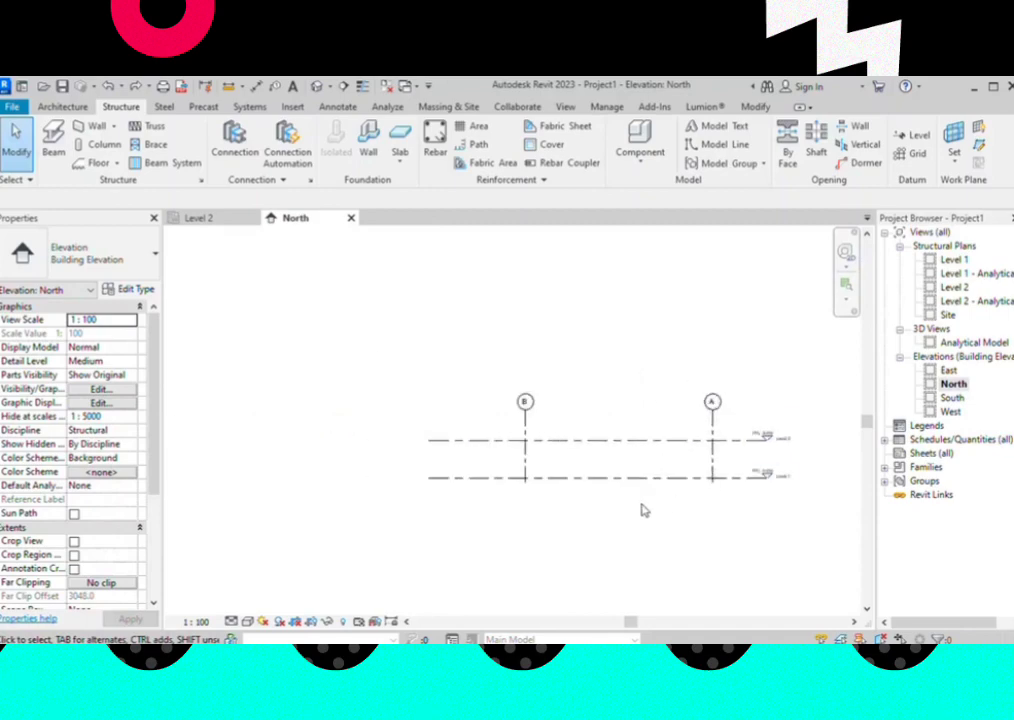
scroll(775, 485, up, 1)
scroll(778, 480, up, 1)
scroll(784, 455, down, 1)
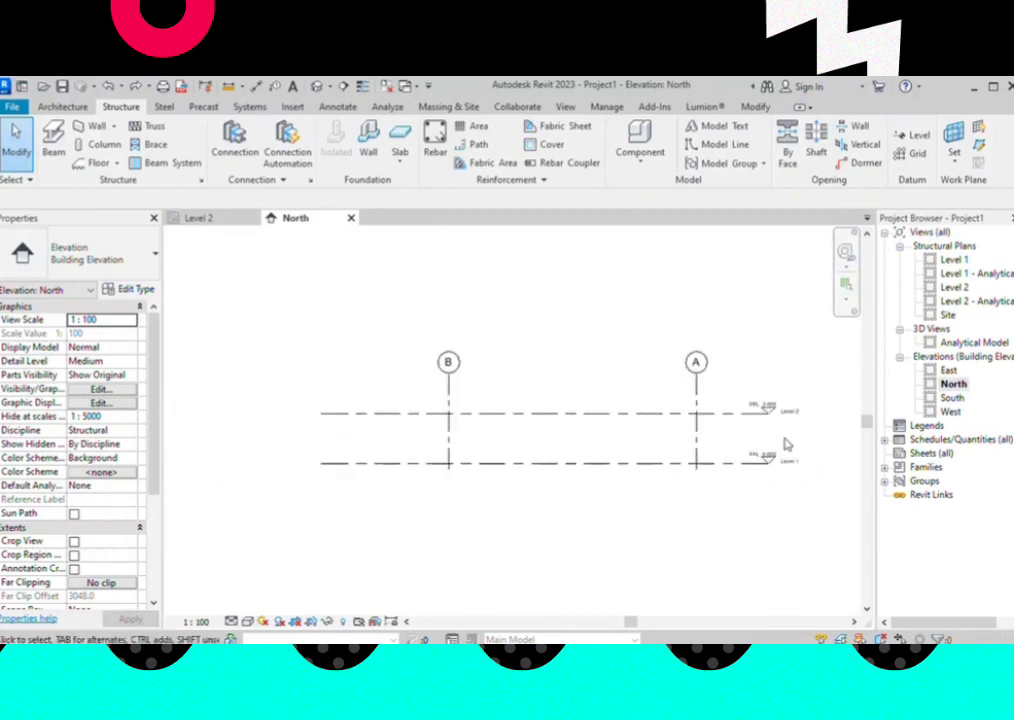
Select the Level 1 line in the North elevation, checking its shortcut options
click(408, 466)
right_click(408, 466)
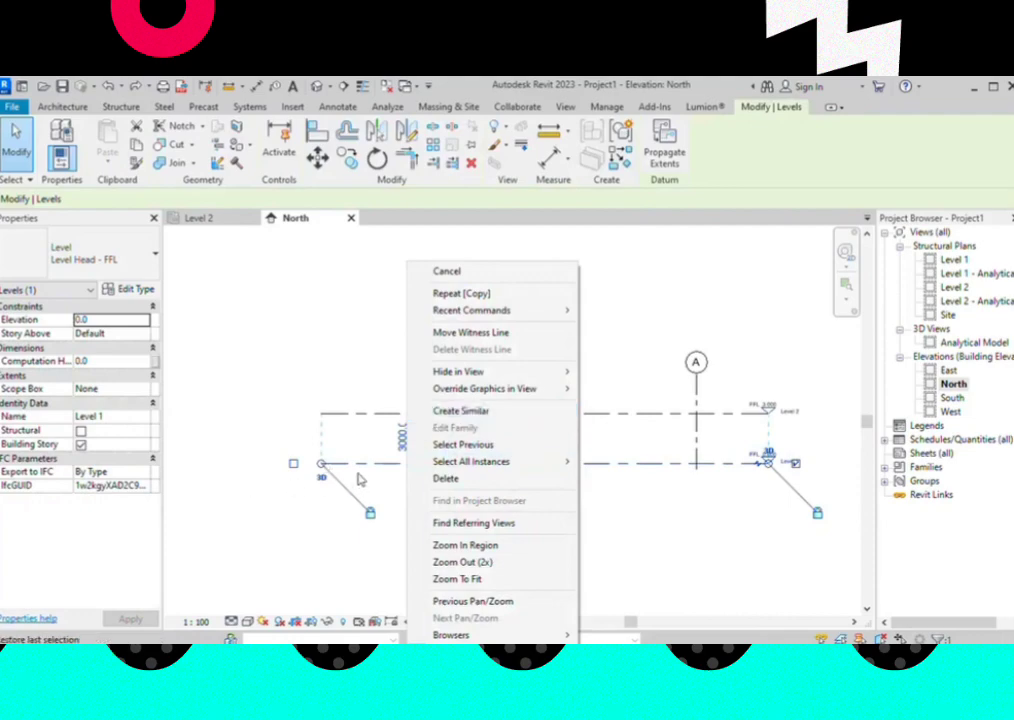
key(Escape)
scroll(819, 459, up, 2)
key(Escape)
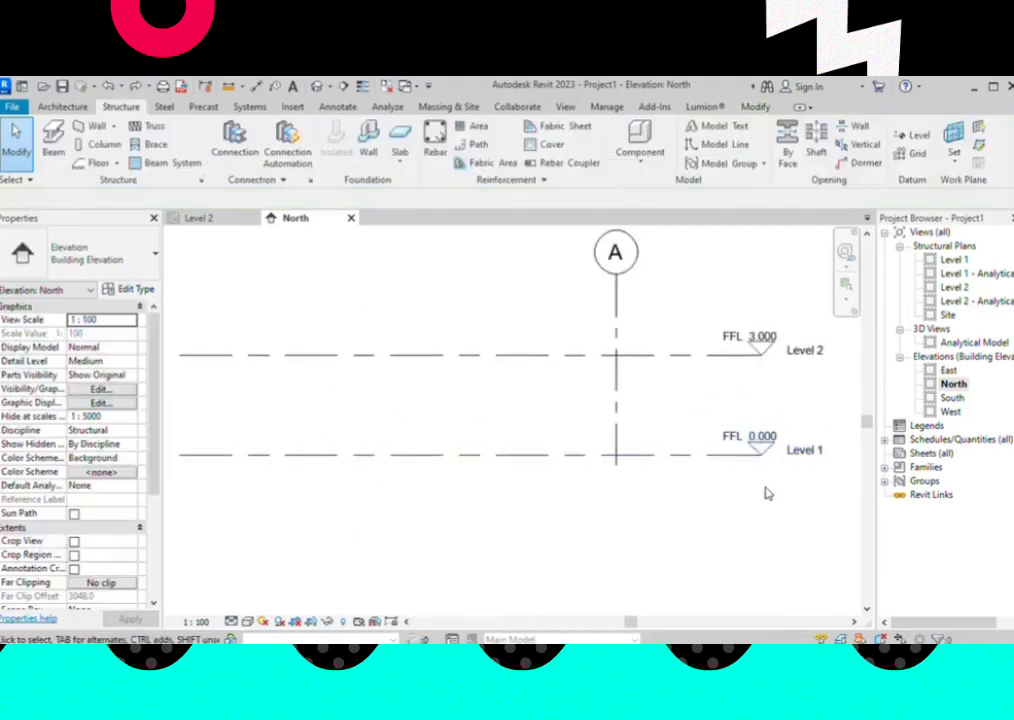
scroll(762, 452, down, 2)
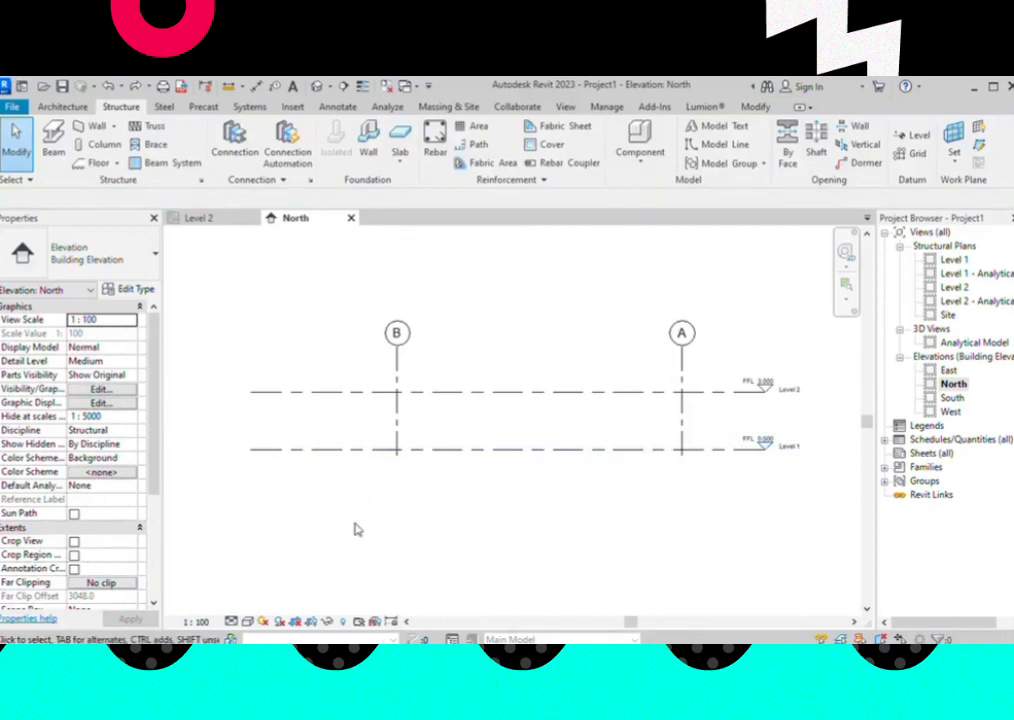
click(375, 450)
Draw a new Level 3 below Level 1 using Create Similar
right_click(372, 450)
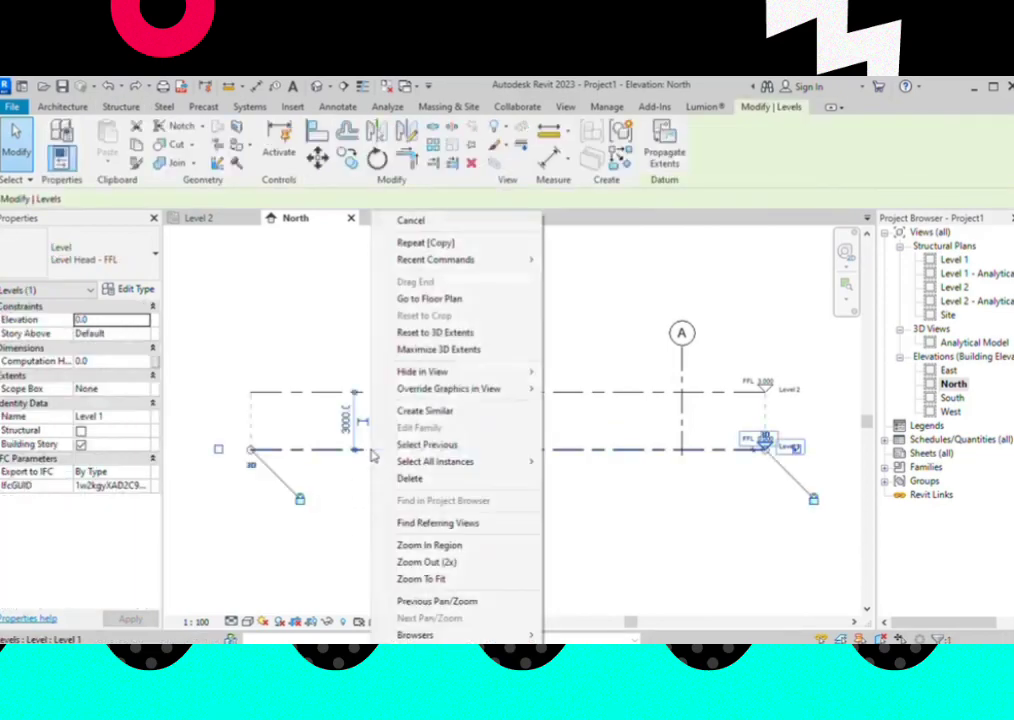
click(430, 410)
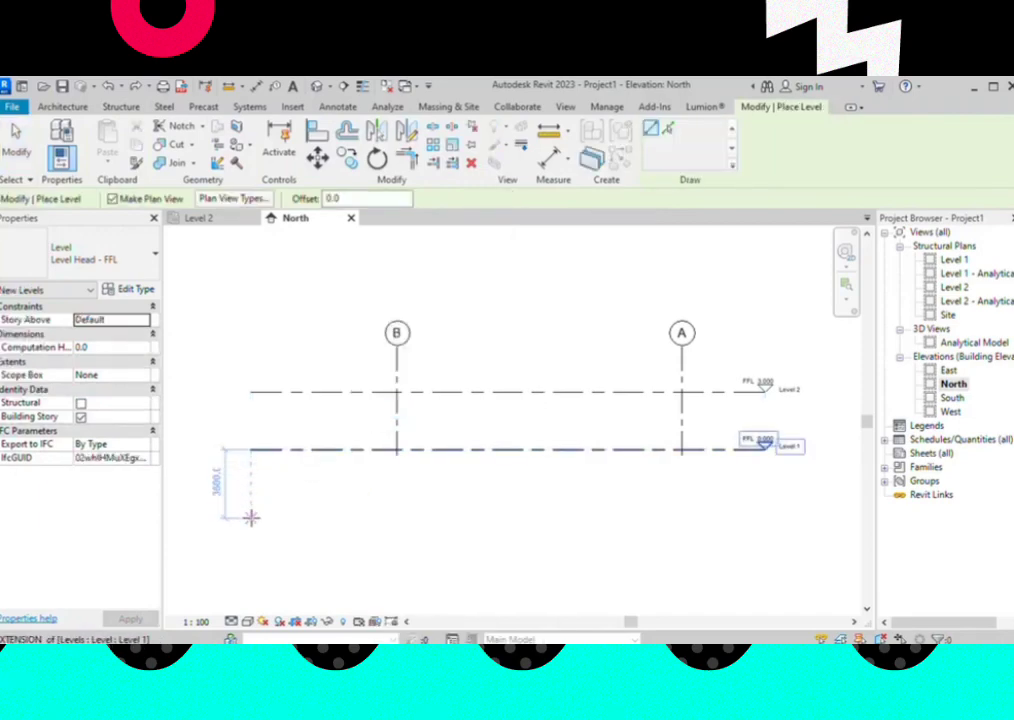
click(251, 491)
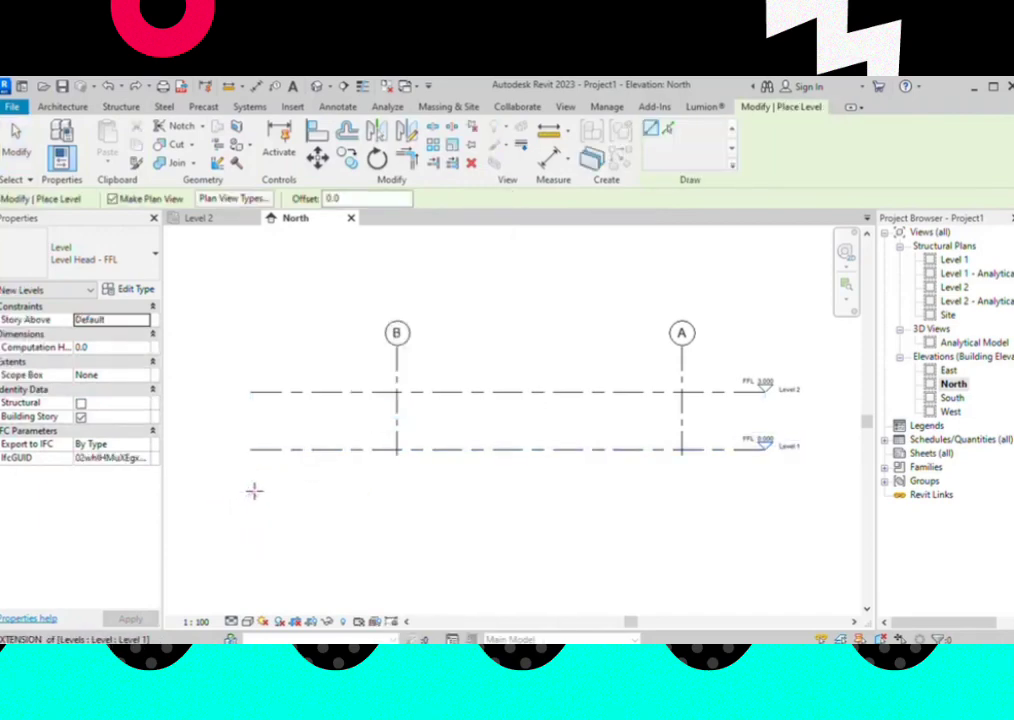
click(765, 491)
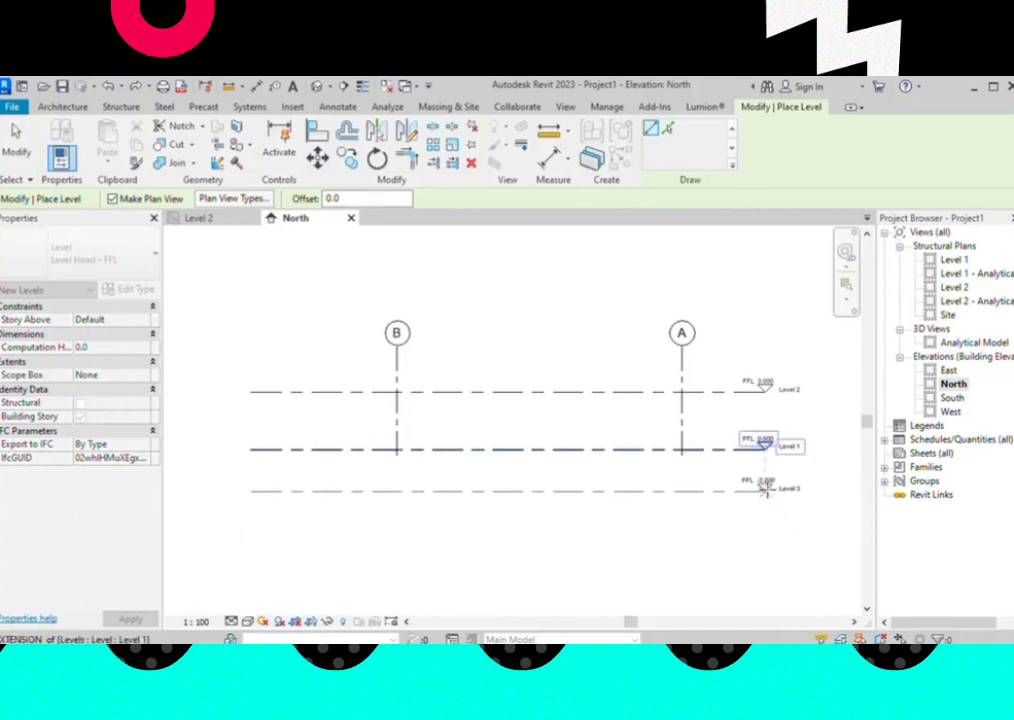
key(Escape)
key(Escape)
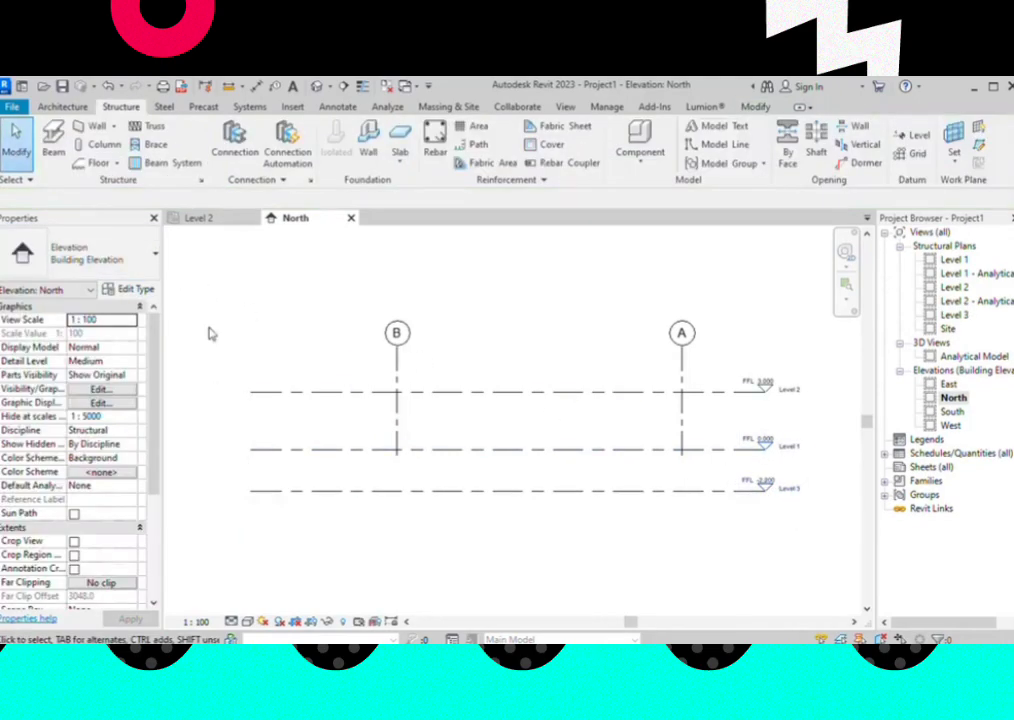
Change Level 3's spacing below Level 1 from 2200 to 1200, giving elevation -1.200
click(362, 491)
scroll(347, 470, up, 2)
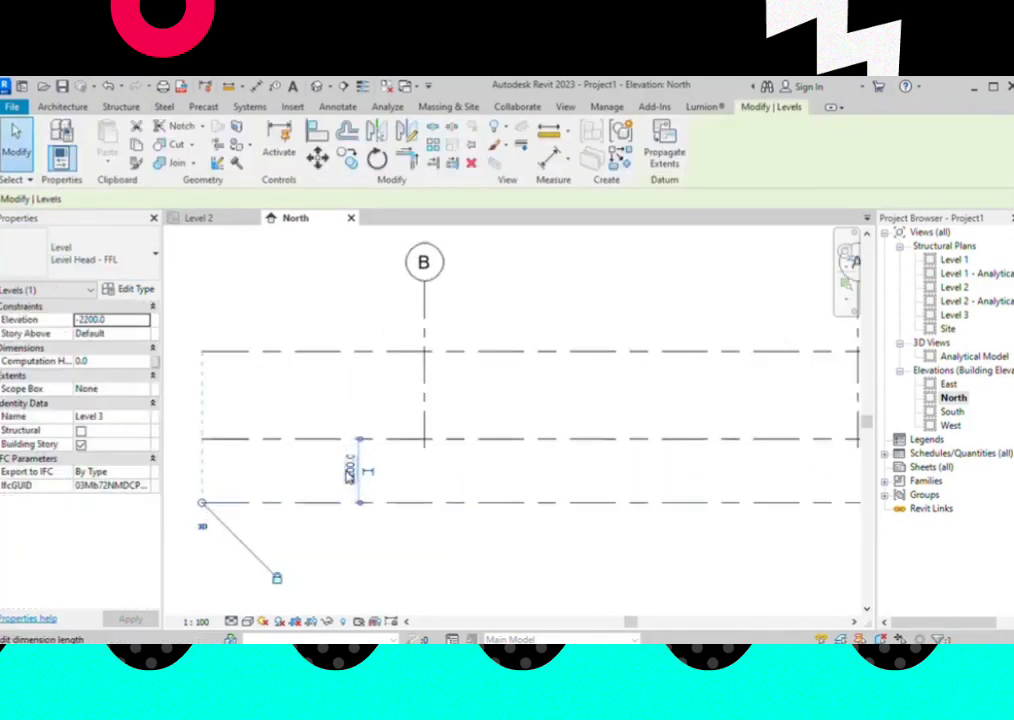
click(335, 470)
text(1)
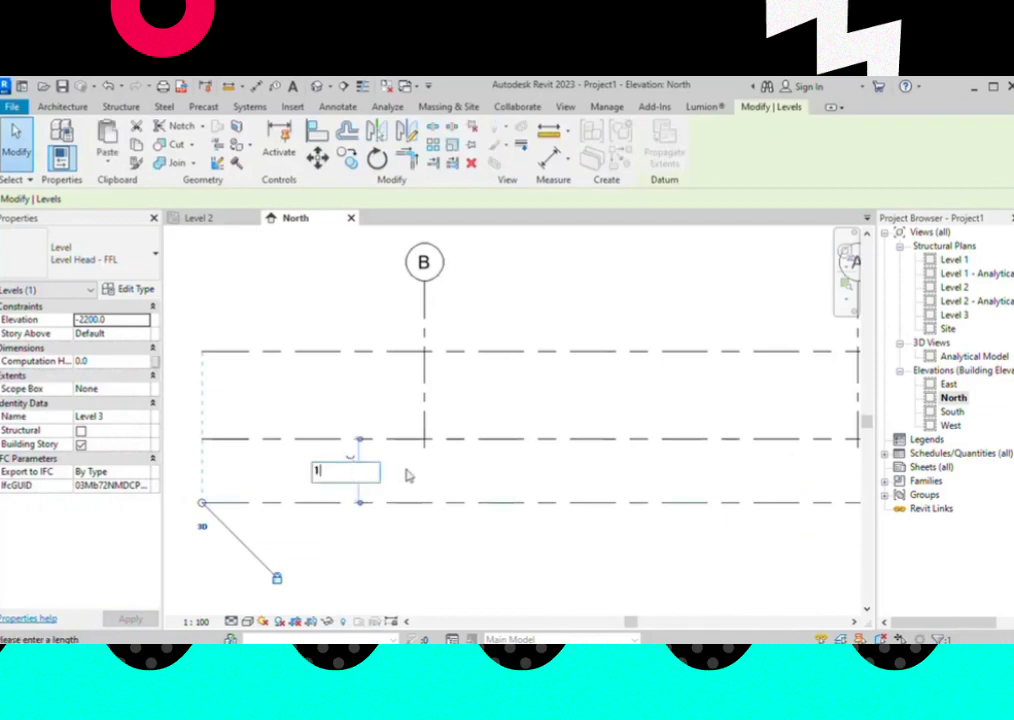
text(200)
key(Return)
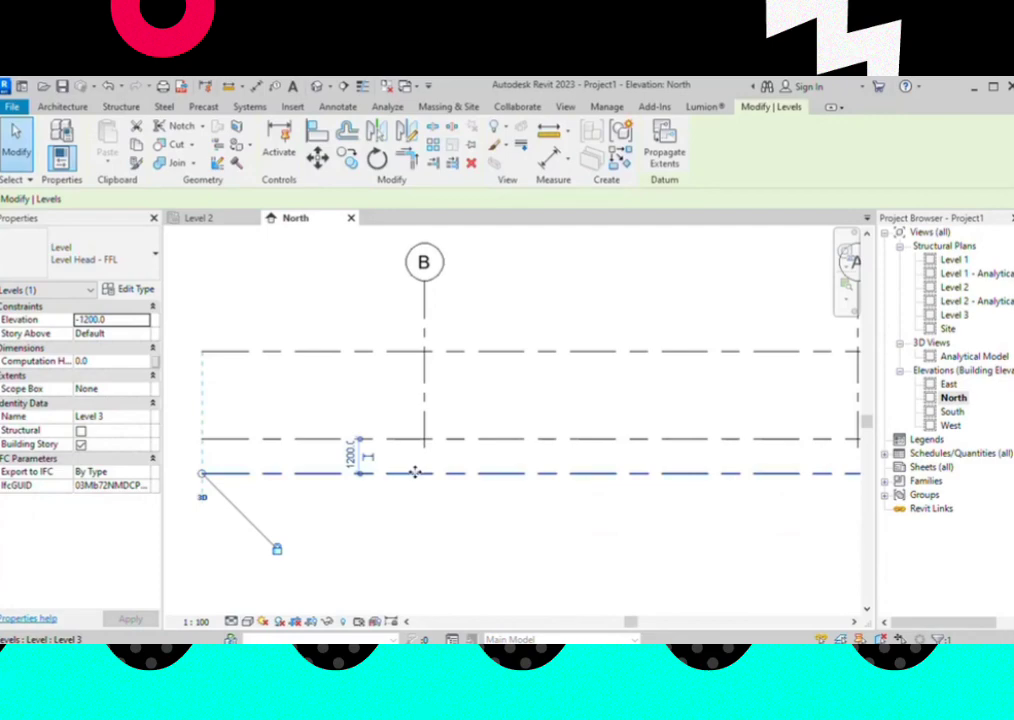
click(357, 552)
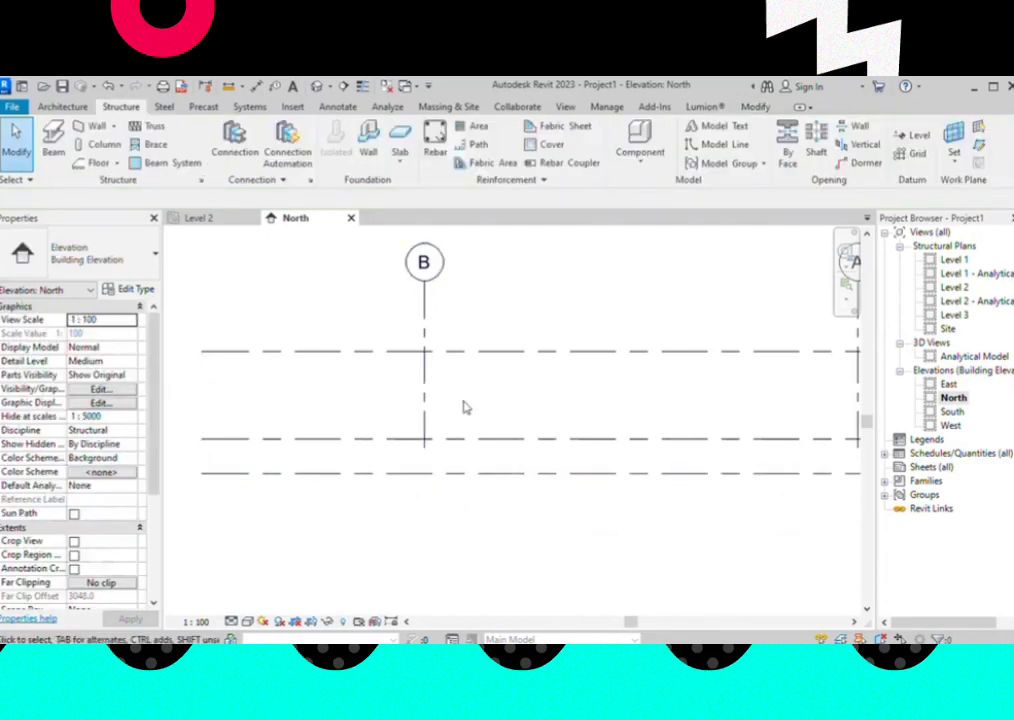
scroll(402, 489, down, 2)
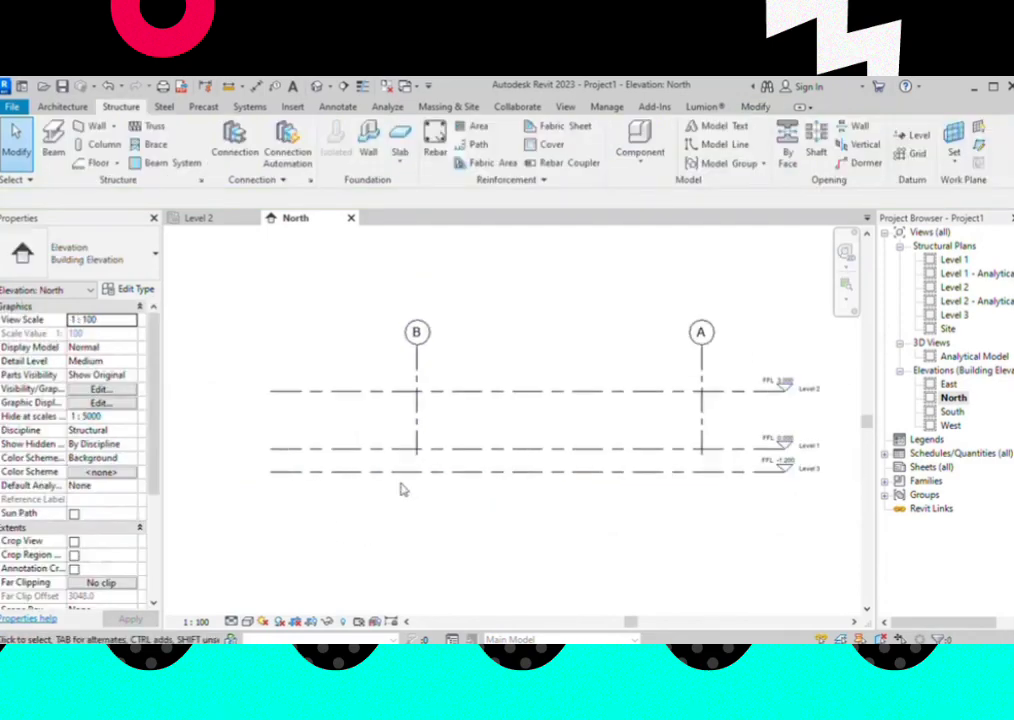
Draw Level 4 above Level 2 with Create Similar, at elevation 5.600
click(333, 391)
right_click(333, 391)
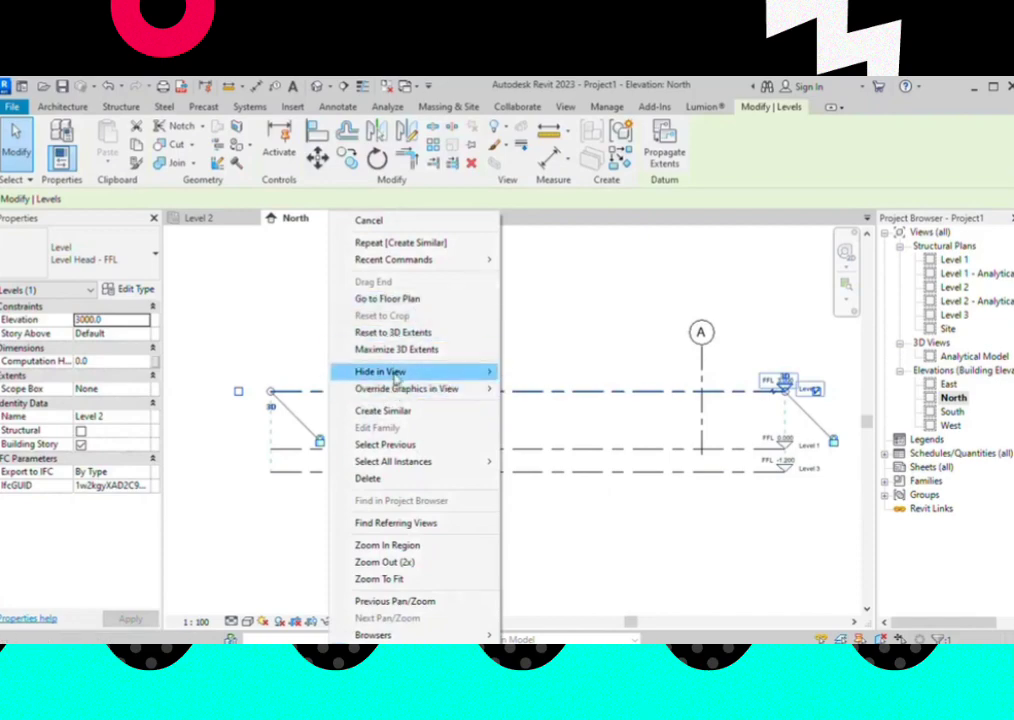
click(403, 414)
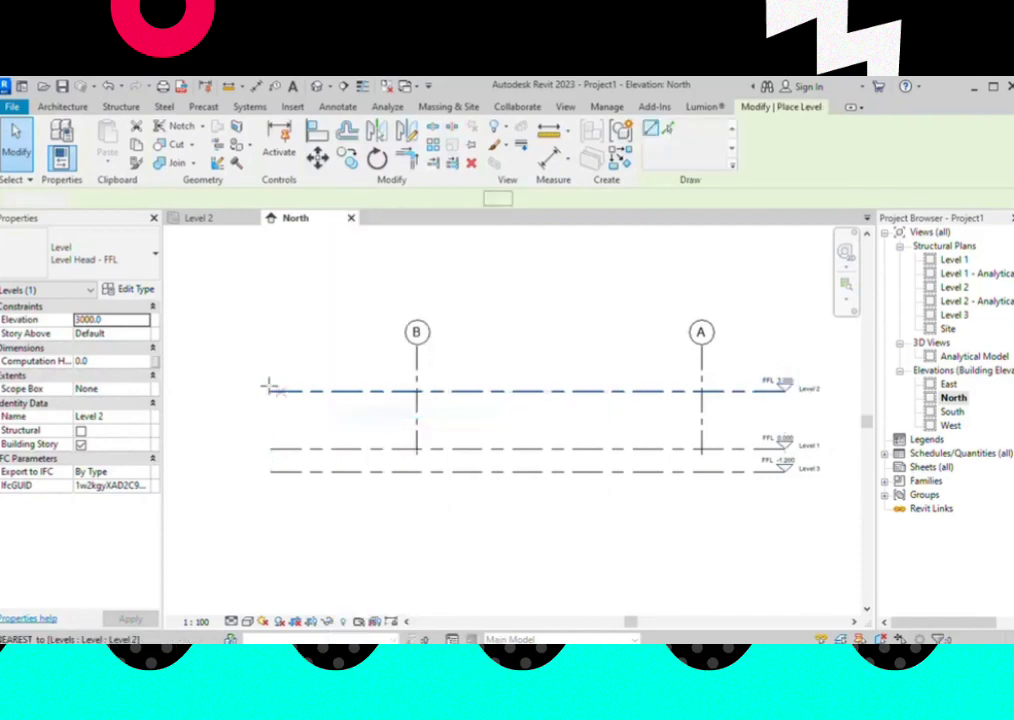
click(270, 341)
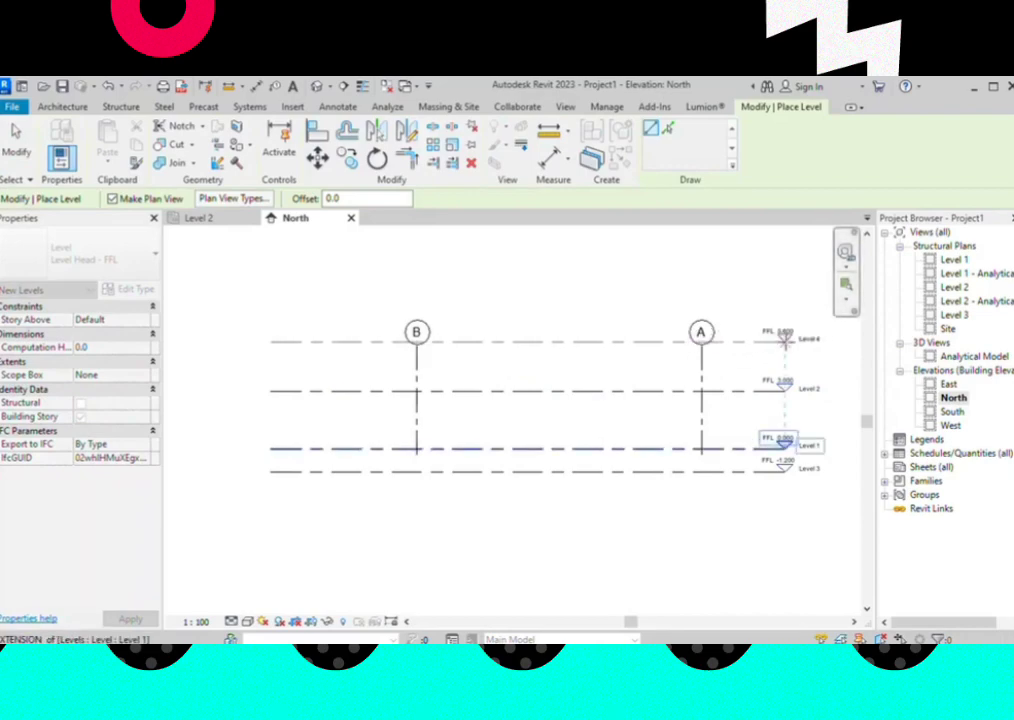
click(791, 341)
key(Escape)
key(Escape)
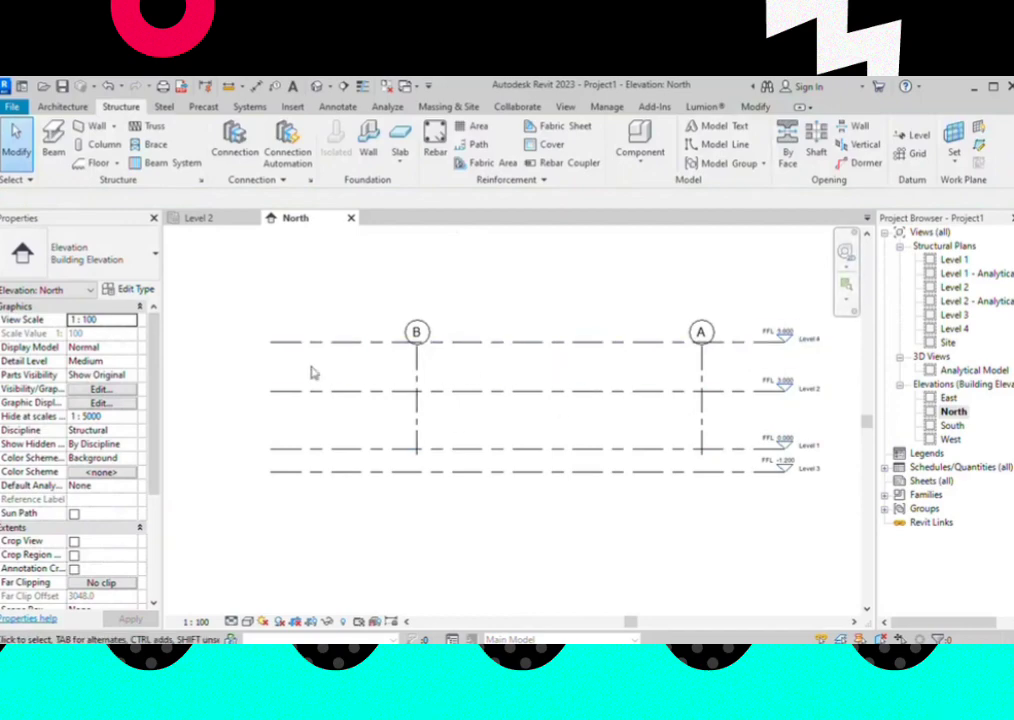
scroll(814, 471, up, 1)
scroll(814, 471, up, 2)
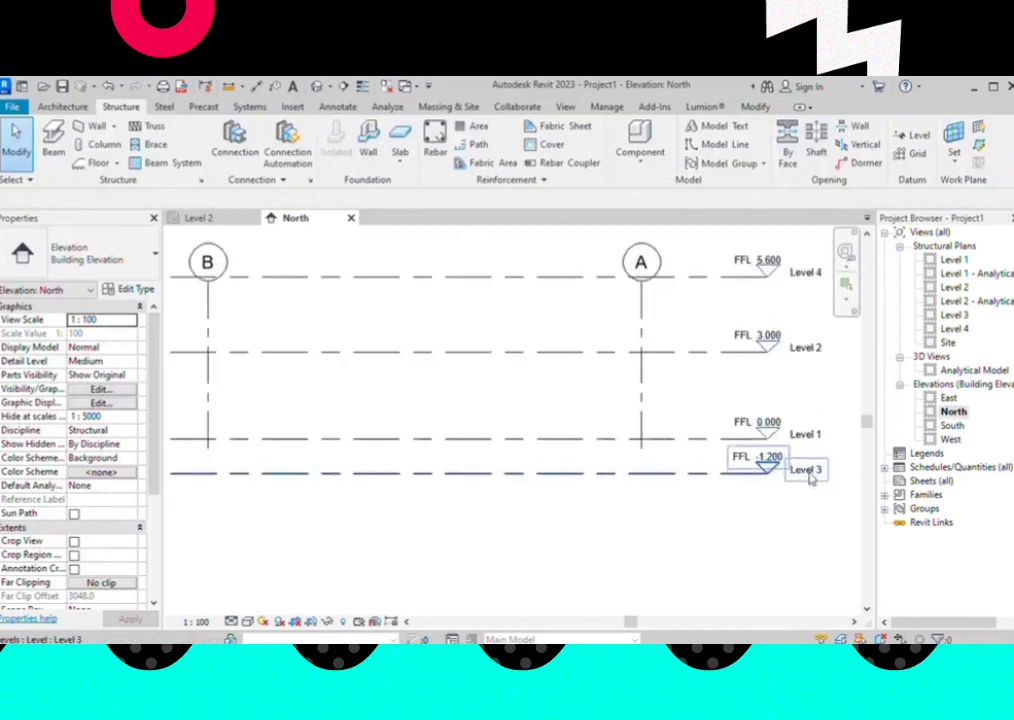
scroll(855, 396, down, 1)
scroll(855, 396, down, 2)
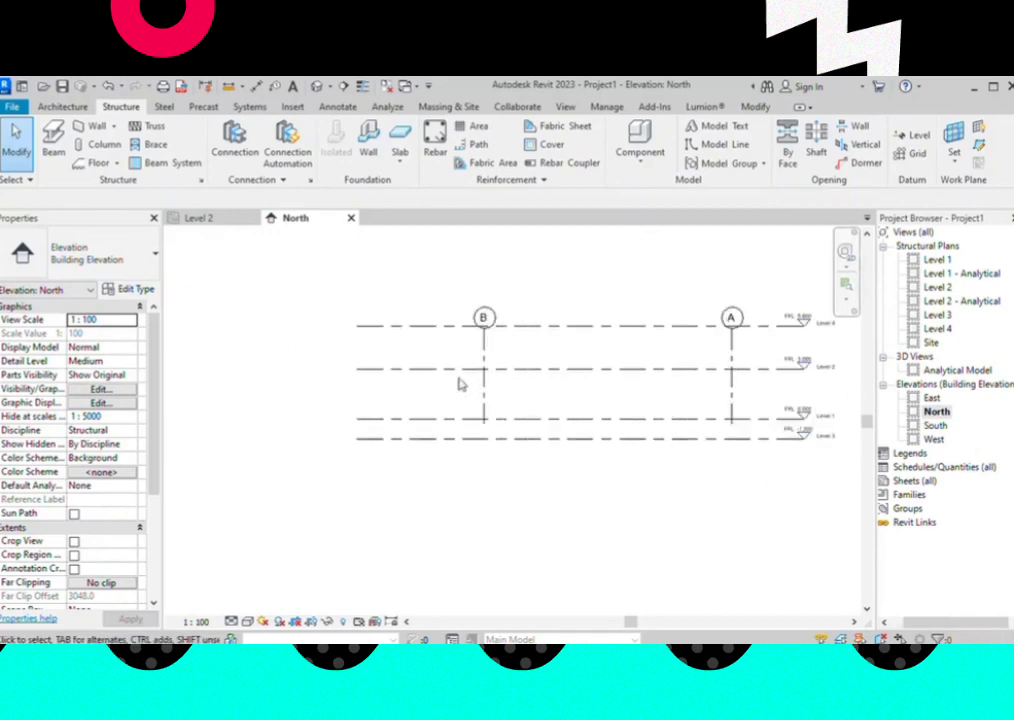
Set Level 2's temporary dimension to 5000 so it sits at elevation 5000
click(442, 376)
scroll(483, 396, up, 2)
click(420, 391)
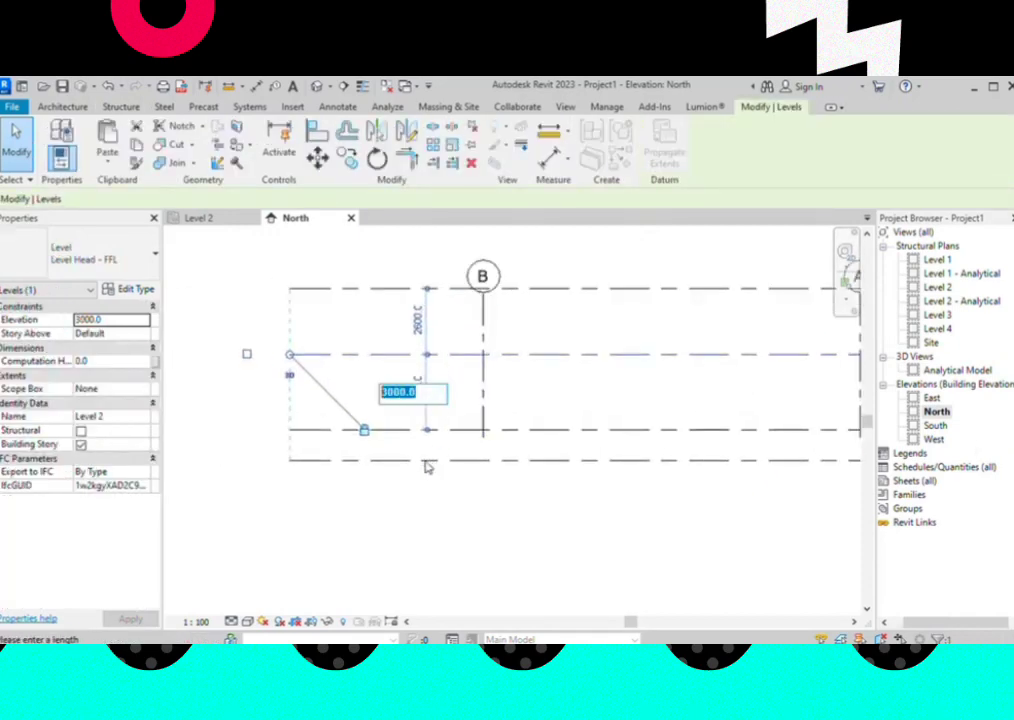
scroll(260, 445, down, 2)
scroll(703, 445, up, 1)
scroll(703, 445, up, 1)
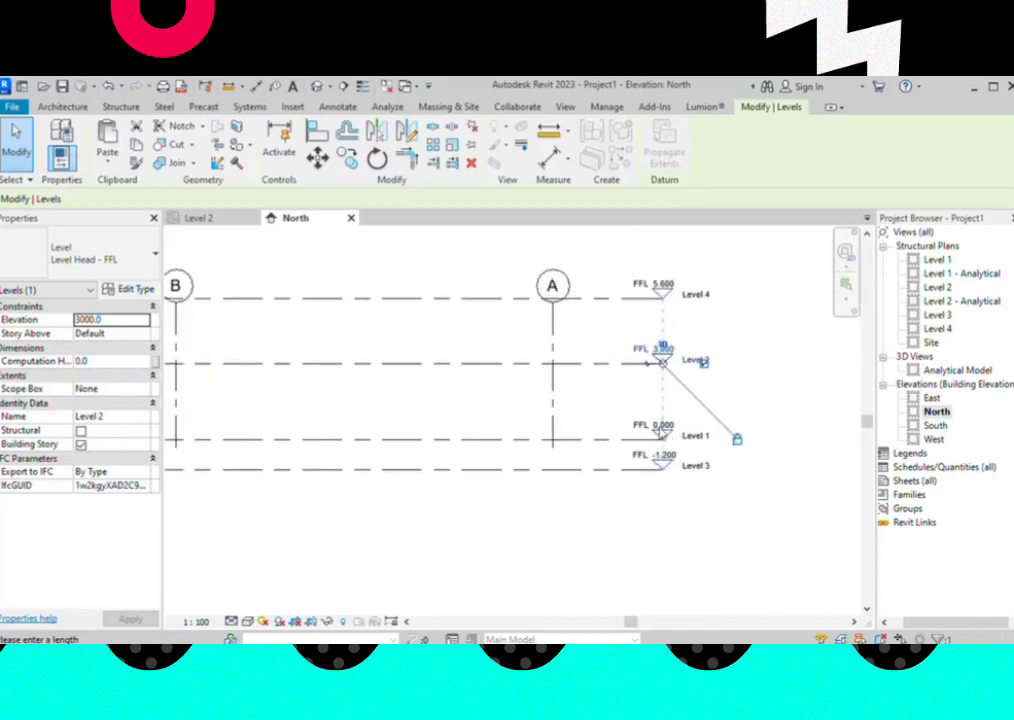
scroll(720, 443, down, 2)
scroll(357, 411, up, 1)
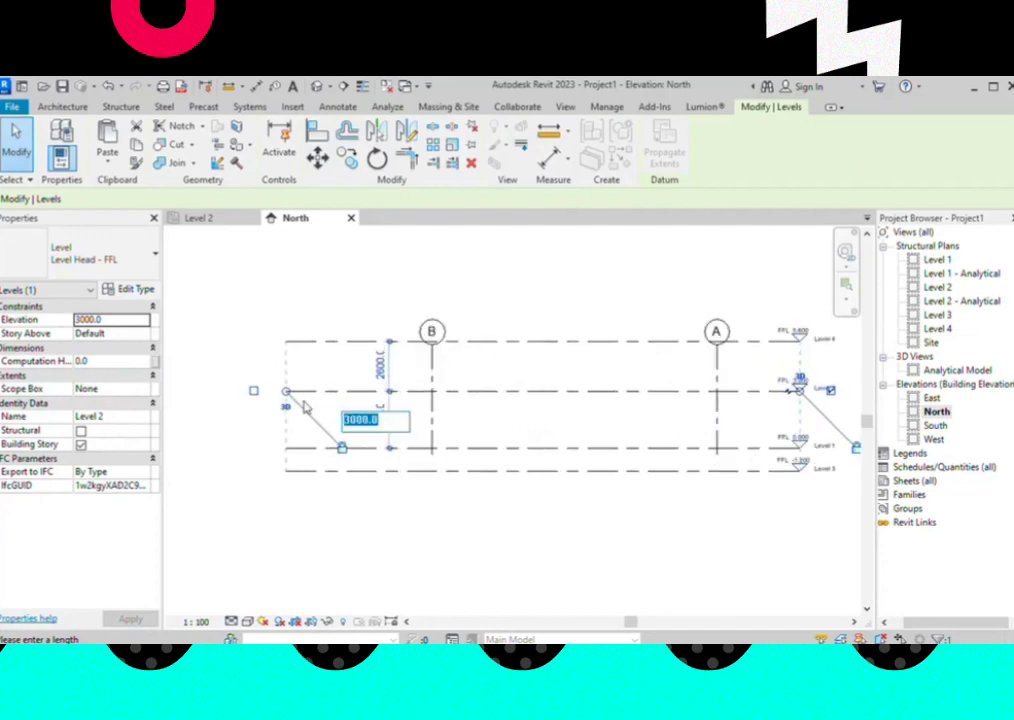
text(5)
key(Return)
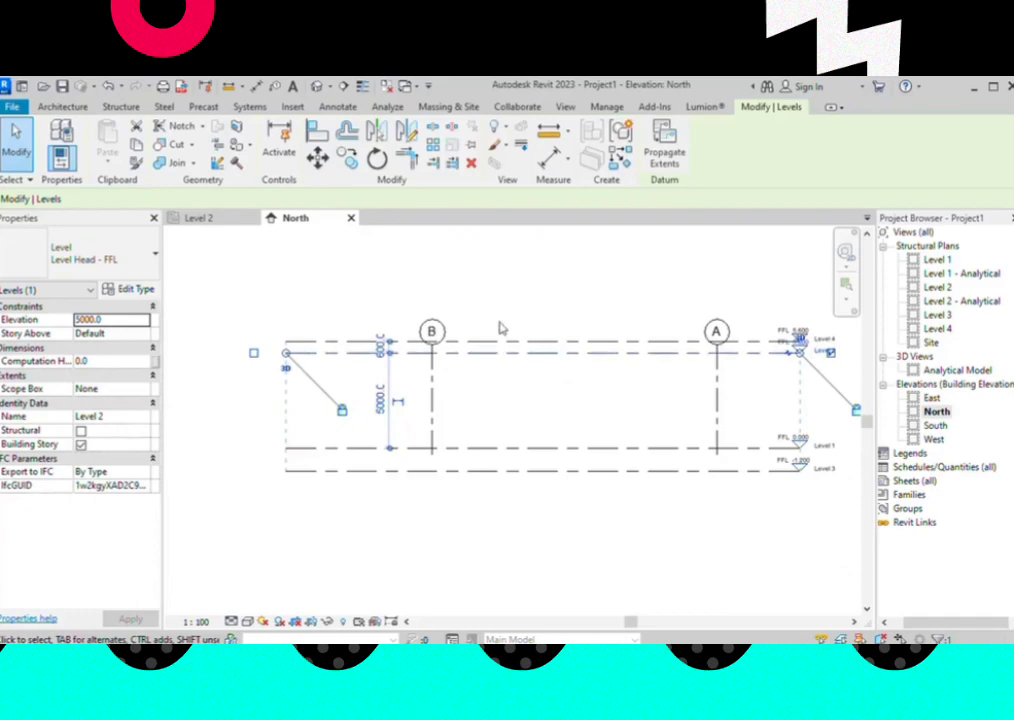
click(480, 403)
Select Level 4 and start changing its 600 spacing above Level 2 to 2000
scroll(400, 398, up, 1)
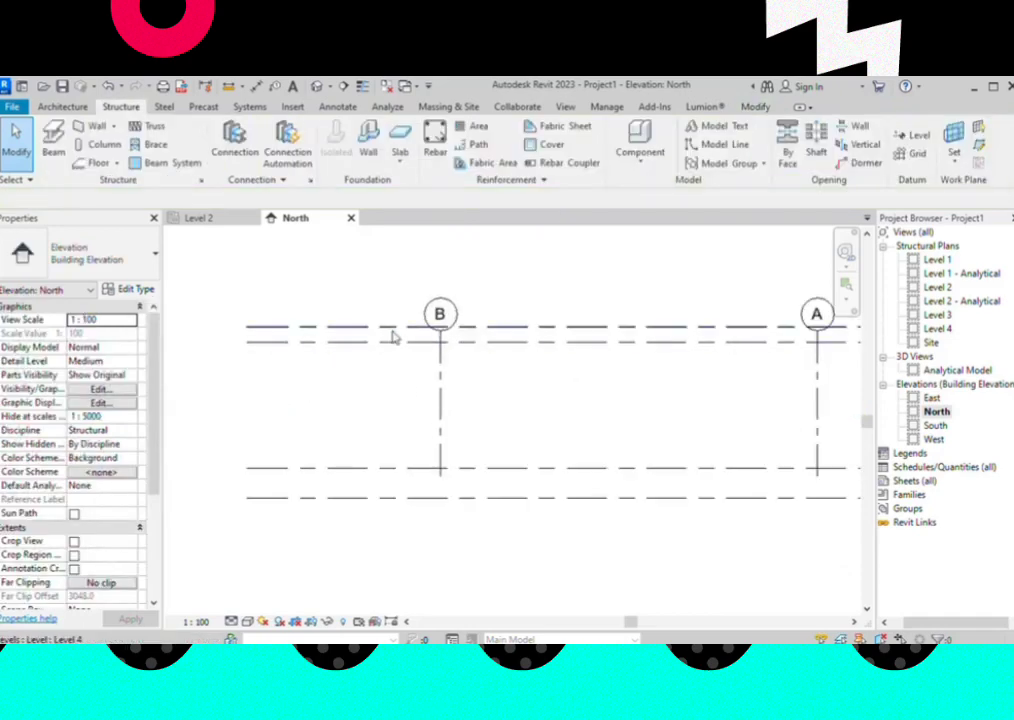
click(393, 337)
scroll(385, 333, up, 1)
scroll(380, 333, up, 1)
click(378, 334)
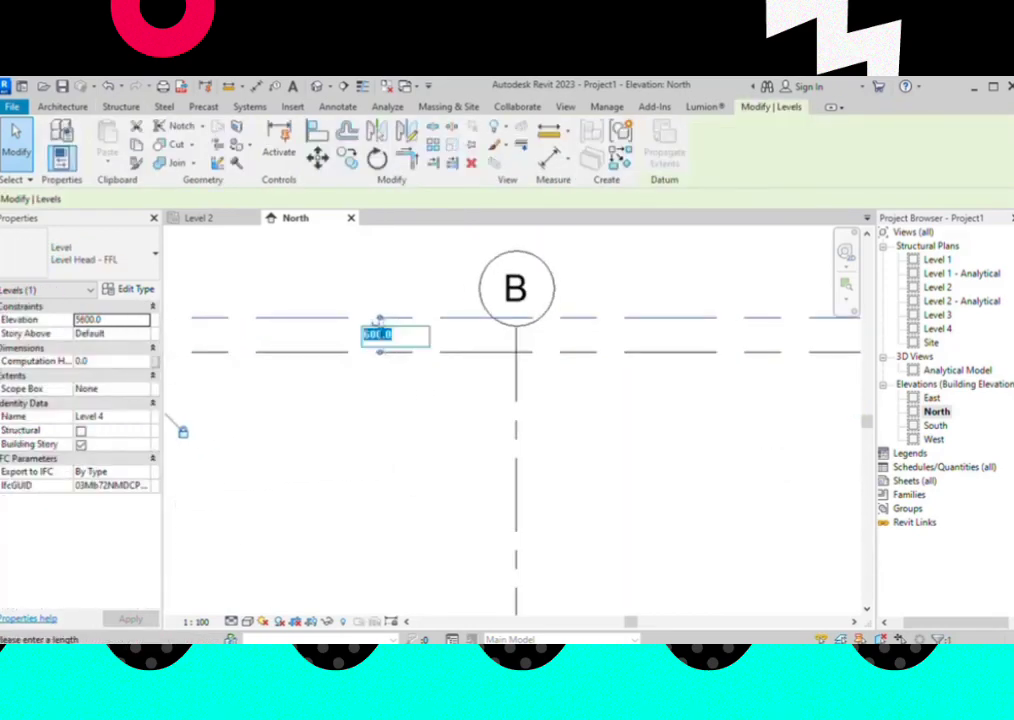
key(ctrl+c)
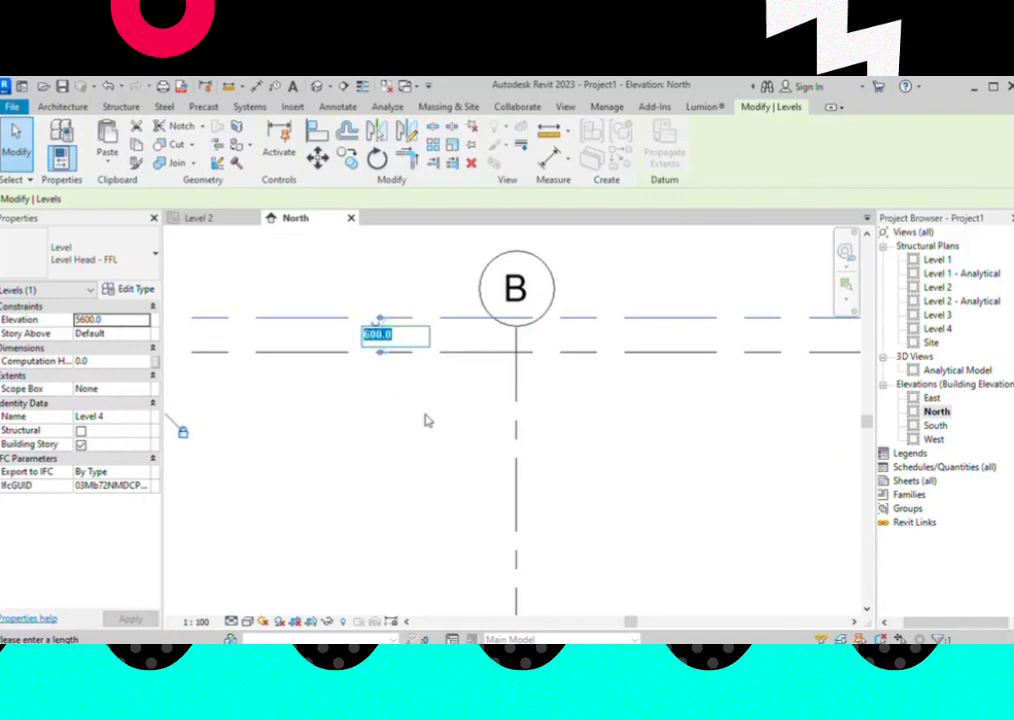
text(2)
Commit the 2000 spacing so Level 4 rises to elevation 7000
key(Return)
click(369, 482)
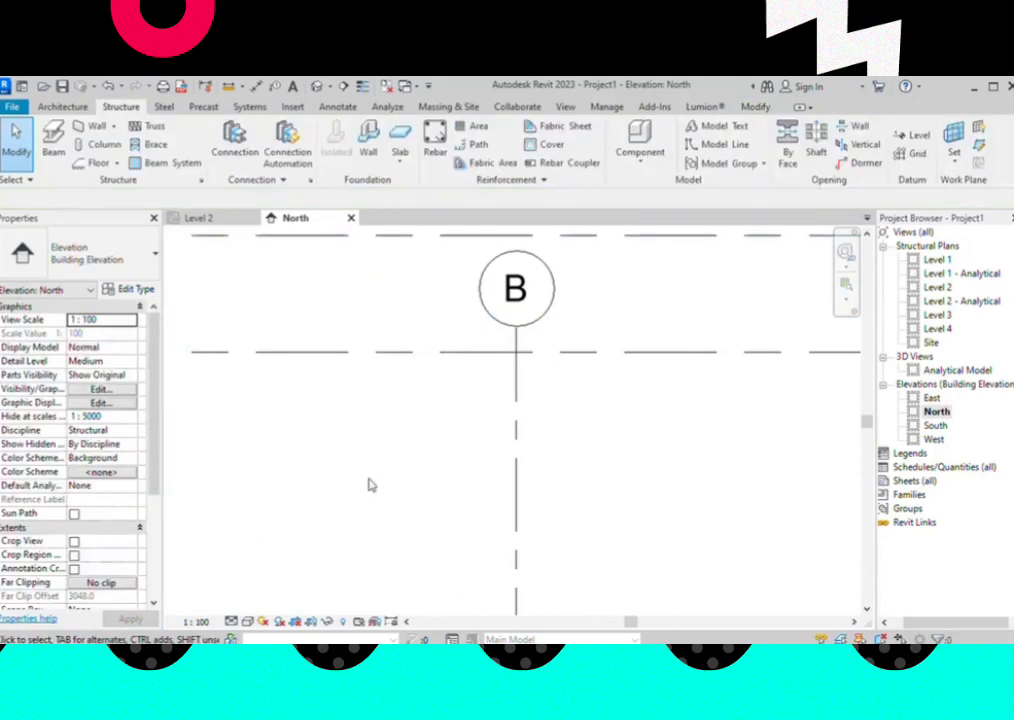
scroll(371, 387, down, 2)
scroll(514, 410, down, 1)
scroll(514, 410, down, 1)
scroll(652, 437, up, 2)
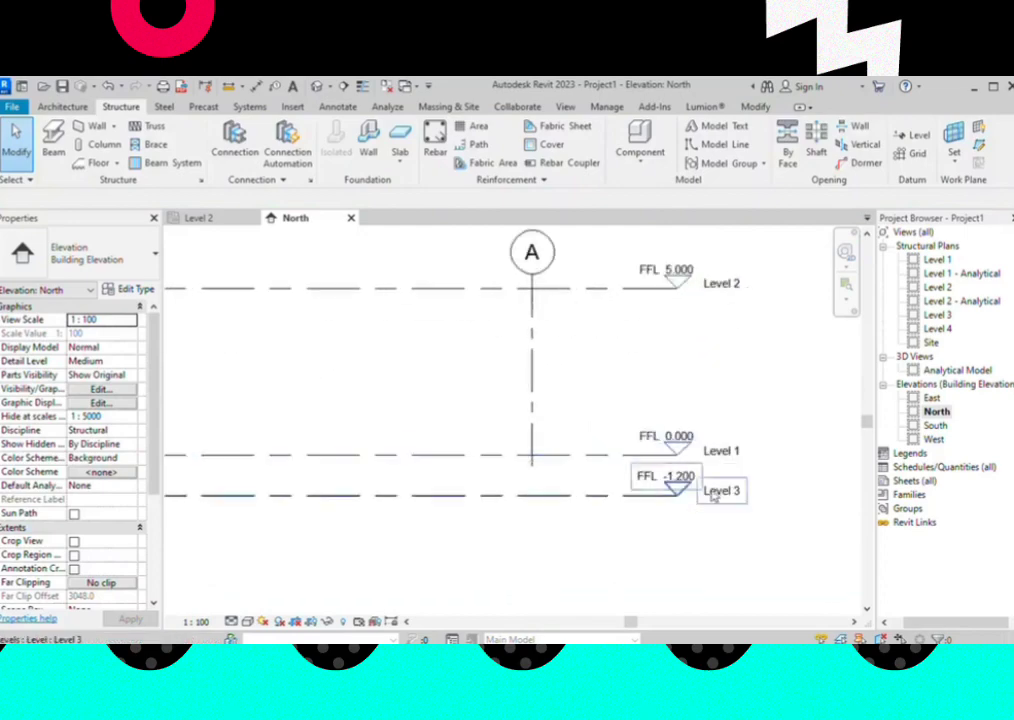
scroll(656, 482, up, 2)
Rename Level 3 to FDL, renaming its matching views too
double_click(749, 488)
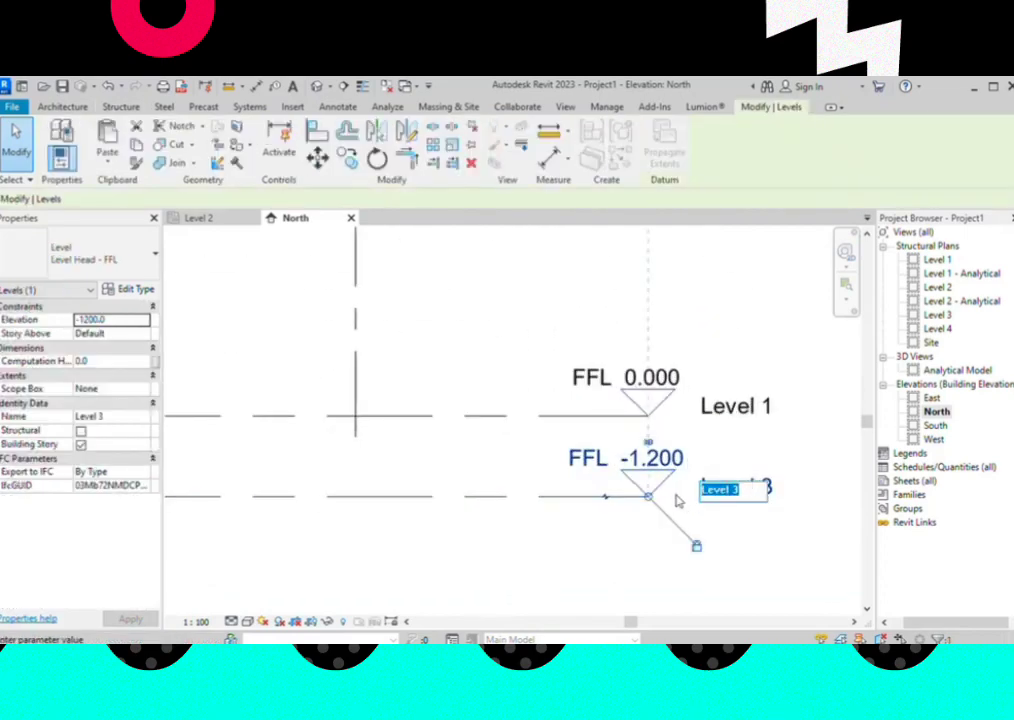
text(G)
key(Return)
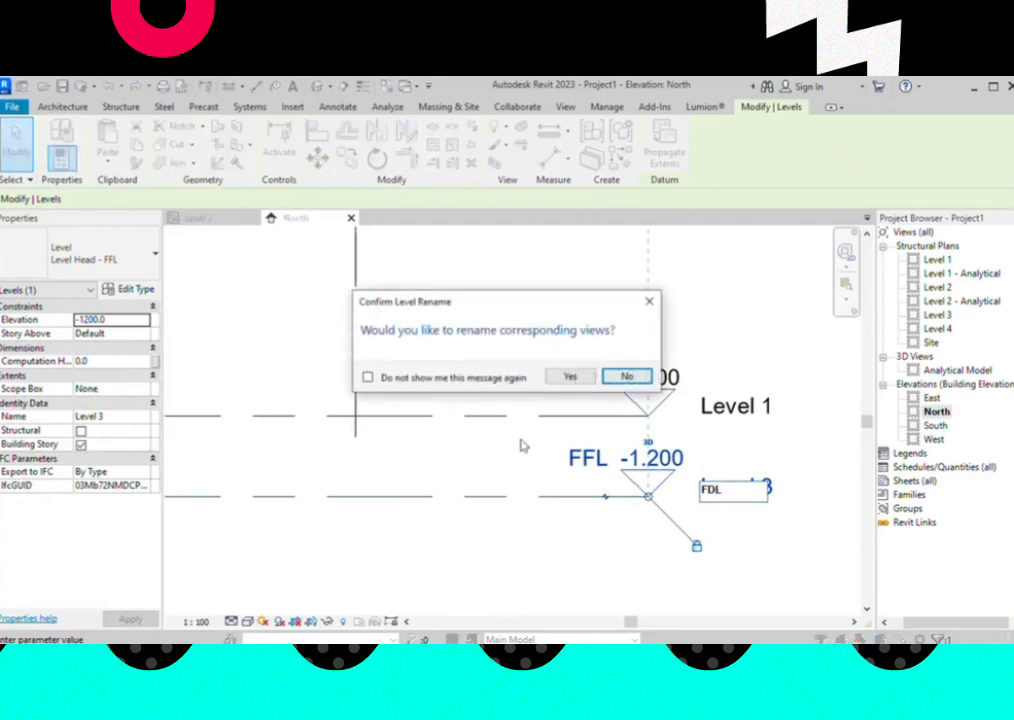
click(576, 379)
scroll(545, 561, down, 2)
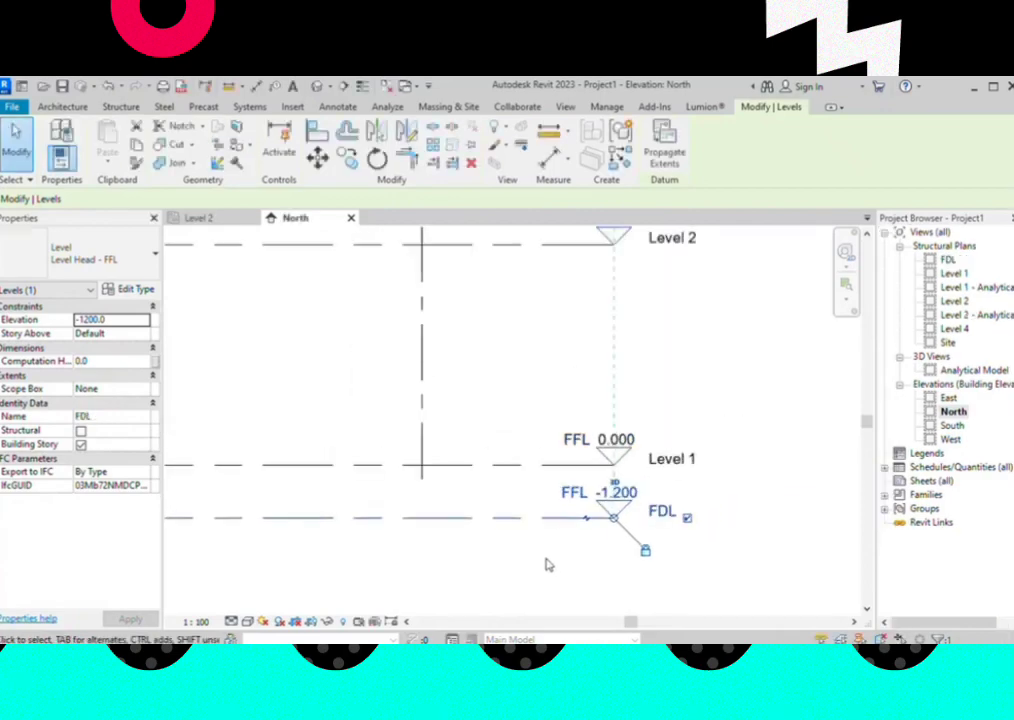
scroll(679, 532, up, 2)
Rename Level 1 to NGL along with its matching views
click(672, 455)
click(672, 455)
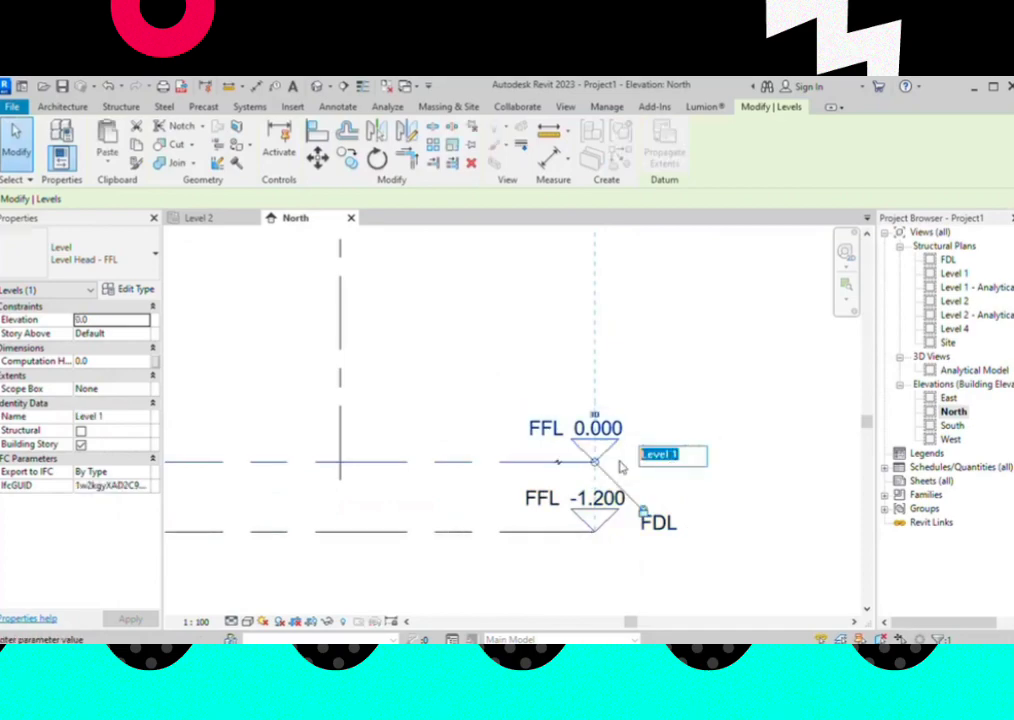
text(NGL)
key(Return)
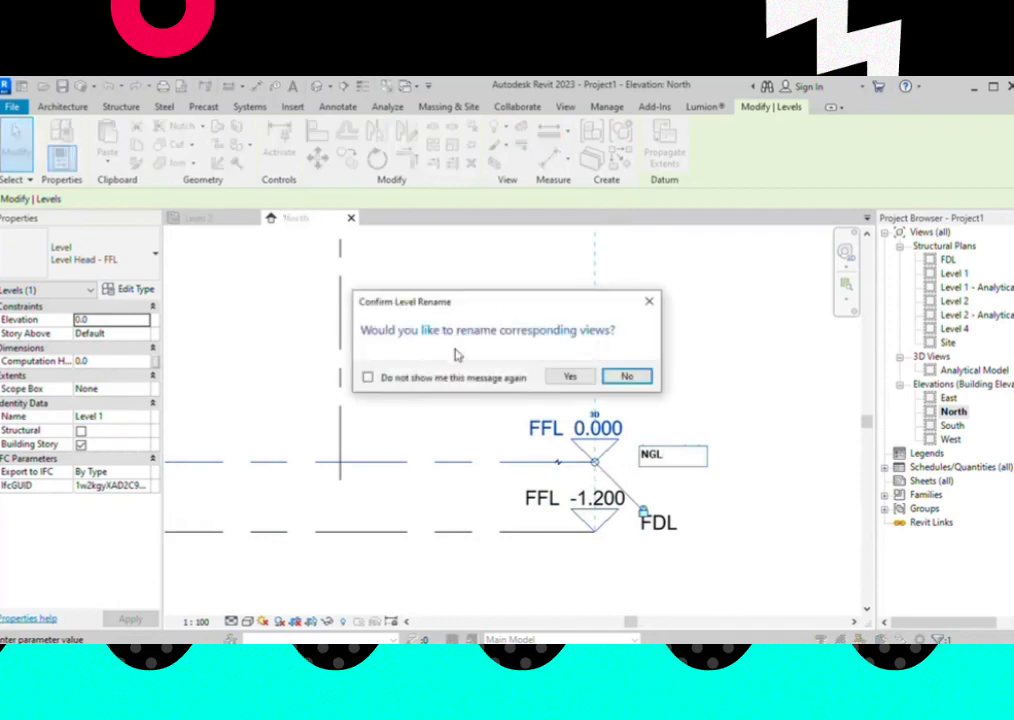
click(566, 376)
scroll(590, 410, down, 3)
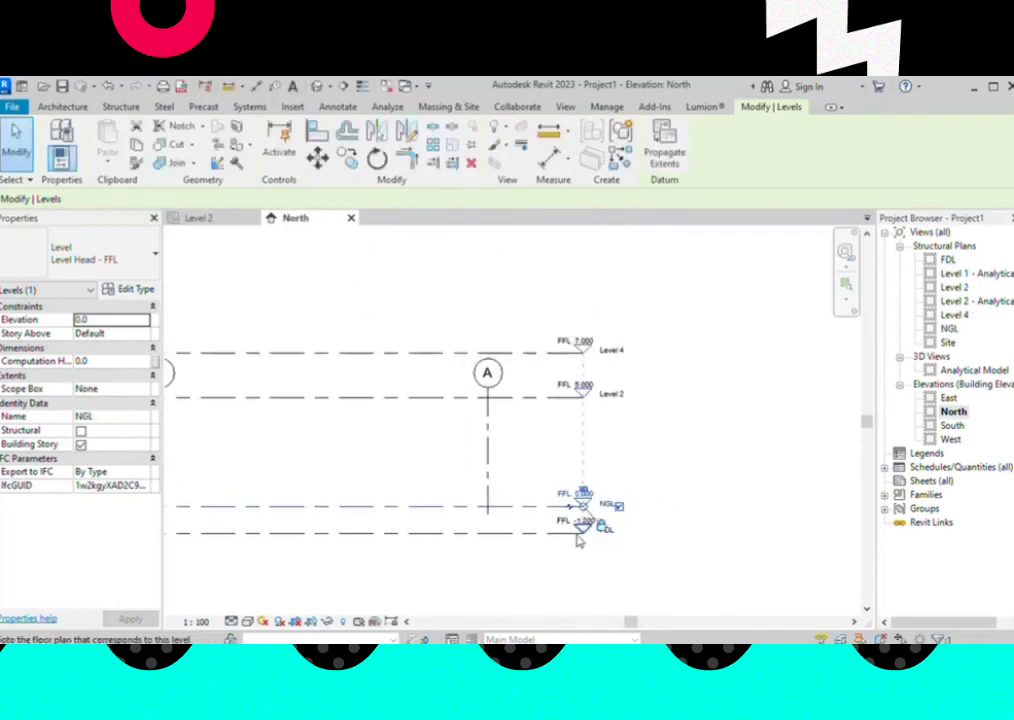
scroll(594, 407, up, 2)
scroll(676, 407, down, 1)
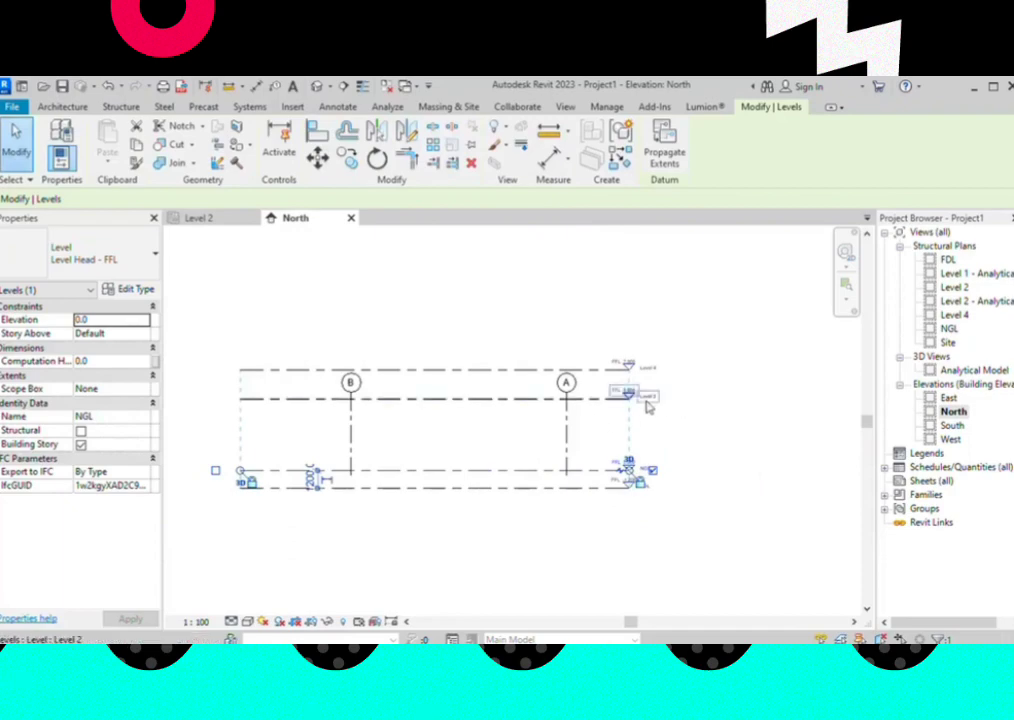
scroll(647, 407, up, 2)
scroll(645, 440, up, 2)
Rename Level 2 to EAVE and Level 4 to APEX, with their views renamed to match
double_click(662, 392)
text(EAVE)
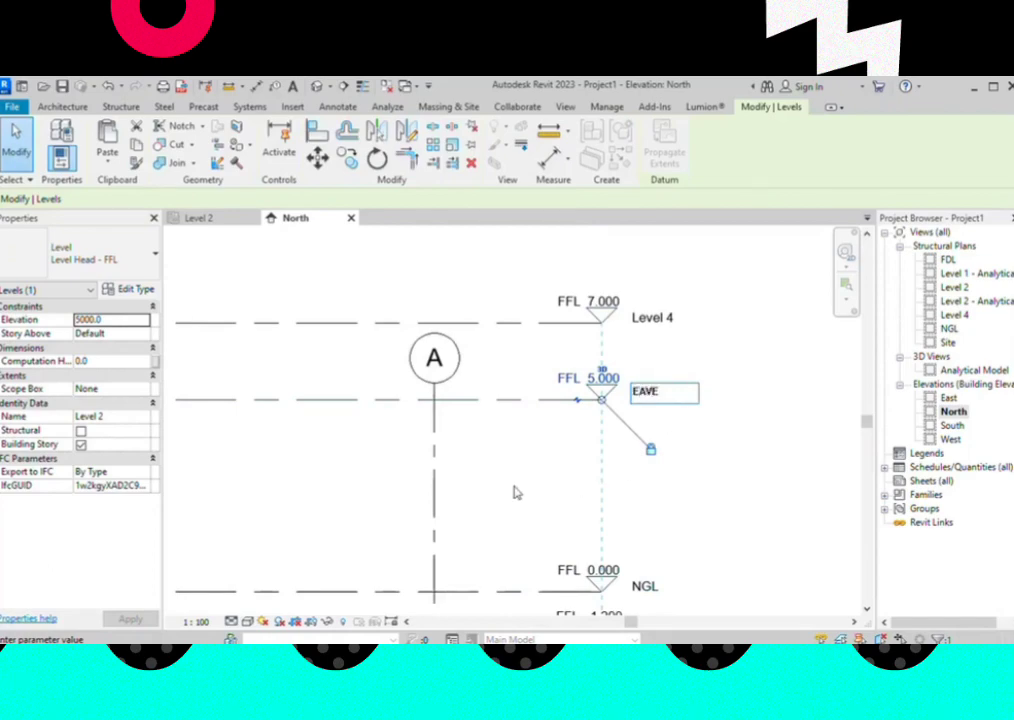
key(Return)
click(567, 378)
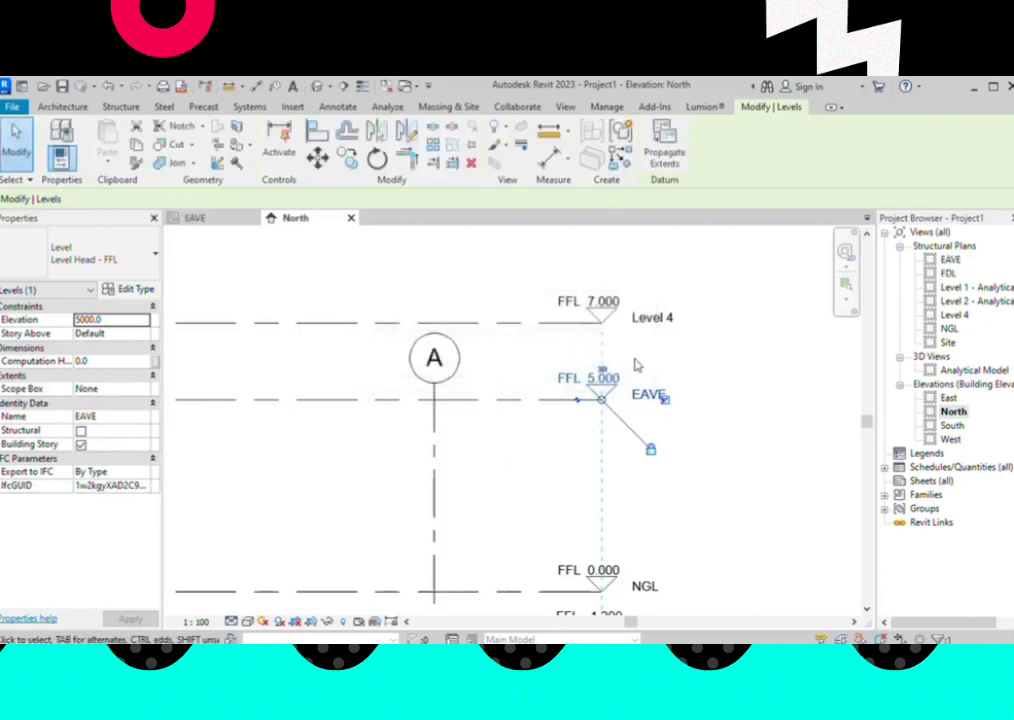
click(655, 317)
click(655, 317)
text(APEX)
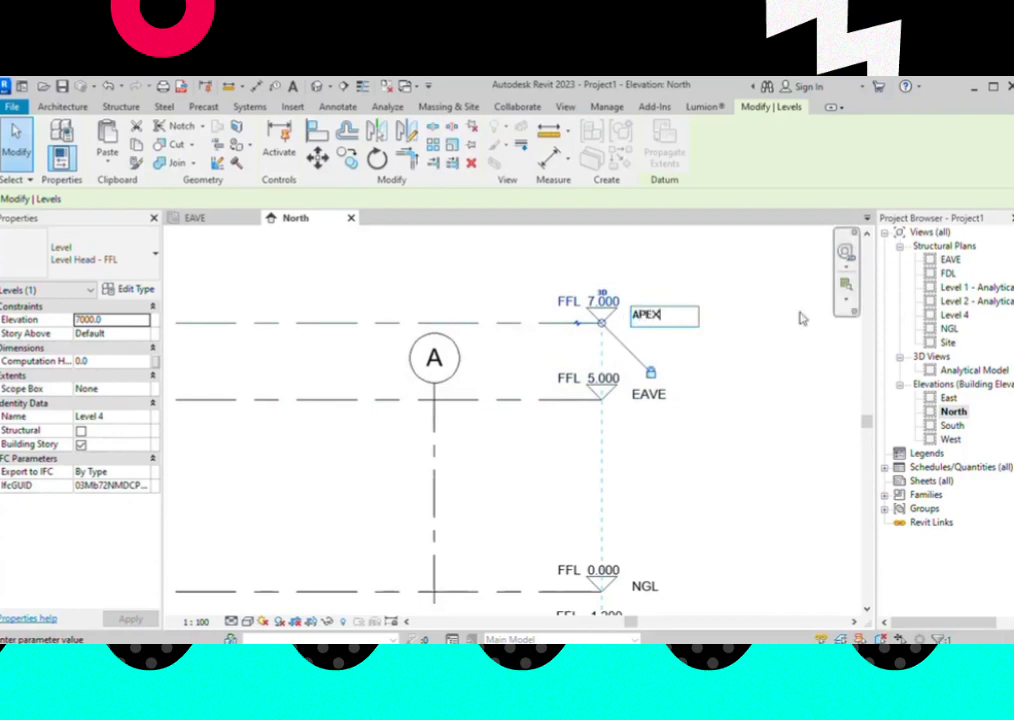
key(Return)
click(577, 378)
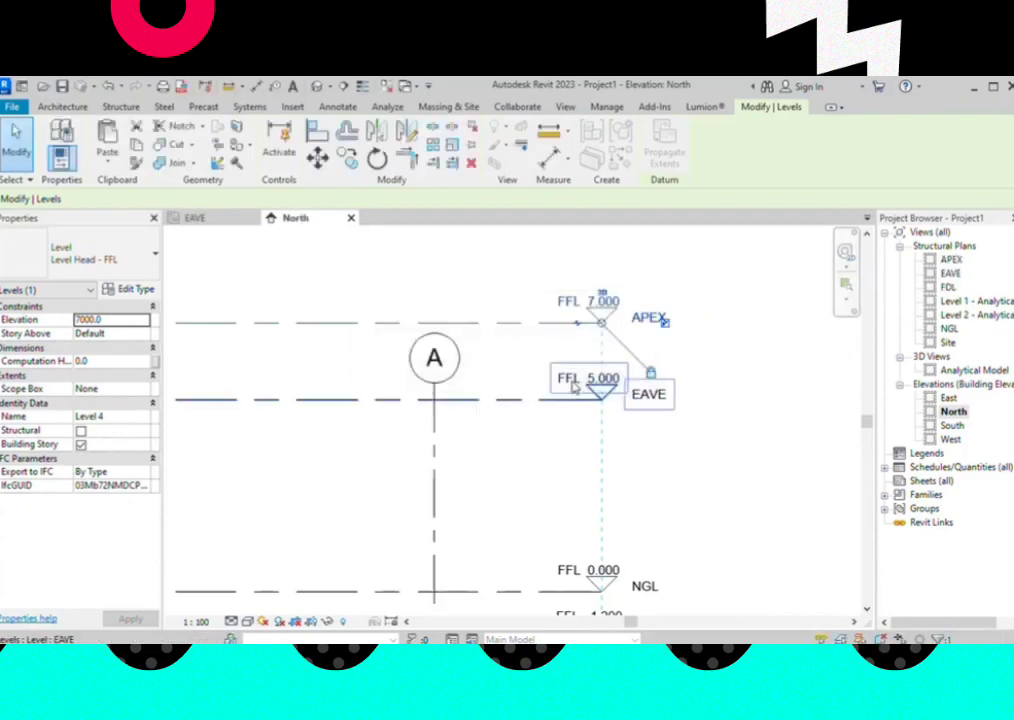
click(695, 418)
scroll(650, 367, down, 3)
Extend grid B above APEX and below FDL, and show bottom bubbles on grids B and A
scroll(650, 367, down, 2)
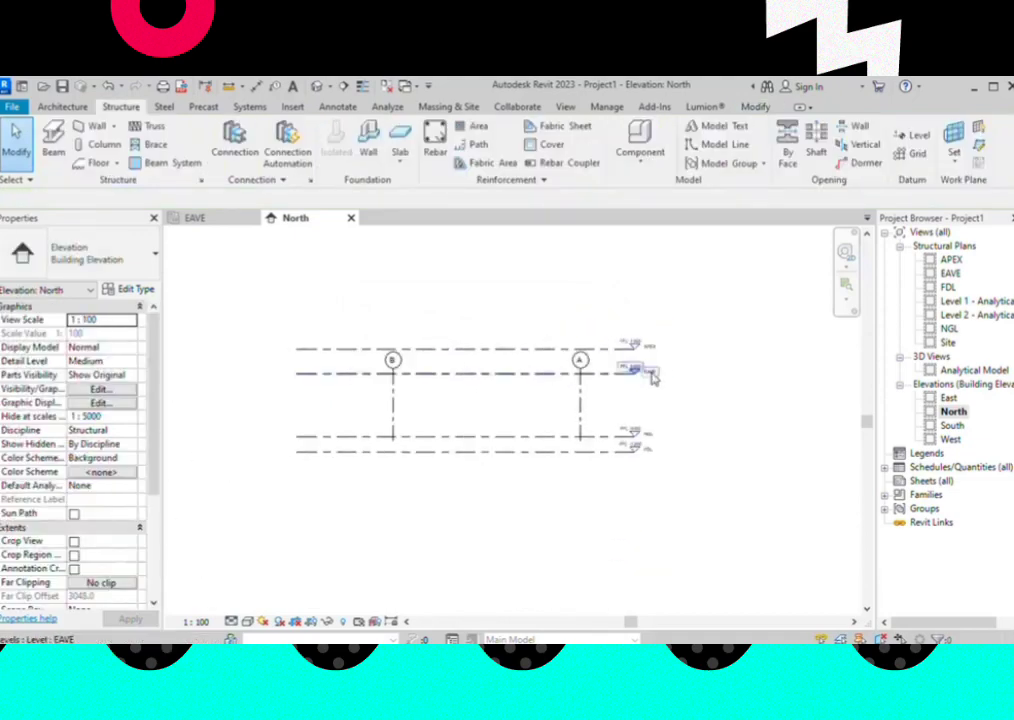
scroll(409, 409, up, 3)
click(388, 400)
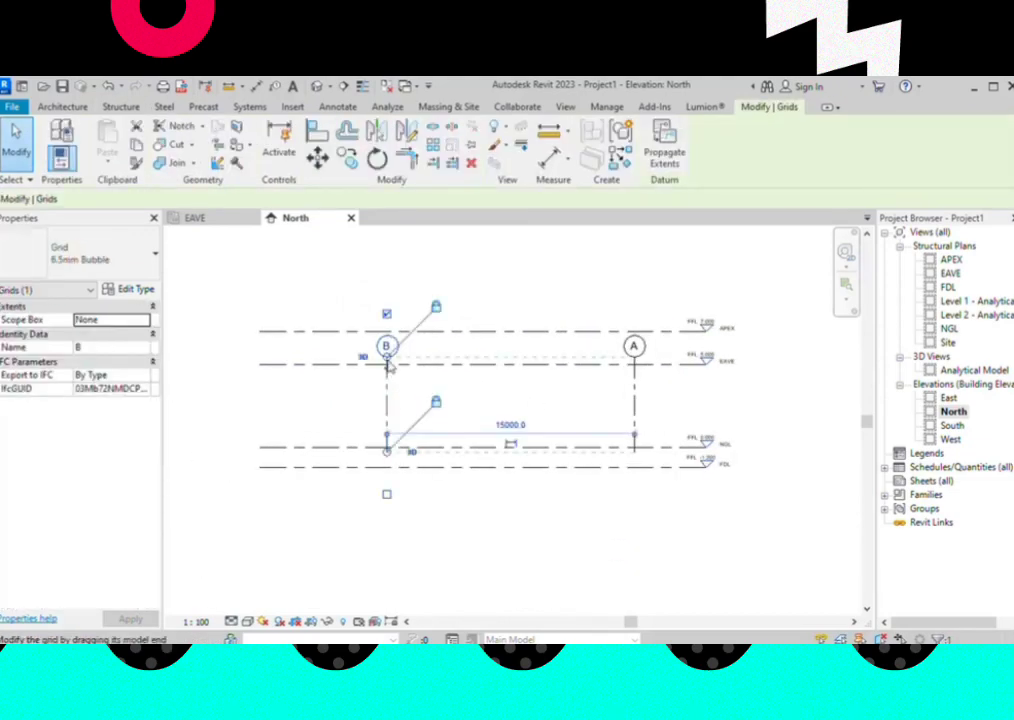
drag(388, 360, 390, 306)
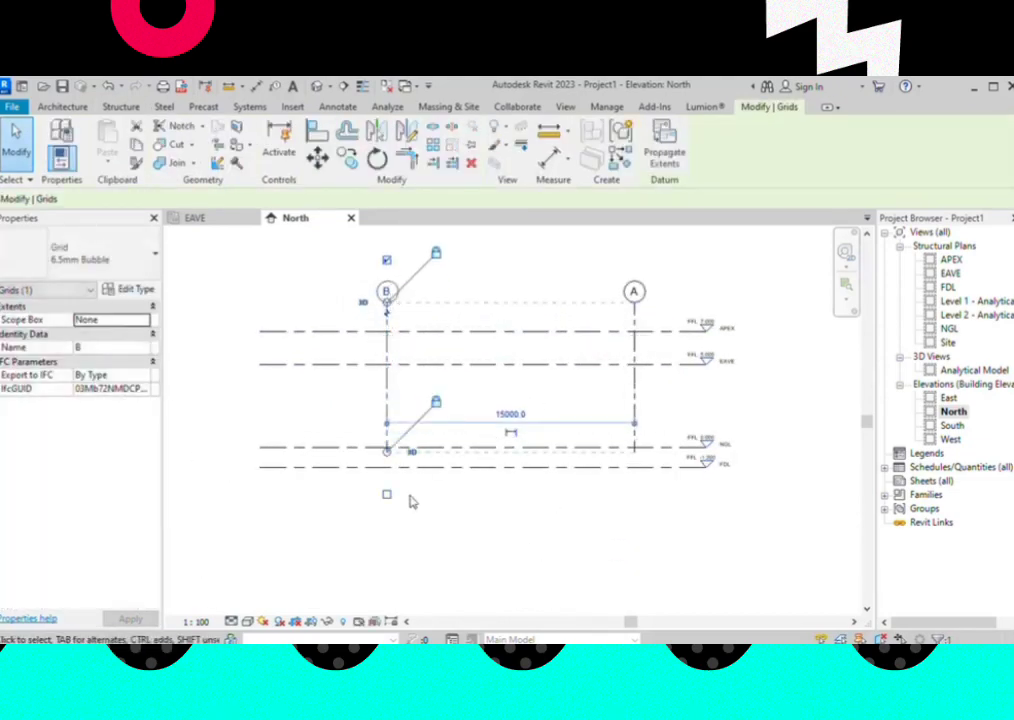
drag(387, 452, 387, 497)
click(387, 539)
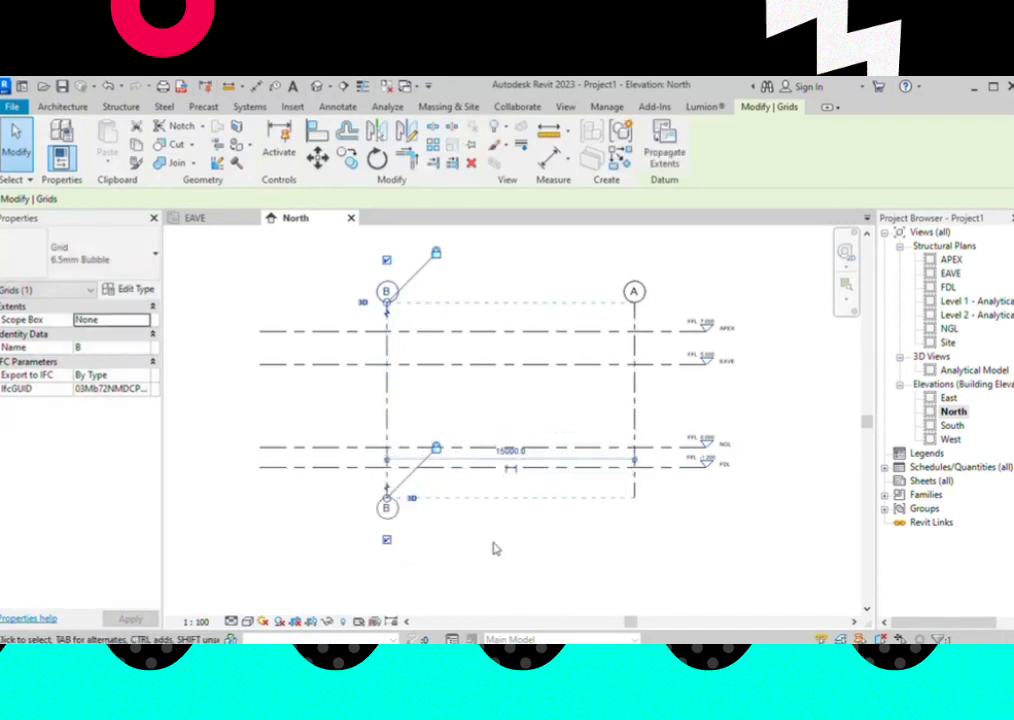
click(632, 500)
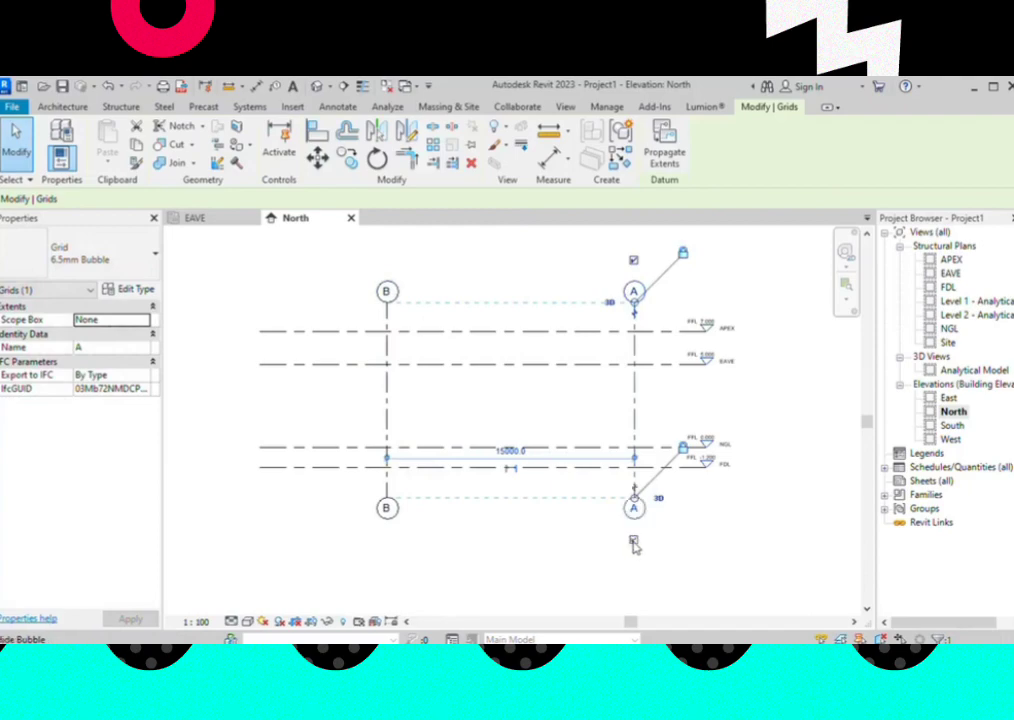
click(616, 579)
Pull the levels' left ends inward toward grid B
scroll(451, 447, down, 1)
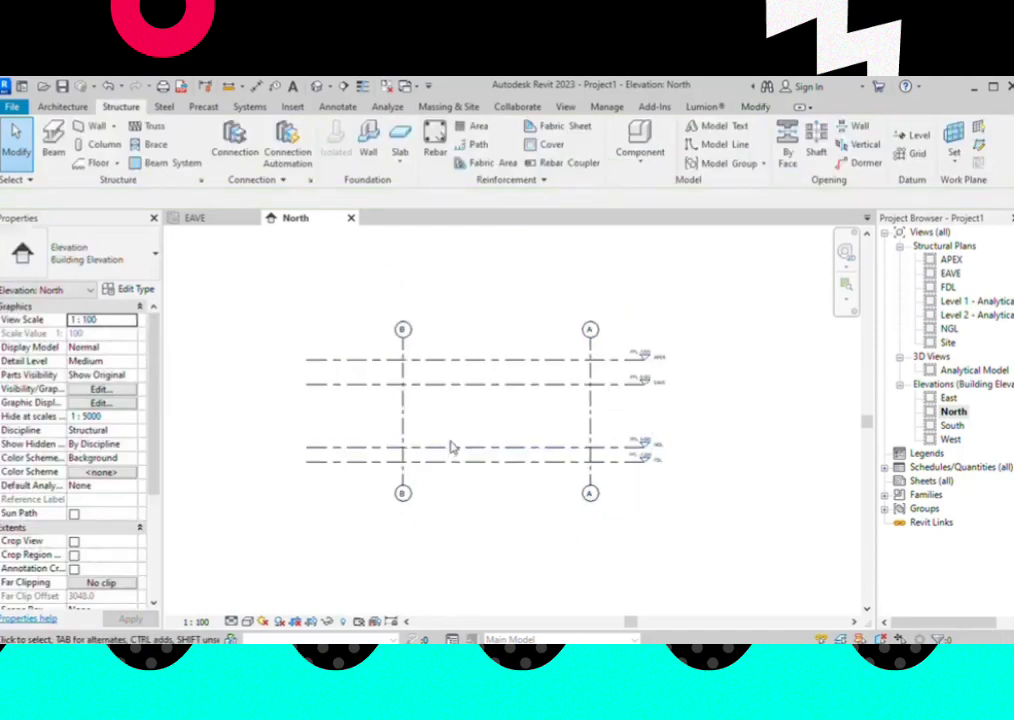
click(345, 462)
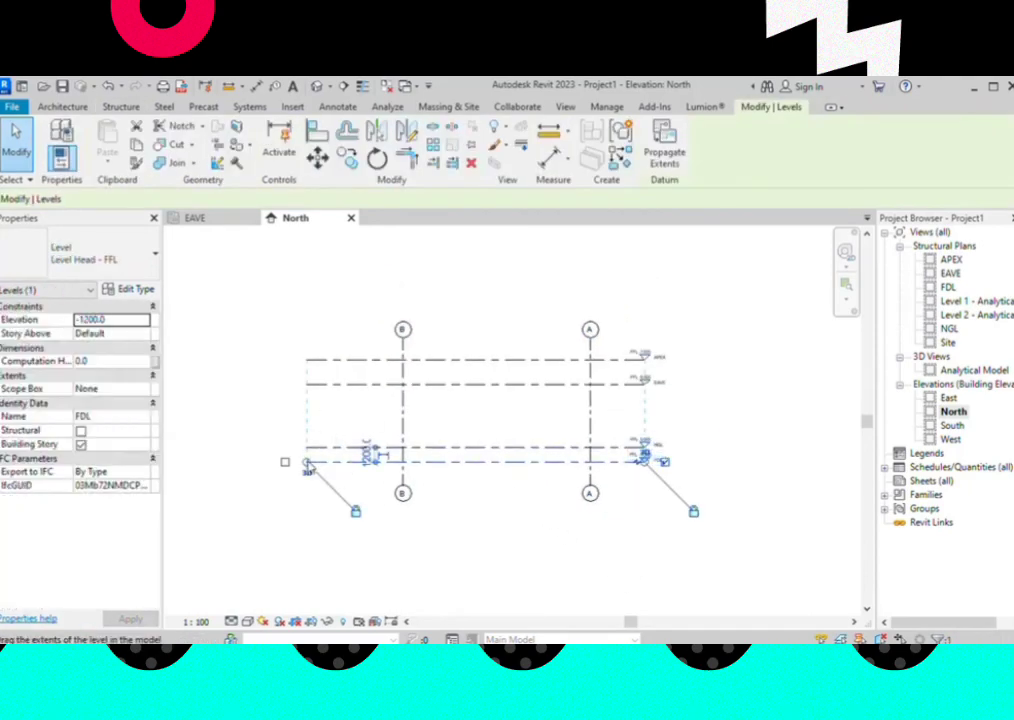
drag(307, 462, 357, 462)
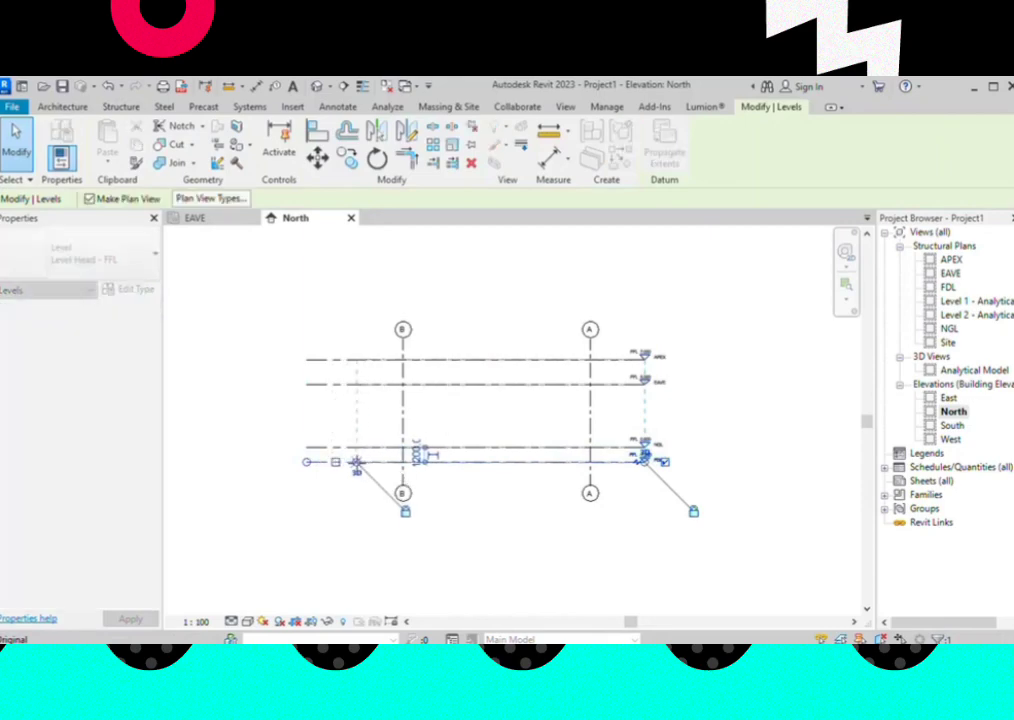
click(663, 430)
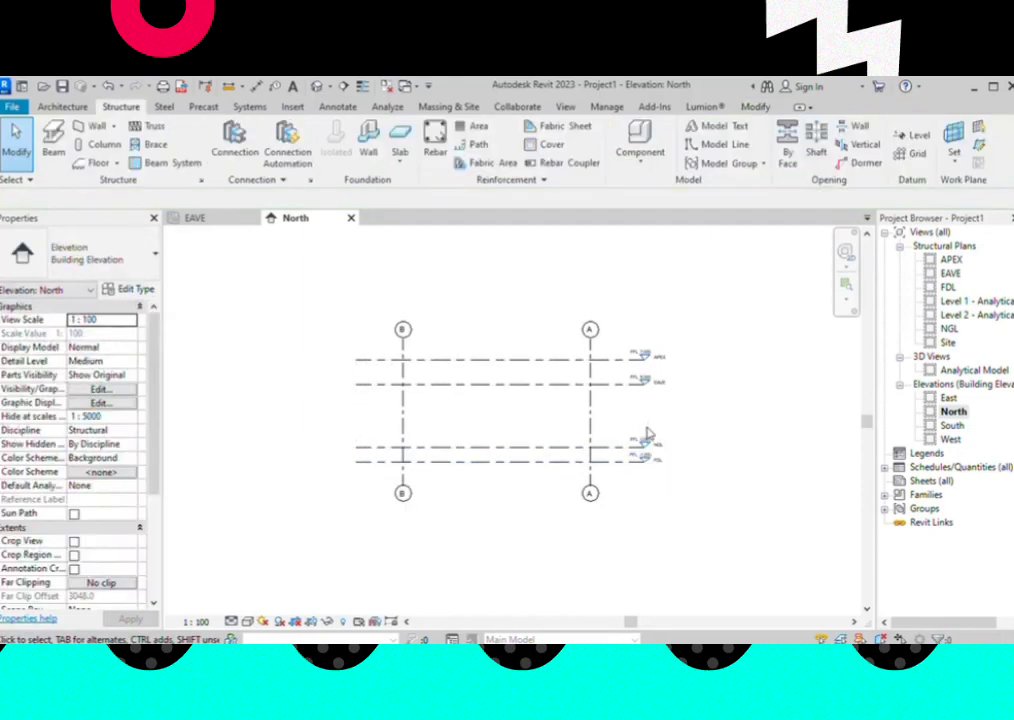
click(619, 455)
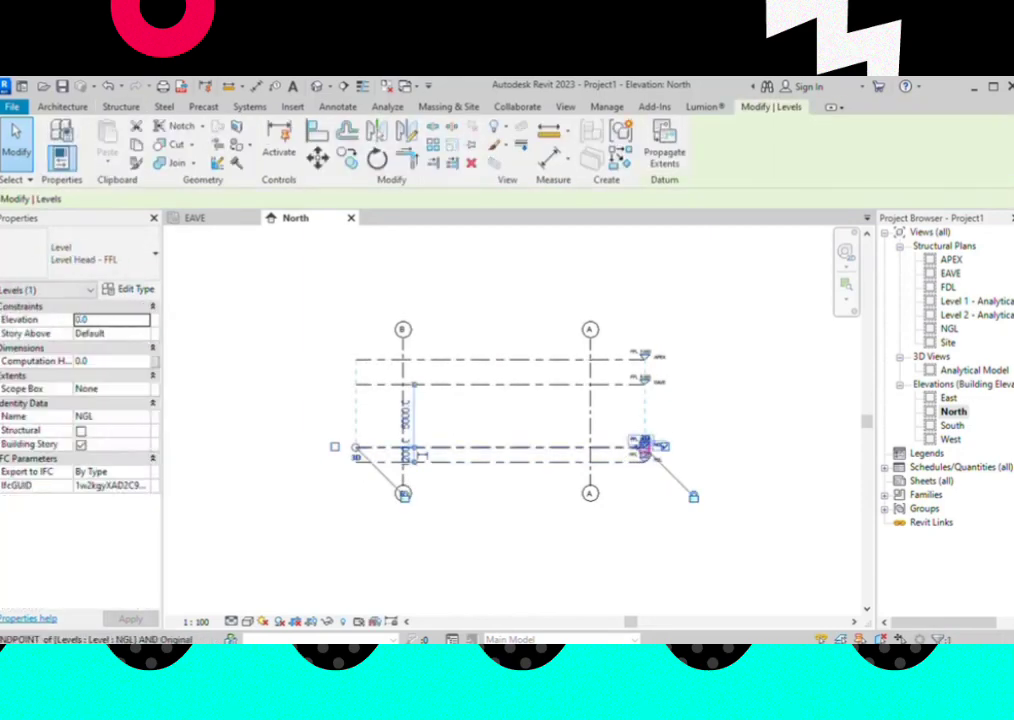
click(700, 467)
scroll(478, 358, up, 1)
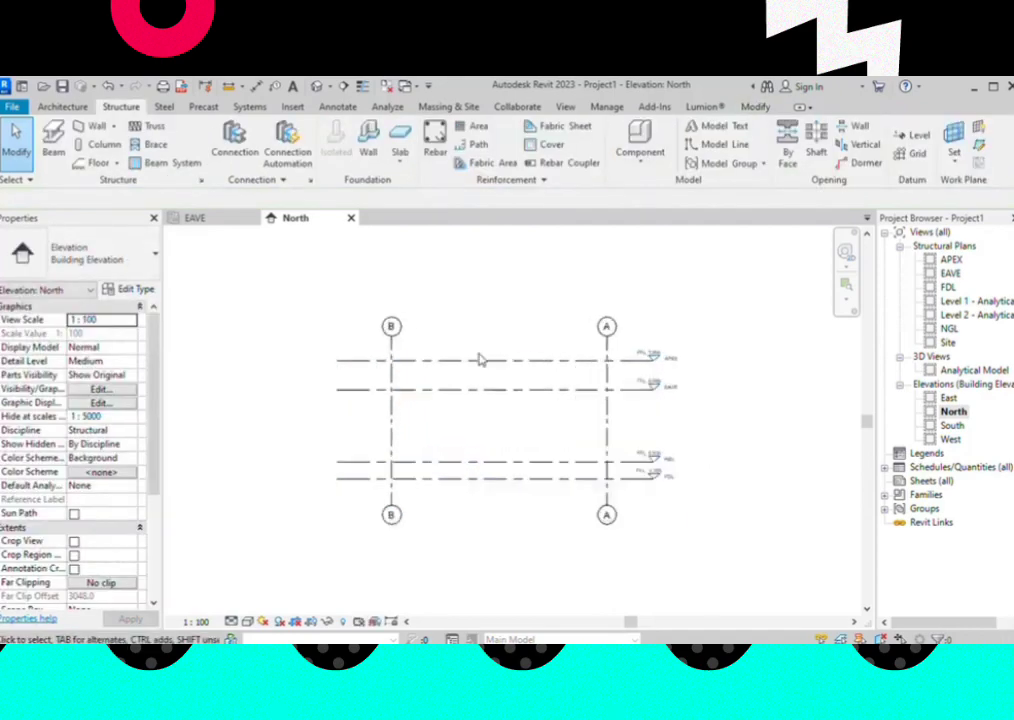
scroll(318, 333, down, 2)
scroll(415, 412, up, 1)
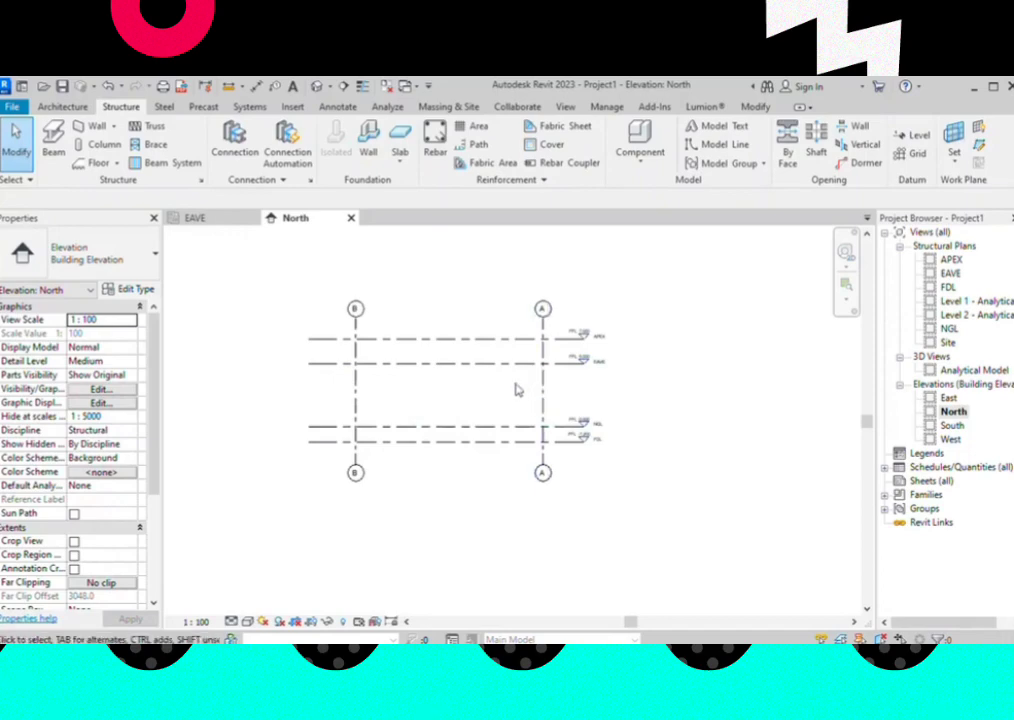
scroll(527, 374, up, 1)
scroll(606, 377, up, 1)
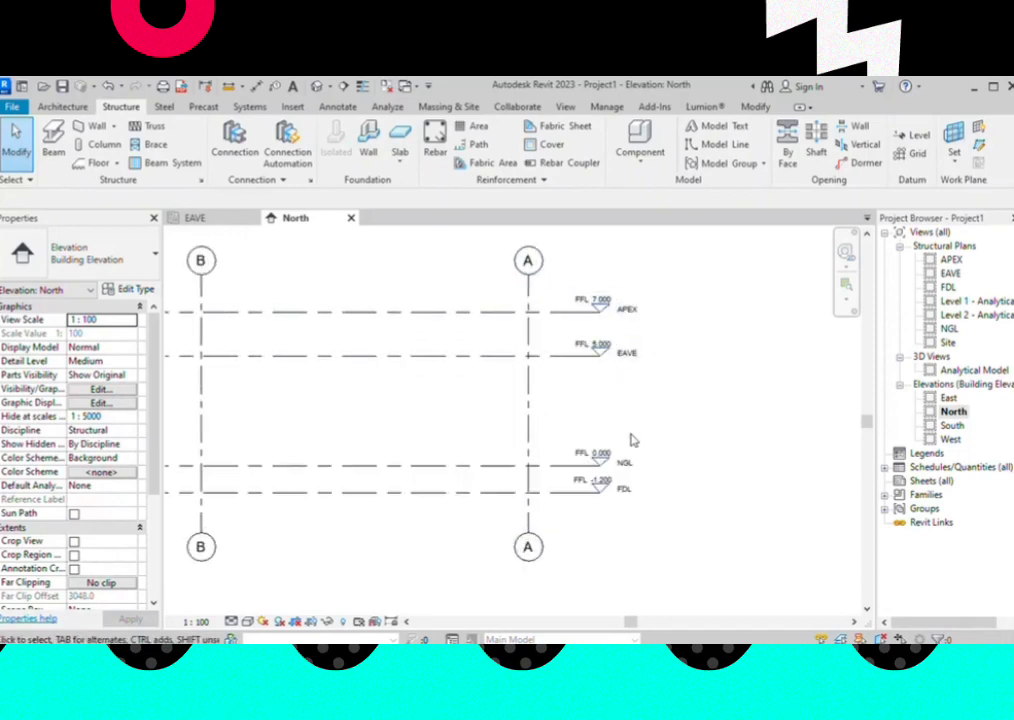
scroll(634, 443, down, 2)
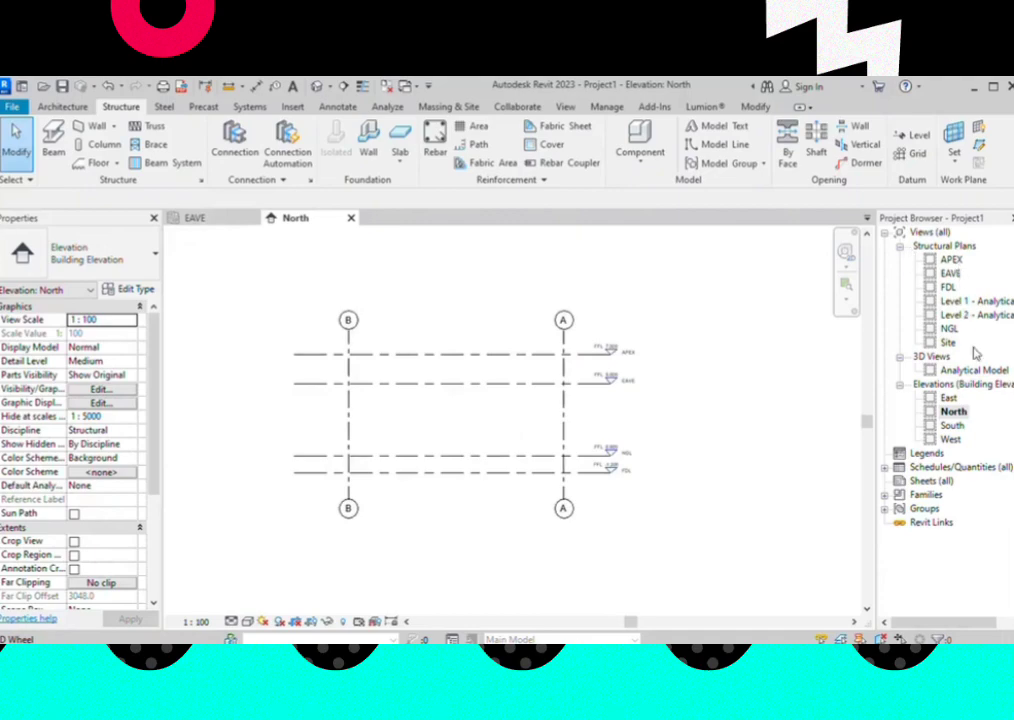
Open the NGL structural plan and confirm the horizontal grid's name as 3
double_click(948, 329)
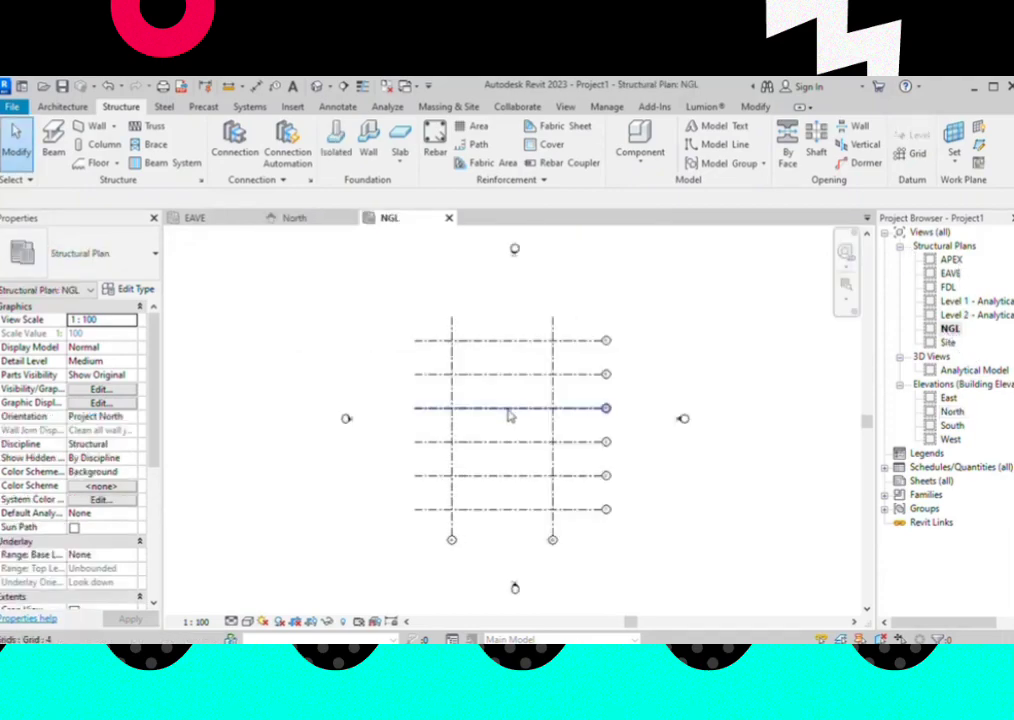
scroll(530, 430, up, 1)
scroll(470, 378, up, 2)
scroll(467, 378, down, 2)
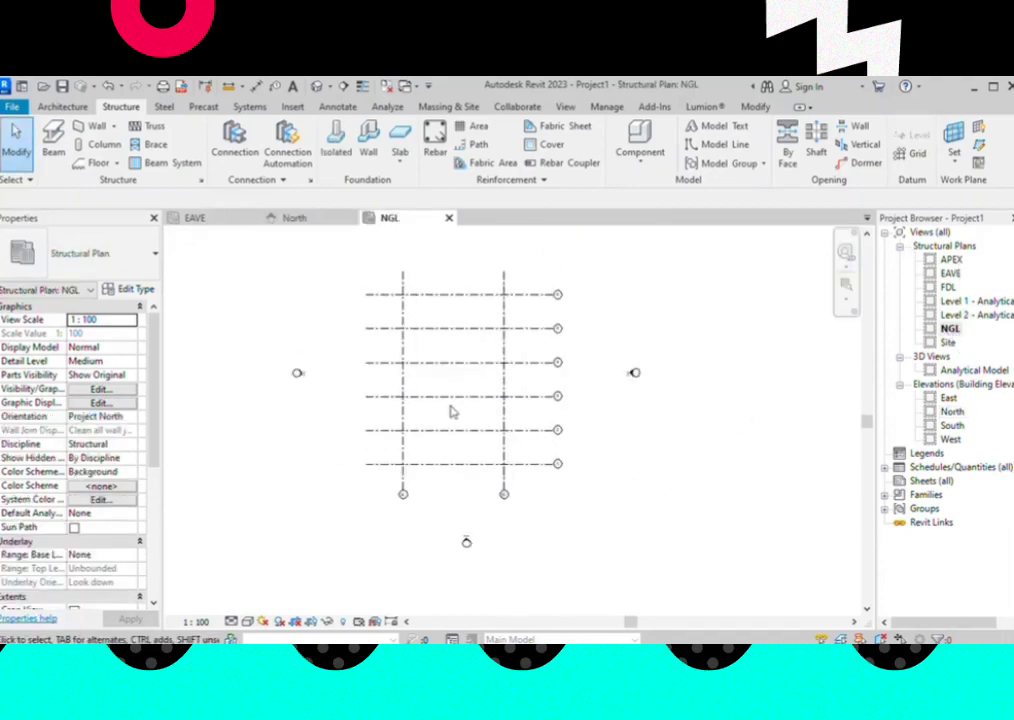
click(539, 393)
scroll(545, 390, up, 1)
click(563, 386)
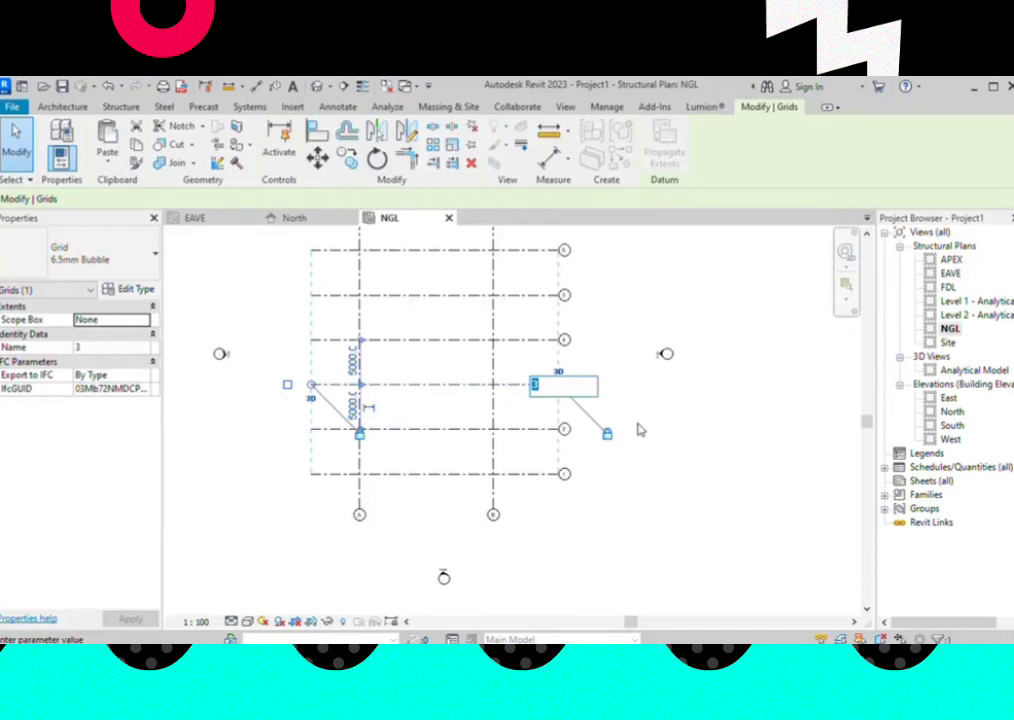
key(Return)
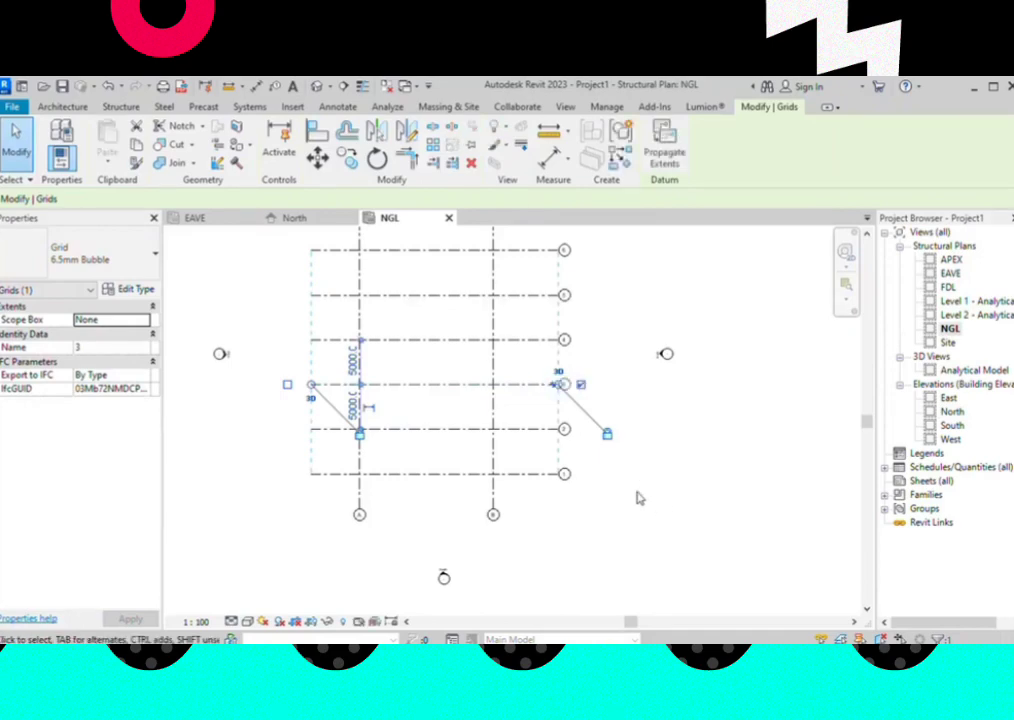
click(641, 496)
Shorten the right ends of the numbered grid lines slightly
click(535, 394)
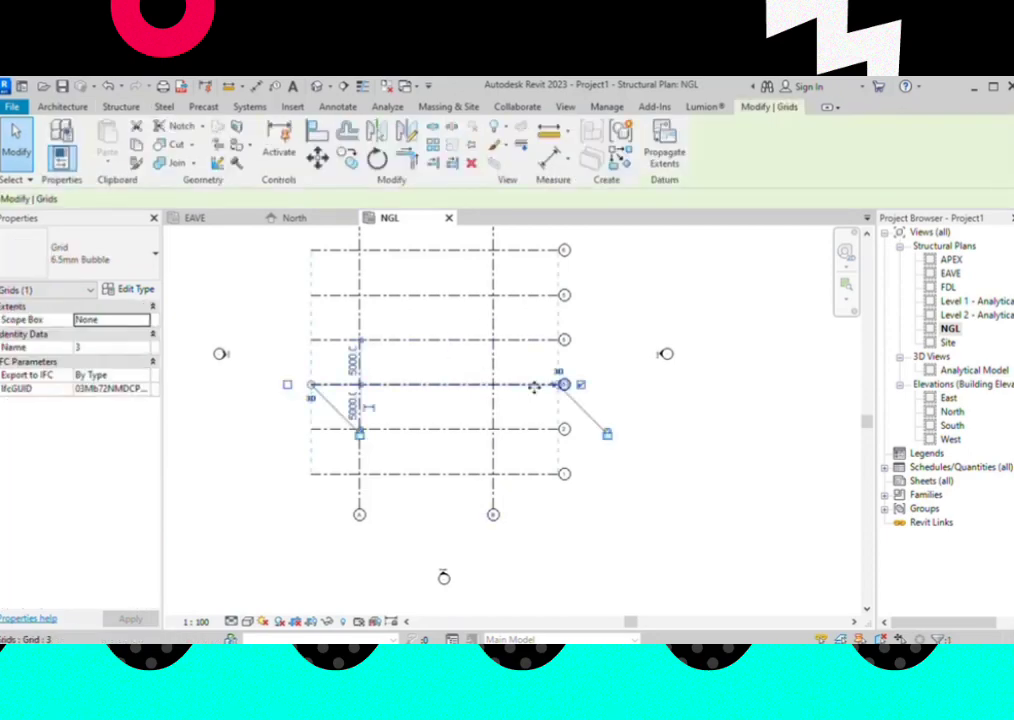
drag(557, 390, 548, 400)
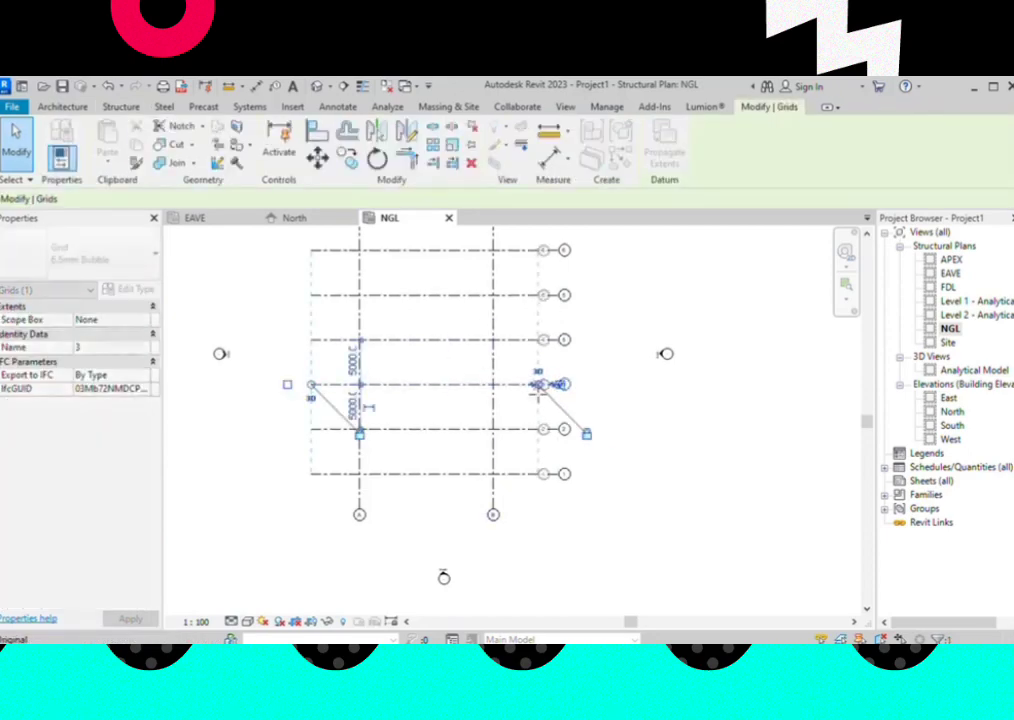
click(654, 441)
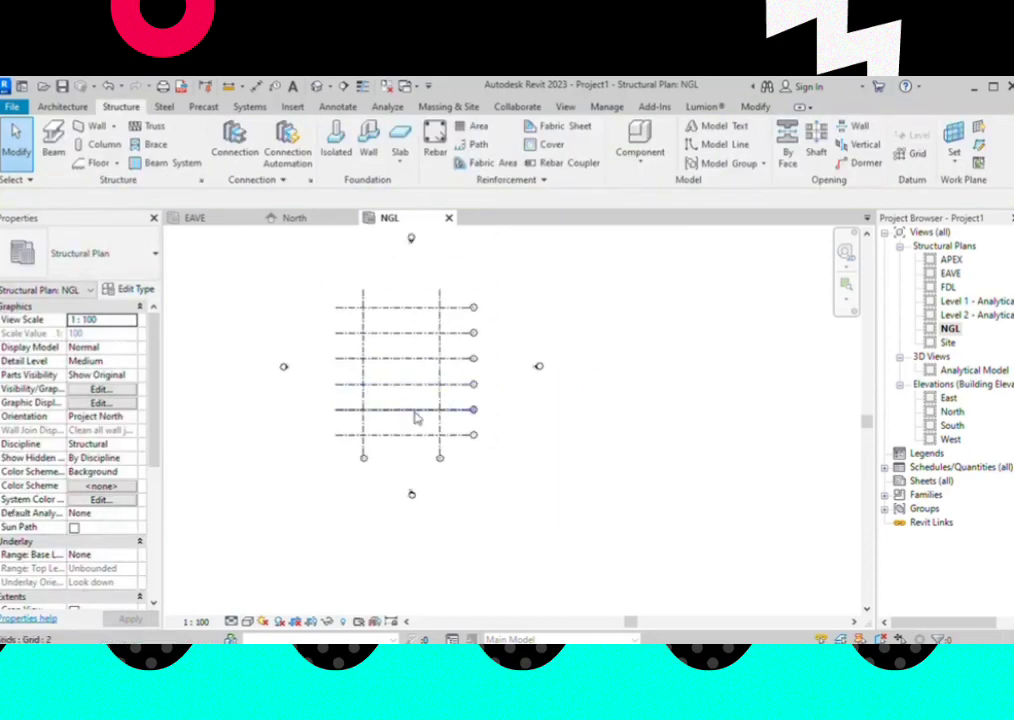
scroll(416, 416, down, 2)
scroll(393, 453, up, 1)
scroll(393, 453, up, 1)
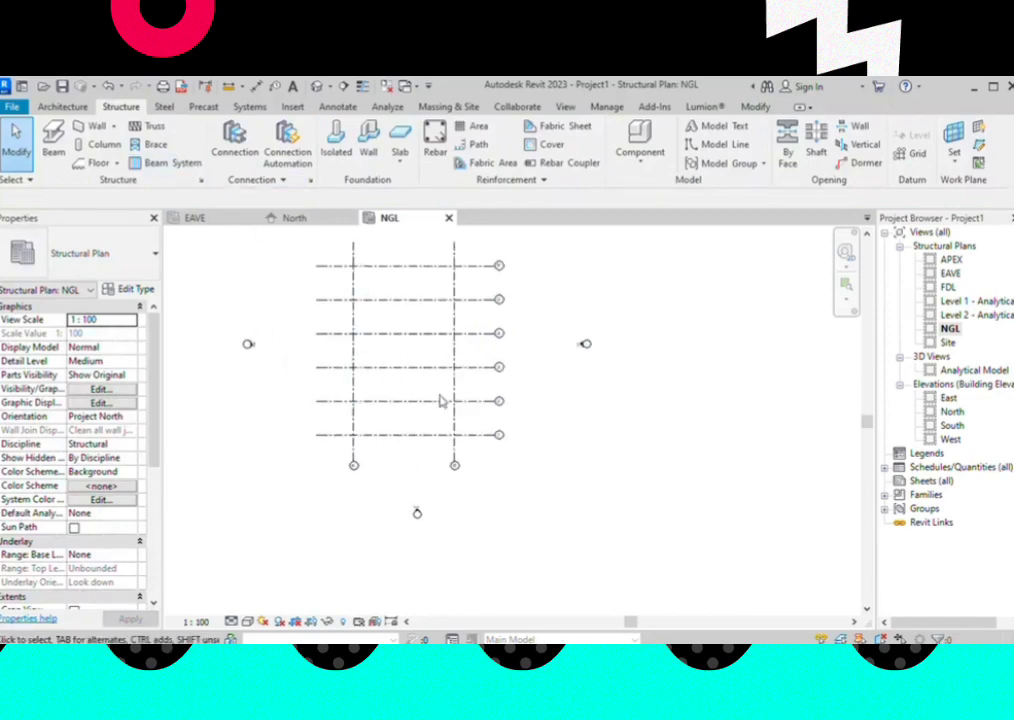
scroll(398, 481, down, 1)
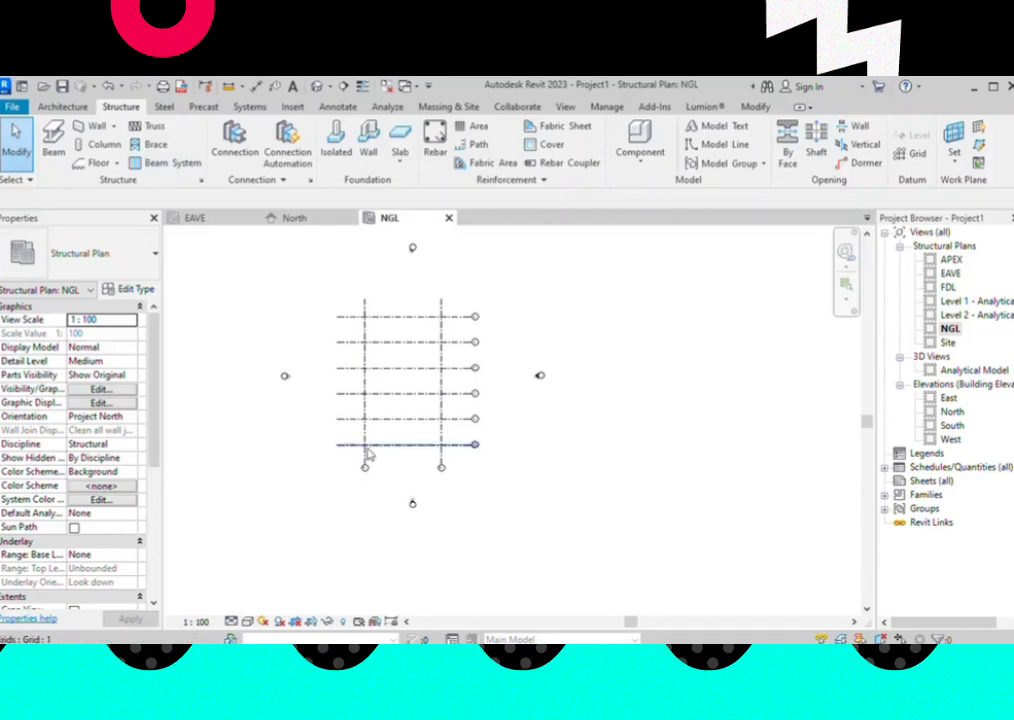
scroll(448, 458, up, 2)
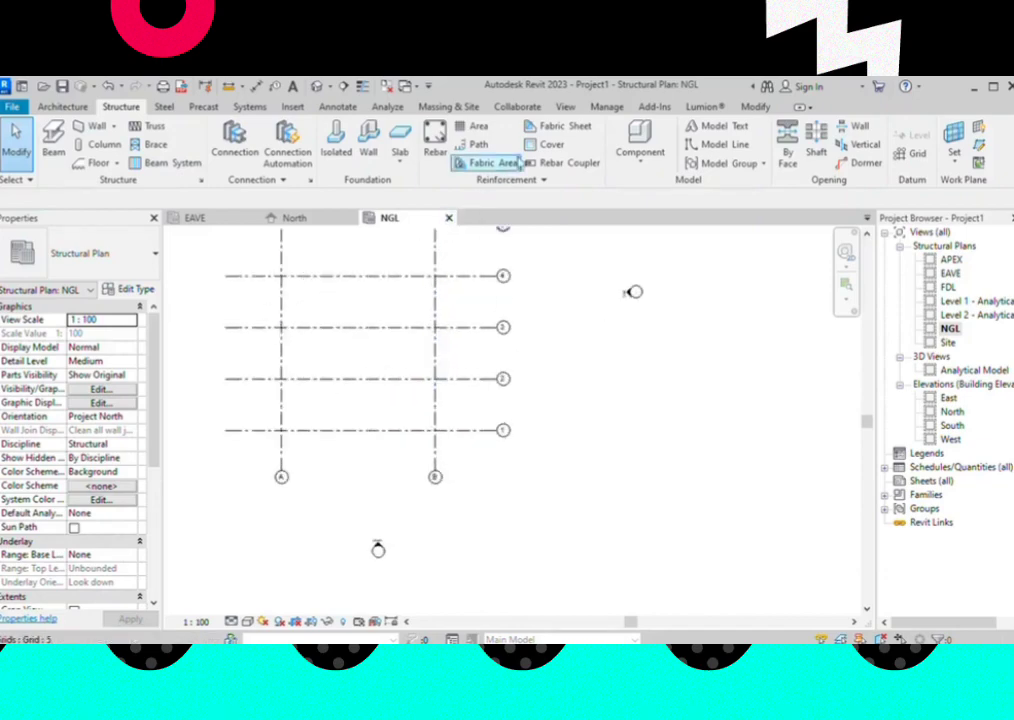
scroll(574, 112, up, 1)
click(568, 107)
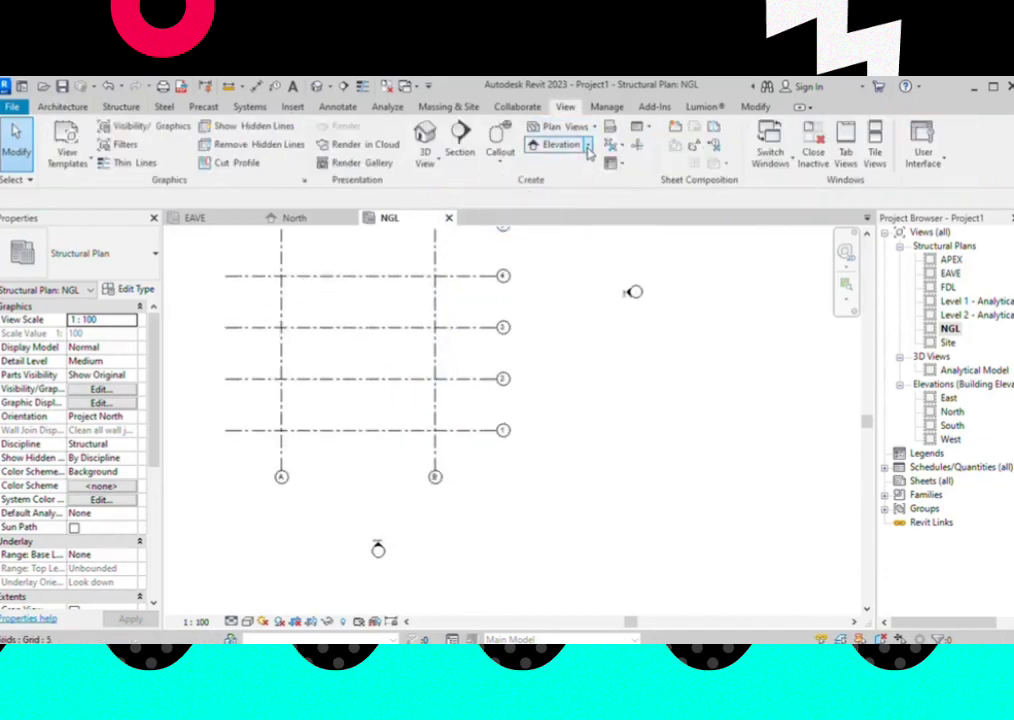
Place a framing elevation marker facing grid 1
click(588, 147)
click(530, 200)
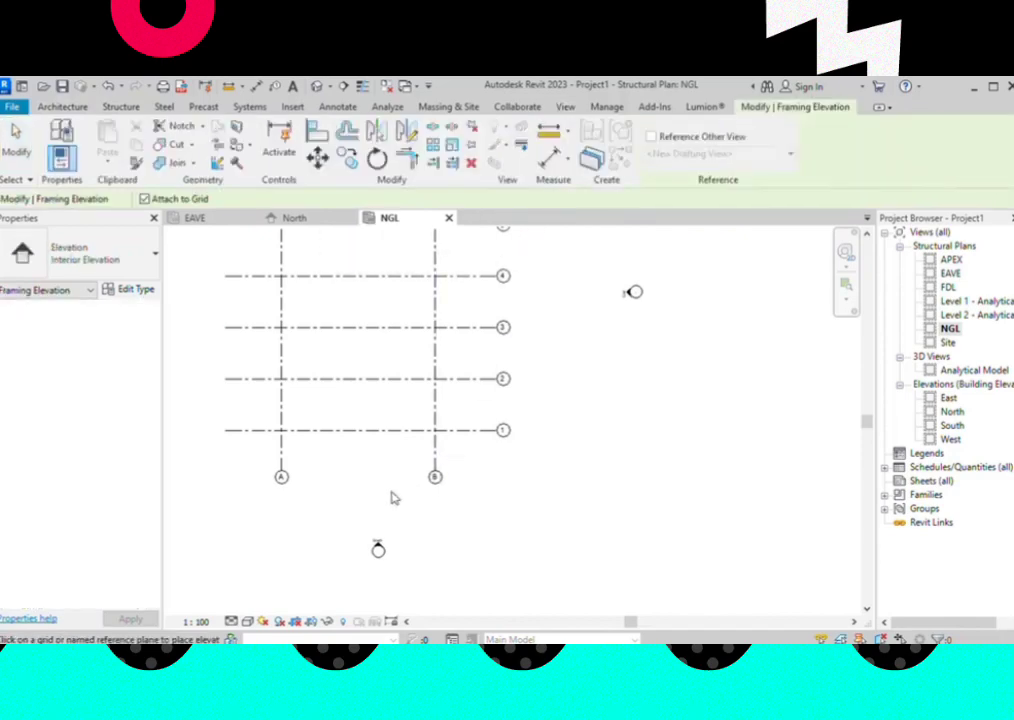
click(358, 438)
scroll(404, 520, down, 1)
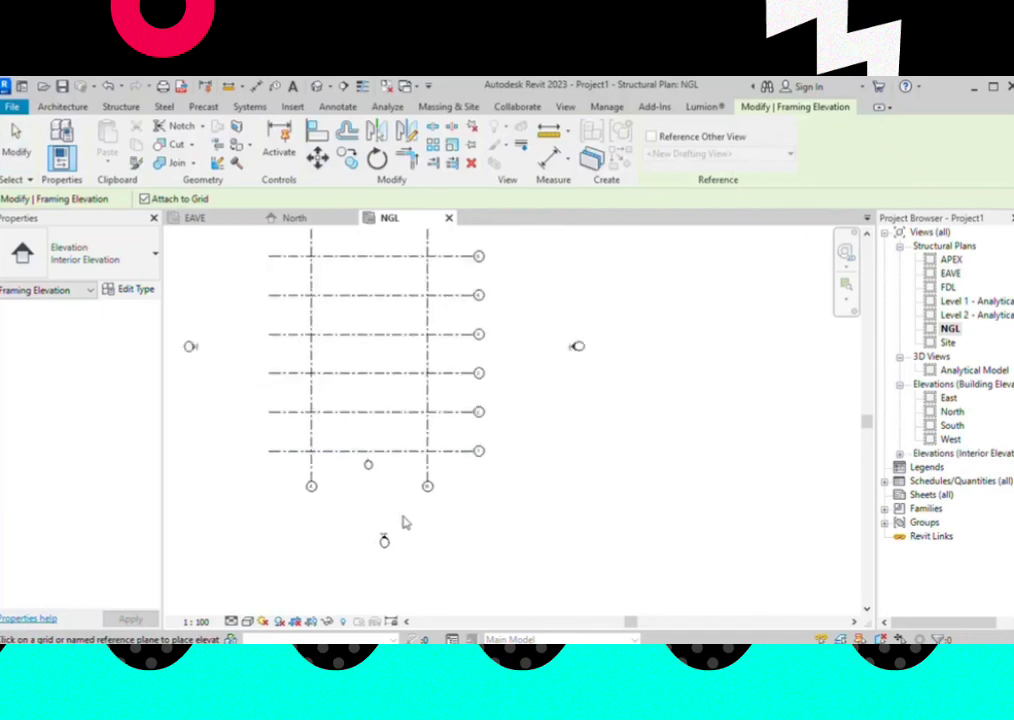
click(33, 145)
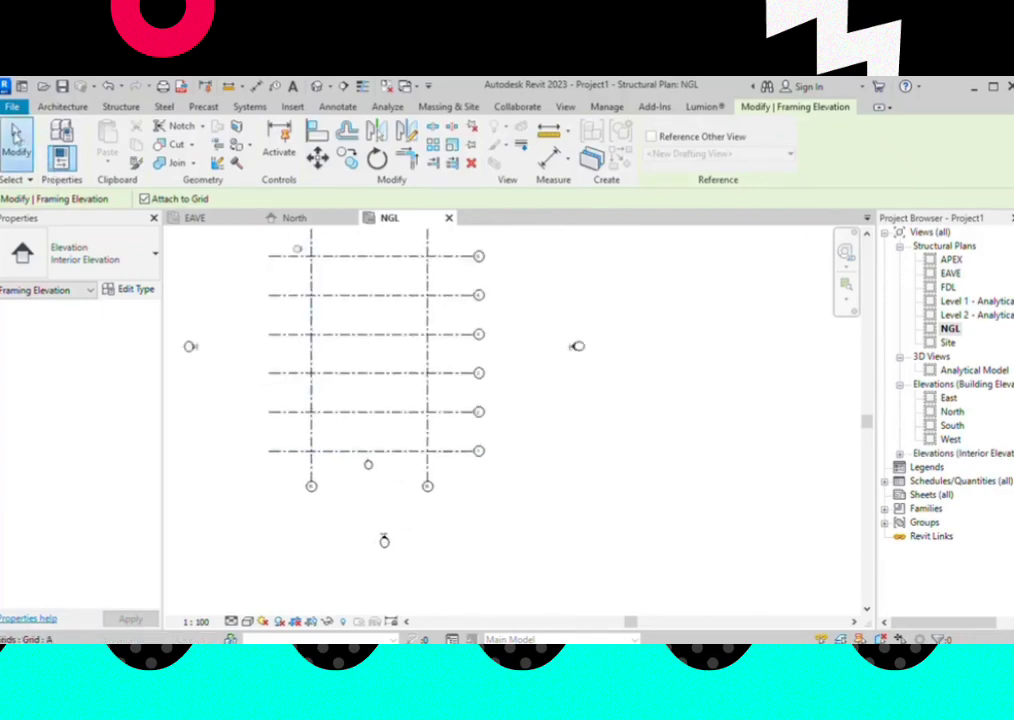
scroll(421, 503, up, 1)
scroll(330, 459, up, 3)
scroll(384, 428, up, 3)
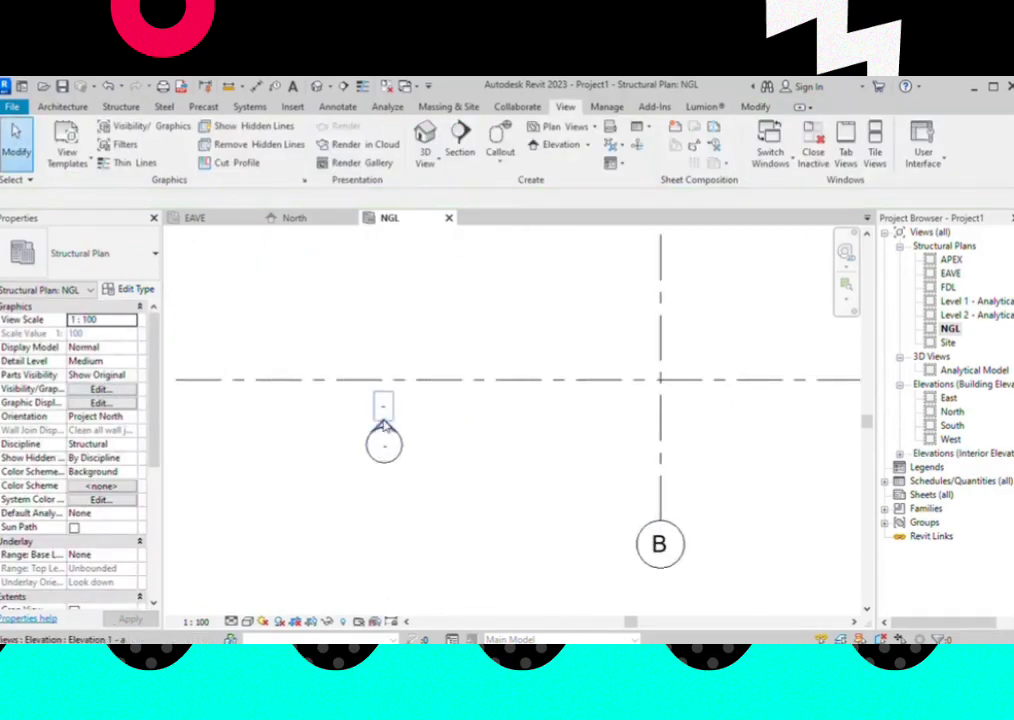
Push the elevation's far clip boundary between grids 2 and 3, then open Elevation 1 - a
click(384, 427)
scroll(443, 545, down, 3)
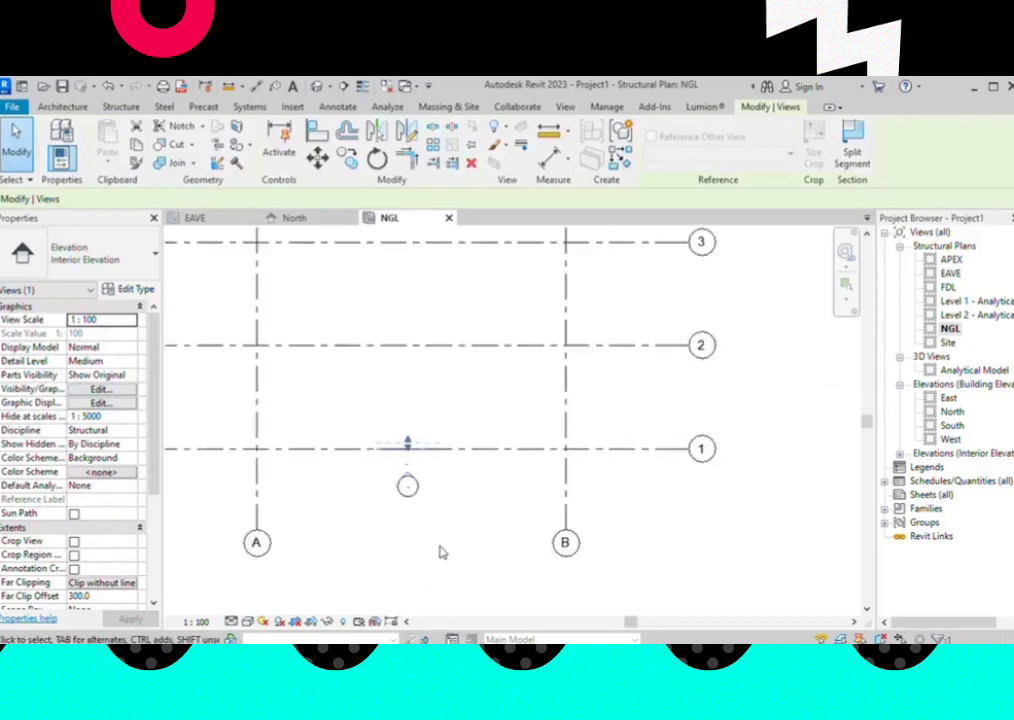
scroll(430, 545, down, 2)
mouse_move(419, 478)
mouse_down()
mouse_move(419, 386)
mouse_move(418, 470)
mouse_up()
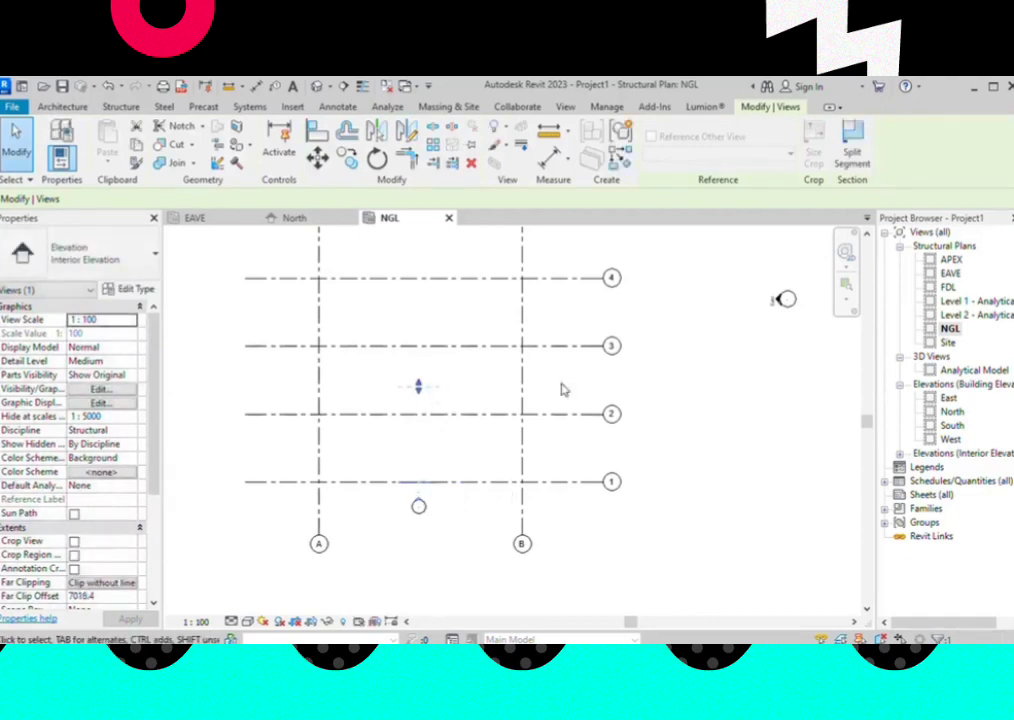
click(659, 498)
scroll(437, 494, up, 3)
scroll(423, 502, up, 2)
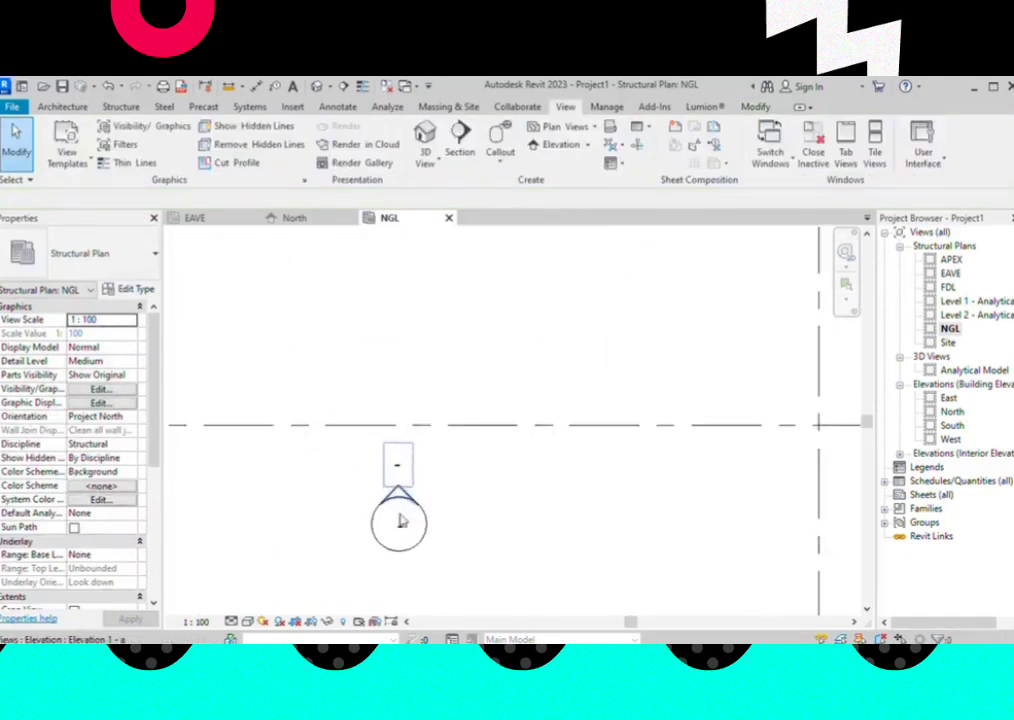
scroll(403, 515, up, 2)
double_click(397, 492)
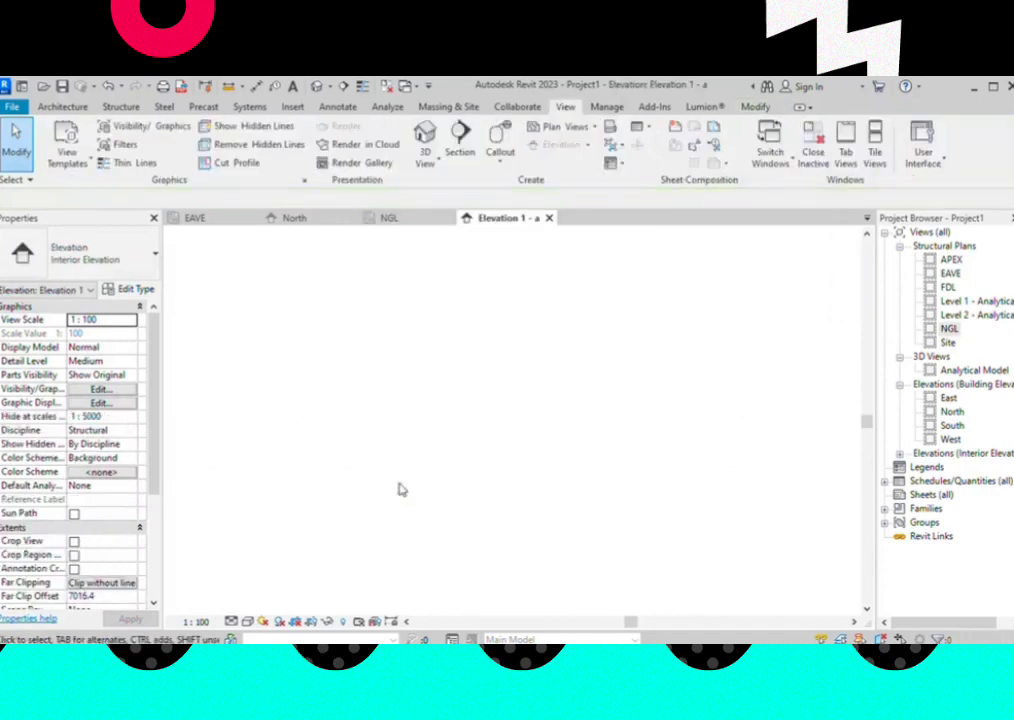
Zoom into the Elevation 1 - a view and switch to the Structure ribbon tools
scroll(480, 475, up, 1)
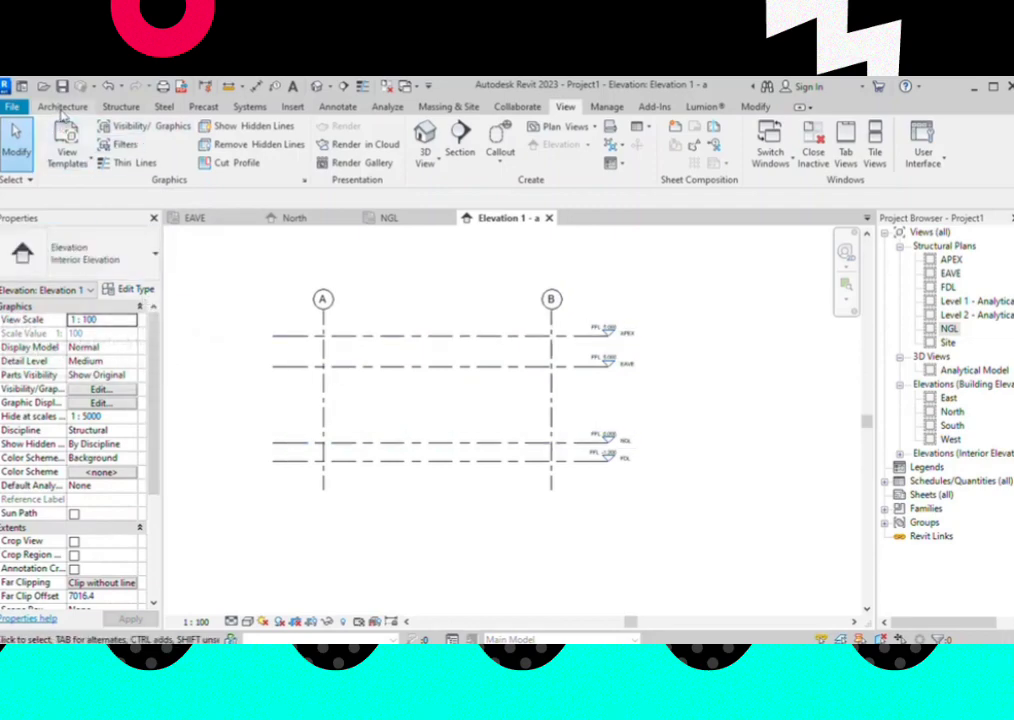
click(119, 107)
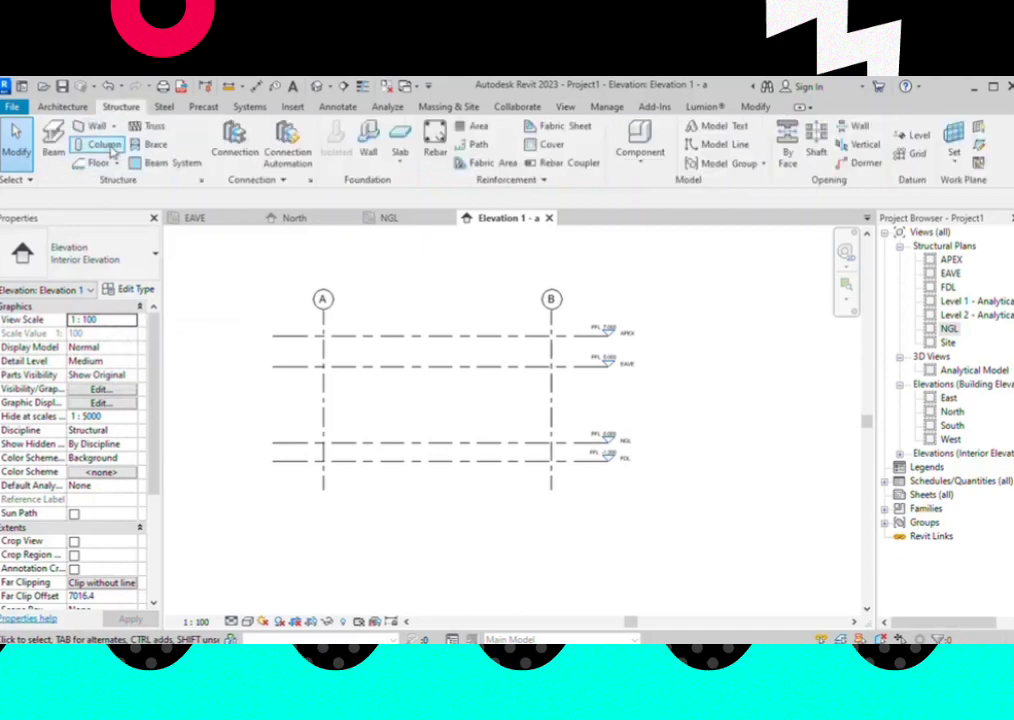
Start a structural column and set its type to UB-Universal Beams-Column UB305x102x25
click(106, 145)
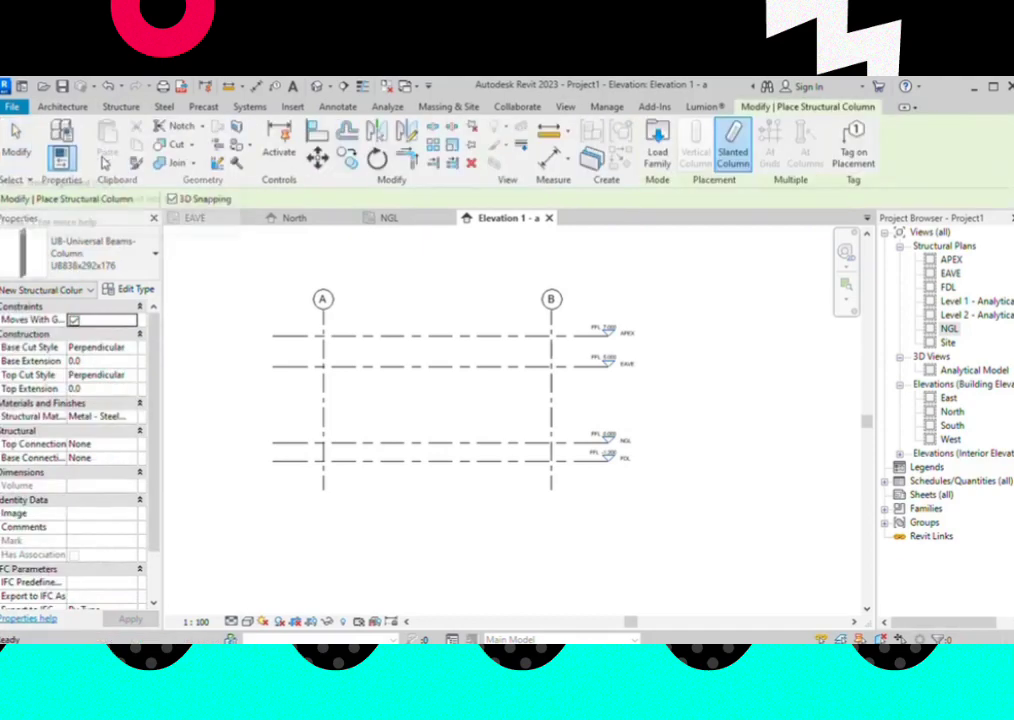
click(154, 254)
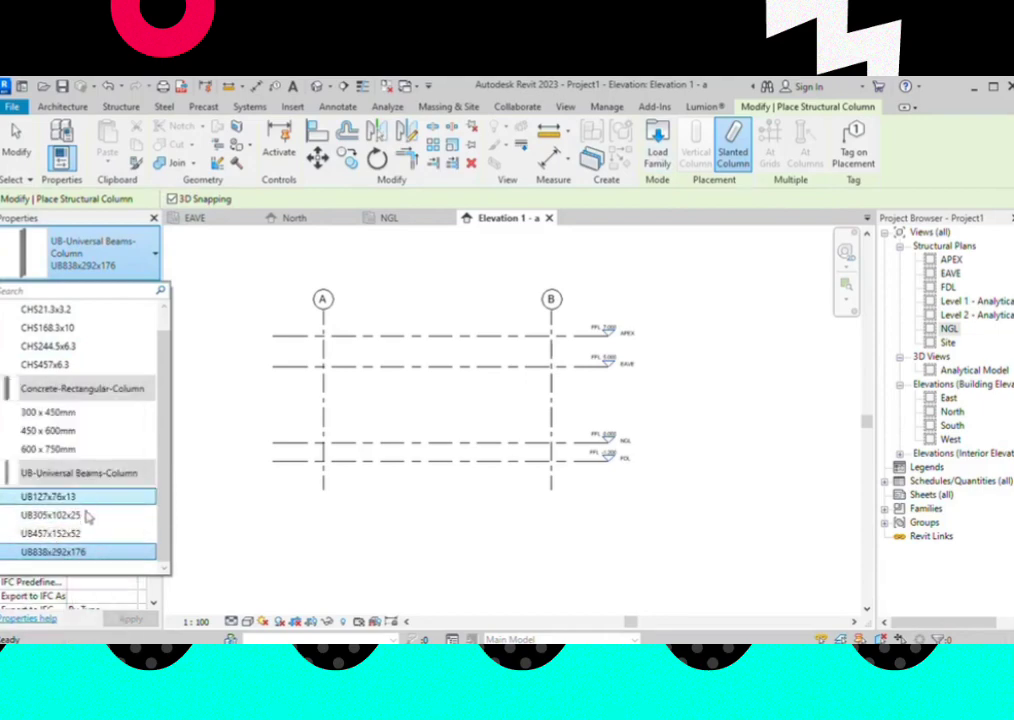
scroll(83, 530, up, 1)
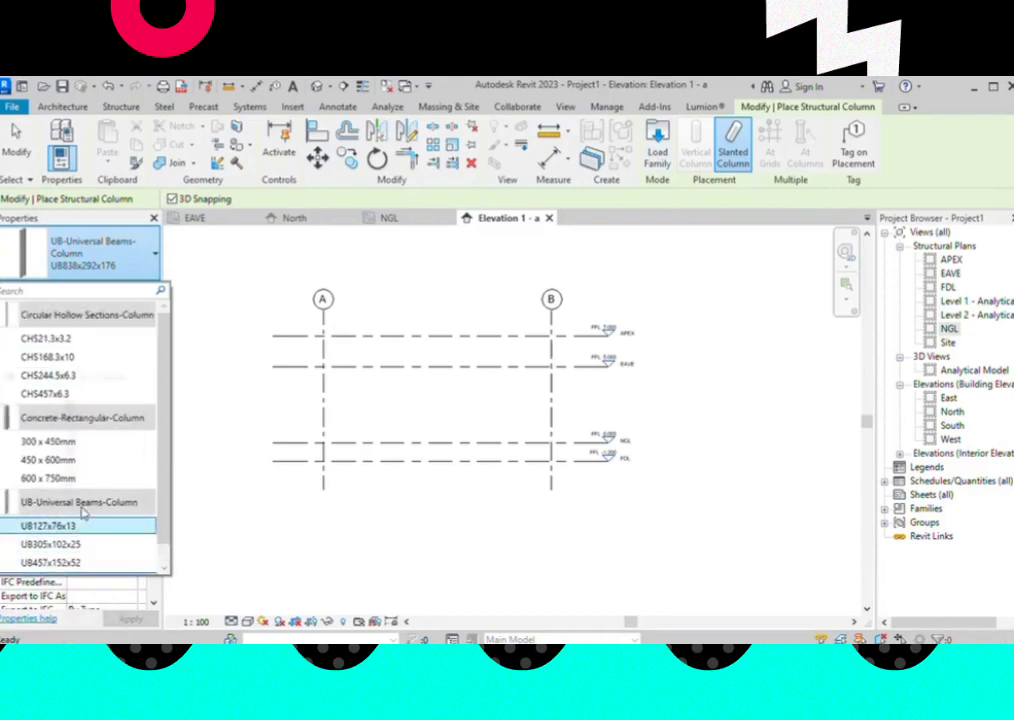
scroll(83, 513, down, 1)
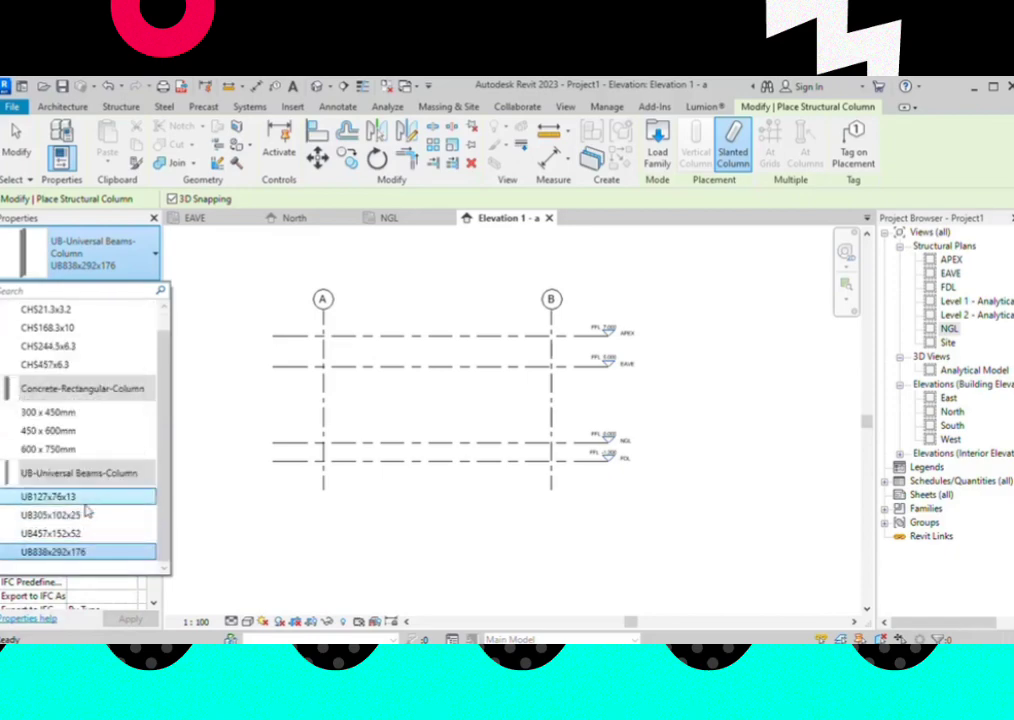
click(65, 497)
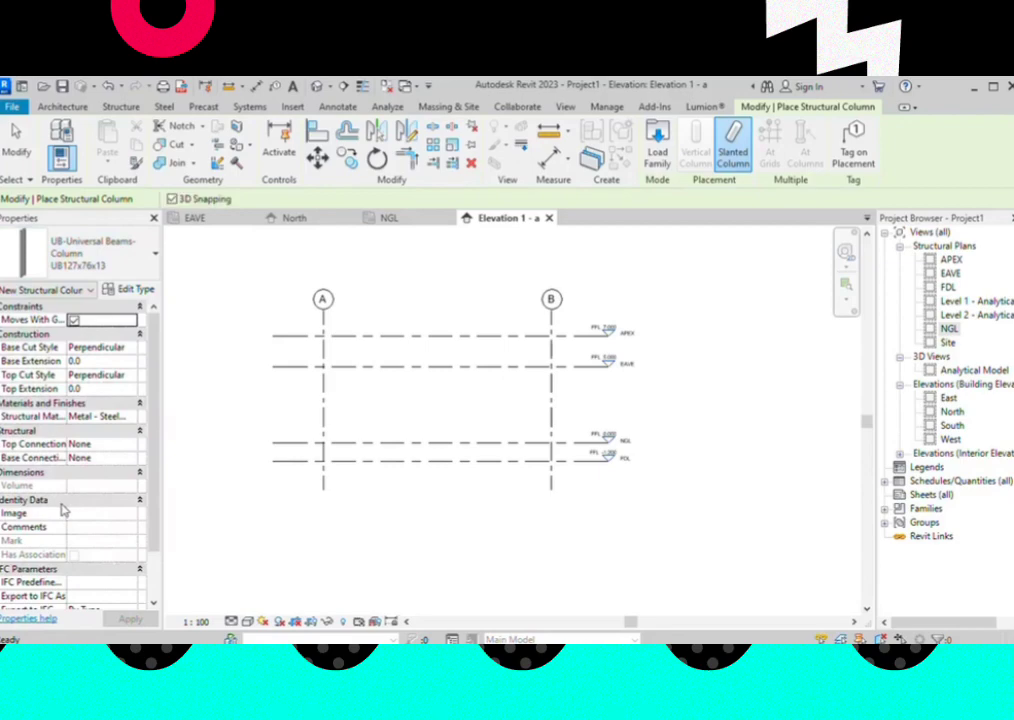
click(155, 254)
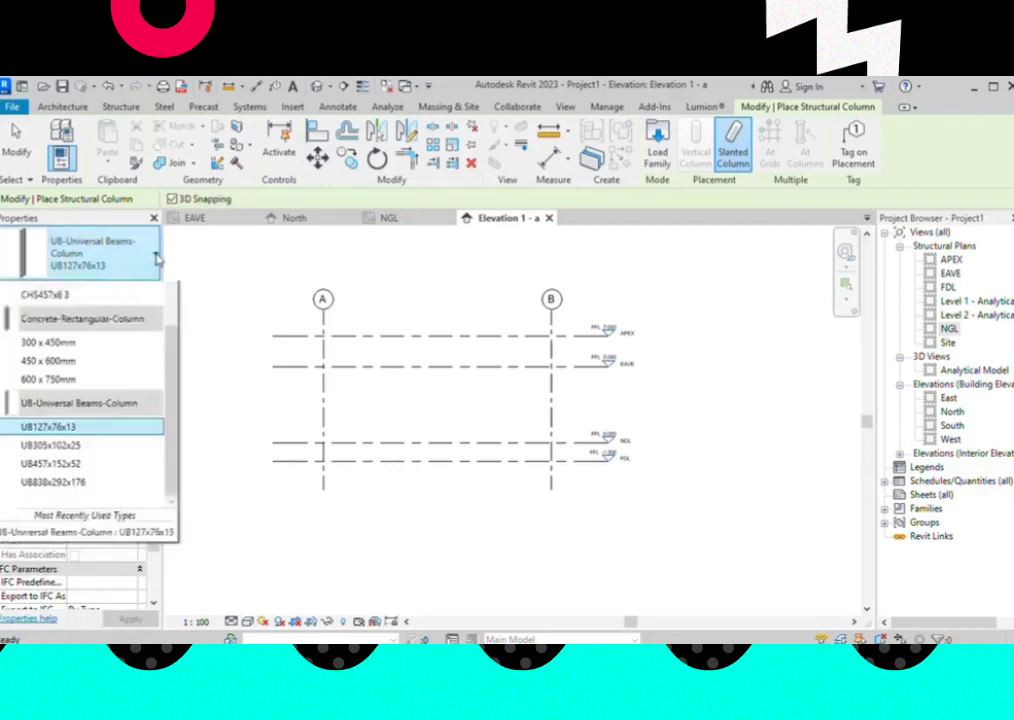
scroll(148, 300, up, 1)
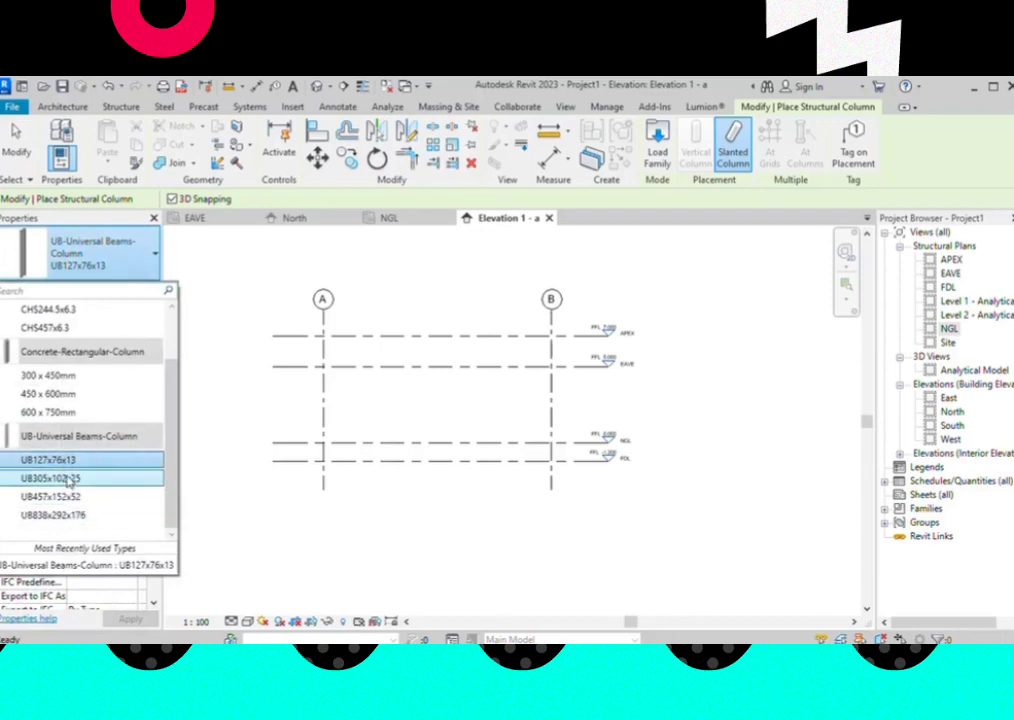
click(65, 480)
click(62, 480)
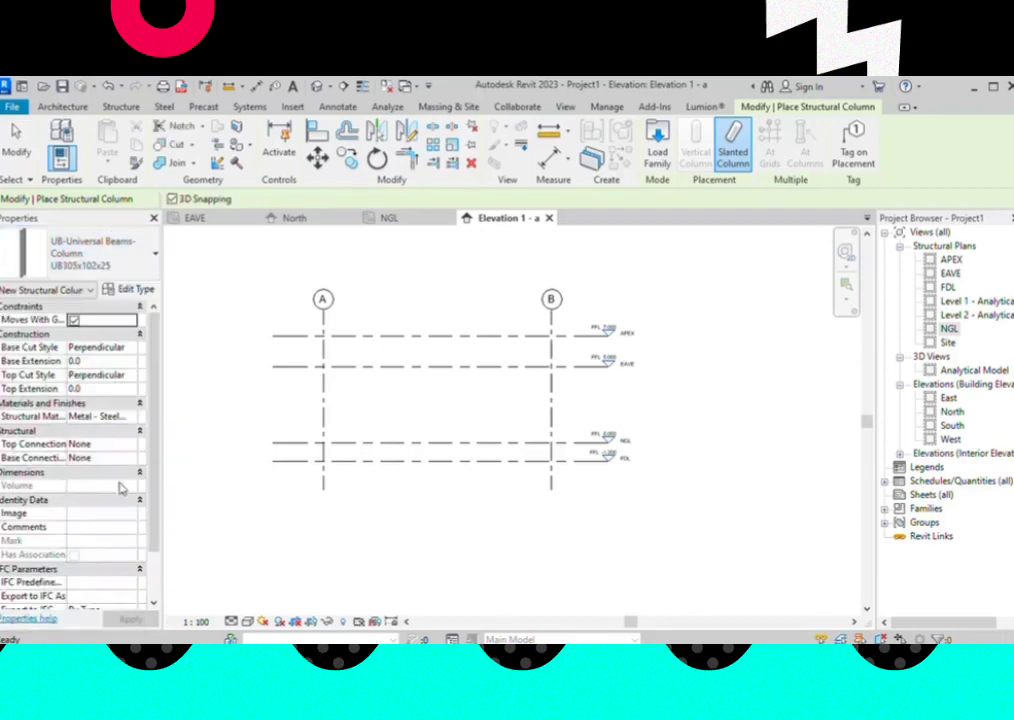
scroll(311, 459, up, 3)
scroll(322, 468, up, 2)
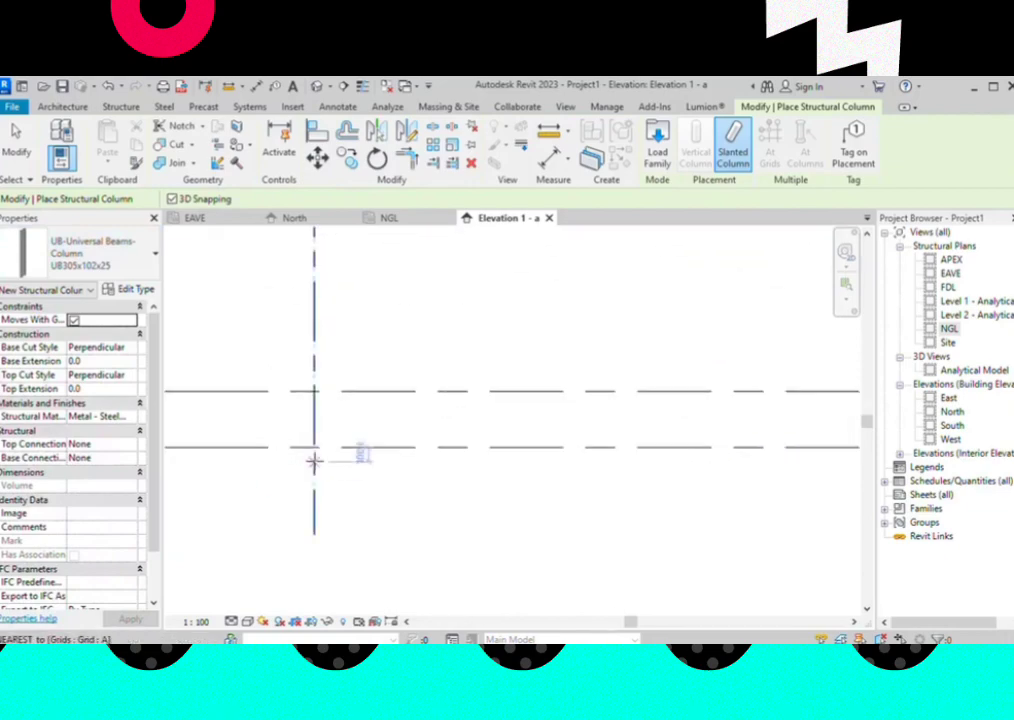
Place a UB305x102x25 column on grid A running from NGL up to EAVE
scroll(241, 556, down, 5)
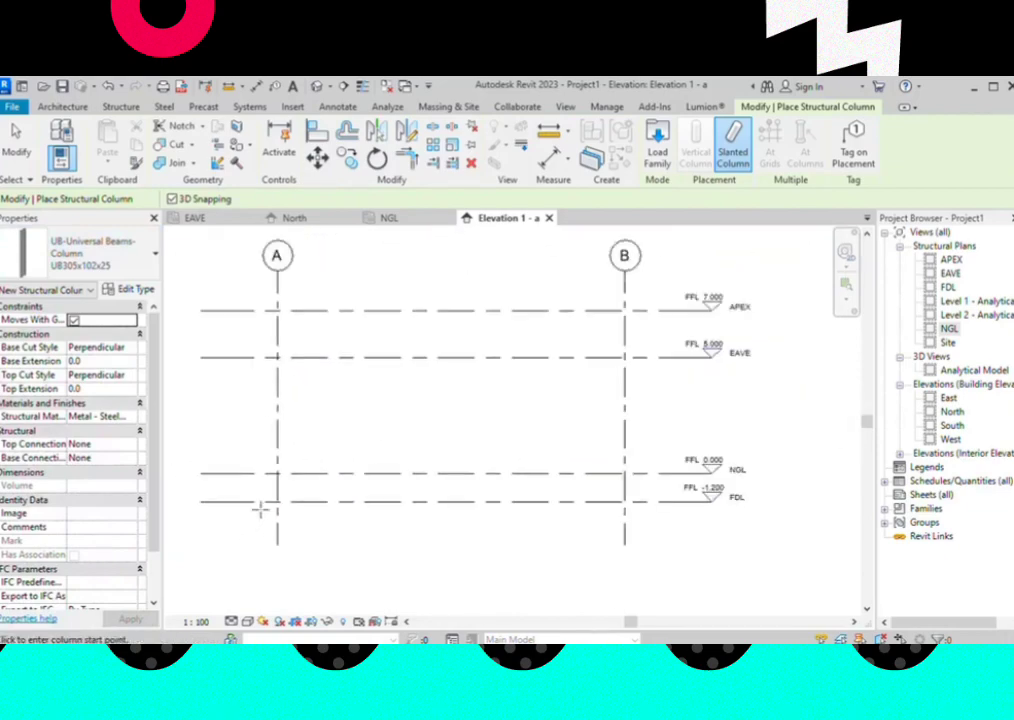
click(277, 473)
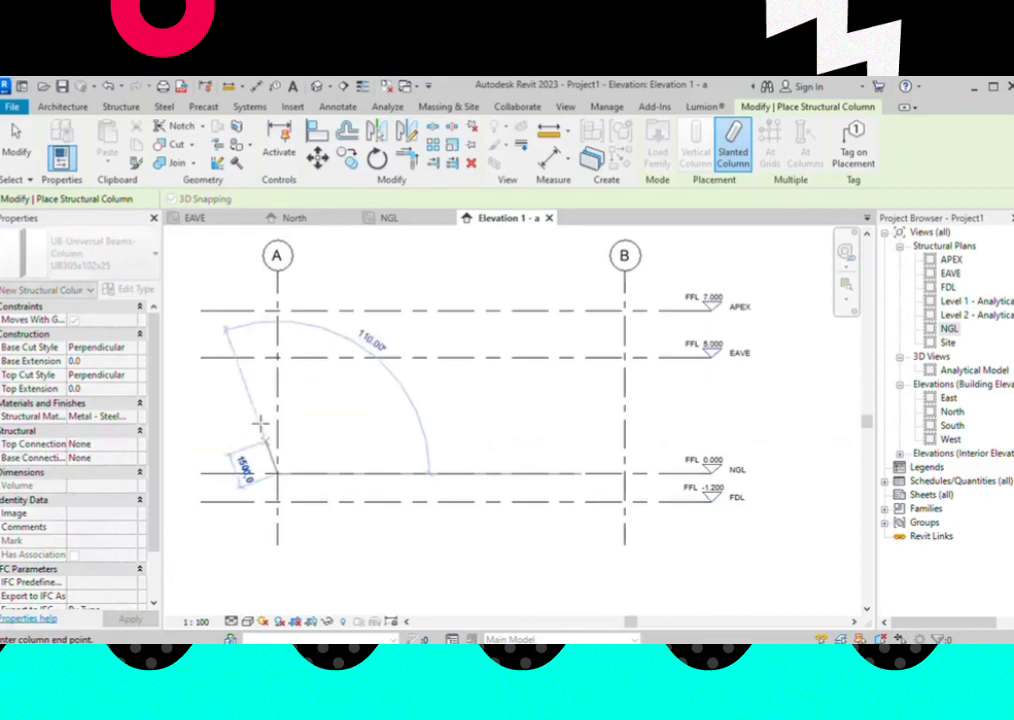
click(277, 357)
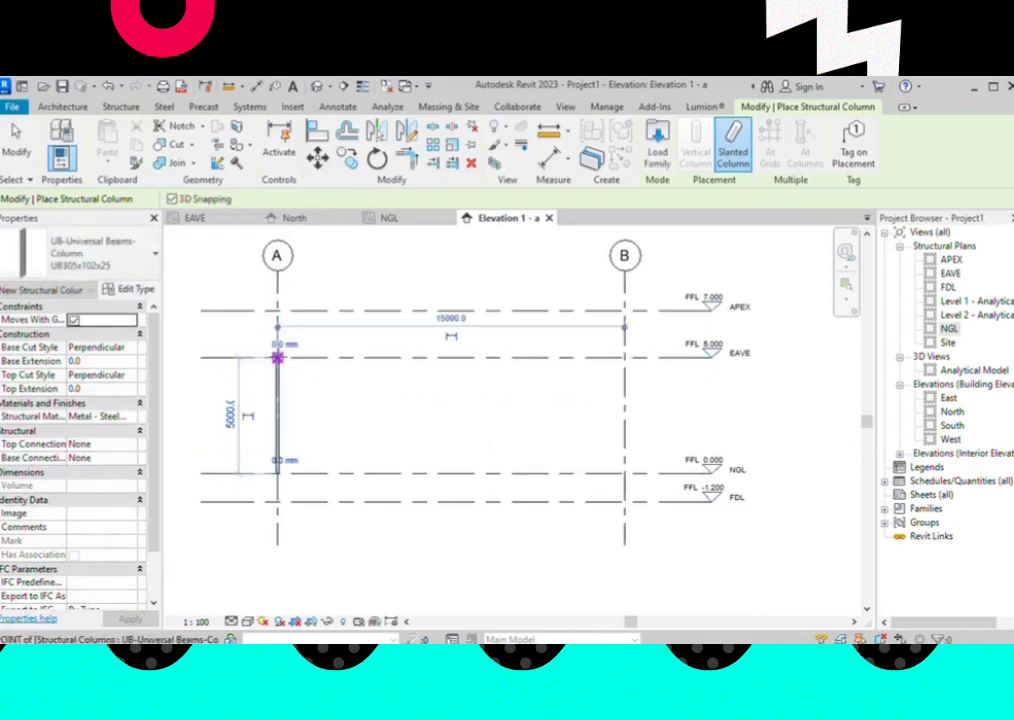
click(15, 140)
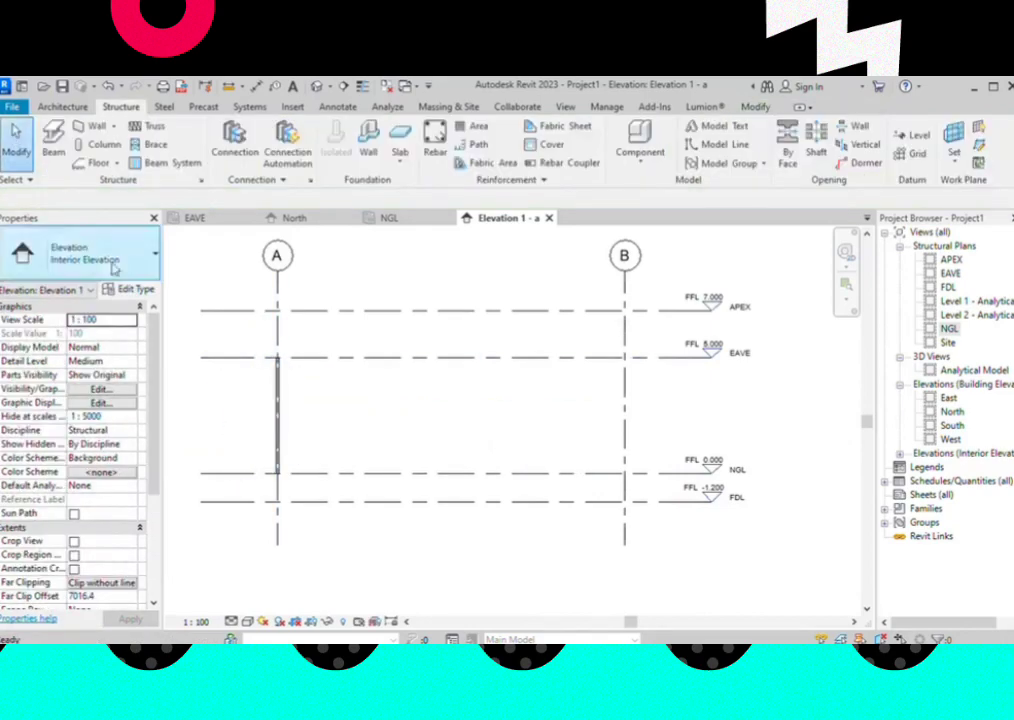
Set the elevation view's detail level to Fine to show the column's profile
click(279, 460)
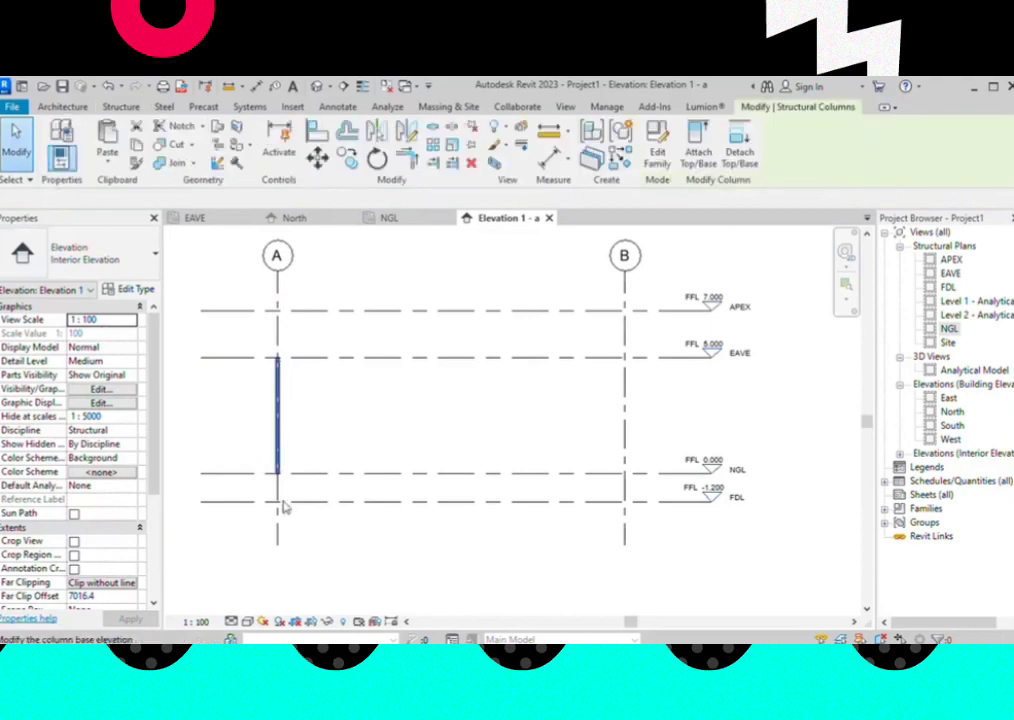
click(231, 621)
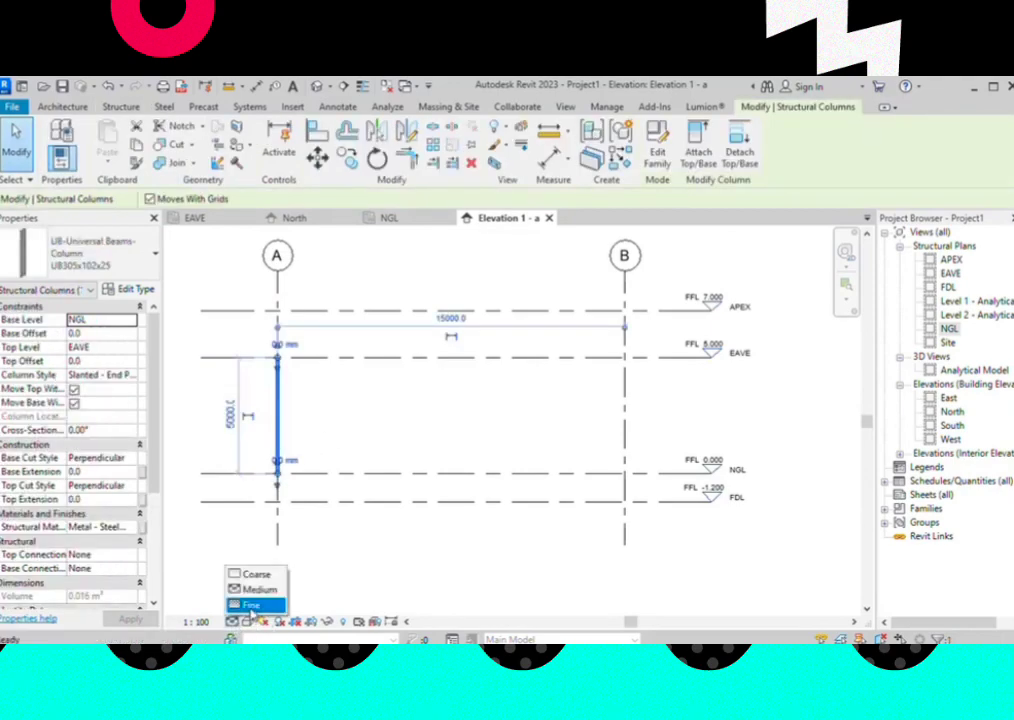
click(250, 606)
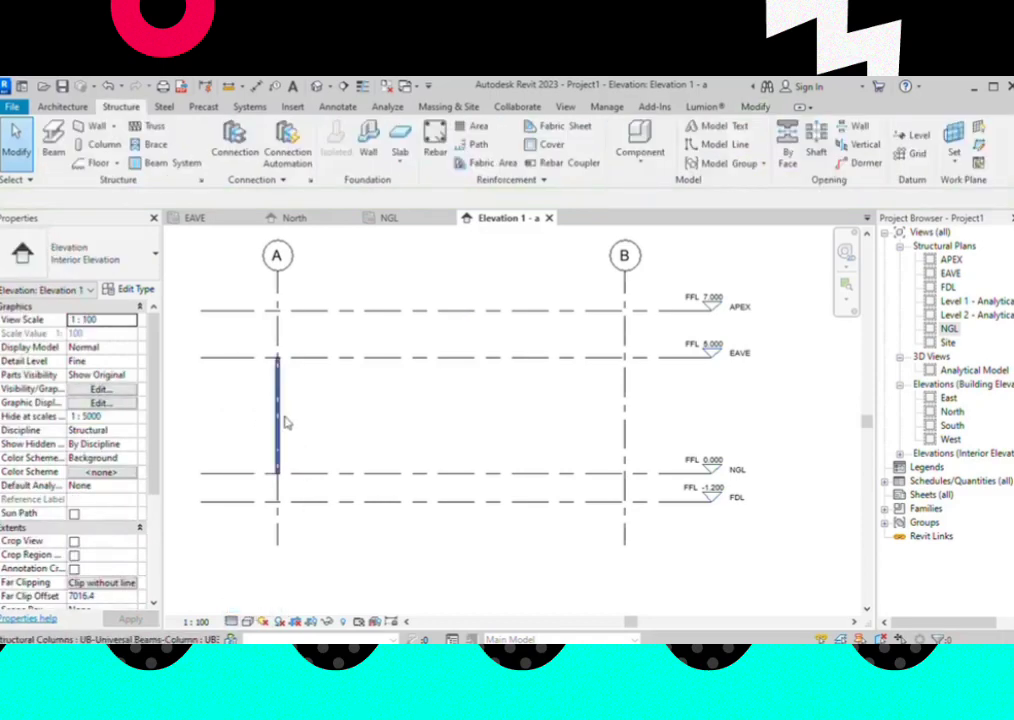
scroll(290, 450, up, 1)
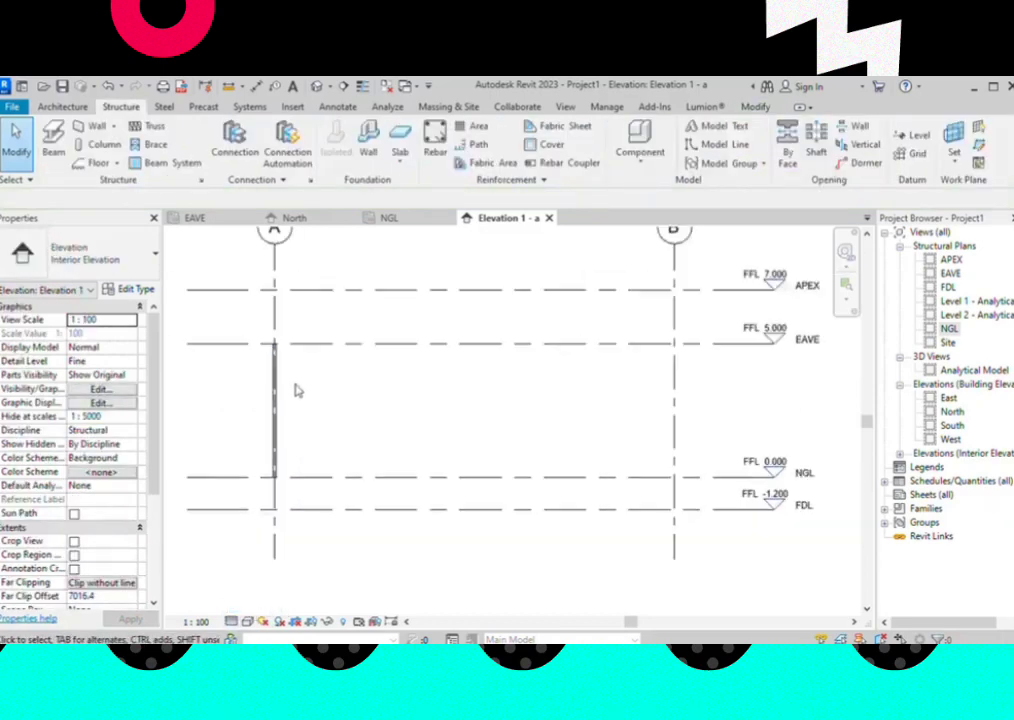
scroll(267, 452, down, 2)
scroll(285, 380, up, 1)
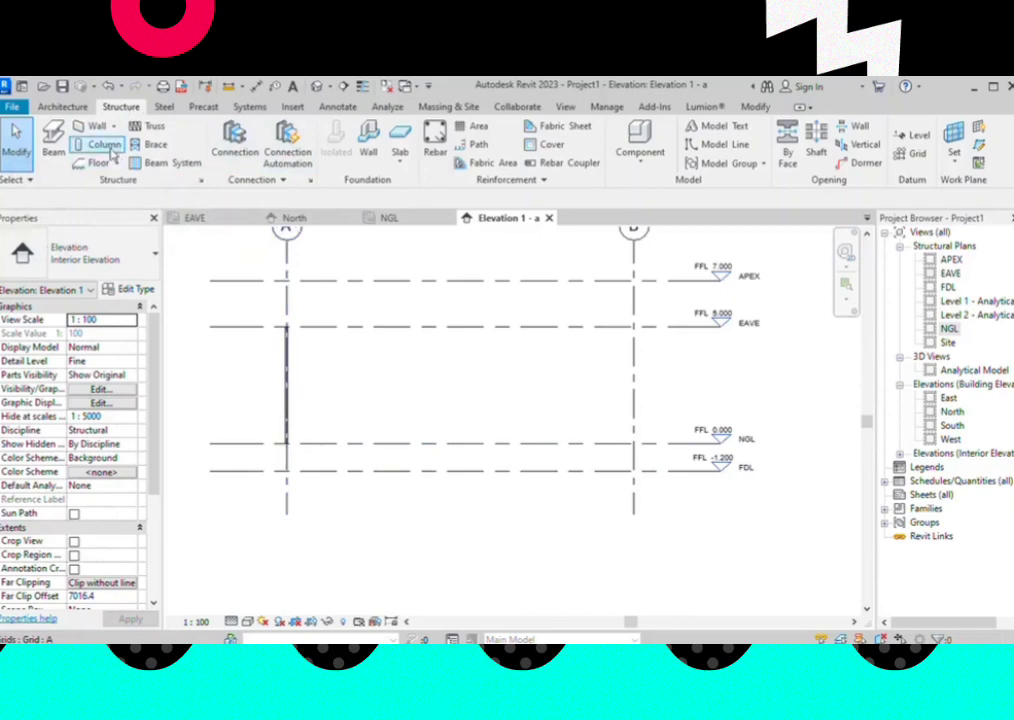
Start another structural column using the Concrete-Rectangular-Column 300 x 450mm type
click(104, 146)
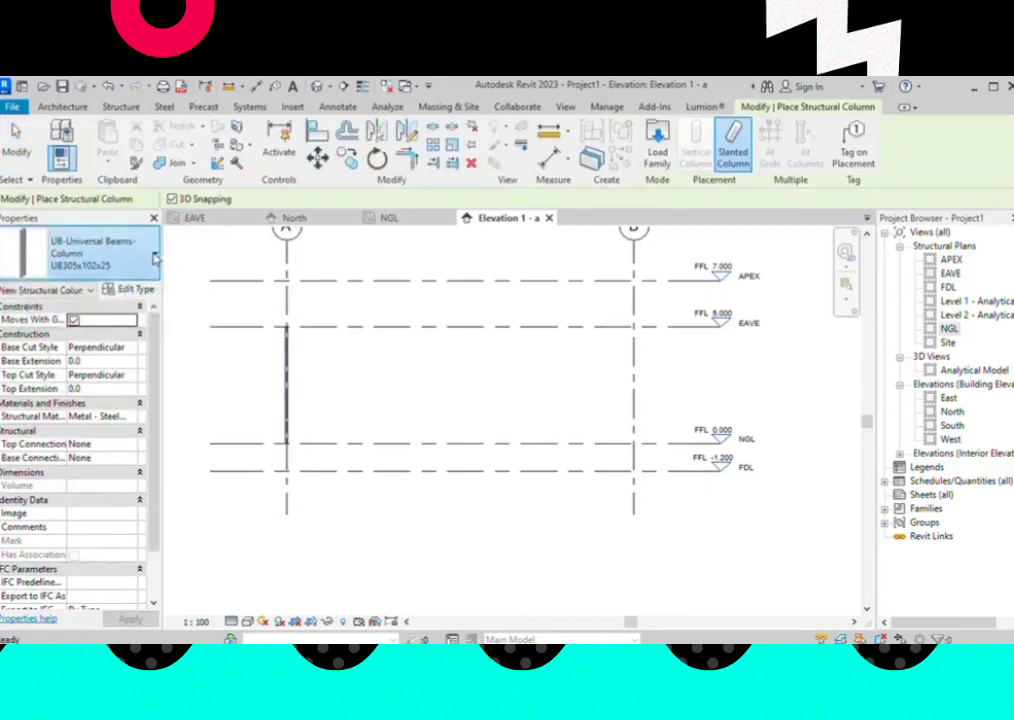
click(152, 258)
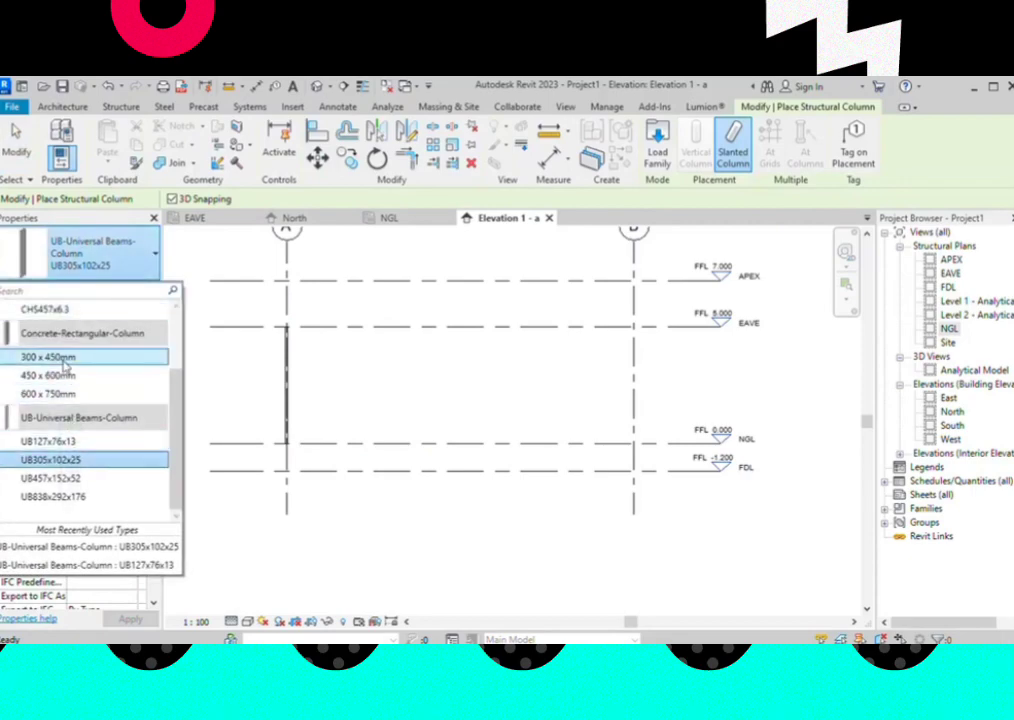
click(56, 358)
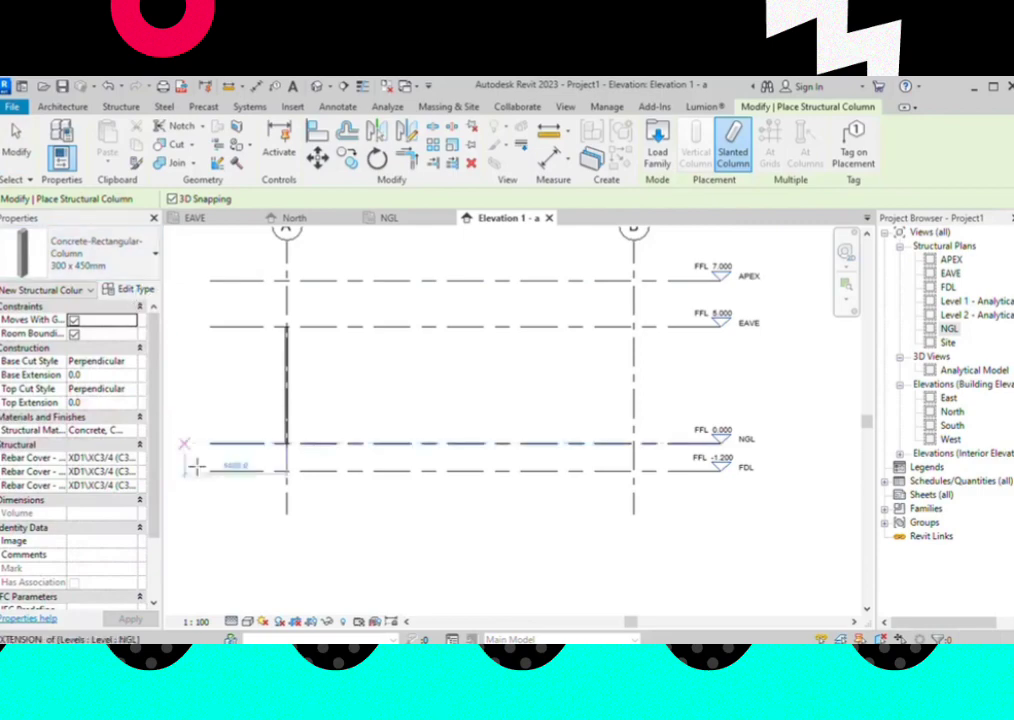
Duplicate the concrete rectangular column type as '500x 500mm 2'
click(136, 291)
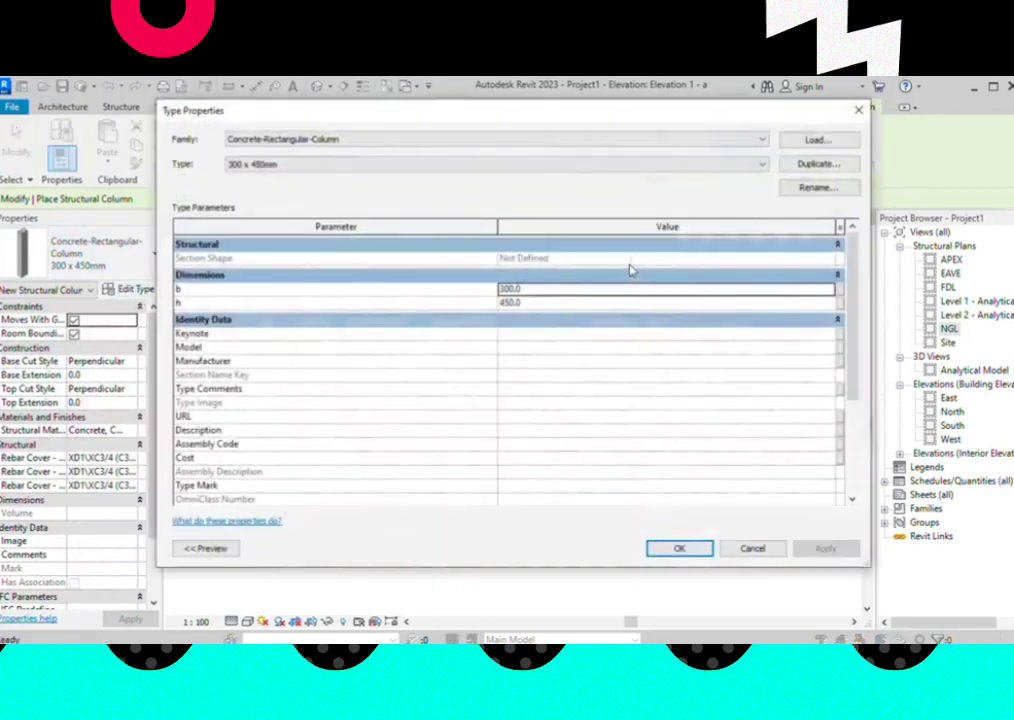
click(808, 168)
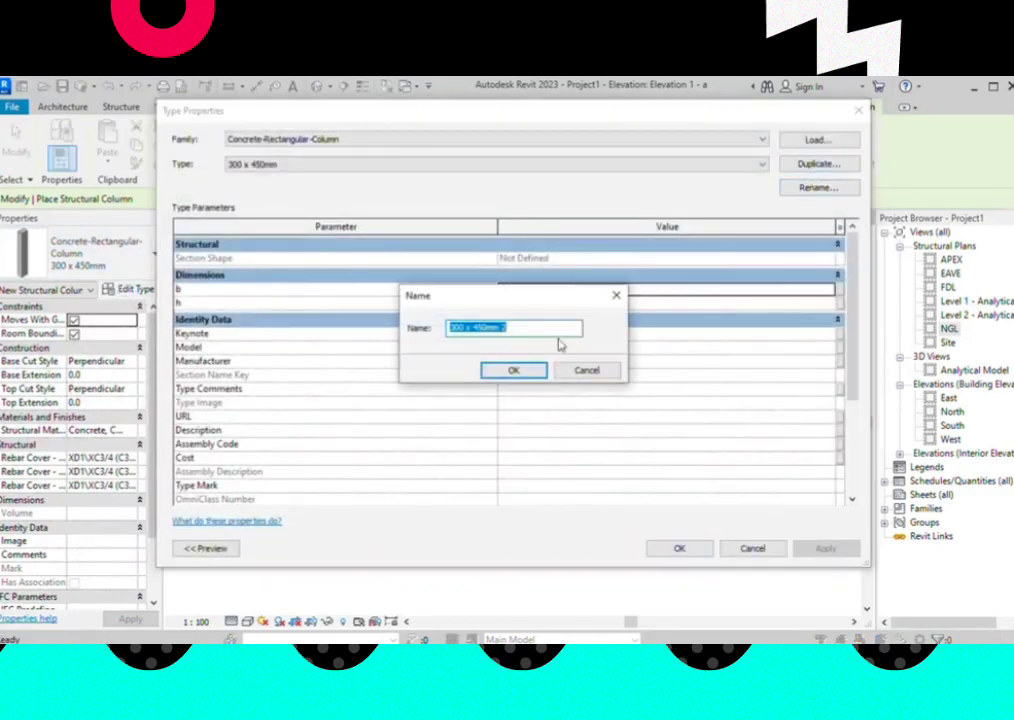
drag(467, 330, 452, 326)
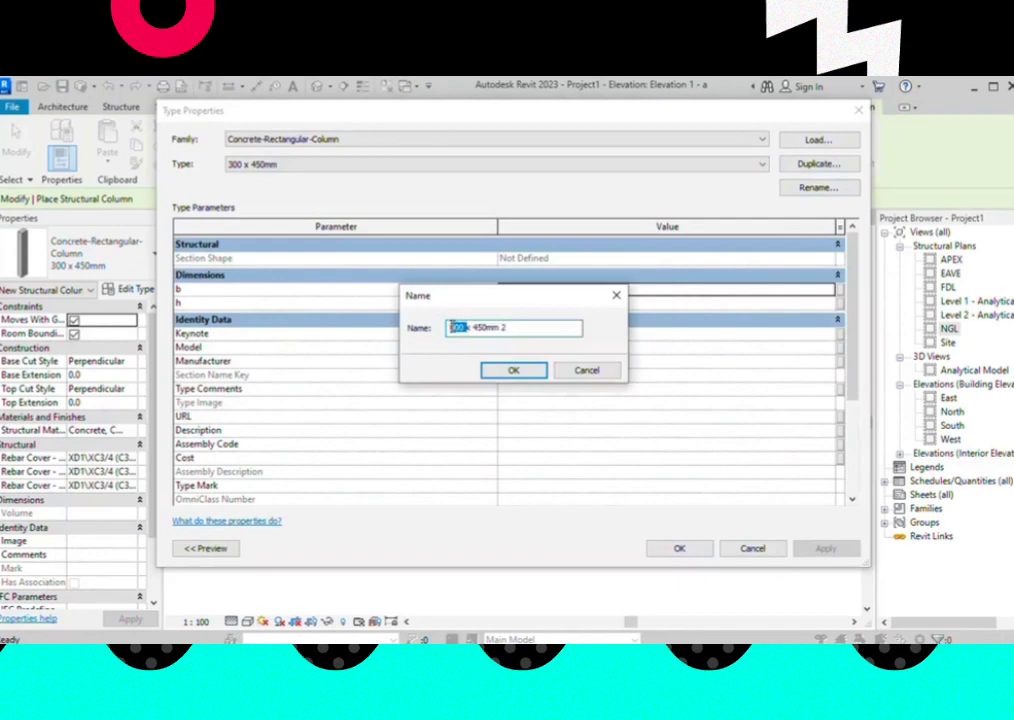
text(5)
text(0)
key(BackSpace)
key(BackSpace)
key(BackSpace)
text(500)
text(5)
click(519, 373)
Set the new column type's b and h dimensions to 500 each
click(511, 289)
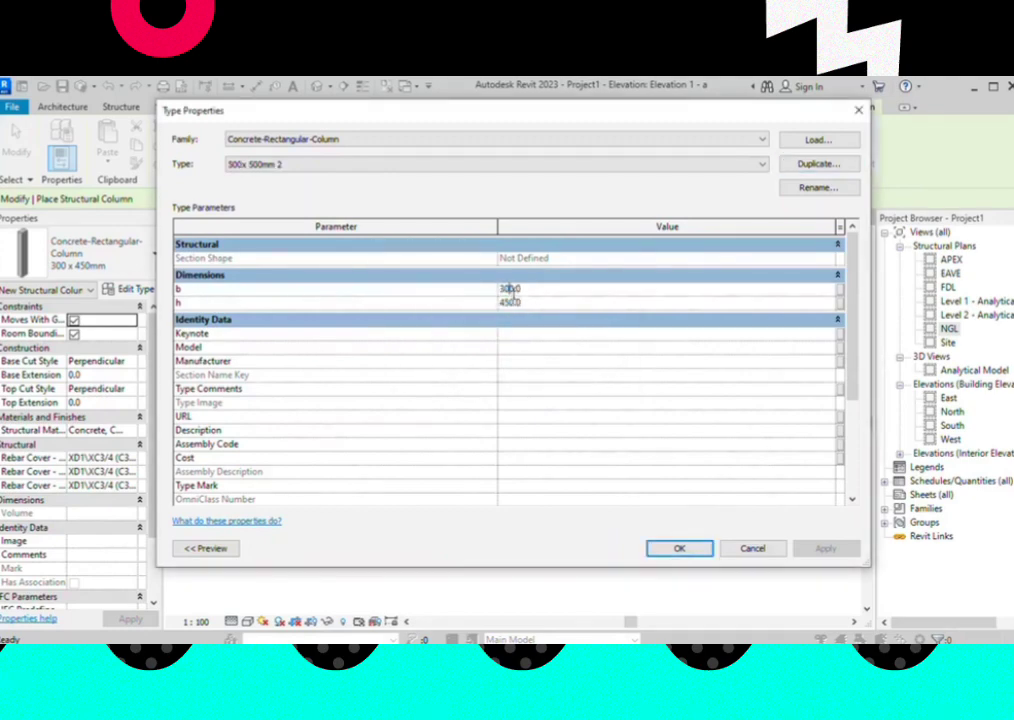
drag(524, 290, 487, 300)
text(500)
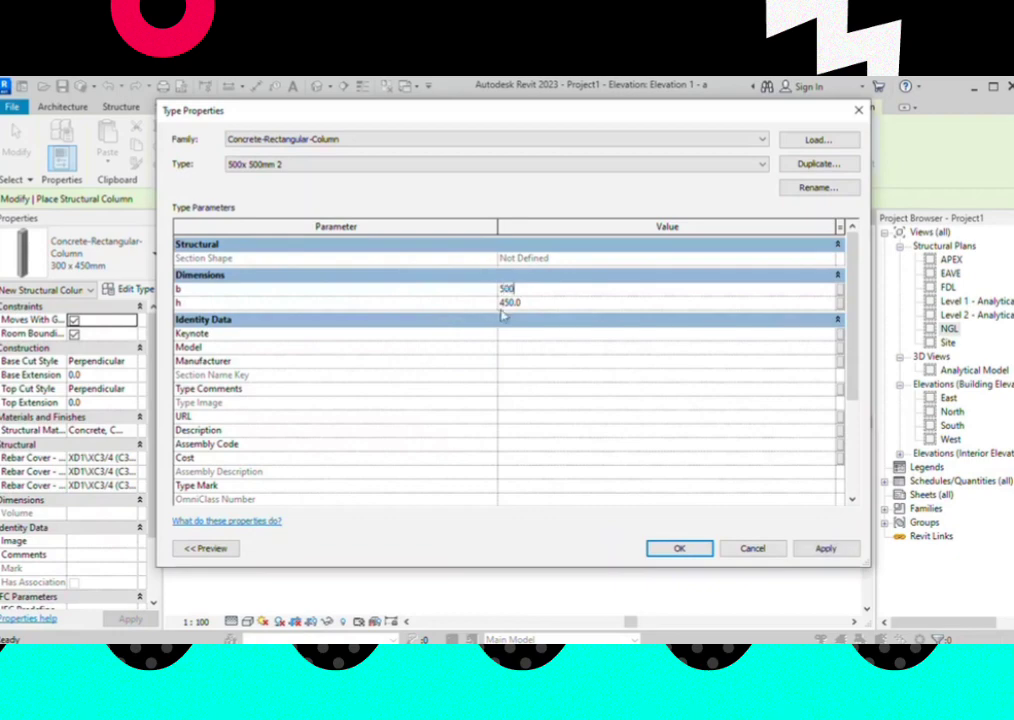
key(Tab)
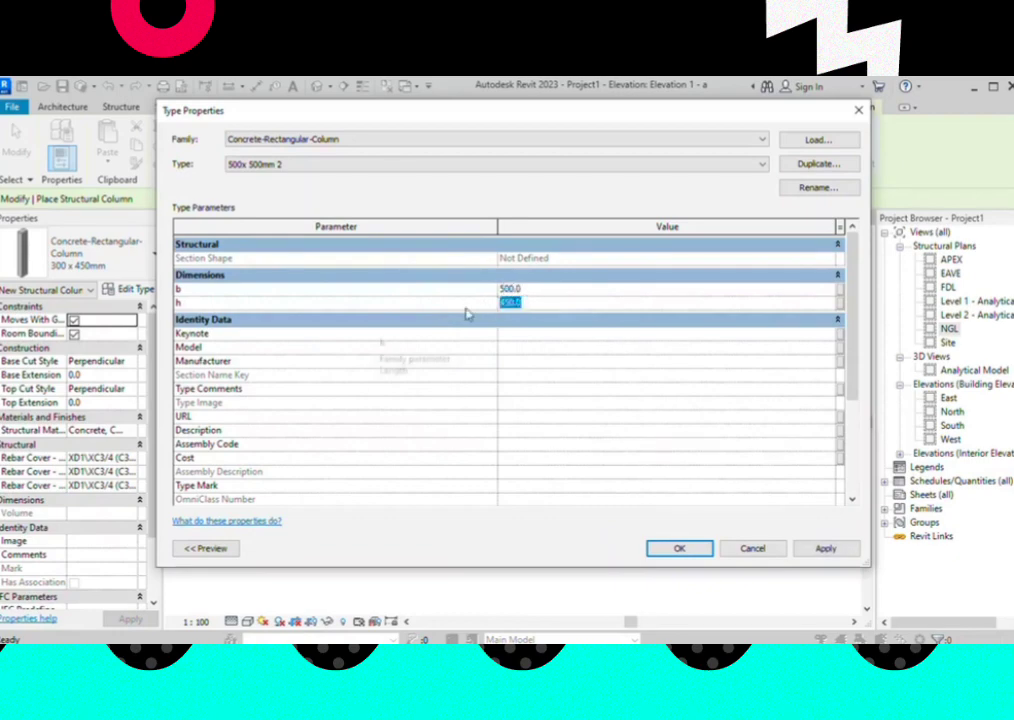
text(5)
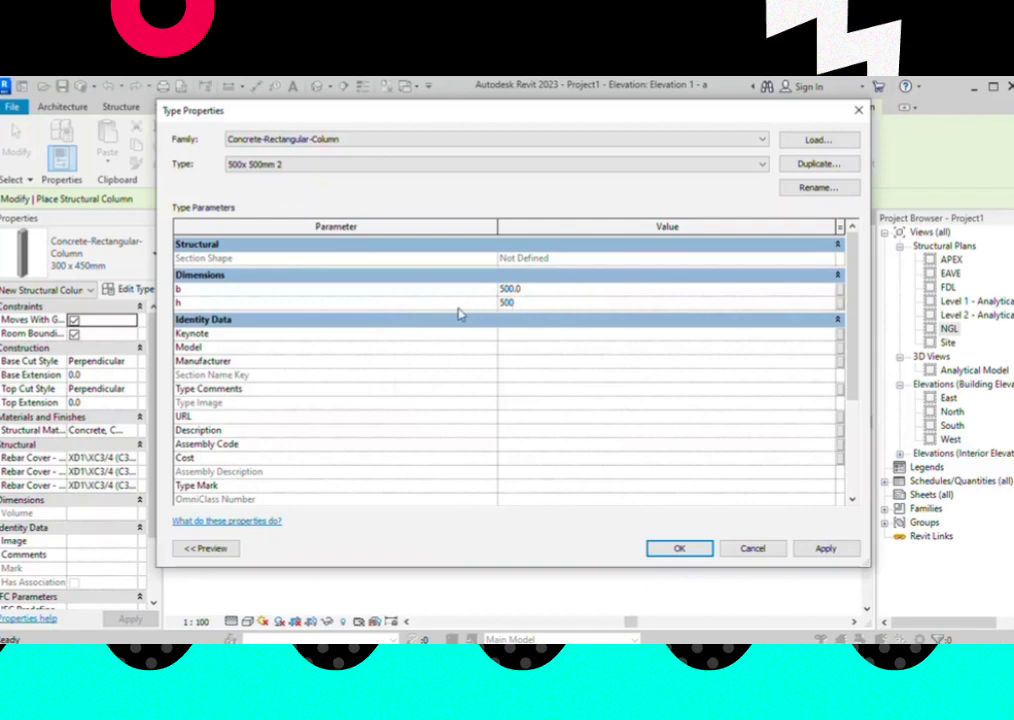
click(826, 548)
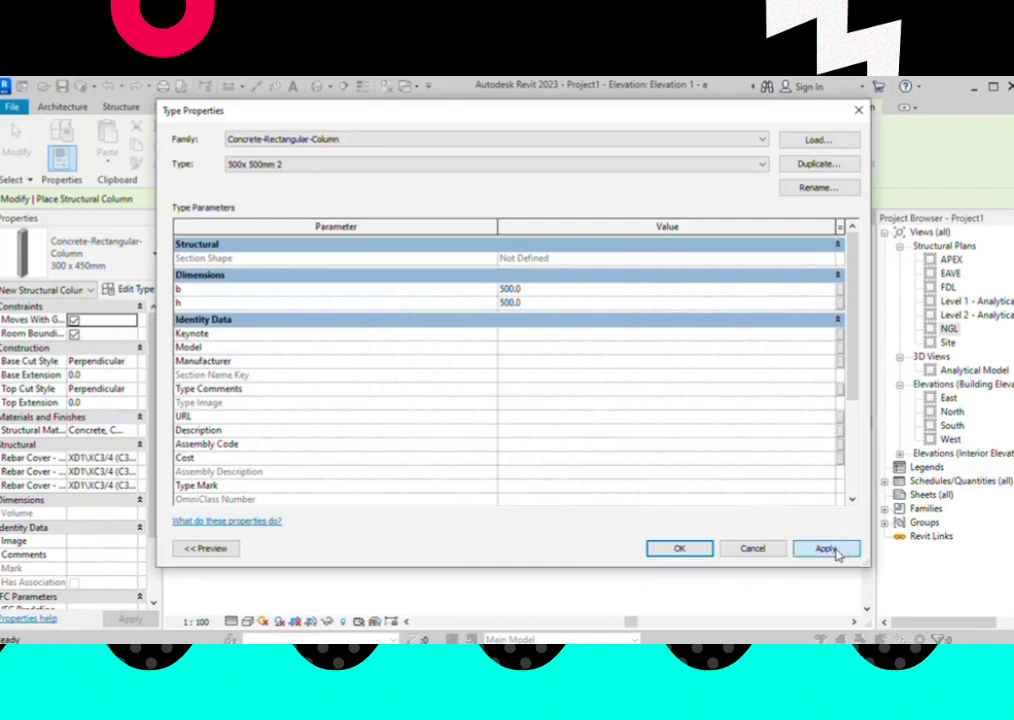
click(703, 553)
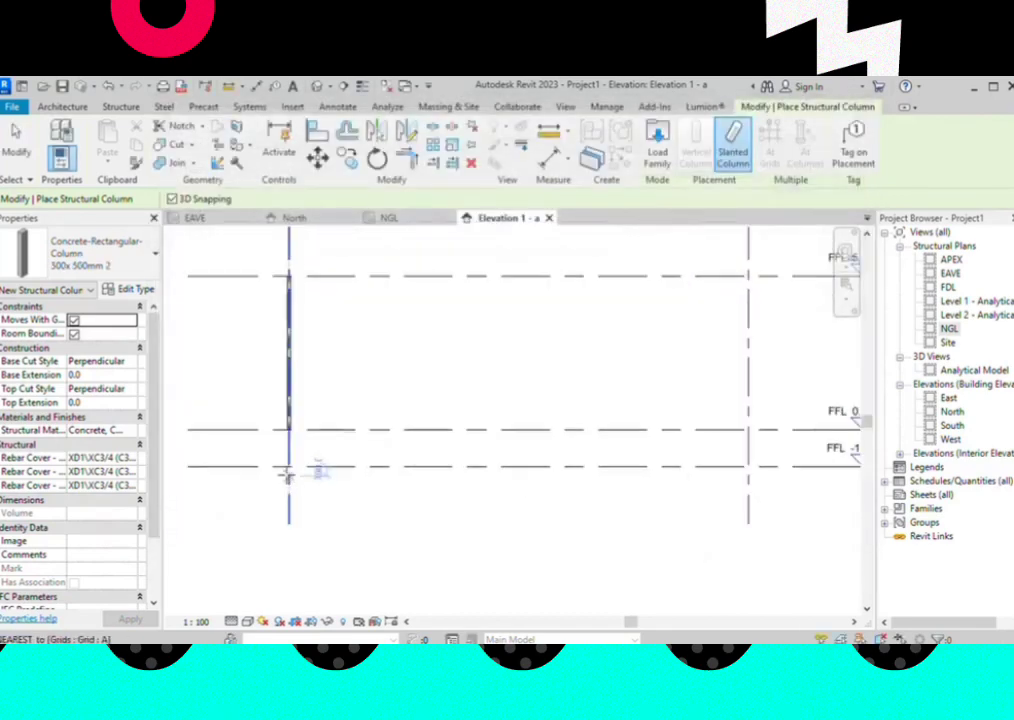
Place the 500x500 concrete column on grid A from the lower level up to the upper level
scroll(287, 472, up, 4)
click(283, 459)
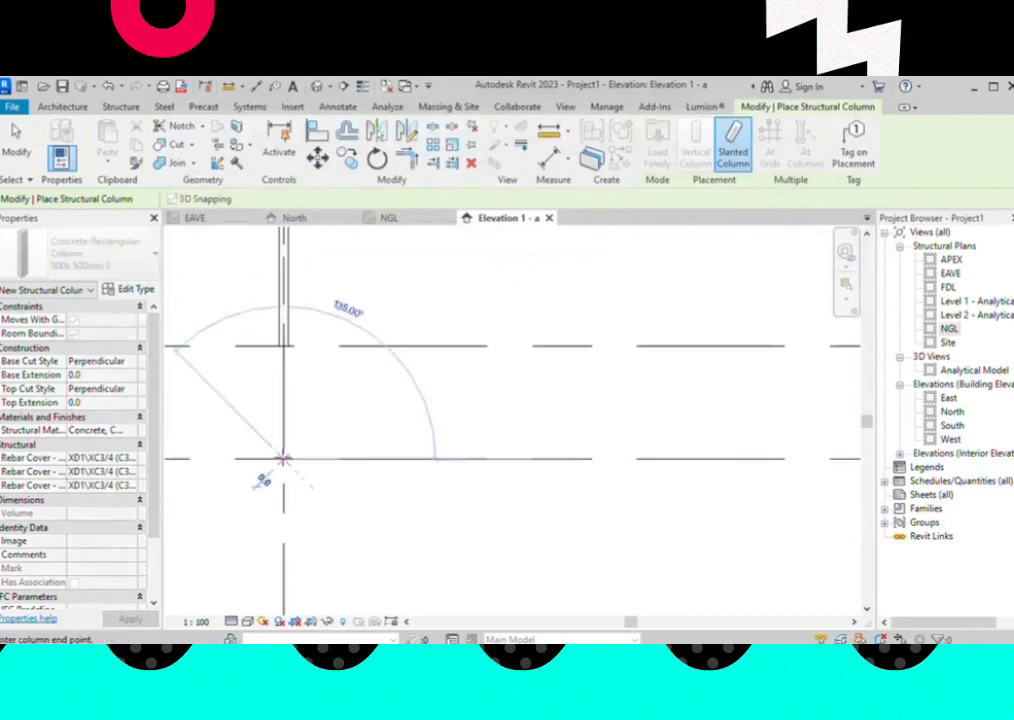
click(283, 346)
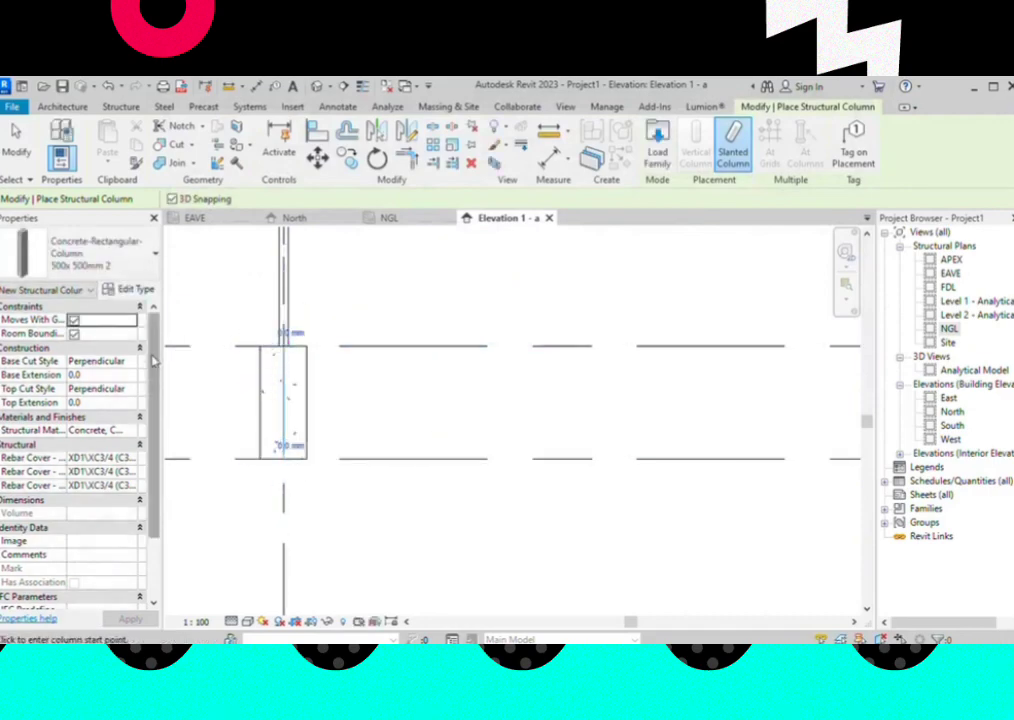
click(16, 140)
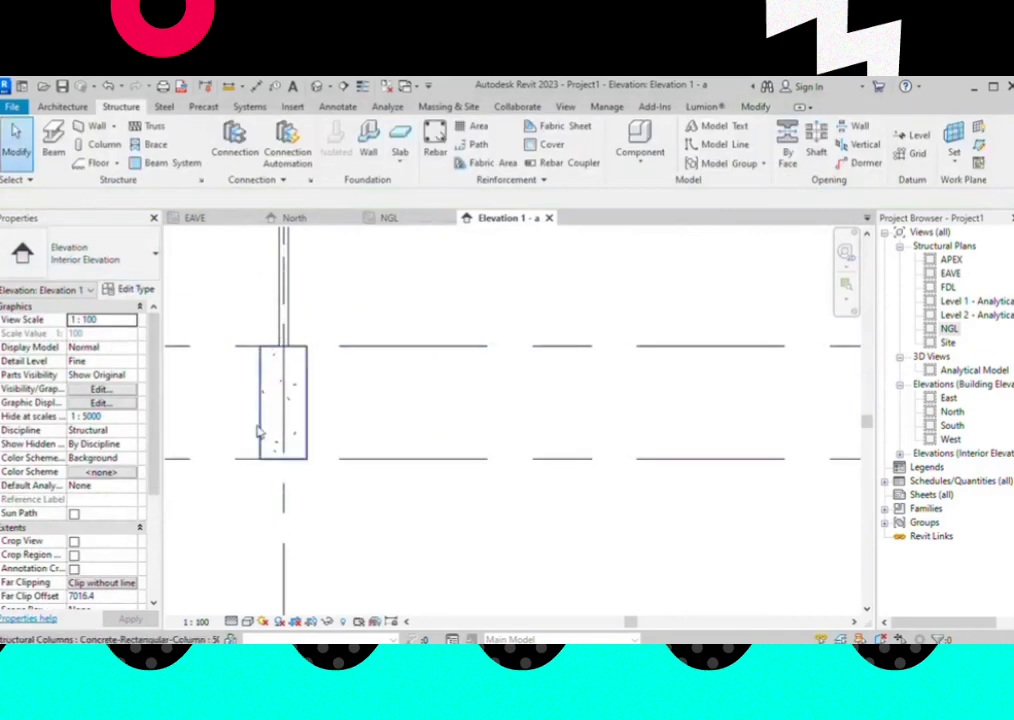
Open the FDL structural plan
scroll(350, 438, down, 3)
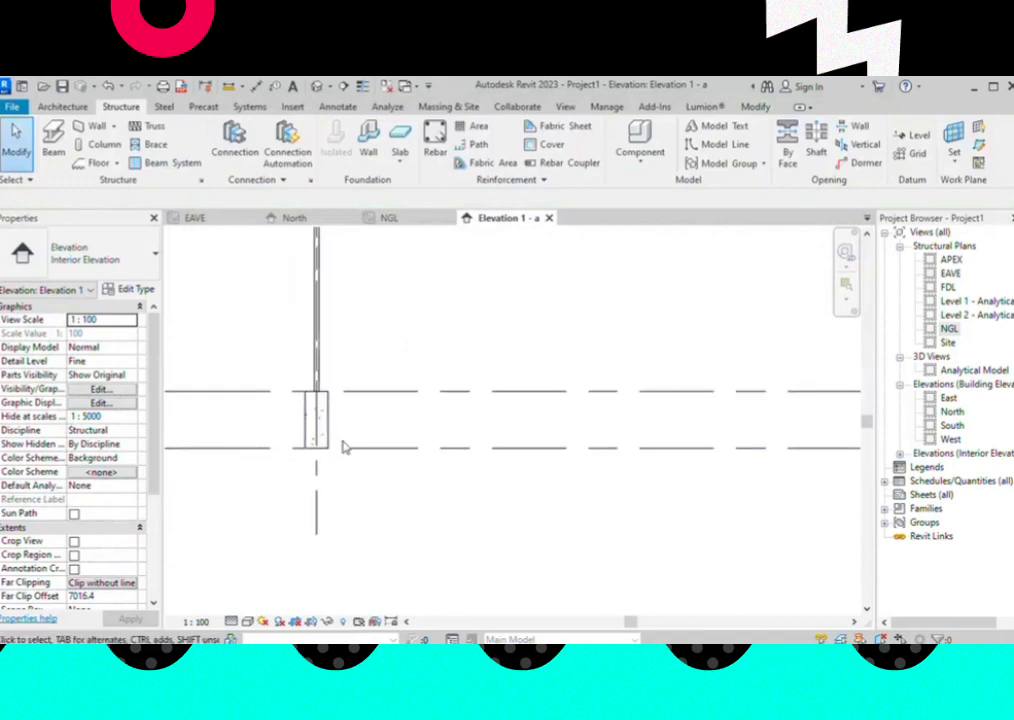
scroll(343, 447, down, 1)
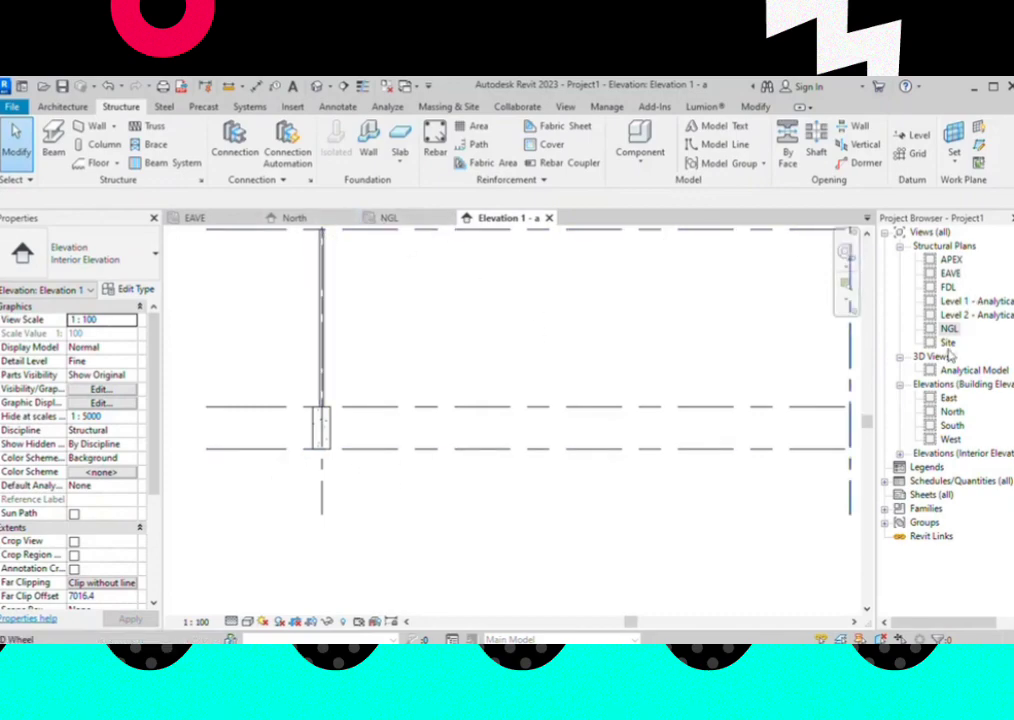
double_click(950, 287)
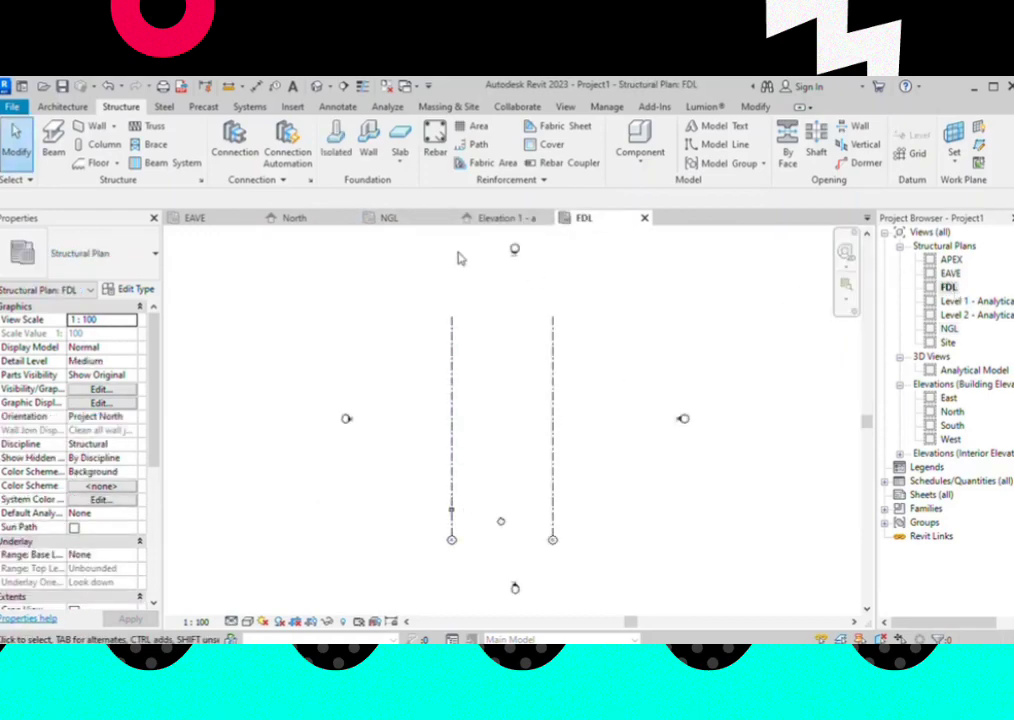
In the NGL plan, place a structural column at grid A1 with the CL command
click(390, 218)
scroll(405, 434, down, 2)
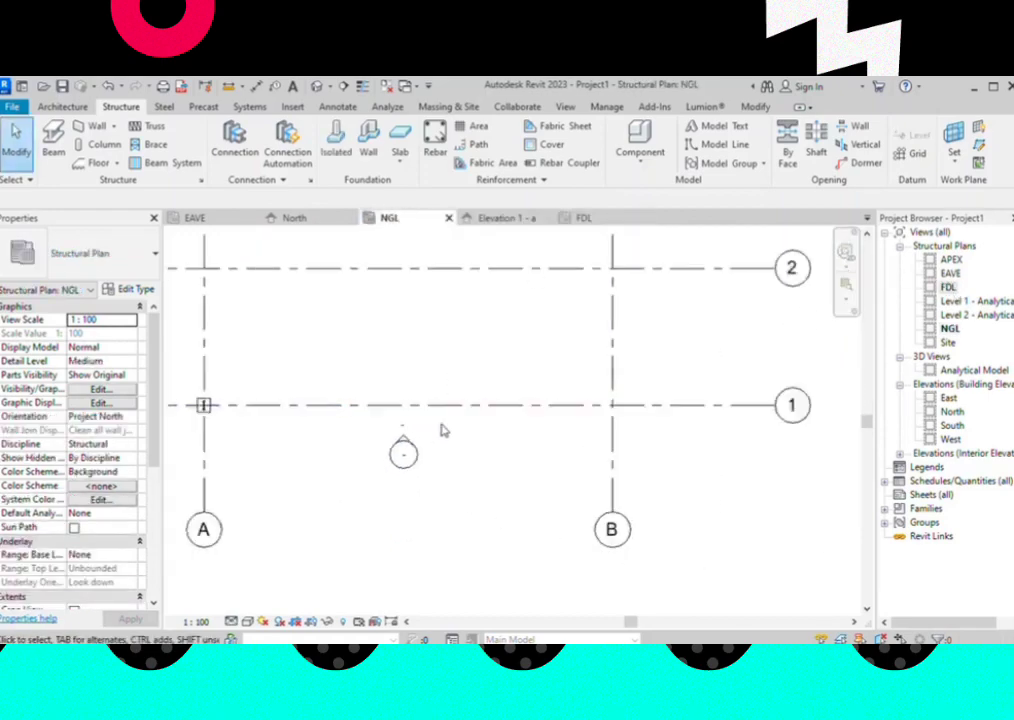
scroll(435, 430, down, 2)
scroll(315, 413, up, 4)
key(c)
key(l)
click(311, 410)
scroll(311, 405, up, 2)
key(Escape)
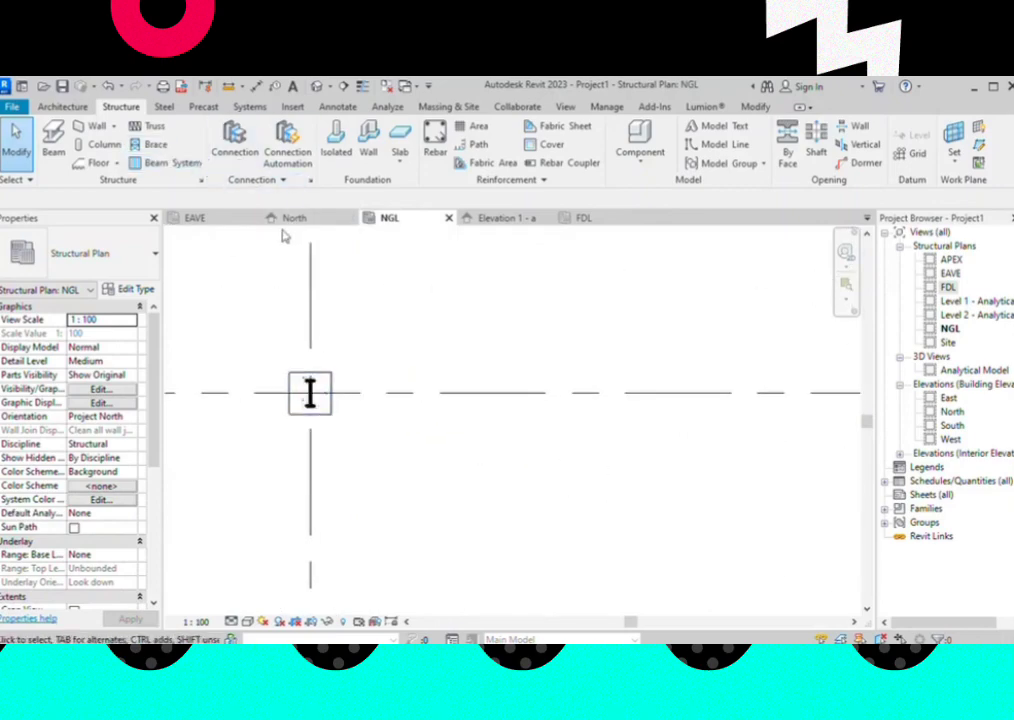
Rotate the UB steel column at A1 by 90°
scroll(283, 398, up, 3)
scroll(324, 430, up, 2)
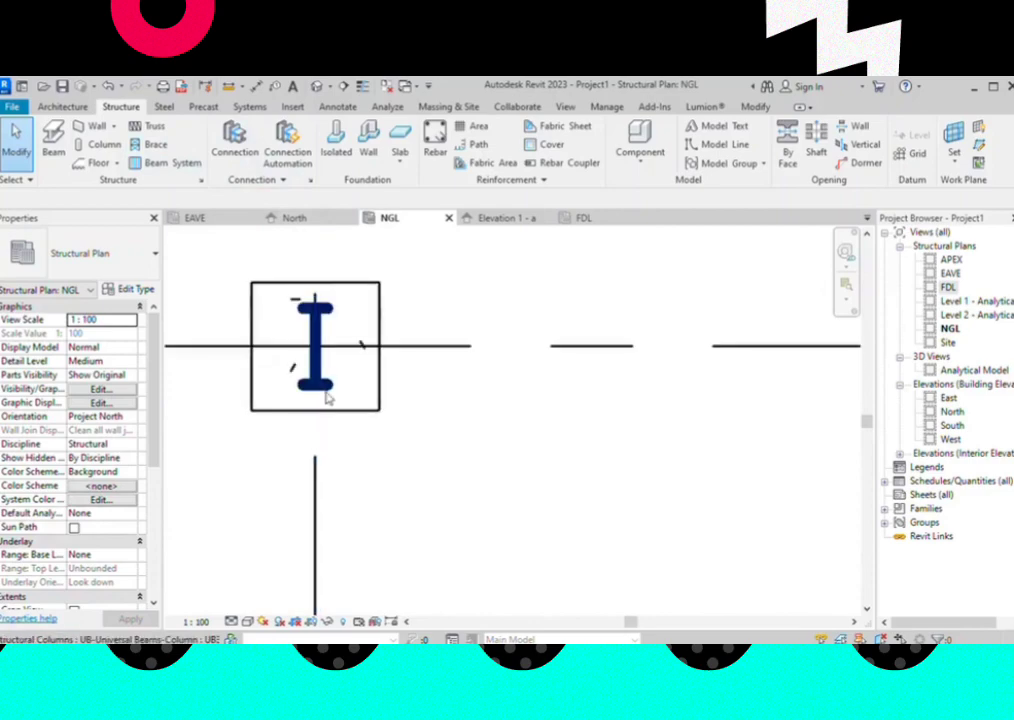
click(328, 397)
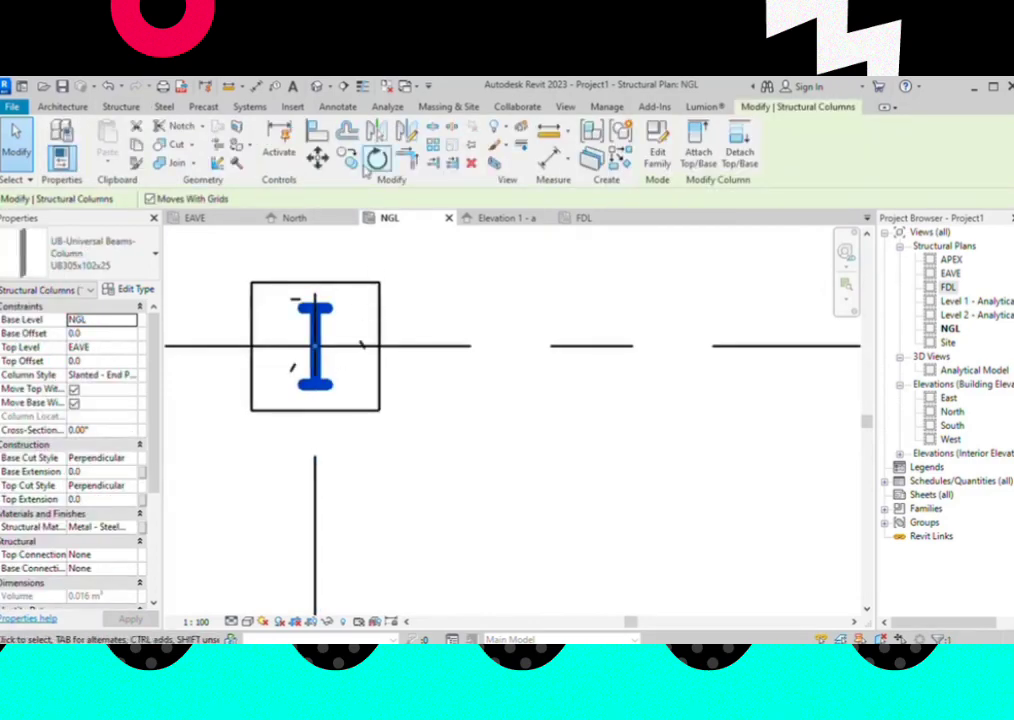
click(376, 158)
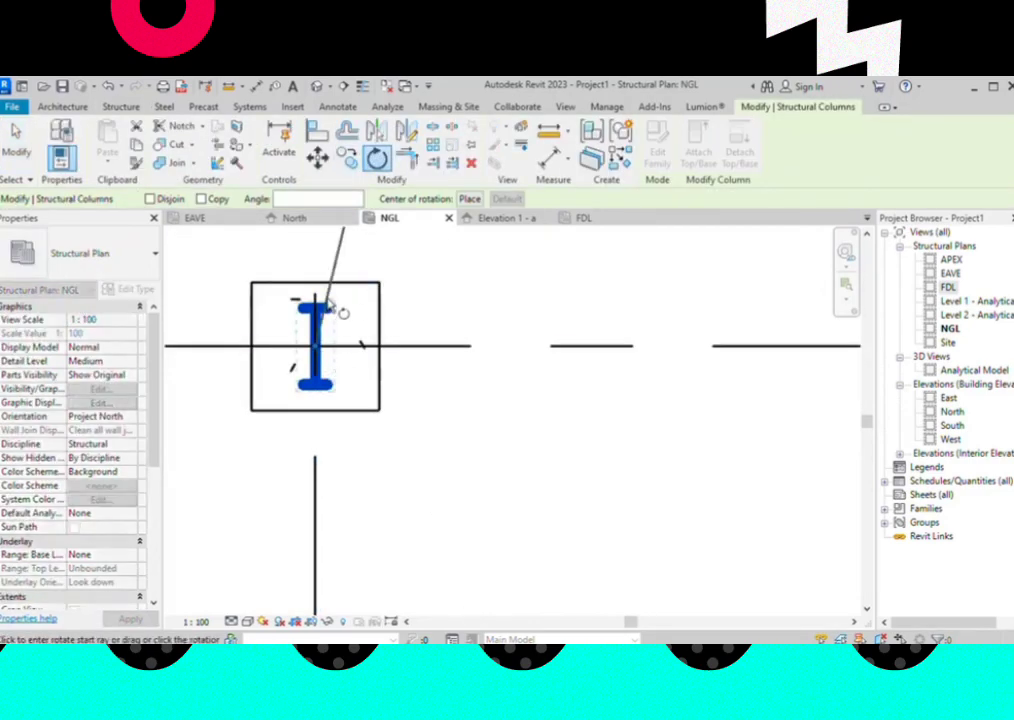
click(362, 346)
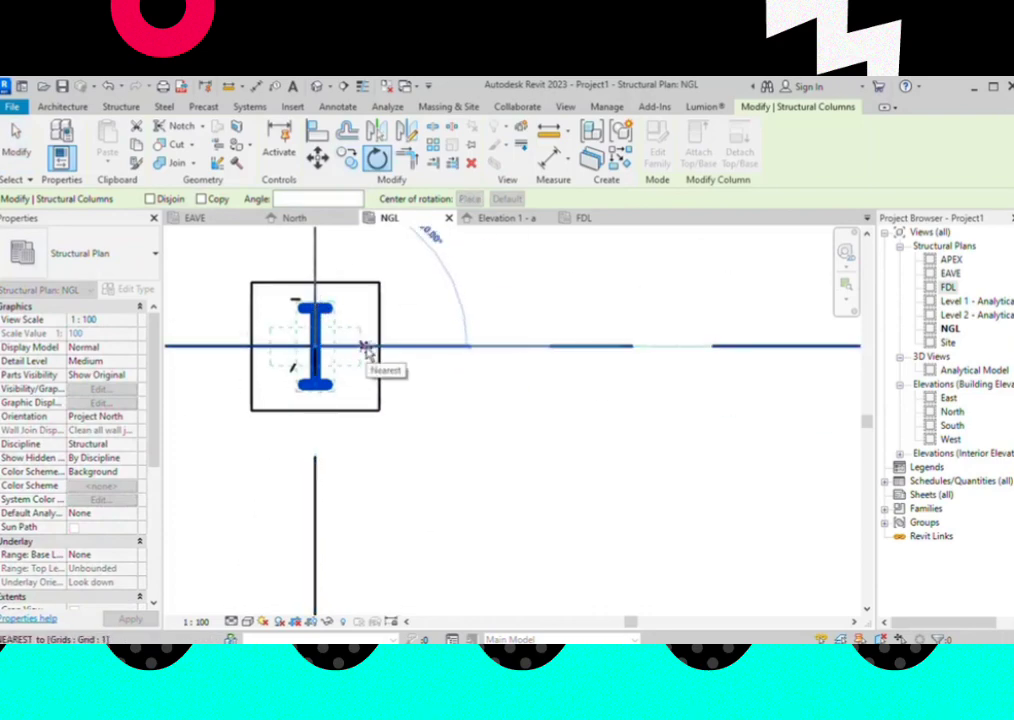
text(90)
key(Return)
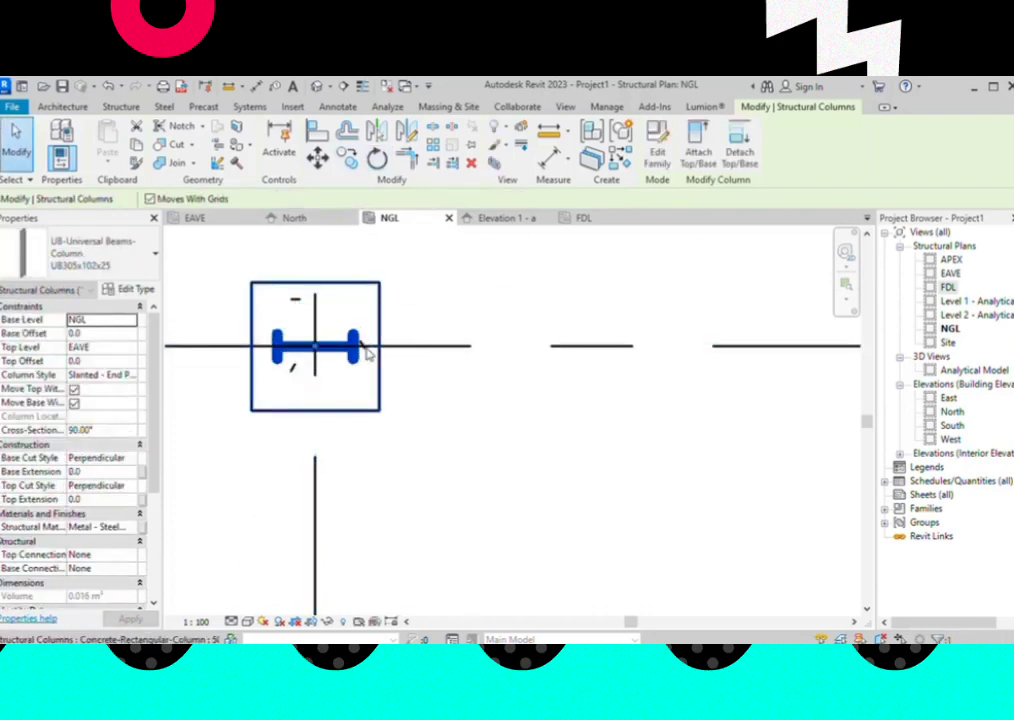
Start placing an isolated pad footing in the NGL plan
click(358, 438)
scroll(370, 400, down, 2)
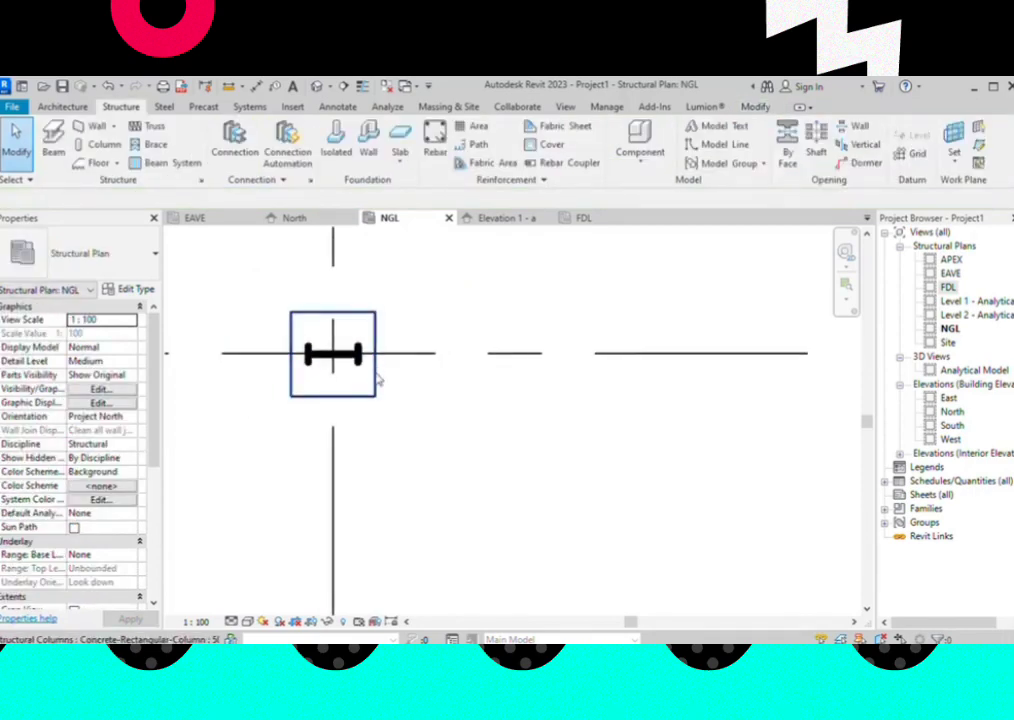
scroll(362, 330, up, 2)
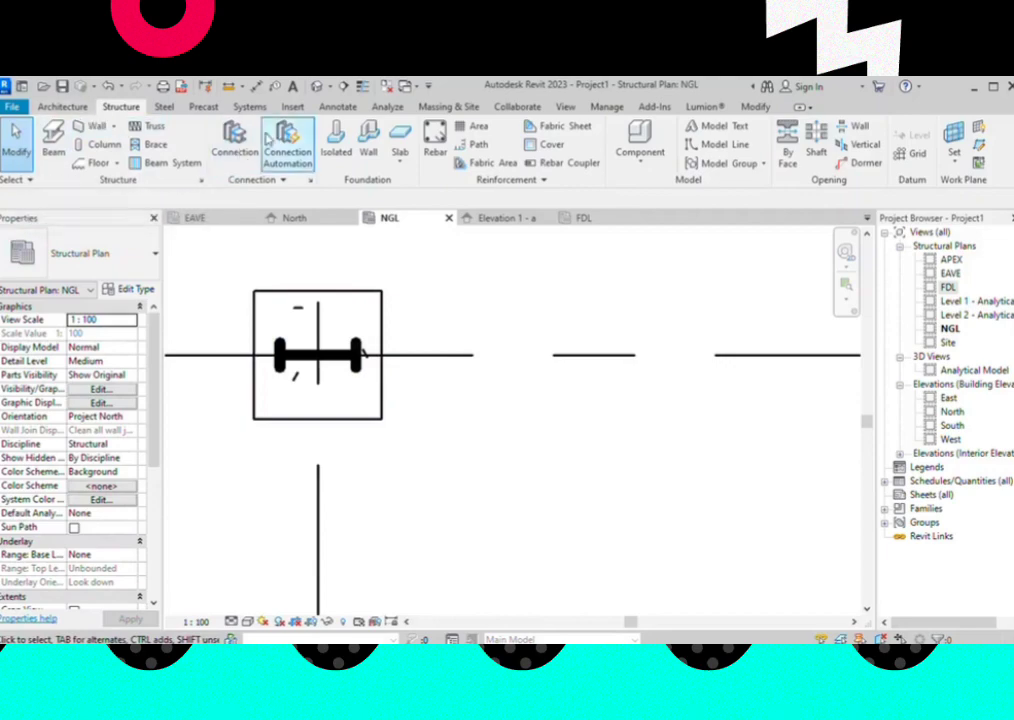
click(336, 142)
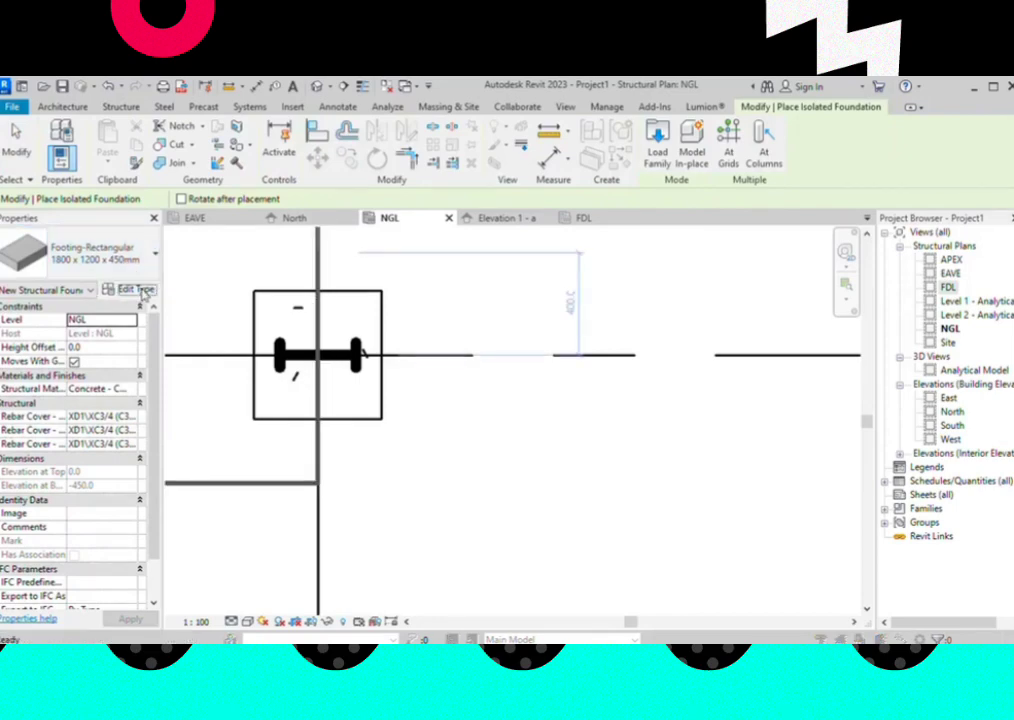
Duplicate the rectangular footing type as '1500 x 1500 x 400mm 2'
click(136, 290)
click(818, 164)
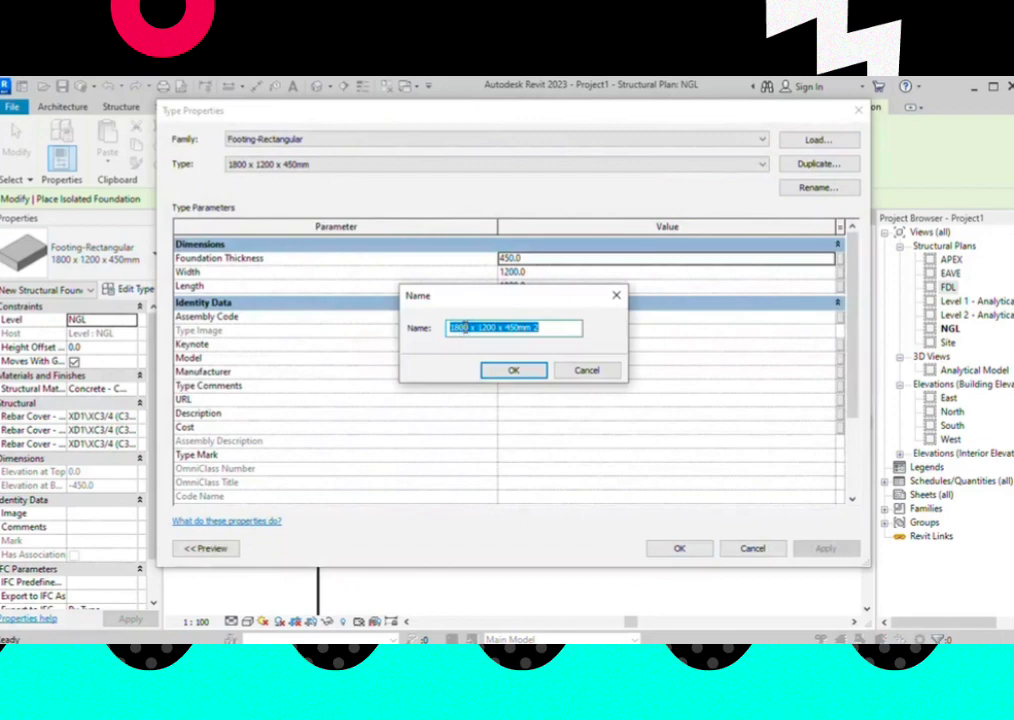
drag(468, 327, 444, 328)
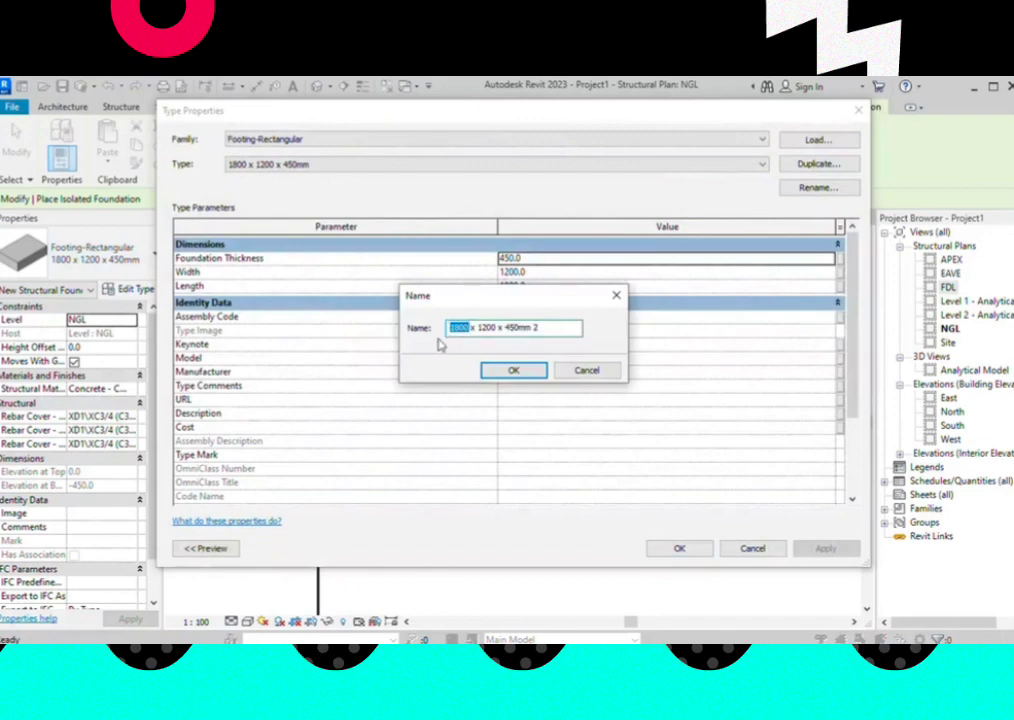
text(15)
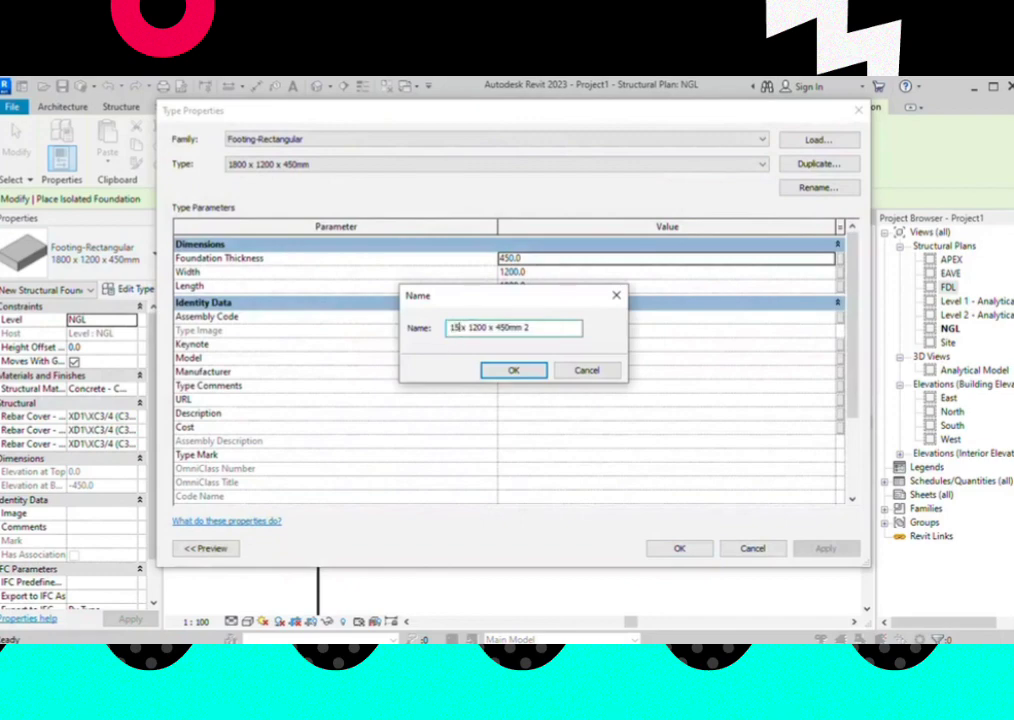
text(00)
click(484, 328)
key(BackSpace)
text(5)
click(522, 372)
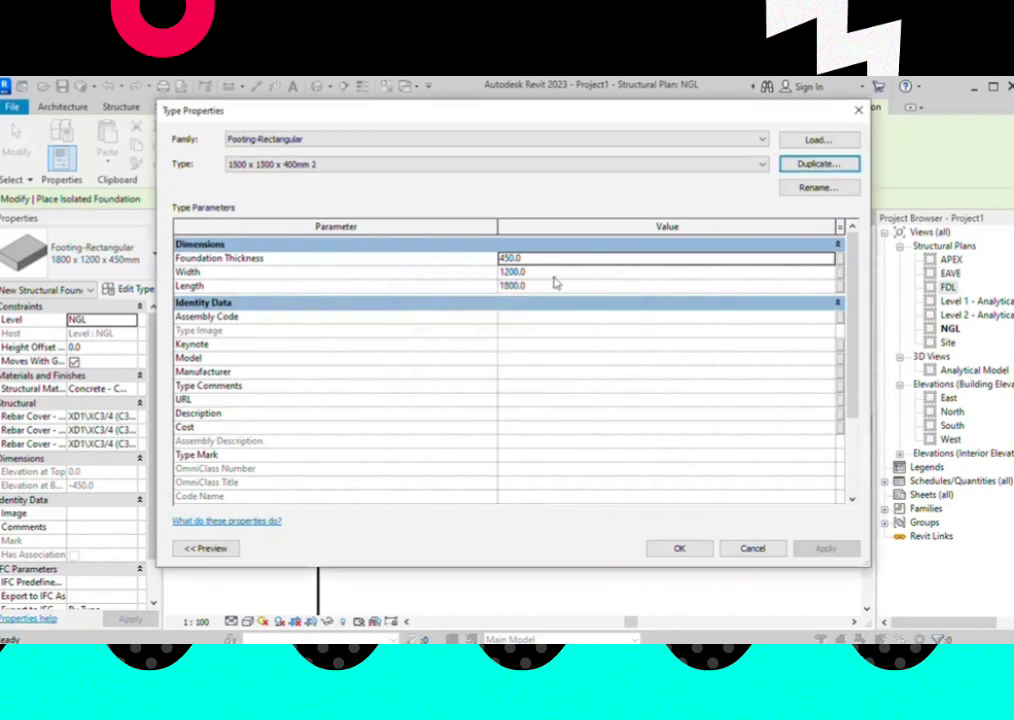
Set the footing type's Foundation Thickness to 400, Width 1500 and Length 1500
click(525, 260)
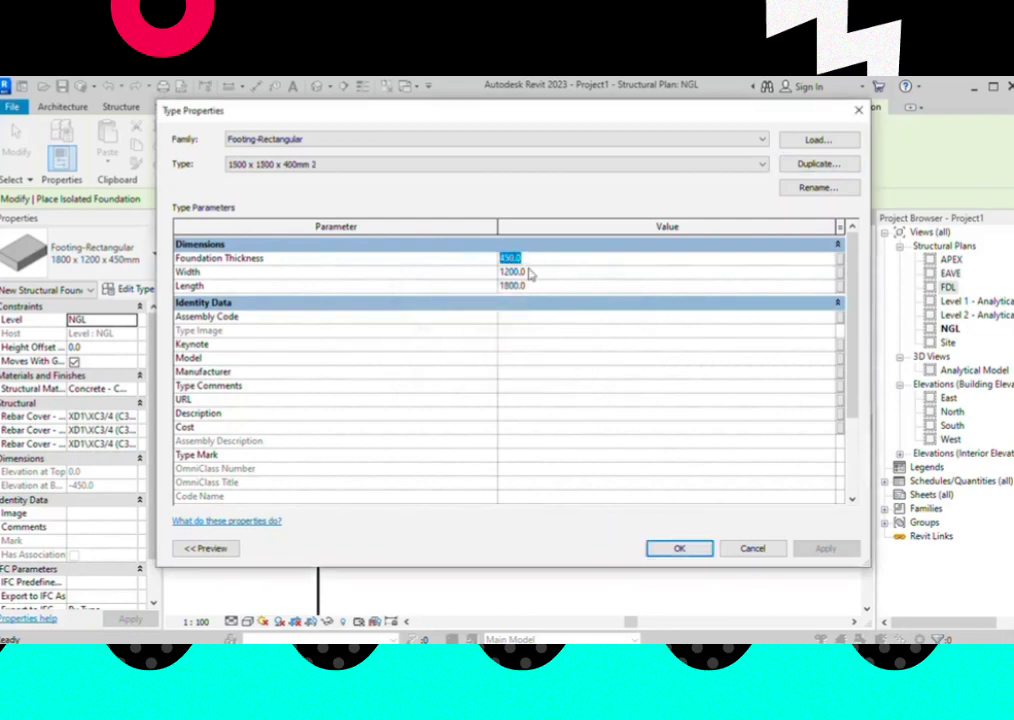
text(4)
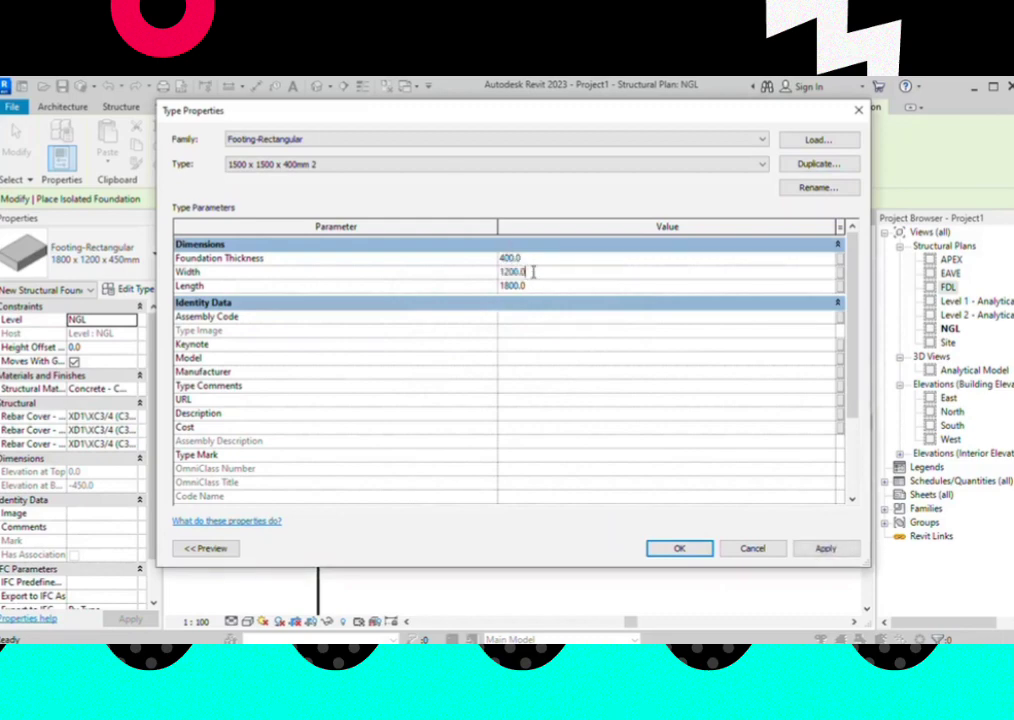
drag(533, 271, 452, 277)
text(2)
drag(525, 286, 489, 293)
text(1)
Apply the 1500x1500x400 footing type and place a single pad footing centred on grid A1
click(828, 549)
click(679, 548)
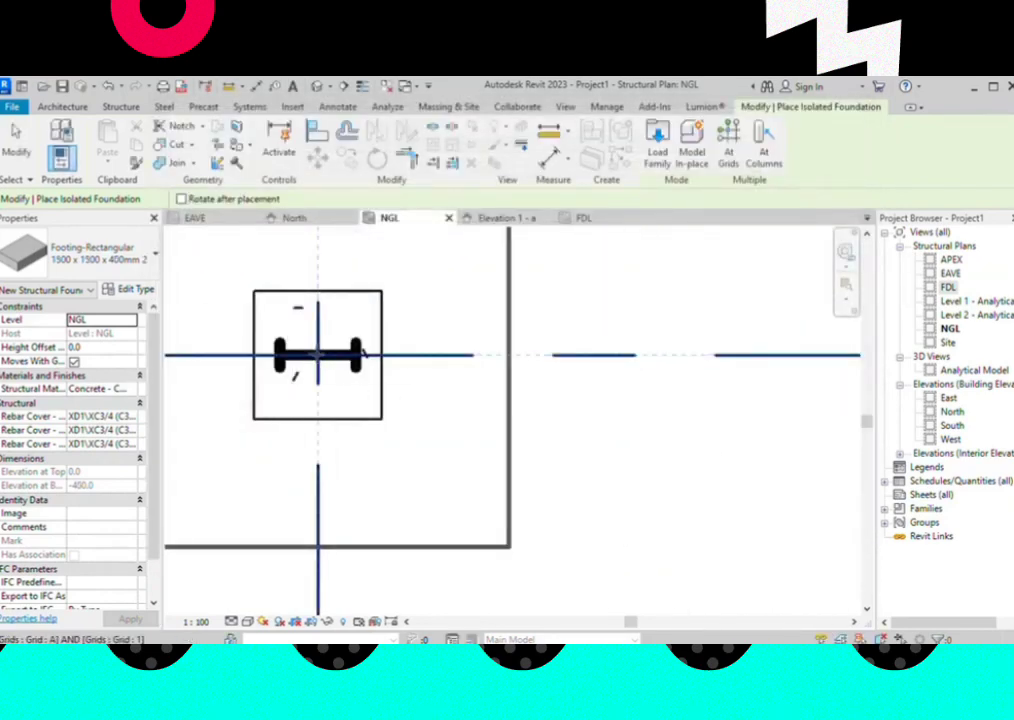
click(318, 355)
scroll(509, 418, up, 2)
scroll(509, 418, down, 2)
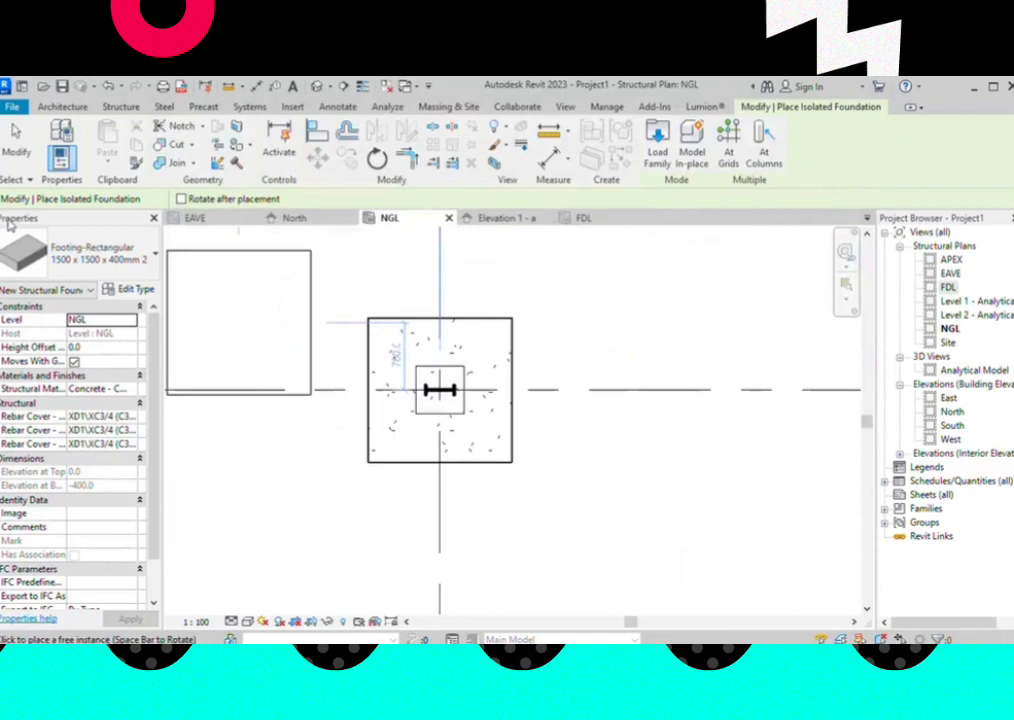
click(15, 150)
scroll(440, 390, down, 3)
scroll(351, 407, down, 3)
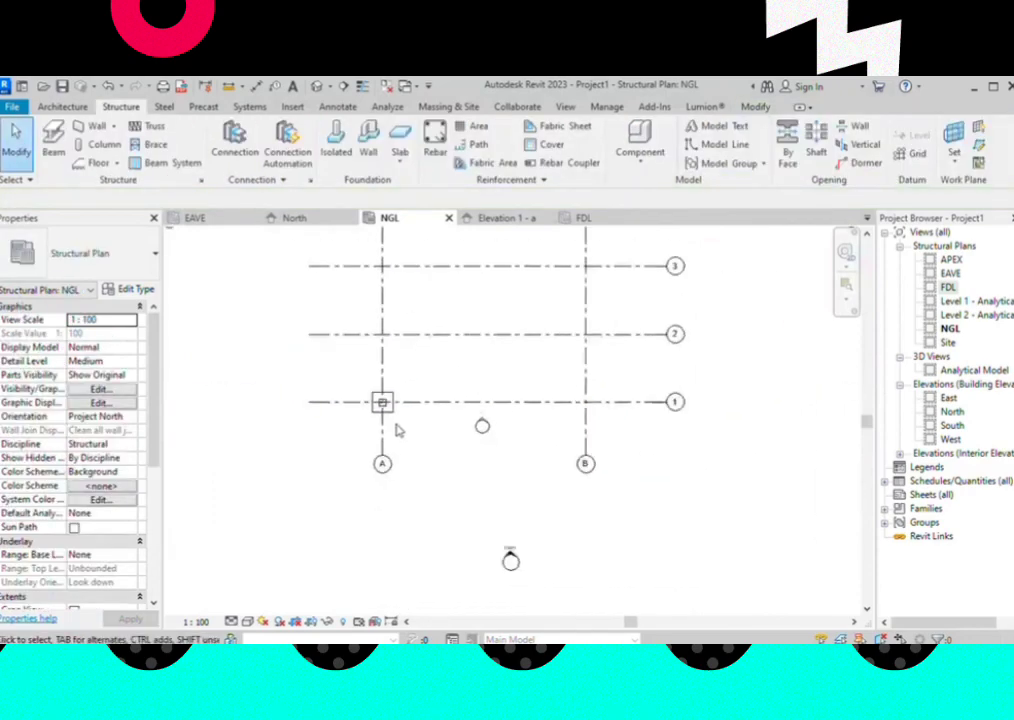
scroll(450, 435, down, 1)
scroll(396, 414, up, 1)
scroll(405, 402, up, 2)
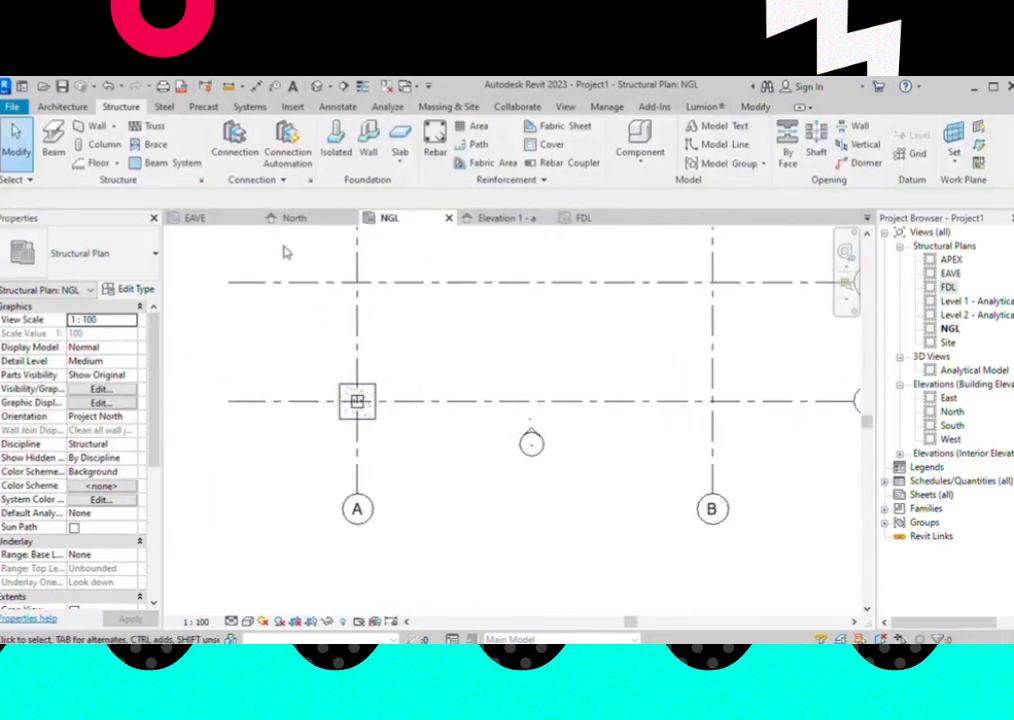
Open the default 3D view and orbit to show the levels around the column
click(322, 88)
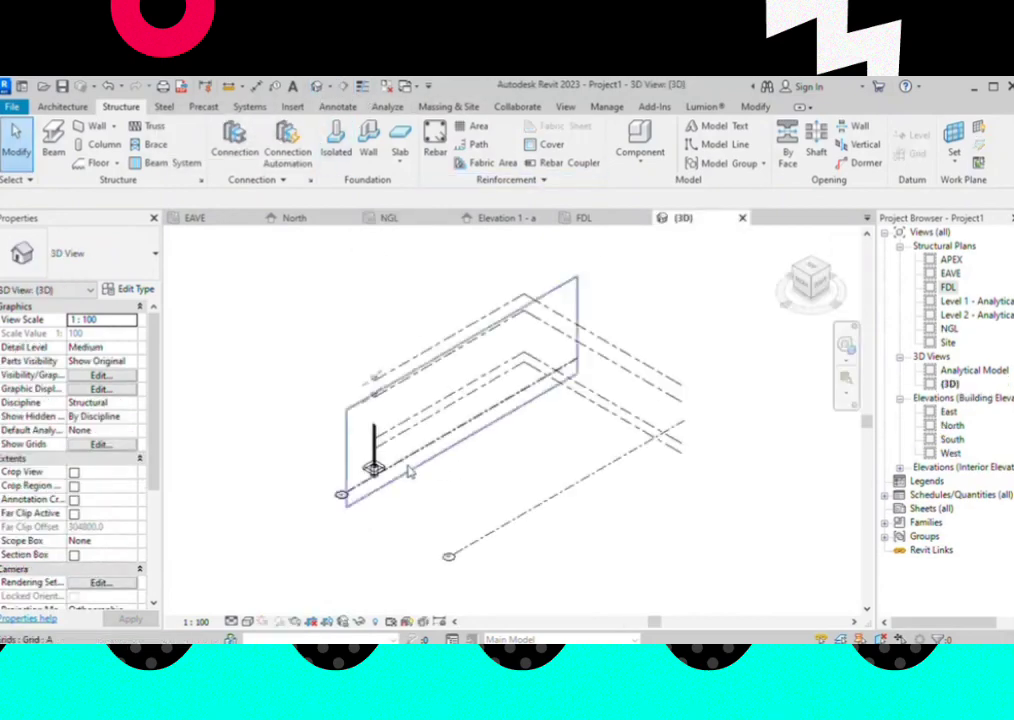
scroll(368, 476, up, 2)
shift+middle_drag(367, 476, 474, 486)
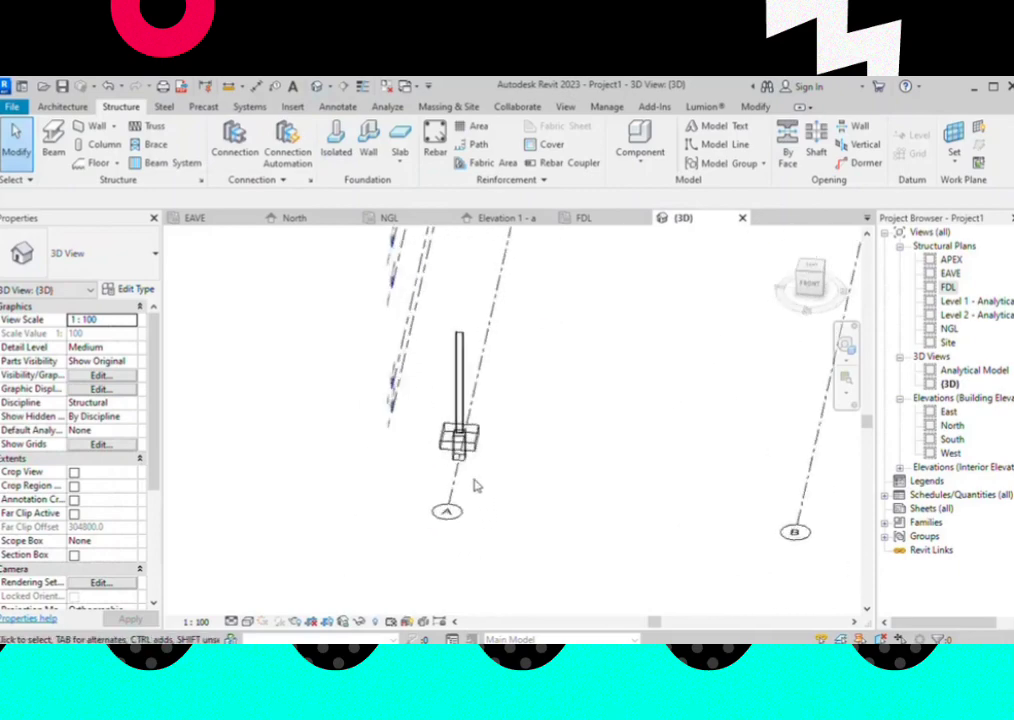
scroll(474, 475, up, 1)
scroll(484, 460, up, 1)
scroll(540, 435, up, 1)
scroll(585, 412, up, 1)
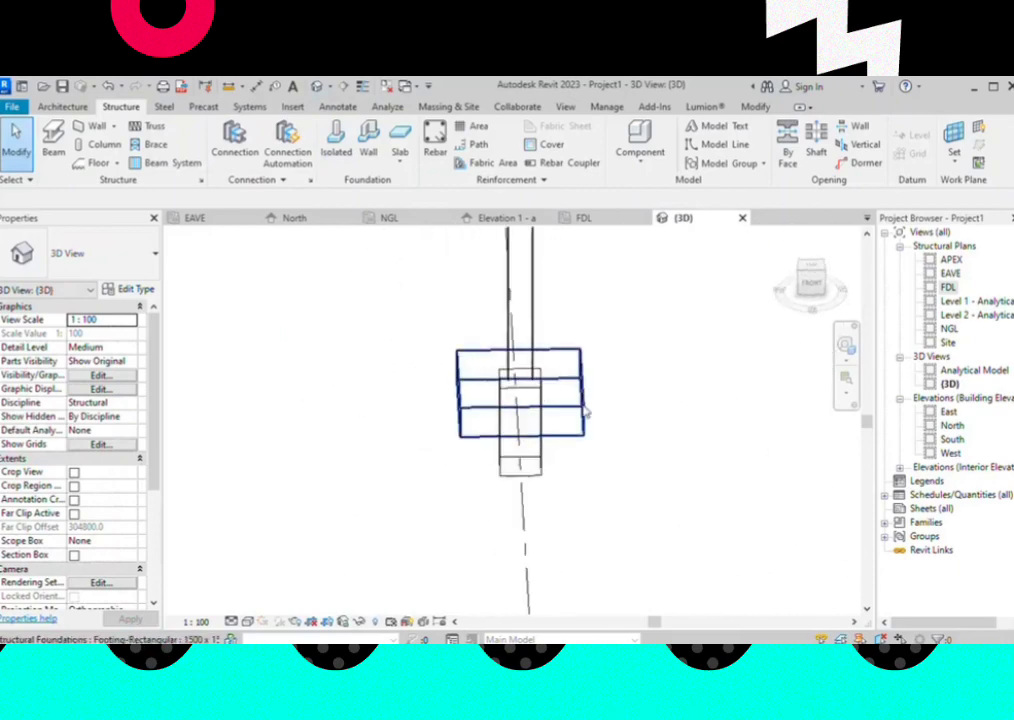
scroll(585, 412, down, 1)
scroll(520, 420, down, 1)
scroll(437, 423, down, 1)
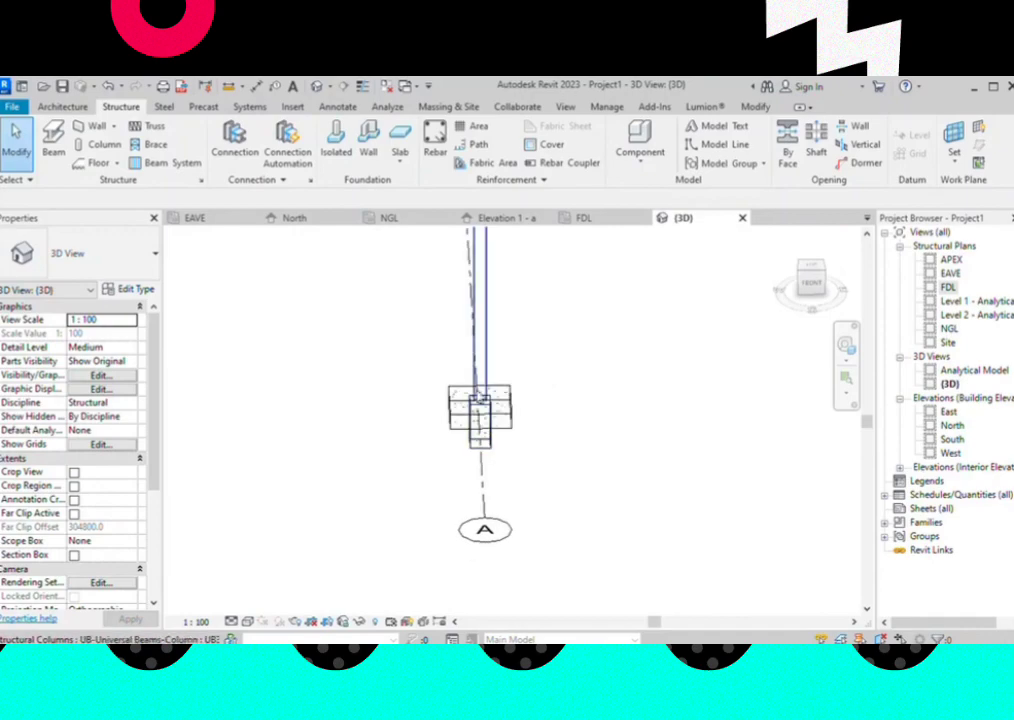
scroll(514, 428, up, 1)
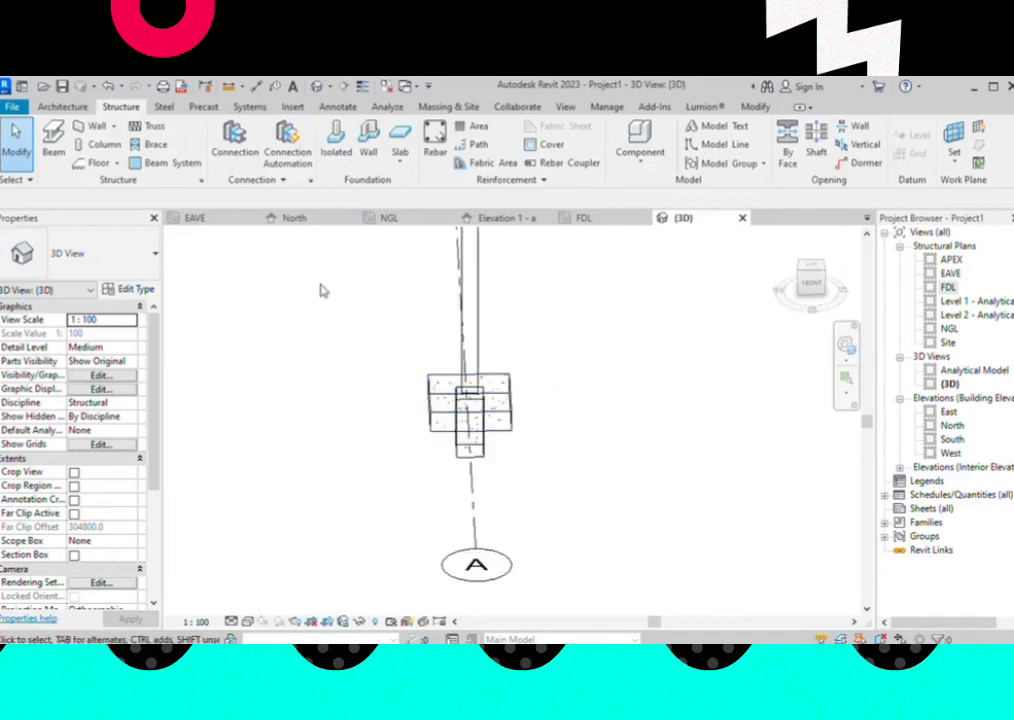
Change the pad footing's level to FDL so it sits beneath the pedestal
click(511, 430)
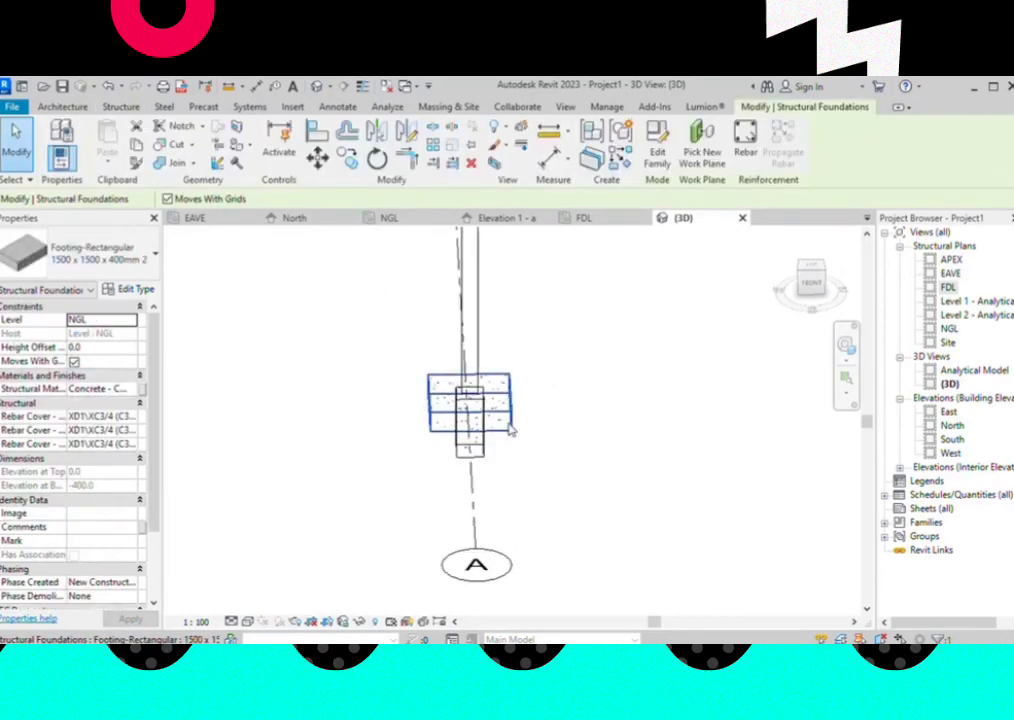
click(128, 320)
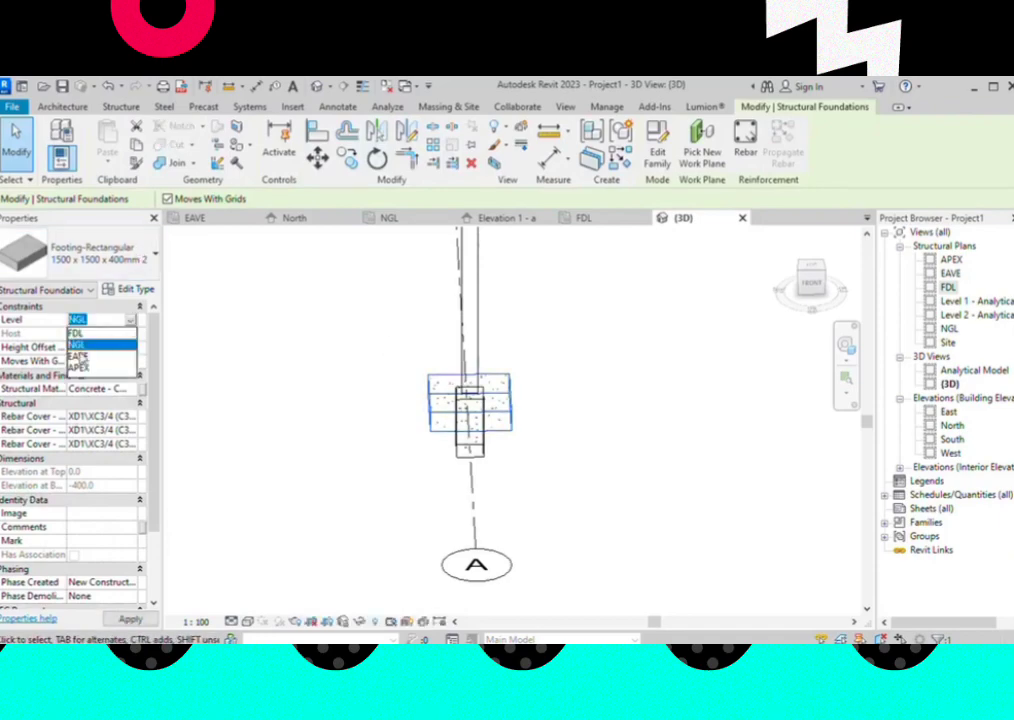
click(76, 332)
click(554, 475)
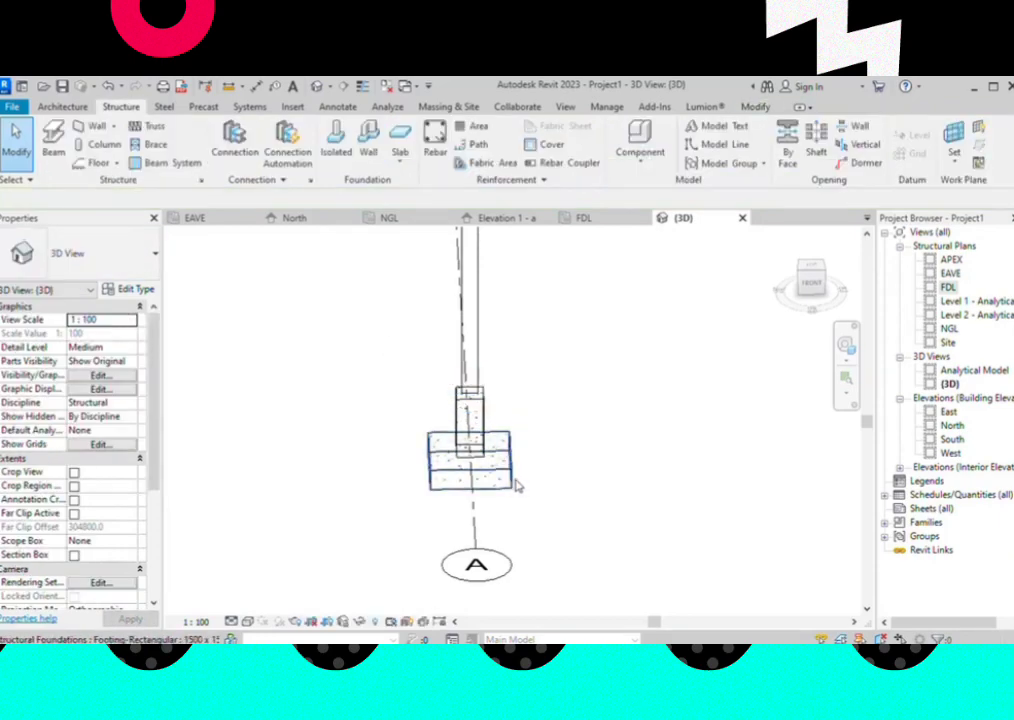
mouse_move(506, 480)
shift+middle_down()
mouse_move(446, 459)
mouse_move(422, 514)
shift+middle_up()
Try the Shaded and then Realistic visual styles on the 3D view
click(248, 621)
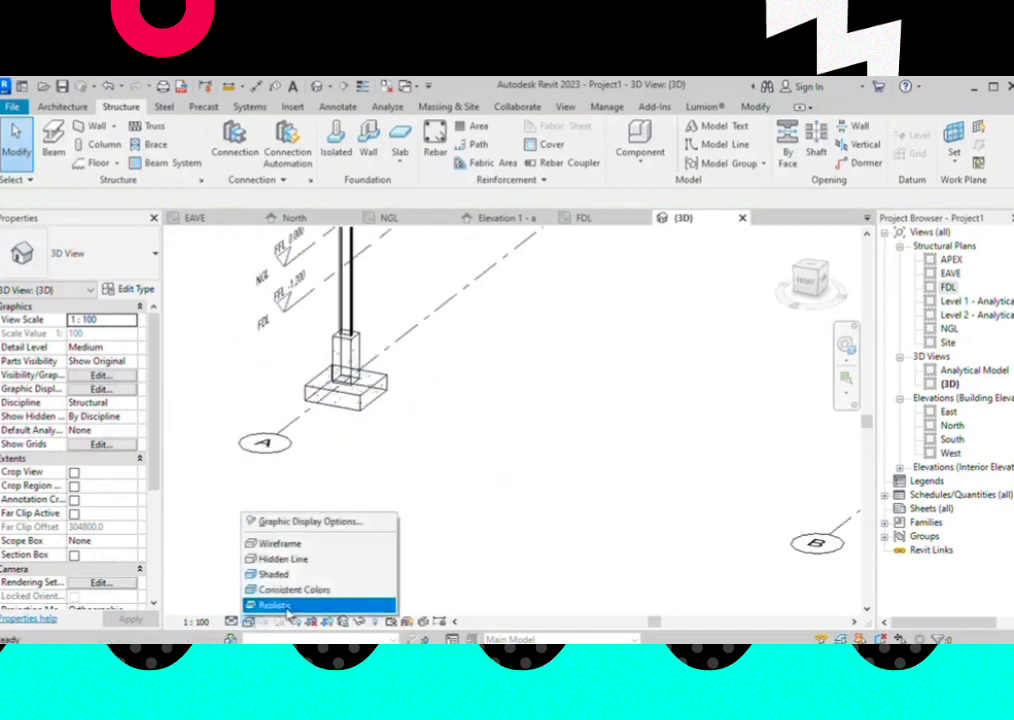
click(296, 586)
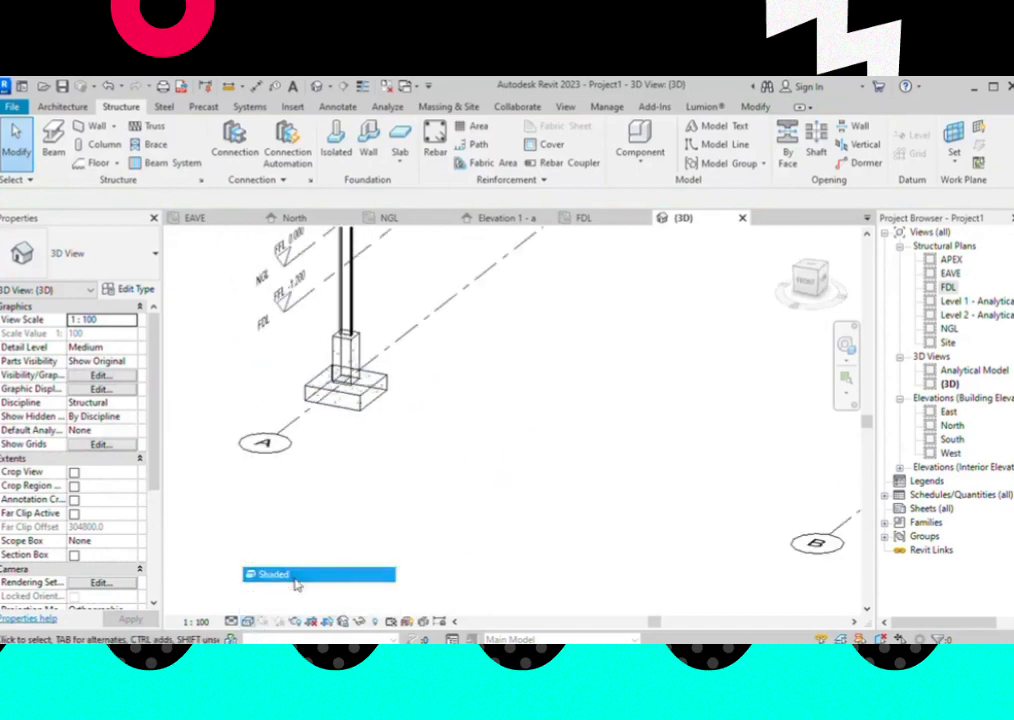
click(249, 622)
click(275, 605)
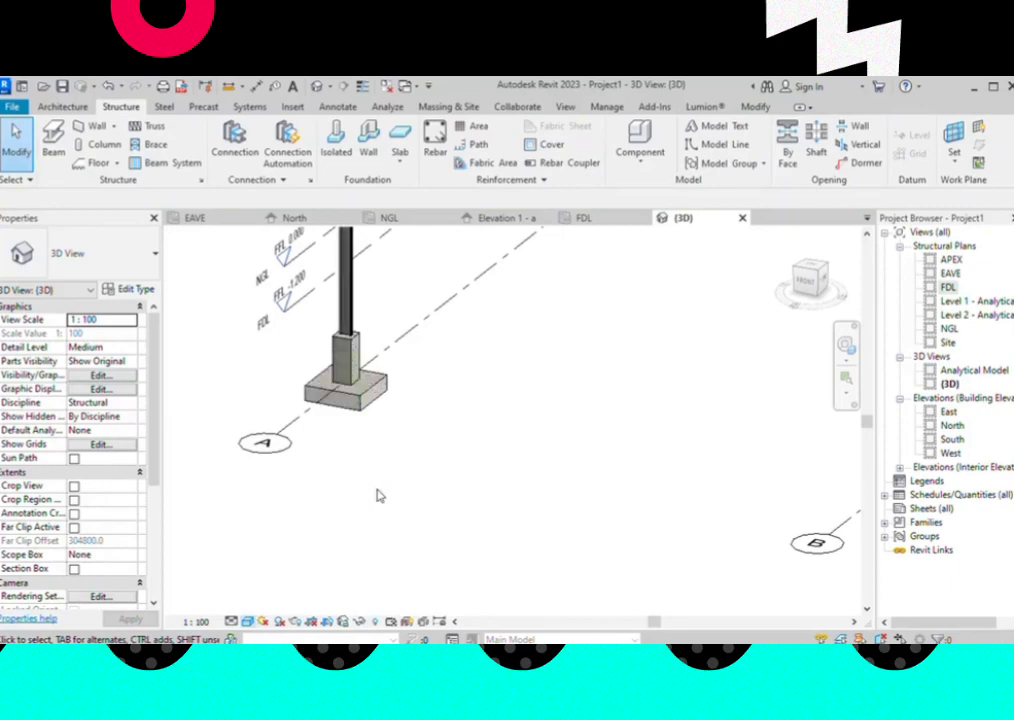
mouse_move(382, 443)
shift+middle_down()
mouse_move(412, 412)
mouse_move(545, 448)
mouse_move(511, 488)
mouse_move(330, 607)
shift+middle_up()
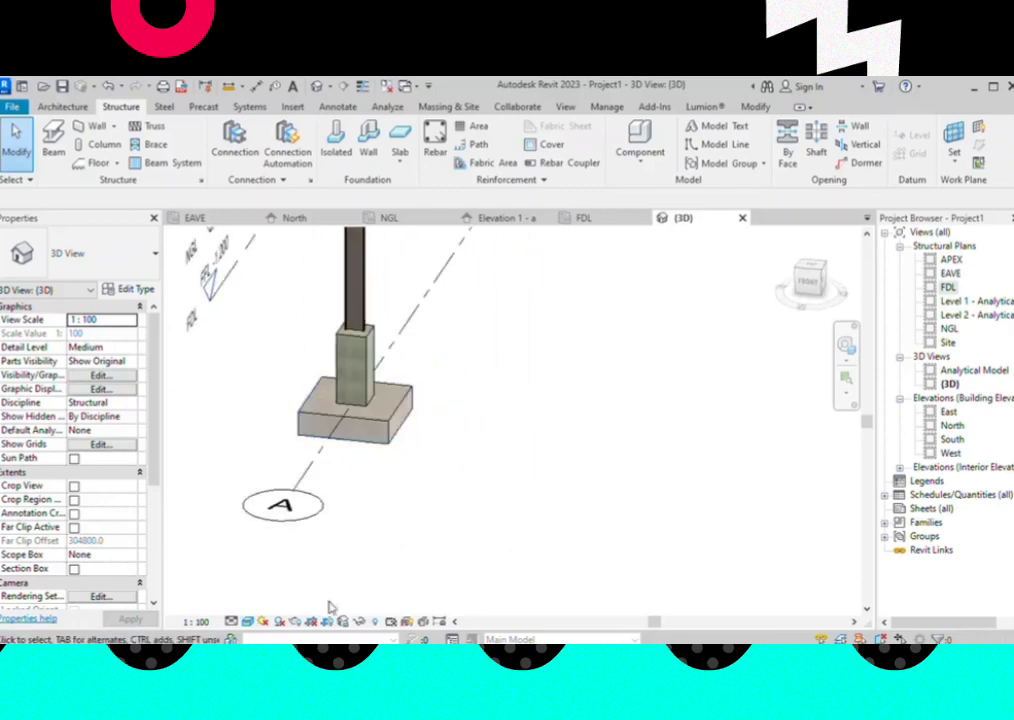
Return to Shaded style and orbit around the column to show the -1.200 level
click(247, 622)
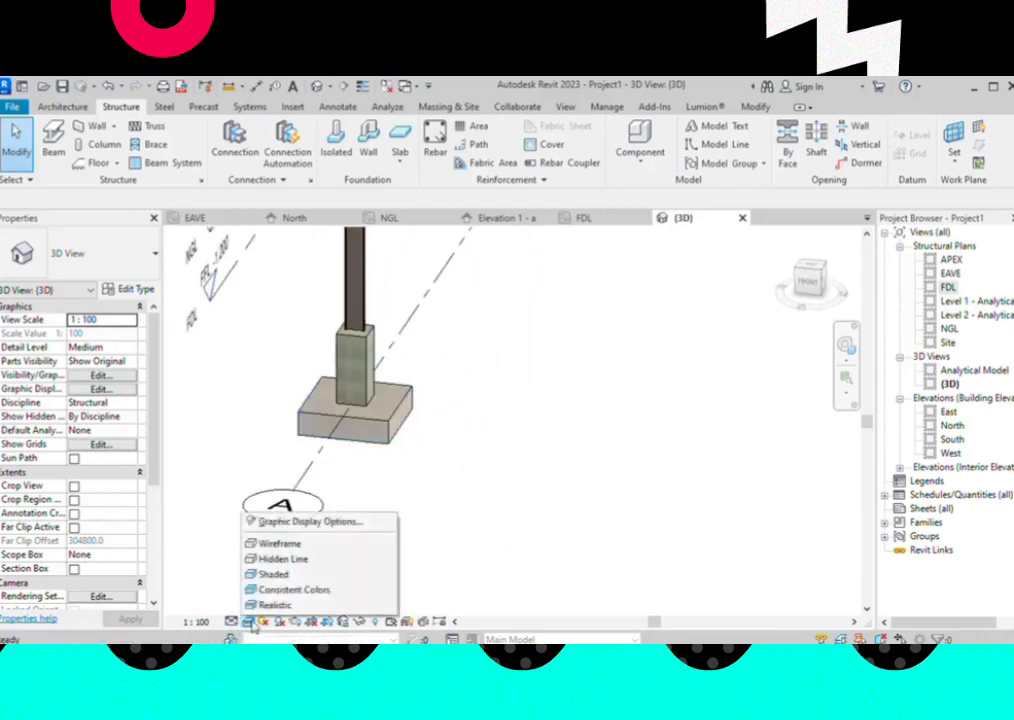
click(285, 574)
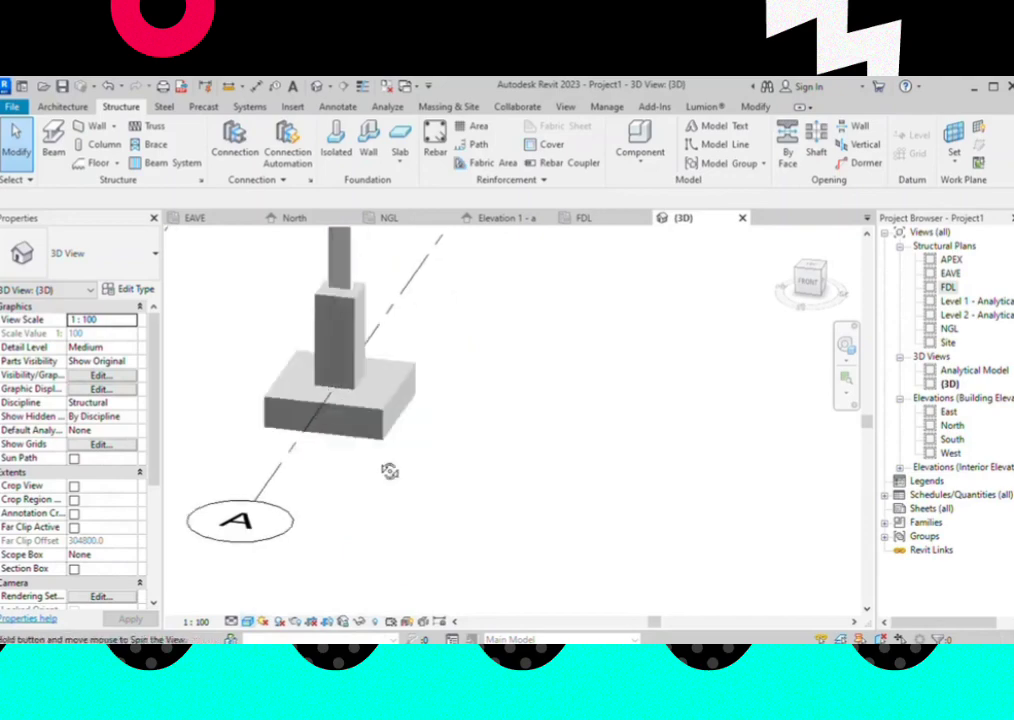
scroll(385, 490, up, 2)
scroll(375, 515, down, 3)
scroll(330, 450, down, 2)
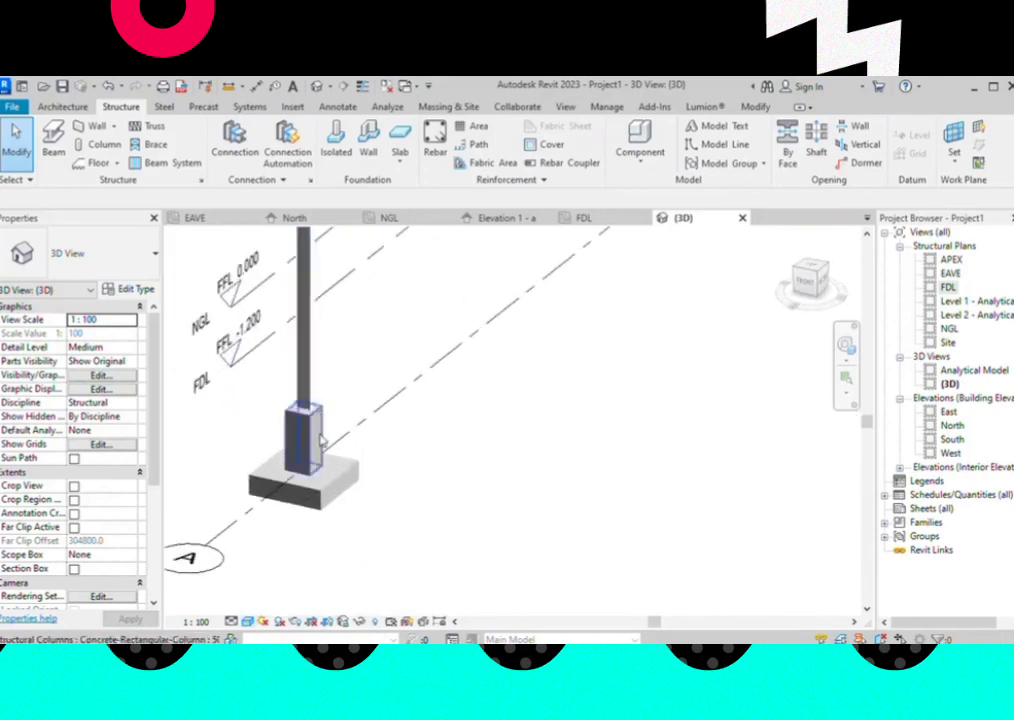
scroll(303, 400, up, 2)
scroll(298, 408, up, 2)
scroll(292, 418, up, 1)
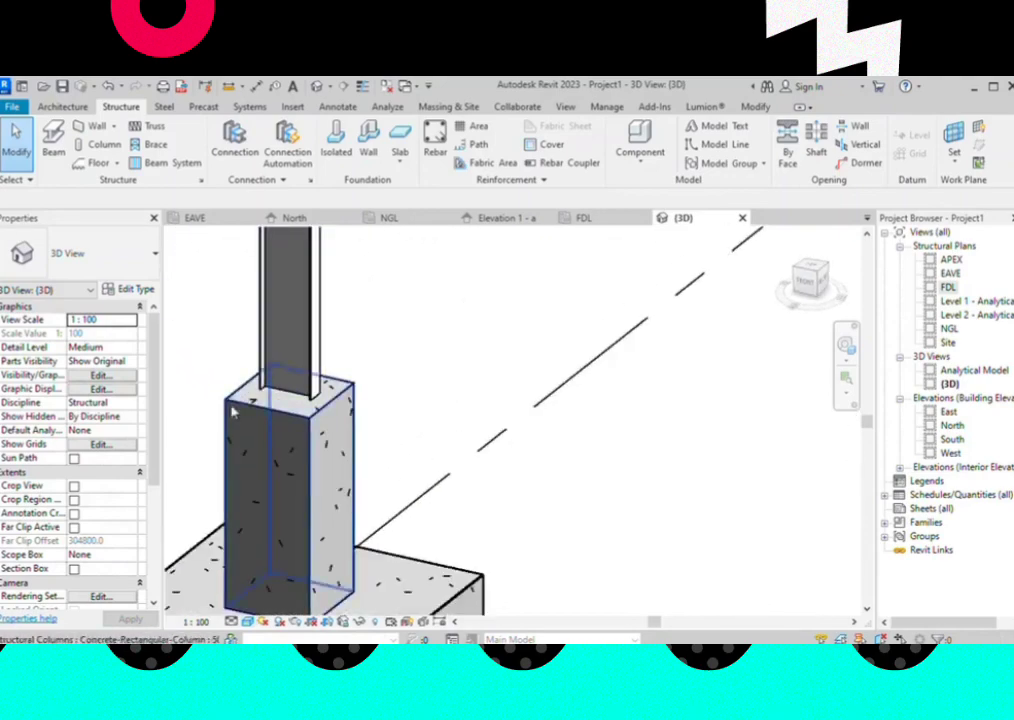
scroll(330, 390, down, 3)
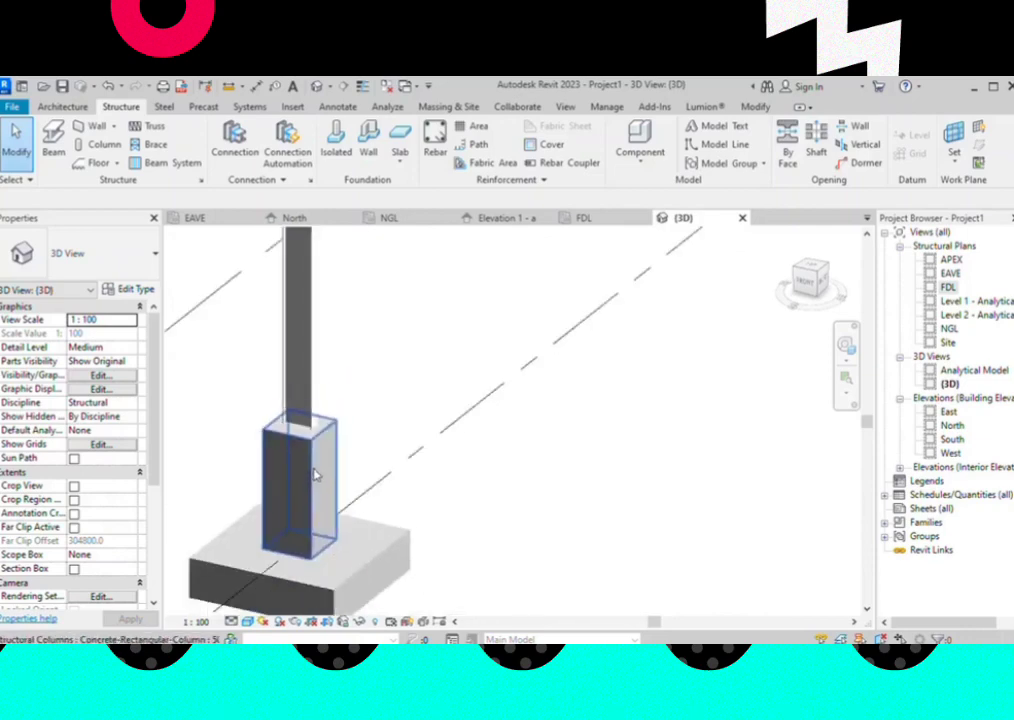
scroll(305, 383, down, 1)
scroll(312, 370, up, 2)
scroll(316, 385, up, 1)
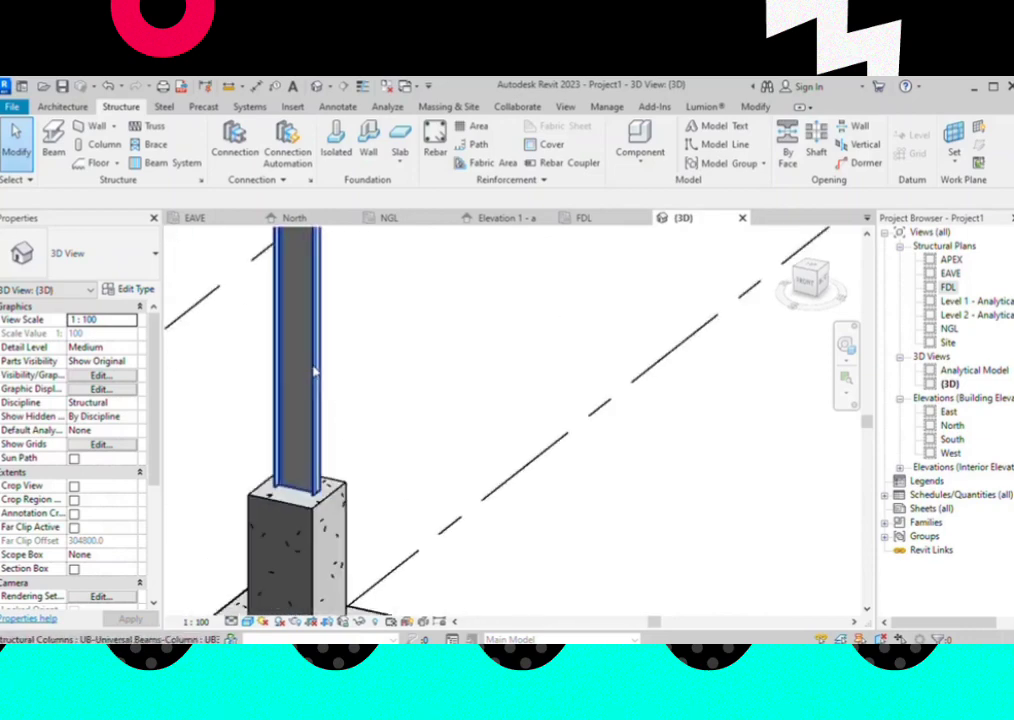
scroll(330, 470, up, 1)
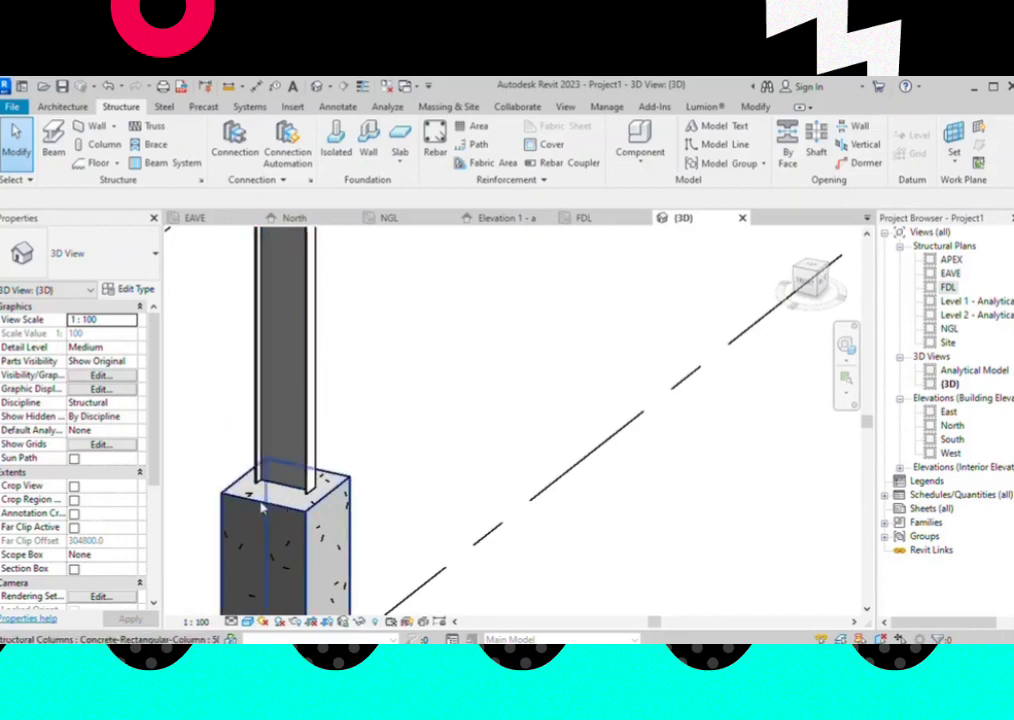
shift+middle_drag(341, 485, 390, 521)
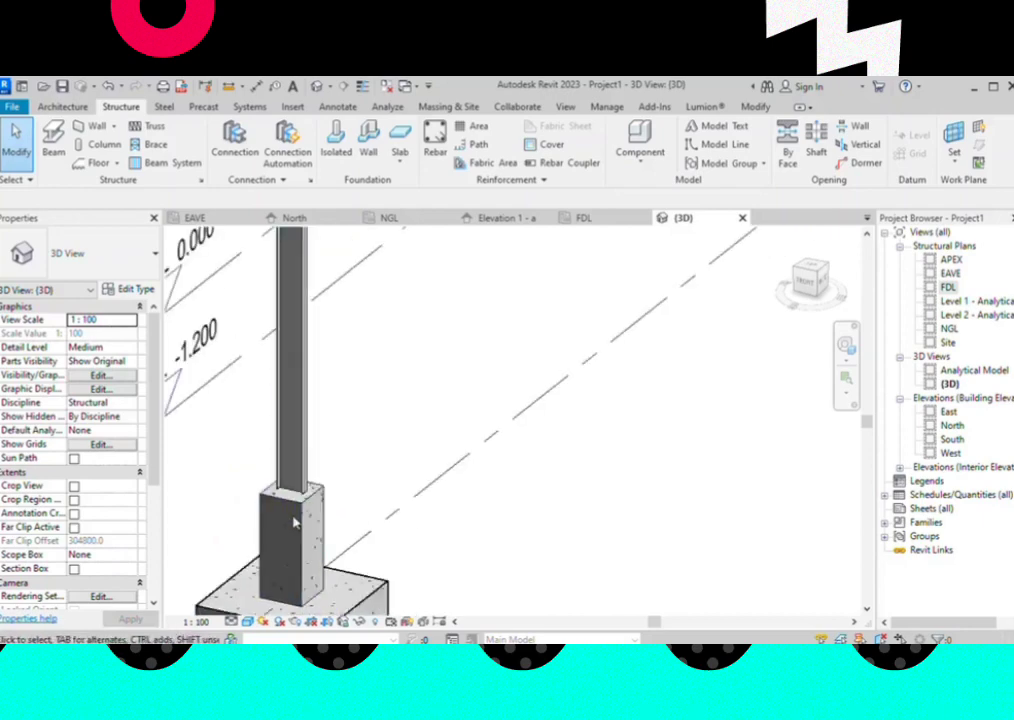
mouse_move(301, 527)
shift+middle_down()
mouse_move(353, 475)
mouse_move(309, 503)
shift+middle_up()
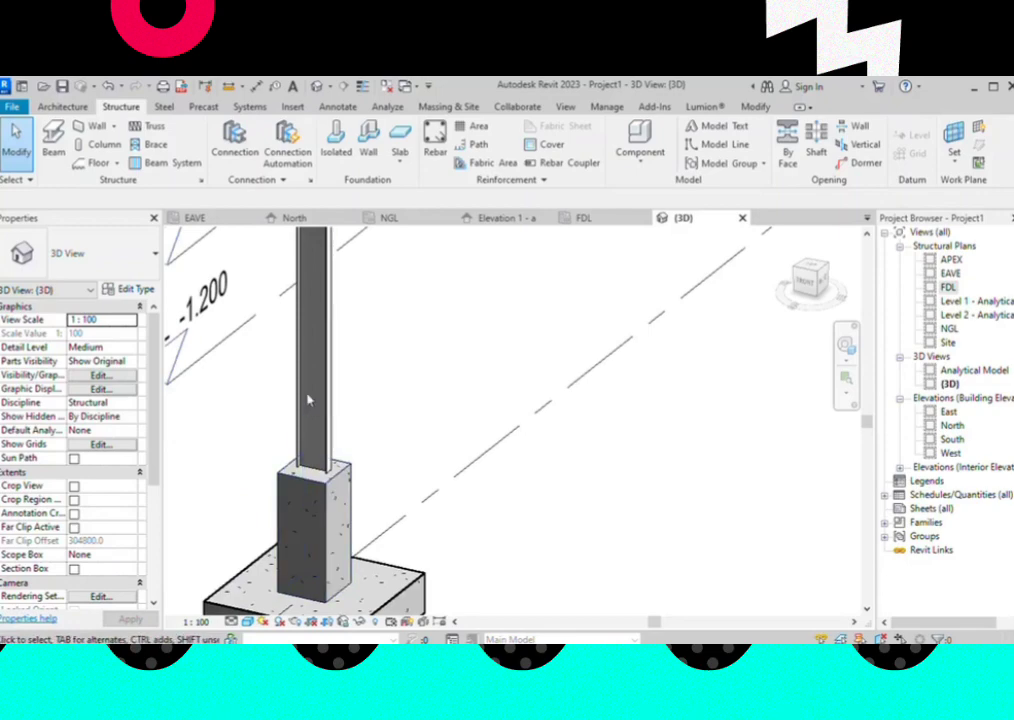
Add a Generic Connection between the pedestal and UB column, then open connection settings
click(324, 526)
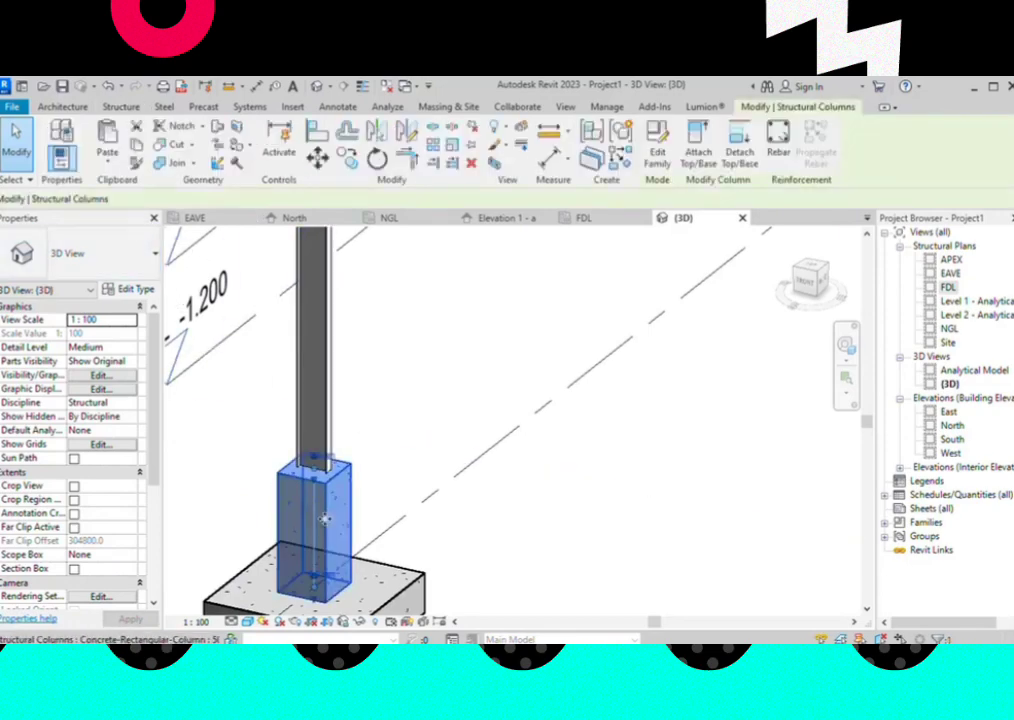
ctrl+click(330, 427)
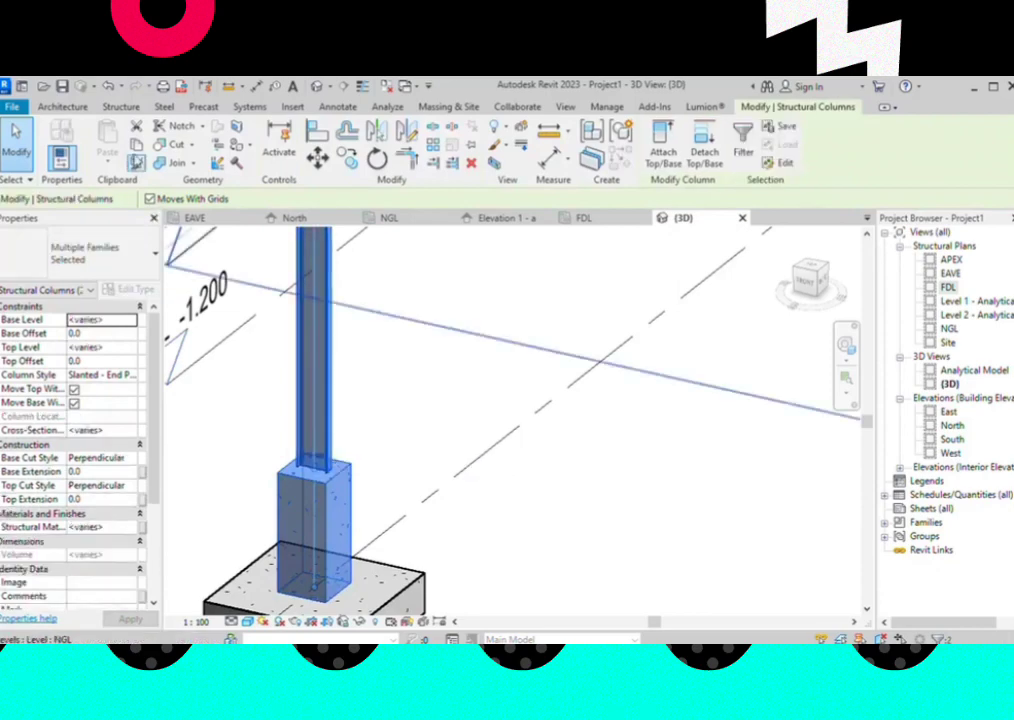
click(124, 108)
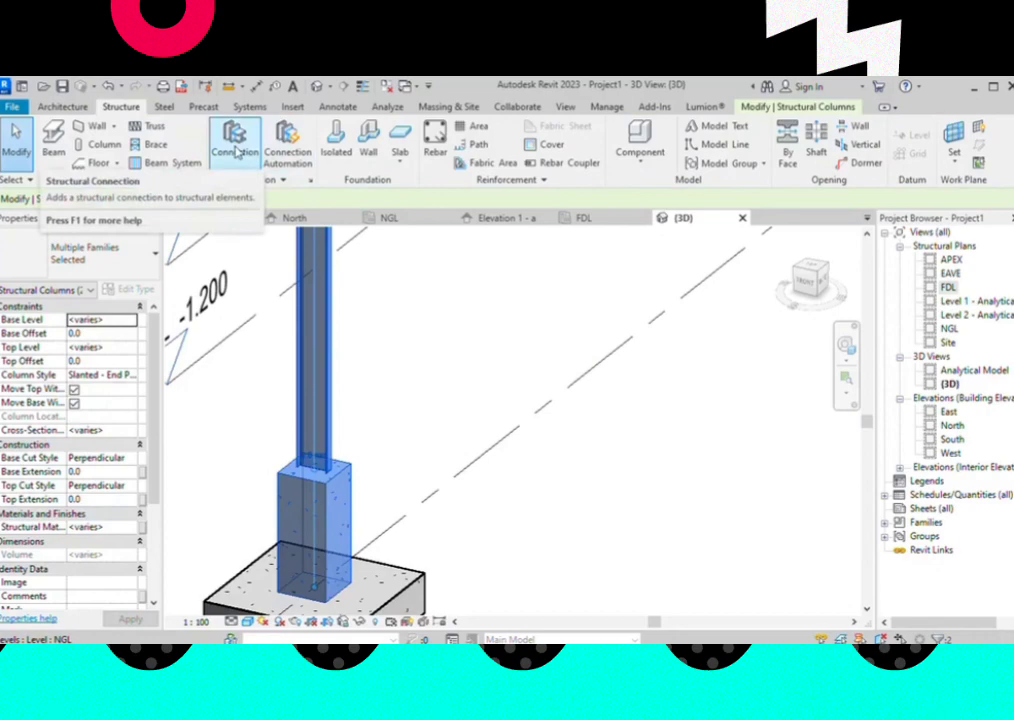
click(236, 150)
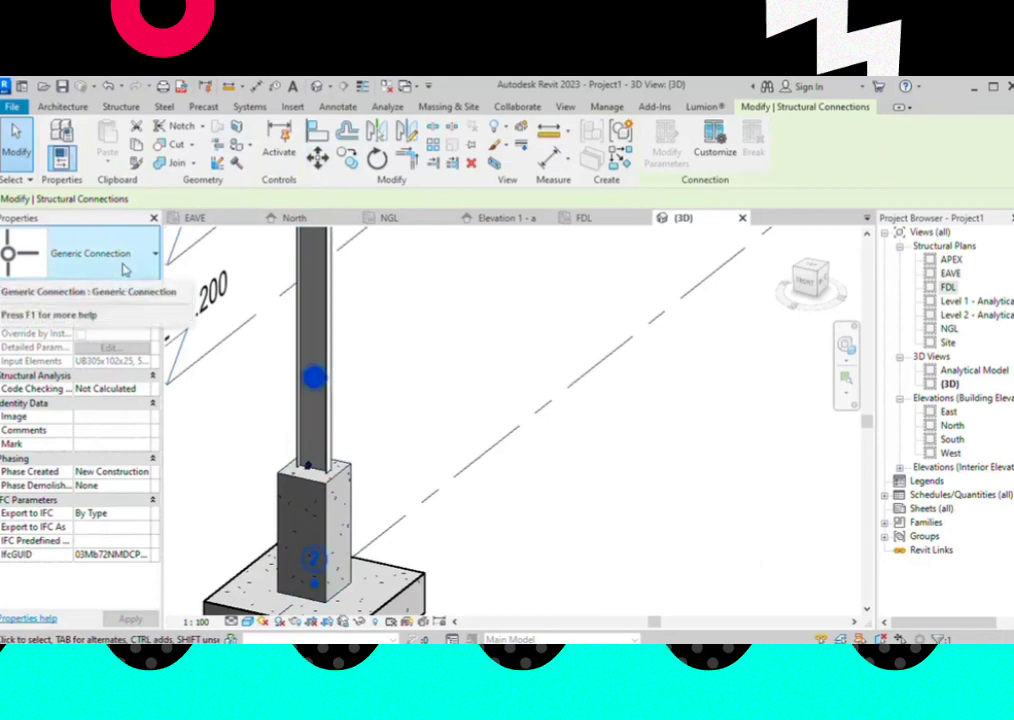
click(133, 109)
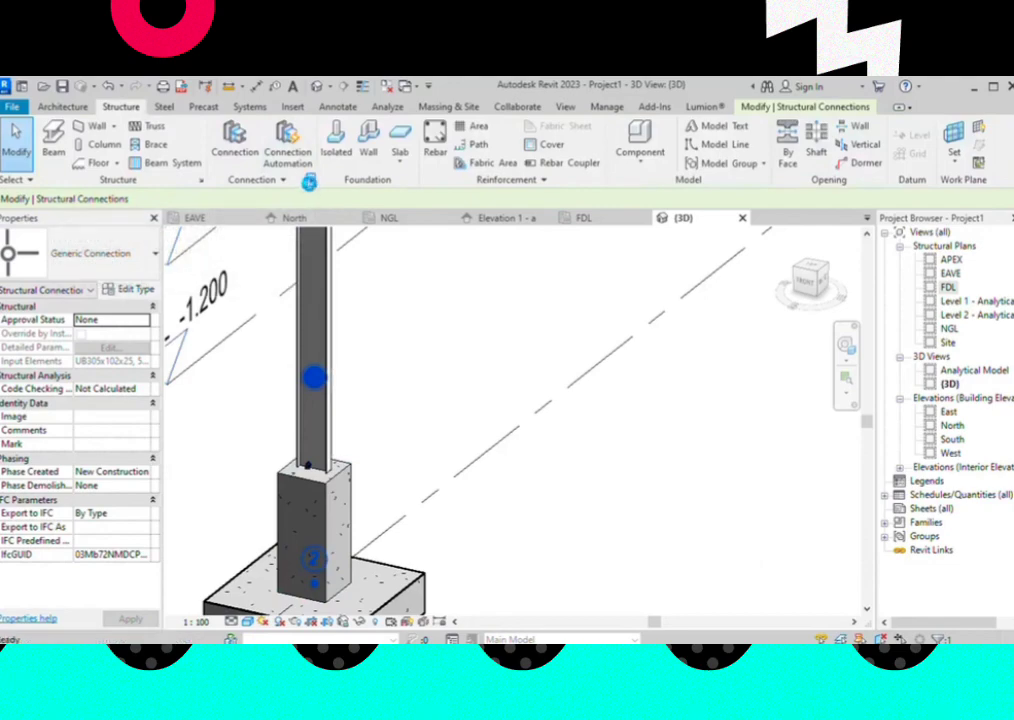
click(312, 183)
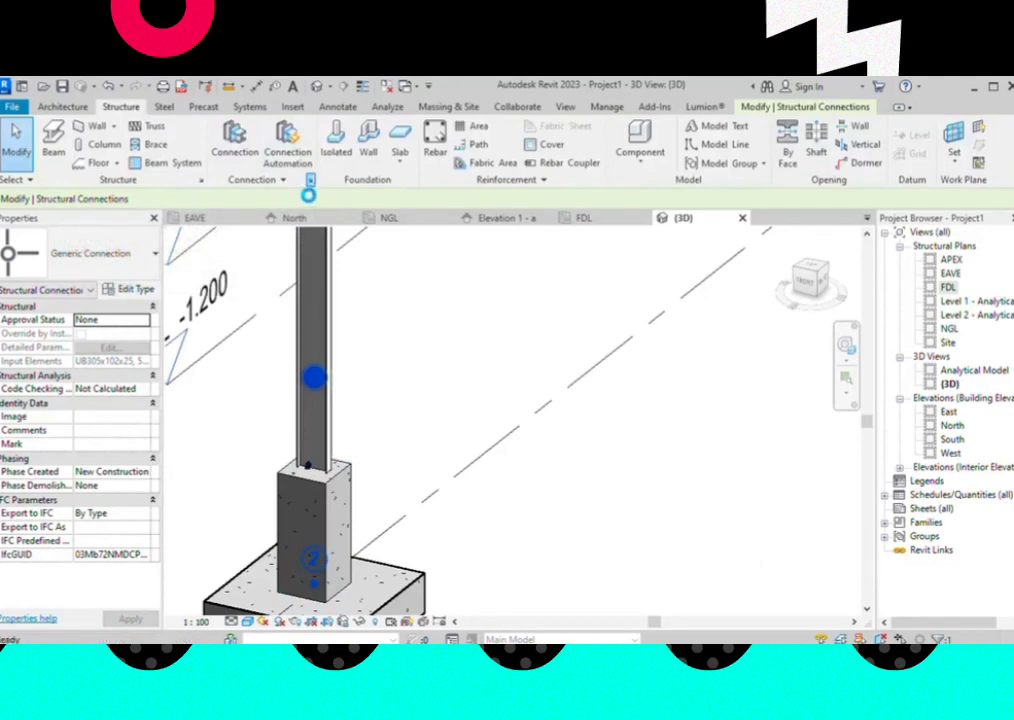
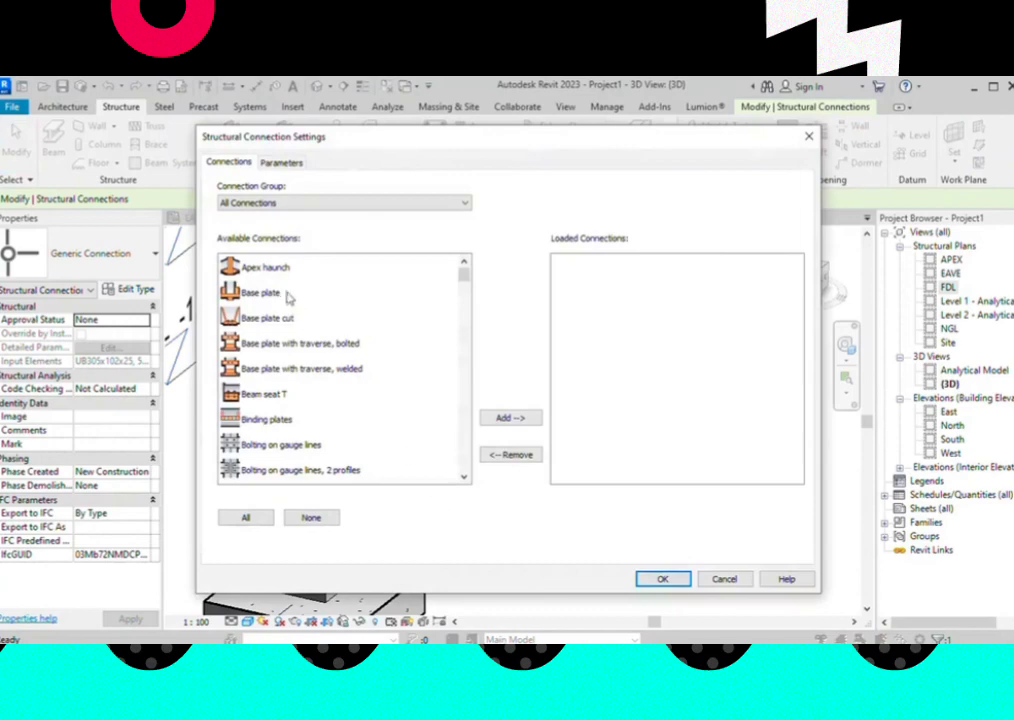
Add Base plate from Available Connections to the project's loaded connections and confirm the settings
scroll(398, 358, down, 1)
scroll(398, 360, down, 1)
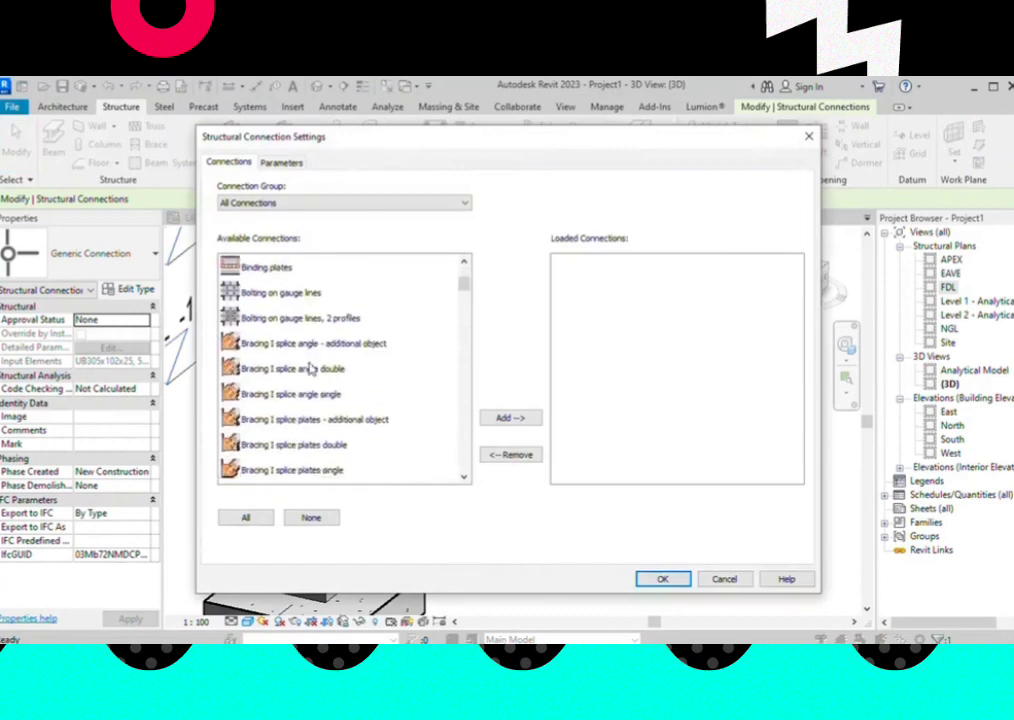
scroll(350, 368, up, 2)
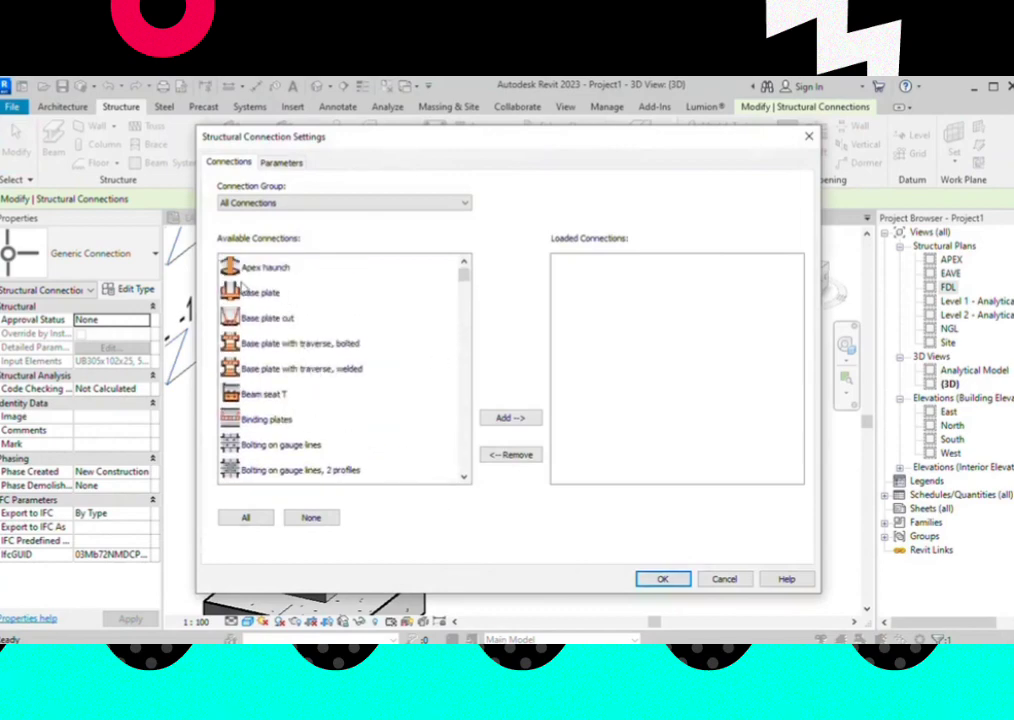
click(260, 299)
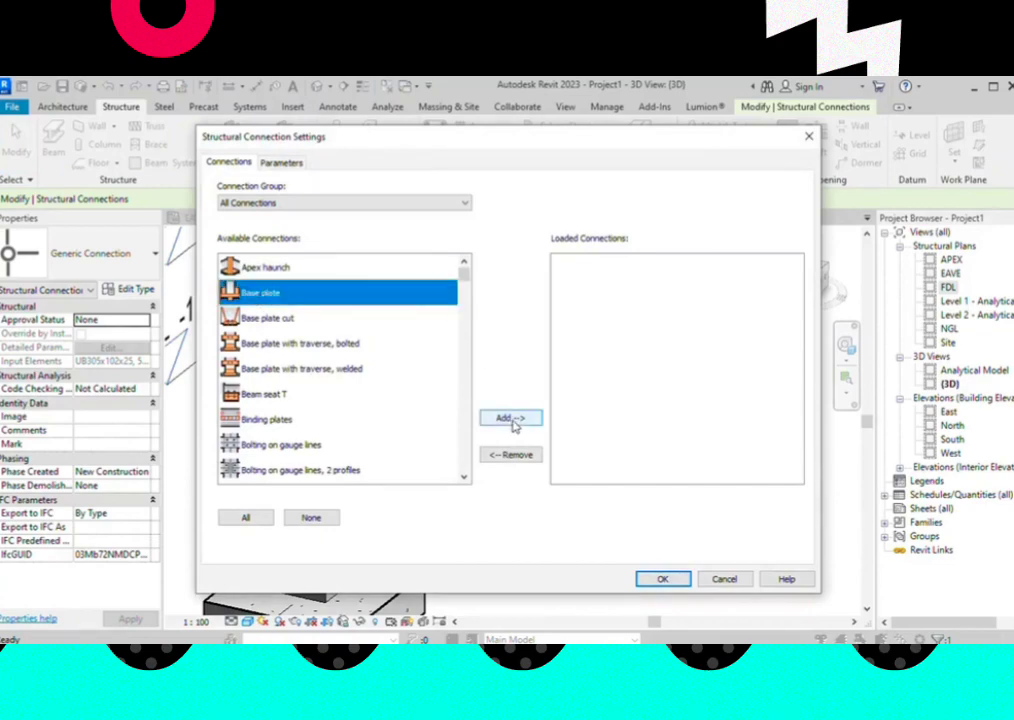
scroll(315, 301, down, 2)
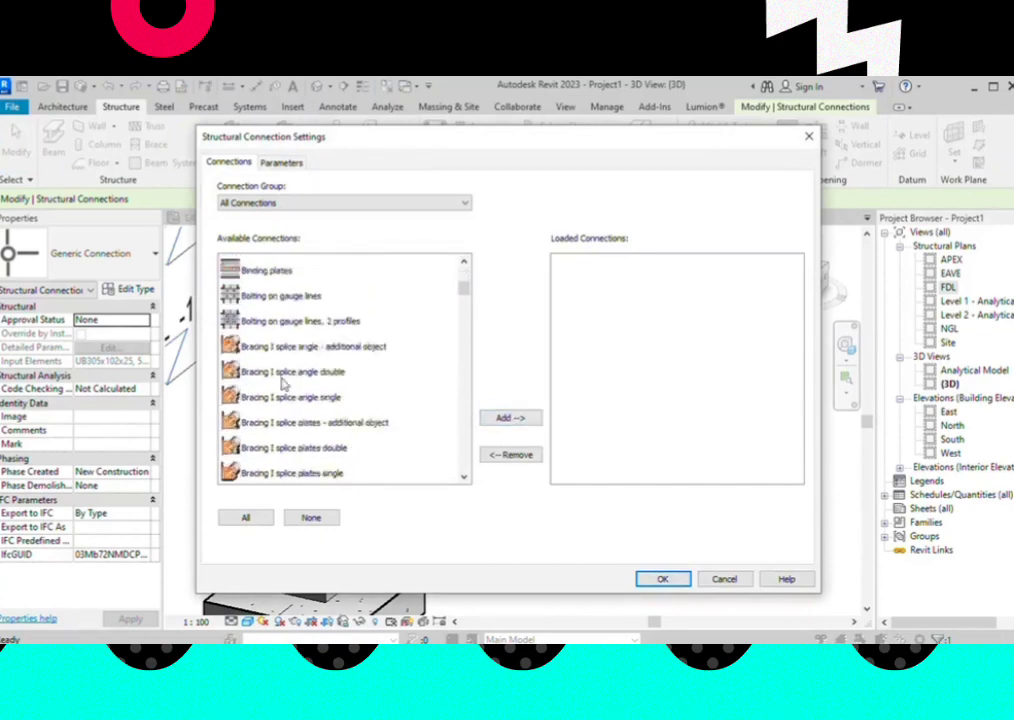
scroll(300, 370, down, 3)
scroll(294, 389, down, 3)
scroll(294, 340, down, 3)
scroll(290, 385, up, 1)
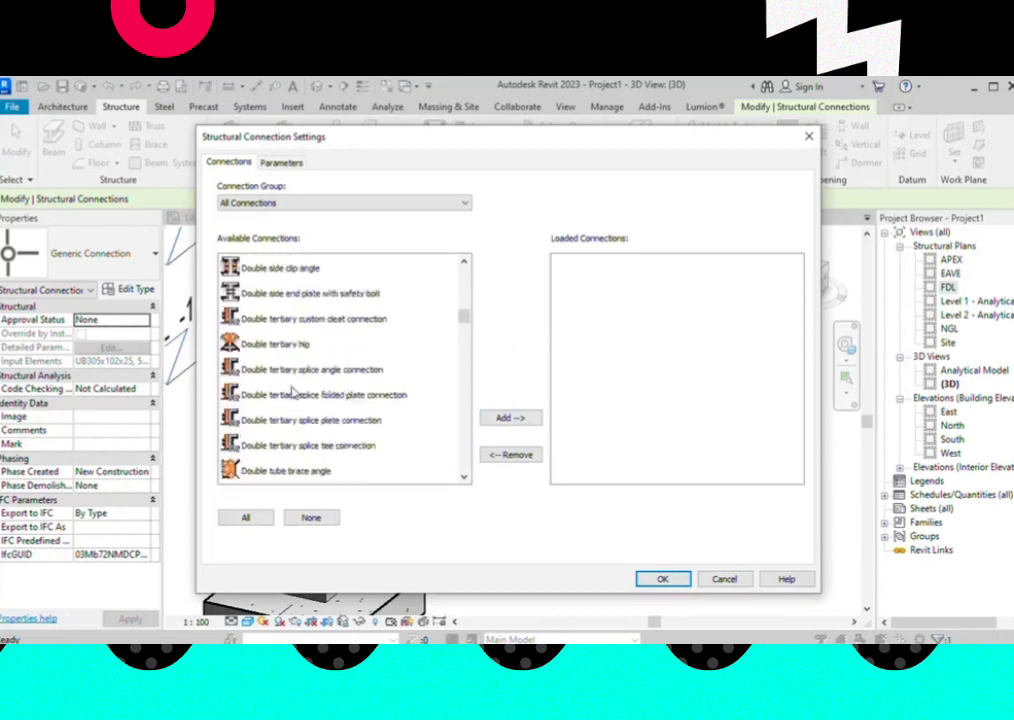
scroll(270, 280, up, 1)
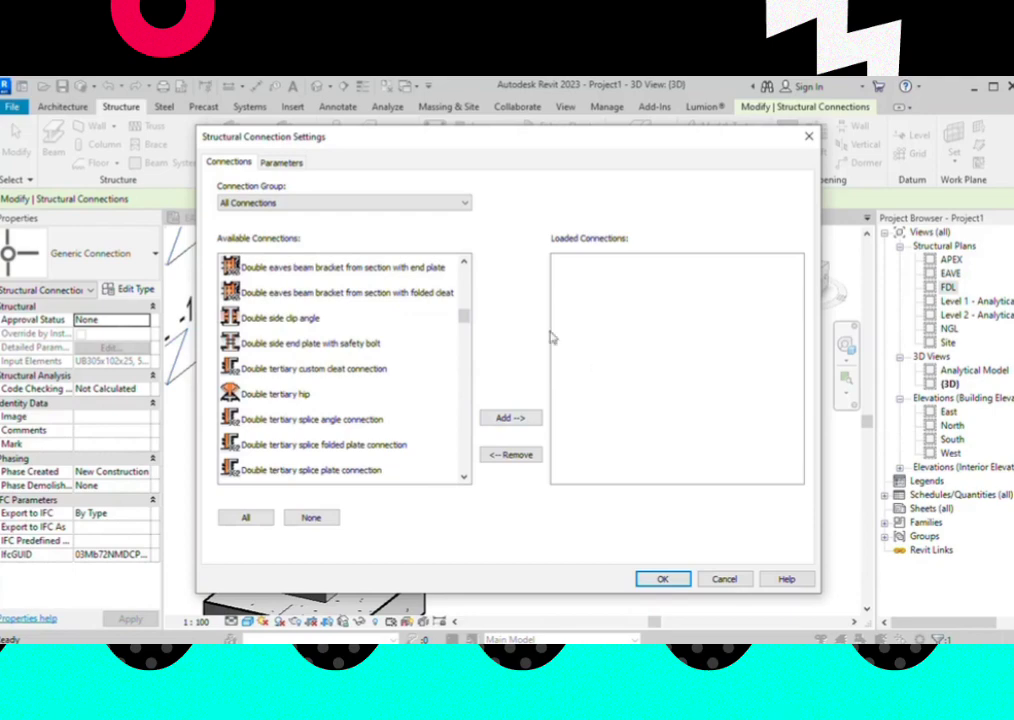
scroll(317, 340, up, 3)
scroll(317, 340, up, 1)
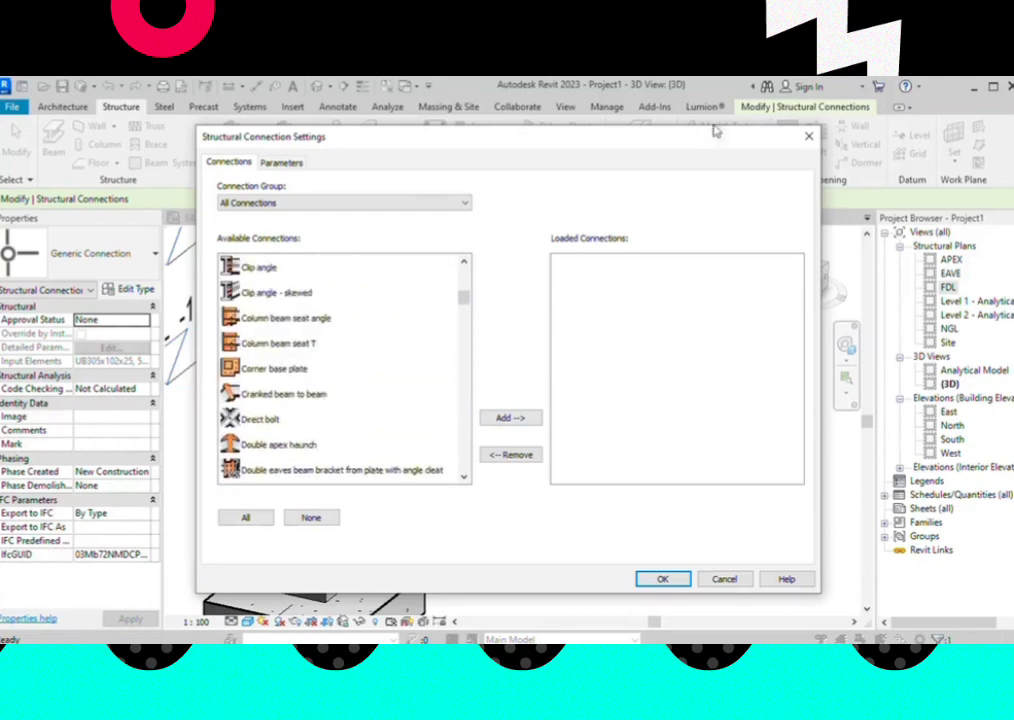
scroll(288, 342, up, 4)
scroll(288, 342, up, 2)
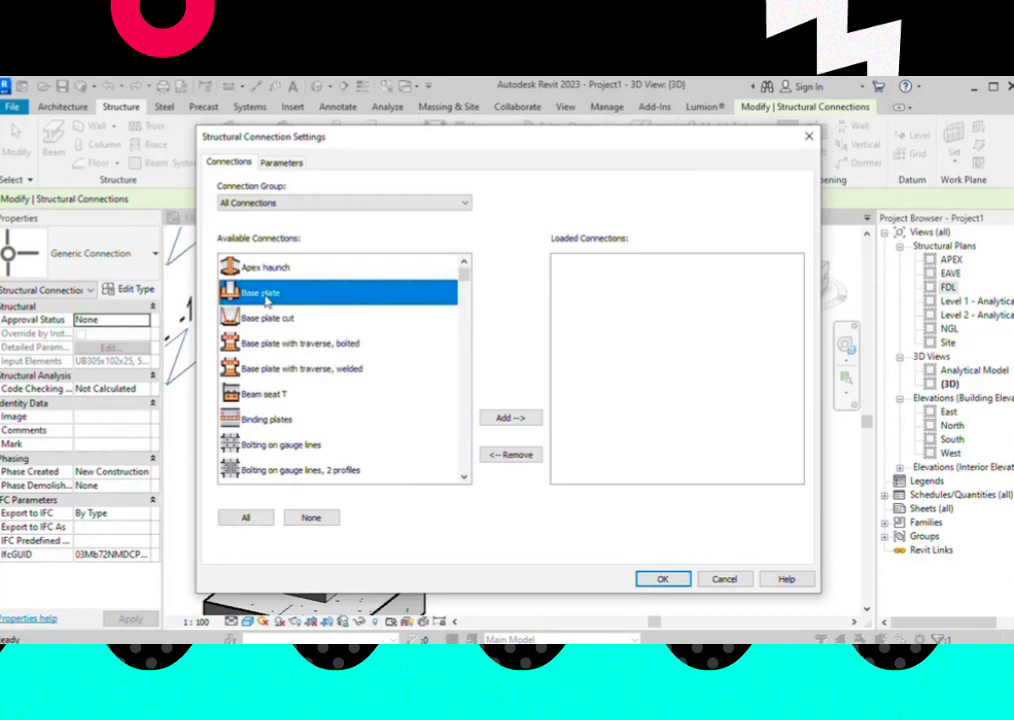
click(509, 418)
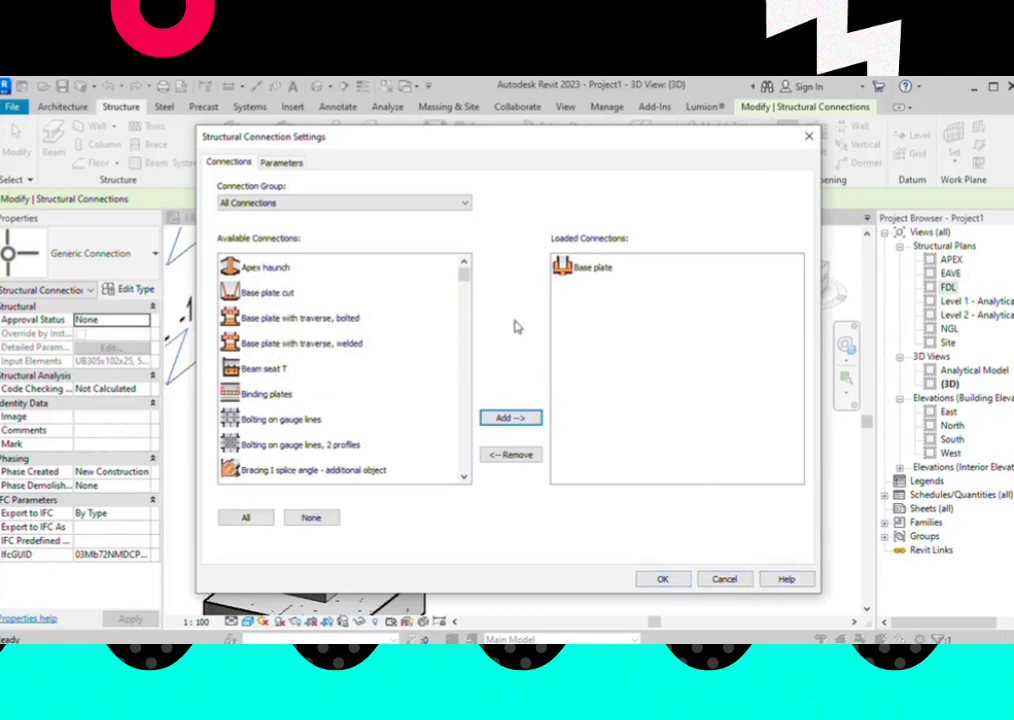
click(677, 584)
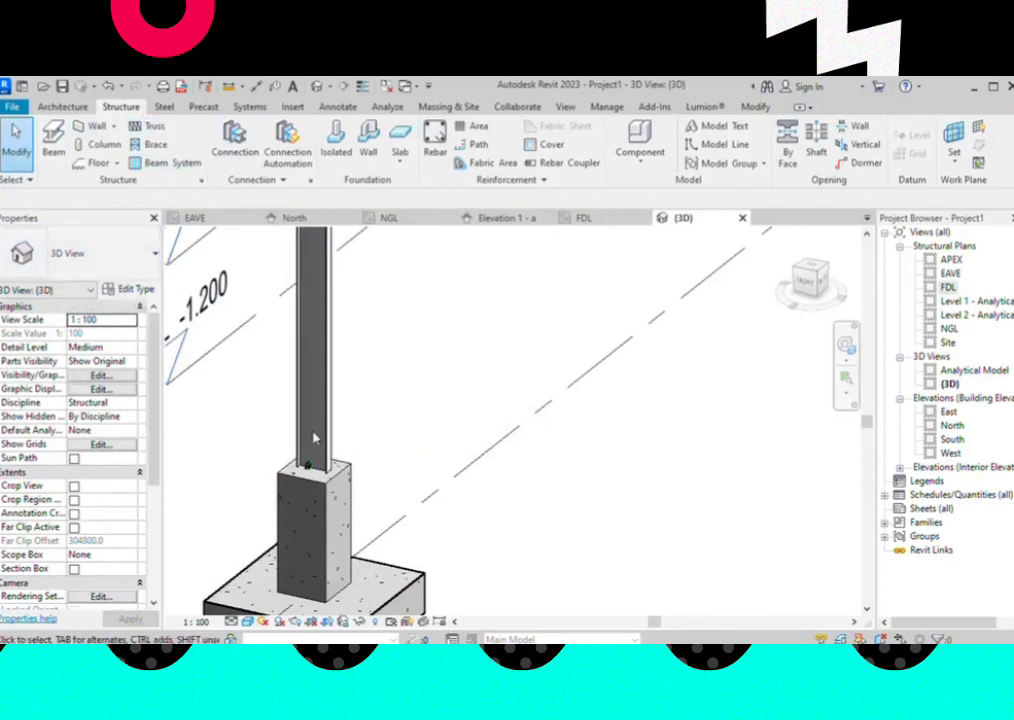
Cancel the structural connection placement without choosing a connection type
click(234, 140)
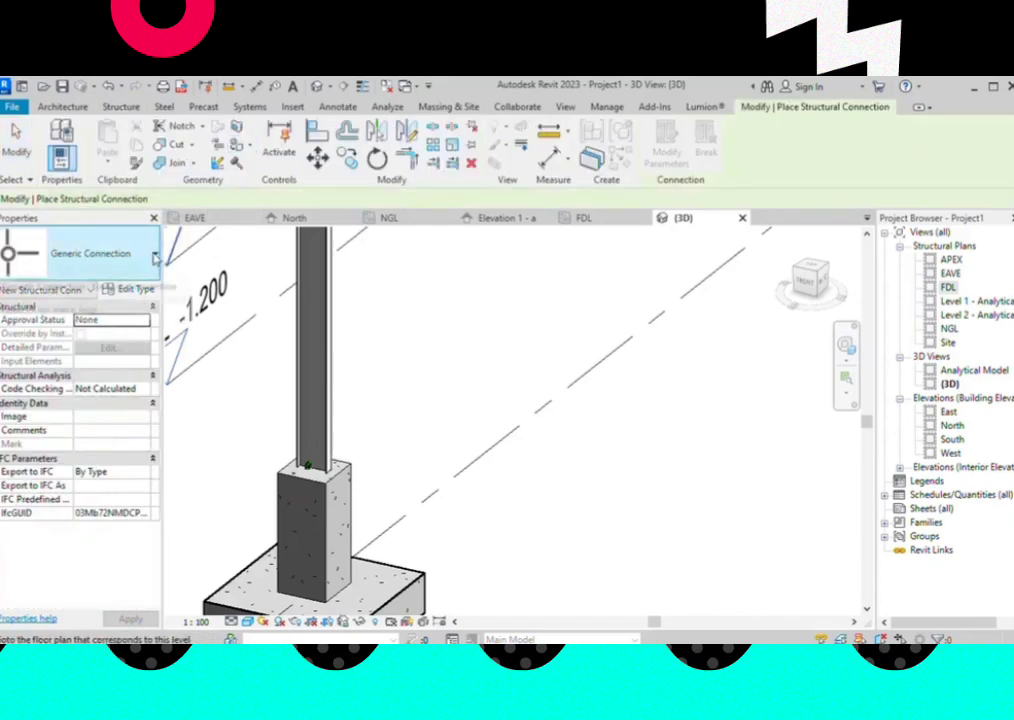
click(100, 253)
click(41, 262)
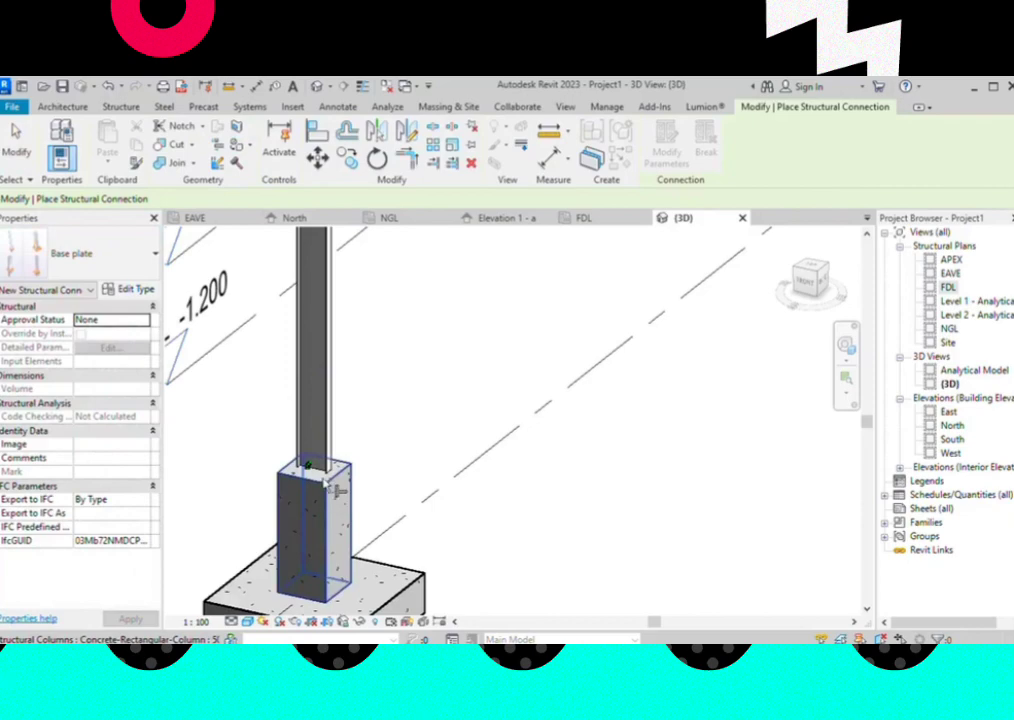
right_click(362, 363)
click(404, 390)
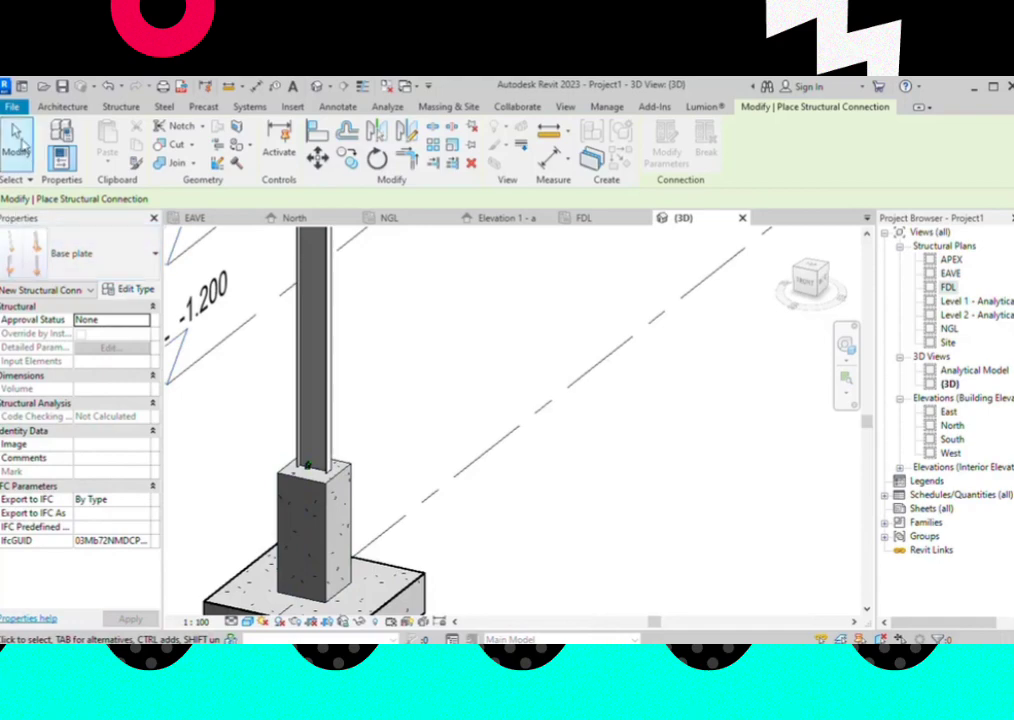
click(16, 142)
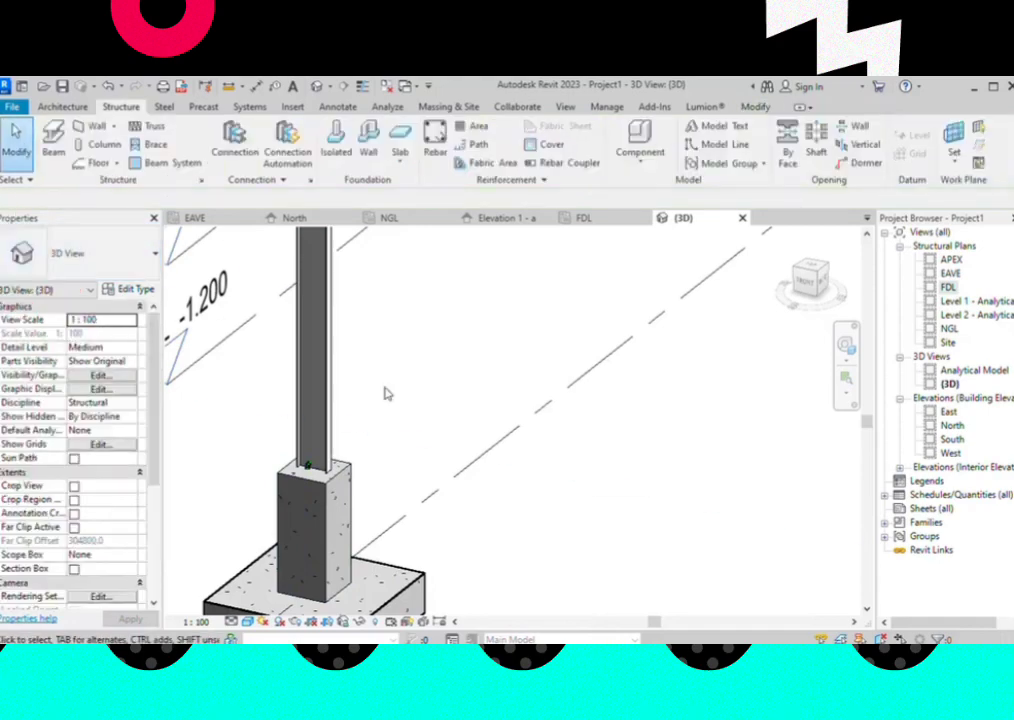
Set the 3D view to Fine detail and delete the stray generic connection at the column top
click(231, 621)
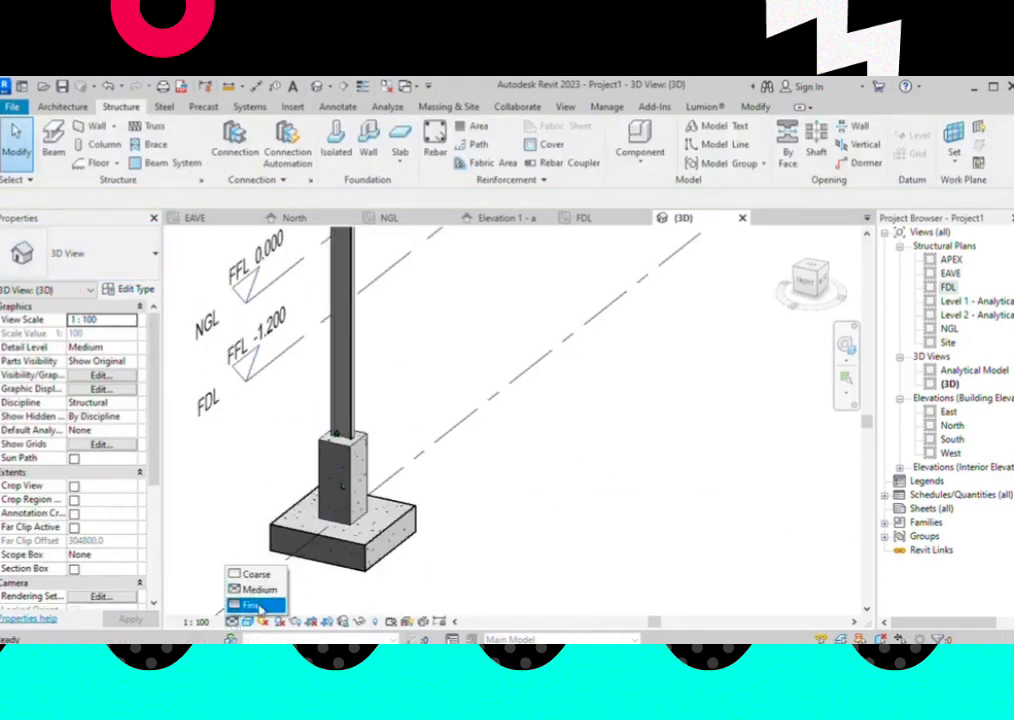
click(252, 605)
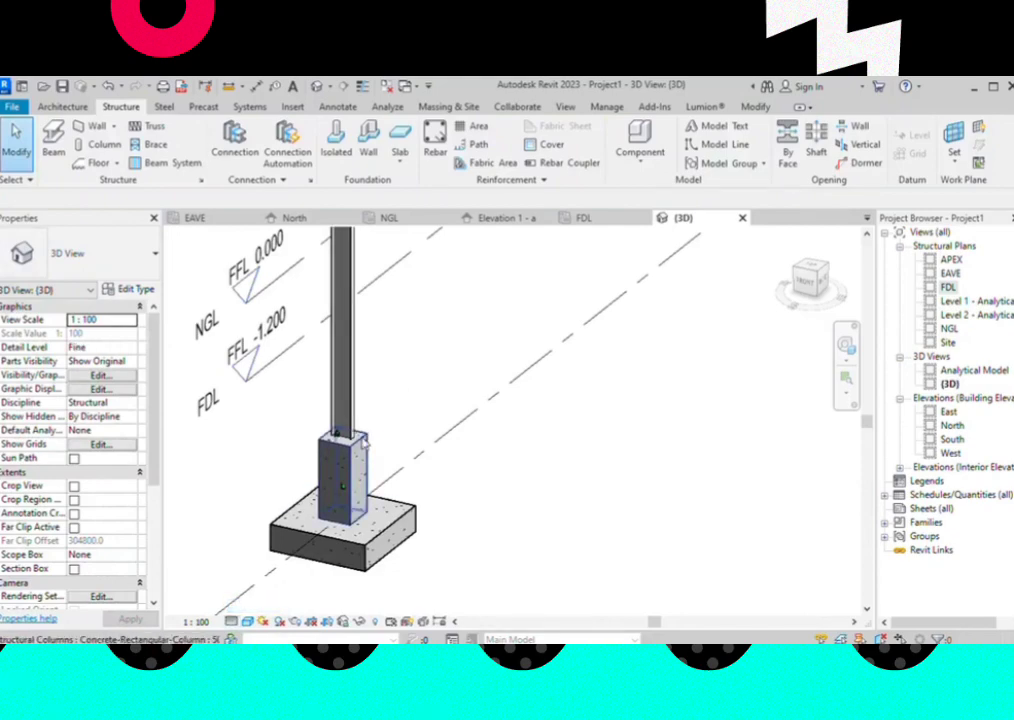
scroll(338, 435, up, 3)
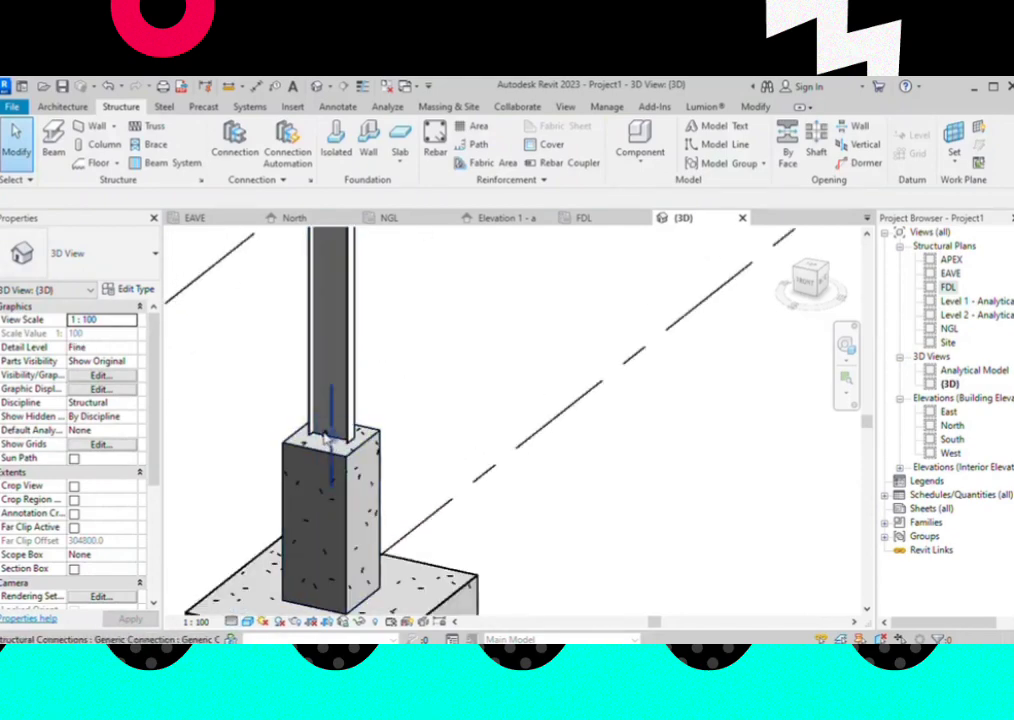
click(325, 437)
right_click(325, 437)
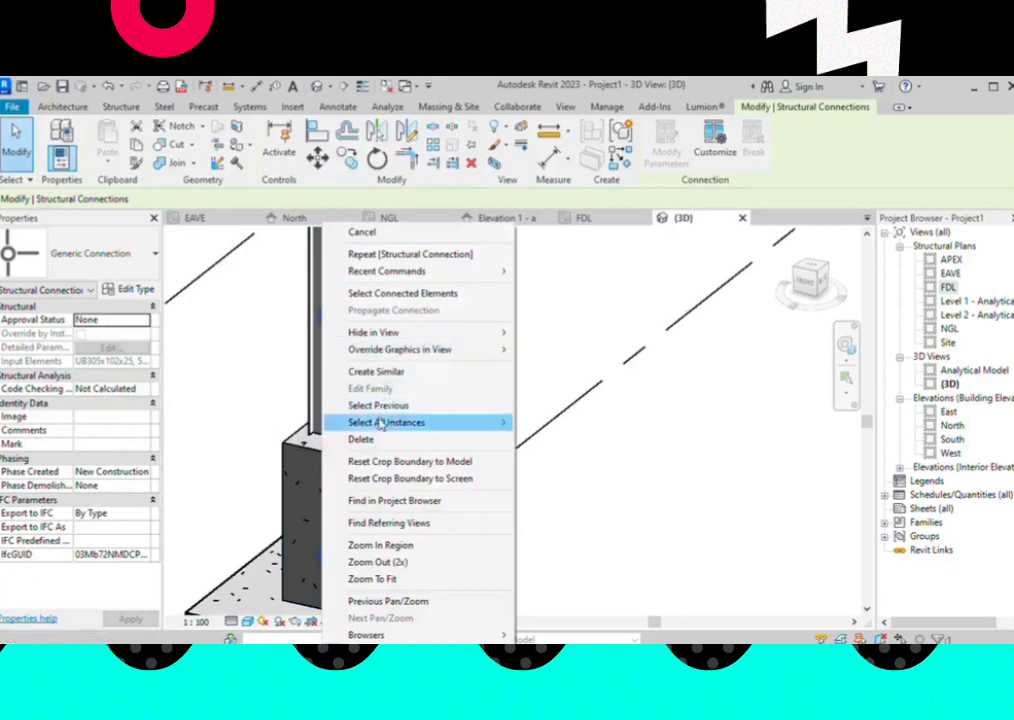
click(355, 439)
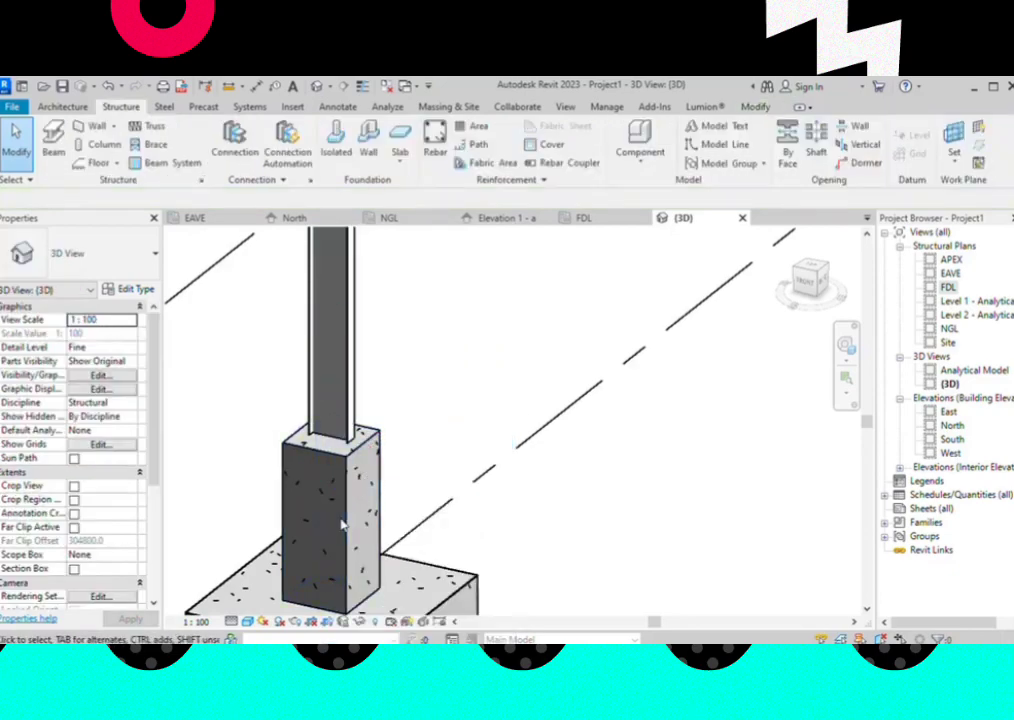
Place a Base plate connection on the concrete pedestal and steel column, dismissing the ignored-cuts warning
click(344, 485)
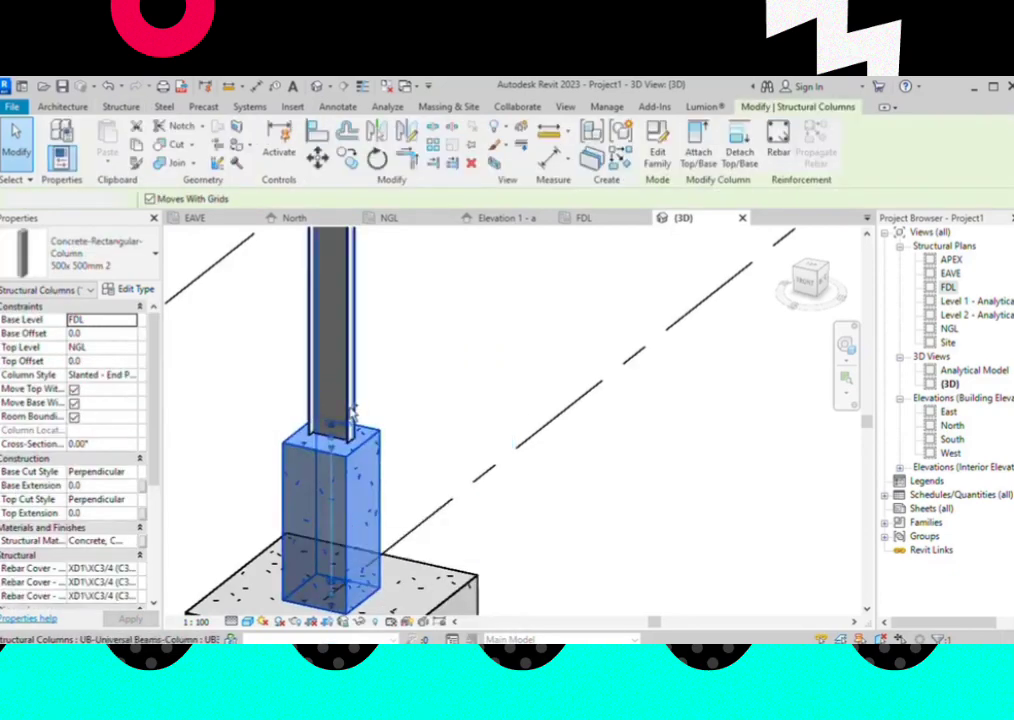
ctrl+click(352, 413)
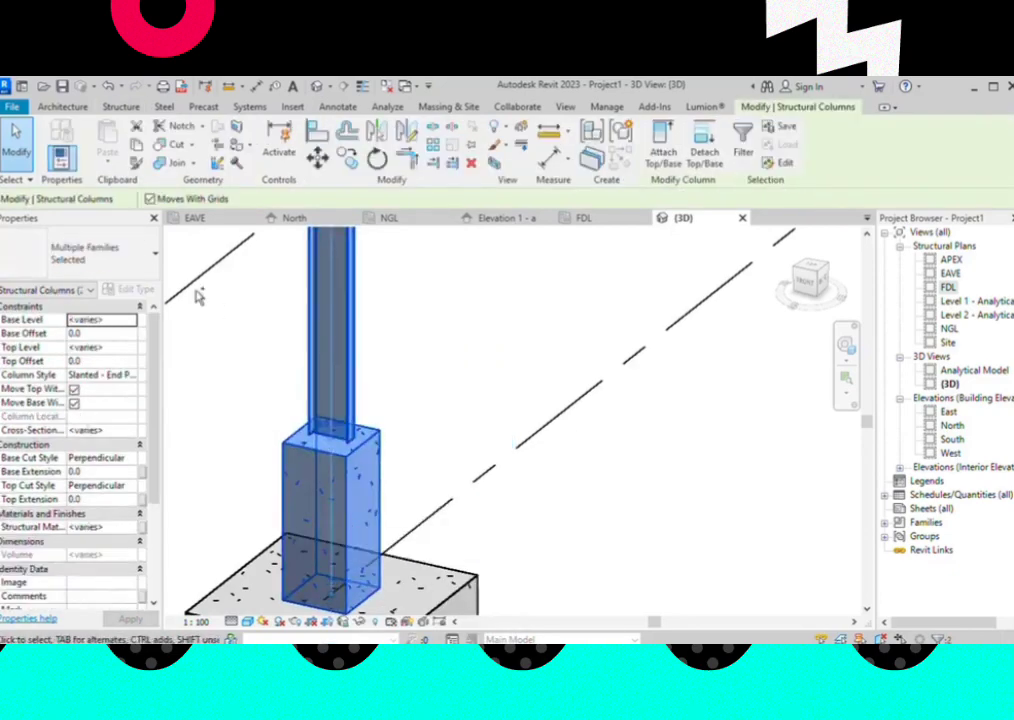
click(137, 109)
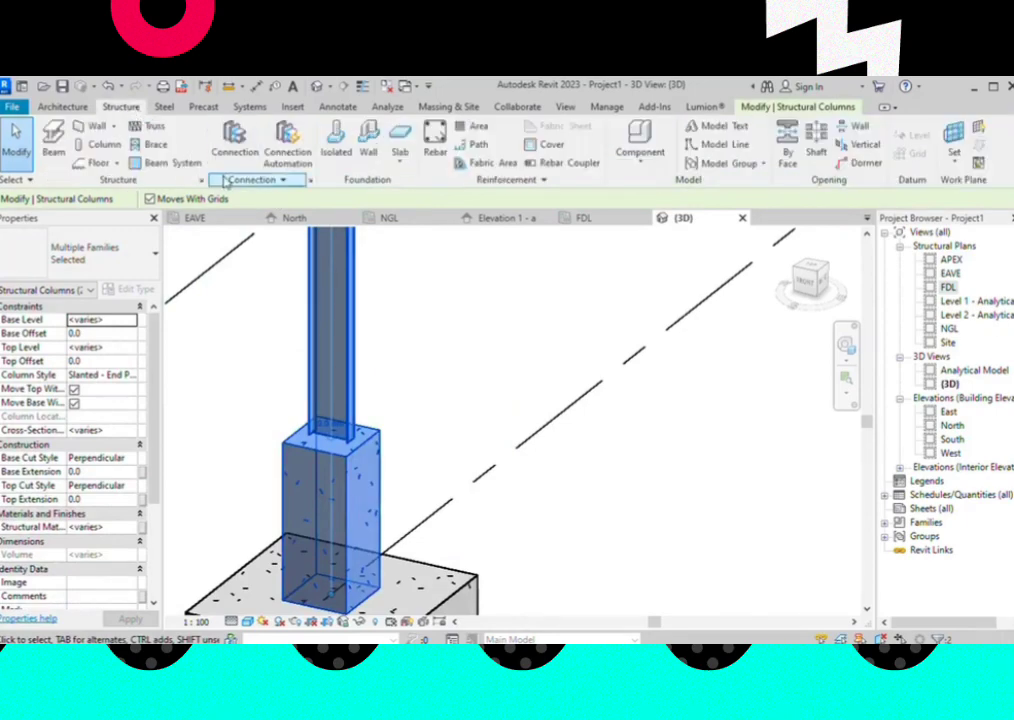
click(236, 146)
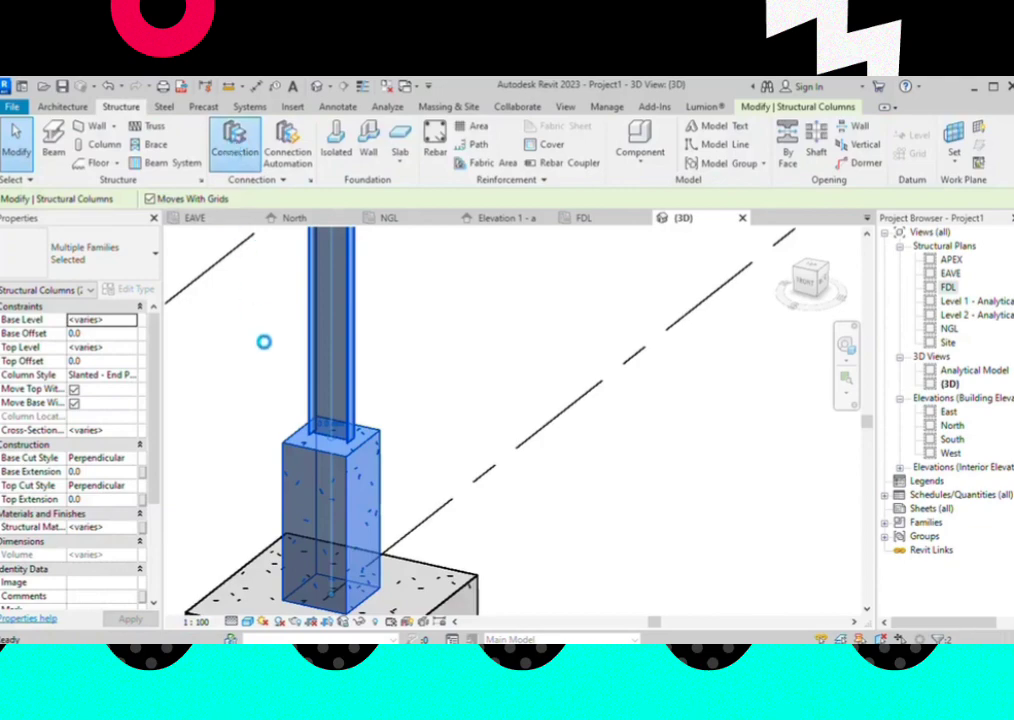
click(300, 389)
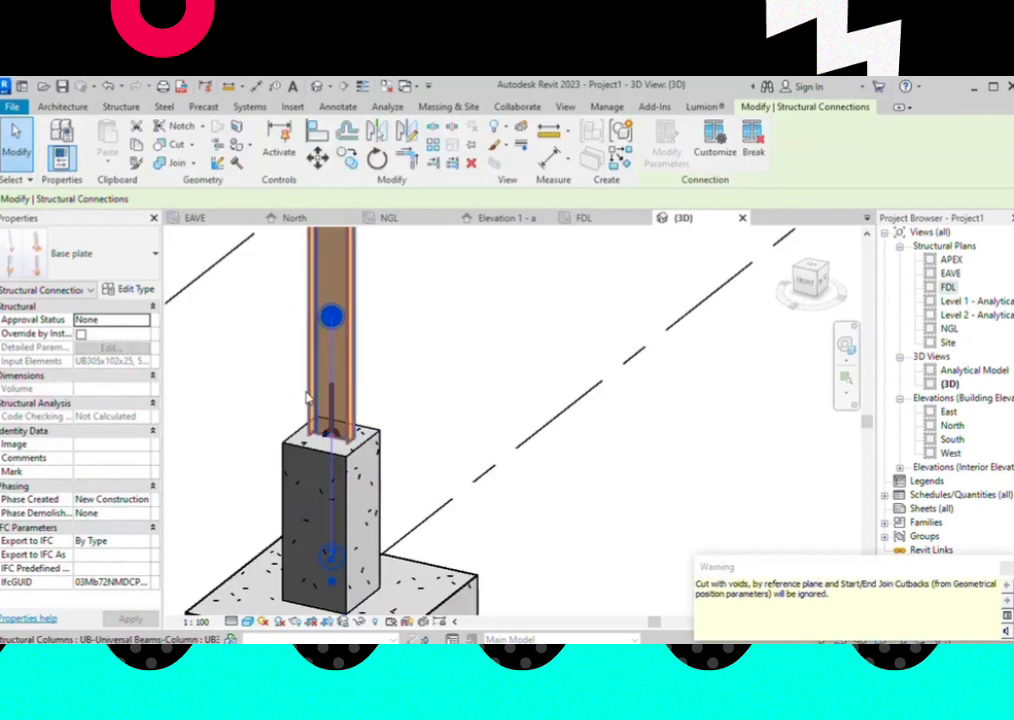
click(156, 259)
click(54, 341)
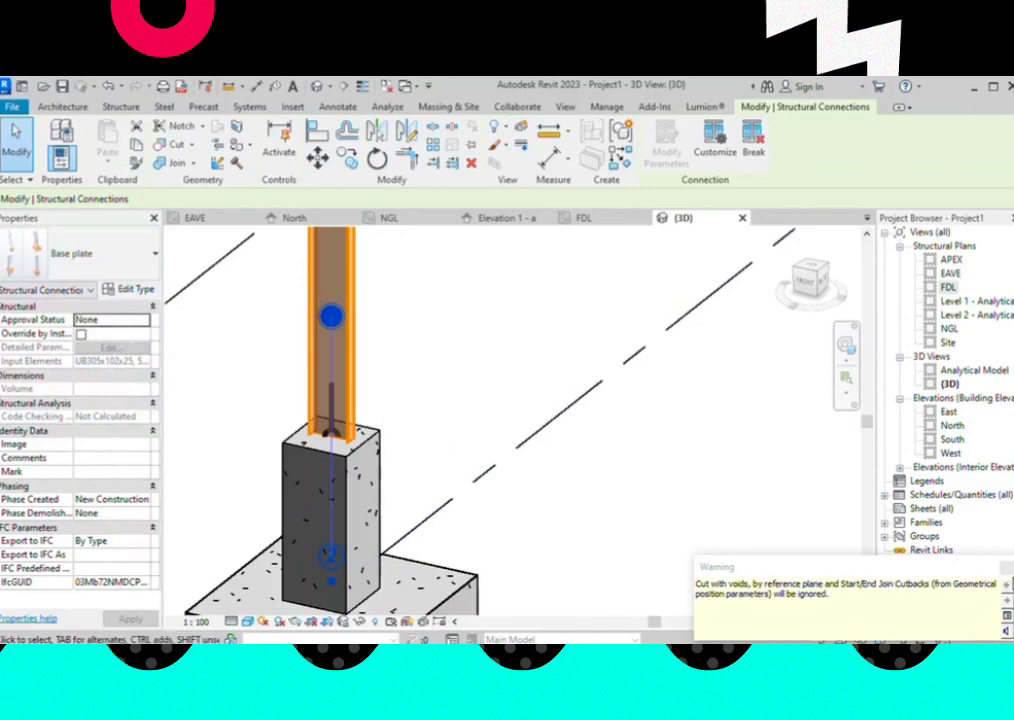
click(1006, 569)
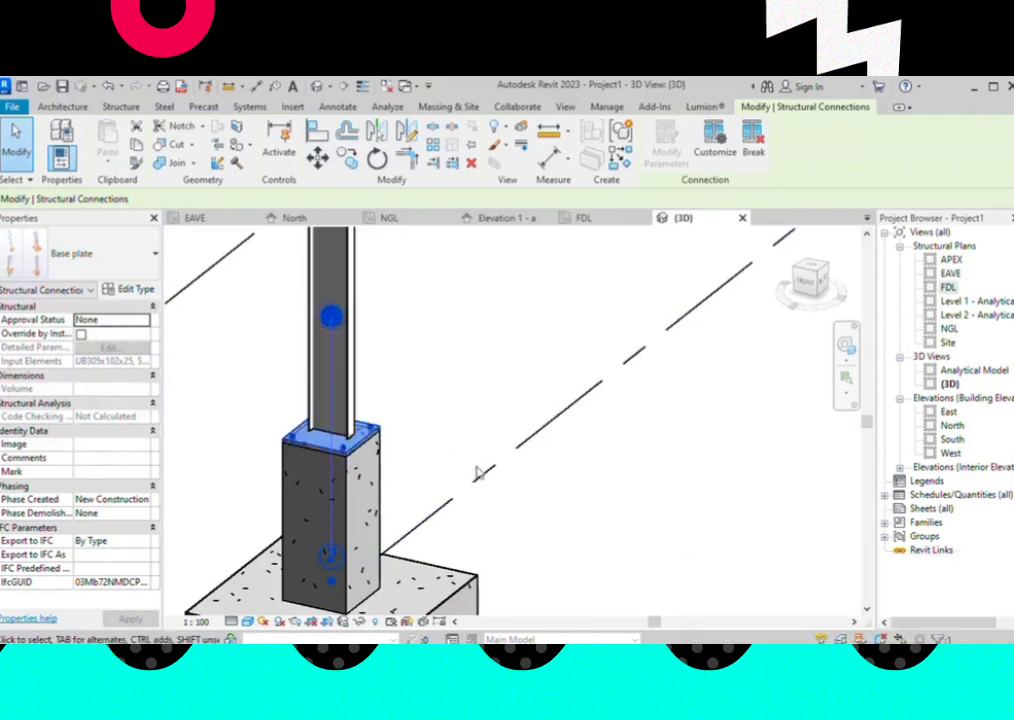
Zoom in and select the newly placed base plate
scroll(312, 455, up, 5)
click(513, 458)
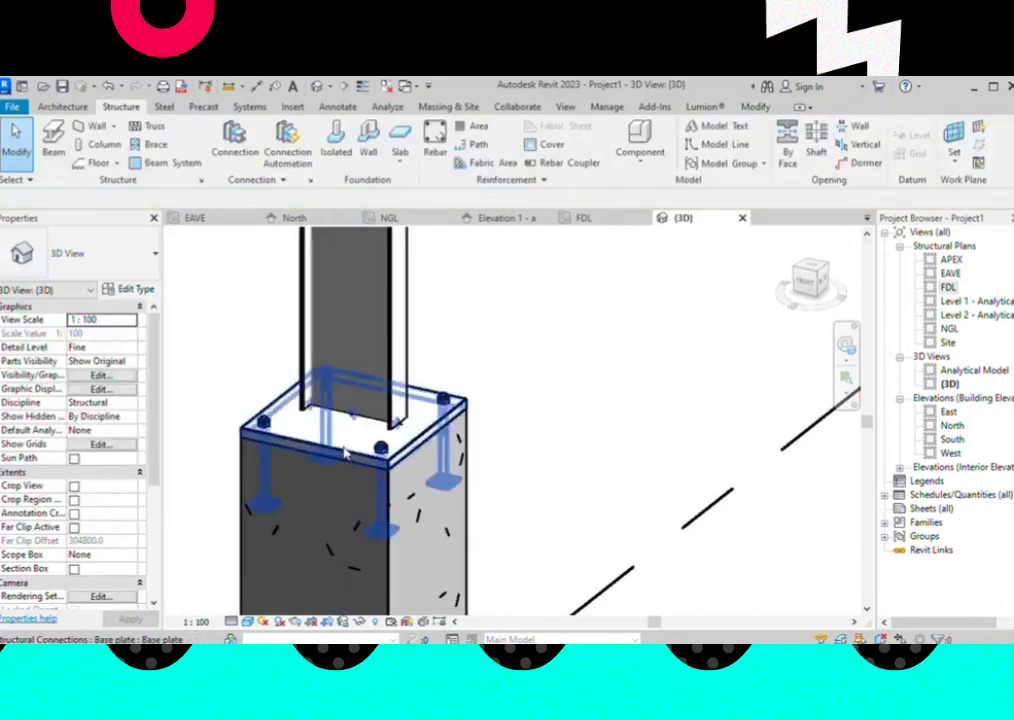
scroll(255, 453, up, 2)
scroll(375, 458, down, 3)
scroll(378, 460, up, 2)
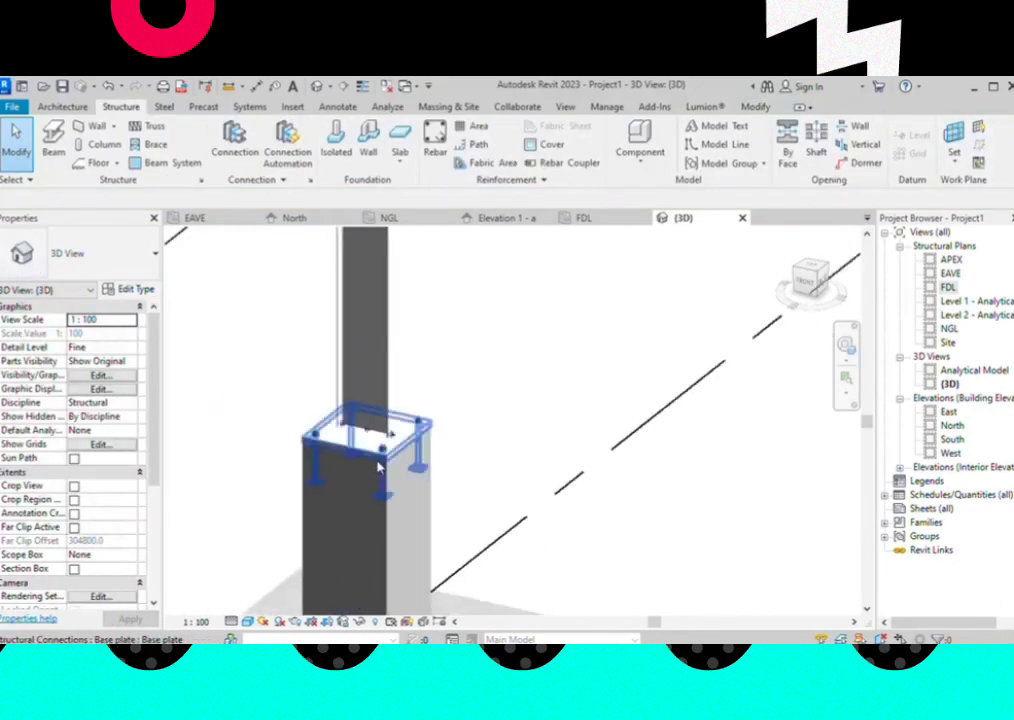
scroll(380, 462, up, 1)
click(383, 465)
scroll(342, 455, down, 2)
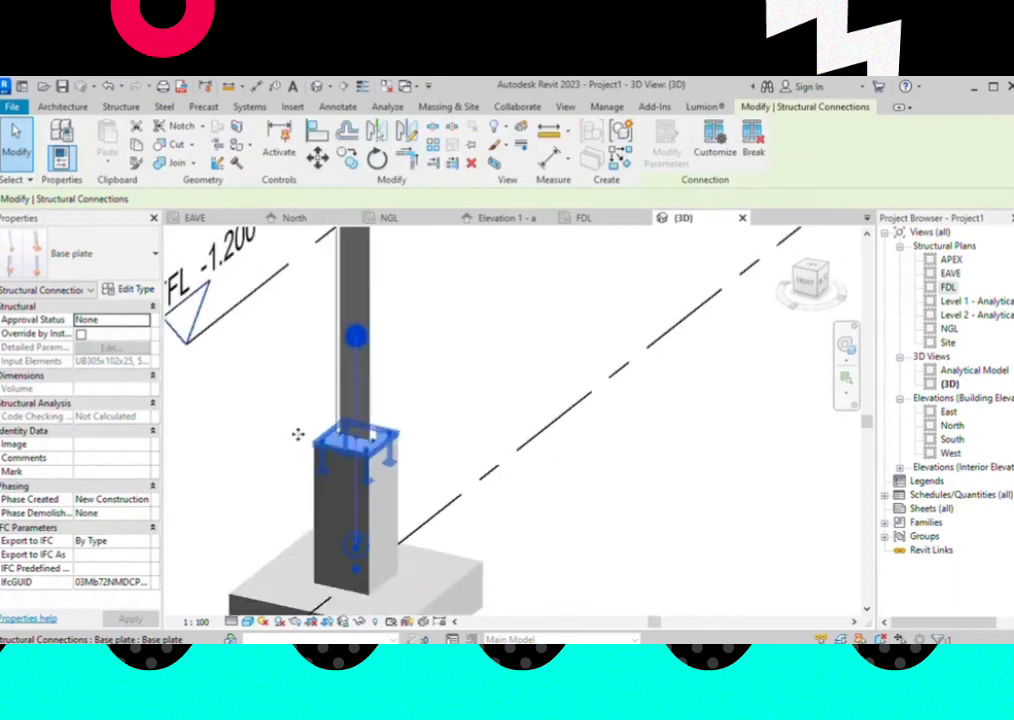
Edit the Base plate connection type, changing plate thickness from 30 to 20, and show Base plate dimensions
click(143, 292)
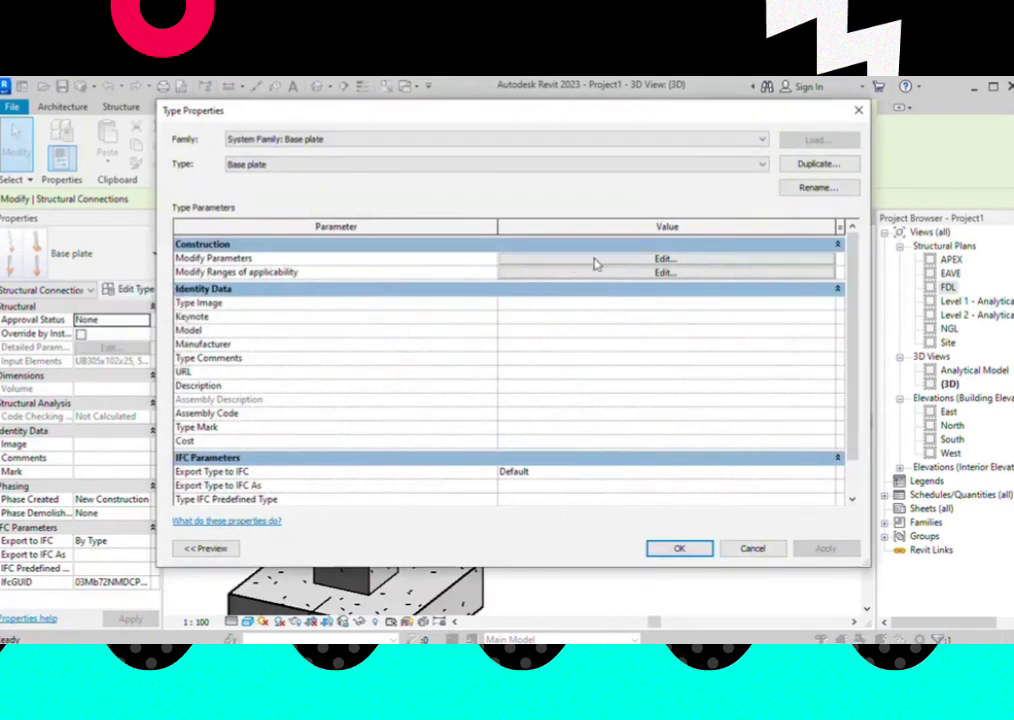
click(664, 259)
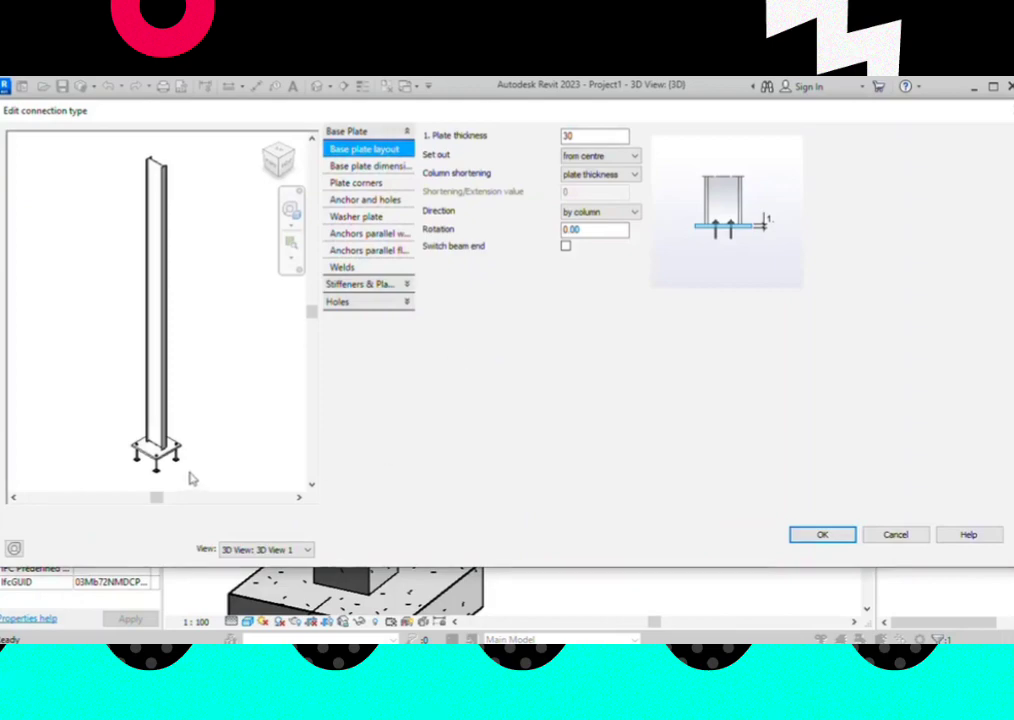
scroll(170, 482, up, 1)
scroll(163, 464, up, 2)
scroll(163, 459, up, 2)
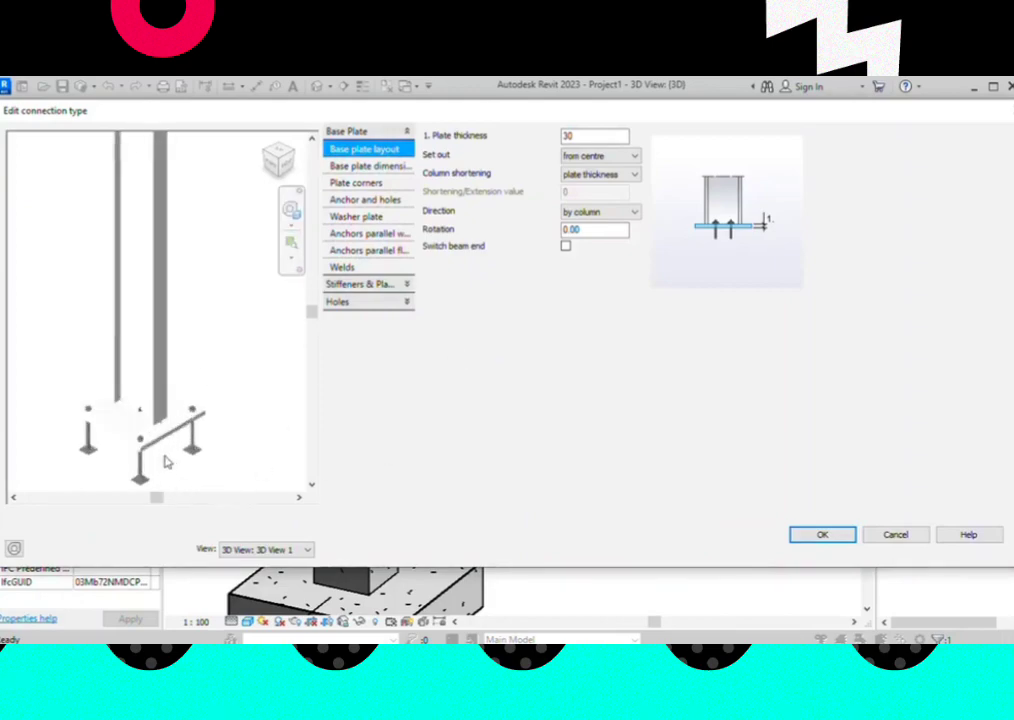
scroll(167, 456, up, 2)
scroll(167, 456, down, 3)
scroll(160, 430, up, 2)
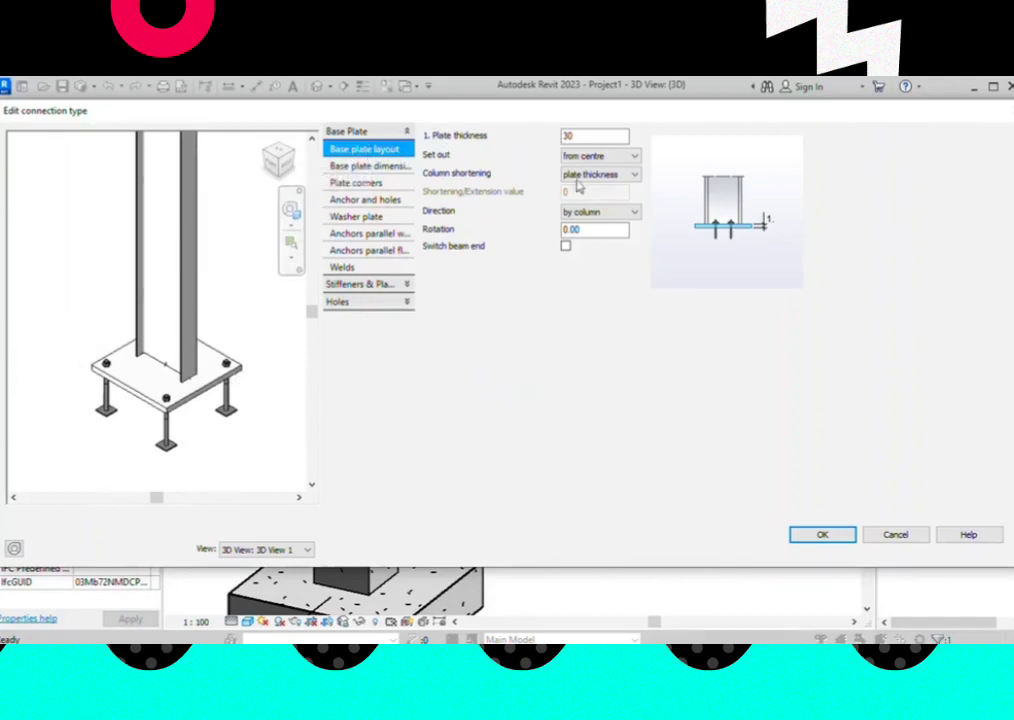
double_click(584, 136)
text(20)
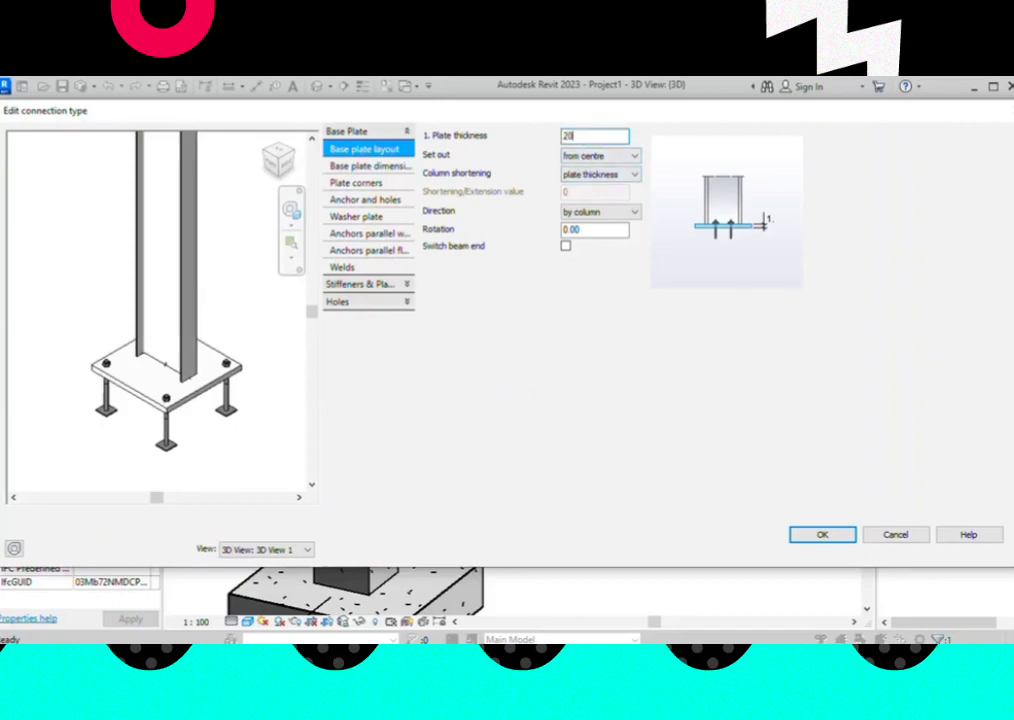
click(396, 166)
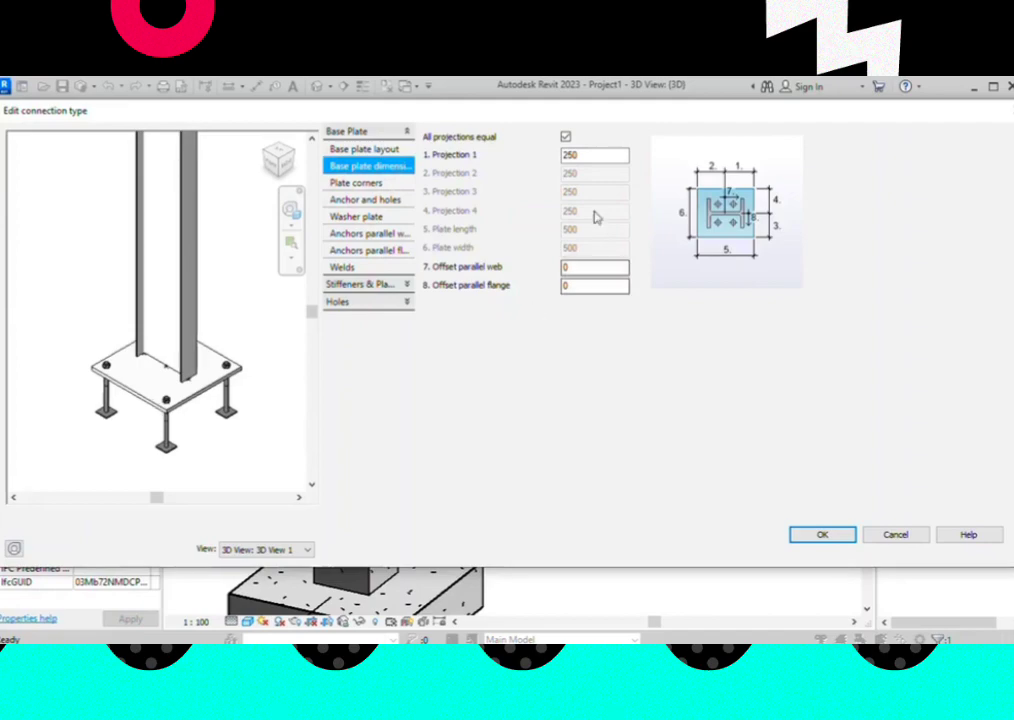
Set base plate Projections 1–4 from 250 to 200, then re-tick All projections equal
drag(593, 156, 530, 157)
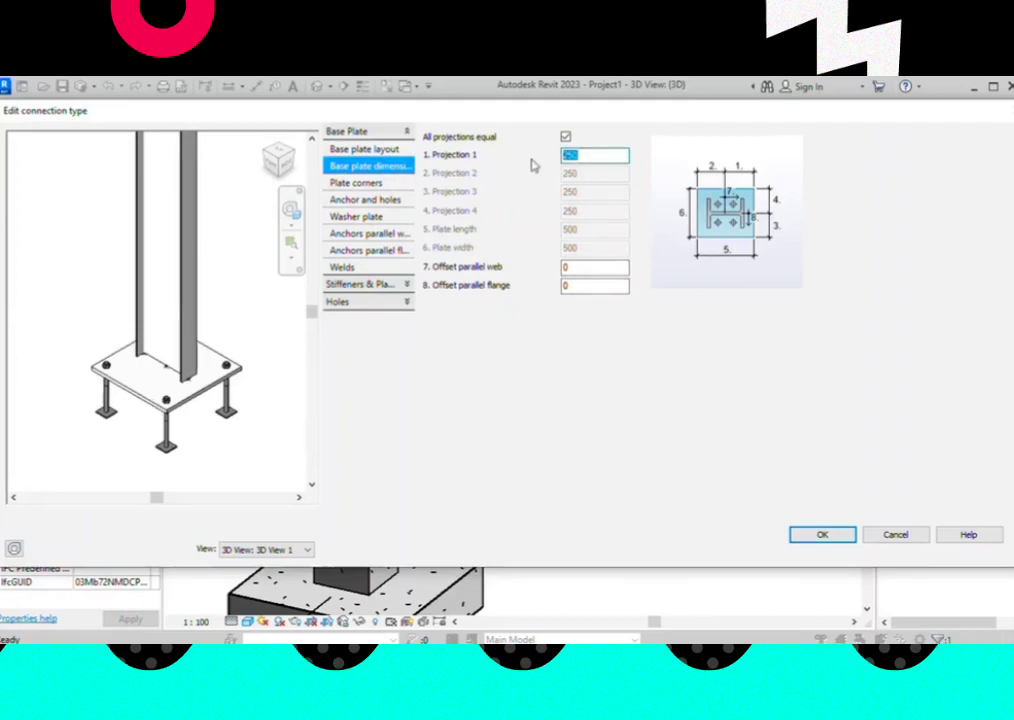
text(2)
click(566, 137)
double_click(573, 172)
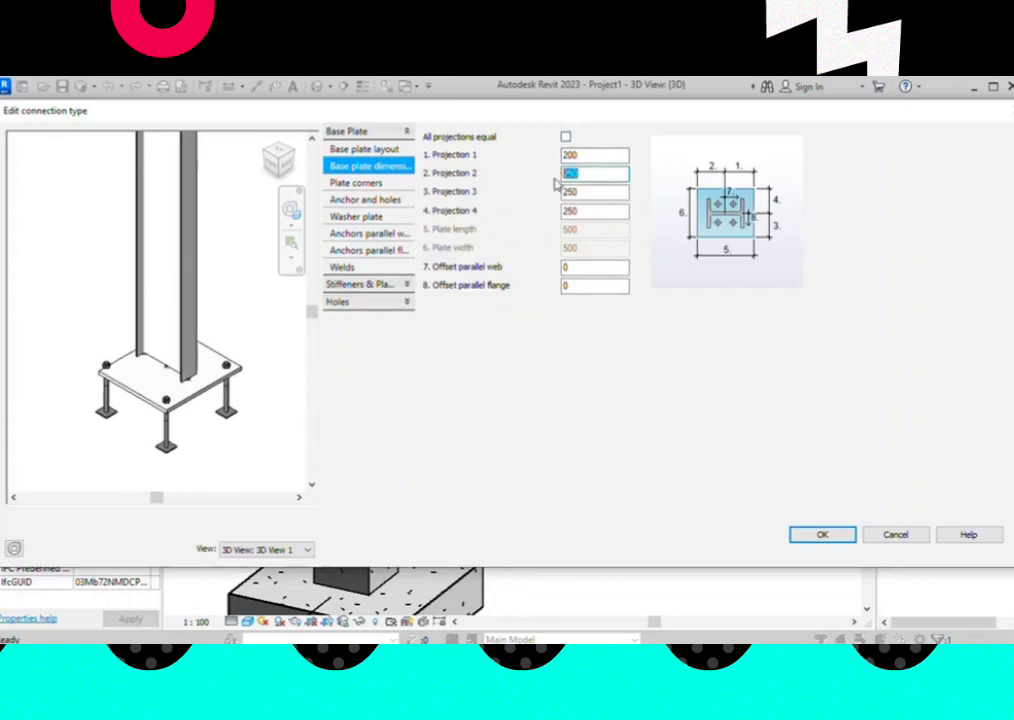
text(2)
double_click(576, 191)
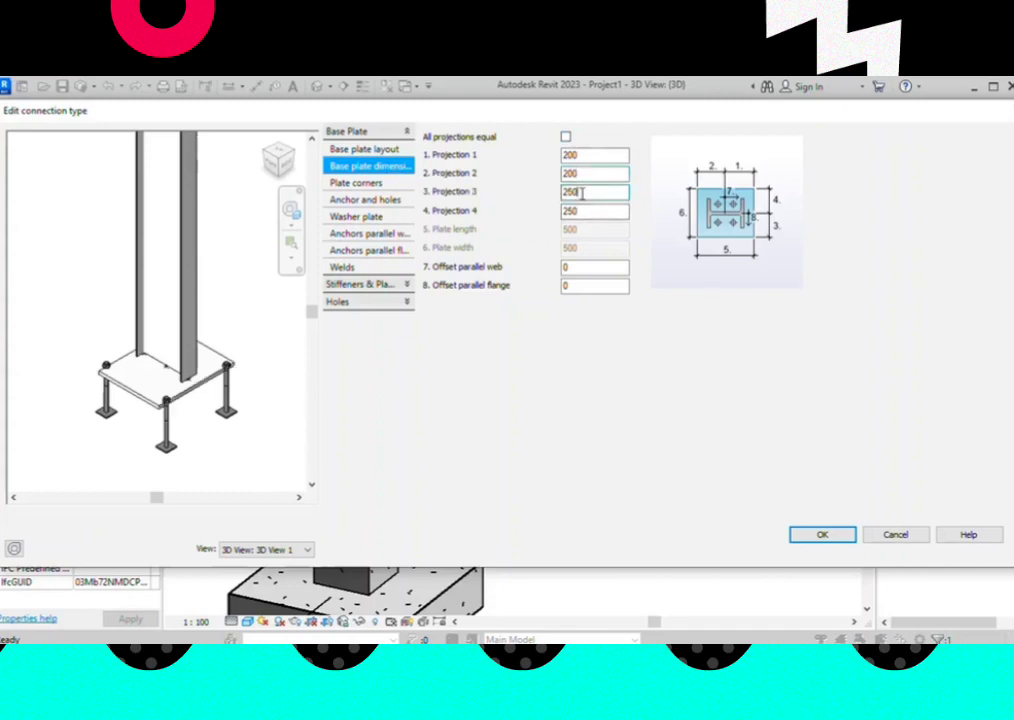
text(2)
key(Tab)
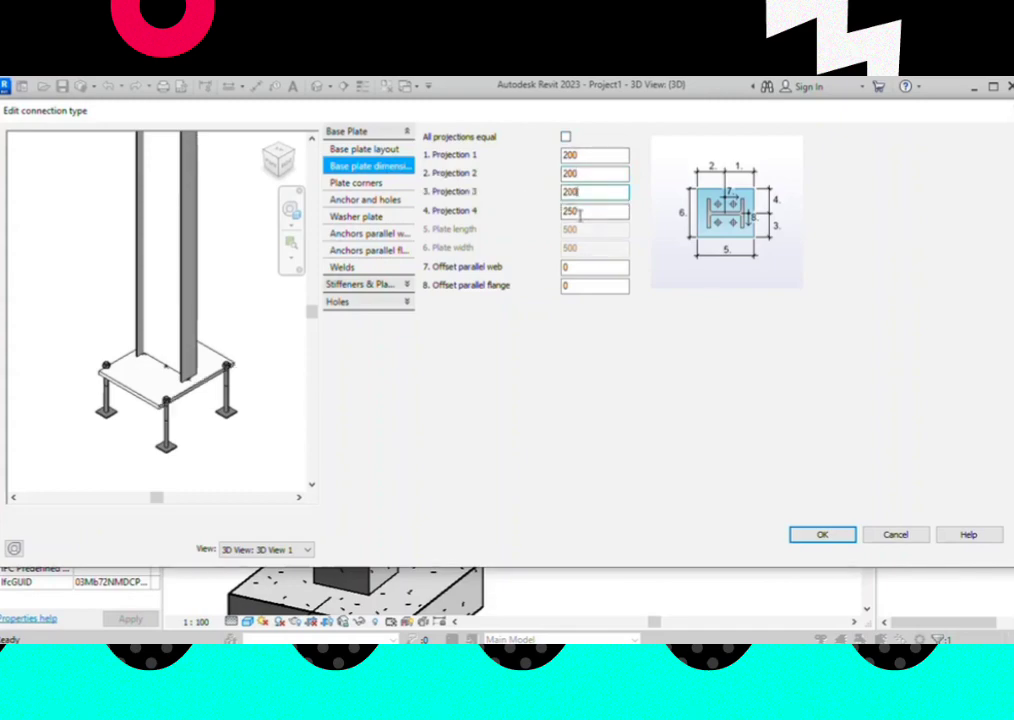
text(2)
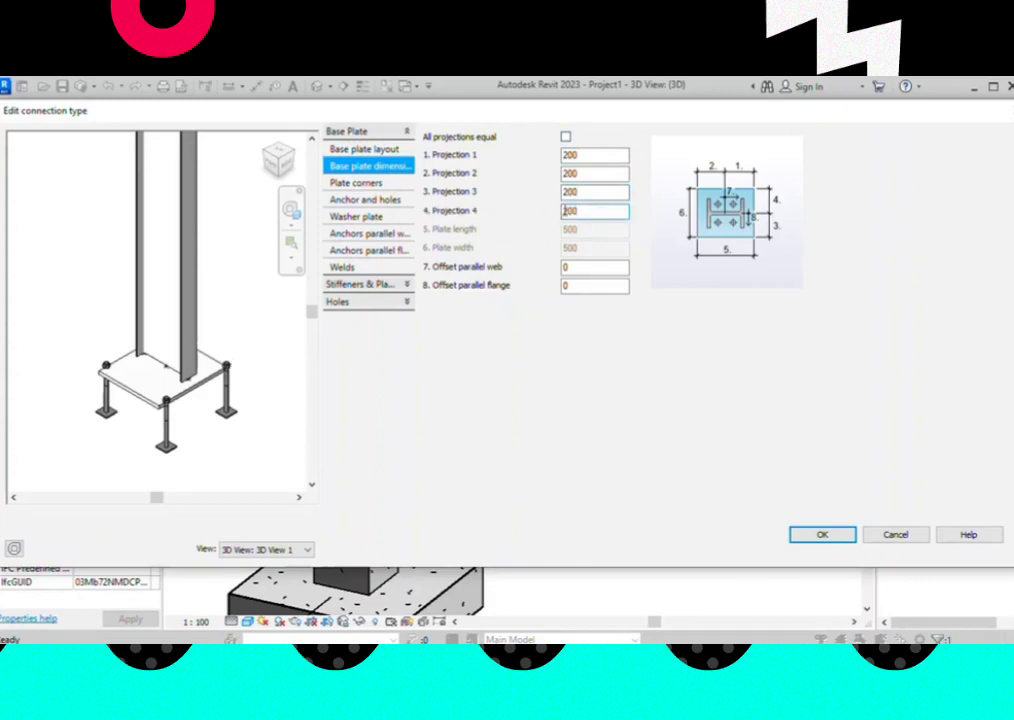
click(566, 136)
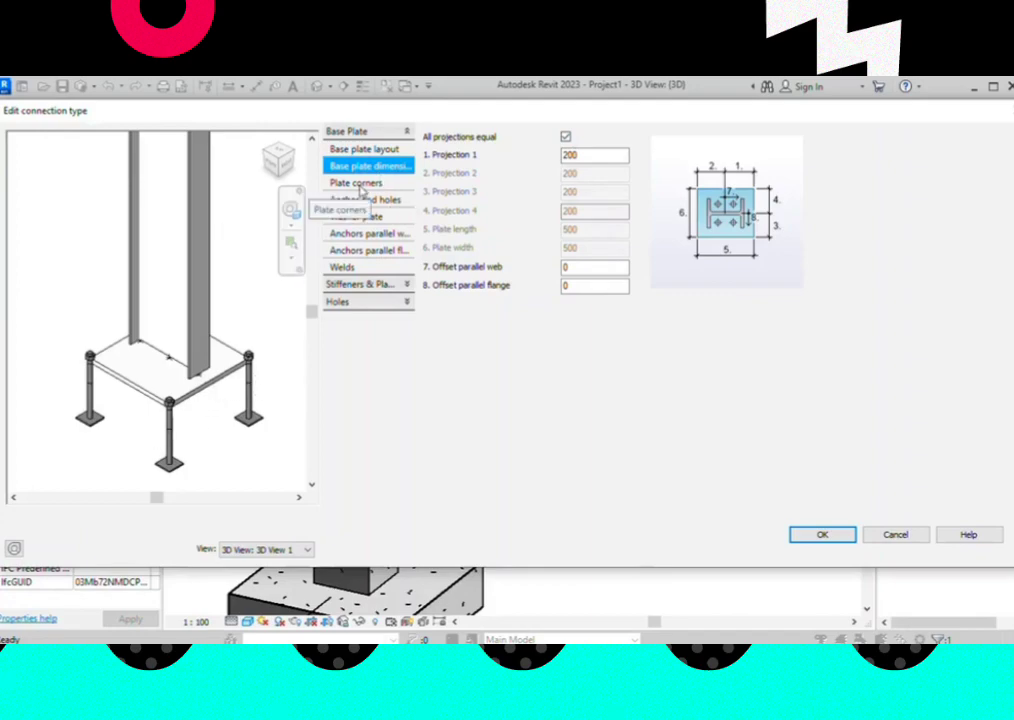
Review Plate corners, keeping corner shape none, and move to Anchor and holes
click(358, 184)
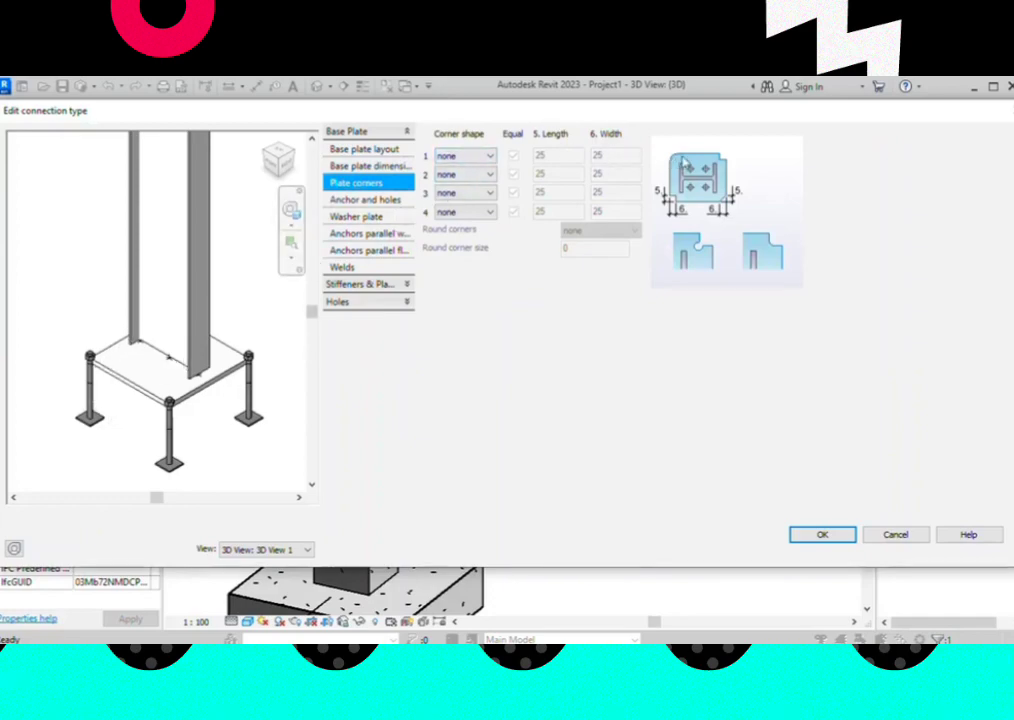
click(490, 157)
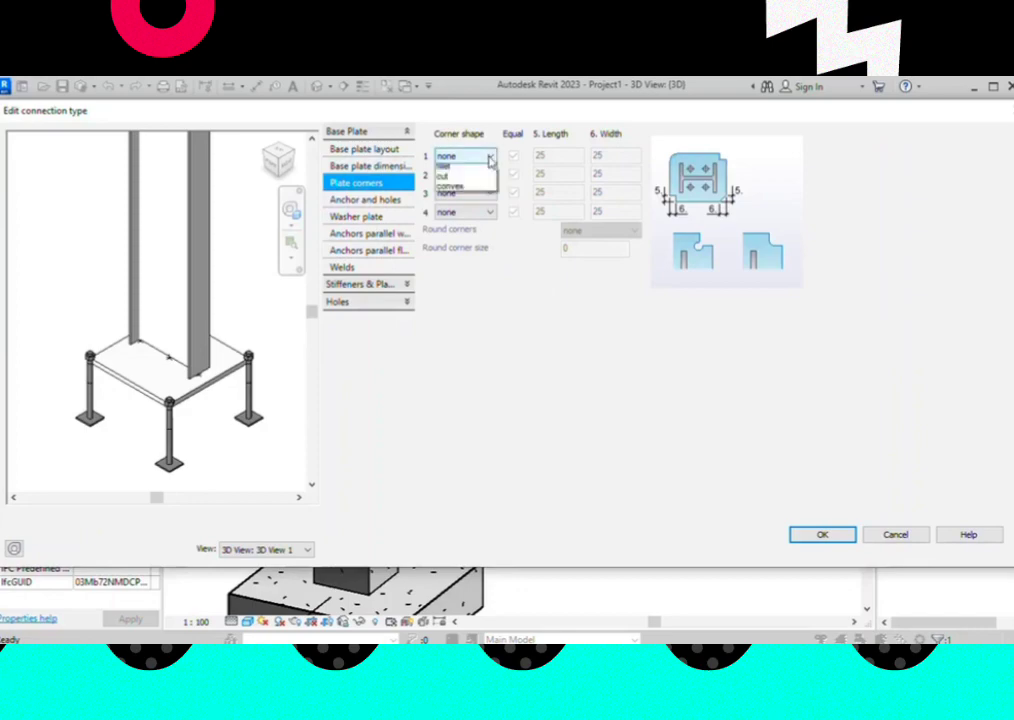
click(480, 166)
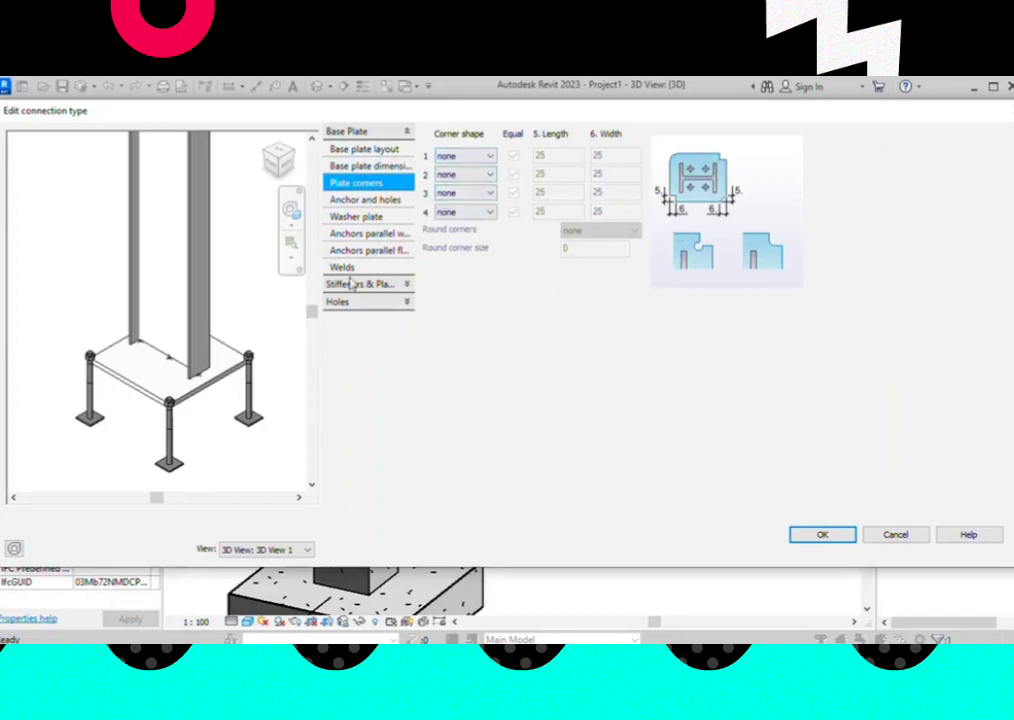
click(370, 199)
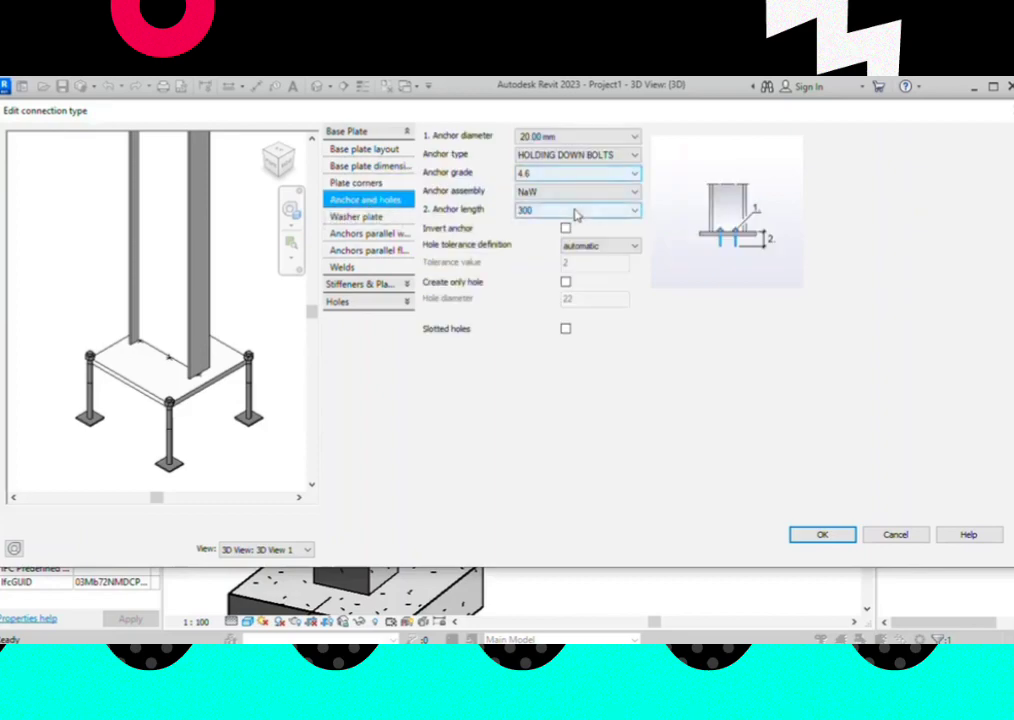
Set Anchor length to 450 and orbit the preview to check the anchors
click(634, 210)
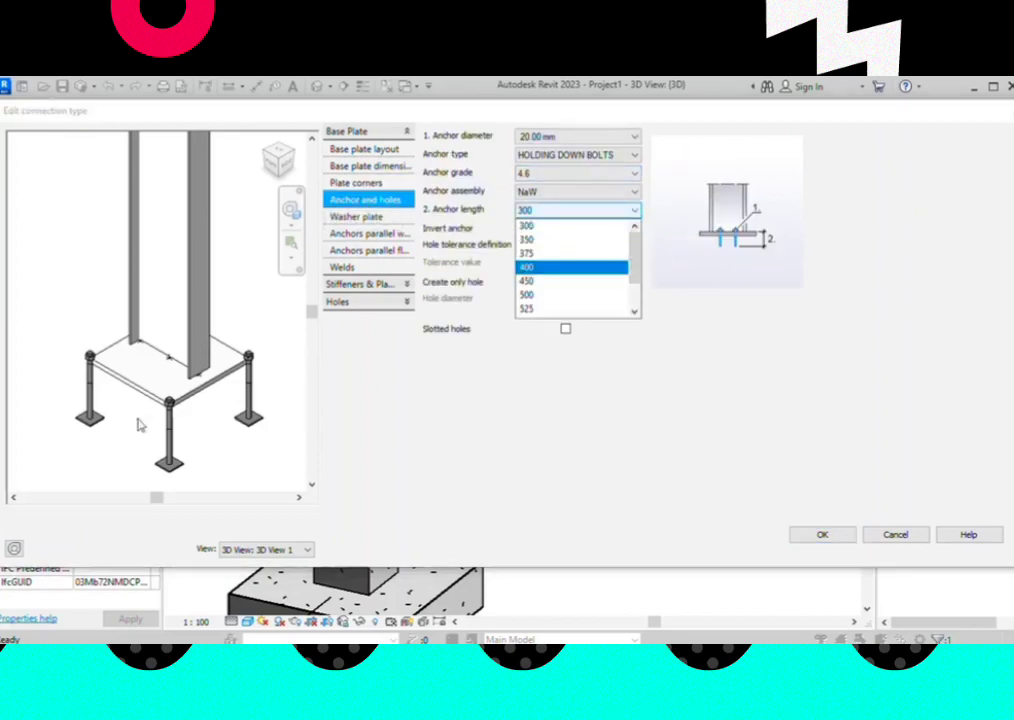
click(528, 281)
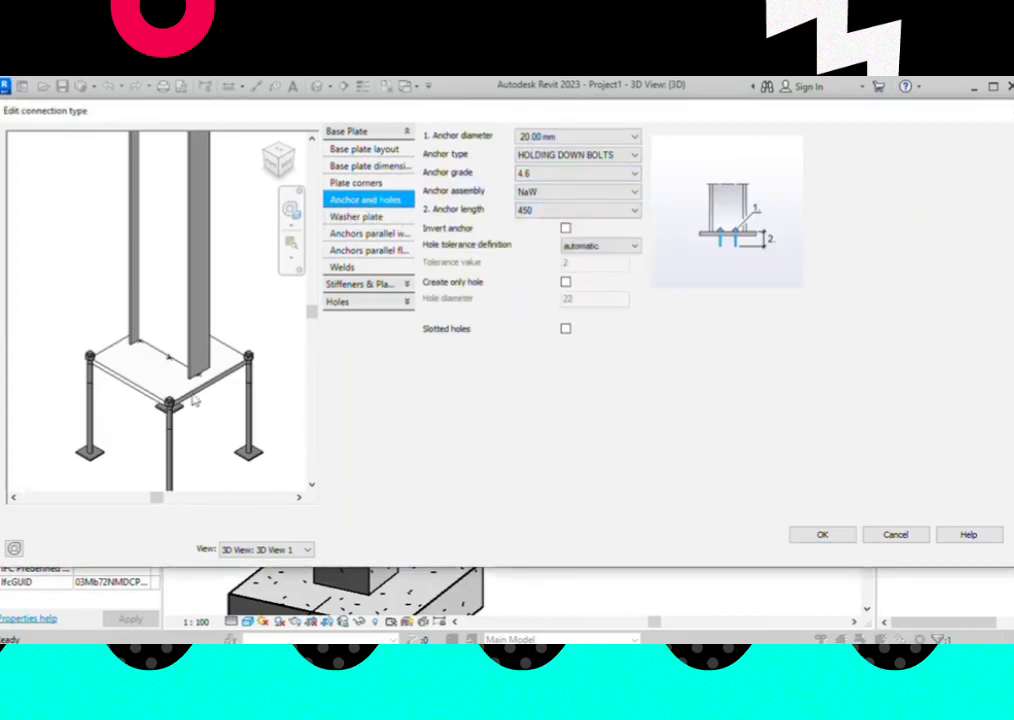
mouse_move(194, 401)
shift+middle_down()
mouse_move(172, 398)
mouse_move(195, 453)
shift+middle_up()
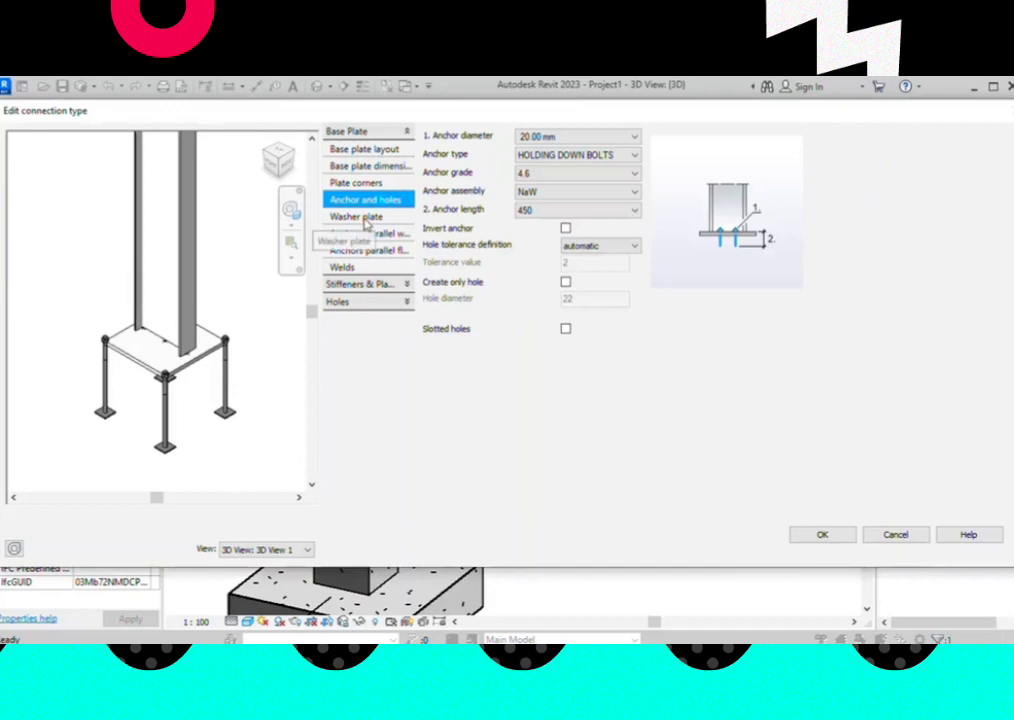
click(366, 218)
Set anchors parallel to the web to 3 bolts with a 150 intermediate distance
click(366, 236)
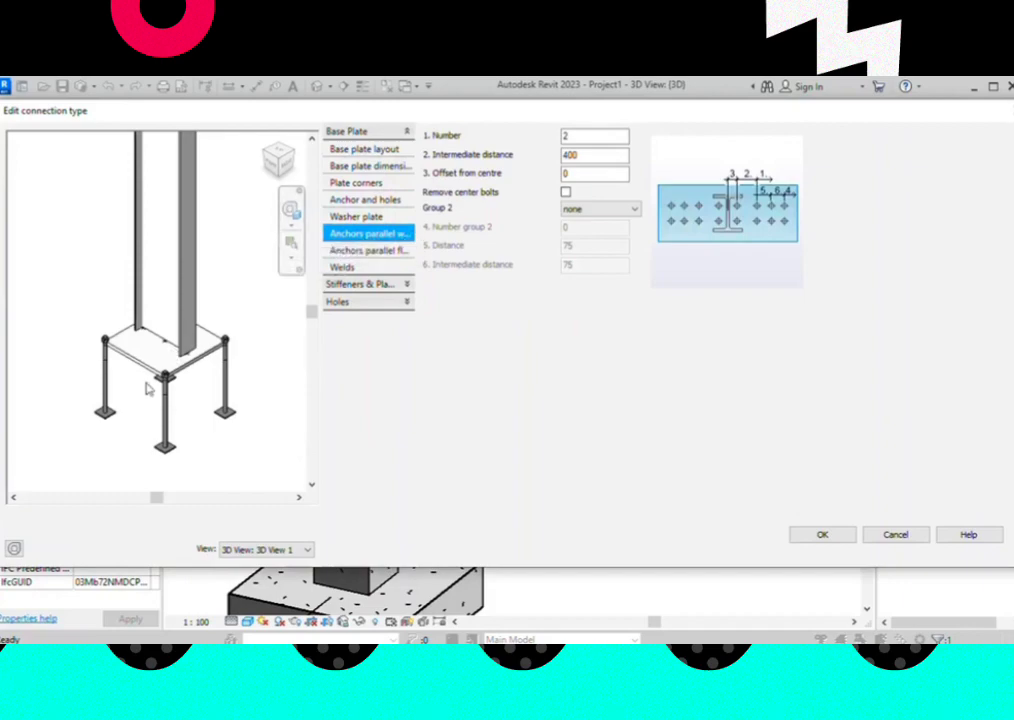
click(580, 139)
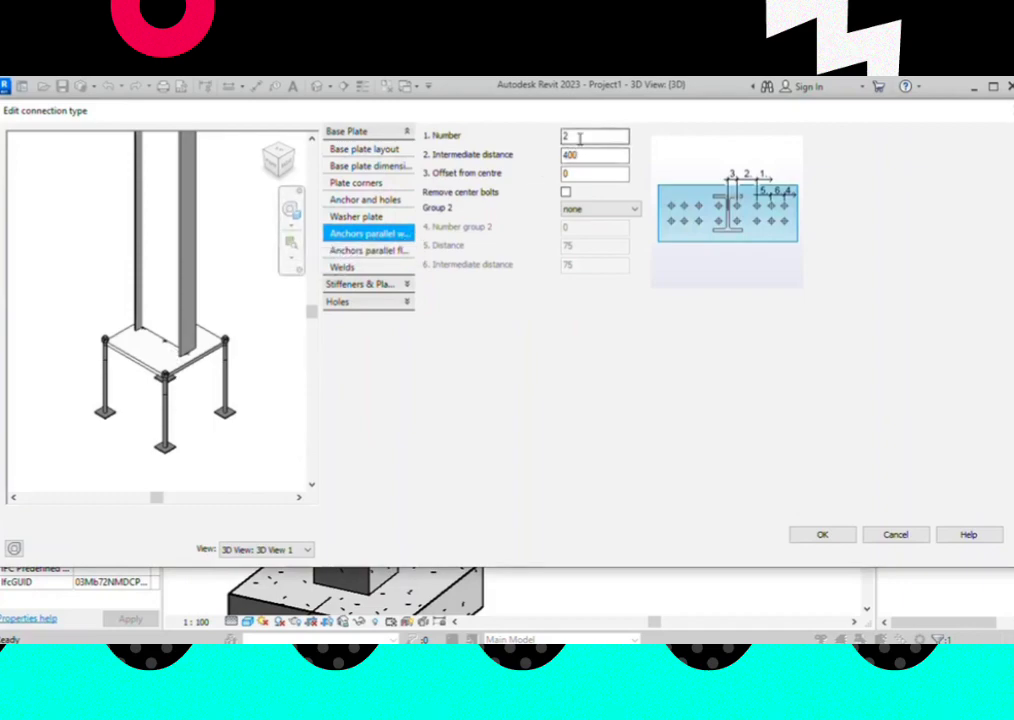
drag(580, 139, 541, 139)
text(3)
key(Tab)
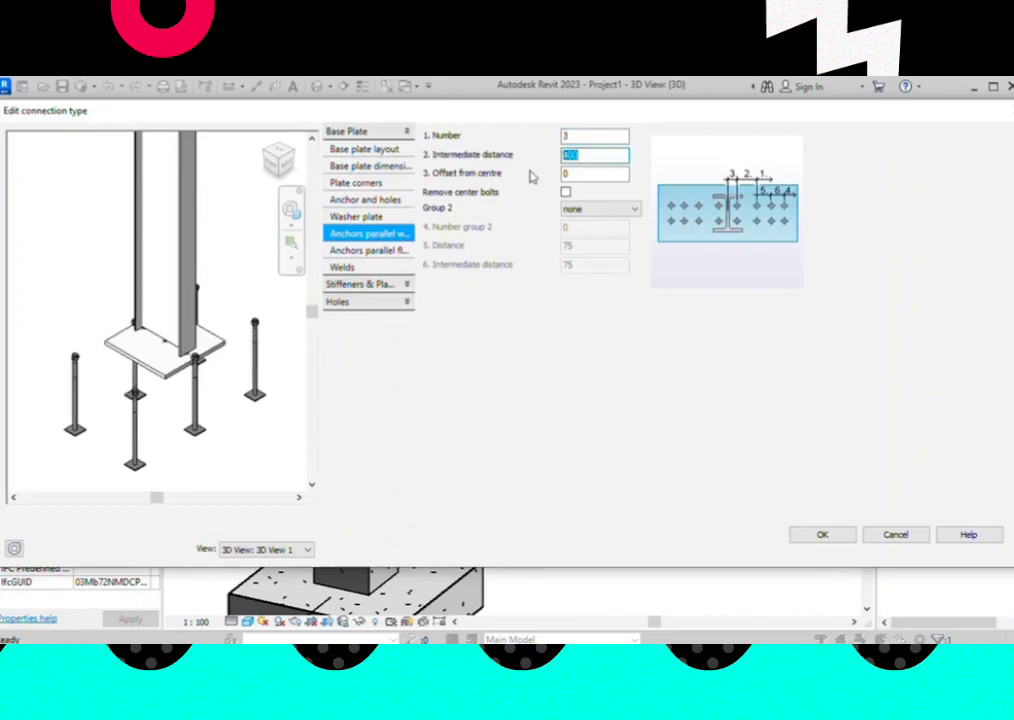
text(150)
scroll(185, 375, up, 2)
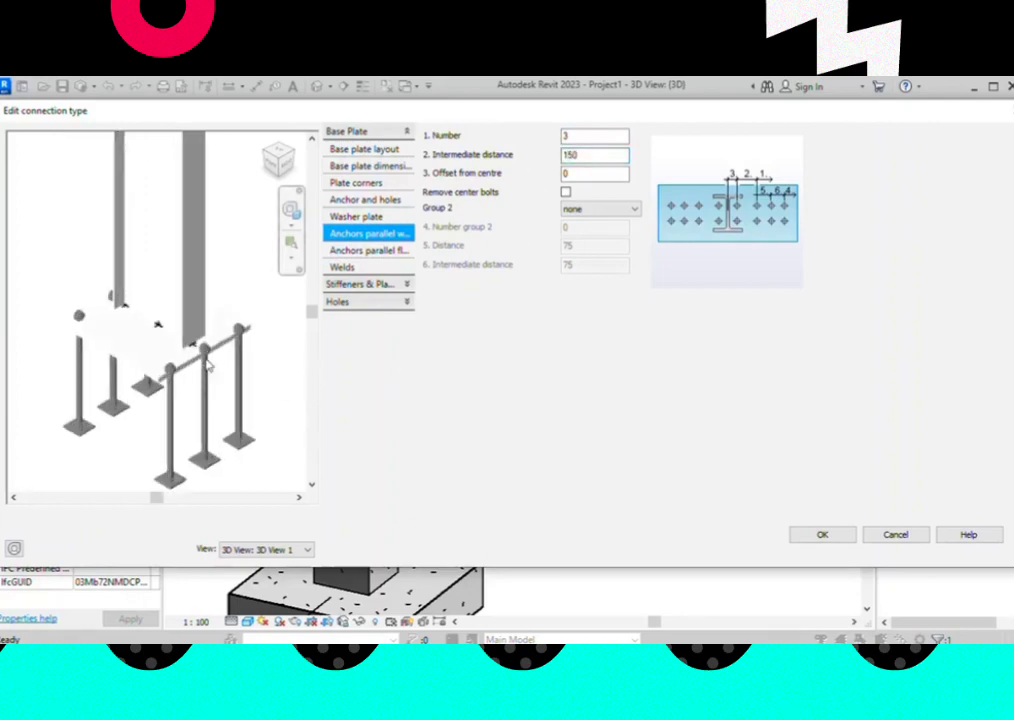
scroll(185, 375, up, 2)
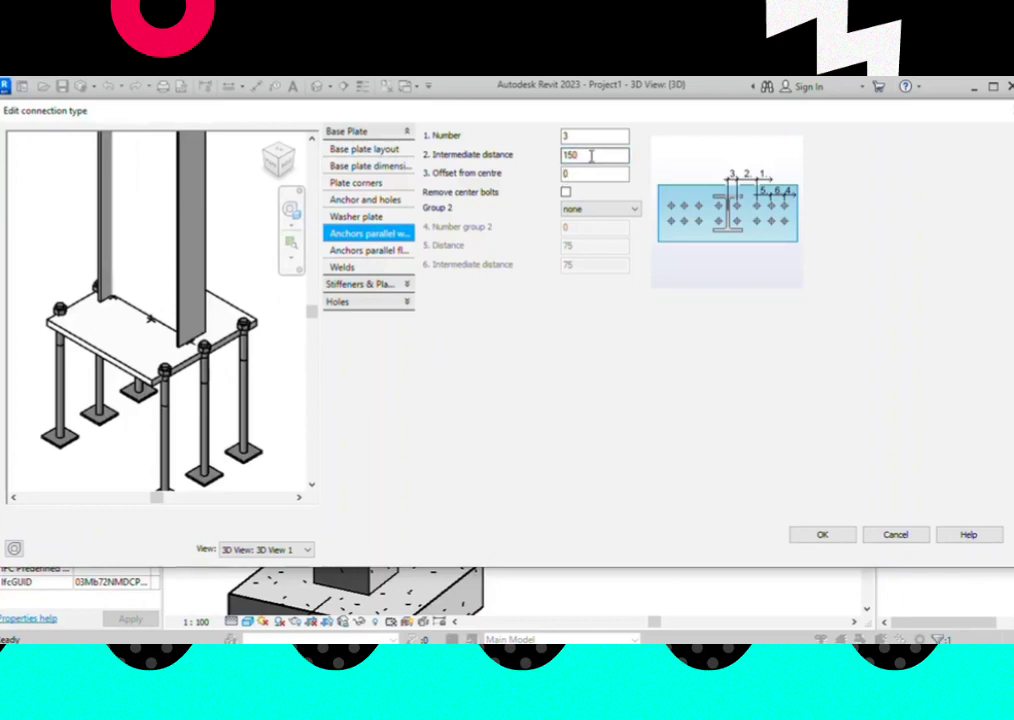
drag(576, 155, 553, 167)
text(200)
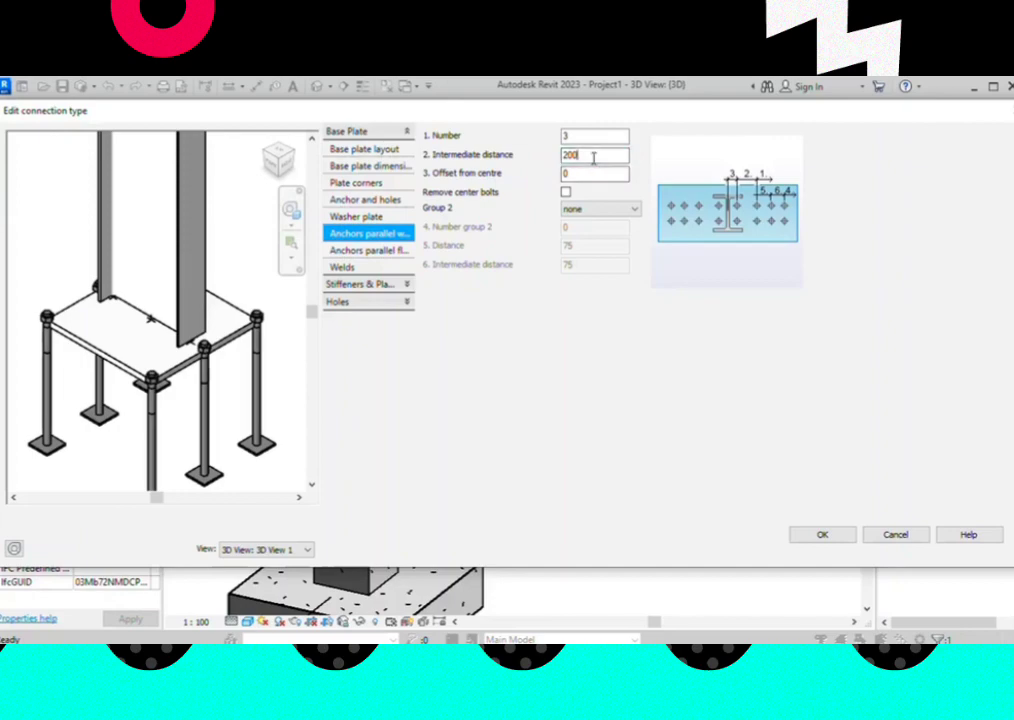
drag(592, 156, 549, 172)
text(150)
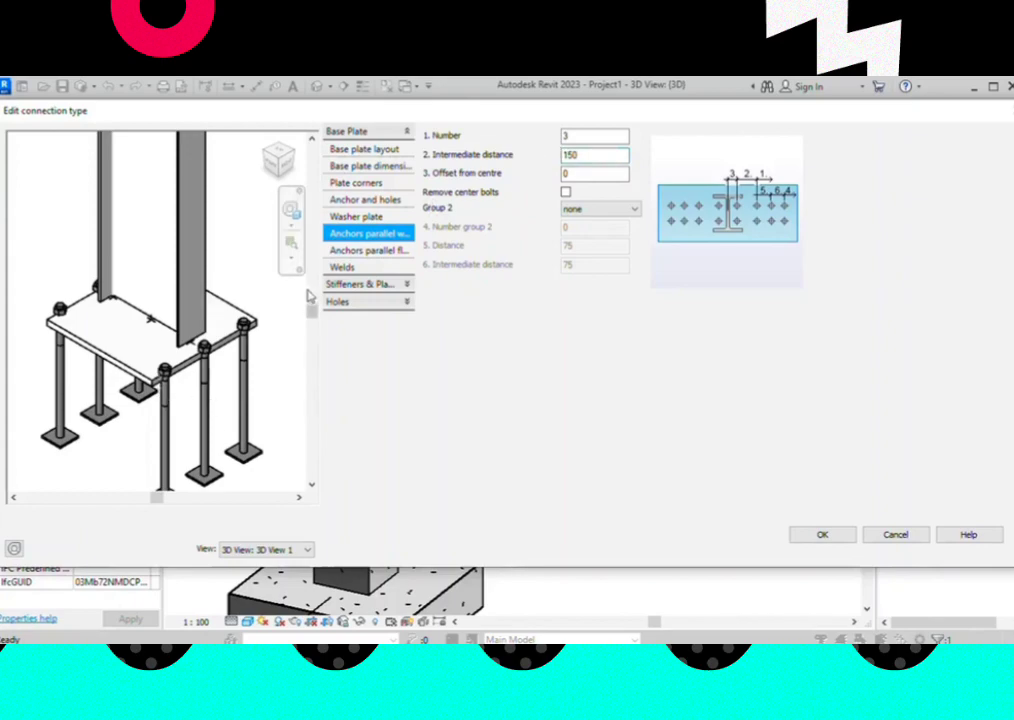
Try 3 anchors parallel to the flange, then settle back on 2 bolts
click(390, 252)
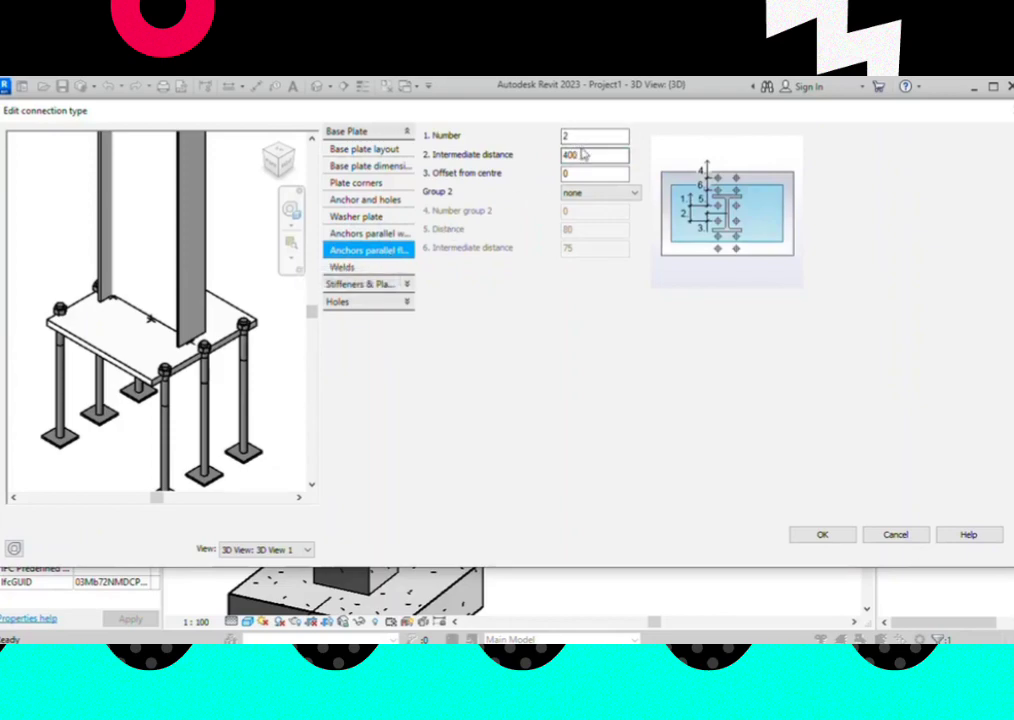
drag(582, 140, 557, 140)
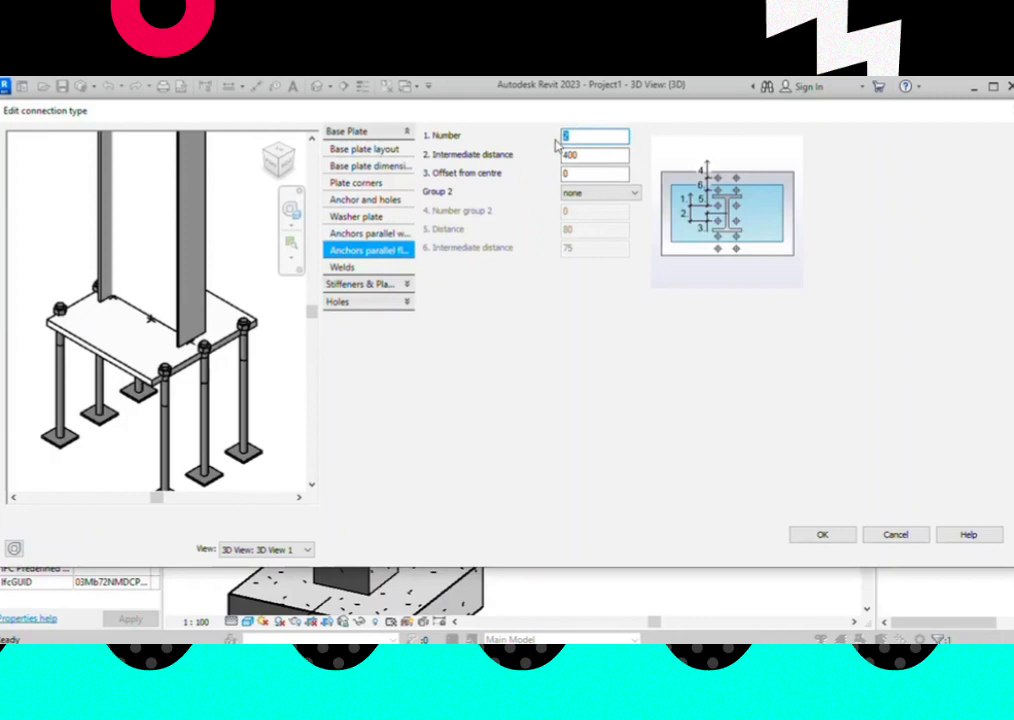
text(3)
key(Tab)
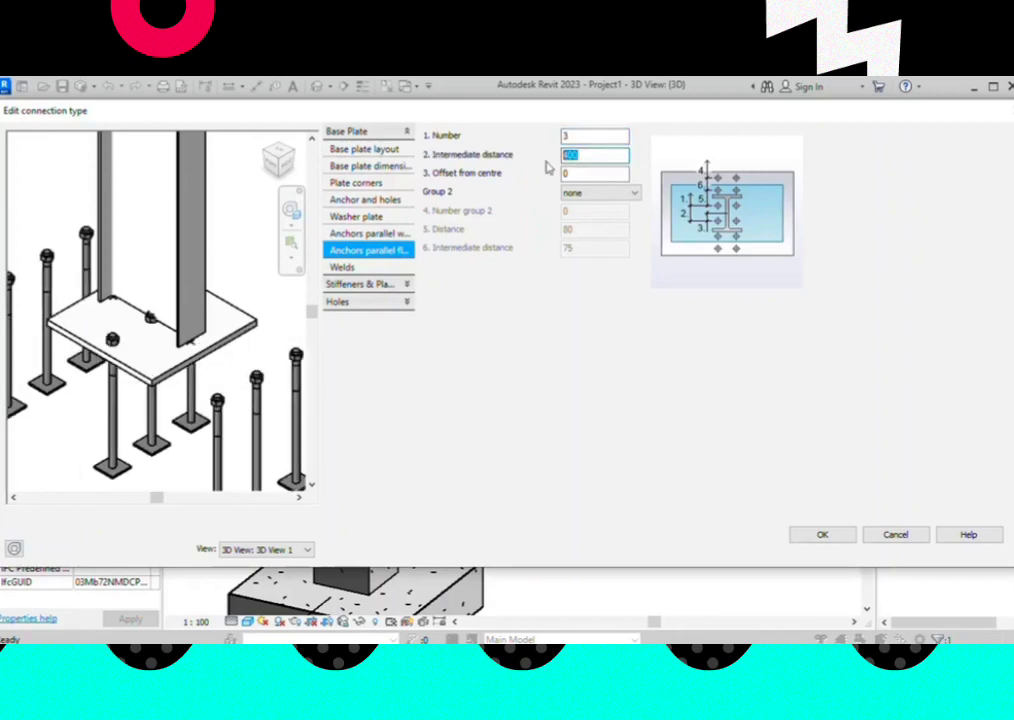
text(150)
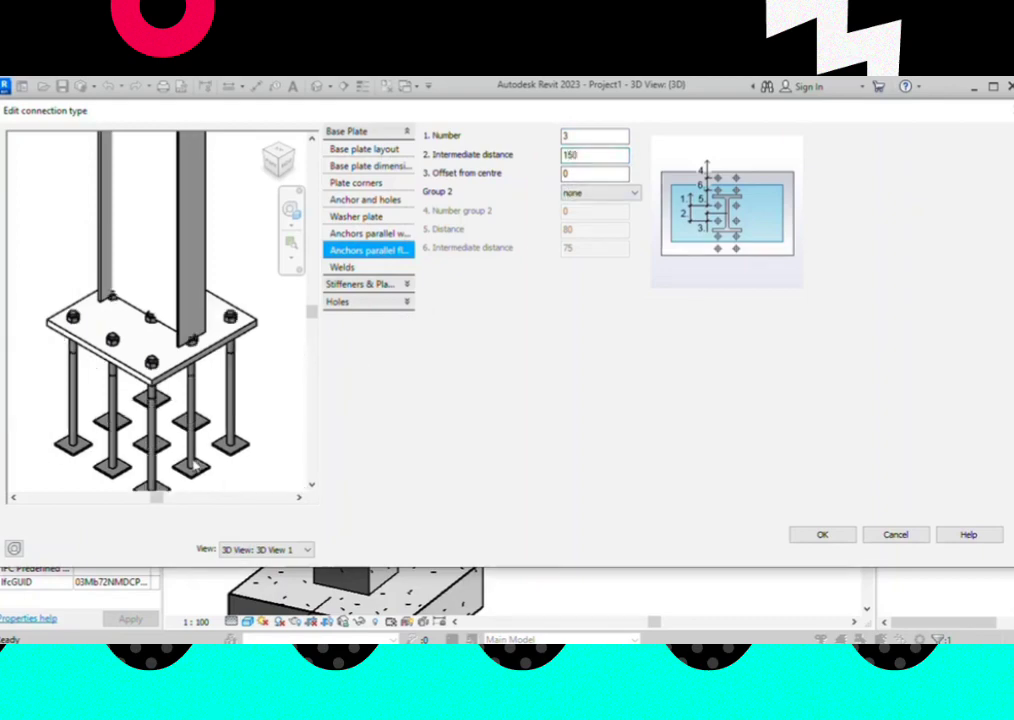
scroll(170, 346, up, 2)
scroll(170, 346, down, 2)
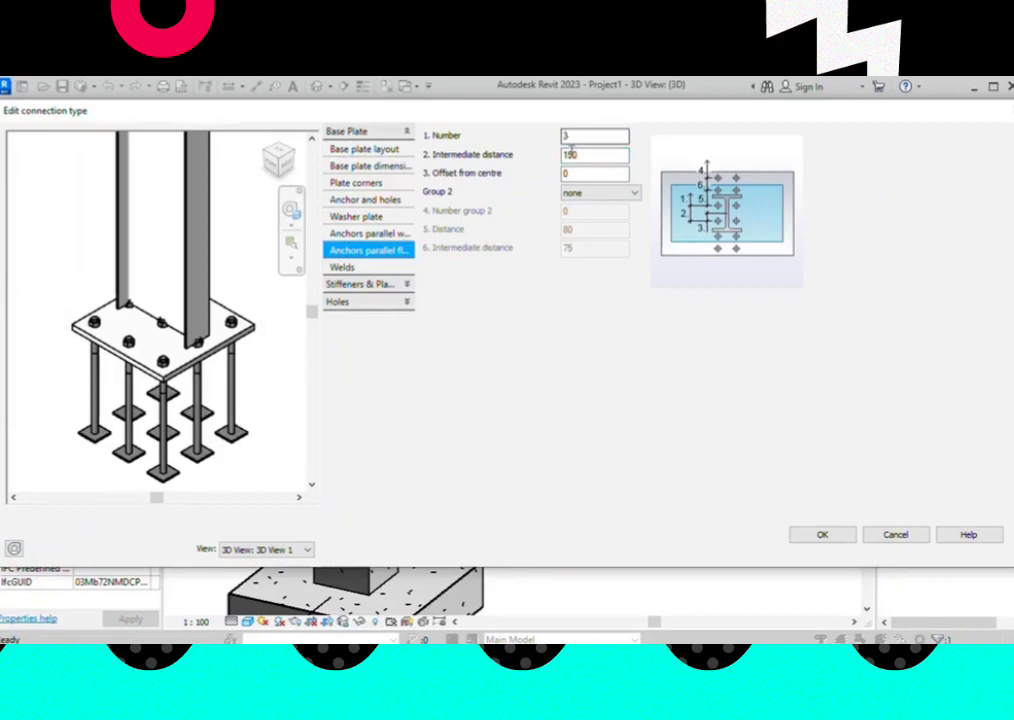
drag(584, 136, 556, 141)
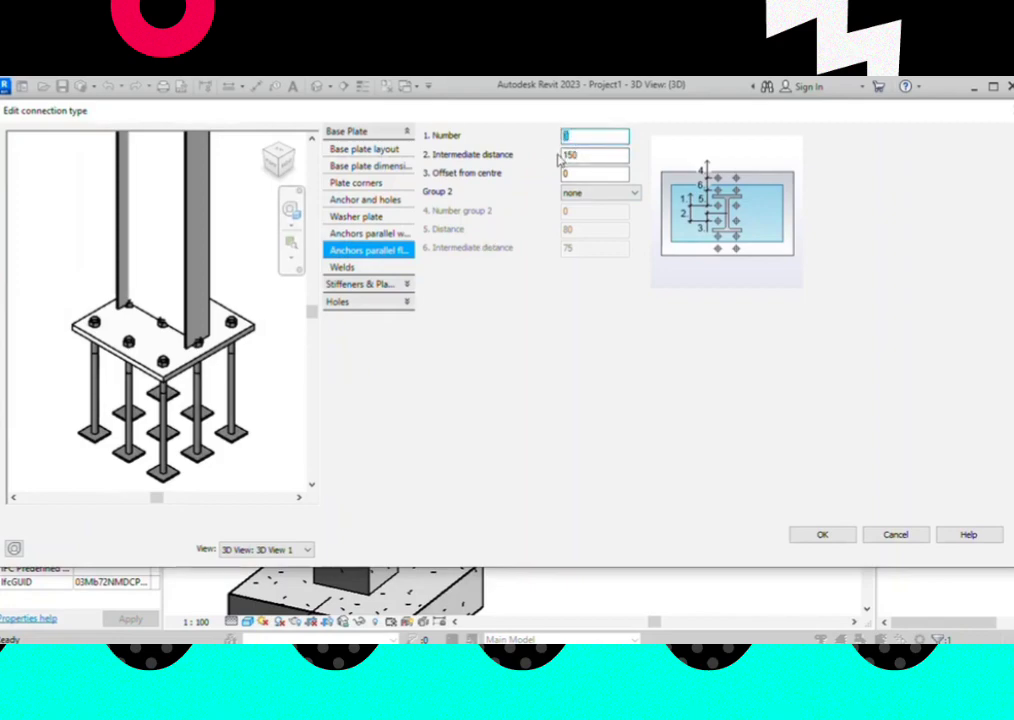
text(2)
key(Tab)
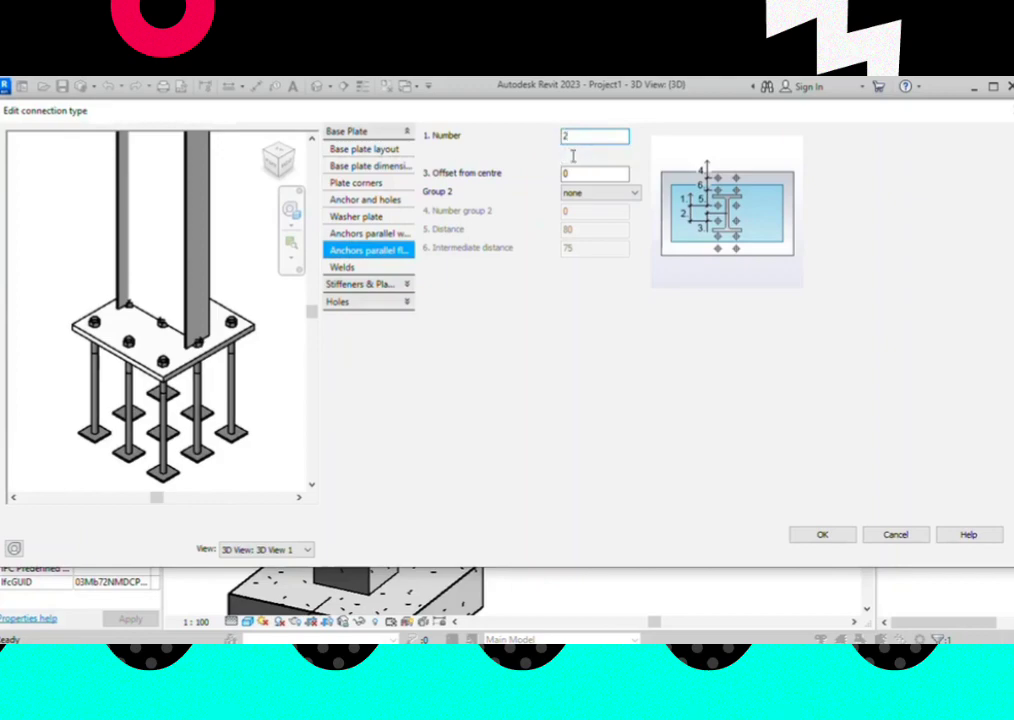
text(200)
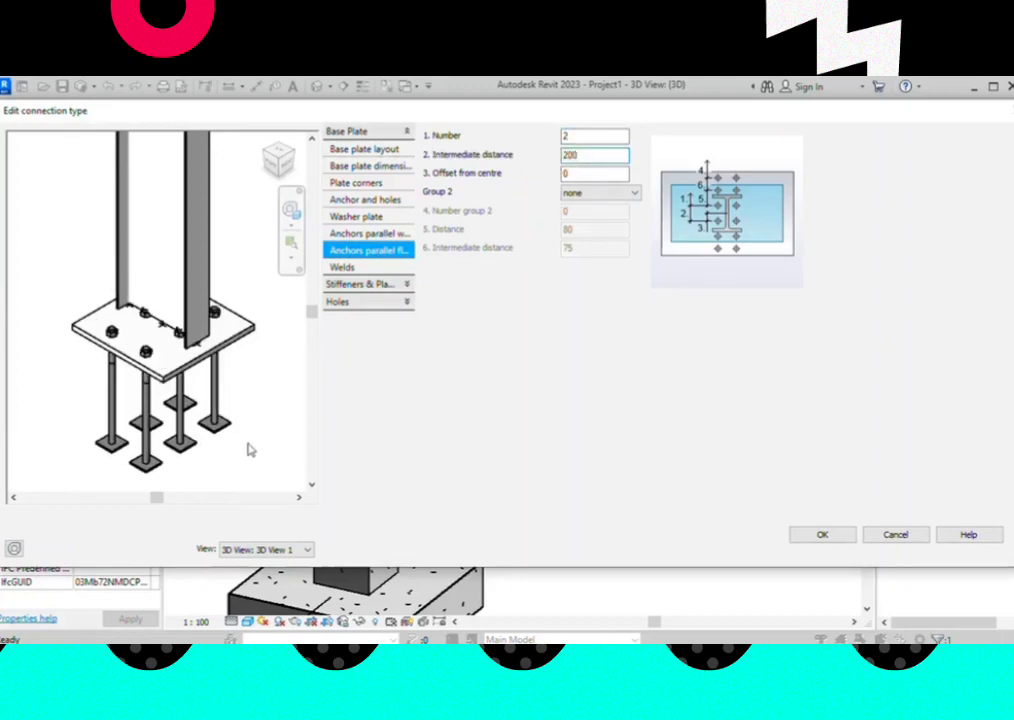
click(196, 354)
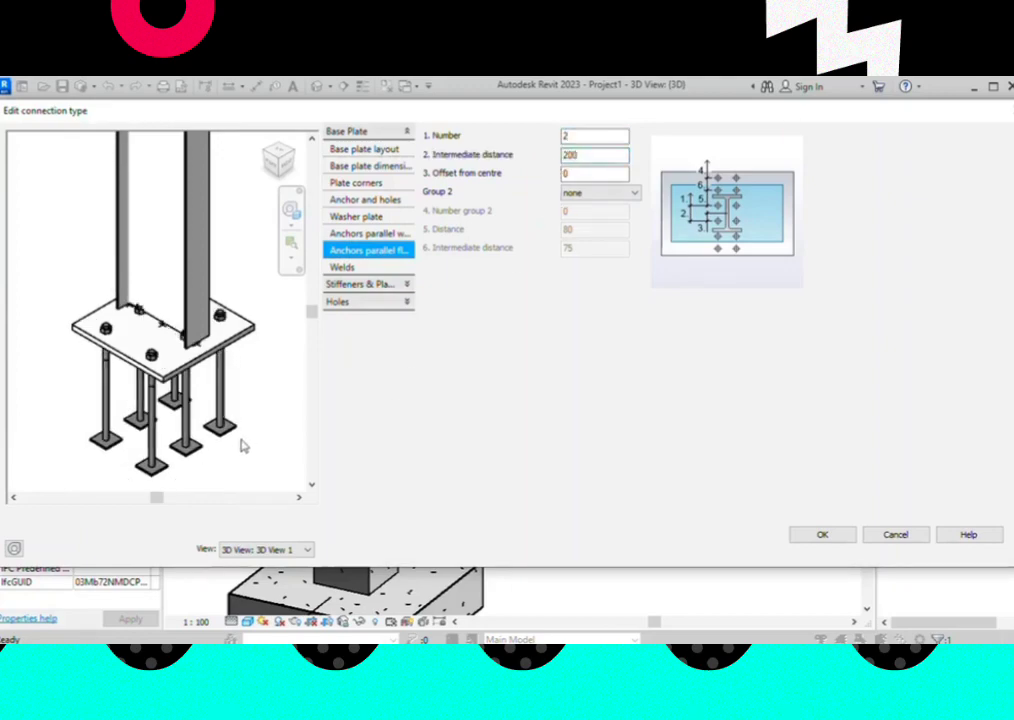
Set the flange anchor intermediate distance to 350 and orbit the preview to check spacing
double_click(593, 157)
text(3)
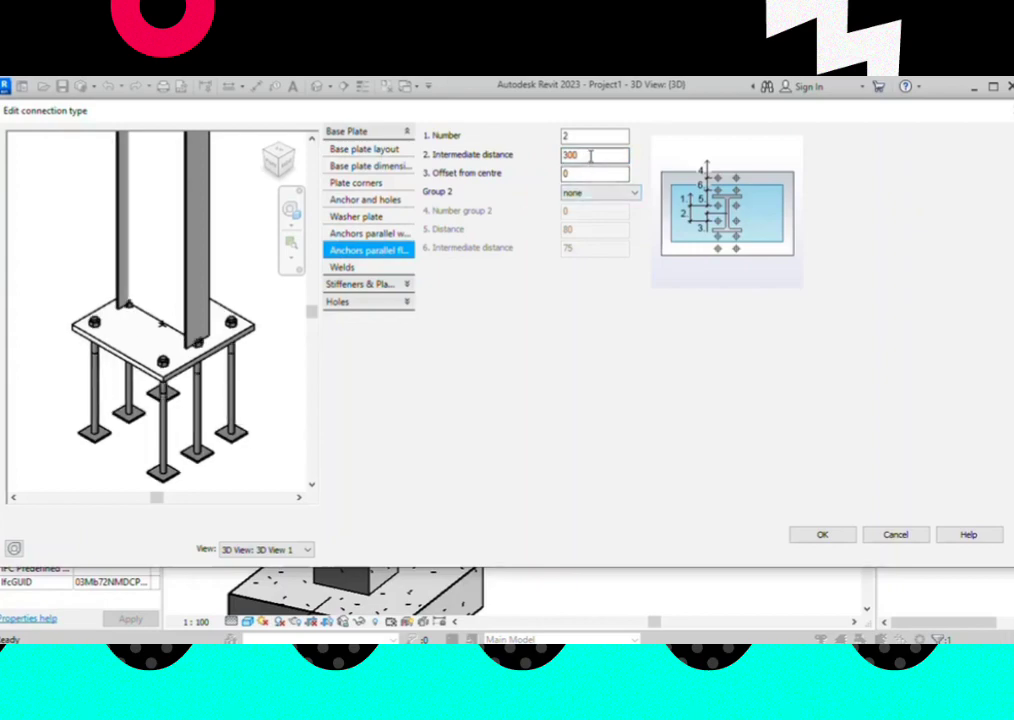
drag(592, 153, 556, 157)
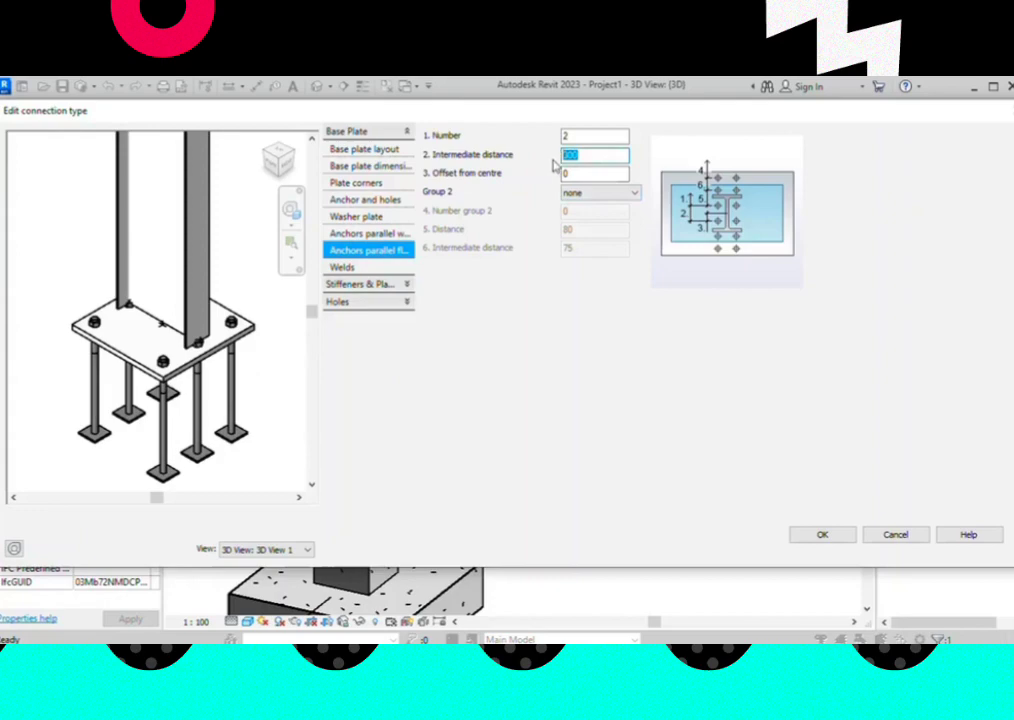
text(350)
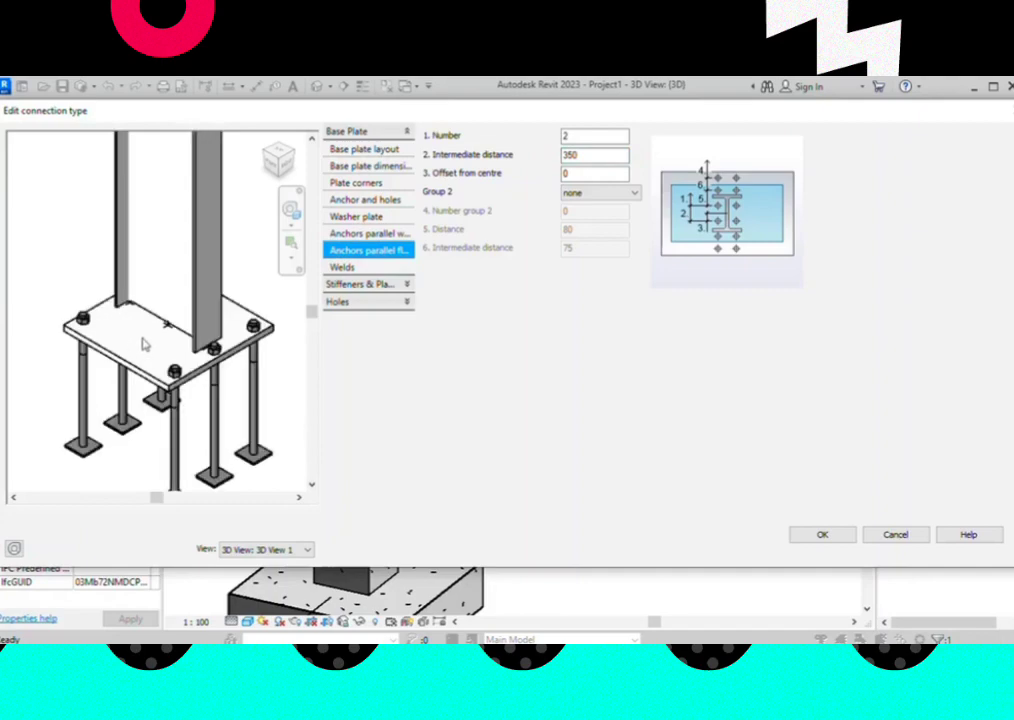
mouse_move(143, 344)
shift+middle_down()
mouse_move(172, 302)
mouse_move(240, 303)
mouse_move(107, 357)
mouse_move(258, 330)
shift+middle_up()
mouse_move(163, 219)
shift+middle_down()
mouse_move(237, 278)
mouse_move(242, 231)
mouse_move(136, 355)
mouse_move(132, 405)
mouse_move(150, 390)
shift+middle_up()
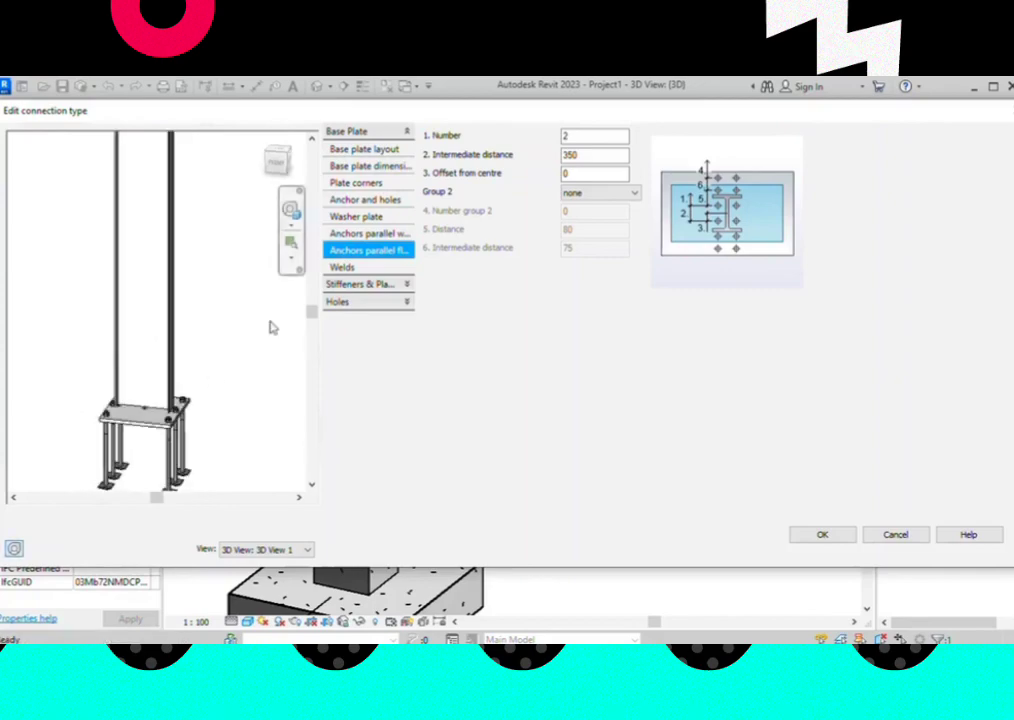
Tick All around in Welds so the base-plate weld wraps the whole column
click(348, 268)
click(575, 192)
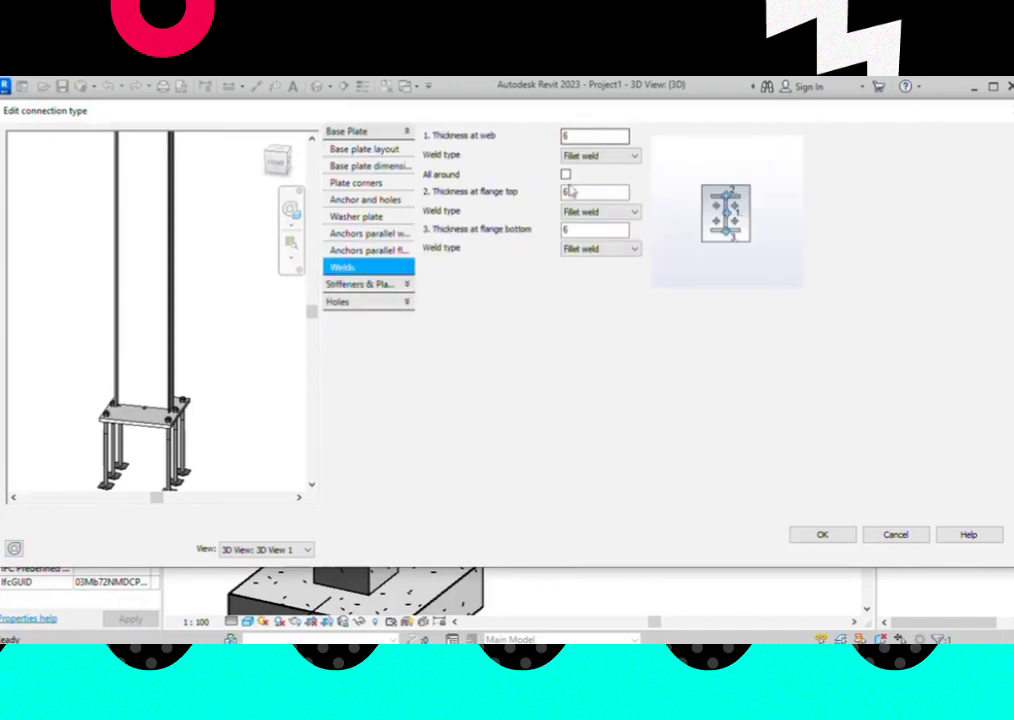
click(566, 175)
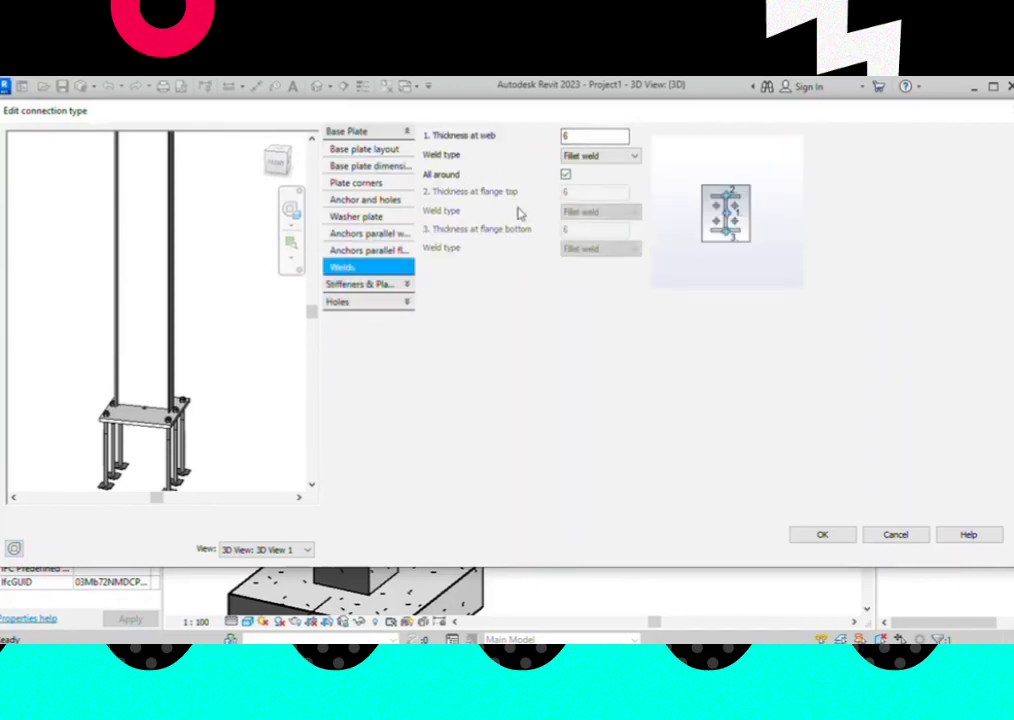
click(367, 284)
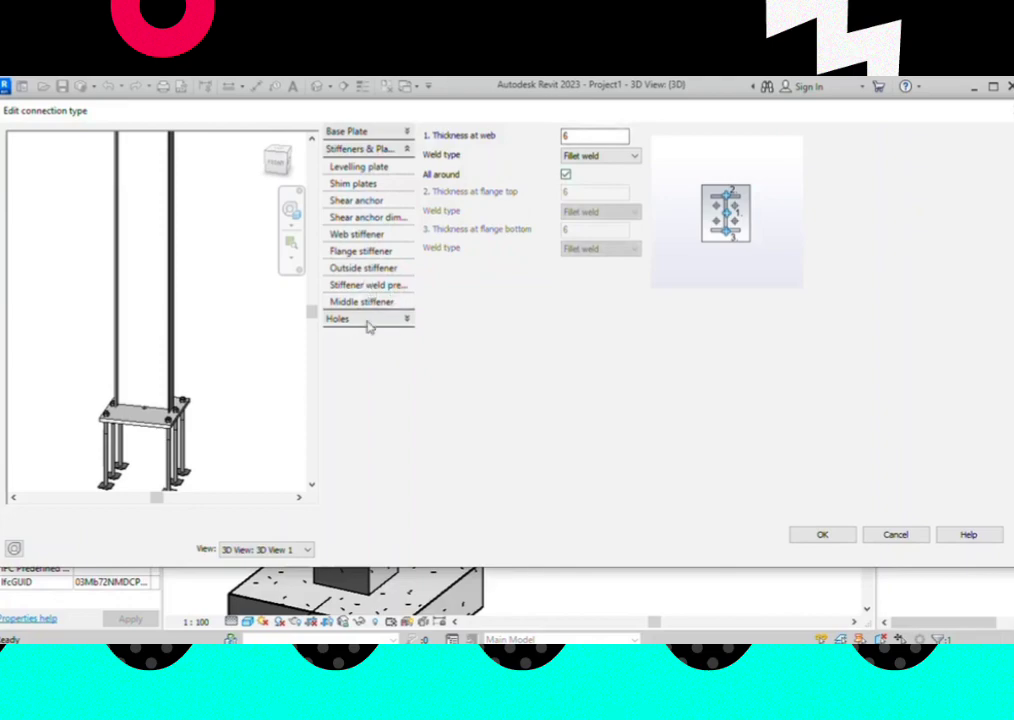
Create the 10x30x100 middle stiffeners on both sides of the column web and inspect them in the preview
click(367, 302)
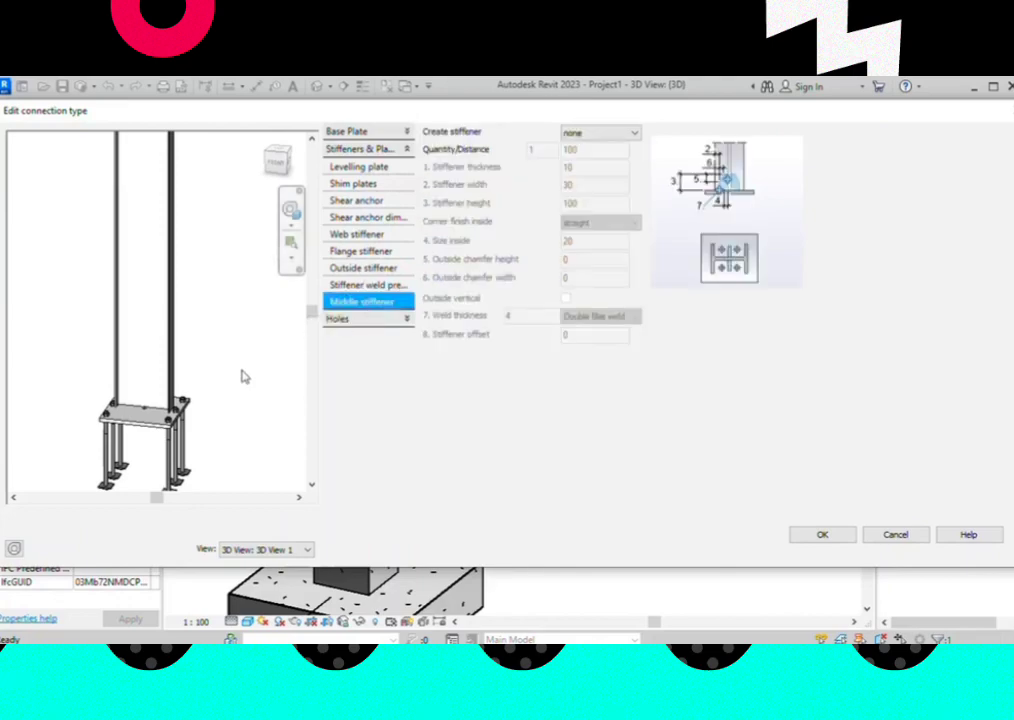
click(605, 133)
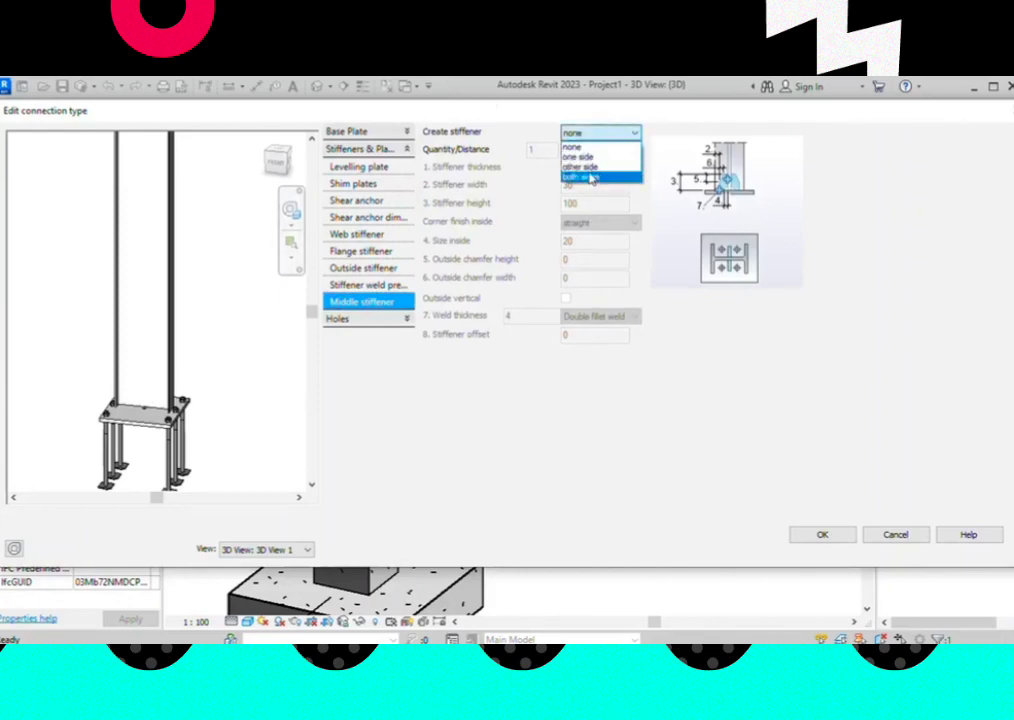
click(590, 177)
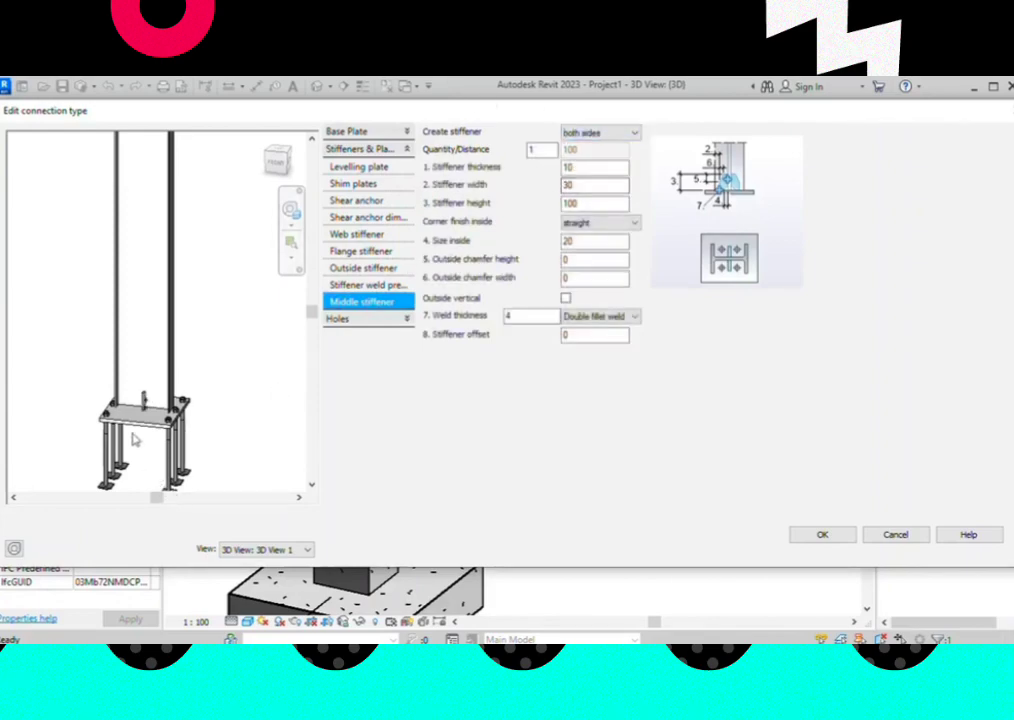
shift+middle_drag(131, 437, 146, 404)
scroll(146, 404, up, 3)
scroll(110, 395, up, 2)
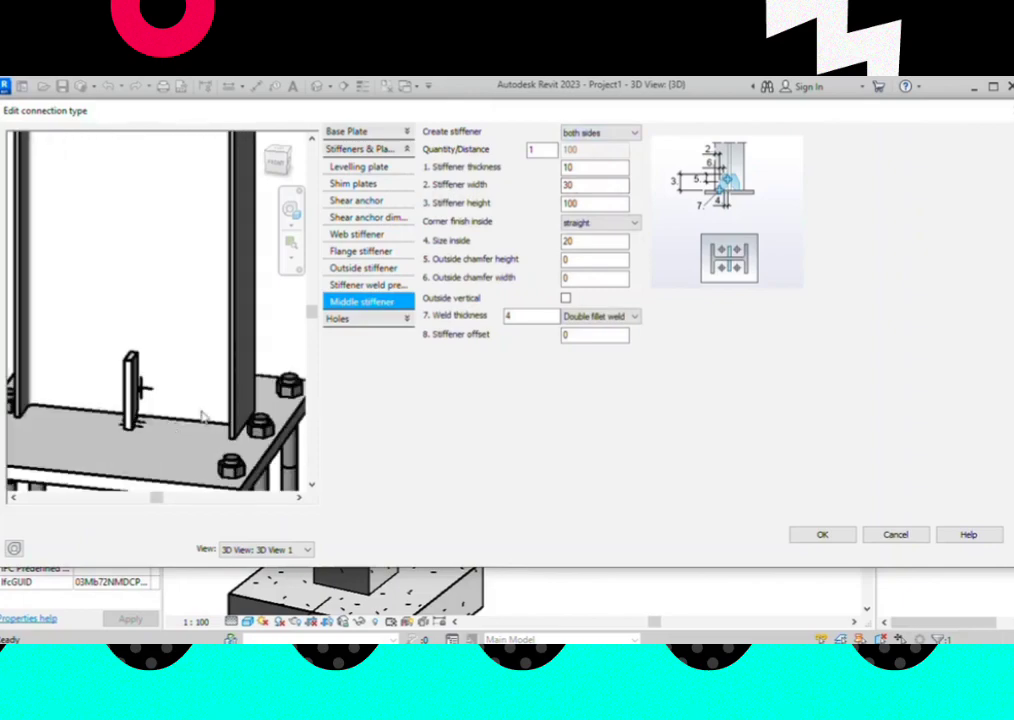
mouse_move(220, 408)
shift+middle_down()
mouse_move(158, 346)
mouse_move(147, 369)
mouse_move(103, 265)
shift+middle_up()
scroll(103, 265, down, 2)
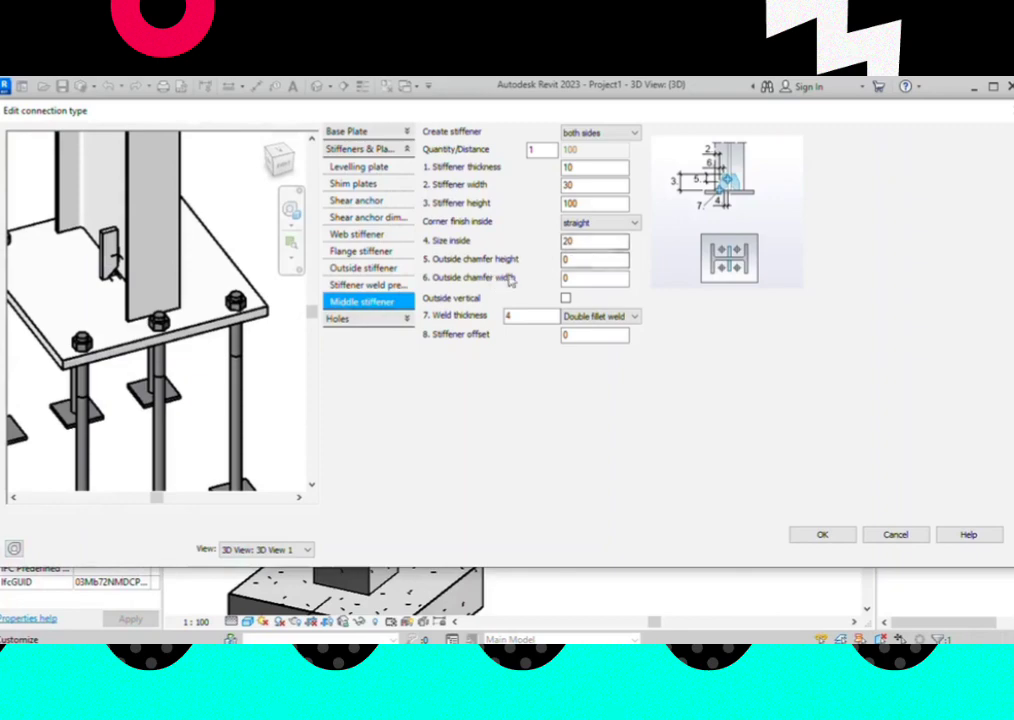
click(577, 259)
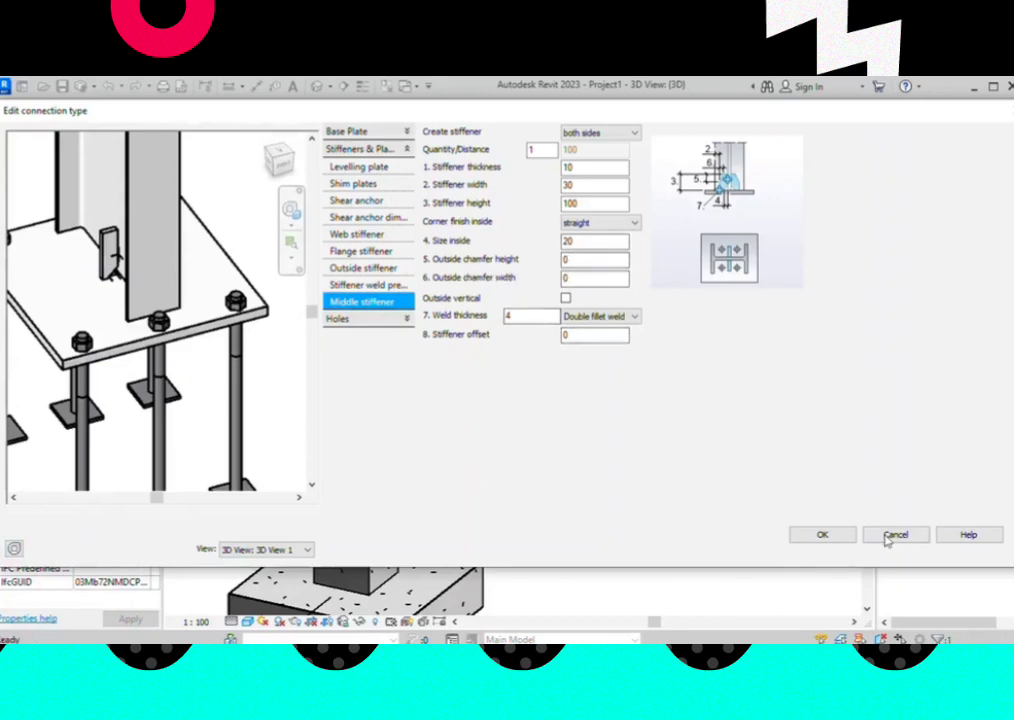
Confirm the base-plate connection changes and clear the connection selection in the 3D view
click(830, 537)
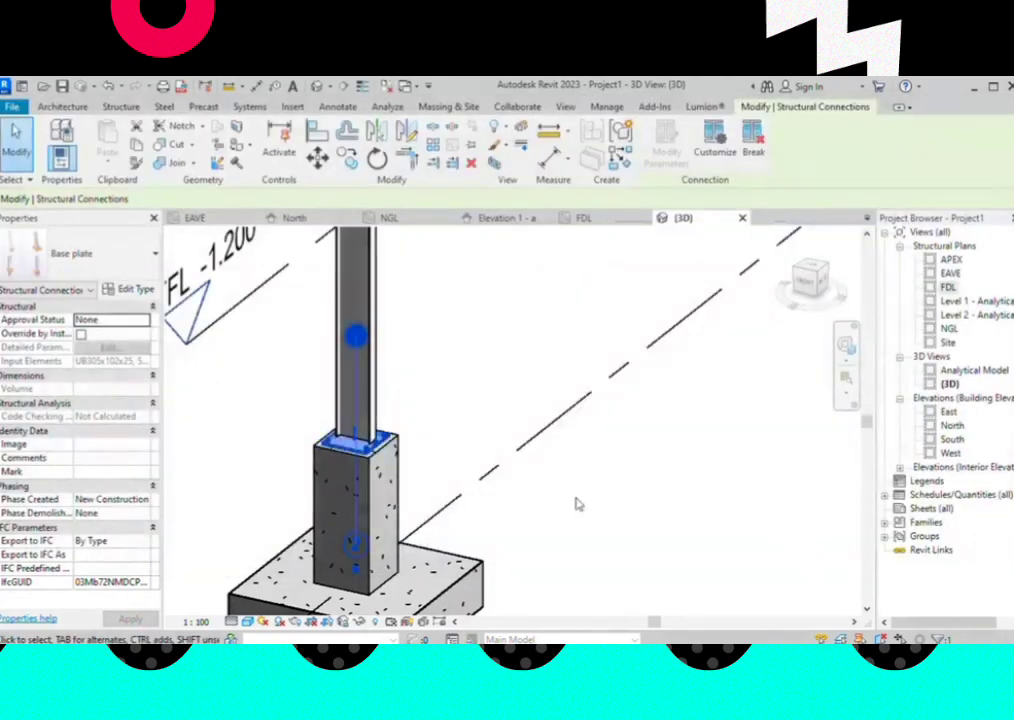
shift+middle_drag(577, 502, 360, 455)
scroll(360, 453, up, 3)
click(516, 394)
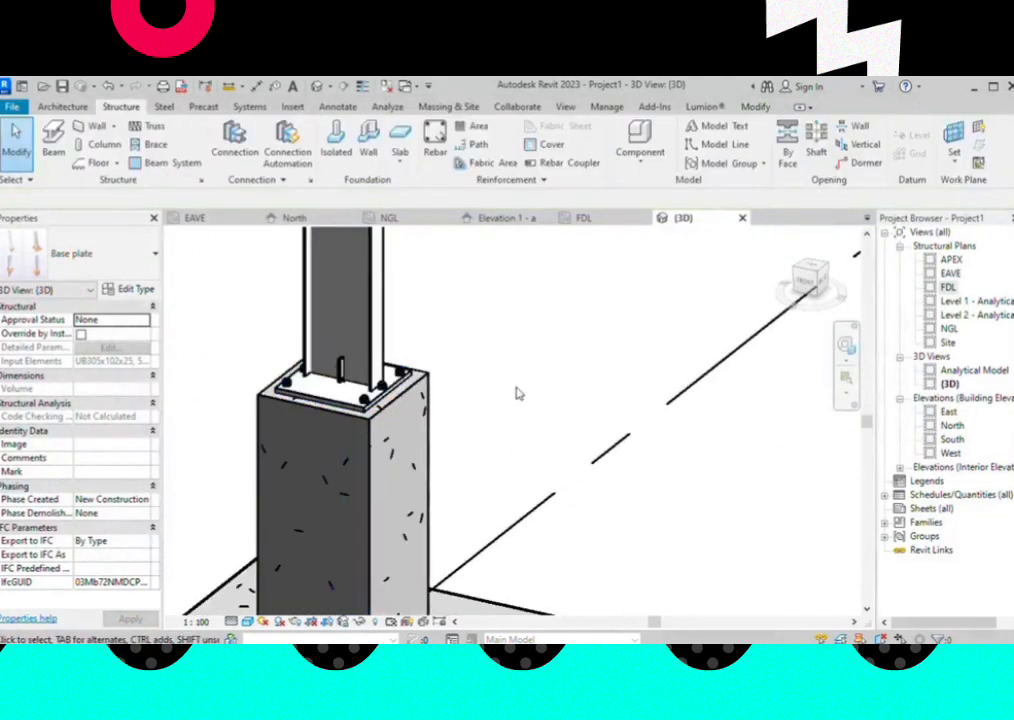
Select the concrete pedestal column under the base plate
scroll(347, 399, up, 3)
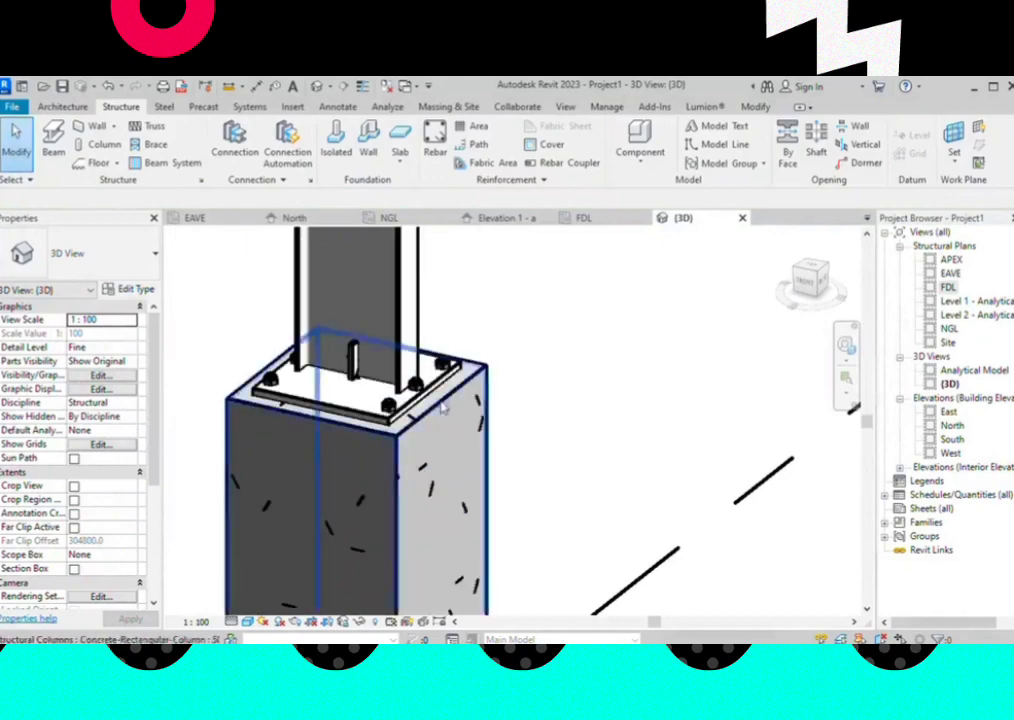
scroll(400, 400, up, 2)
scroll(646, 406, down, 3)
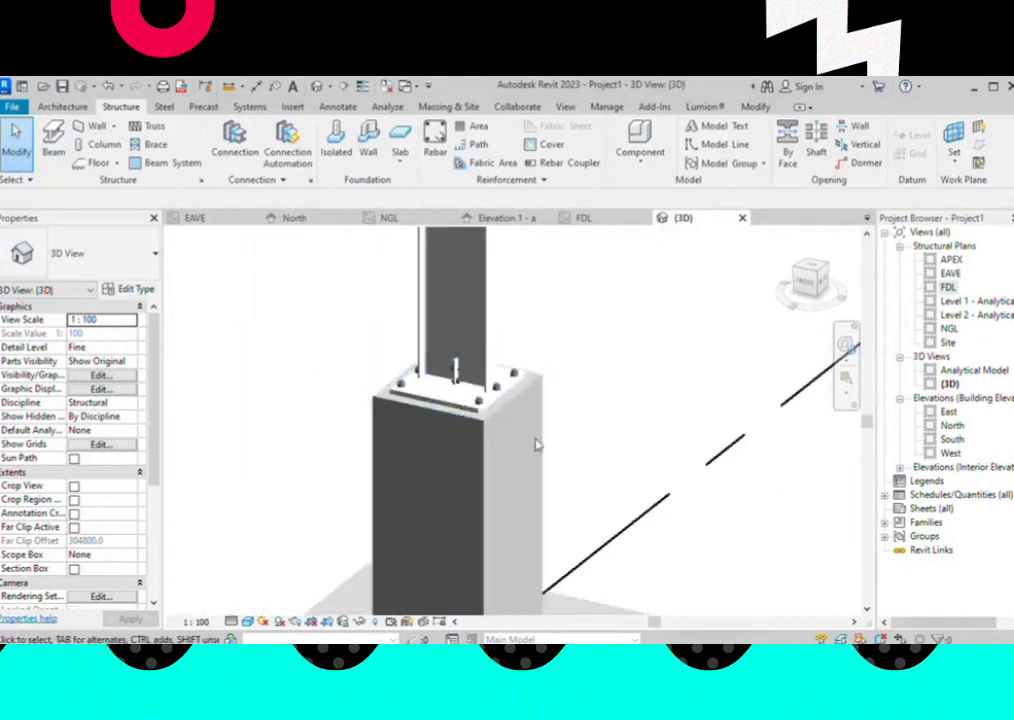
scroll(570, 440, down, 2)
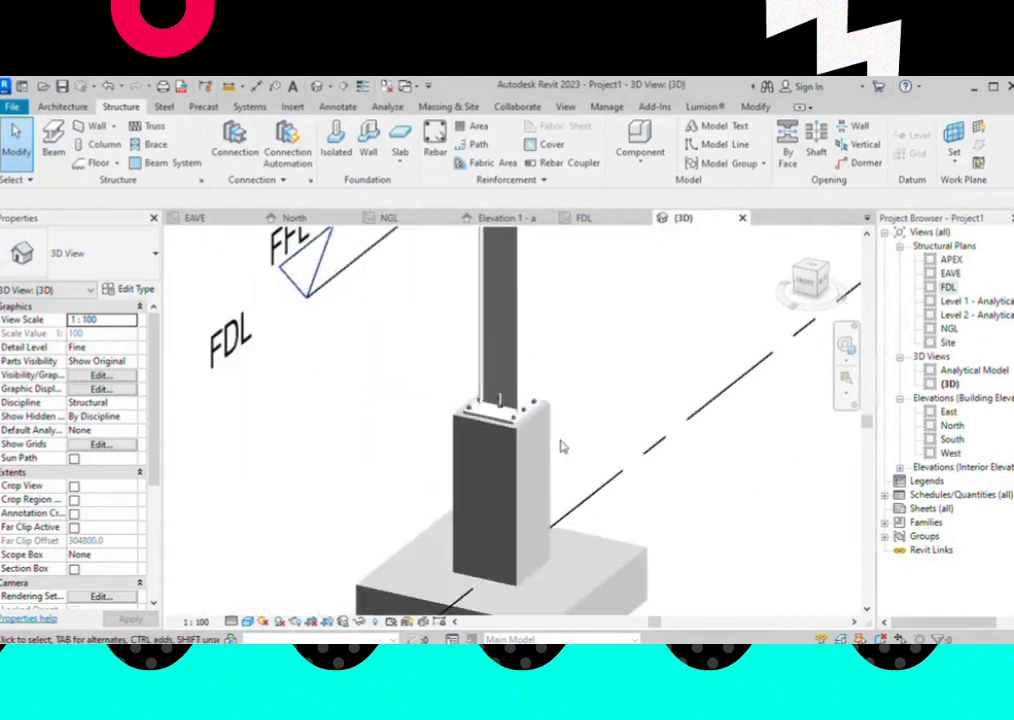
click(508, 505)
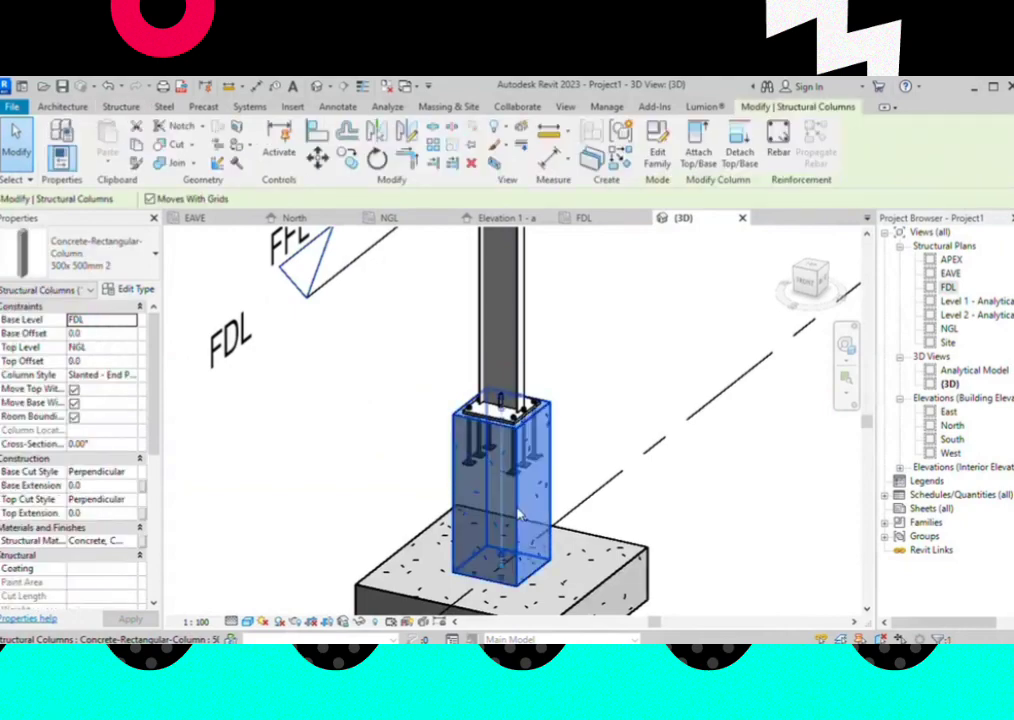
Set the concrete column type's b and h dimensions to 350 mm
click(131, 289)
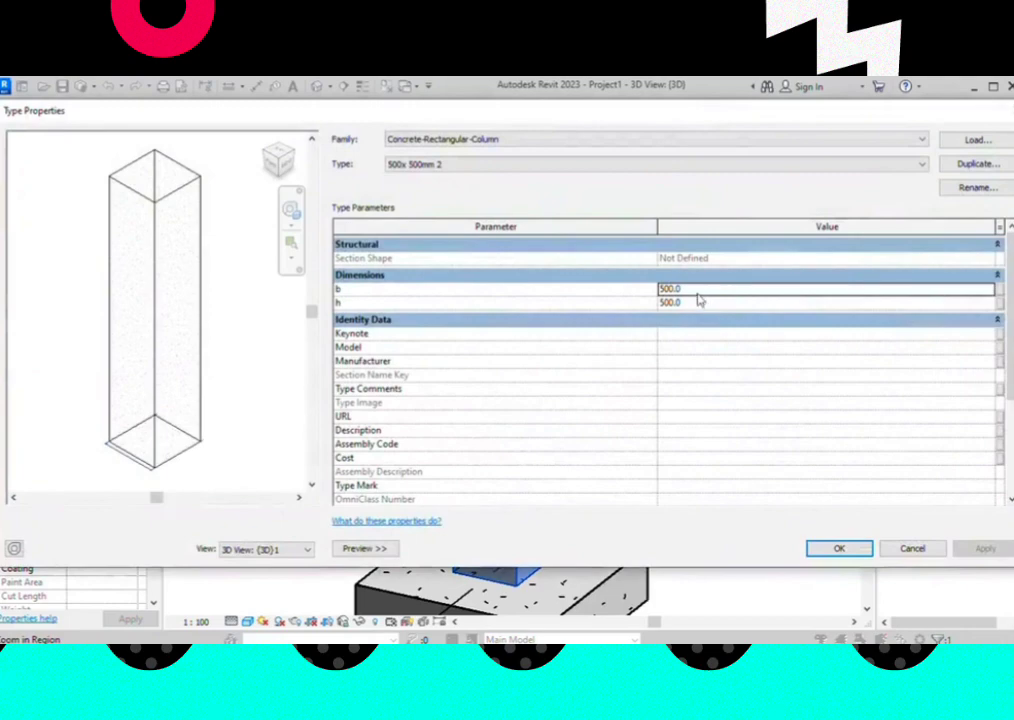
drag(684, 289, 670, 288)
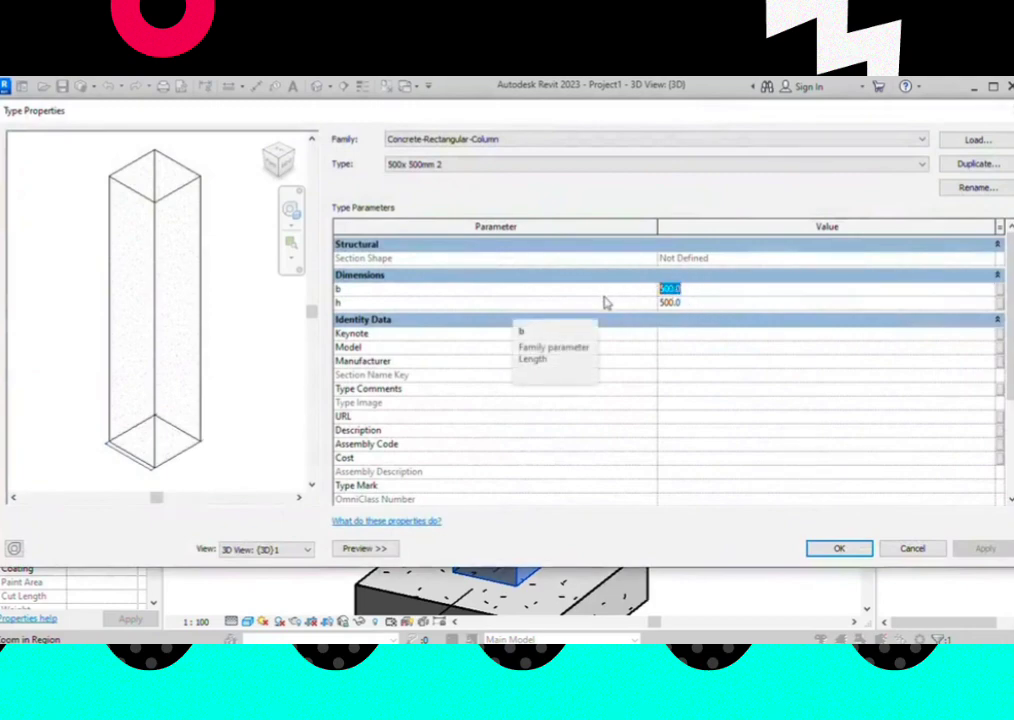
text(3)
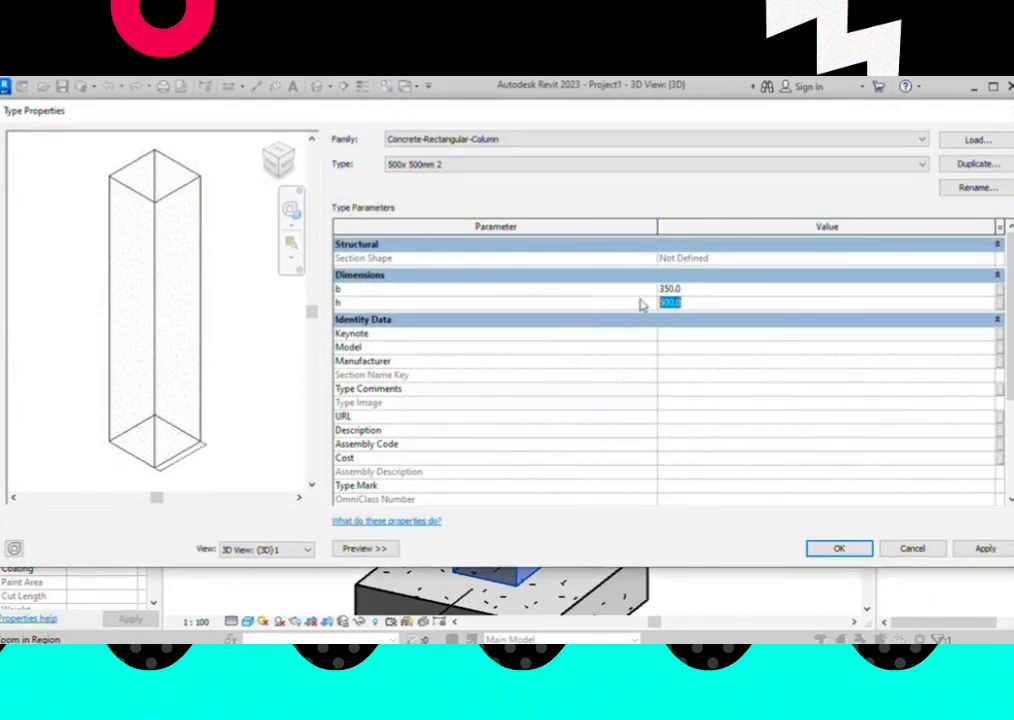
click(838, 549)
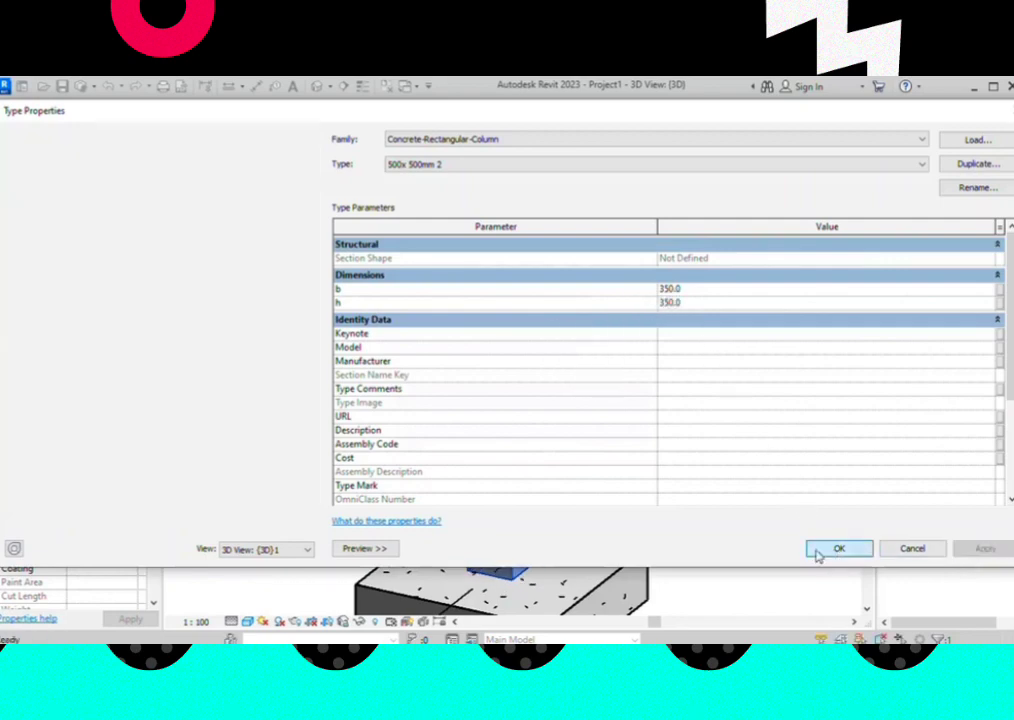
Change the column type's b and h to 400 mm and apply
scroll(480, 420, up, 3)
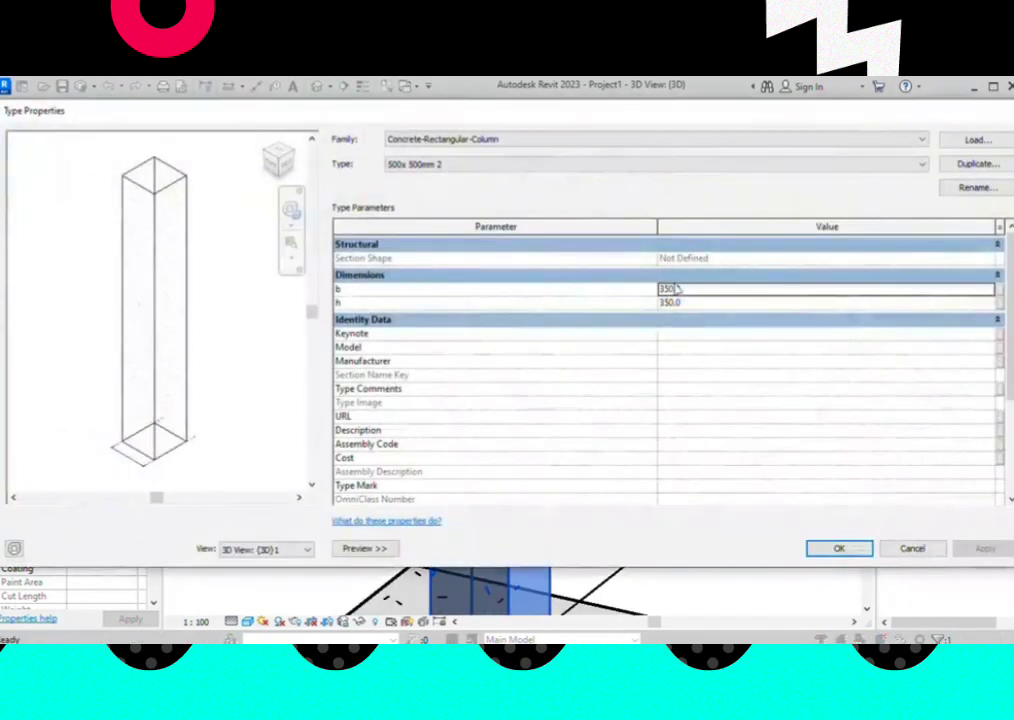
drag(693, 296, 670, 289)
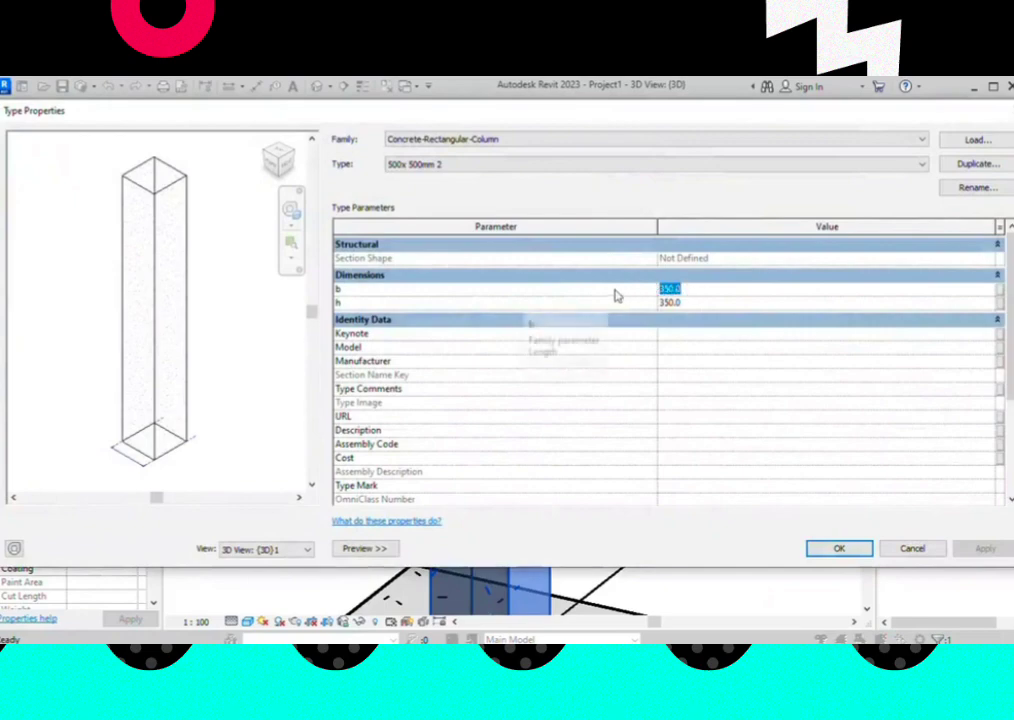
text(40)
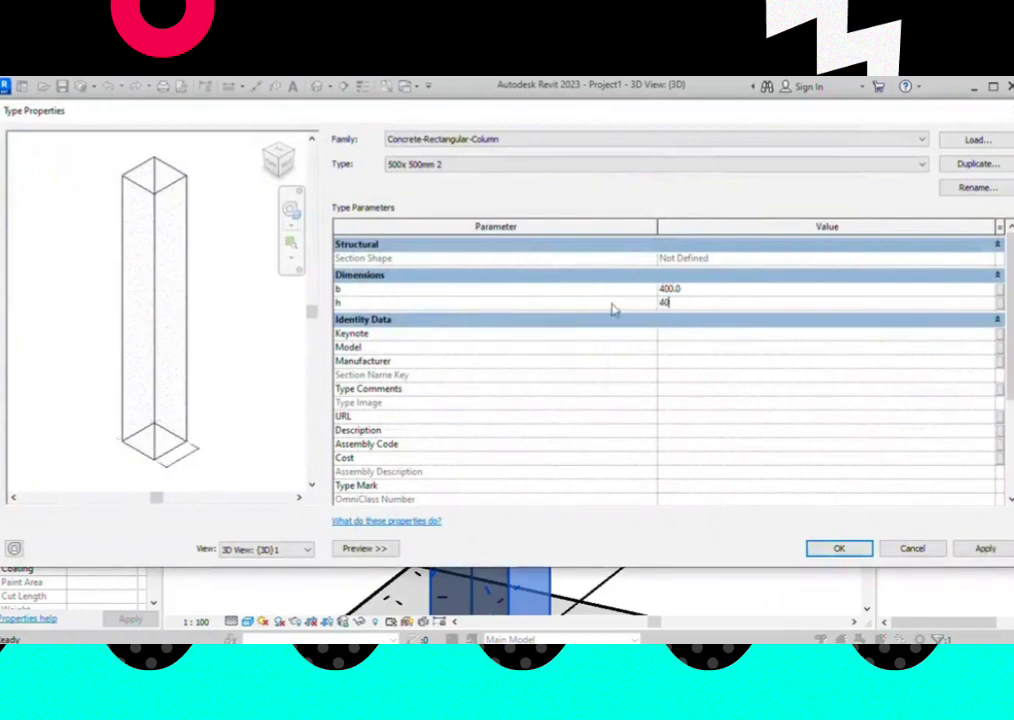
click(970, 550)
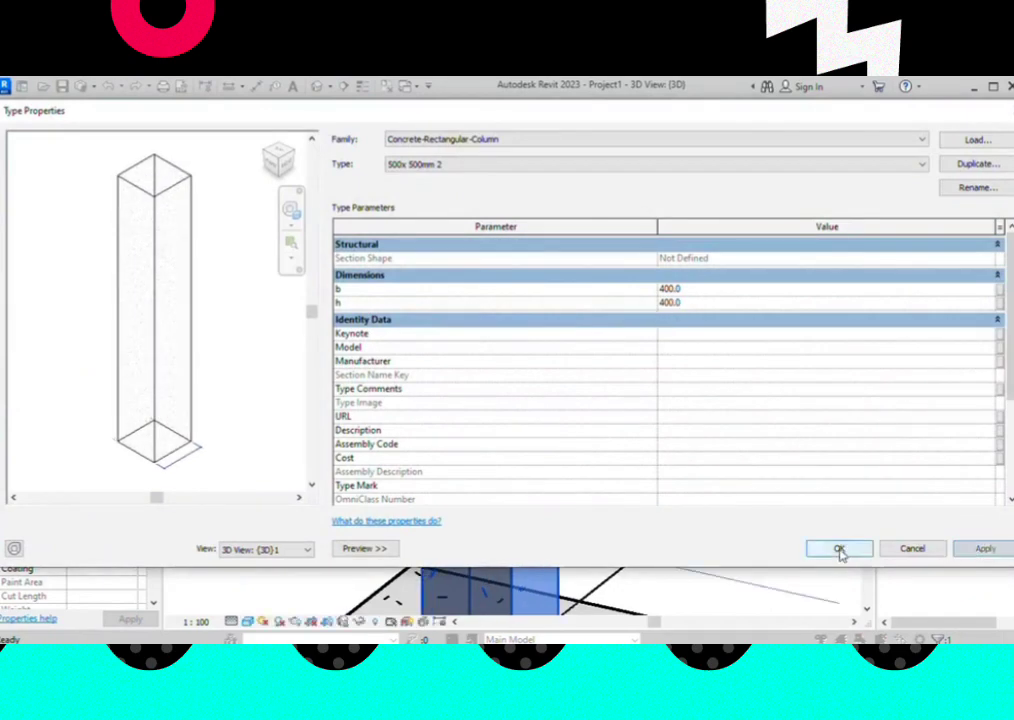
click(814, 548)
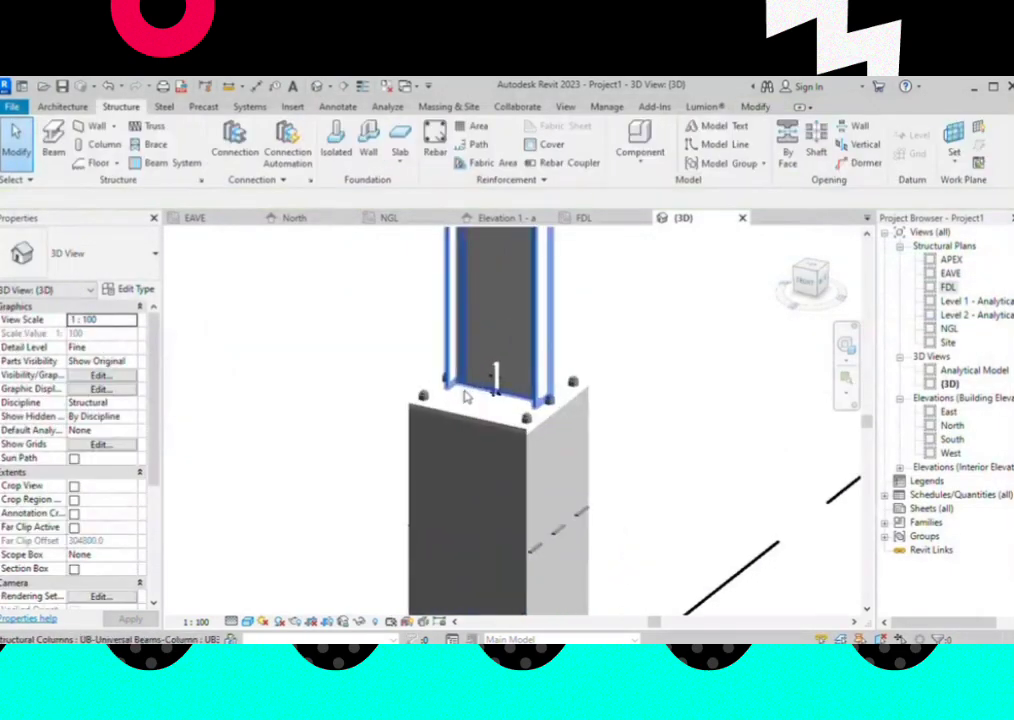
scroll(610, 420, up, 2)
scroll(602, 412, up, 1)
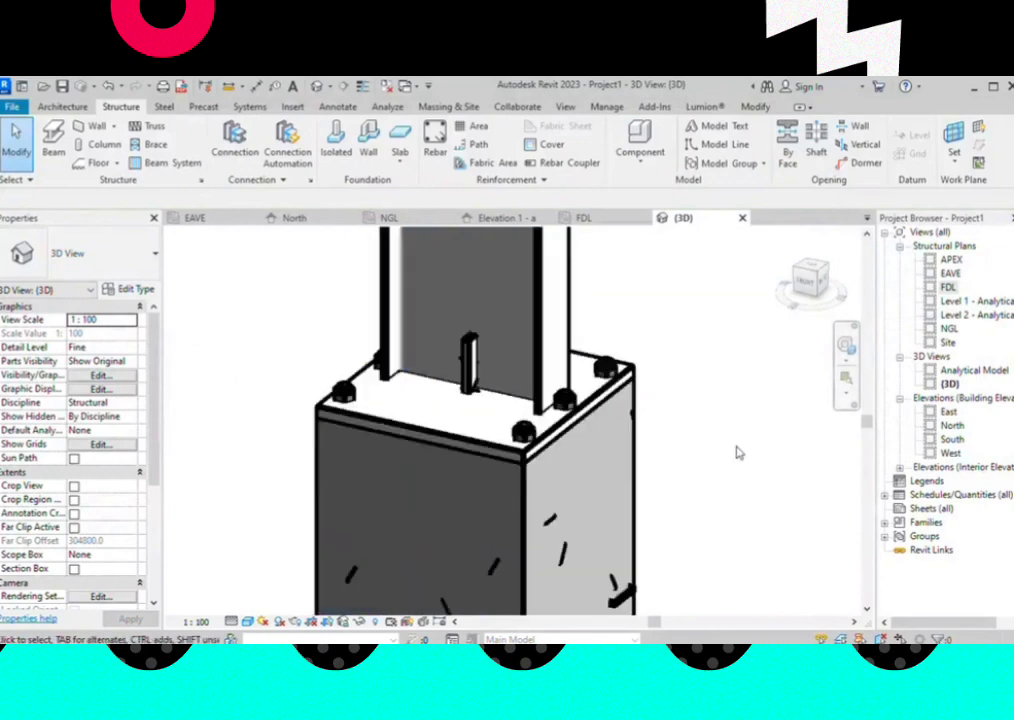
scroll(519, 430, down, 2)
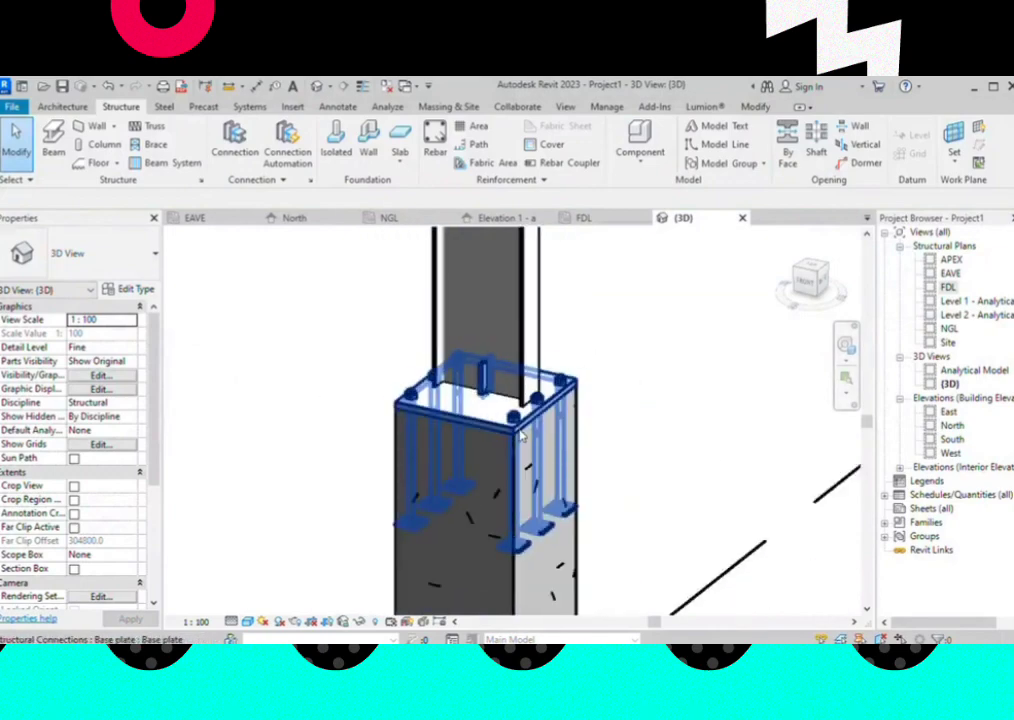
scroll(505, 428, down, 2)
scroll(530, 445, down, 2)
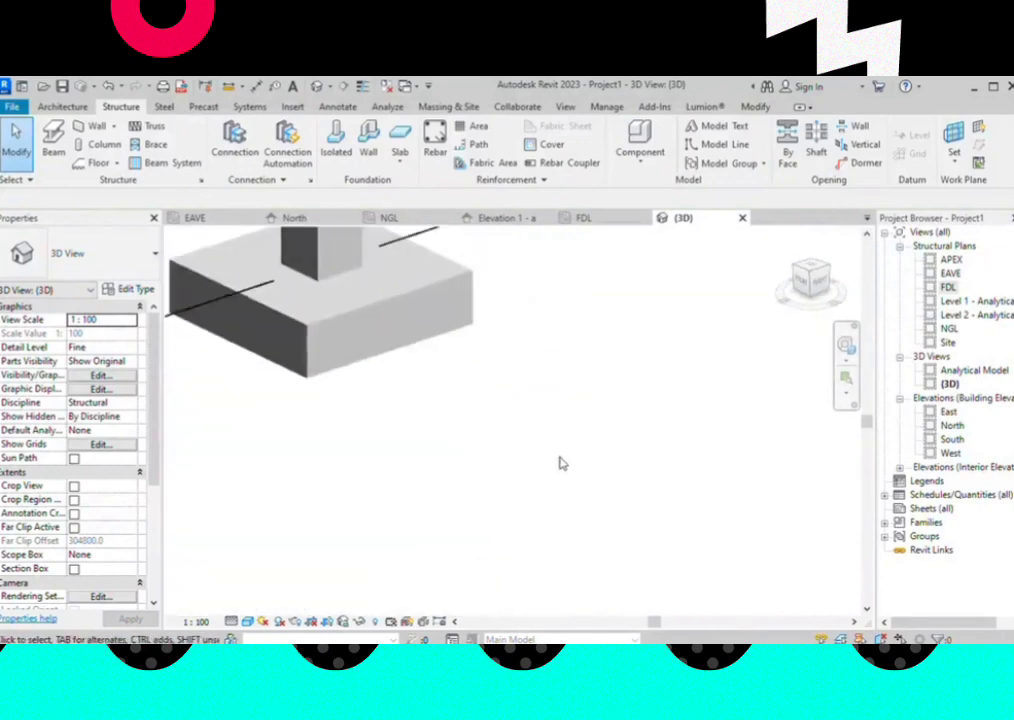
scroll(510, 468, down, 2)
scroll(455, 455, down, 1)
shift+middle_drag(450, 440, 431, 417)
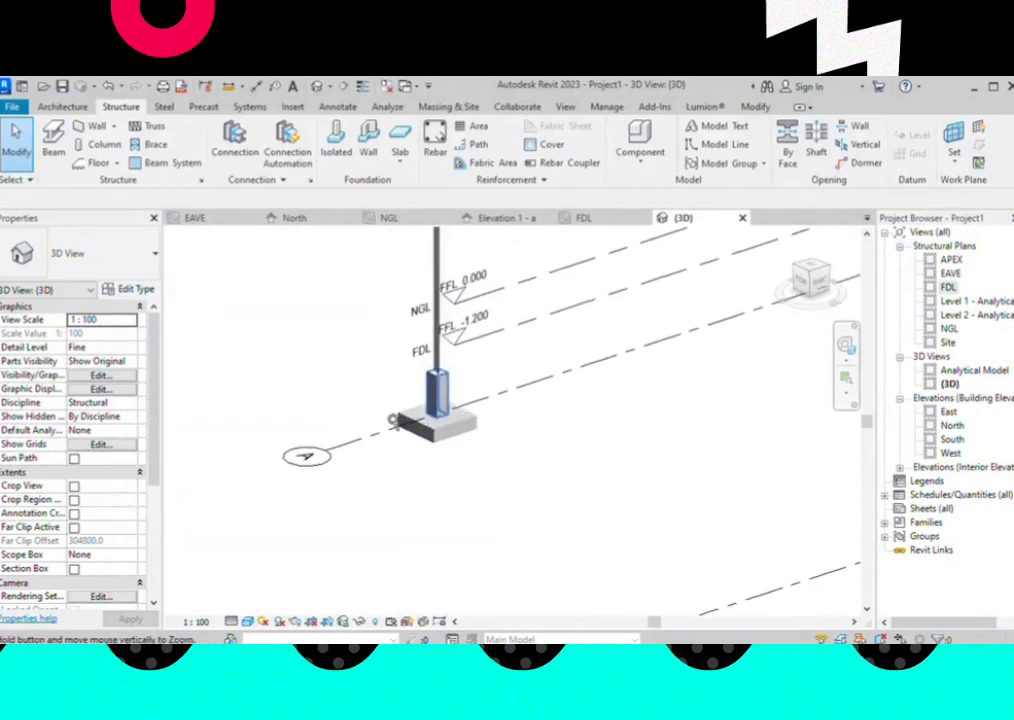
scroll(299, 441, down, 3)
shift+middle_drag(299, 441, 333, 444)
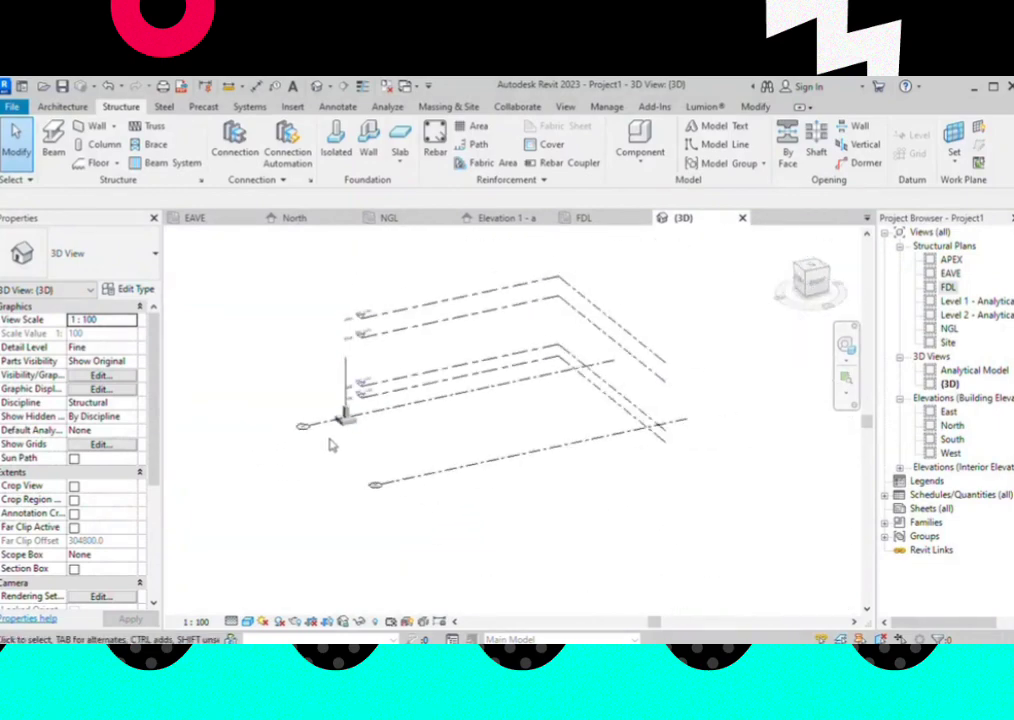
shift+middle_drag(367, 388, 480, 464)
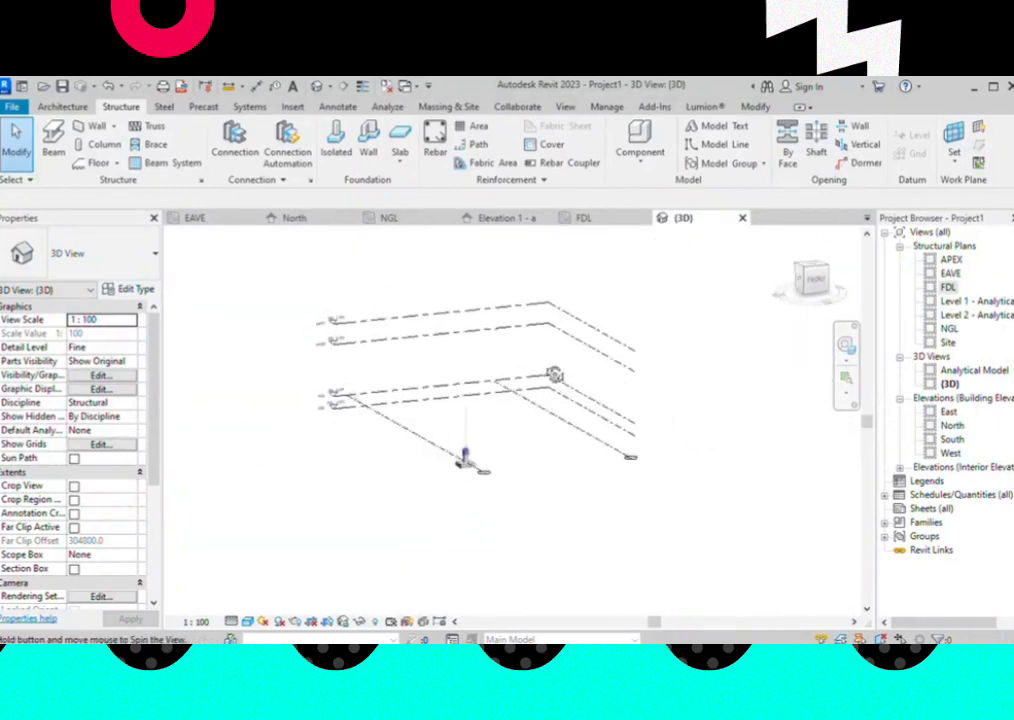
scroll(475, 455, up, 2)
scroll(686, 441, down, 2)
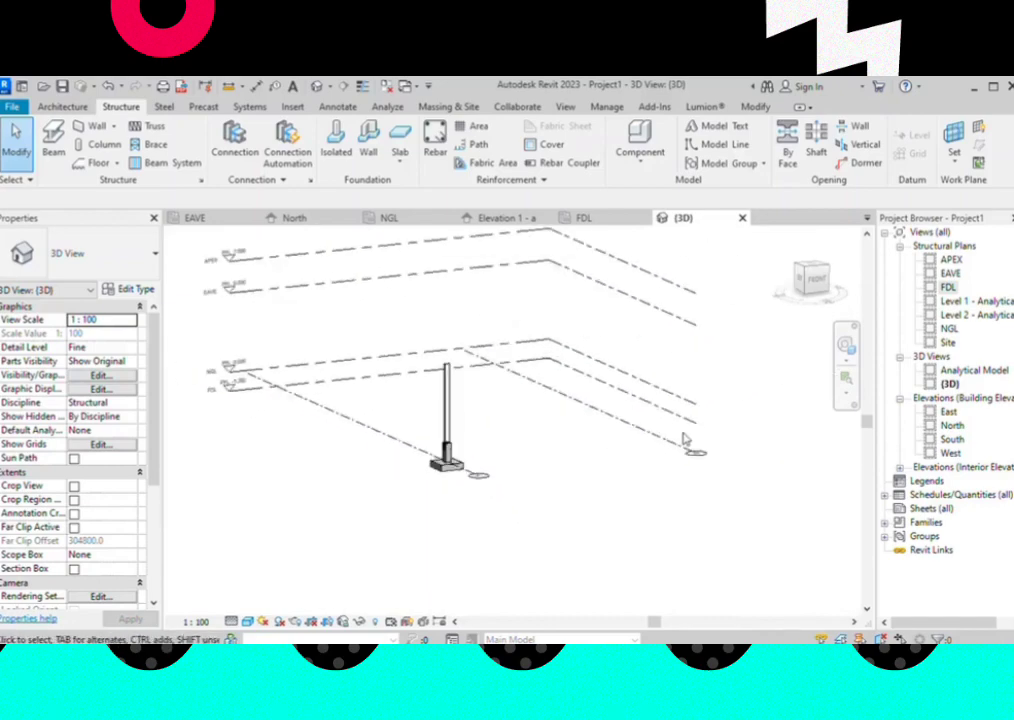
middle_drag(686, 441, 645, 457)
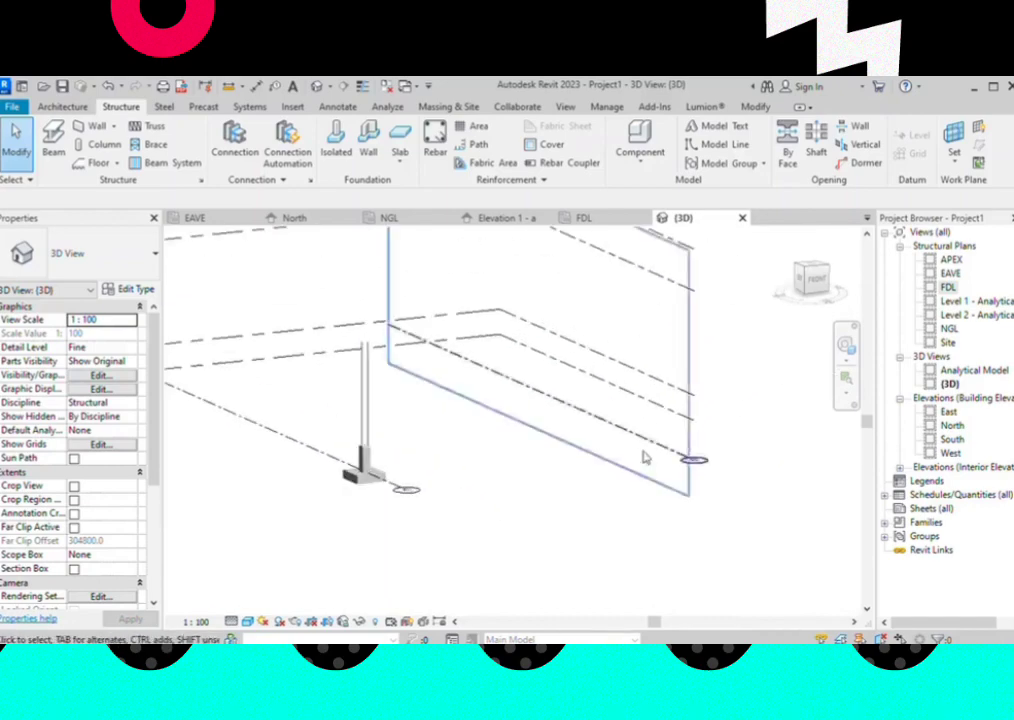
Switch to Elevation 1 - a, trying and then undoing a move of the APEX level
click(508, 225)
scroll(473, 341, down, 2)
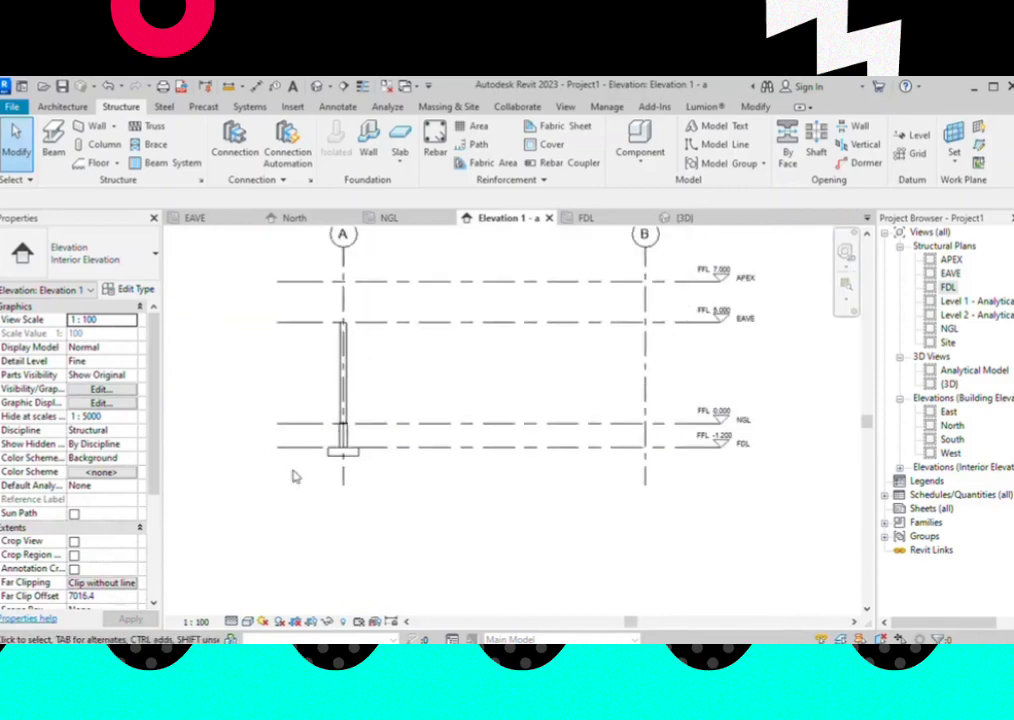
scroll(294, 475, down, 1)
click(318, 346)
drag(335, 410, 340, 452)
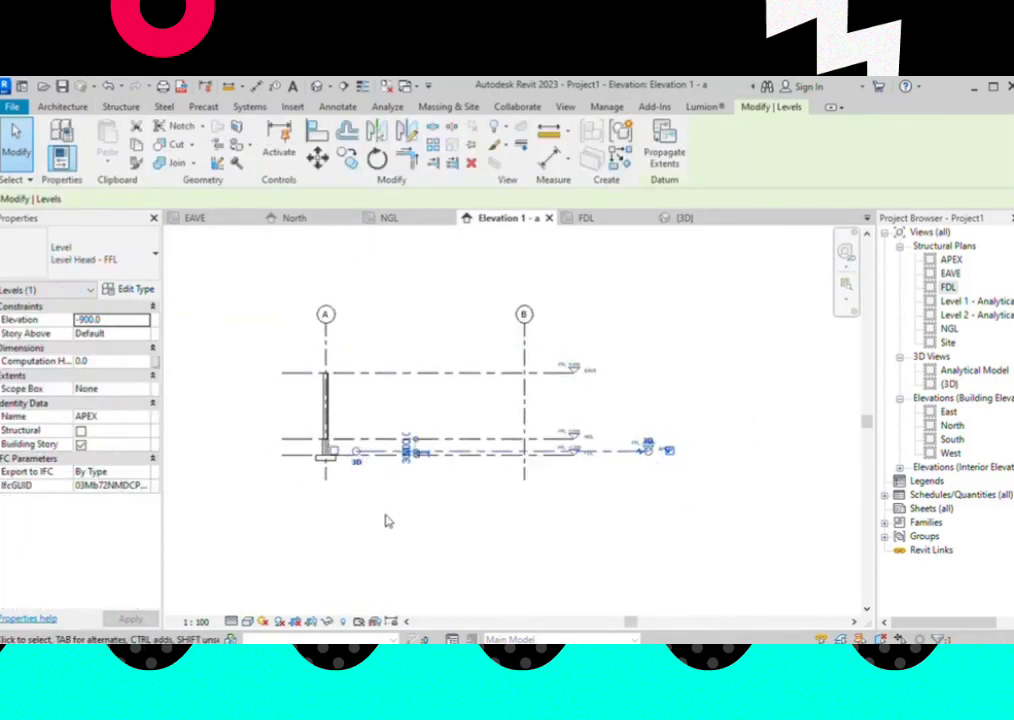
click(112, 88)
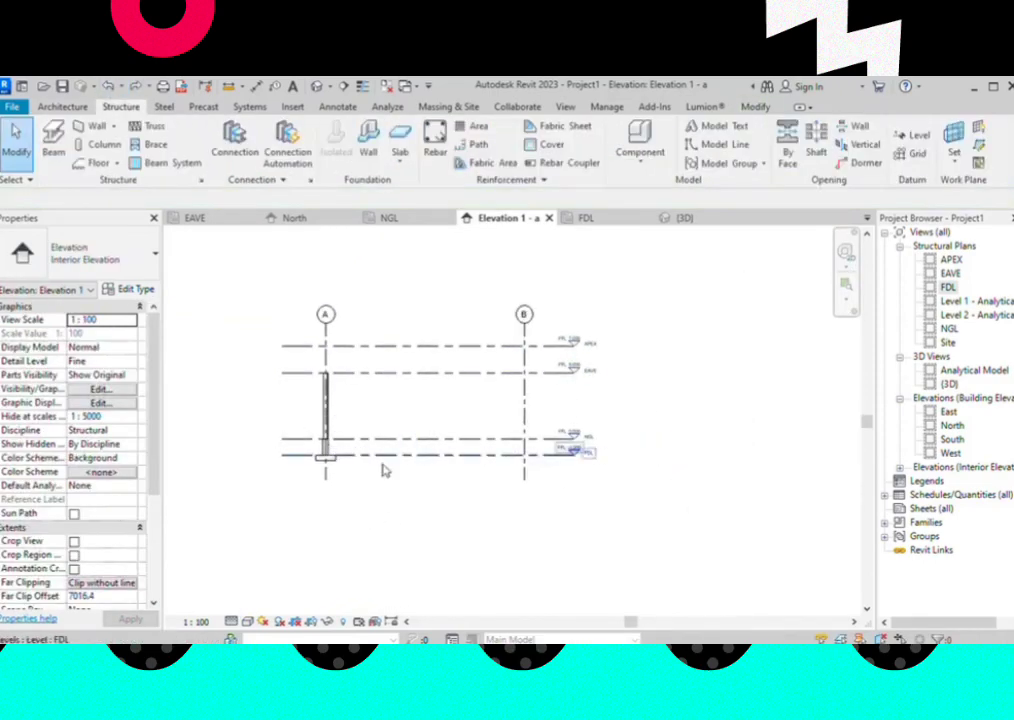
Copy the column, pedestal and footing from grid A to grid B, 15000 away
drag(242, 337, 364, 488)
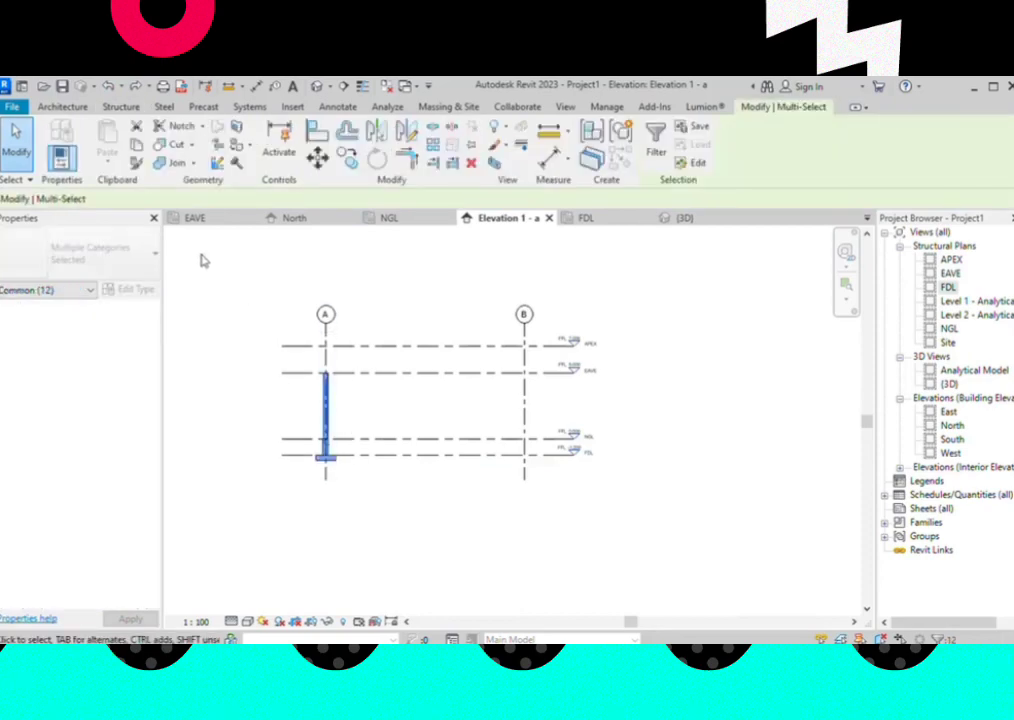
click(347, 157)
scroll(330, 490, up, 3)
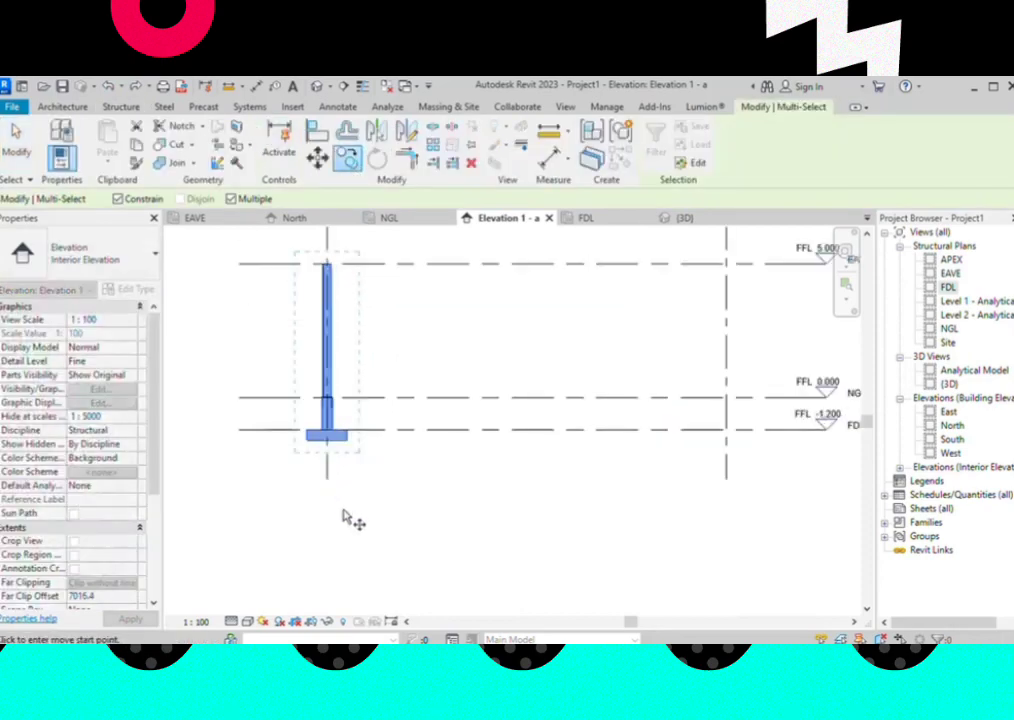
click(326, 482)
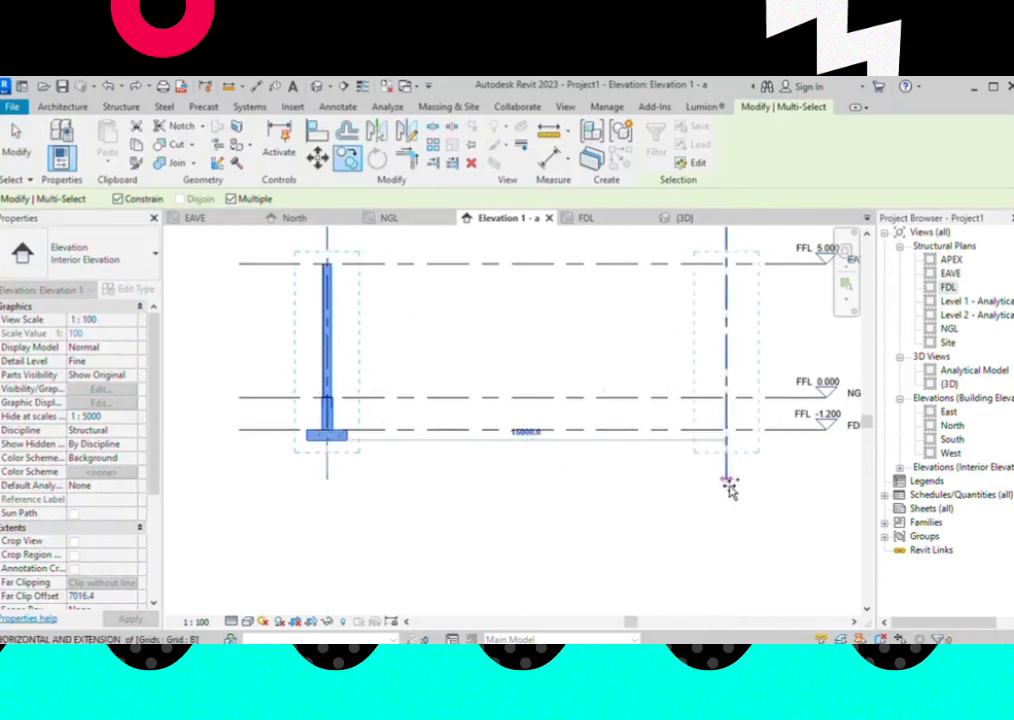
click(725, 482)
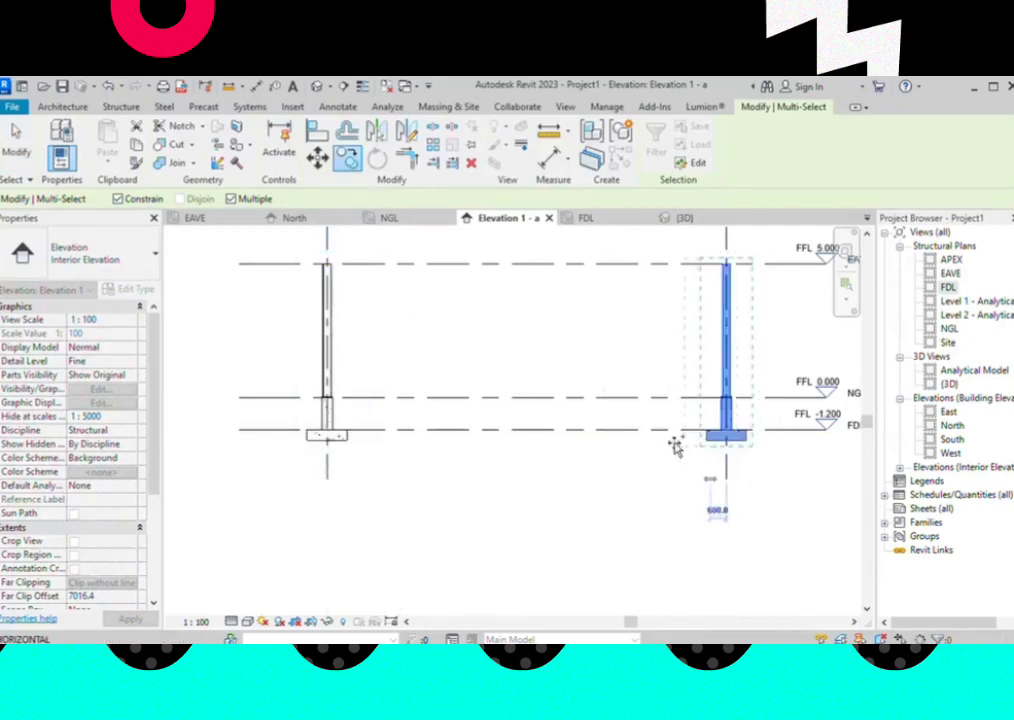
click(18, 140)
scroll(313, 290, down, 2)
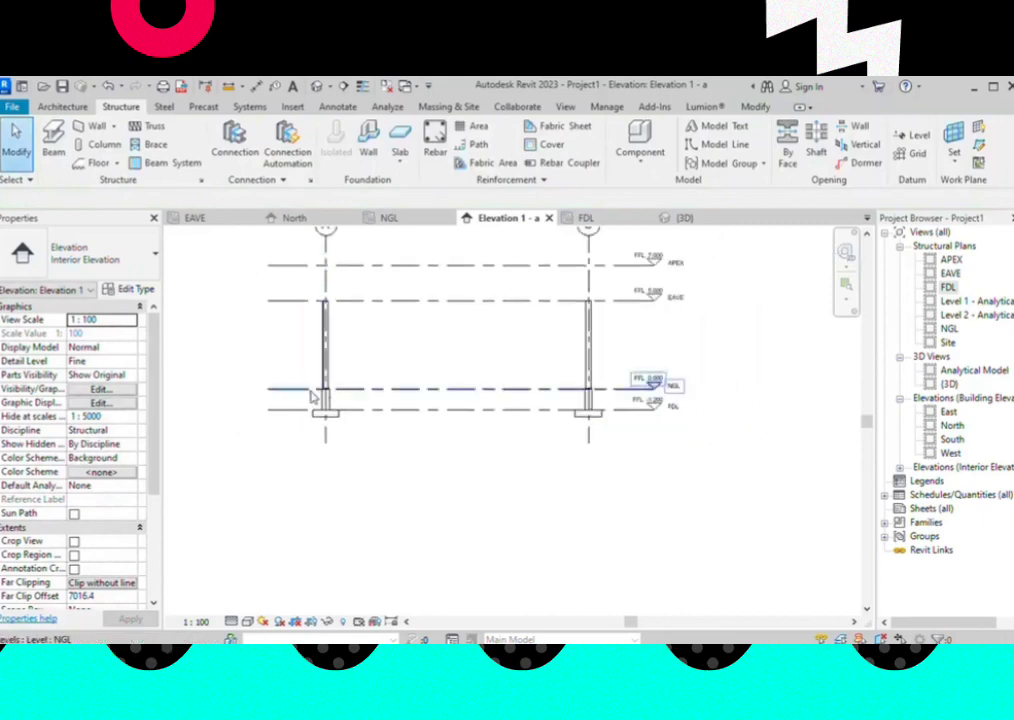
scroll(420, 395, down, 1)
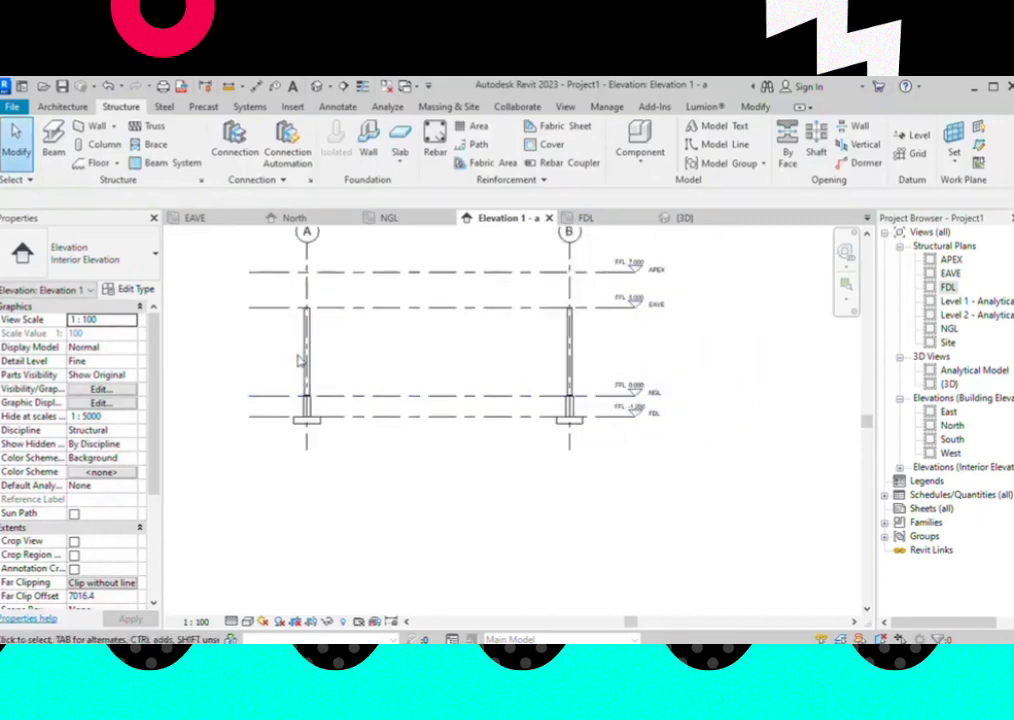
scroll(353, 440, down, 2)
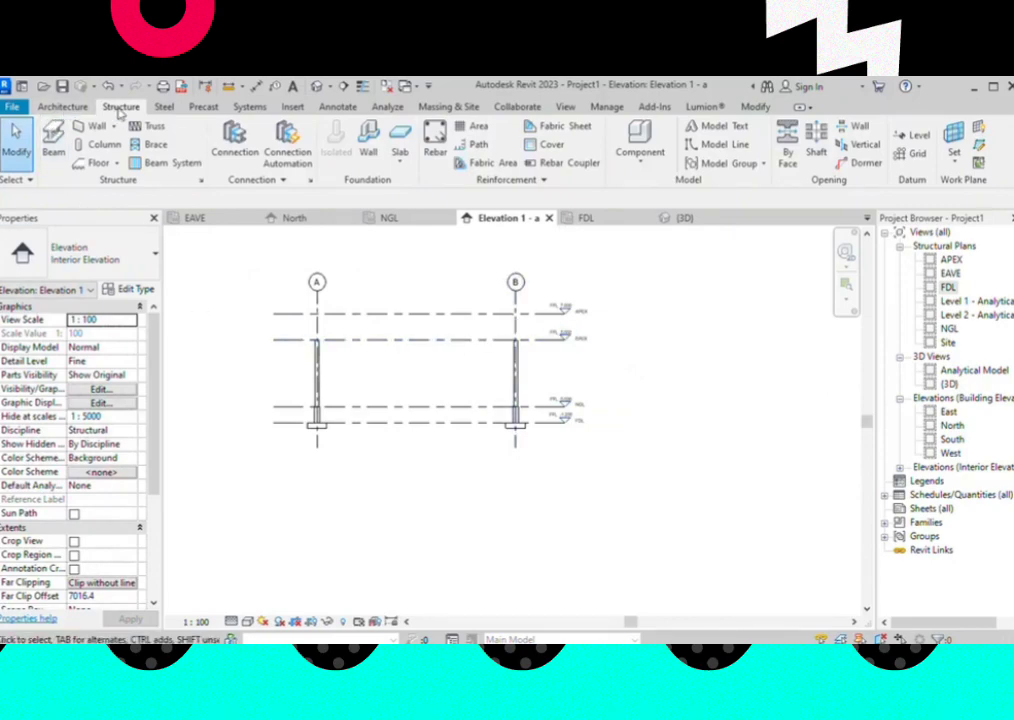
Start the Structure Truss tool and review the available truss types
click(163, 130)
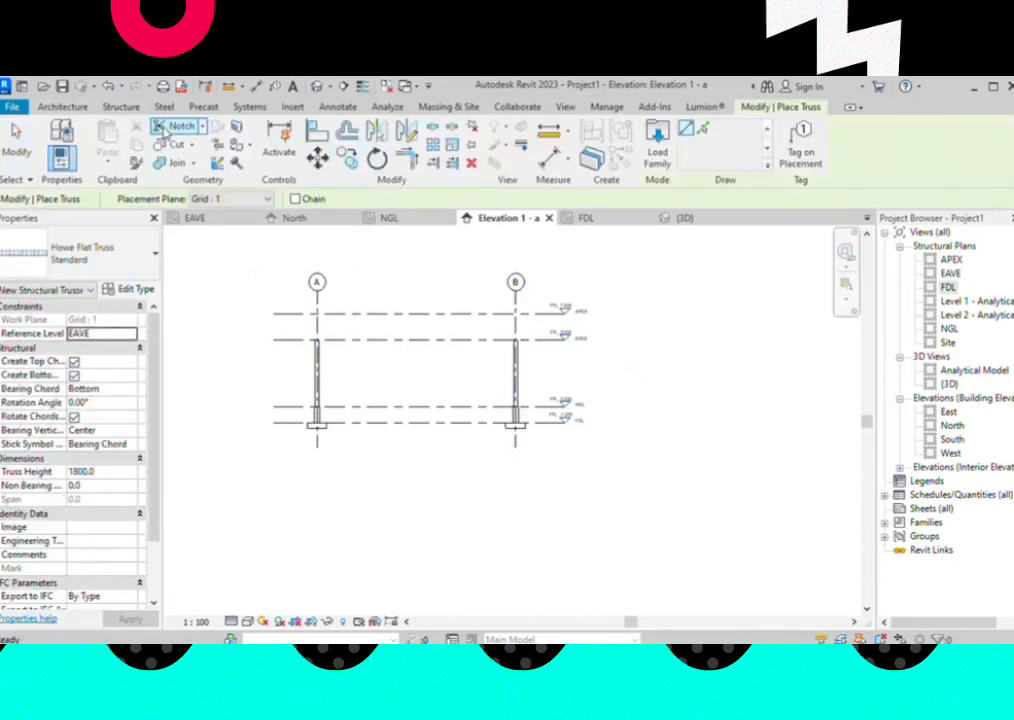
click(82, 258)
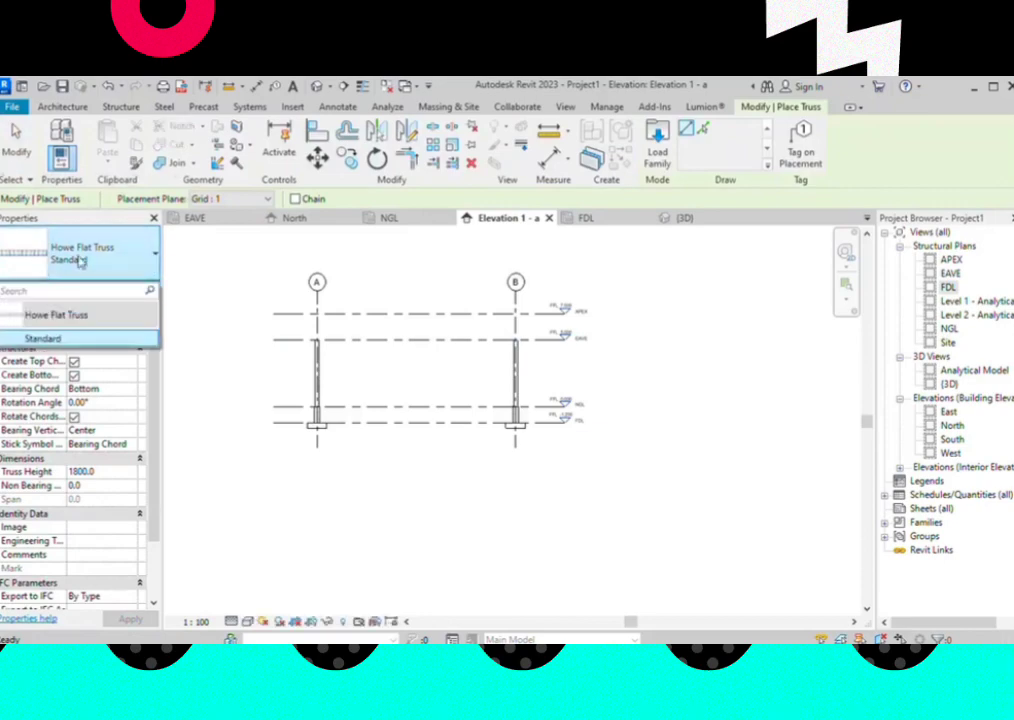
click(127, 262)
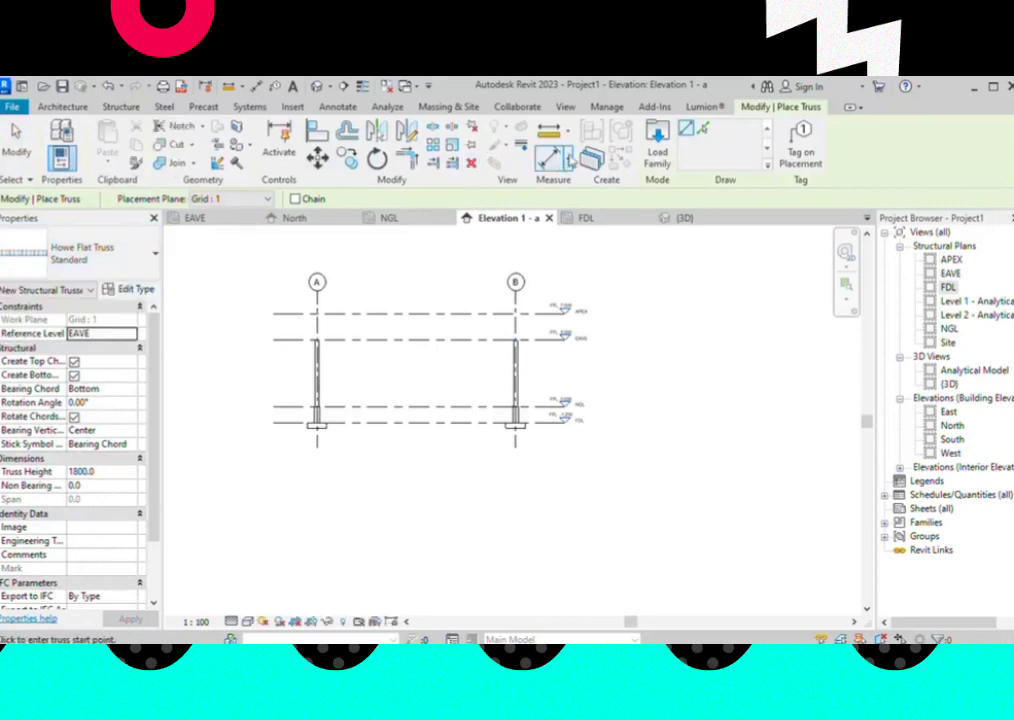
Load M_Warren With Cambered Top Chord Truss-10 Panel from US Metric > Structural Trusses
click(657, 148)
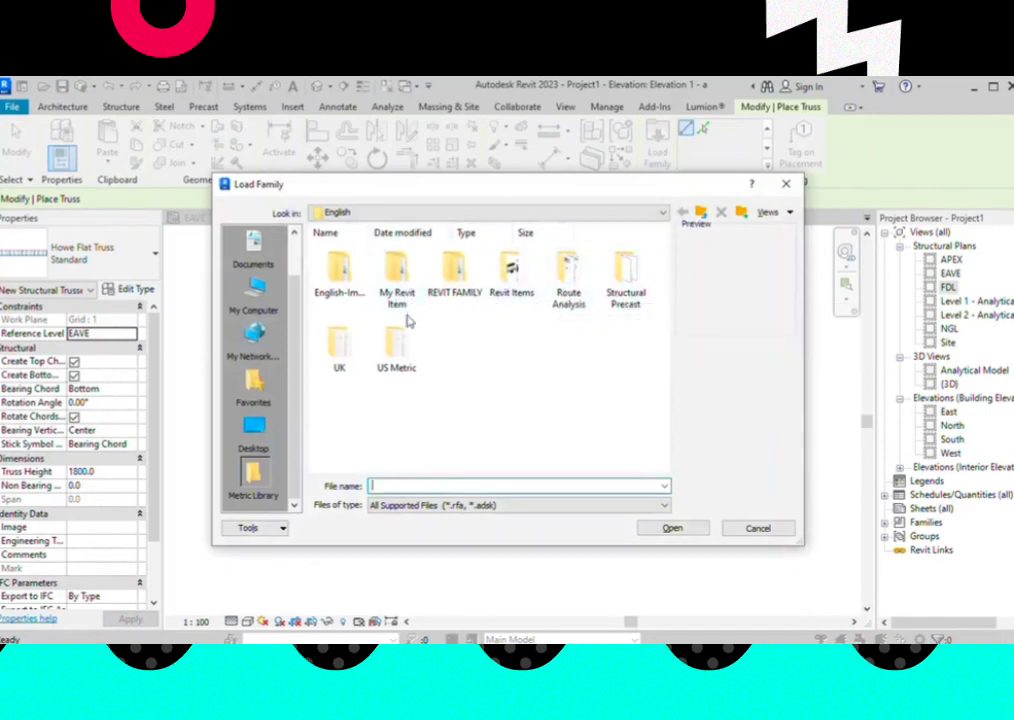
double_click(400, 370)
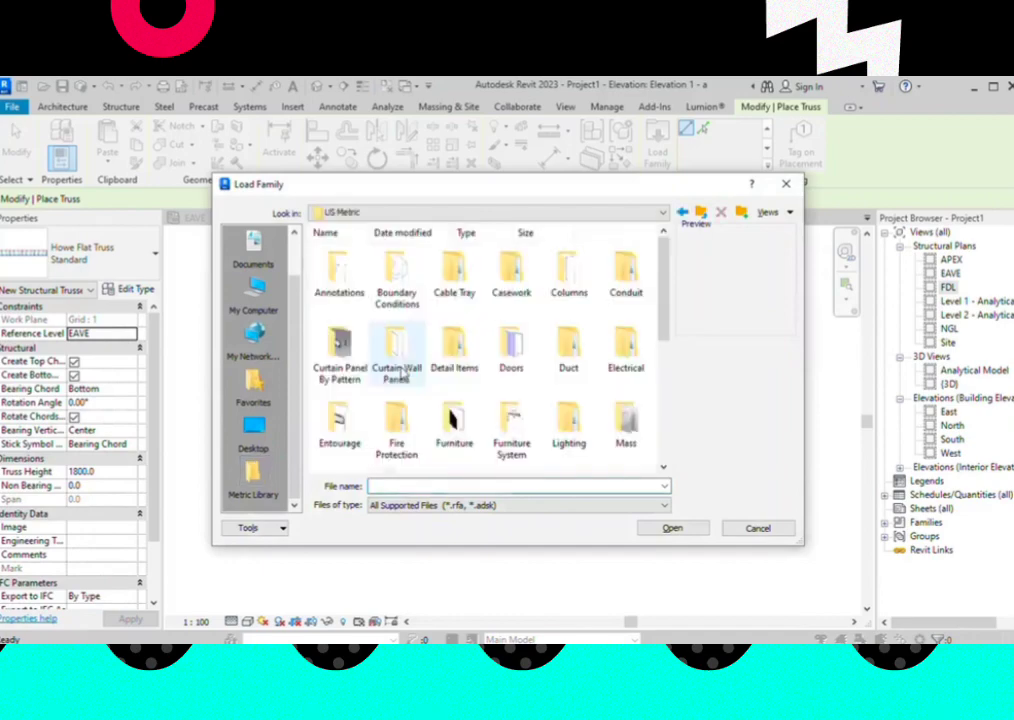
scroll(444, 369, down, 3)
scroll(446, 362, down, 2)
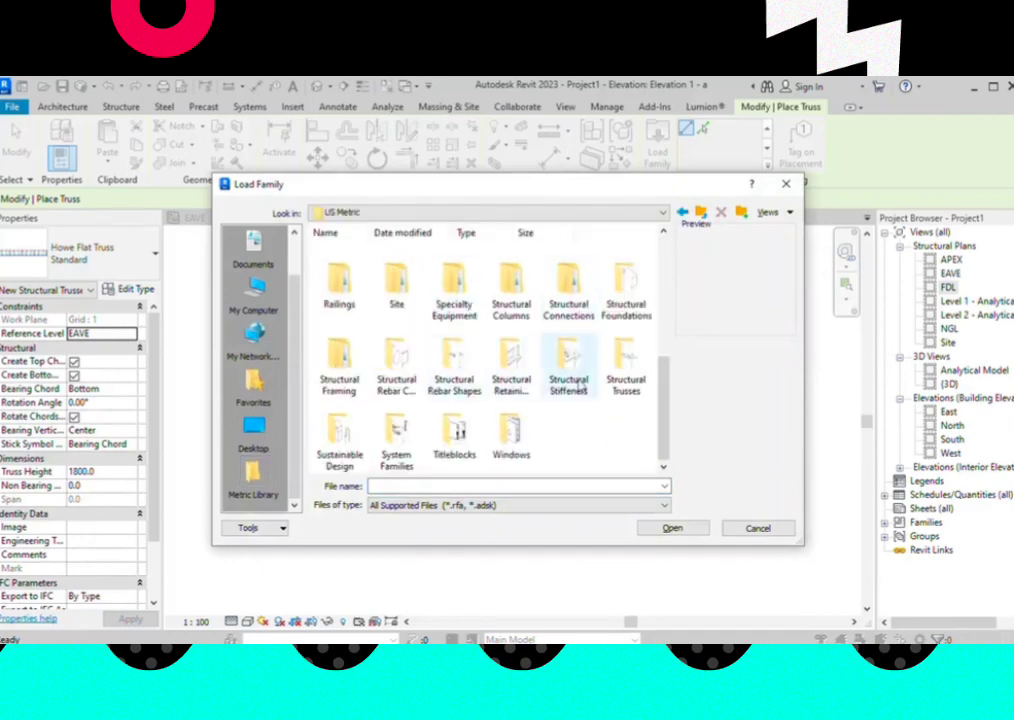
double_click(627, 372)
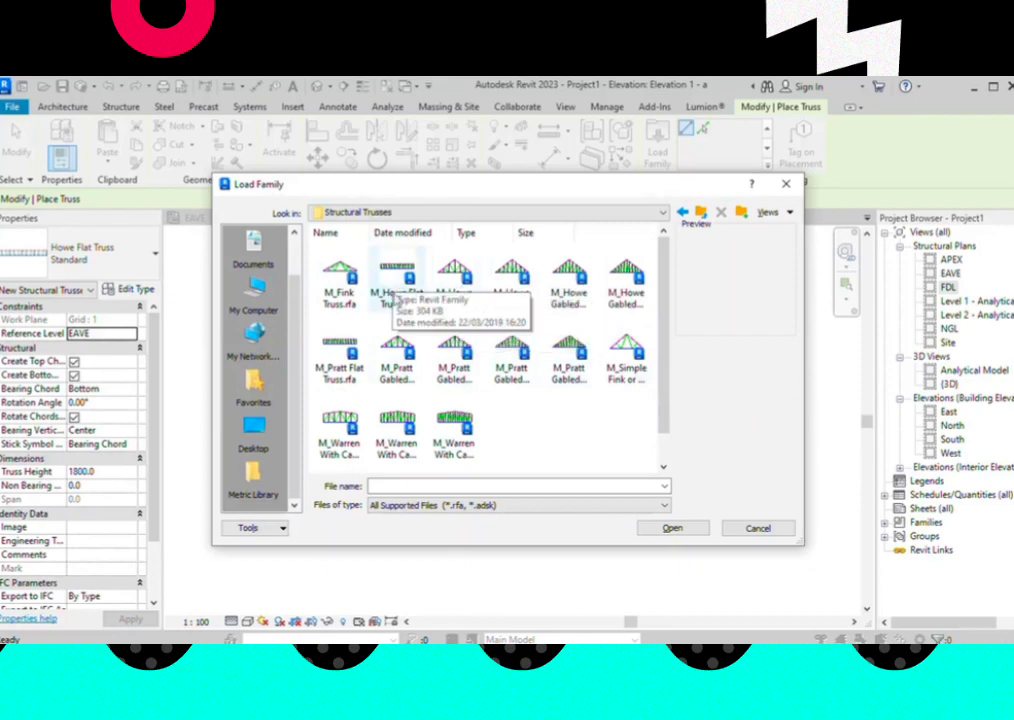
click(397, 422)
click(684, 530)
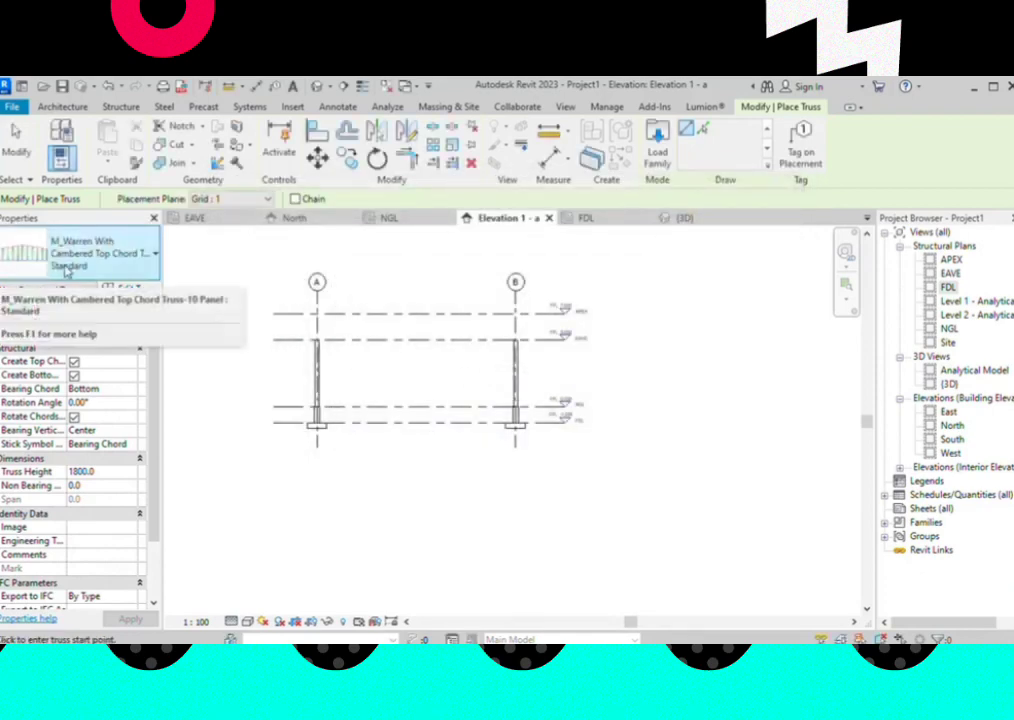
Choose the Howe Flat Truss : Standard type in the Type Selector
click(156, 257)
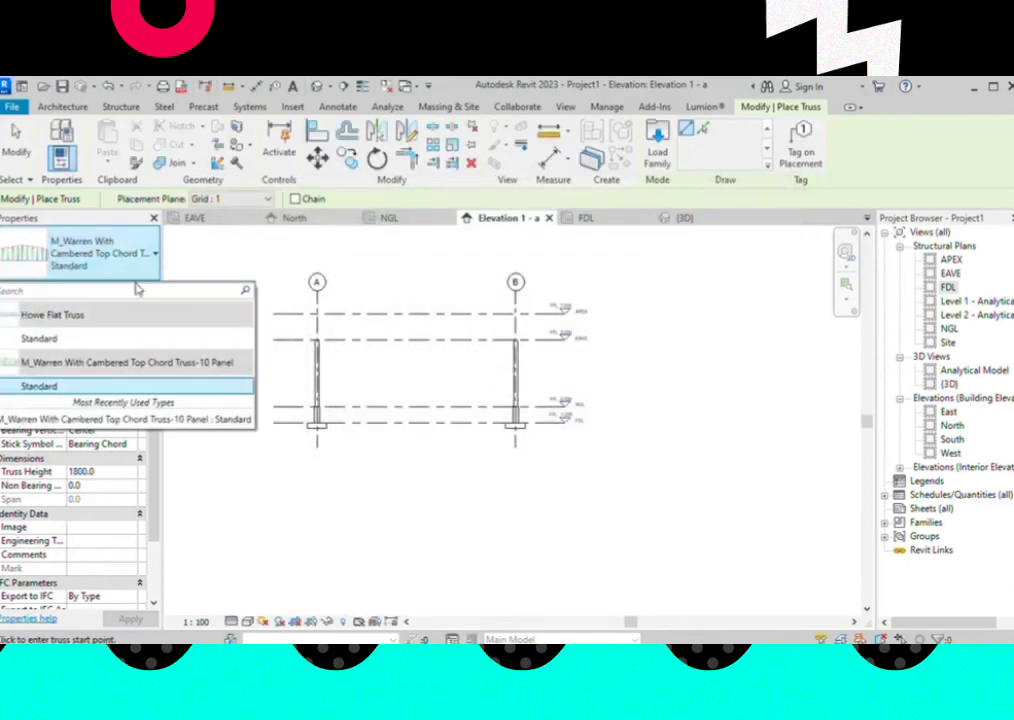
click(47, 339)
scroll(327, 340, up, 1)
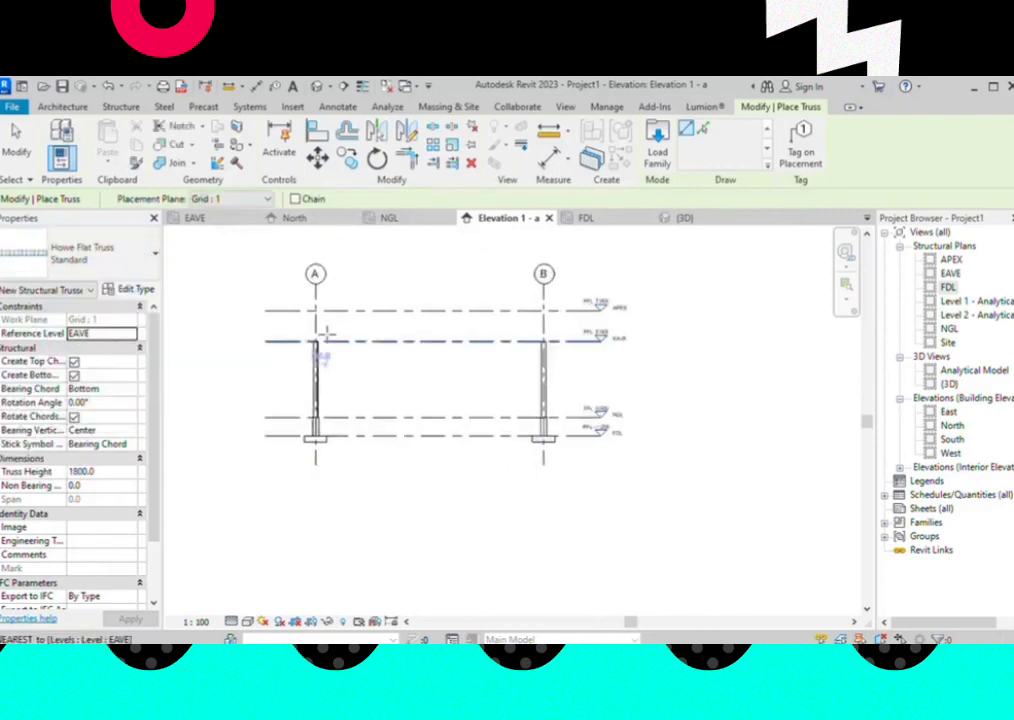
scroll(327, 335, up, 1)
scroll(304, 342, up, 3)
scroll(303, 310, up, 2)
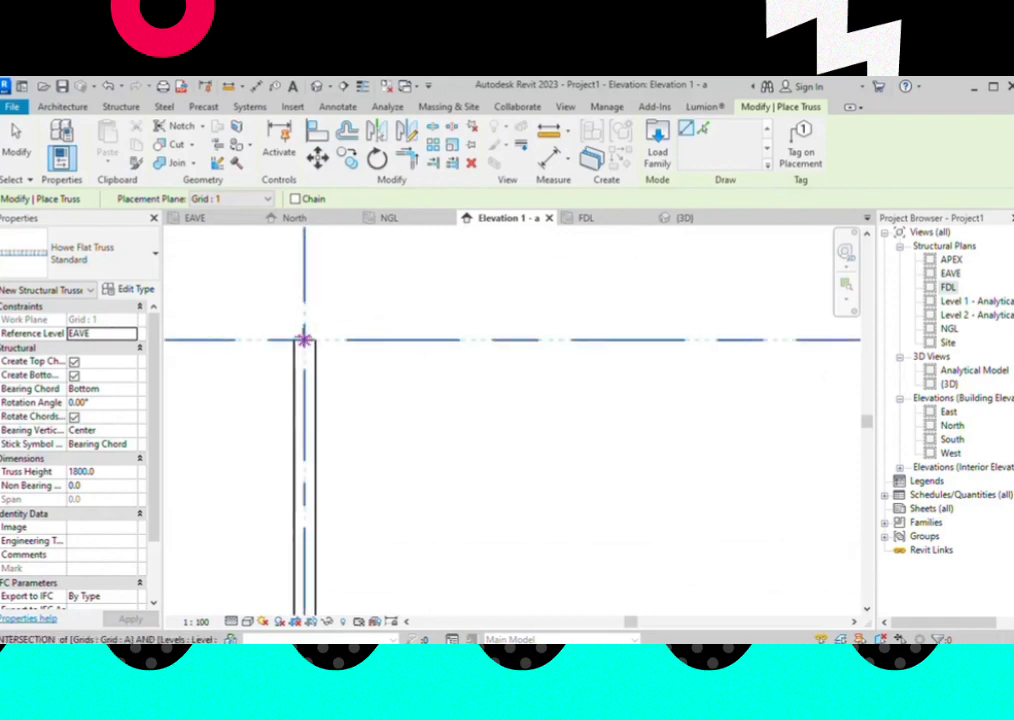
Place the truss from grid A to grid B at the EAVE level
click(304, 340)
scroll(283, 351, down, 2)
scroll(300, 360, down, 2)
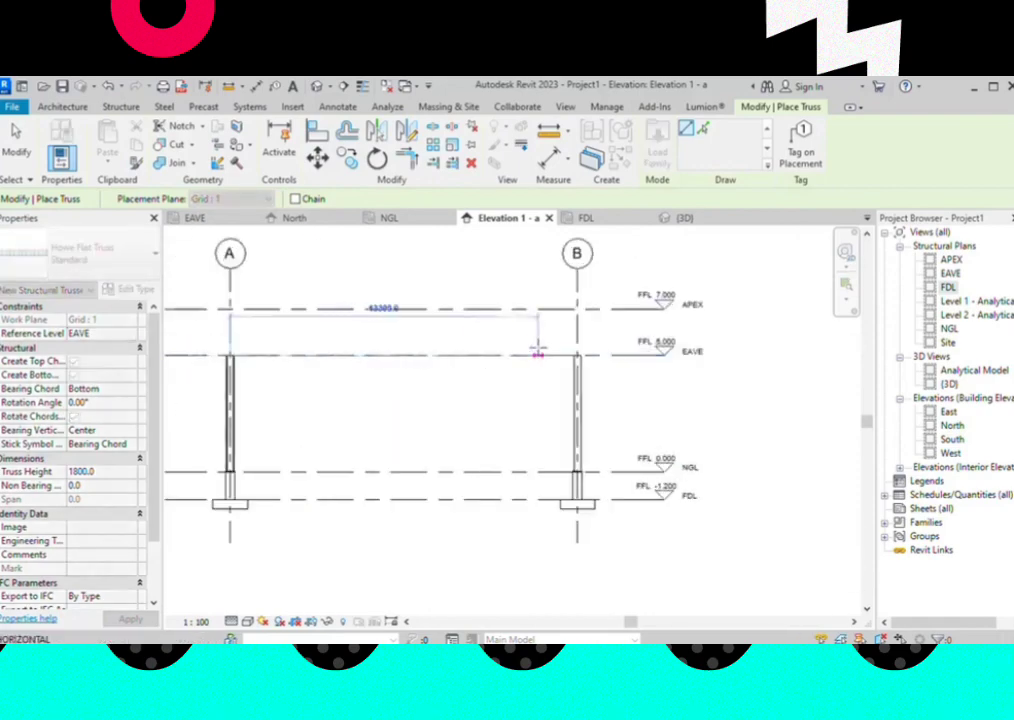
scroll(537, 350, up, 2)
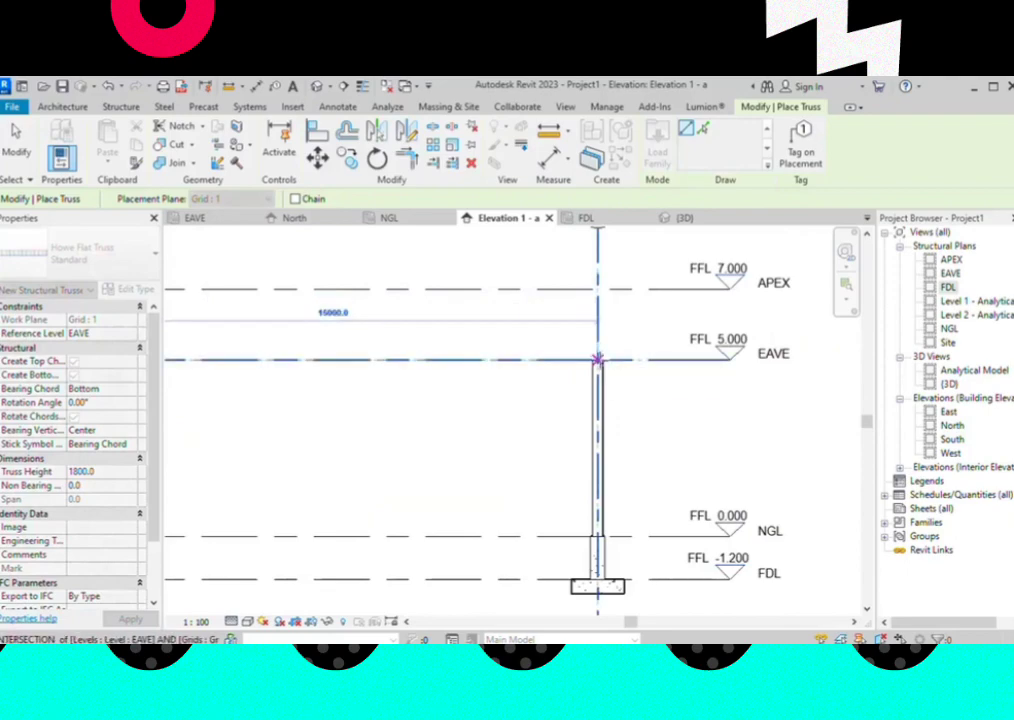
click(598, 357)
scroll(600, 360, down, 3)
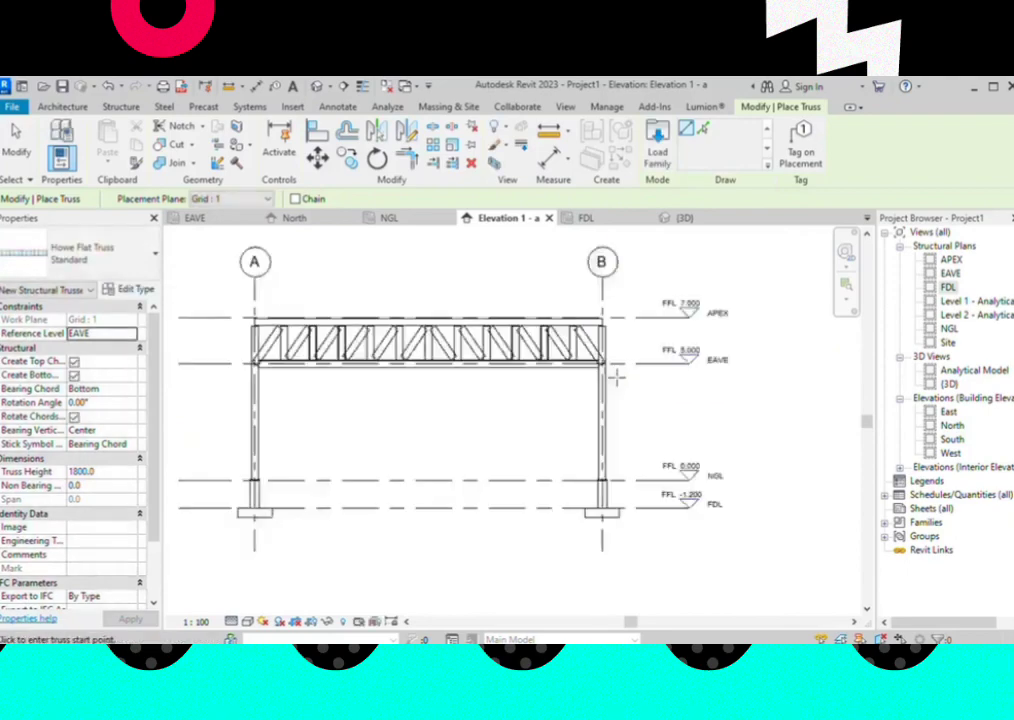
scroll(600, 360, down, 1)
click(17, 140)
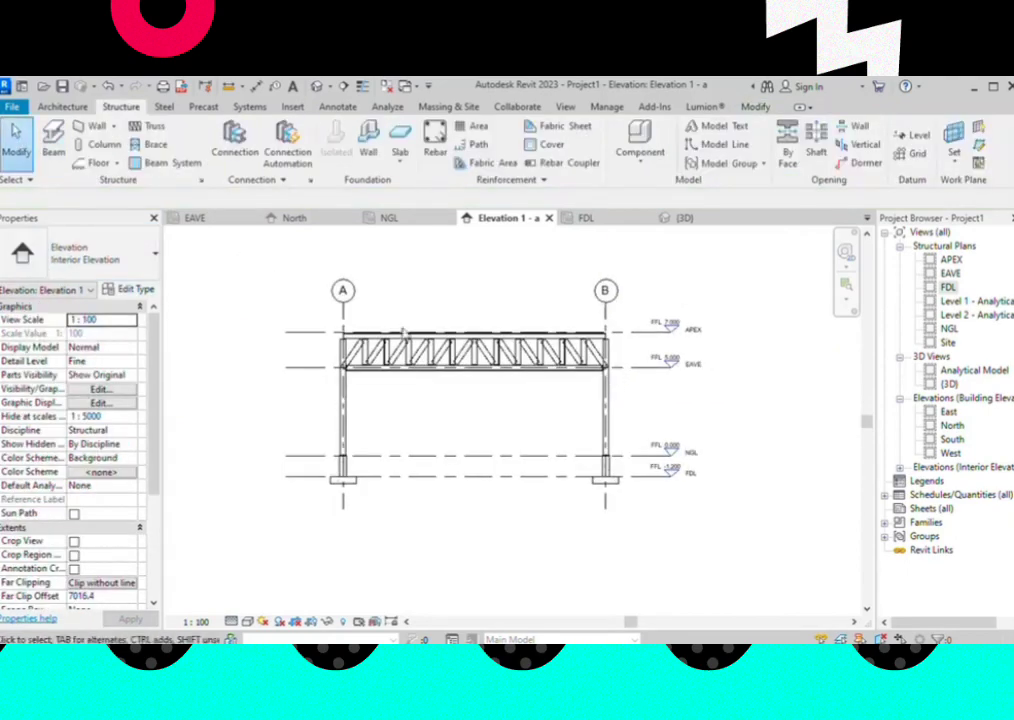
scroll(534, 393, up, 1)
Enter Edit Profile on the new Howe truss and pick its bottom chord
click(503, 366)
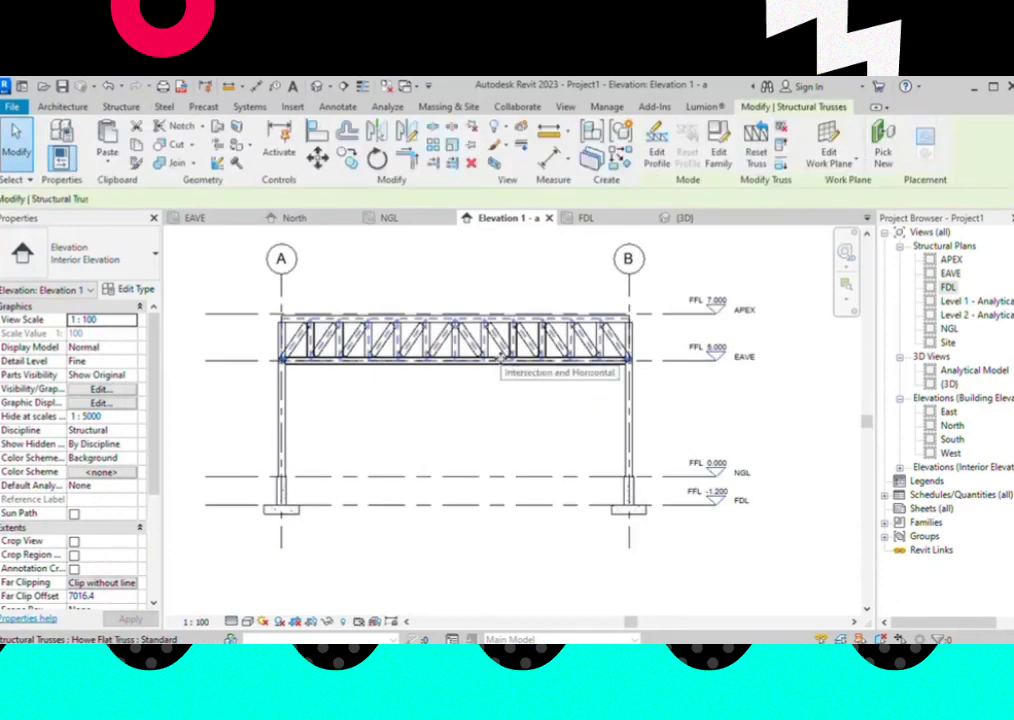
scroll(415, 388, down, 1)
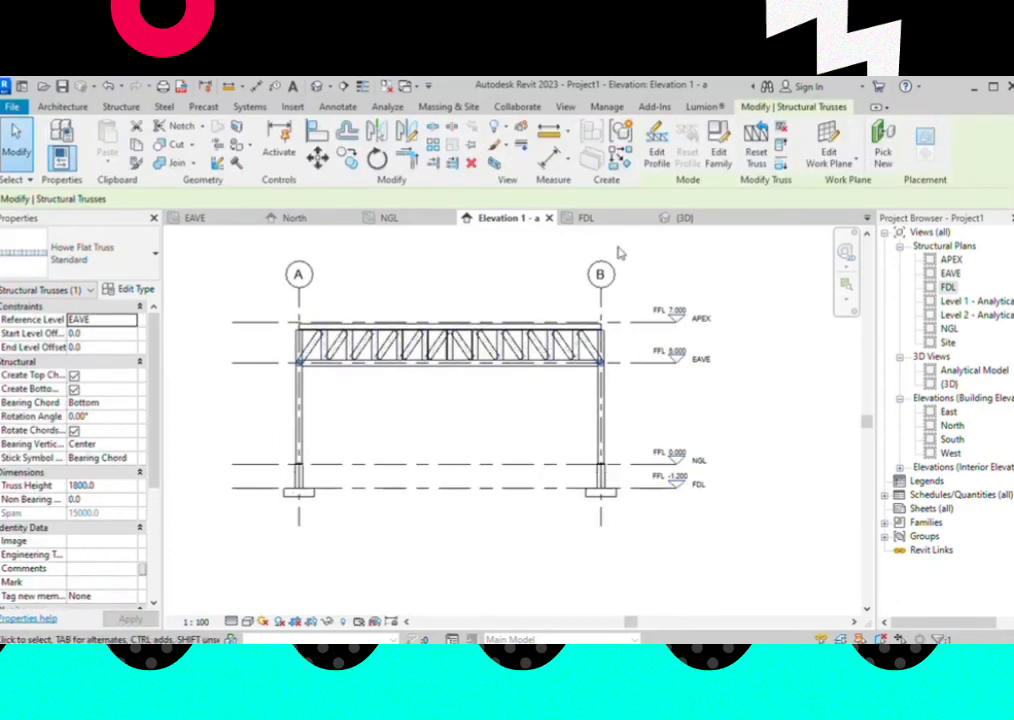
click(654, 160)
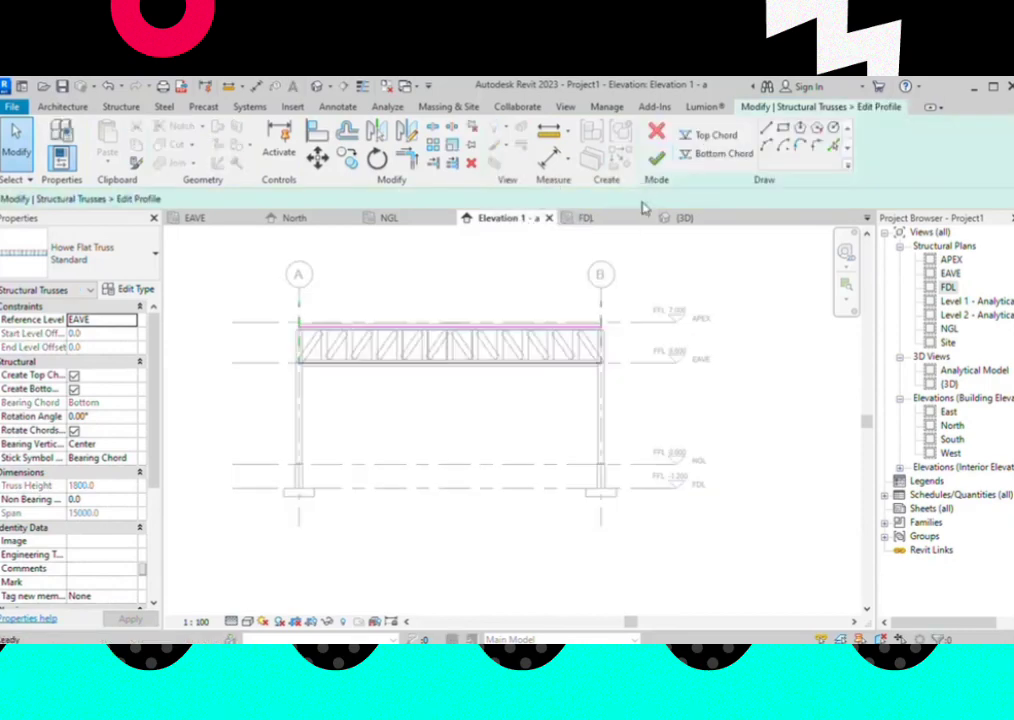
scroll(369, 356, up, 2)
scroll(400, 360, down, 1)
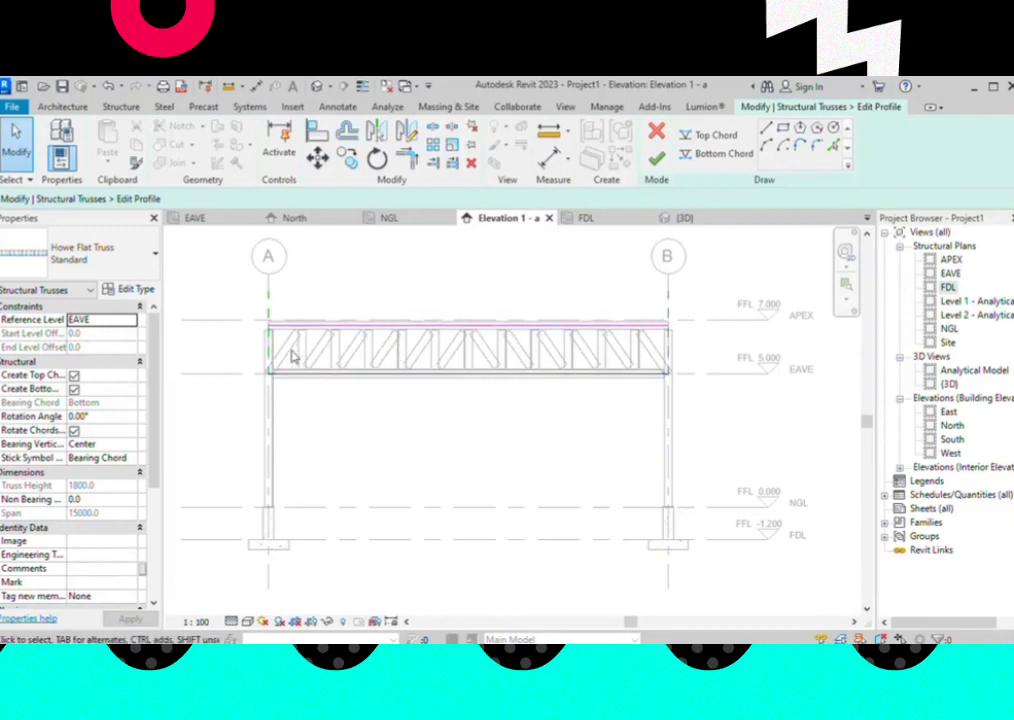
click(279, 370)
Draw vertical profile lines at the truss's left and right ends
click(766, 127)
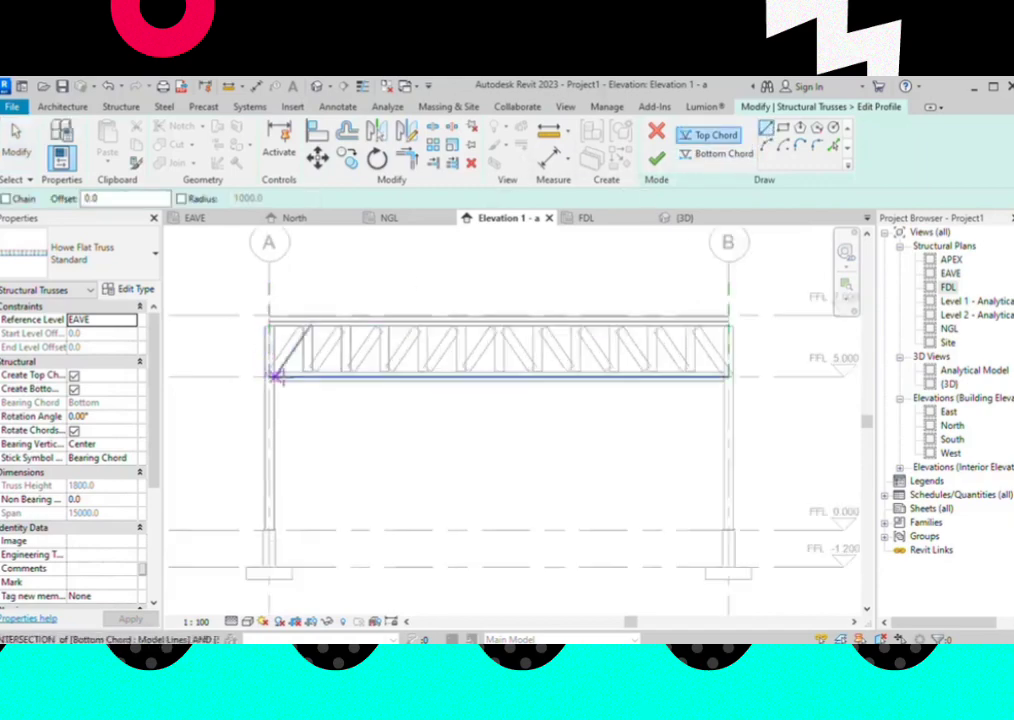
scroll(265, 375, up, 5)
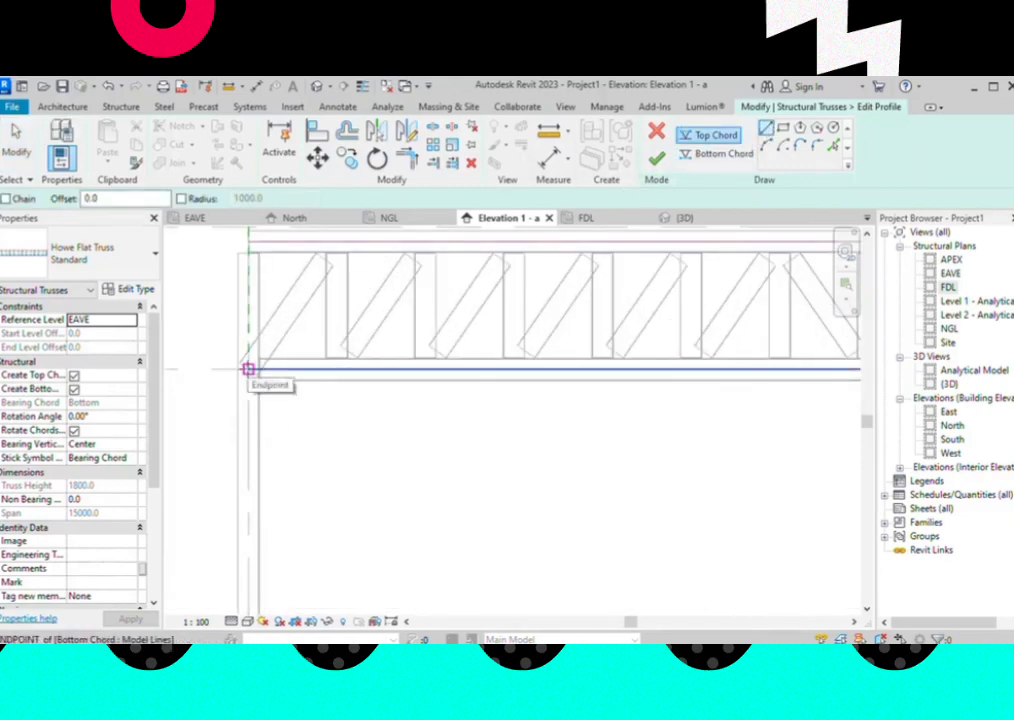
click(248, 369)
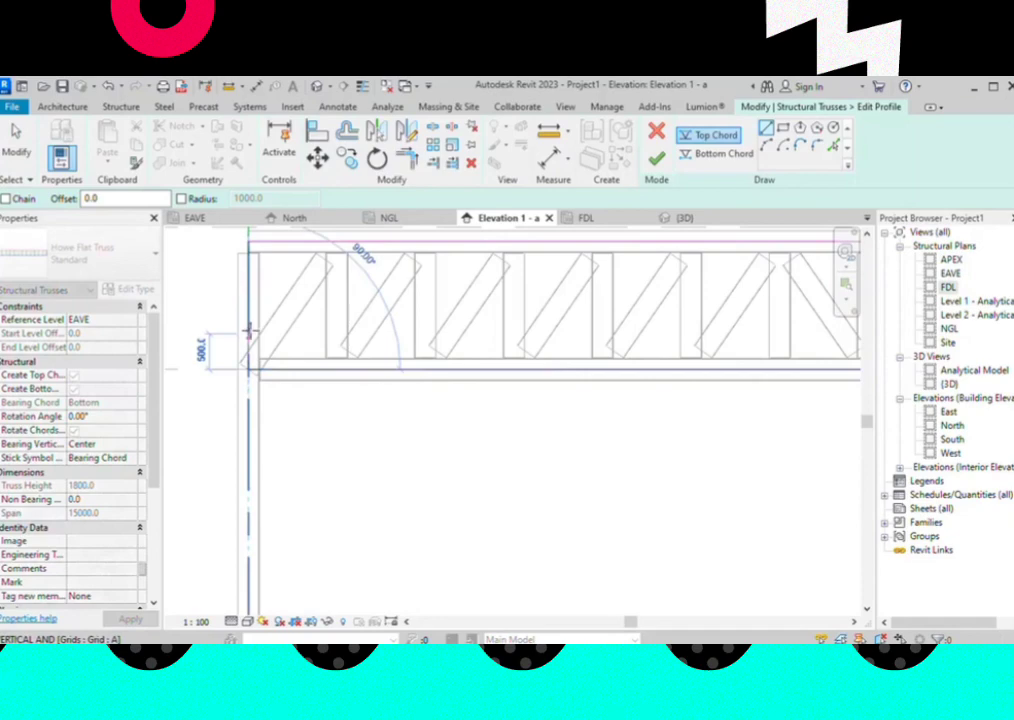
click(249, 335)
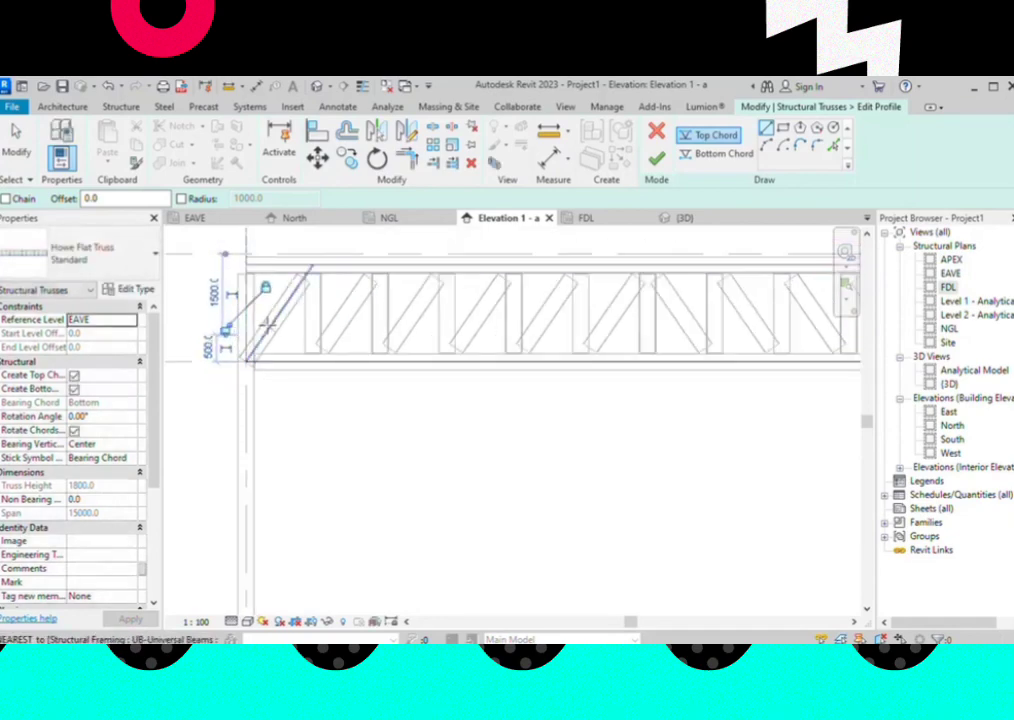
scroll(339, 389, down, 3)
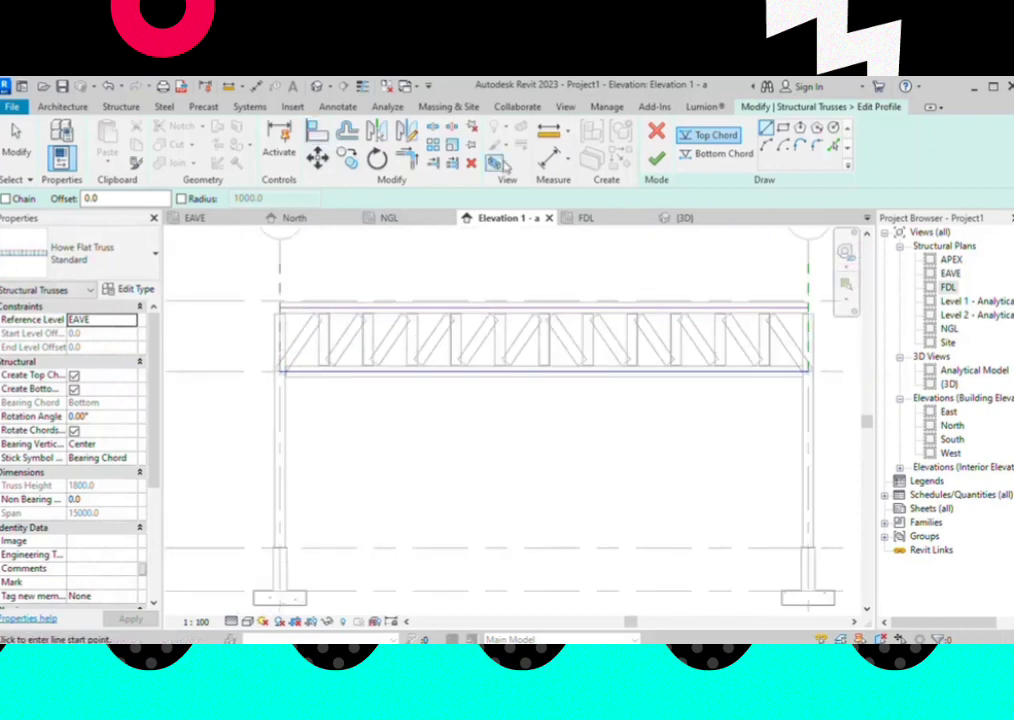
scroll(758, 365, up, 2)
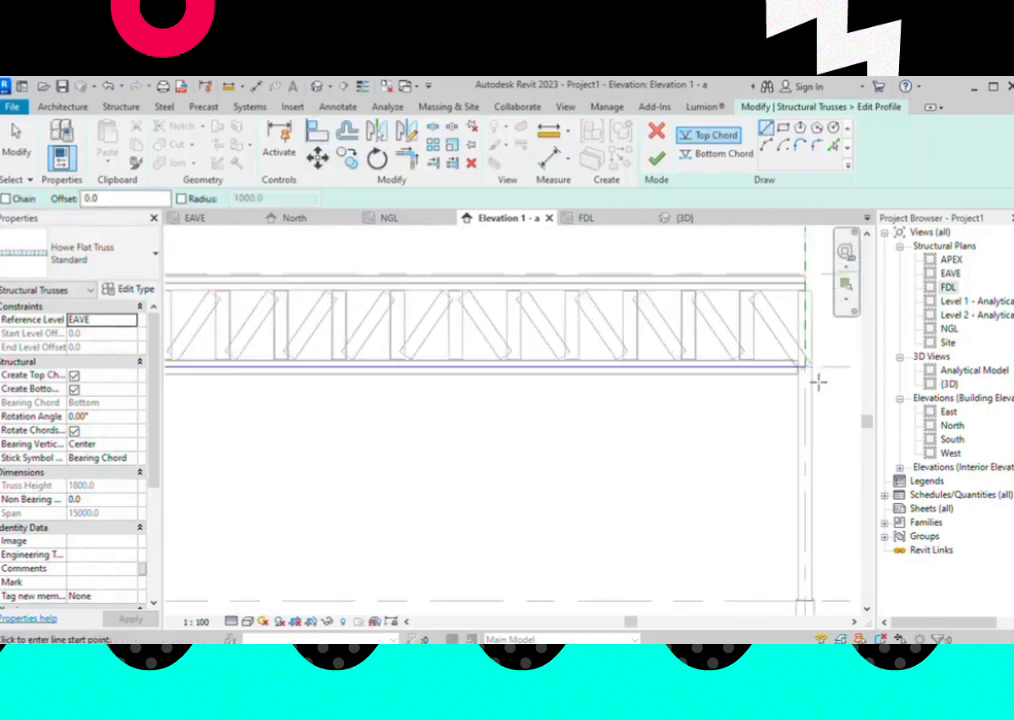
click(802, 365)
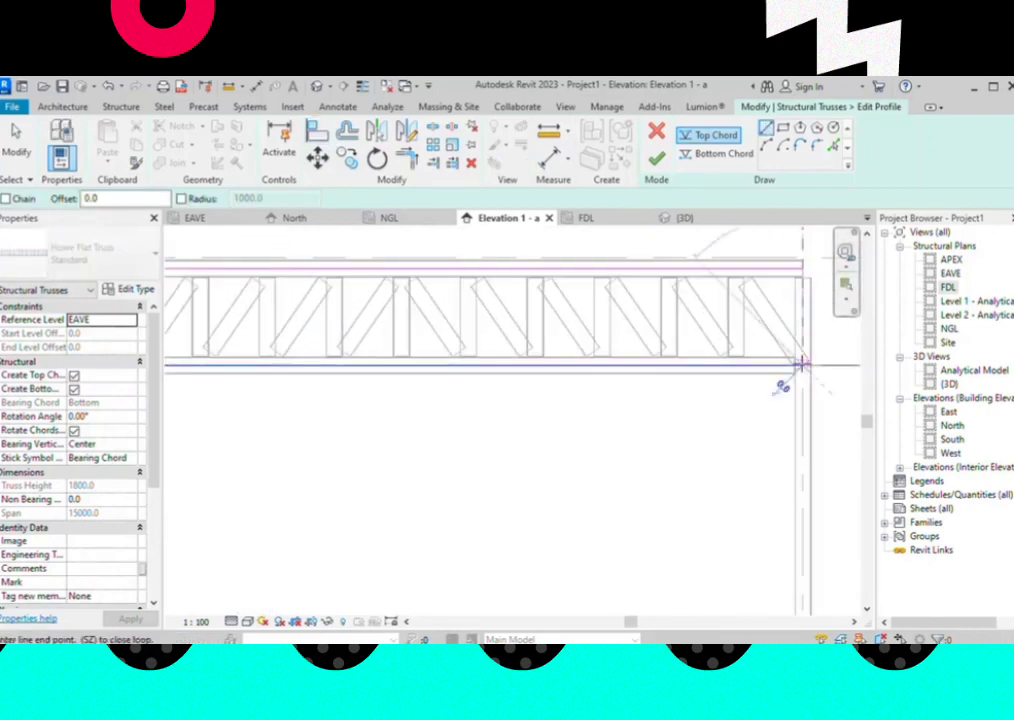
scroll(767, 330, down, 2)
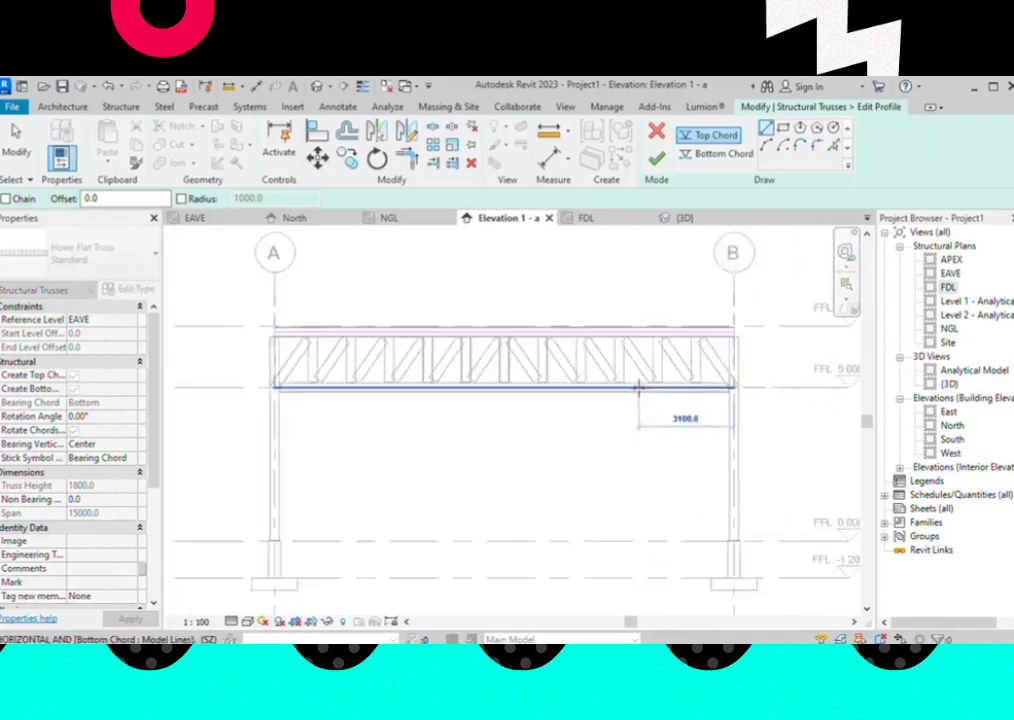
scroll(780, 335, down, 1)
scroll(775, 340, up, 2)
scroll(690, 340, up, 2)
scroll(690, 340, up, 2)
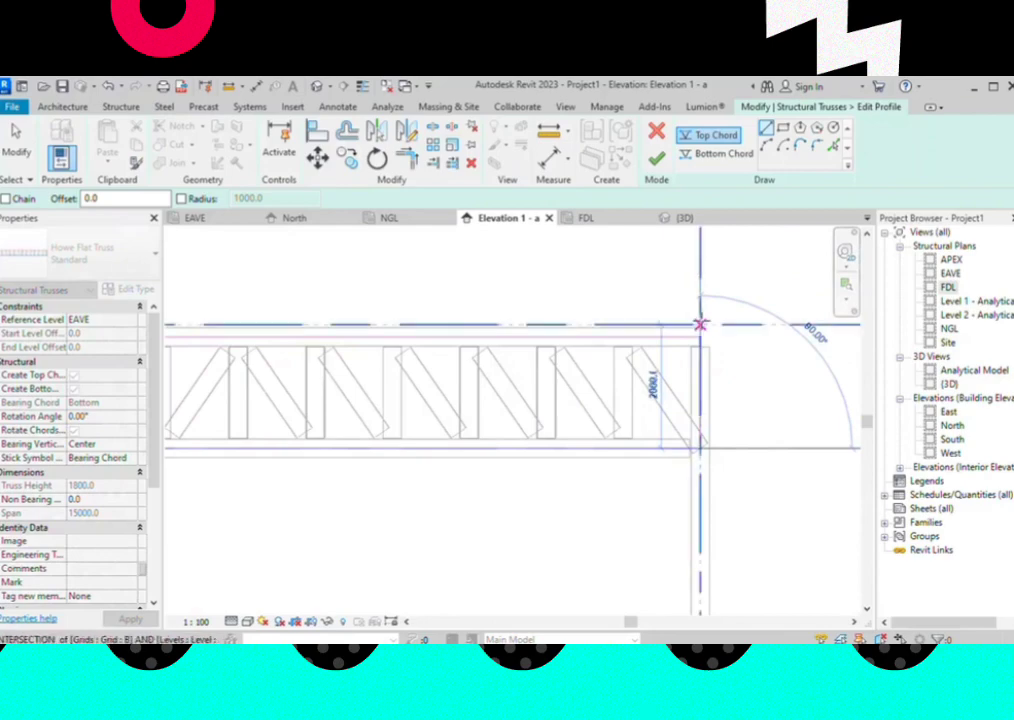
click(700, 327)
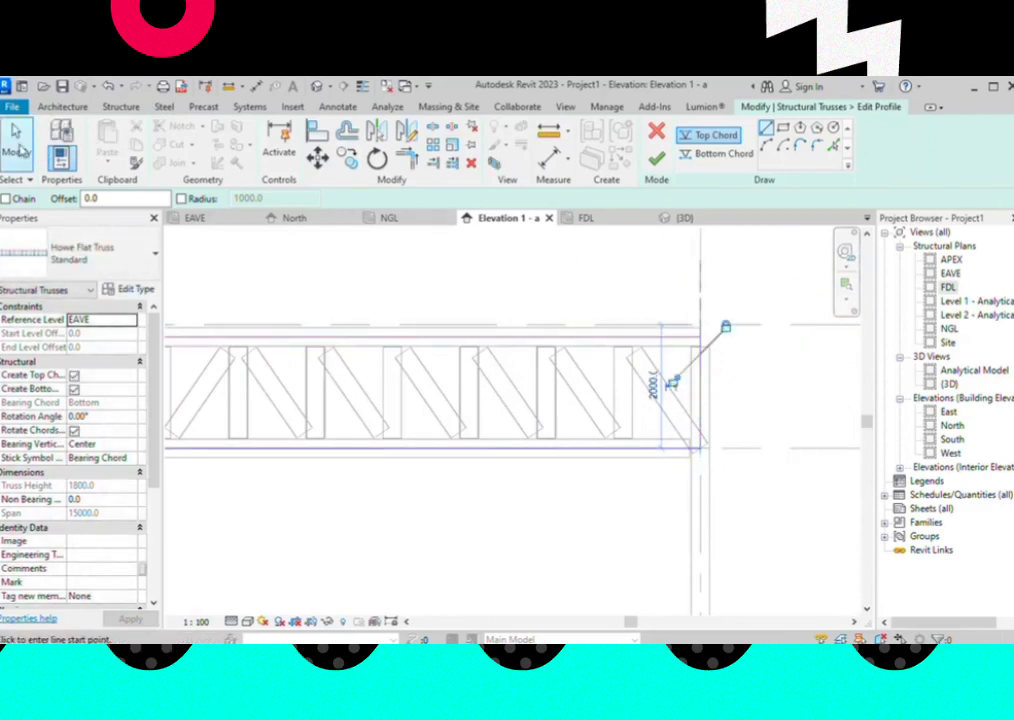
click(18, 150)
Draw the sloping top chord from the left end at EAVE up to APEX over grid B
click(420, 338)
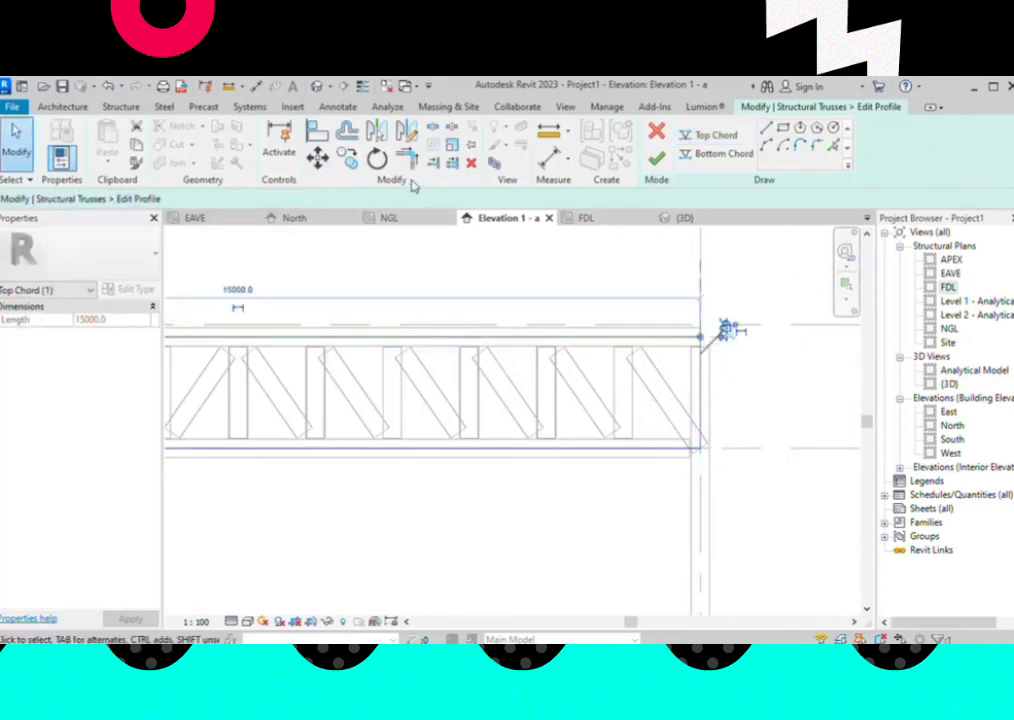
click(471, 163)
scroll(564, 322, down, 2)
scroll(679, 375, down, 2)
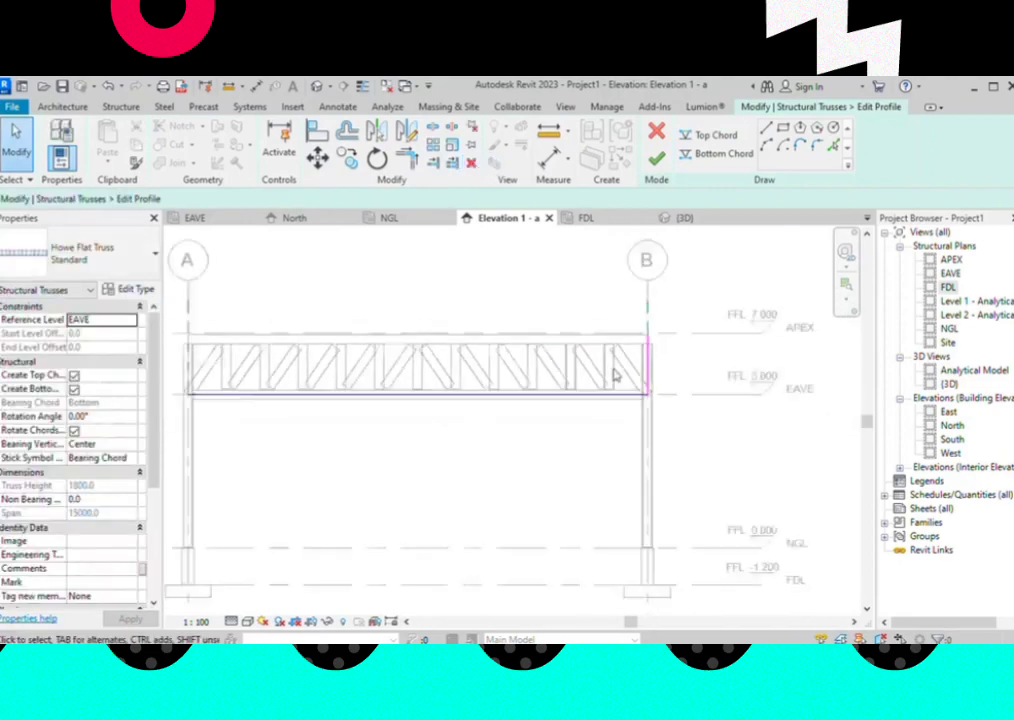
scroll(313, 372, down, 1)
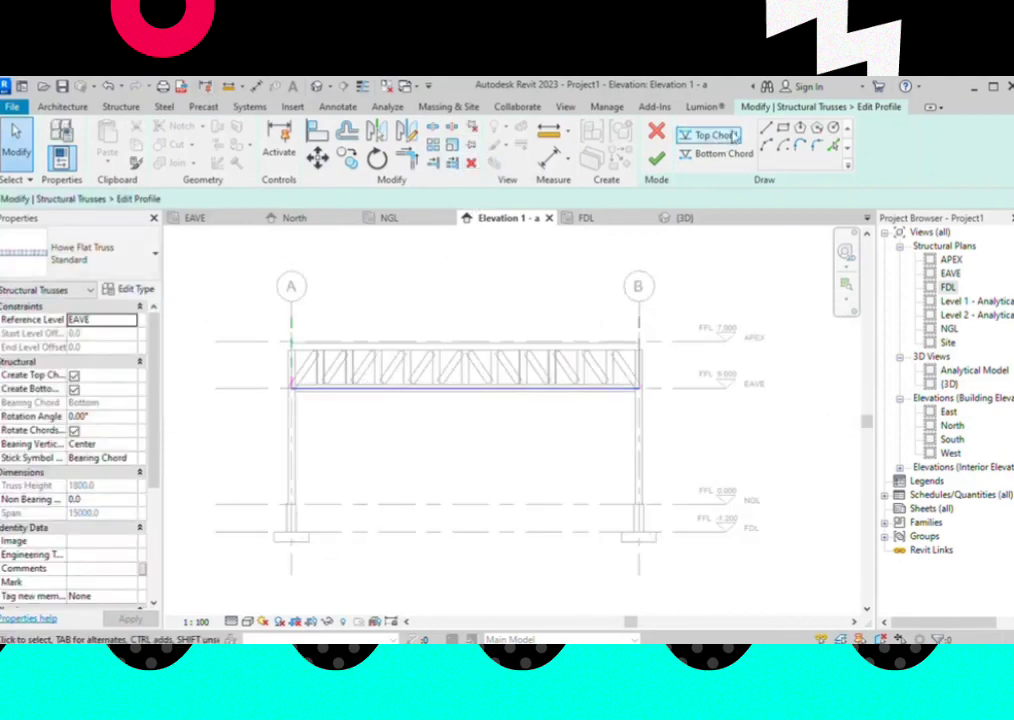
click(765, 127)
scroll(389, 362, up, 1)
scroll(290, 373, up, 2)
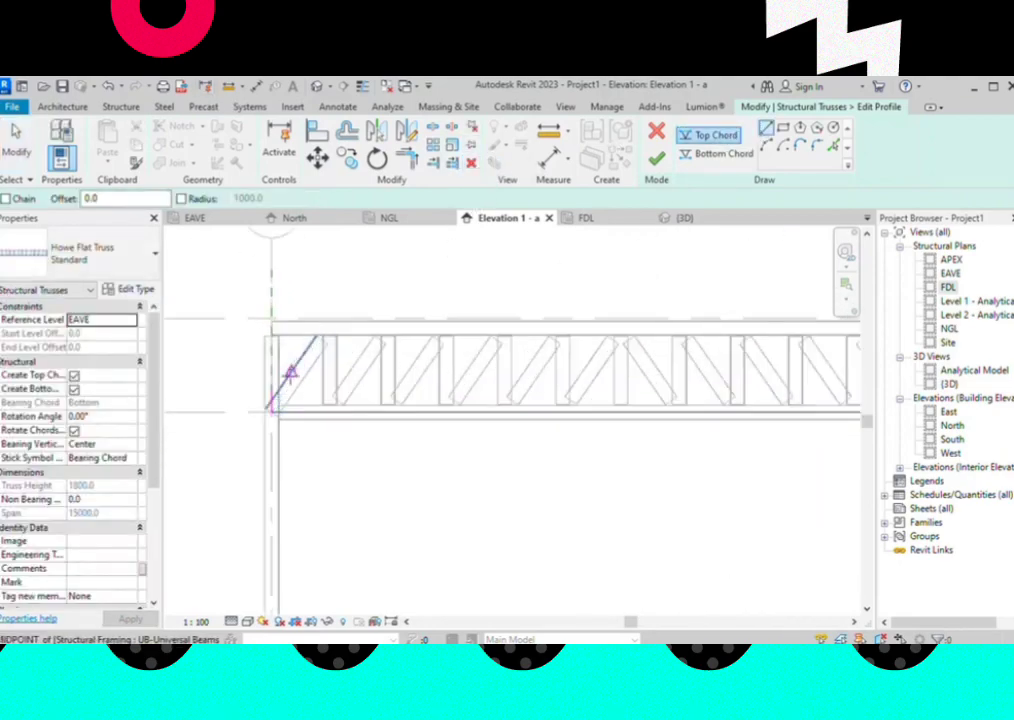
scroll(270, 400, up, 2)
click(270, 388)
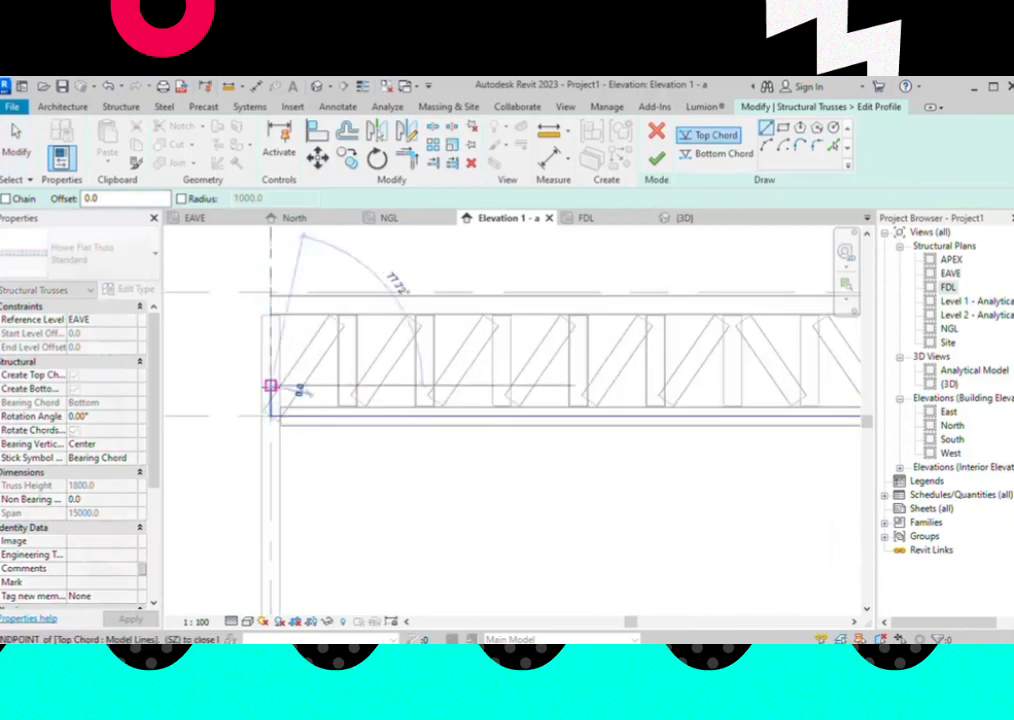
scroll(275, 392, down, 2)
scroll(810, 330, up, 1)
scroll(808, 315, up, 1)
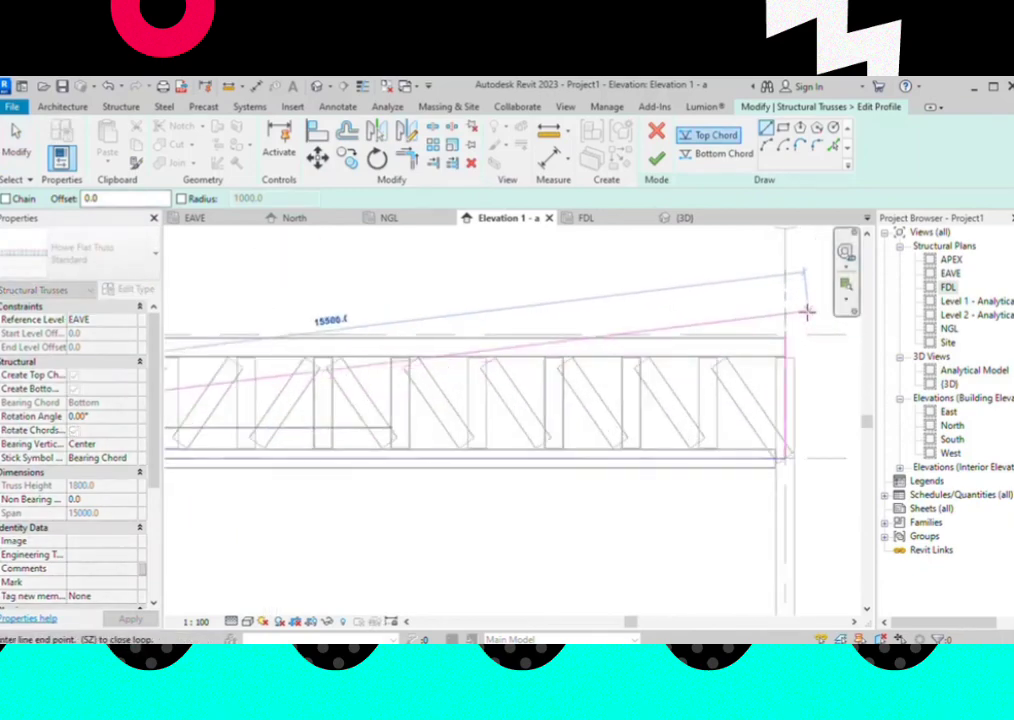
scroll(803, 300, up, 1)
scroll(805, 310, up, 1)
scroll(808, 326, up, 1)
scroll(810, 345, up, 1)
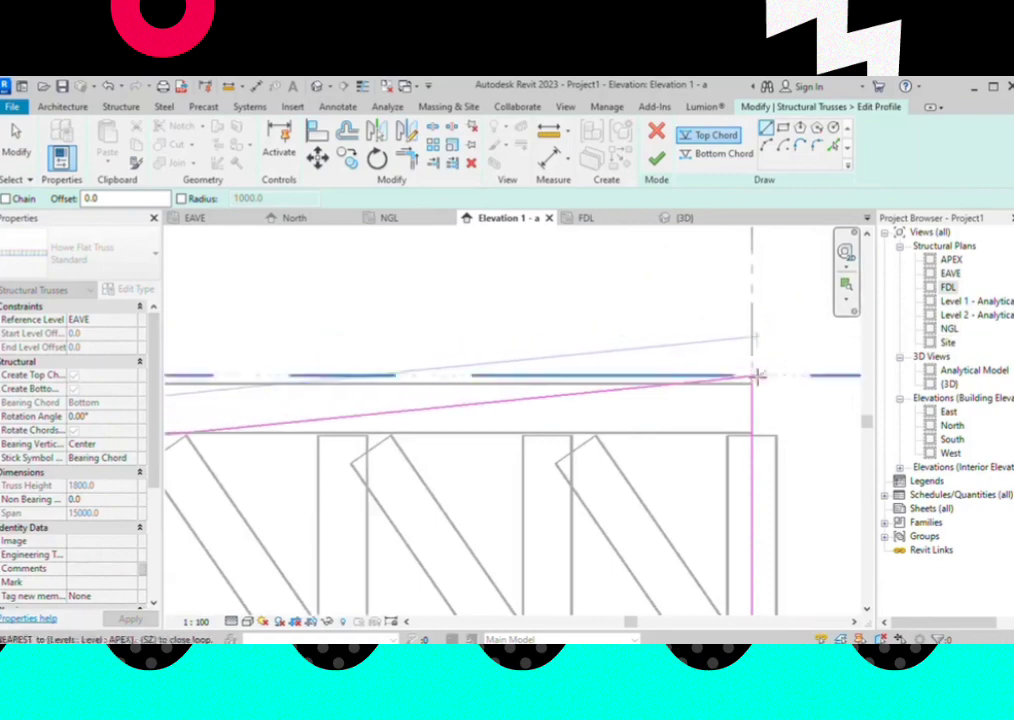
click(752, 375)
scroll(656, 369, down, 1)
scroll(652, 376, down, 2)
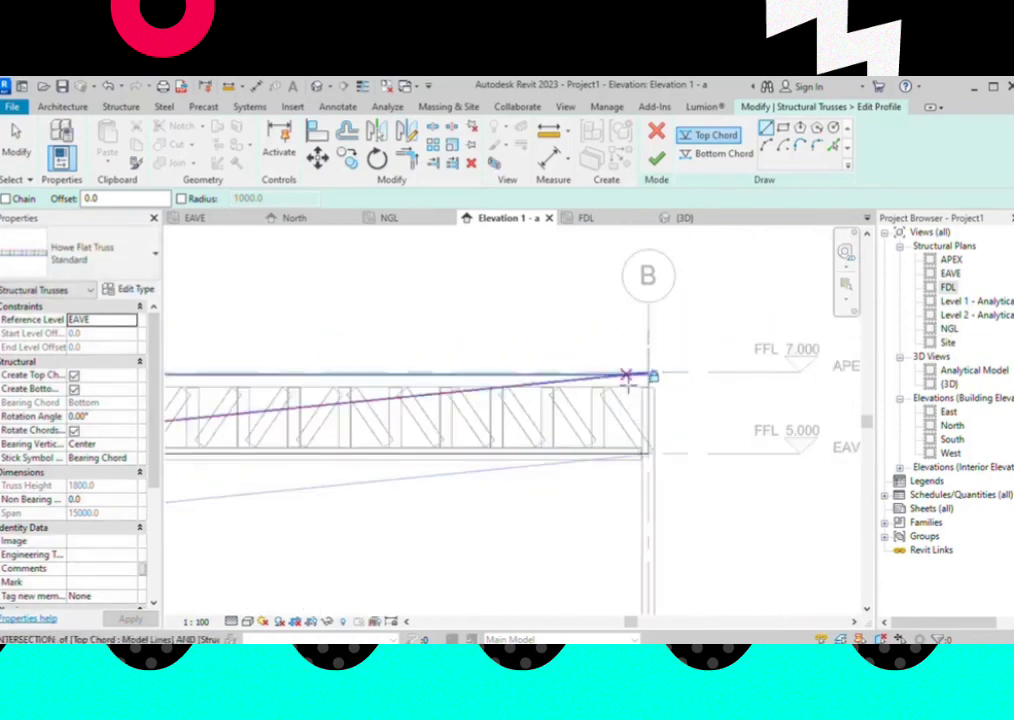
scroll(716, 450, down, 2)
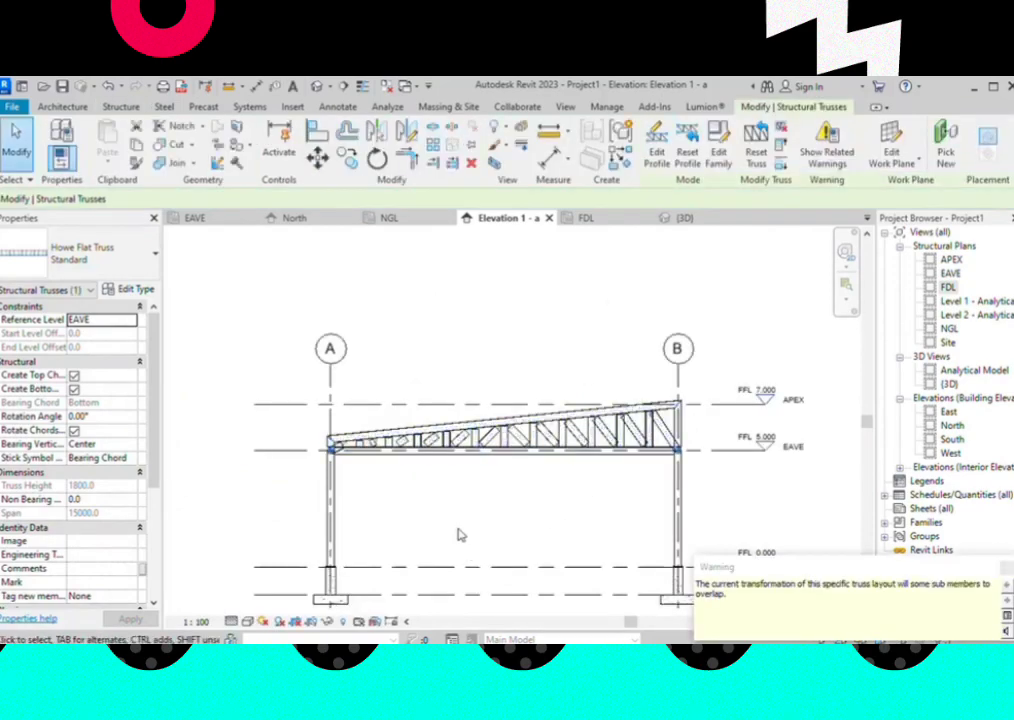
Dismiss the warning and clear the truss selection
click(690, 491)
scroll(567, 470, up, 2)
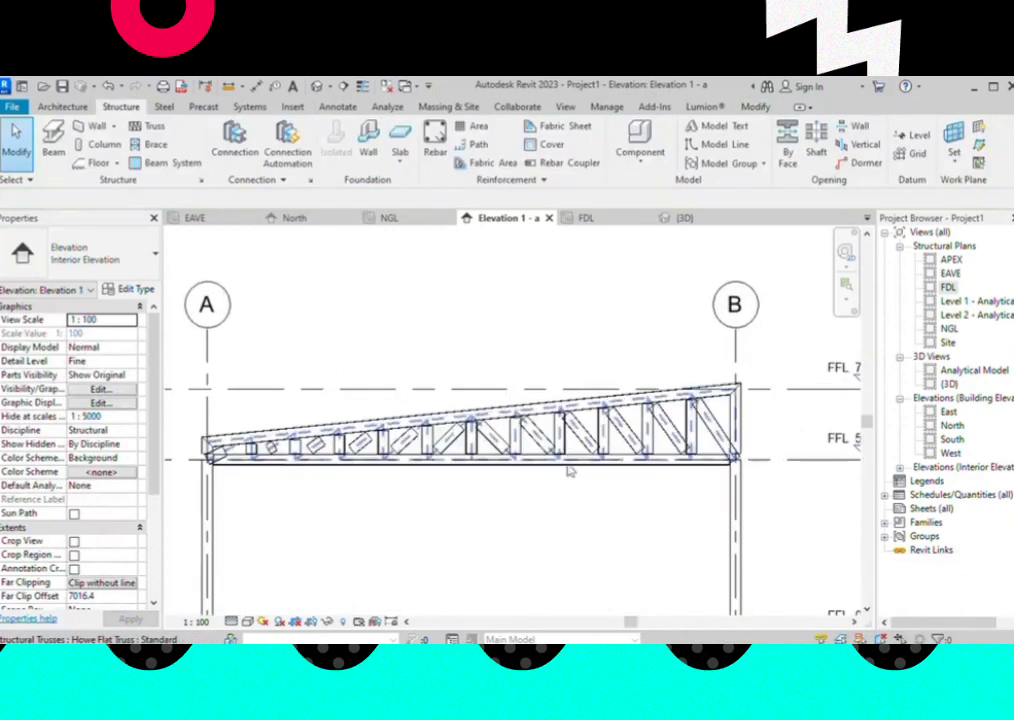
scroll(567, 470, up, 1)
scroll(550, 455, down, 2)
scroll(545, 452, down, 2)
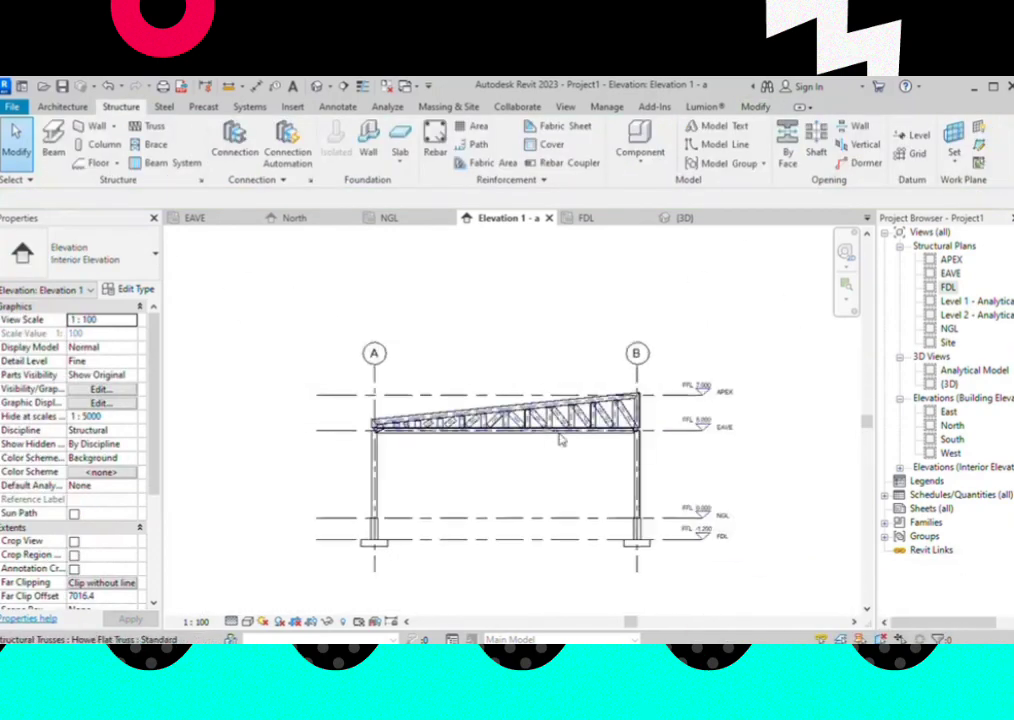
scroll(560, 440, up, 1)
Change the truss's Bearing Vertical Justification from Center to Bottom, then deselect it
click(533, 441)
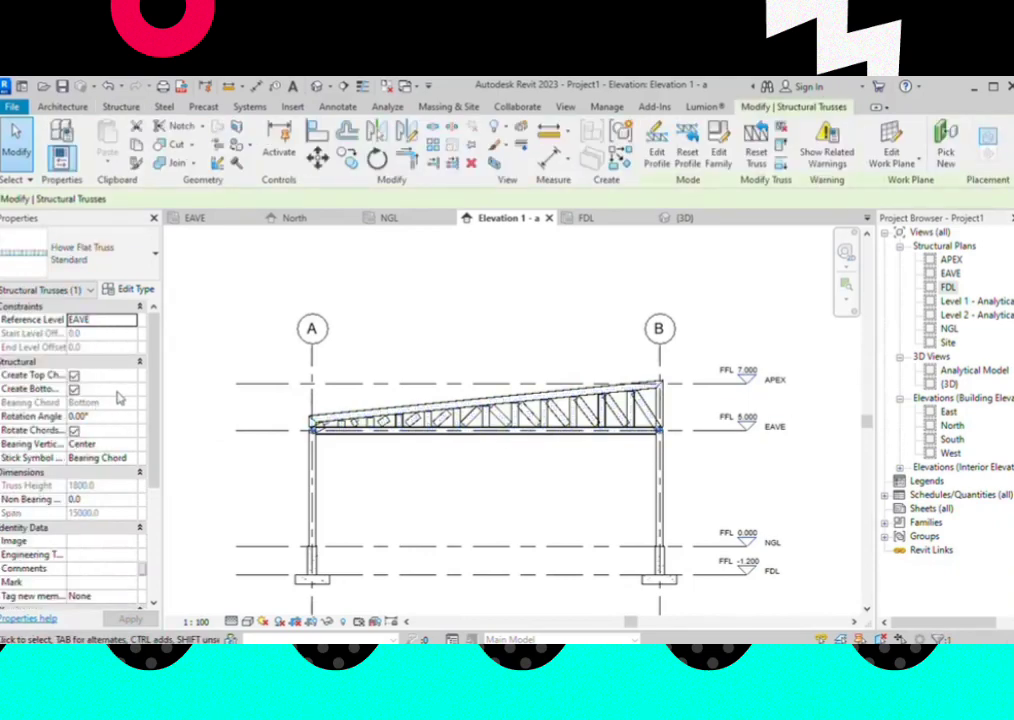
scroll(111, 396, down, 1)
scroll(113, 410, down, 2)
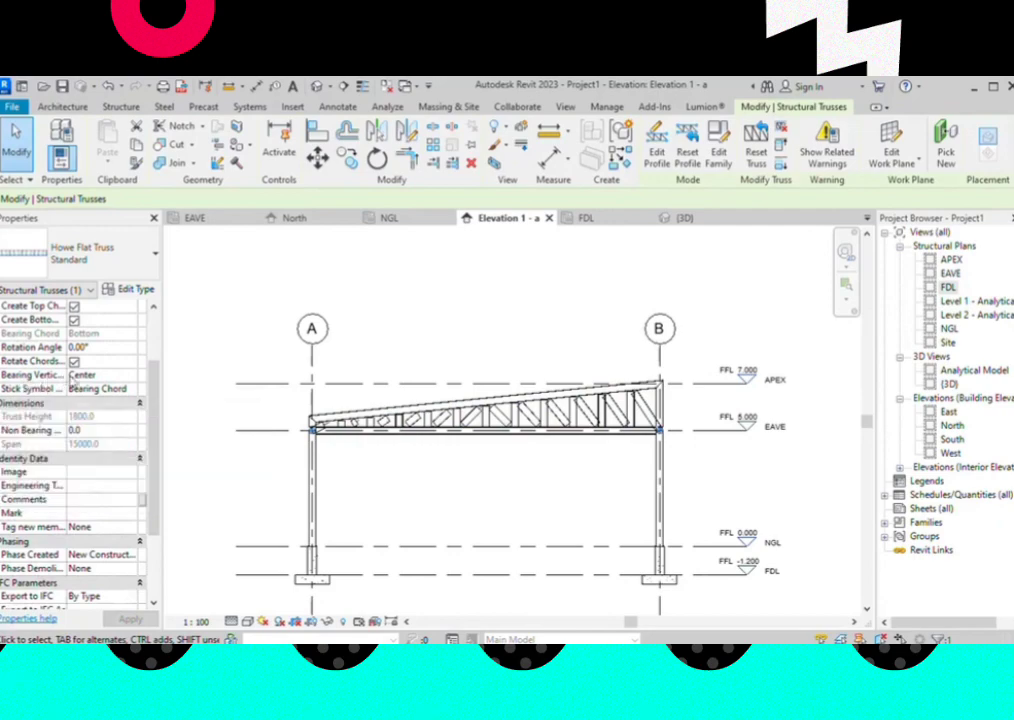
click(100, 375)
click(130, 375)
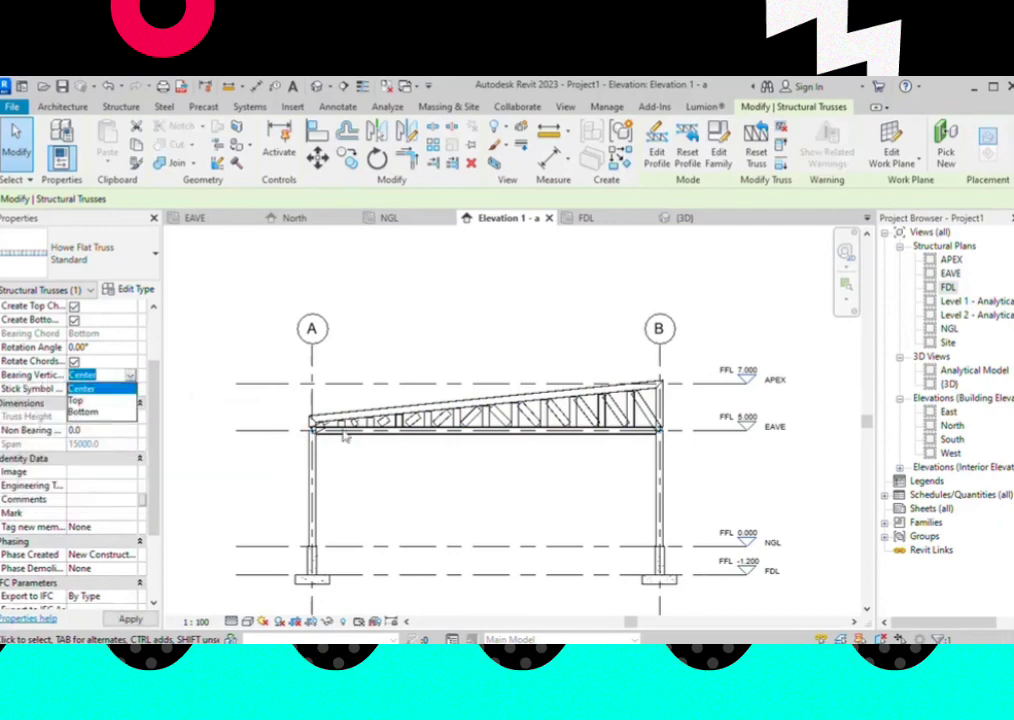
click(84, 412)
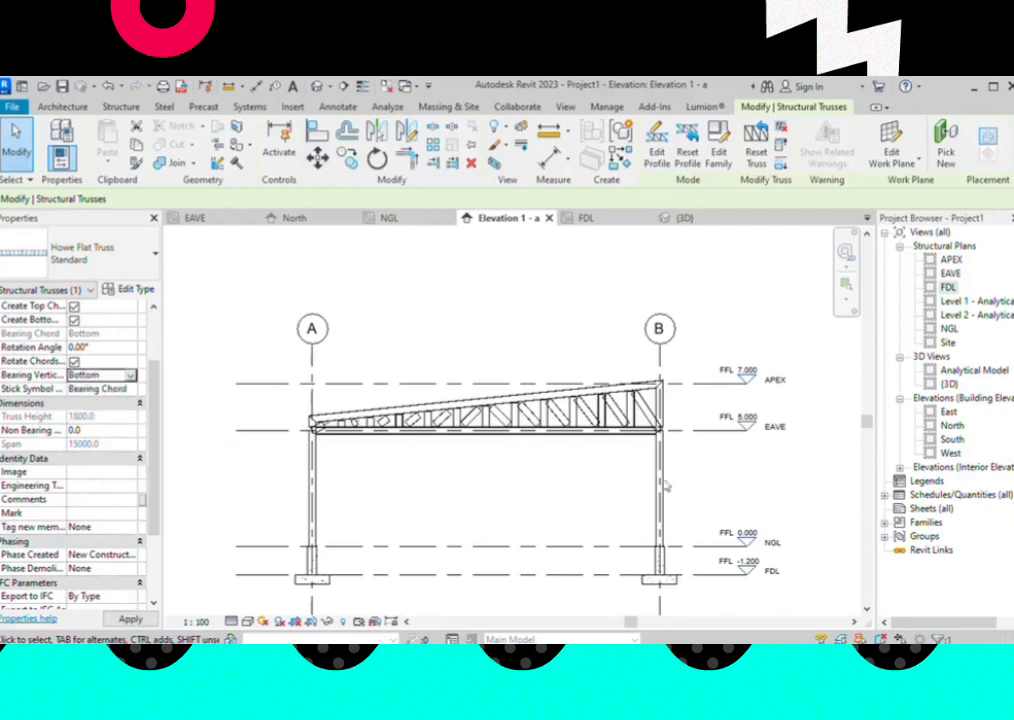
click(340, 459)
scroll(322, 432, up, 3)
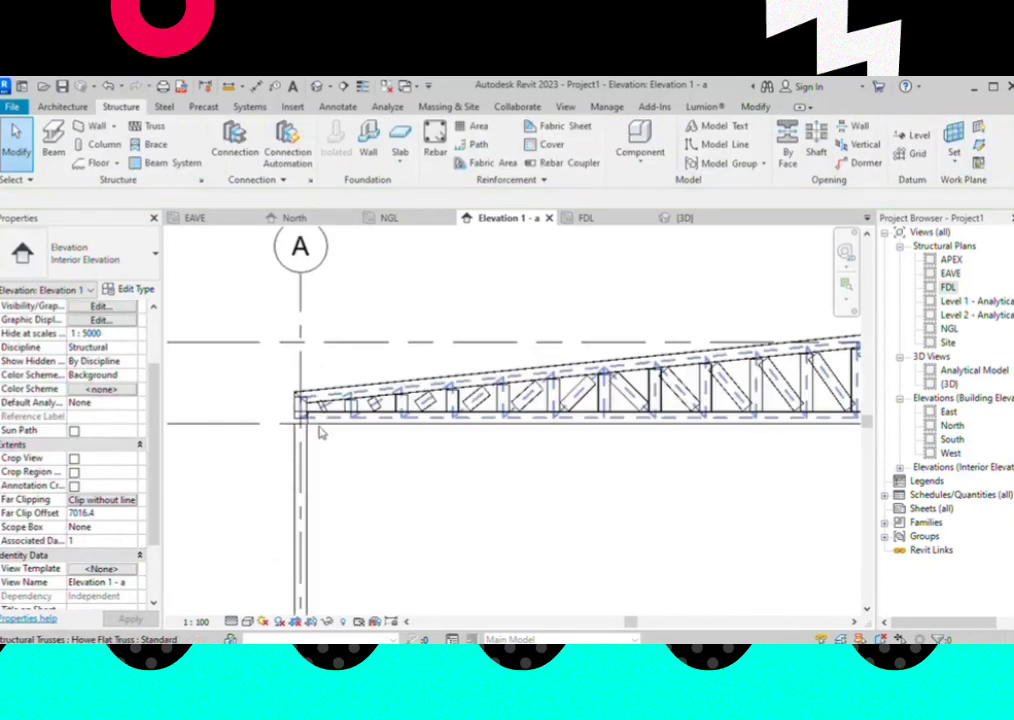
scroll(333, 491, down, 3)
scroll(470, 374, down, 2)
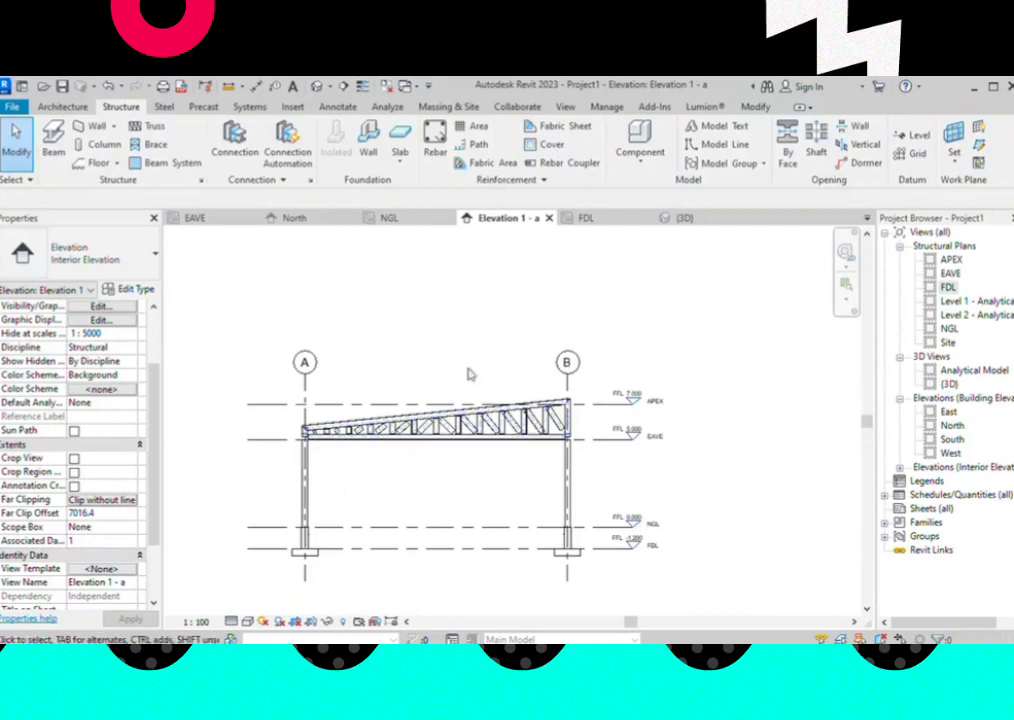
click(677, 228)
Orbit the 3D view to an isometric angle of the portal frame
mouse_move(670, 240)
shift+middle_down()
mouse_move(366, 418)
mouse_move(634, 371)
mouse_move(473, 403)
mouse_move(566, 385)
mouse_move(487, 396)
mouse_move(443, 432)
mouse_move(534, 430)
mouse_move(448, 455)
mouse_move(286, 460)
shift+middle_up()
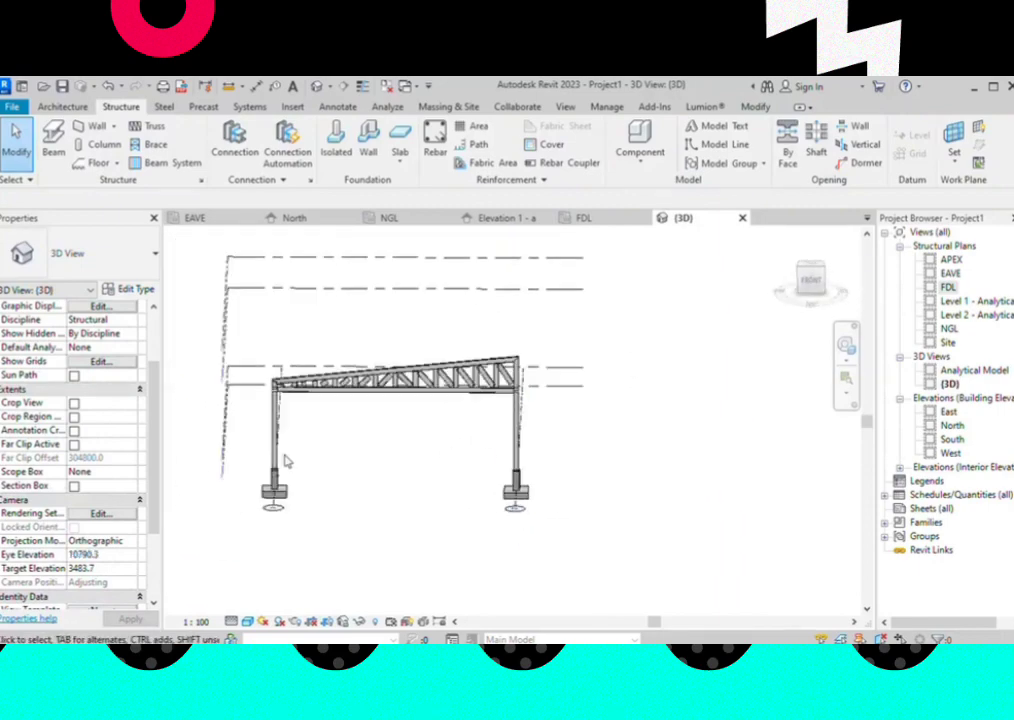
shift+middle_drag(419, 412, 288, 292)
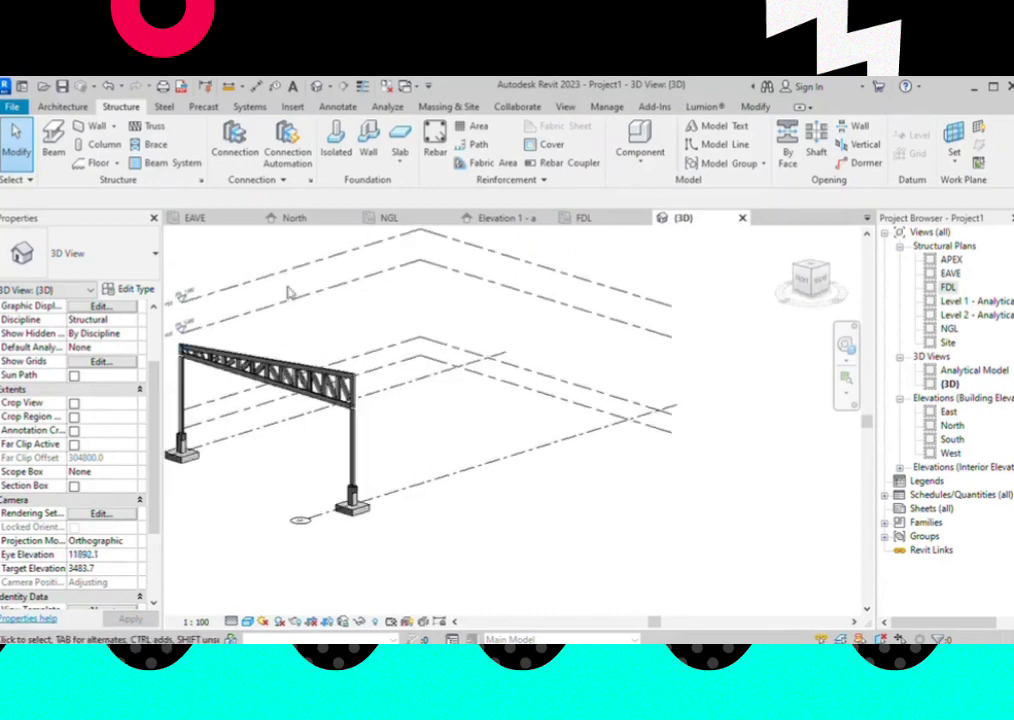
scroll(303, 265, down, 2)
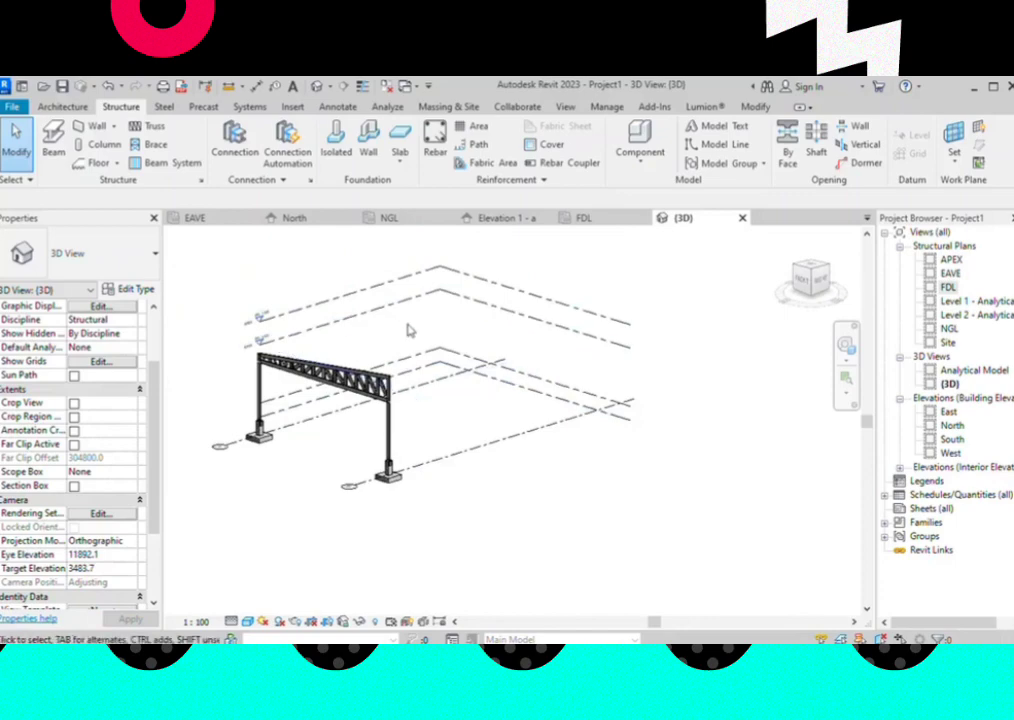
Turn off the Levels annotation category in the 3D view's Visibility/Graphic Overrides (VG)
key(v)
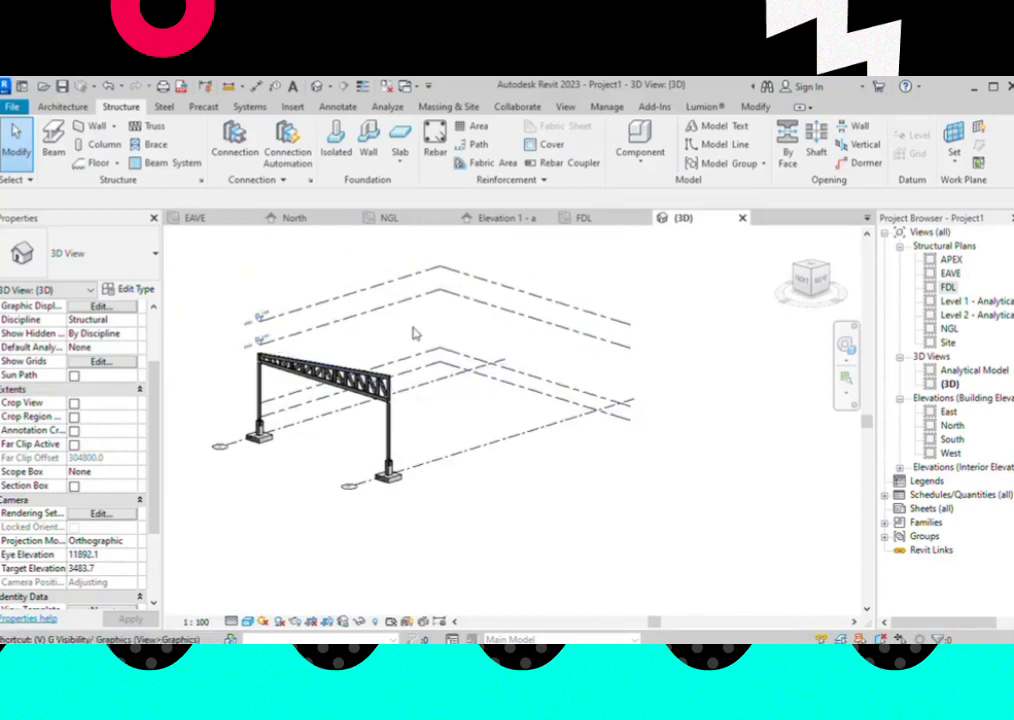
key(g)
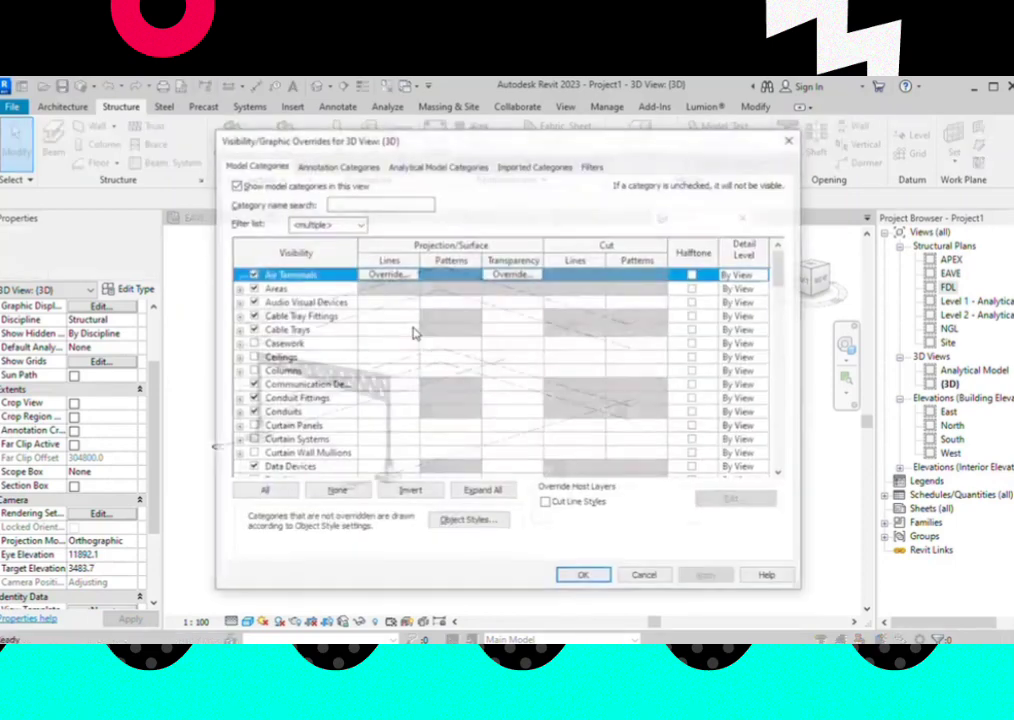
click(337, 166)
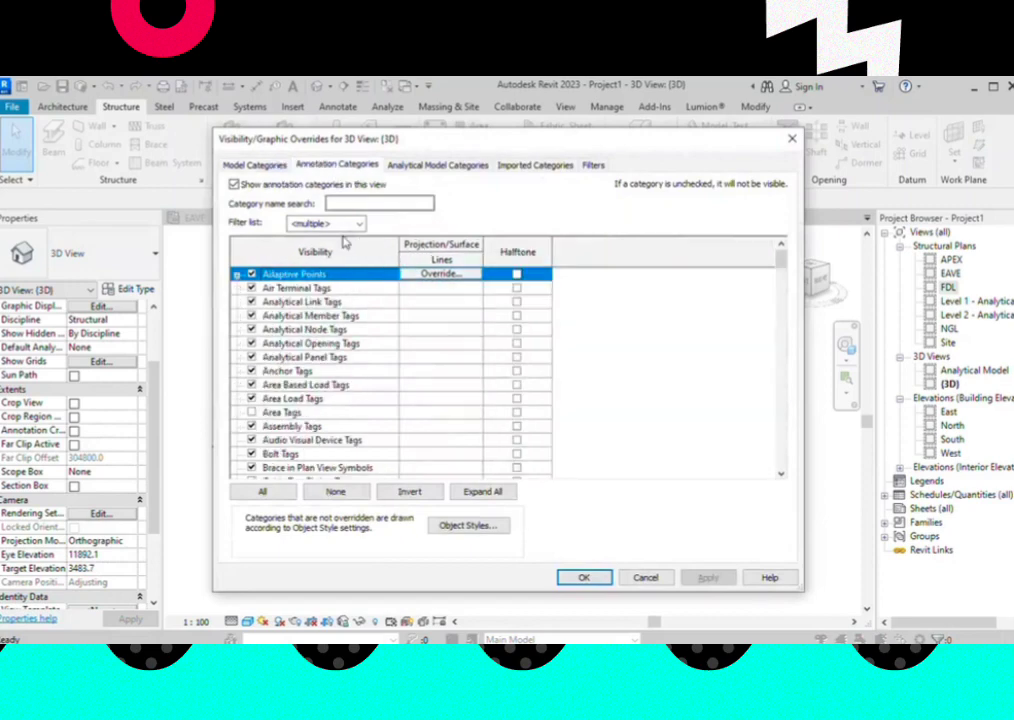
scroll(290, 400, down, 2)
scroll(288, 425, down, 2)
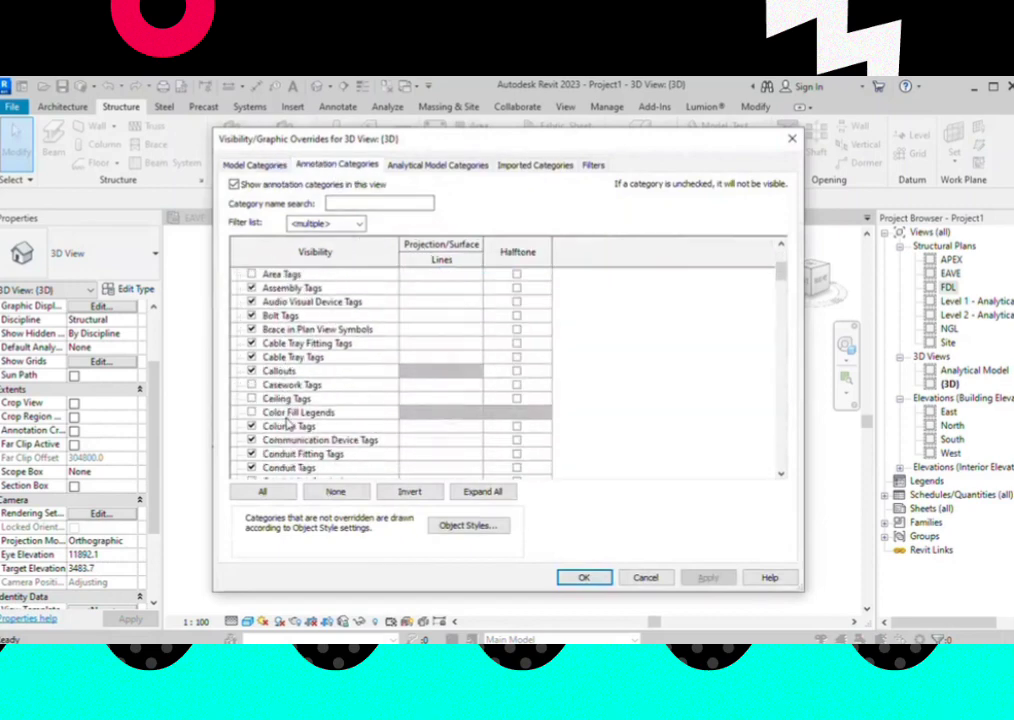
scroll(288, 425, down, 2)
scroll(288, 425, down, 2)
scroll(288, 425, down, 2)
scroll(288, 425, down, 3)
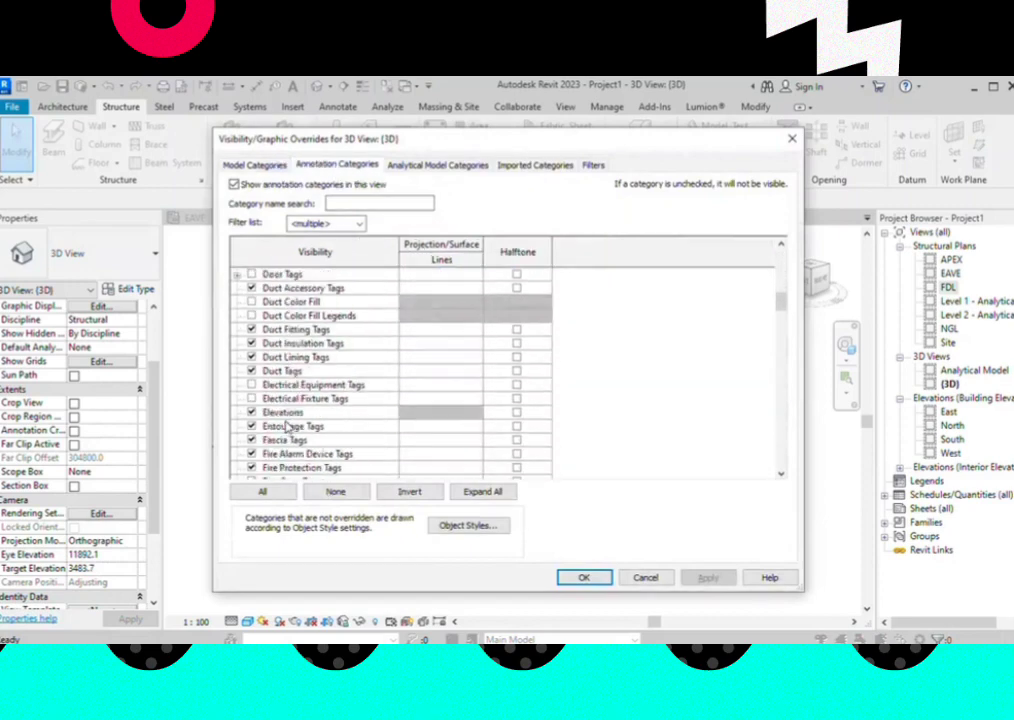
scroll(288, 425, down, 1)
scroll(288, 425, down, 2)
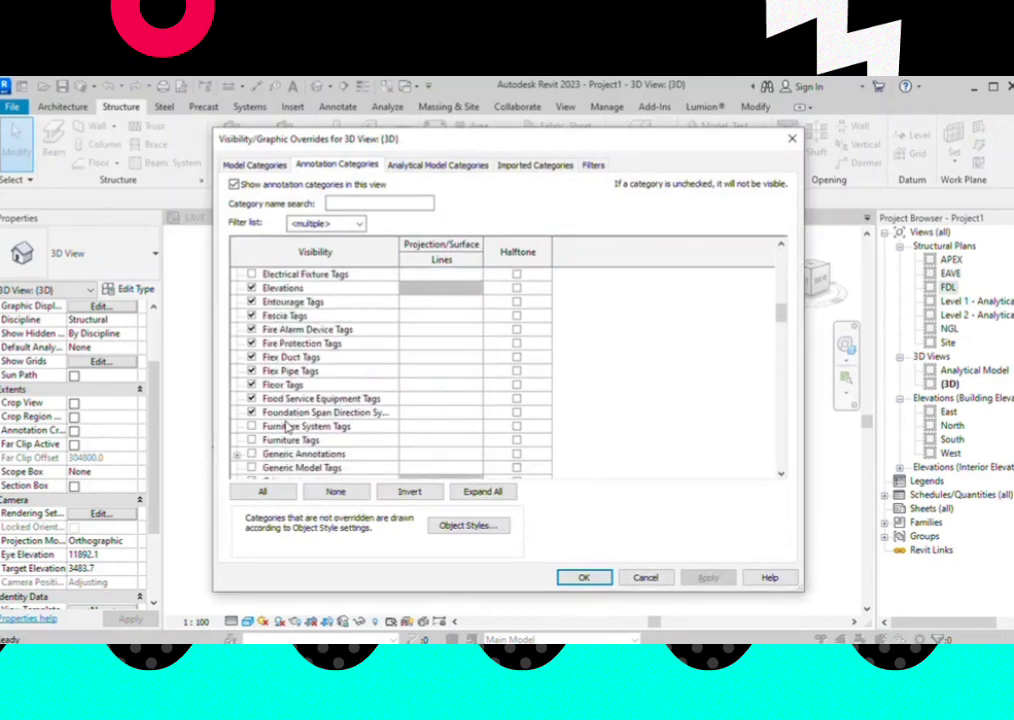
scroll(288, 425, down, 2)
scroll(288, 425, down, 2)
scroll(288, 425, down, 2)
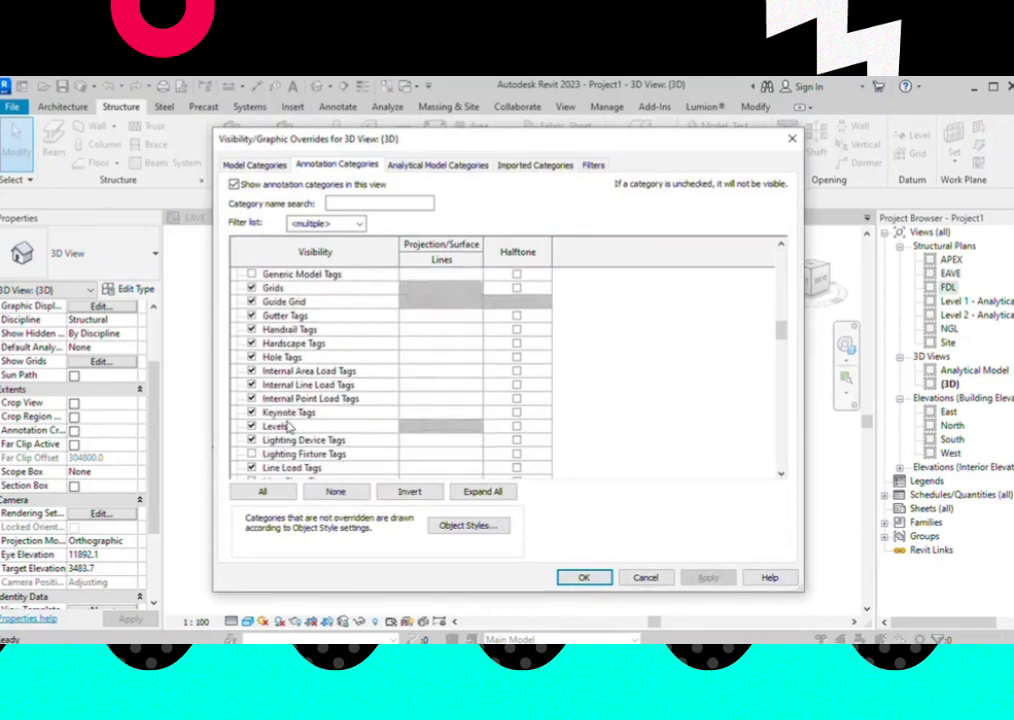
scroll(288, 425, down, 2)
scroll(288, 425, down, 1)
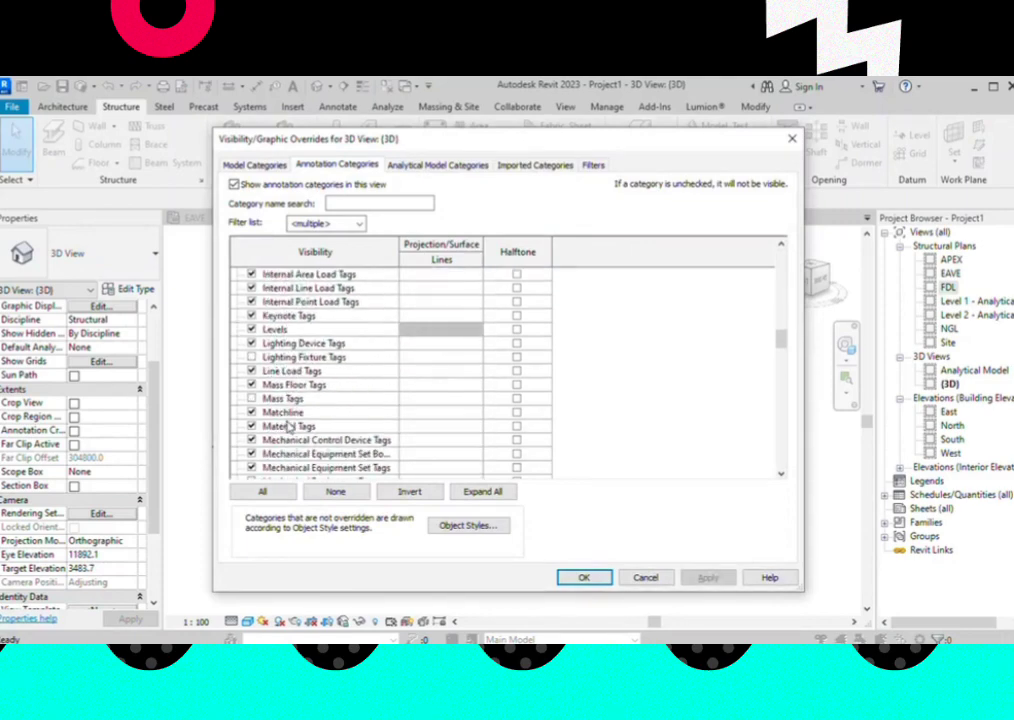
click(251, 329)
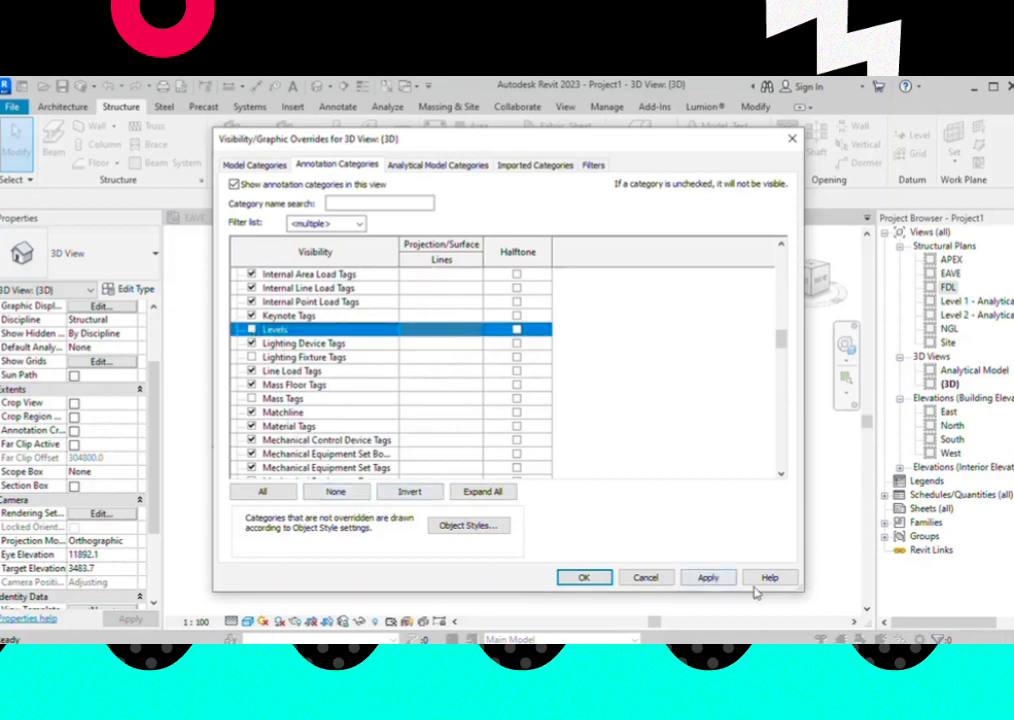
click(705, 578)
click(581, 578)
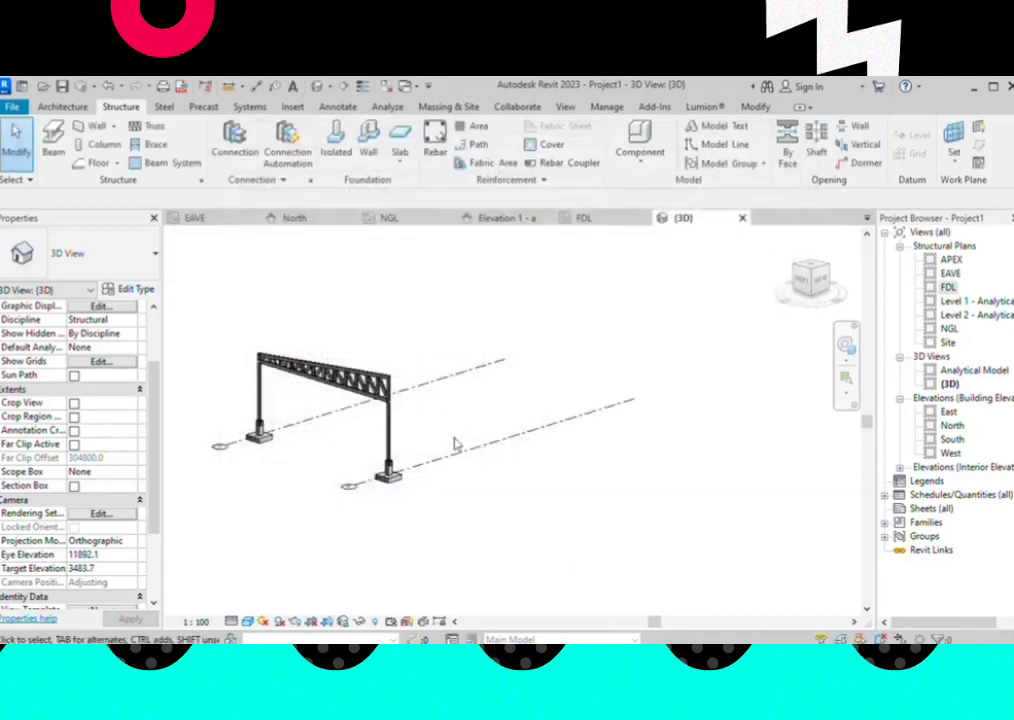
Select both portal frame columns using Select All Instances
mouse_move(358, 414)
shift+middle_down()
mouse_move(389, 430)
mouse_move(405, 405)
shift+middle_up()
click(264, 457)
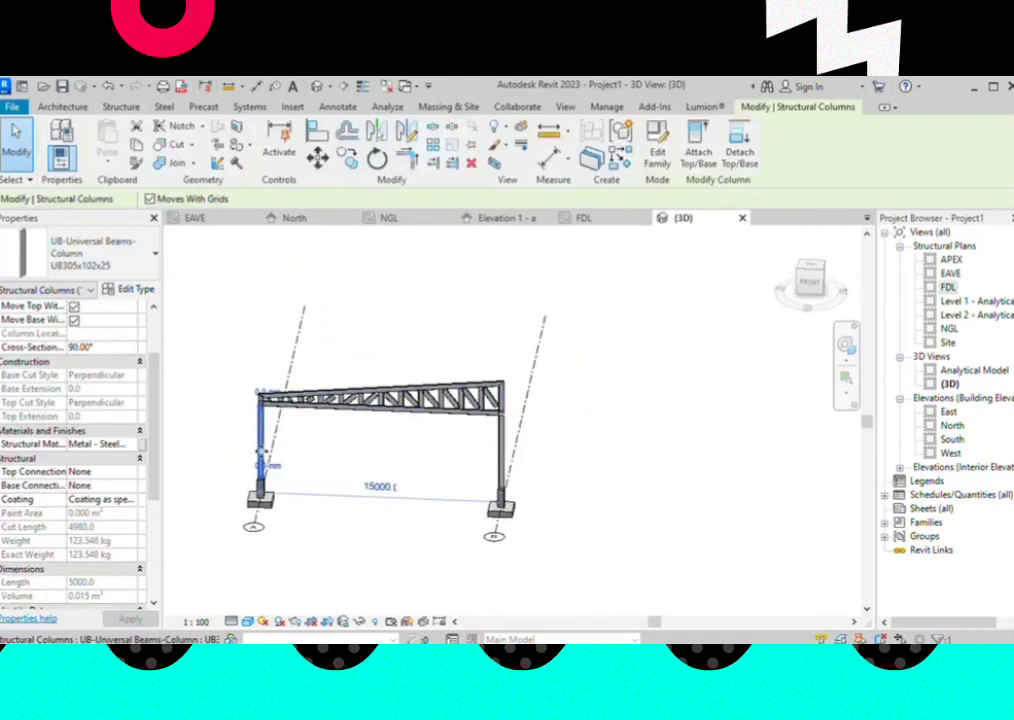
right_click(263, 456)
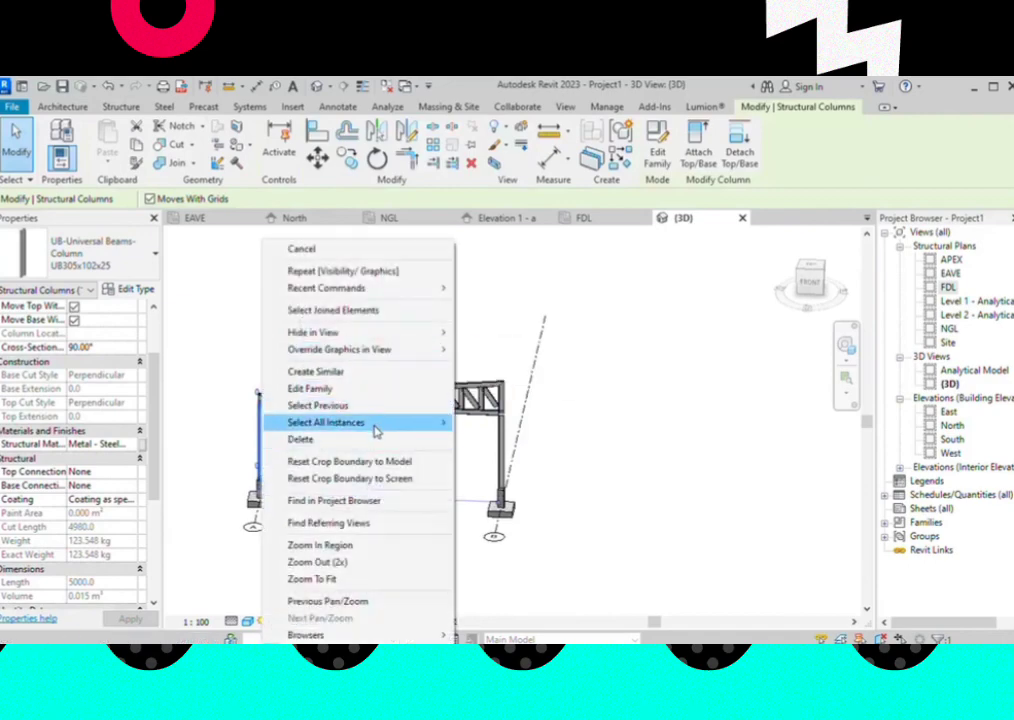
mouse_move(327, 422)
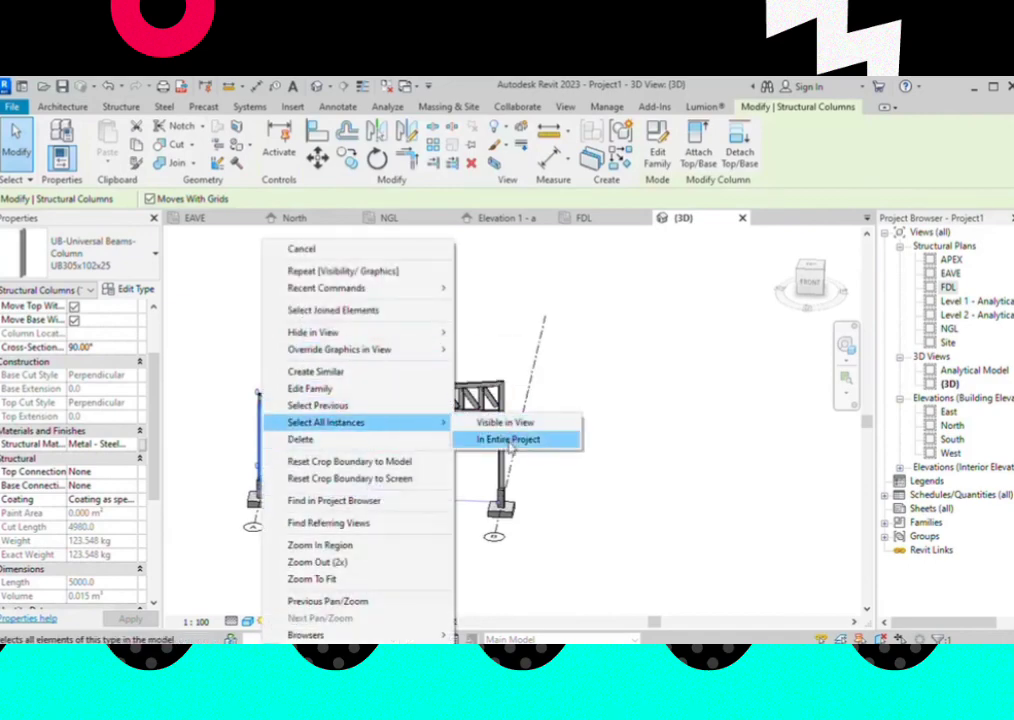
click(500, 422)
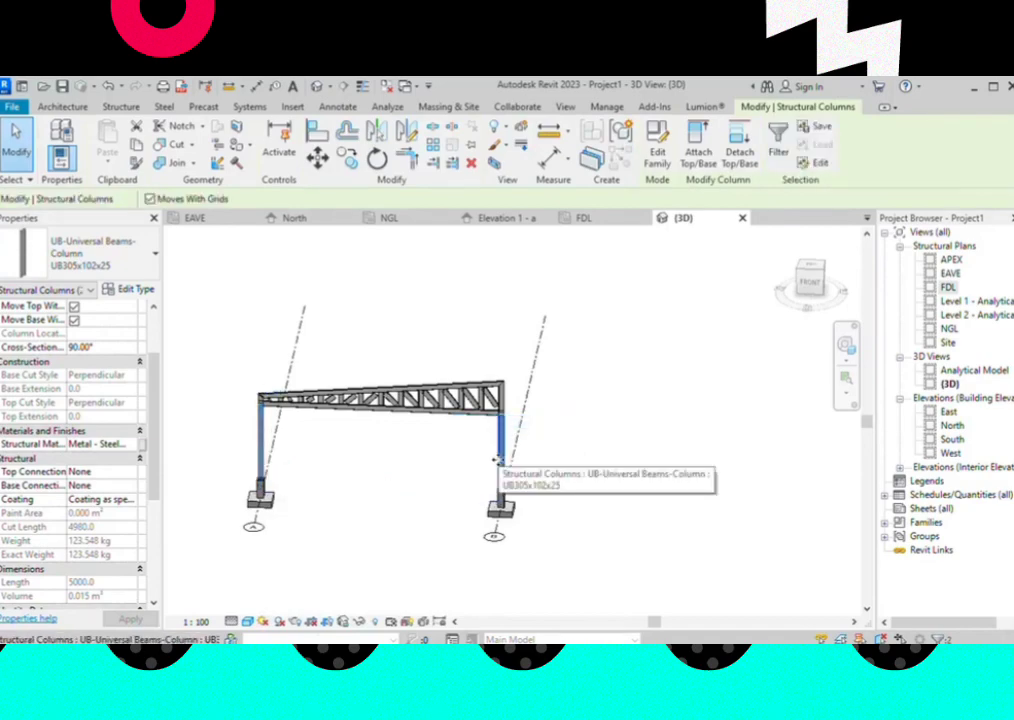
Override the selected columns in this view with a solid dark green foreground fill
right_click(376, 464)
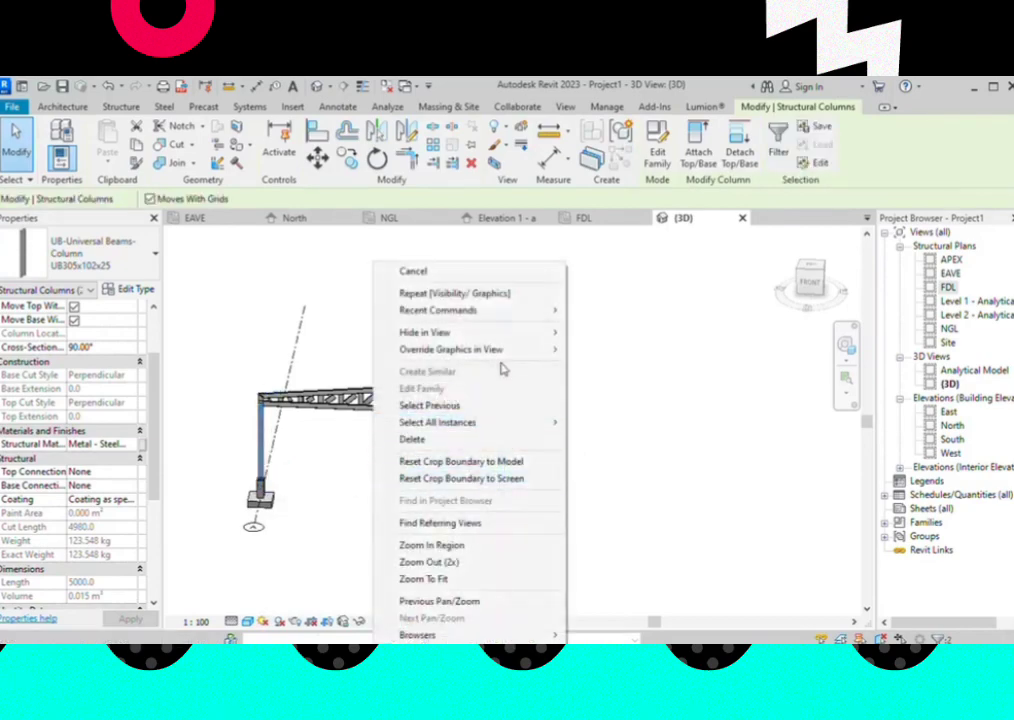
mouse_move(452, 349)
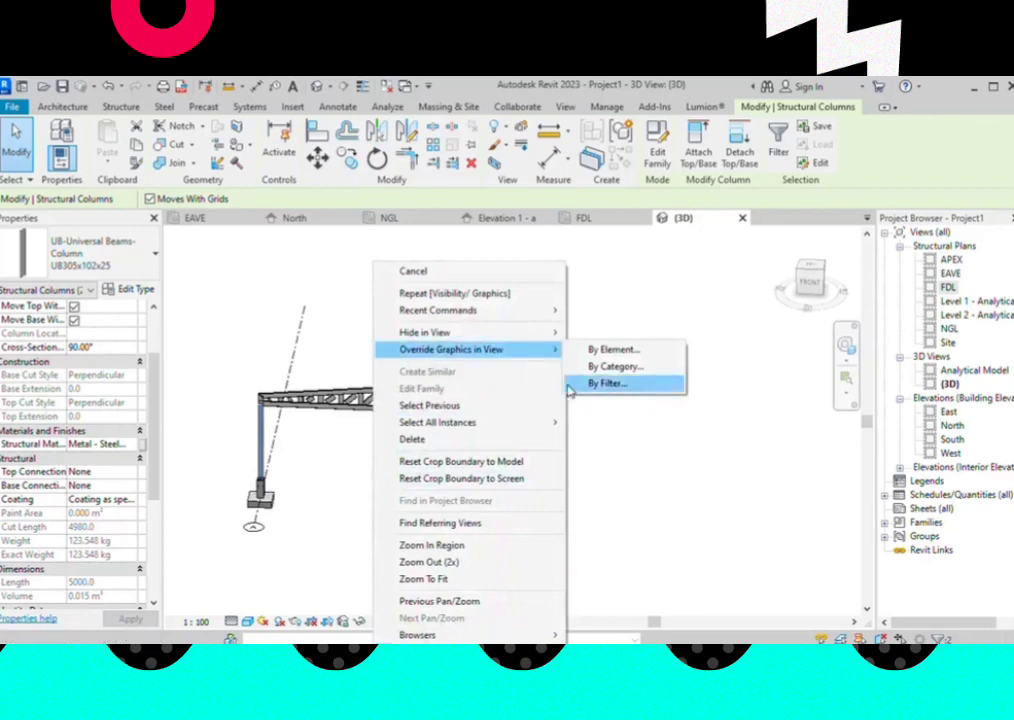
click(604, 351)
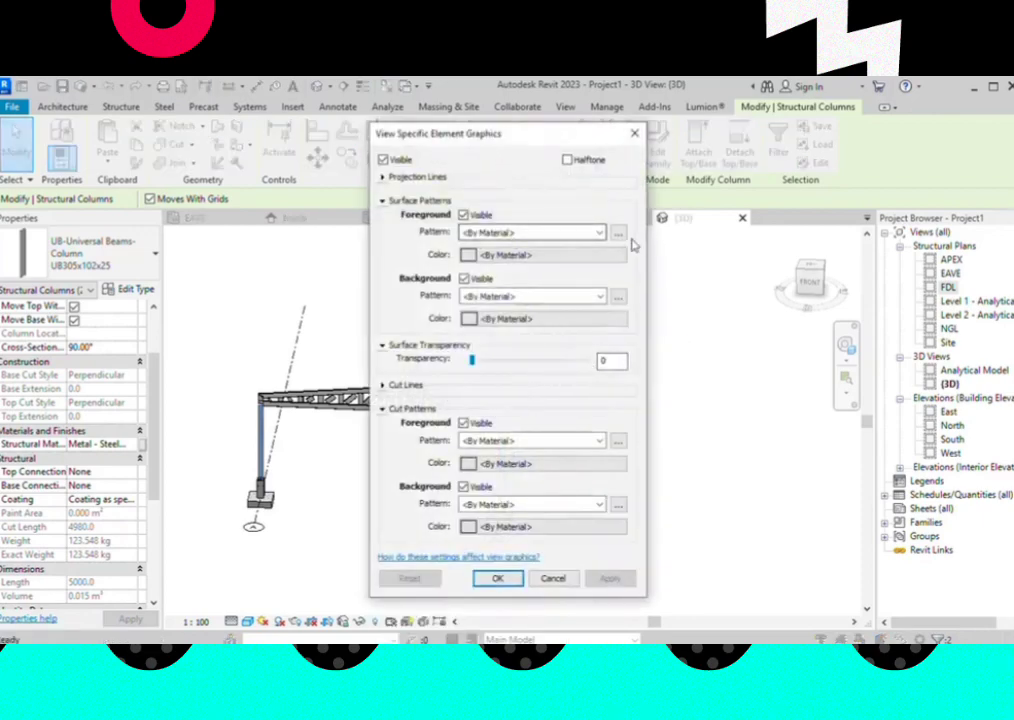
click(600, 233)
click(535, 262)
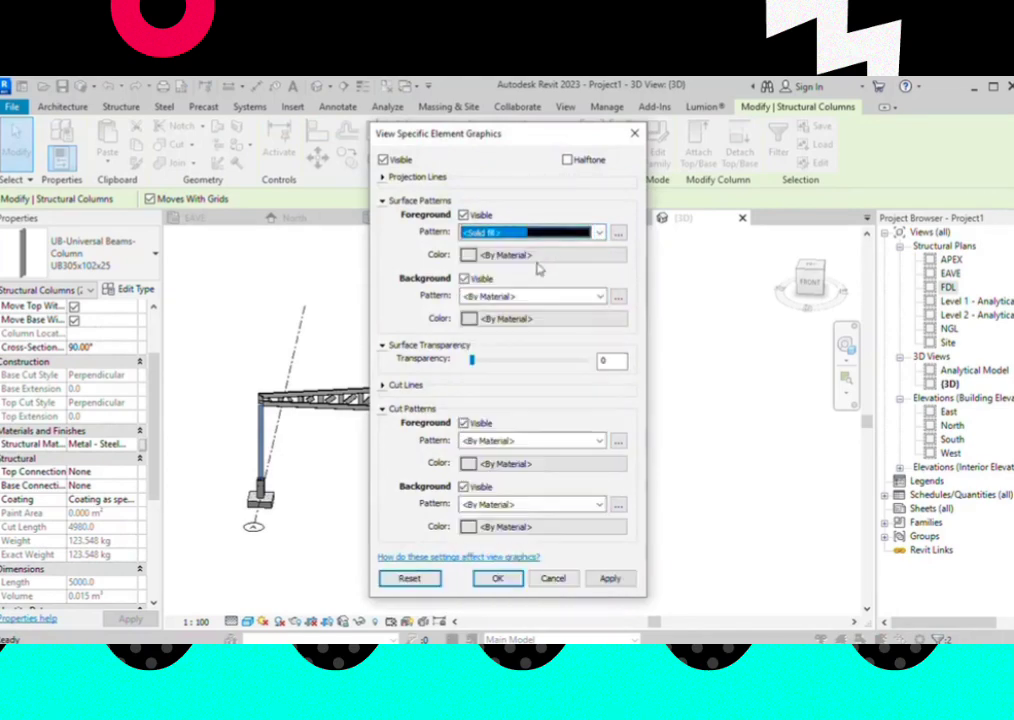
click(470, 255)
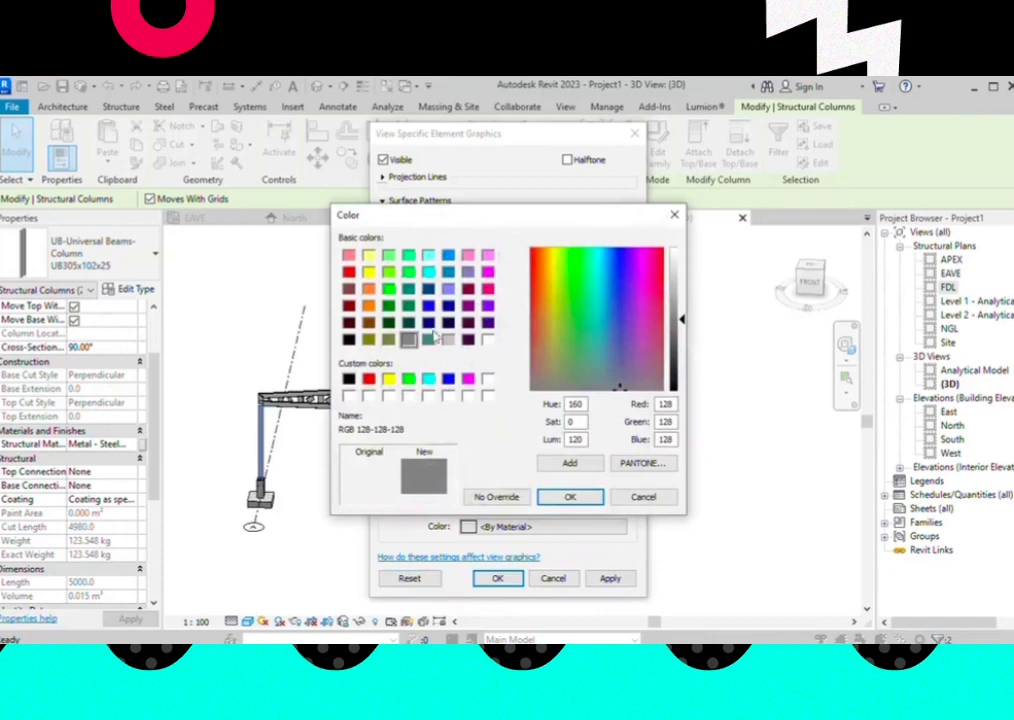
click(388, 322)
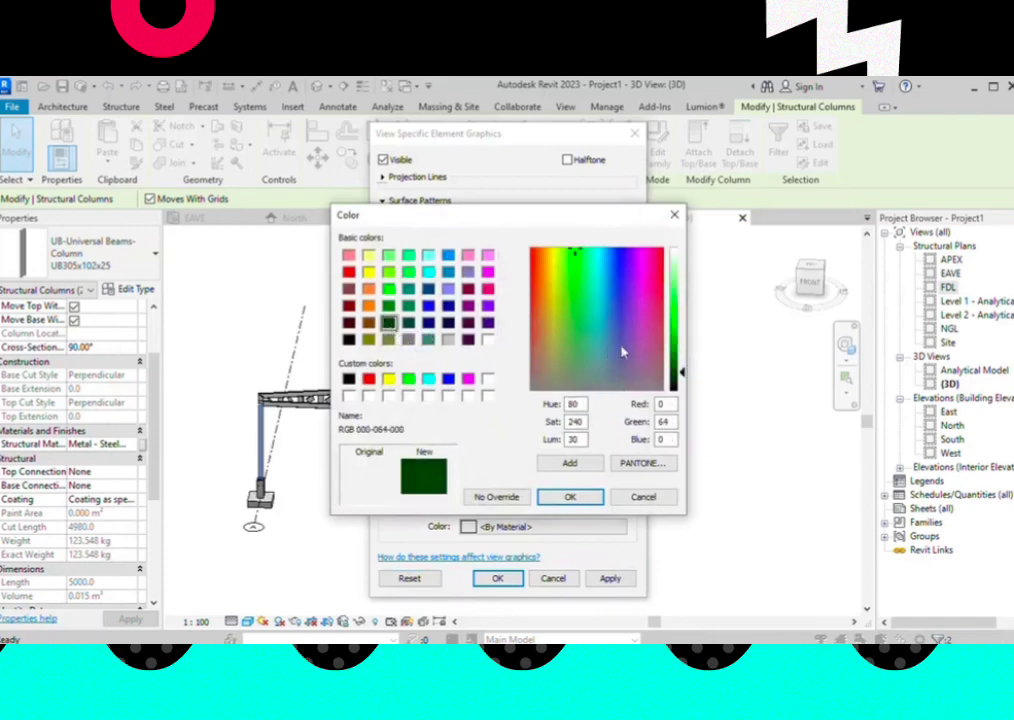
drag(683, 375, 684, 370)
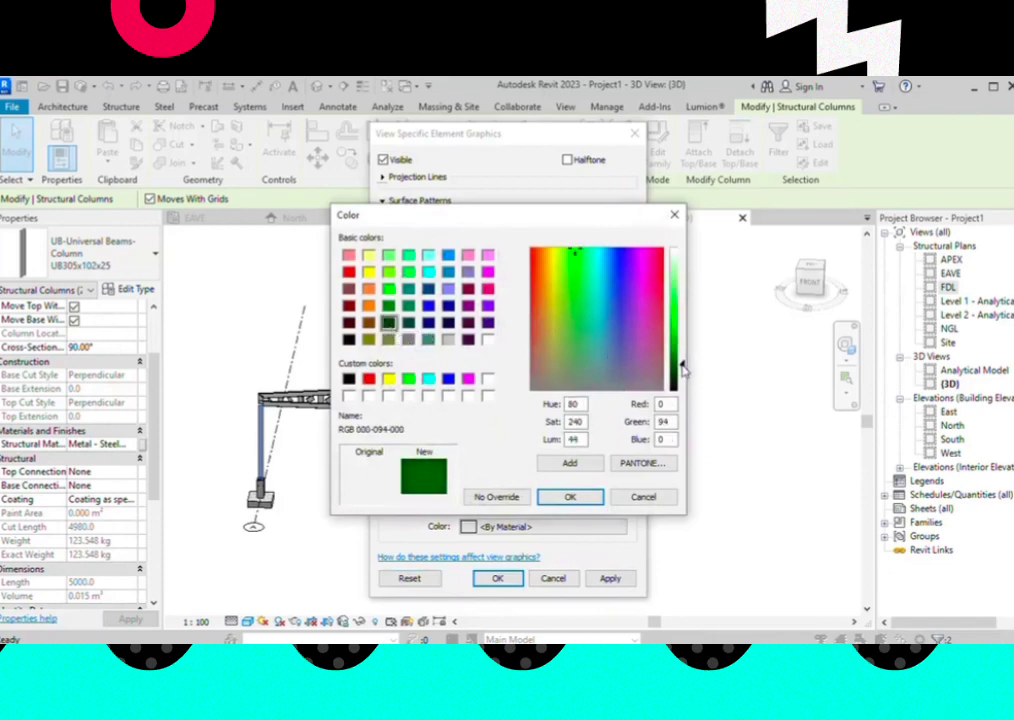
click(569, 497)
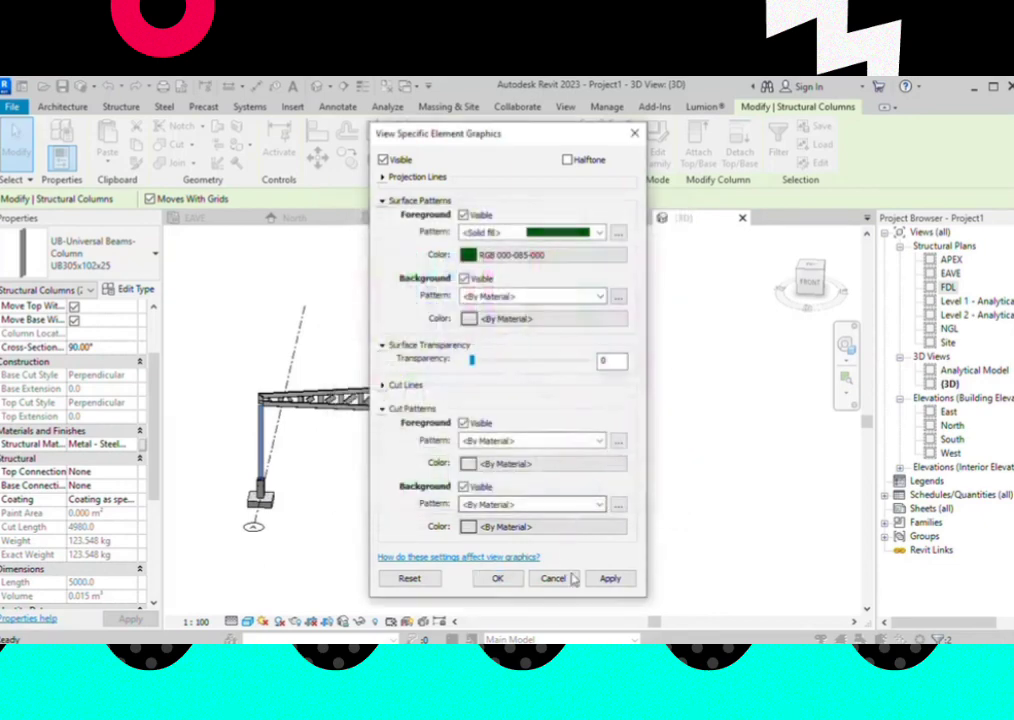
click(612, 578)
click(498, 578)
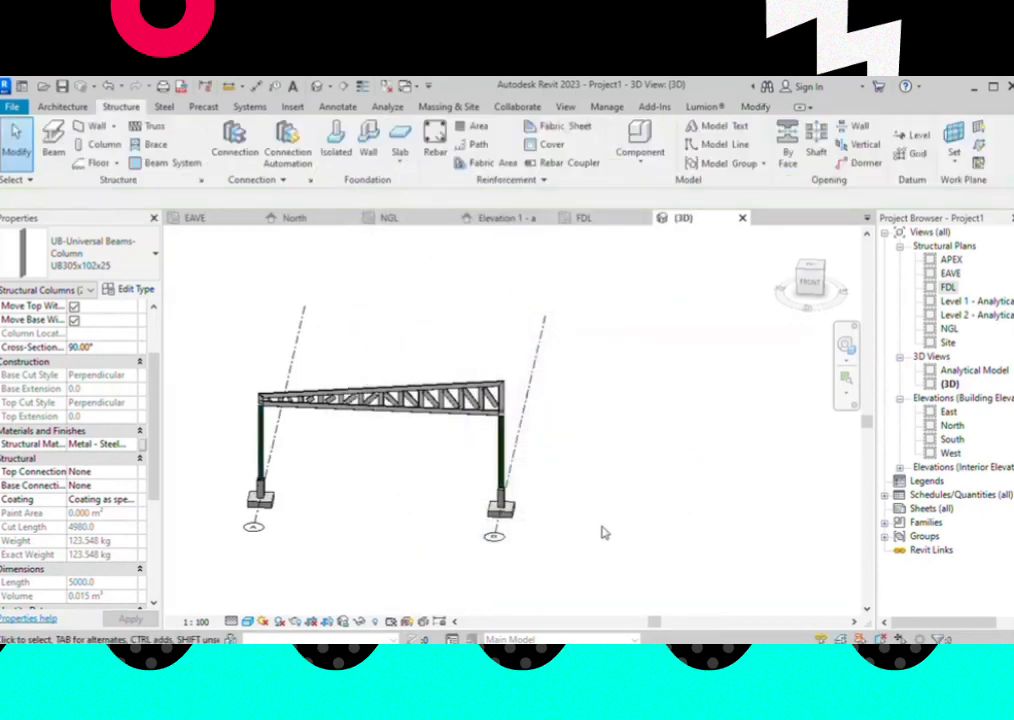
View the green-columned frame from an angle and select the truss
click(371, 468)
mouse_move(371, 468)
shift+middle_down()
mouse_move(403, 484)
mouse_move(464, 477)
mouse_move(490, 431)
mouse_move(414, 423)
mouse_move(318, 445)
mouse_move(465, 432)
shift+middle_up()
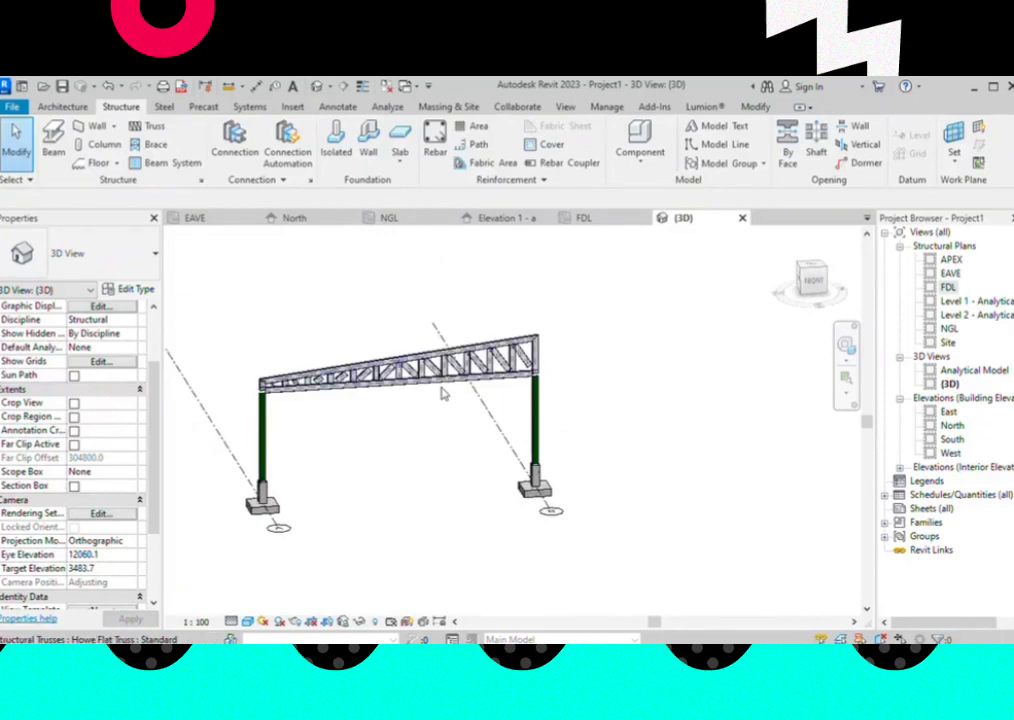
scroll(445, 405, up, 3)
scroll(464, 385, down, 2)
scroll(553, 352, down, 1)
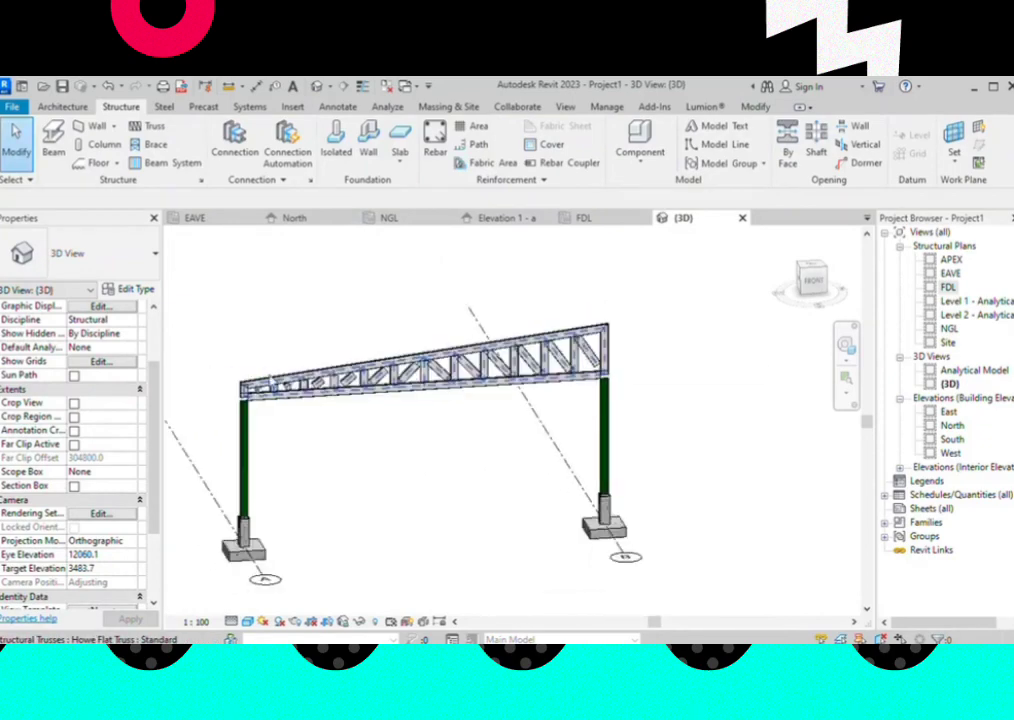
scroll(336, 381, up, 2)
scroll(336, 381, up, 2)
scroll(336, 381, up, 1)
scroll(336, 381, up, 2)
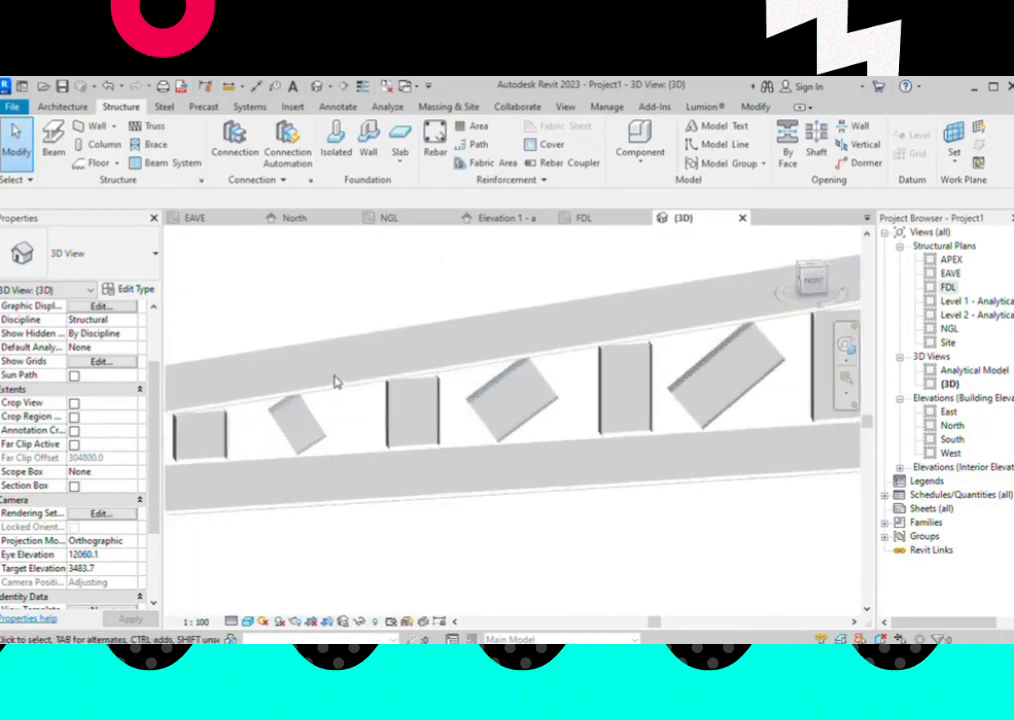
scroll(350, 386, down, 2)
scroll(344, 387, down, 2)
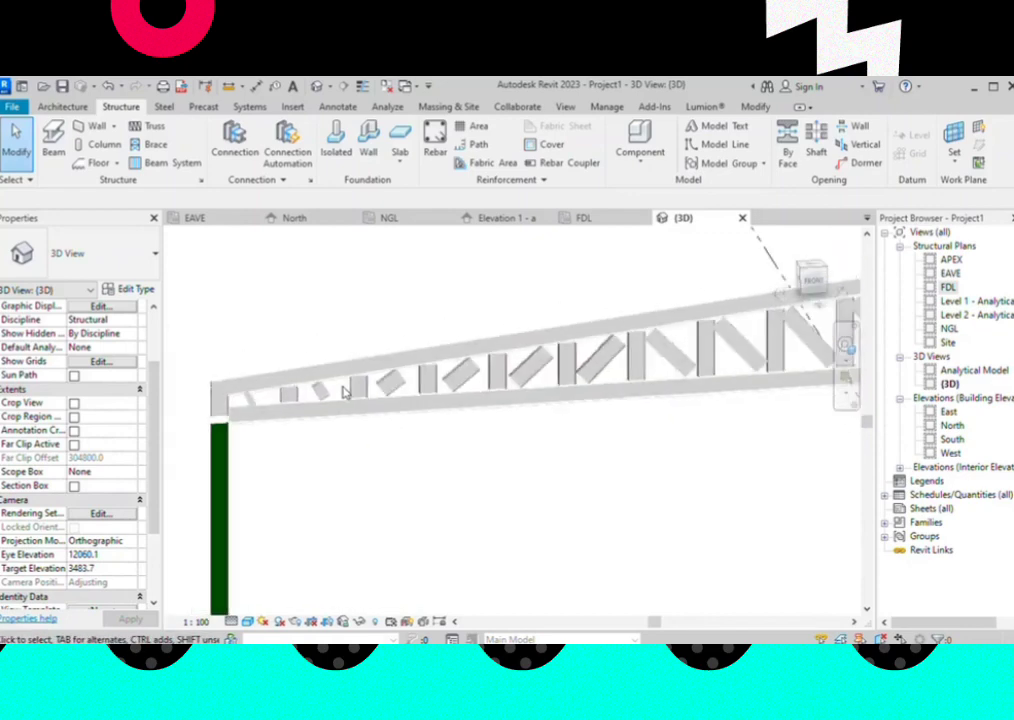
scroll(370, 386, up, 3)
scroll(400, 386, up, 1)
scroll(375, 390, up, 2)
scroll(351, 394, up, 1)
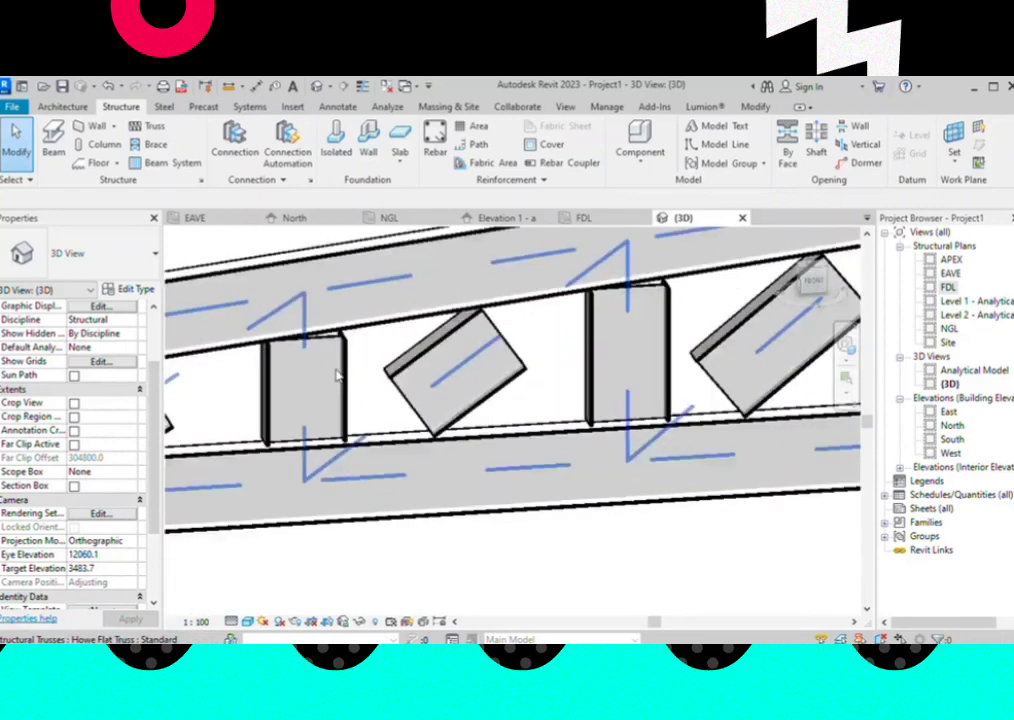
scroll(420, 390, down, 3)
scroll(444, 390, up, 1)
scroll(444, 390, down, 2)
scroll(380, 400, down, 1)
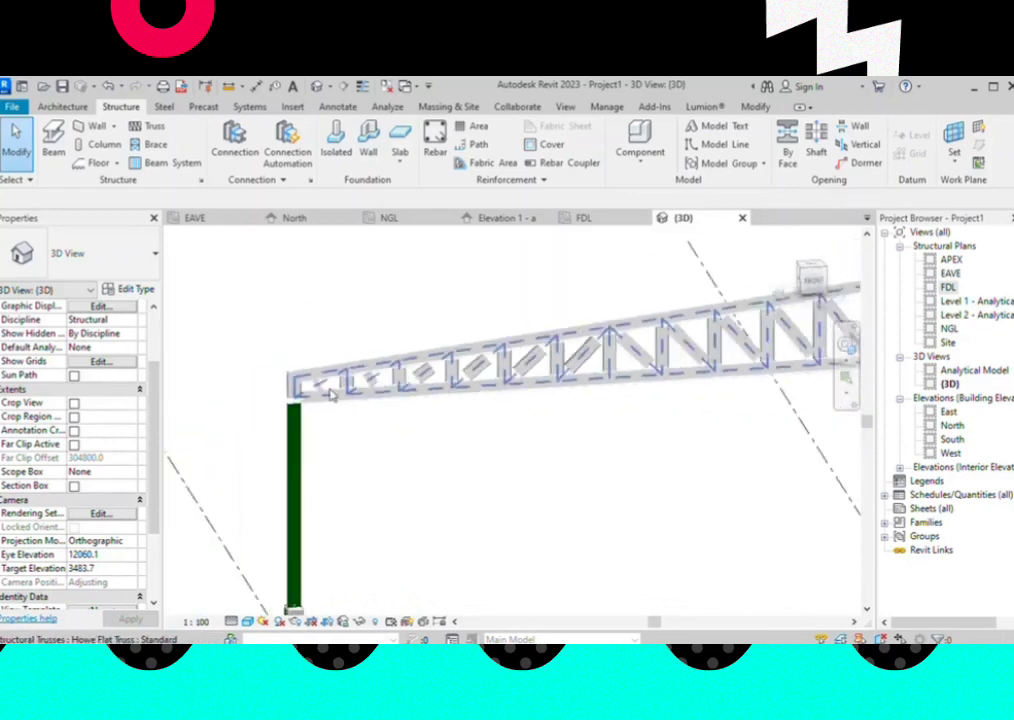
scroll(340, 407, up, 1)
scroll(190, 400, down, 2)
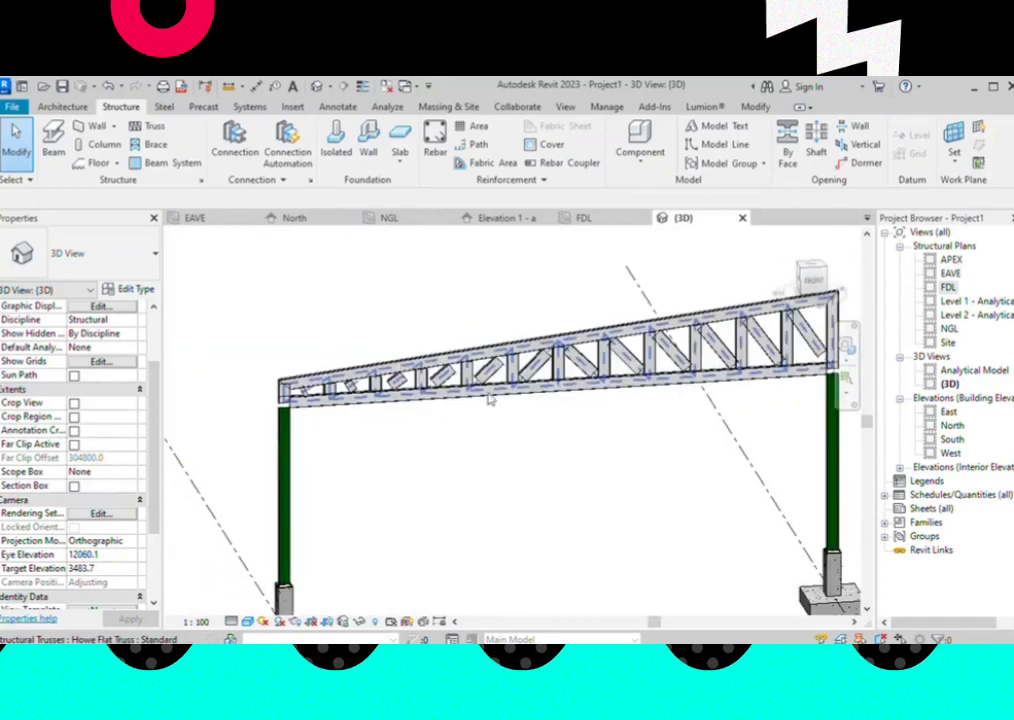
click(297, 388)
Change the Howe Flat Truss type's top chords to Circular Hollow Sections:CHS244.5x10
scroll(297, 390, down, 2)
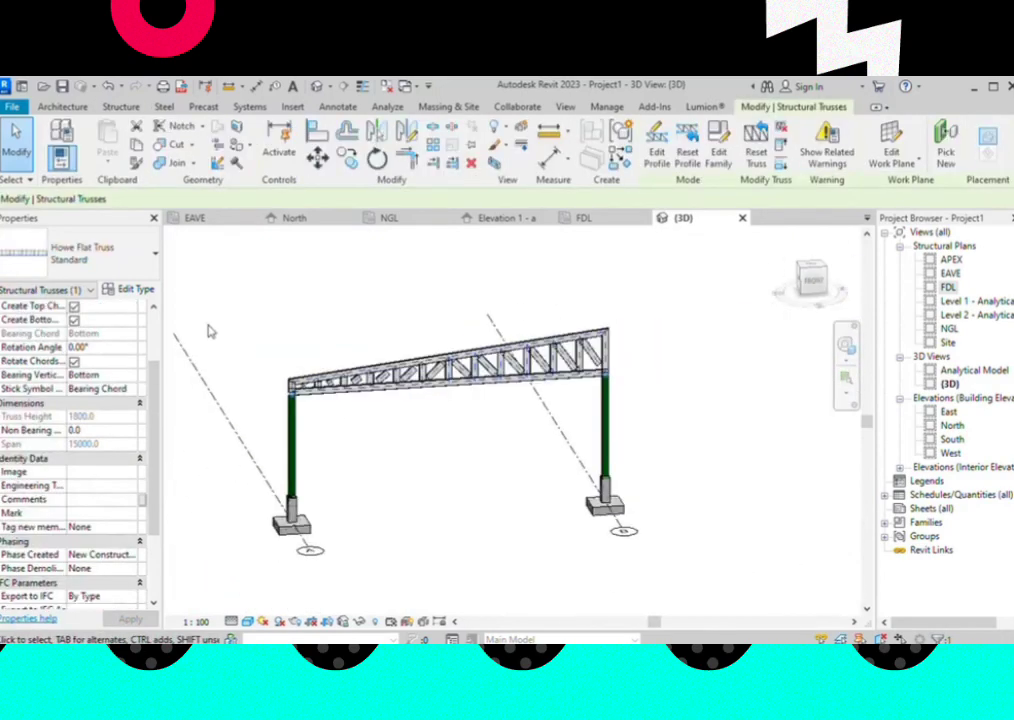
click(144, 291)
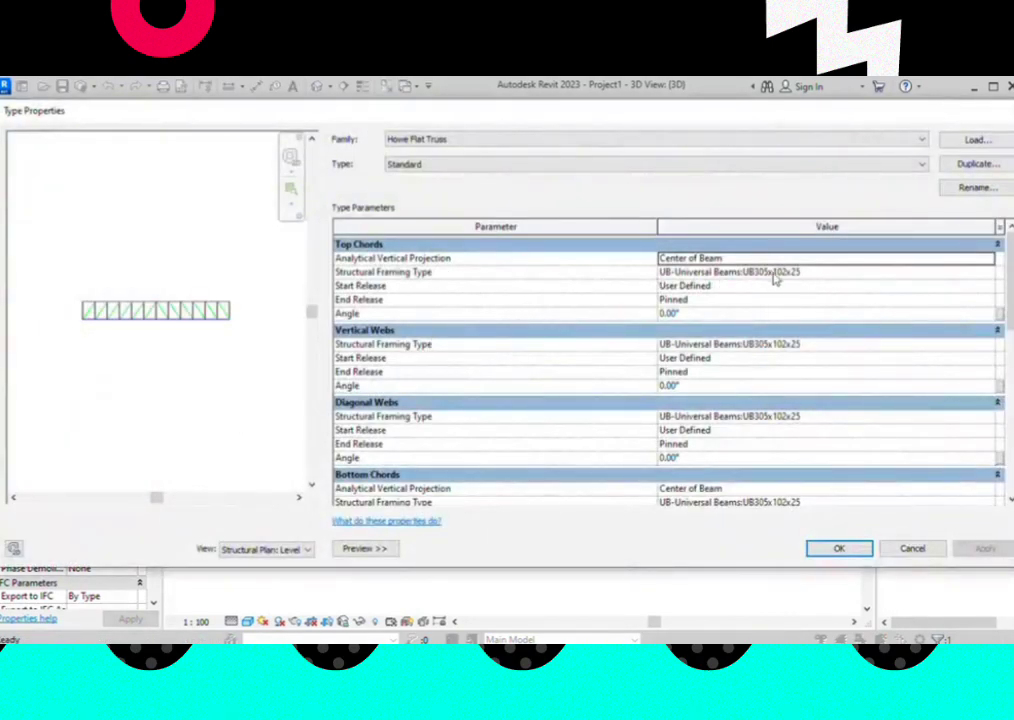
click(988, 274)
click(988, 274)
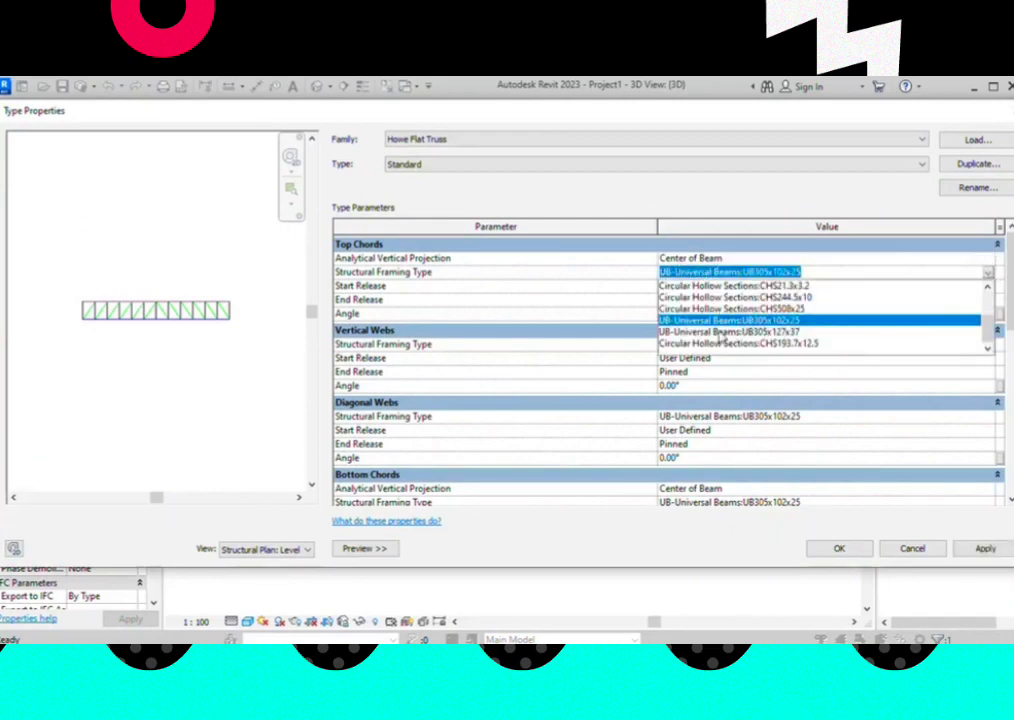
scroll(720, 338, up, 2)
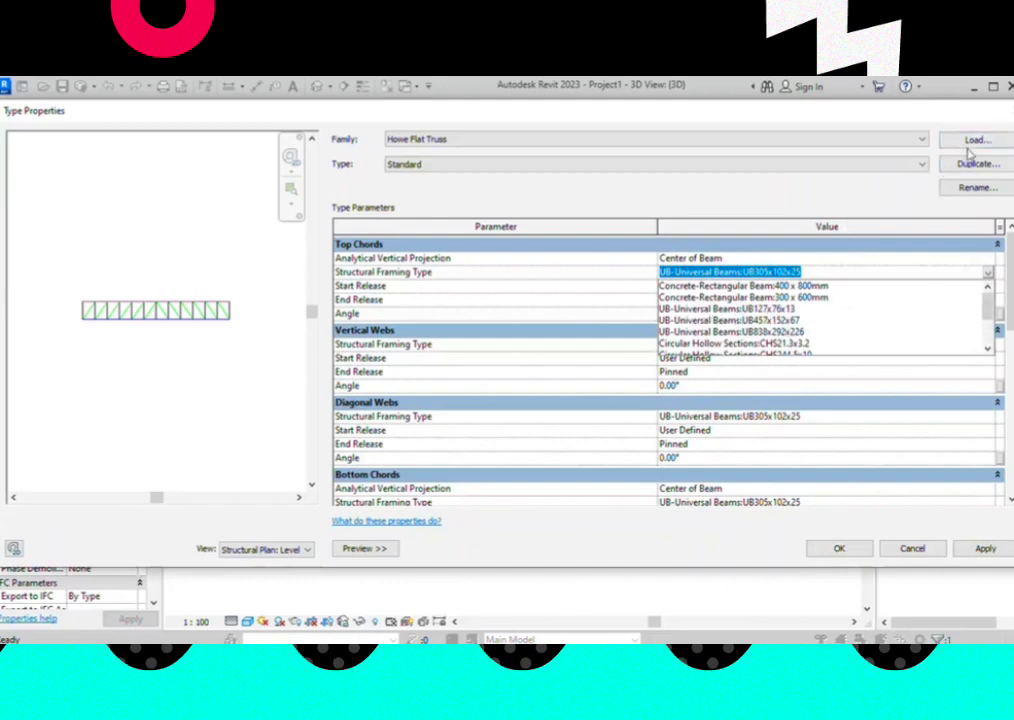
scroll(790, 300, down, 2)
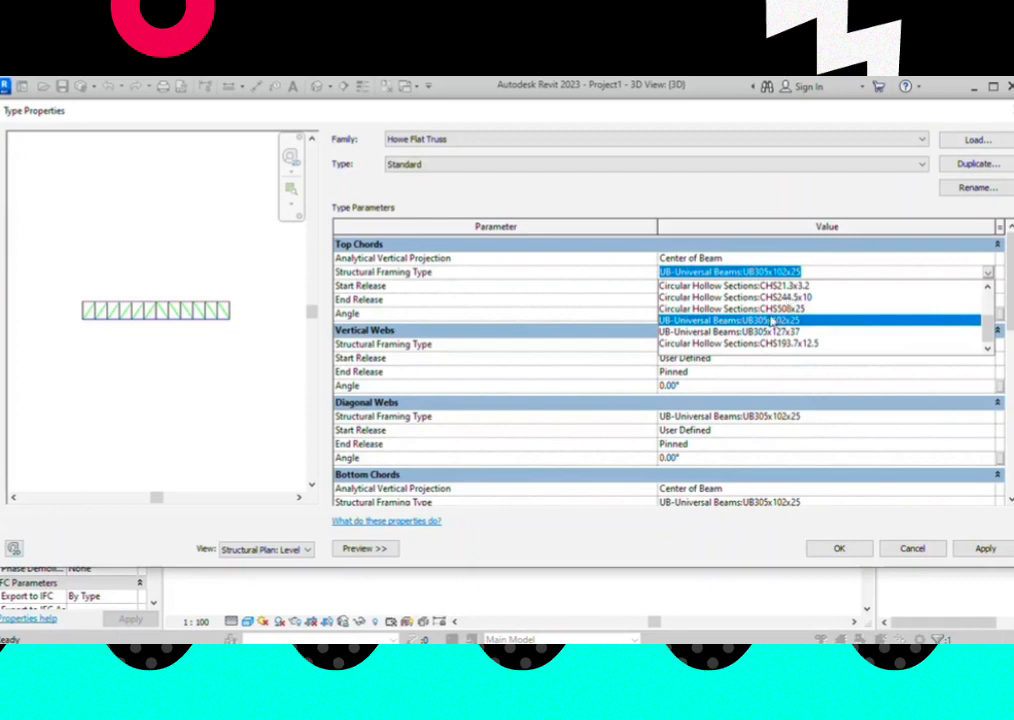
scroll(752, 327, up, 1)
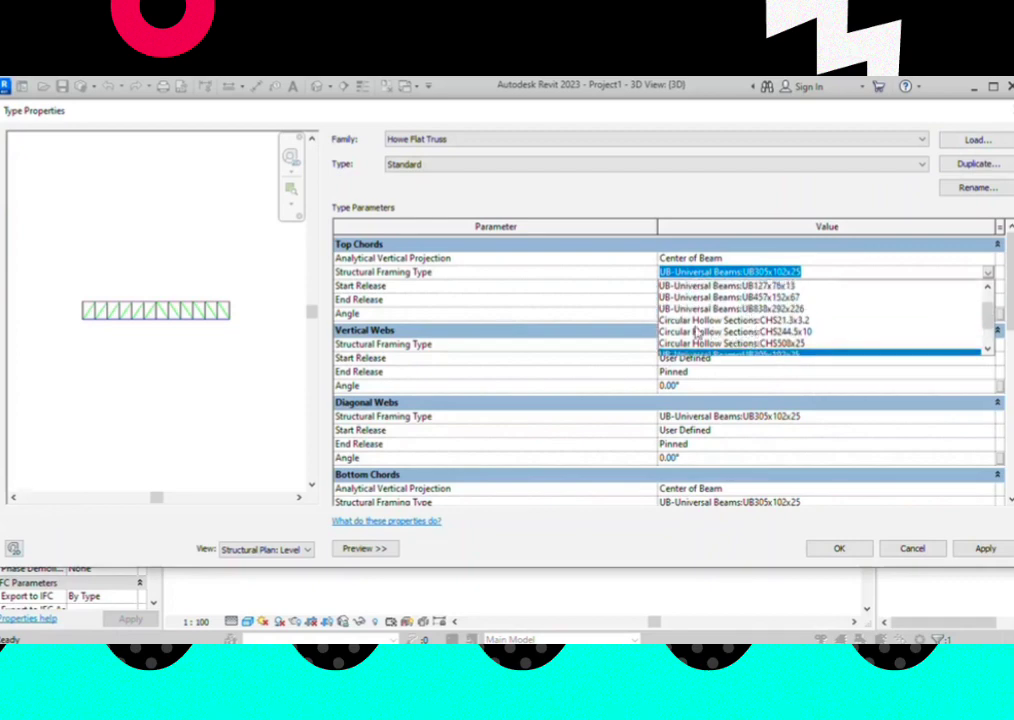
scroll(697, 333, down, 1)
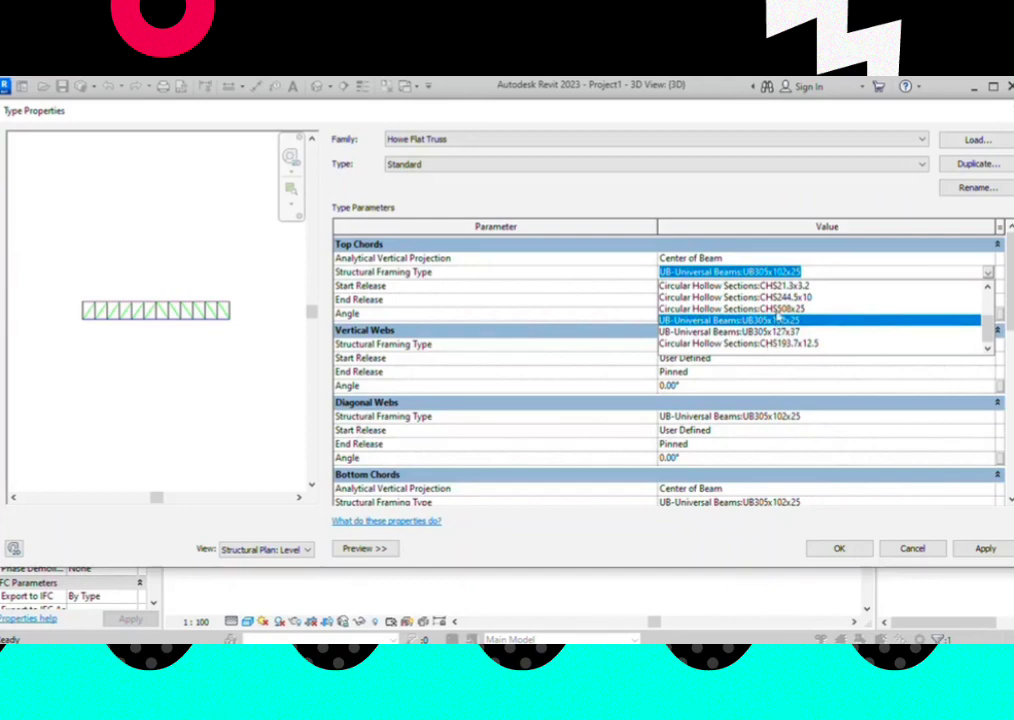
click(773, 298)
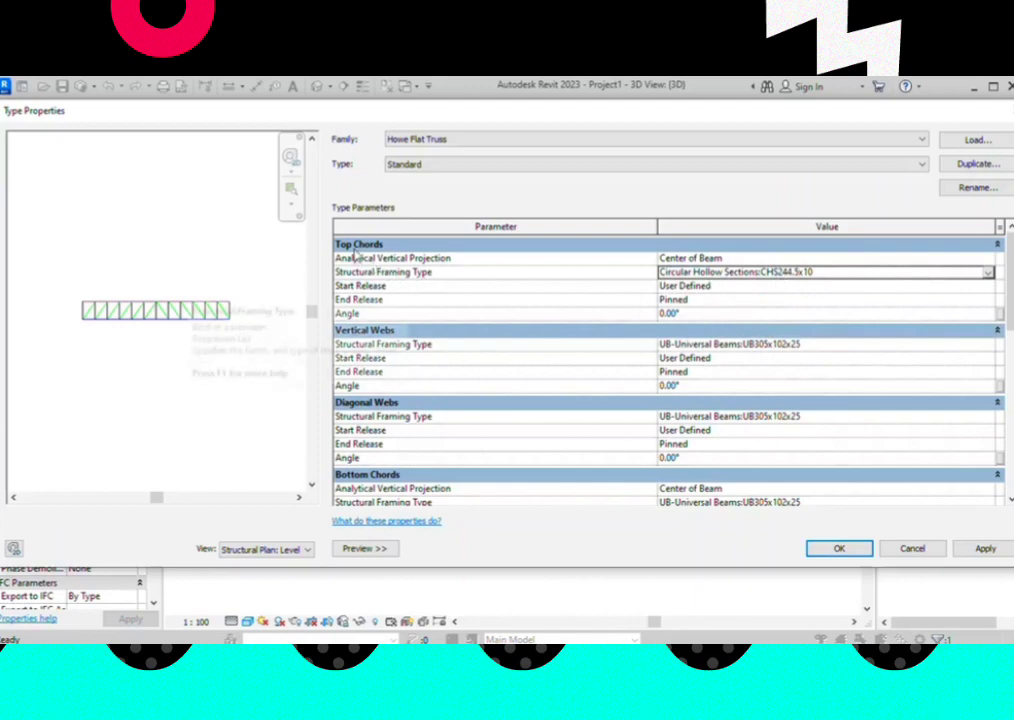
Set both the vertical and diagonal webs to CHS193.7x12.5
click(975, 345)
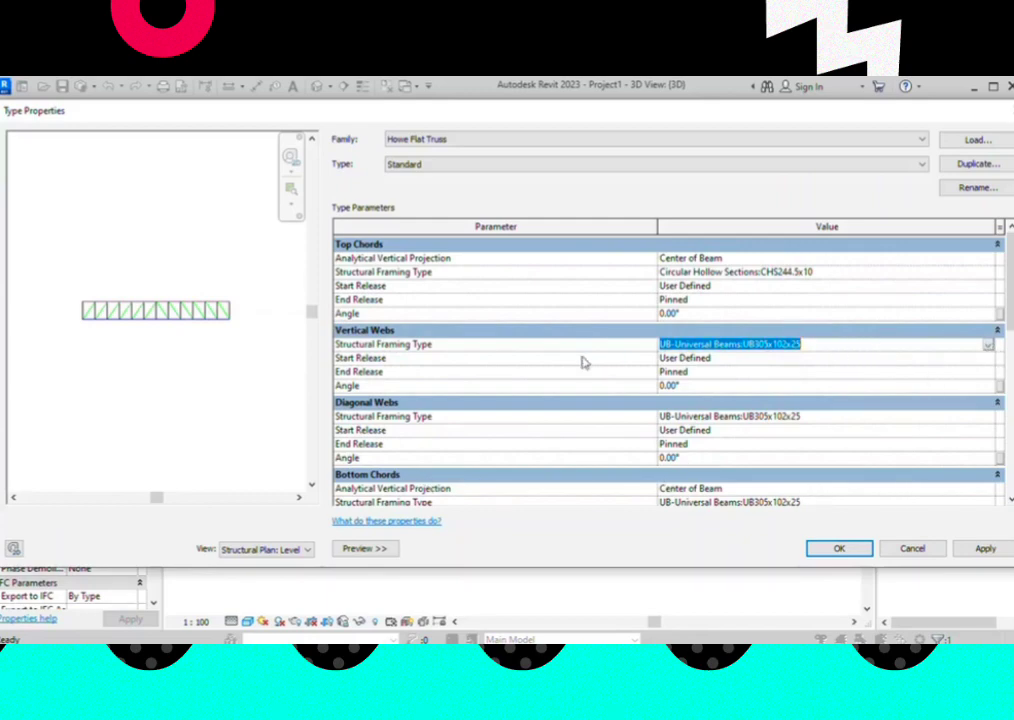
click(988, 346)
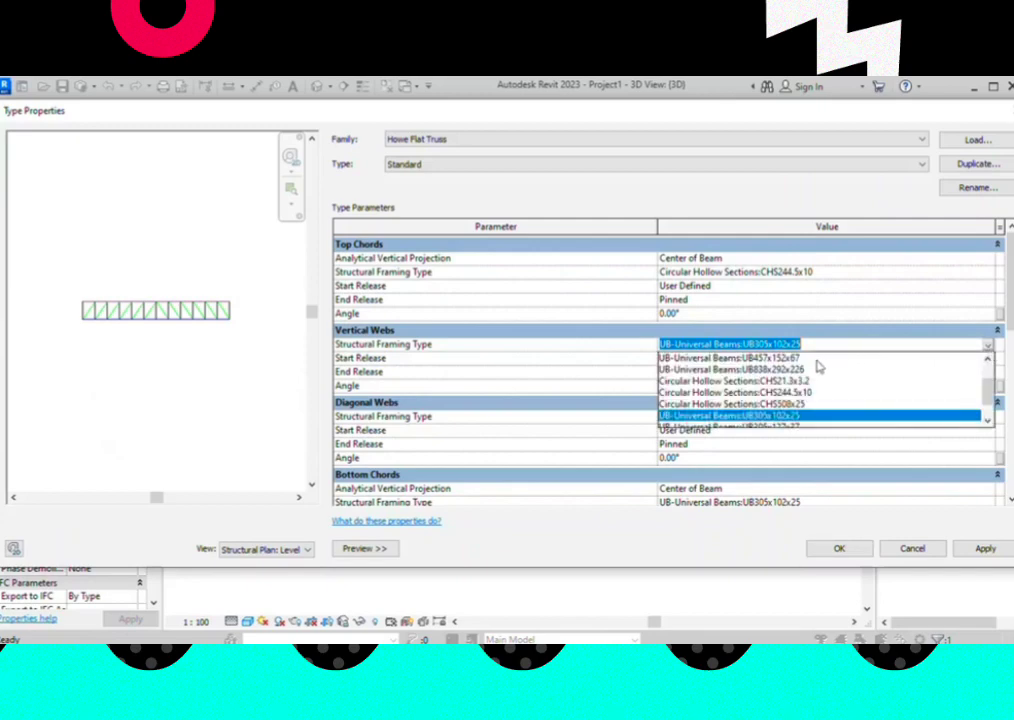
scroll(806, 404, down, 1)
scroll(800, 407, down, 1)
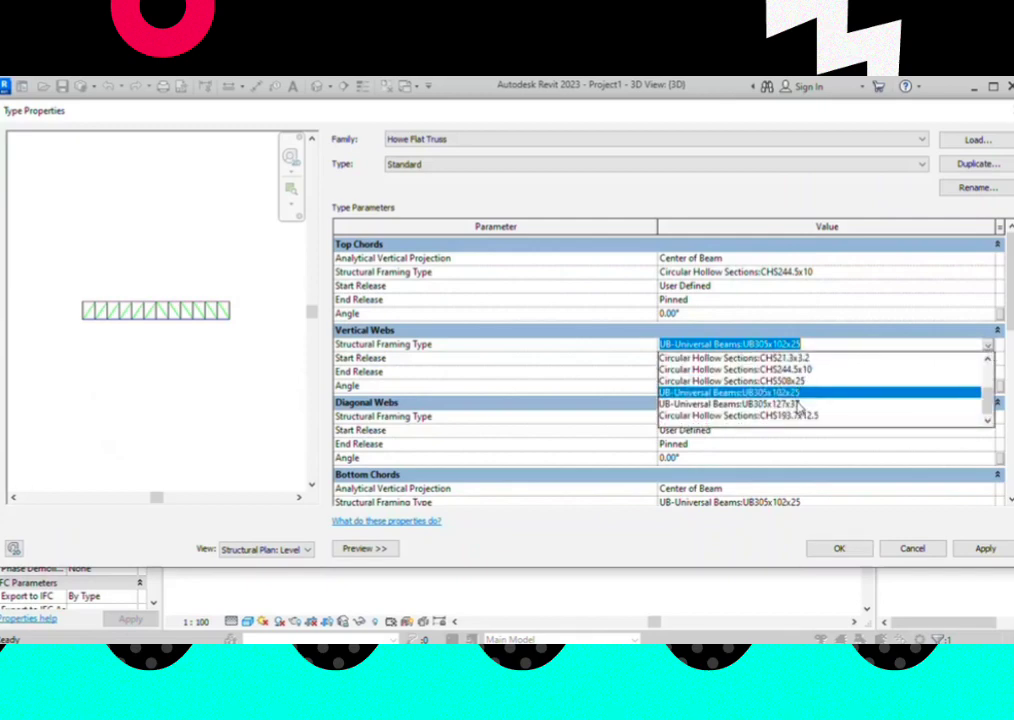
click(798, 415)
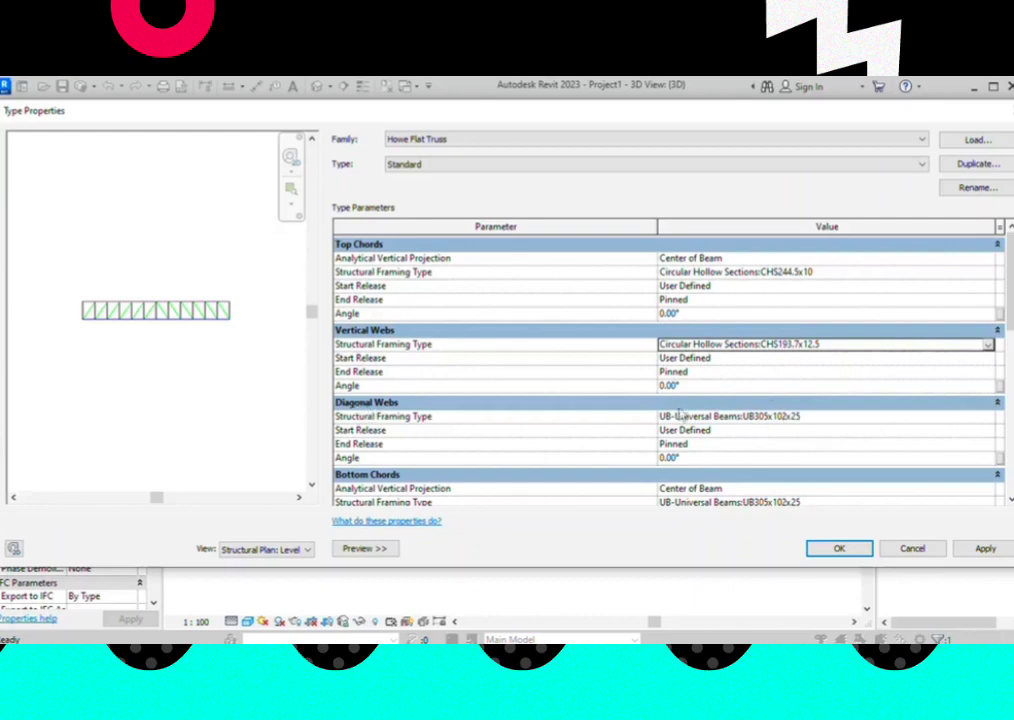
click(988, 418)
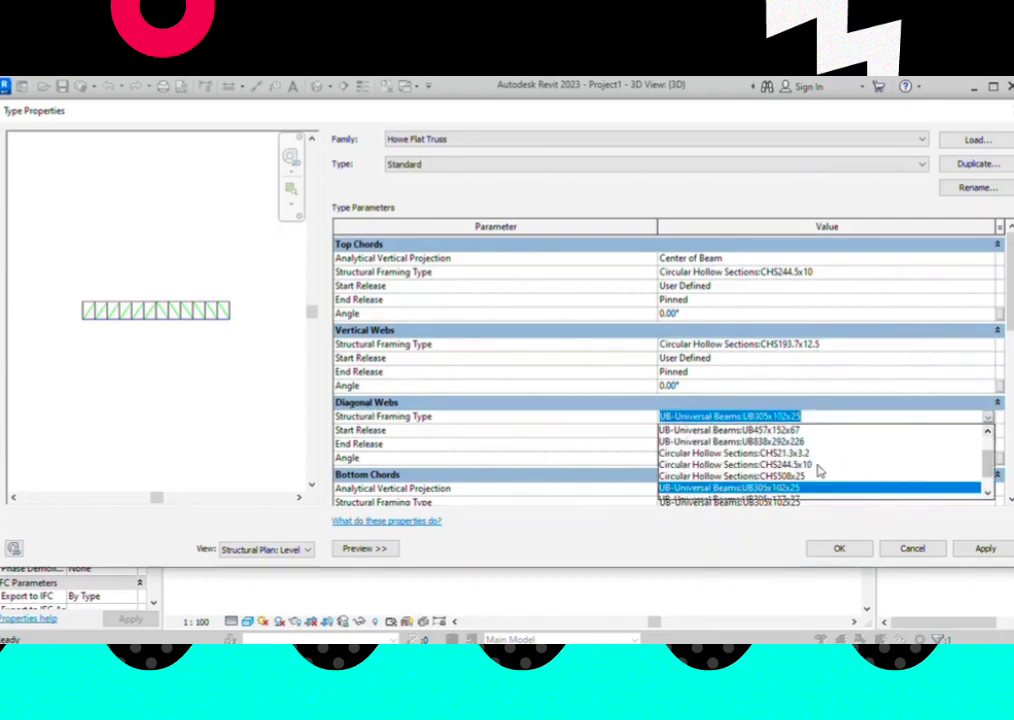
scroll(809, 474, down, 1)
click(799, 489)
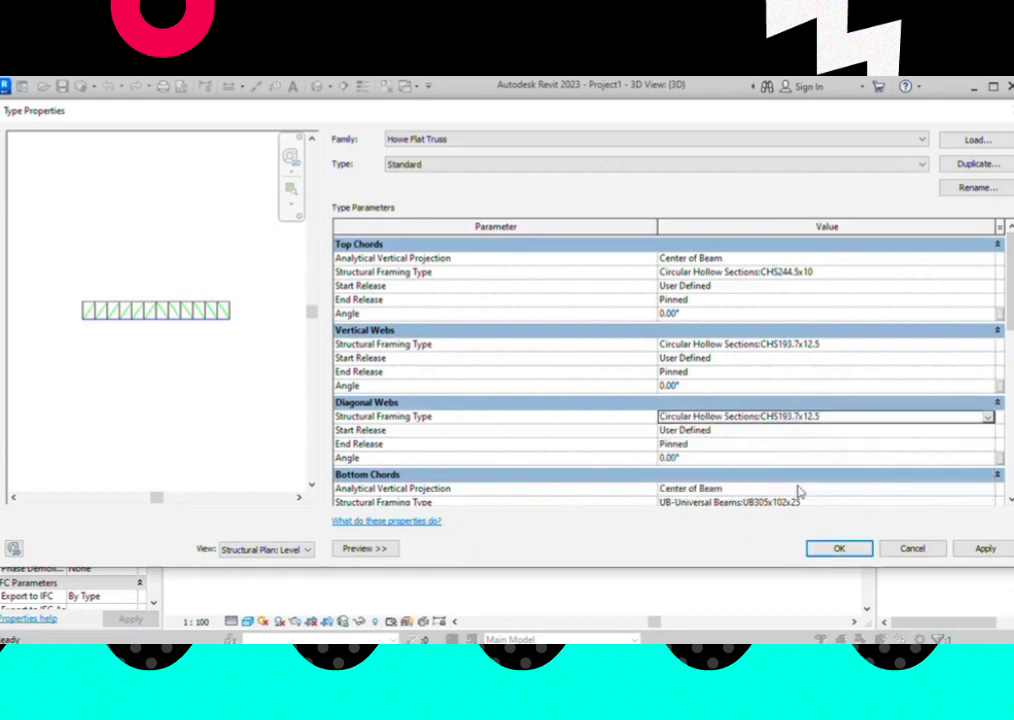
Set the bottom chords to CHS244.5x10 and apply the truss type changes
scroll(765, 350, down, 2)
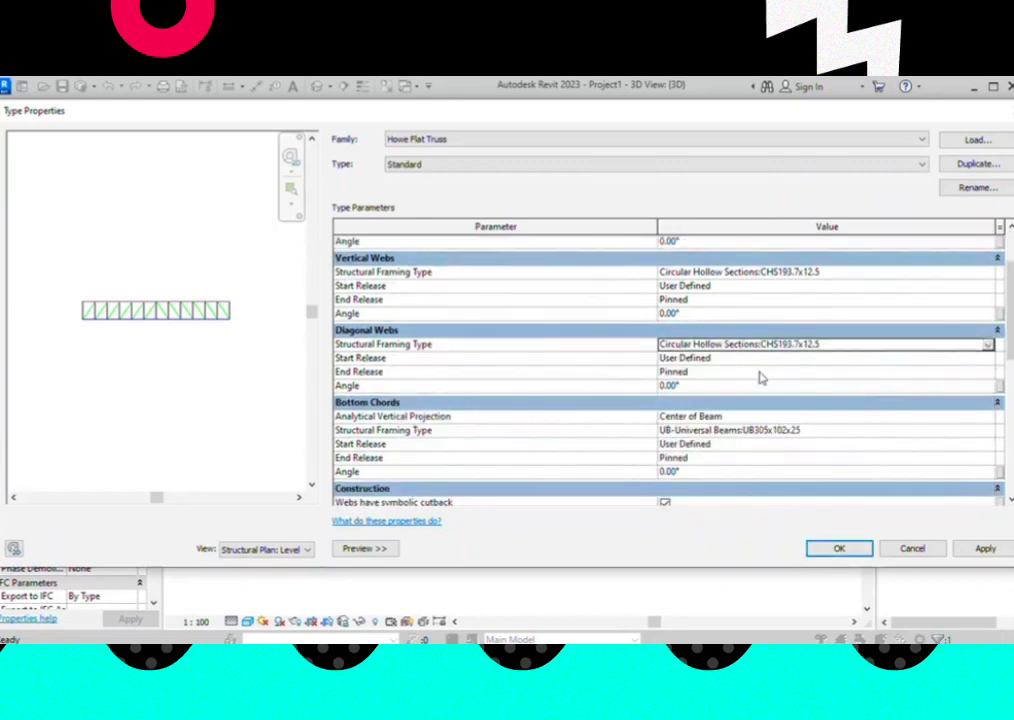
click(884, 432)
click(988, 432)
click(988, 432)
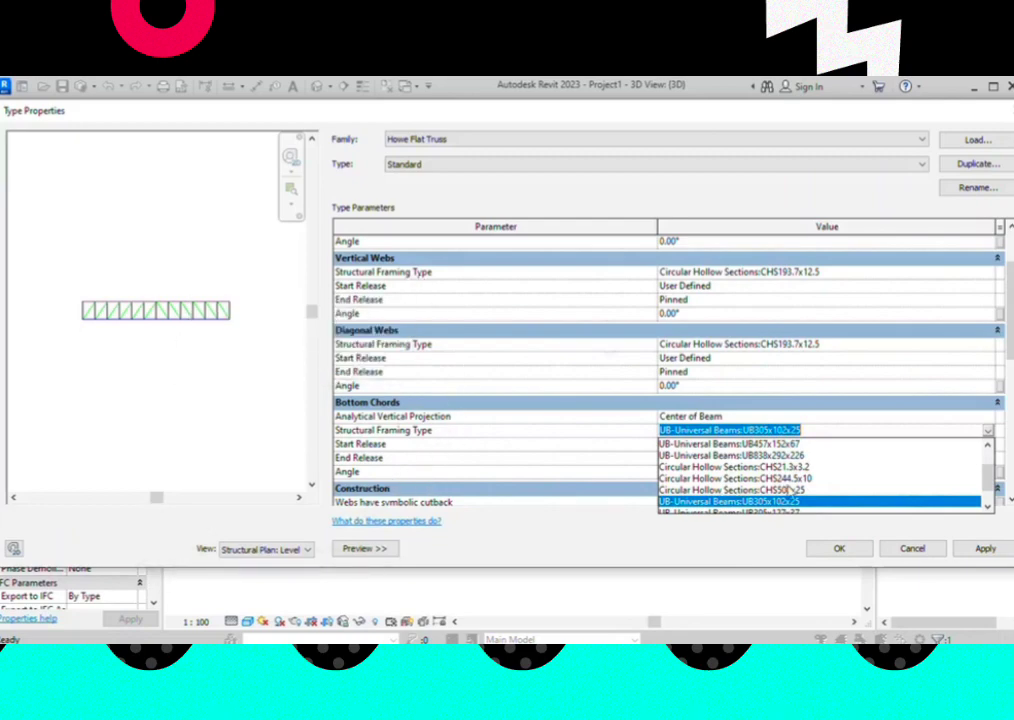
scroll(790, 490, down, 1)
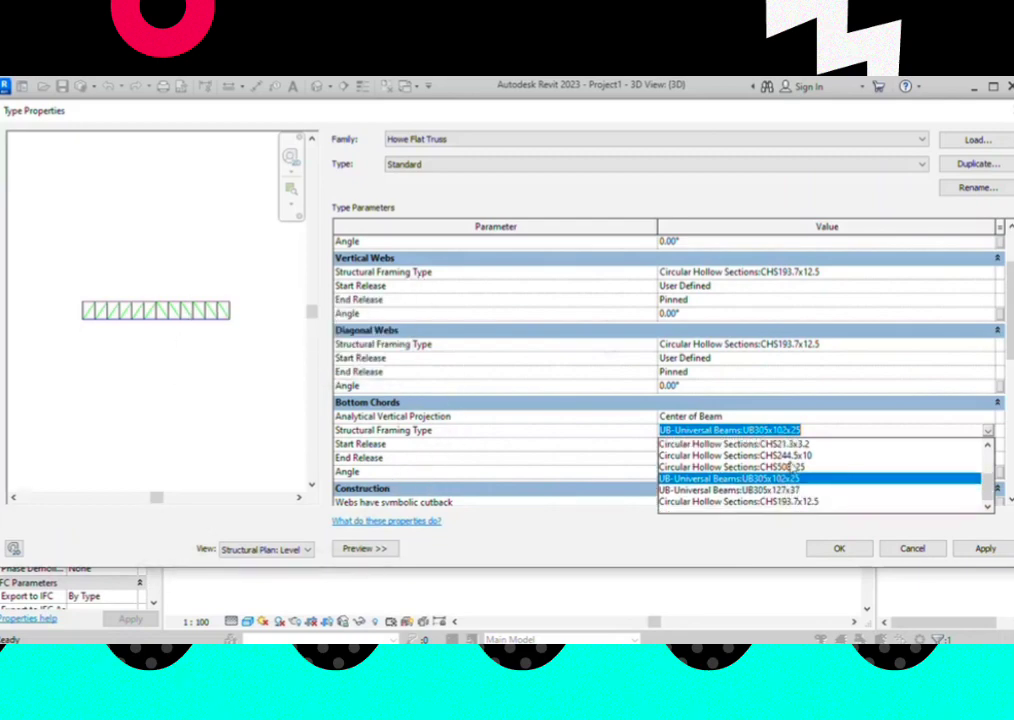
click(790, 455)
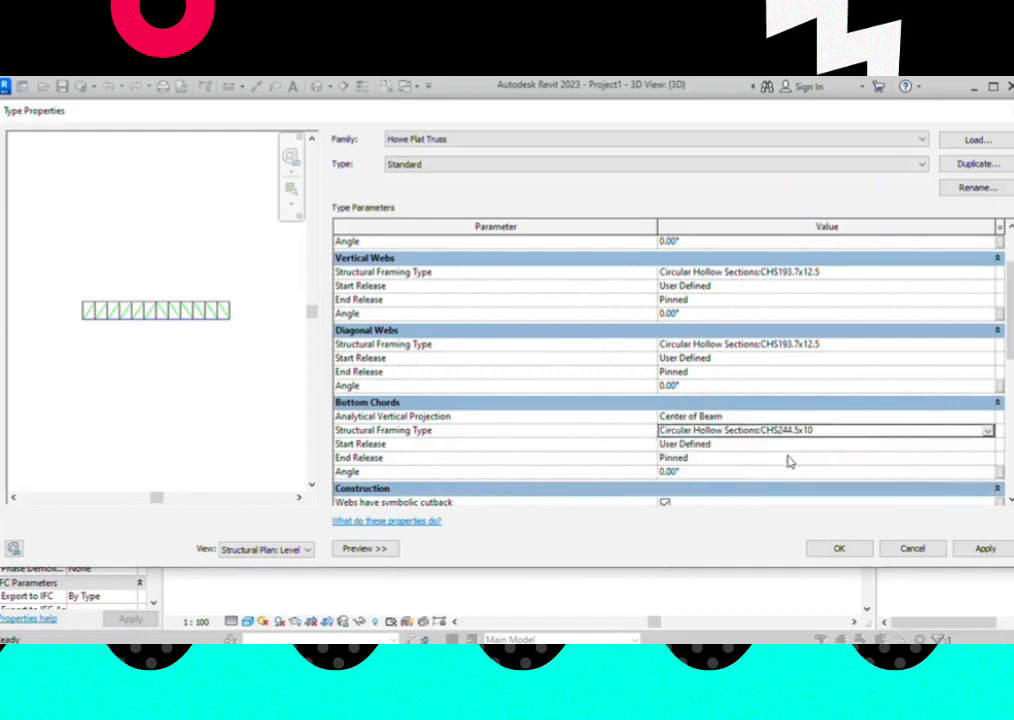
click(975, 553)
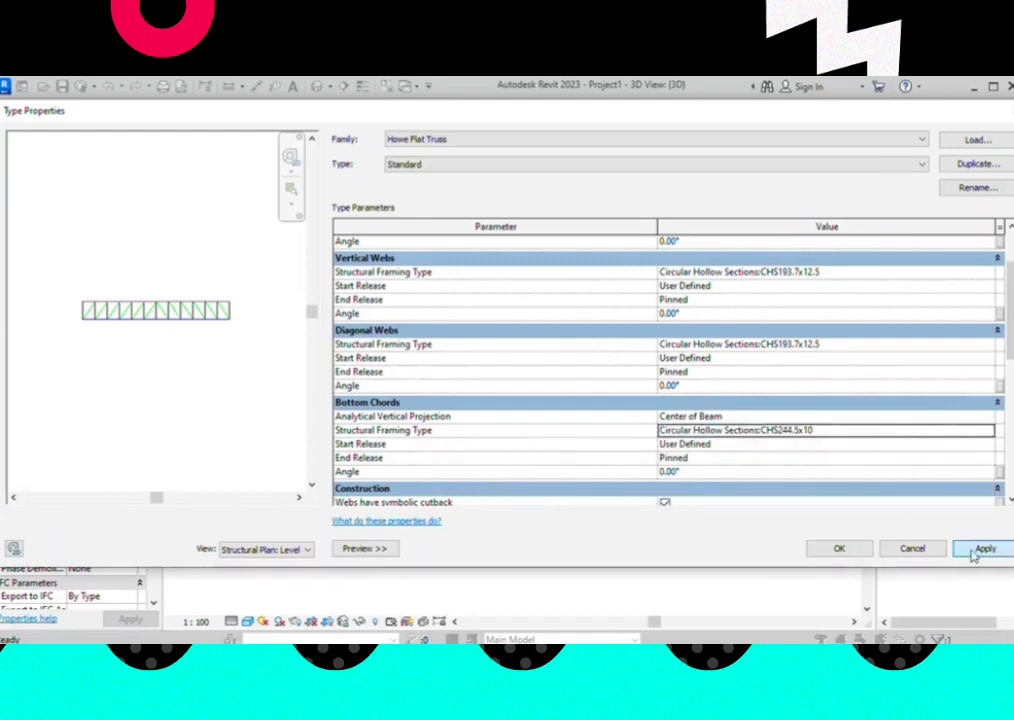
click(839, 553)
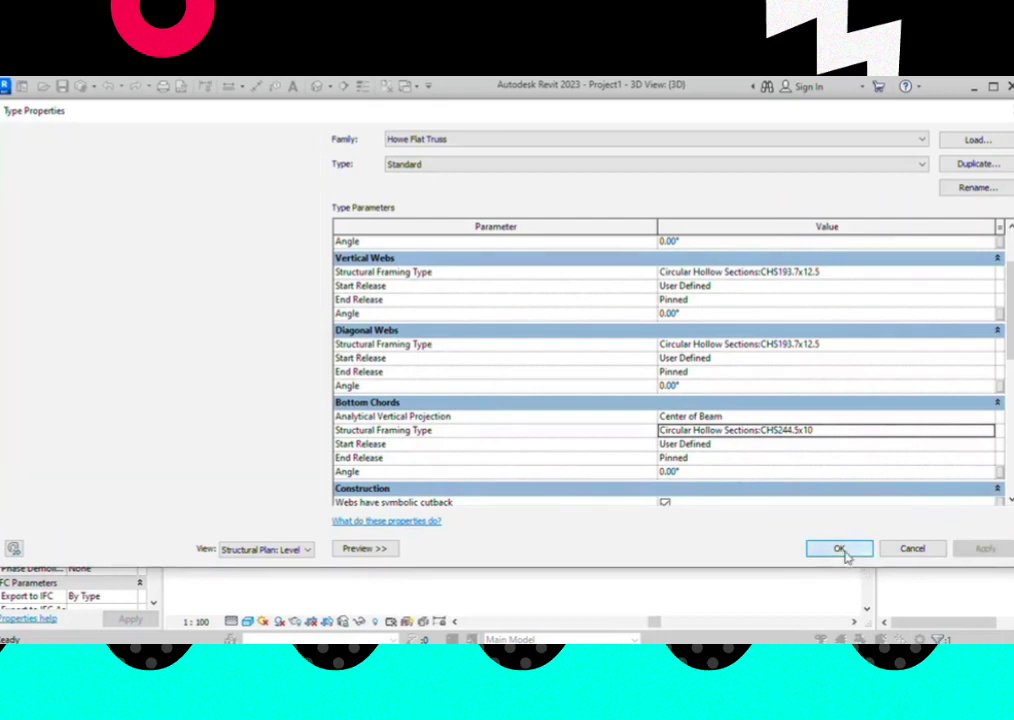
click(843, 553)
scroll(455, 398, up, 5)
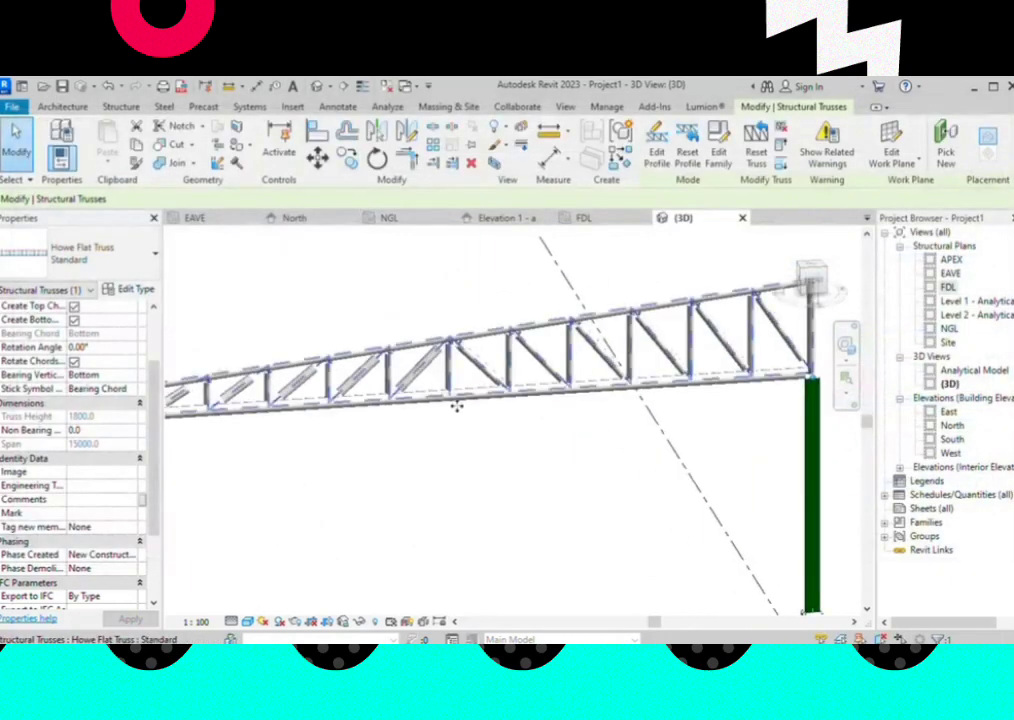
mouse_move(480, 363)
shift+middle_down()
mouse_move(612, 416)
mouse_move(683, 407)
mouse_move(735, 424)
mouse_move(788, 421)
shift+middle_up()
scroll(706, 410, up, 4)
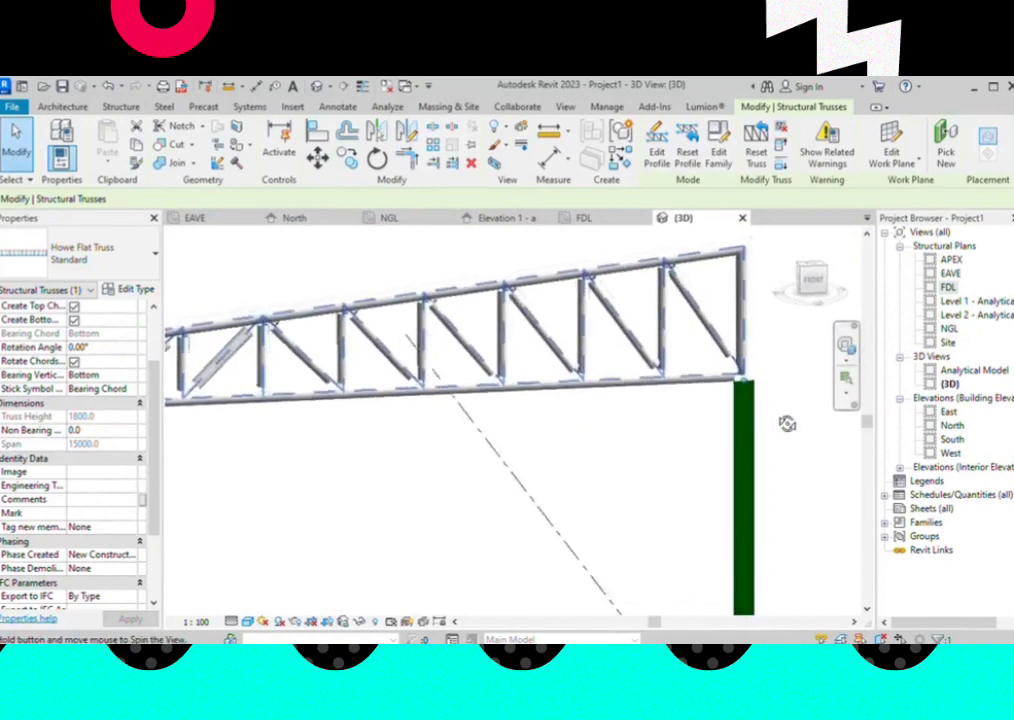
scroll(684, 298, up, 1)
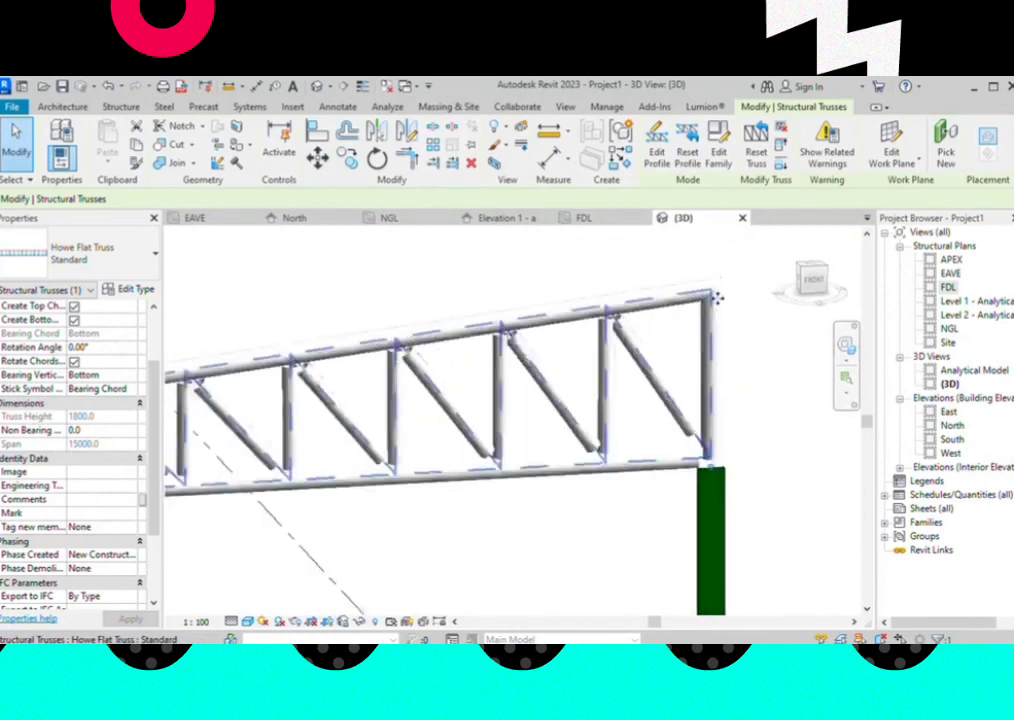
scroll(710, 292, up, 2)
mouse_move(661, 362)
shift+middle_down()
mouse_move(638, 443)
mouse_move(618, 352)
shift+middle_up()
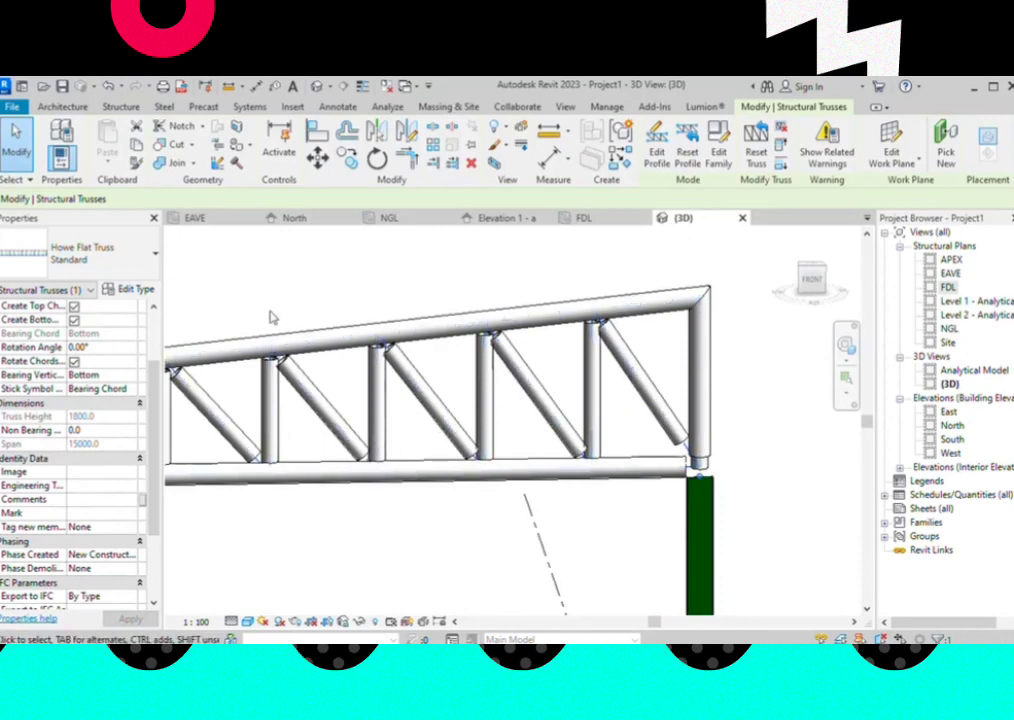
mouse_move(274, 317)
shift+middle_down()
mouse_move(683, 415)
mouse_move(300, 432)
mouse_move(238, 476)
shift+middle_up()
scroll(682, 415, down, 3)
scroll(300, 432, up, 5)
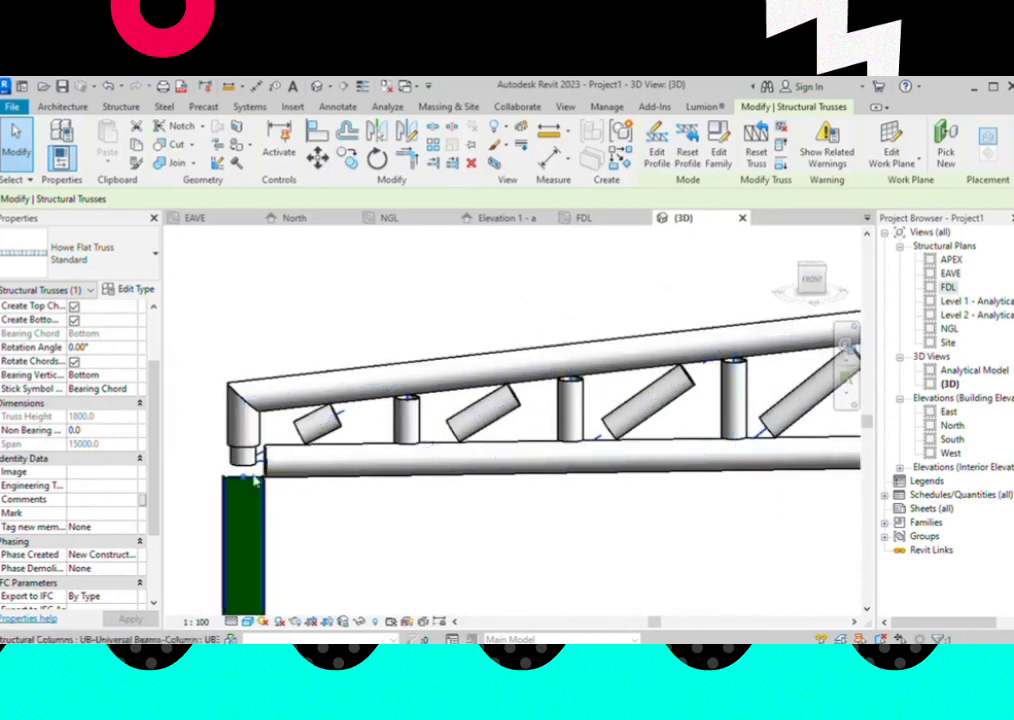
scroll(243, 483, down, 2)
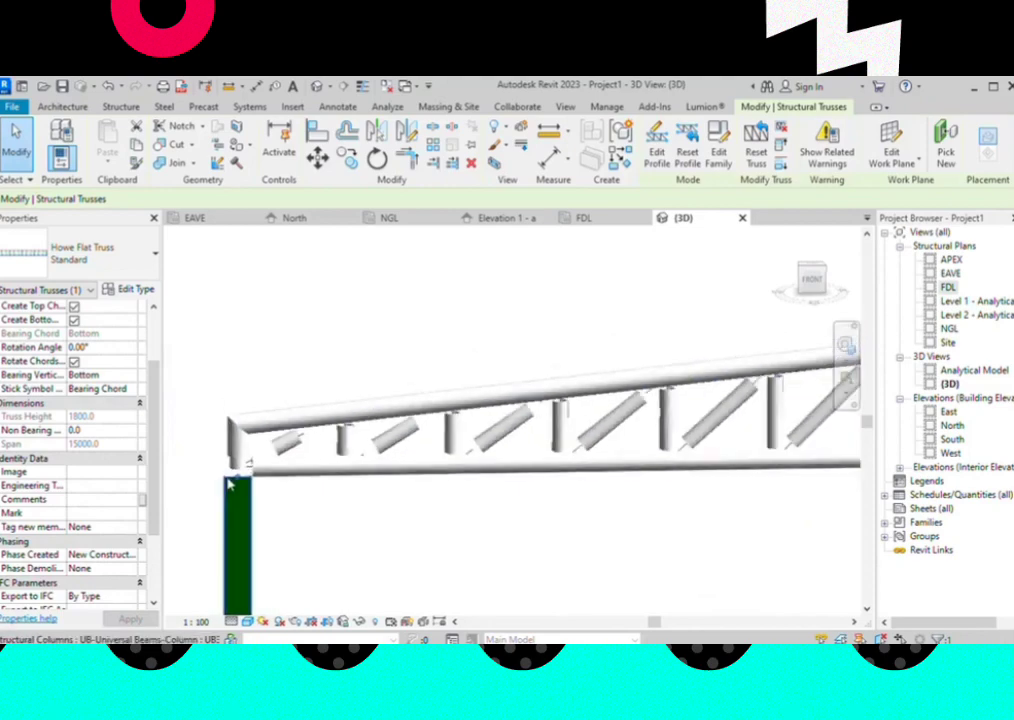
scroll(243, 483, down, 2)
scroll(357, 452, down, 1)
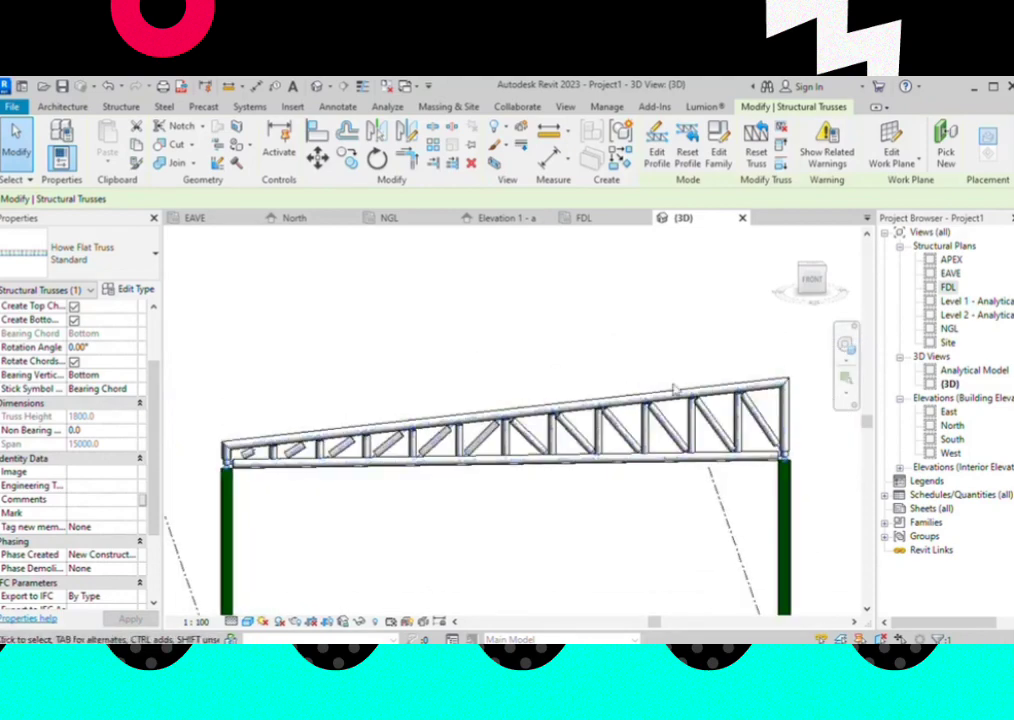
scroll(357, 452, up, 1)
middle_drag(357, 452, 247, 341)
scroll(507, 367, up, 2)
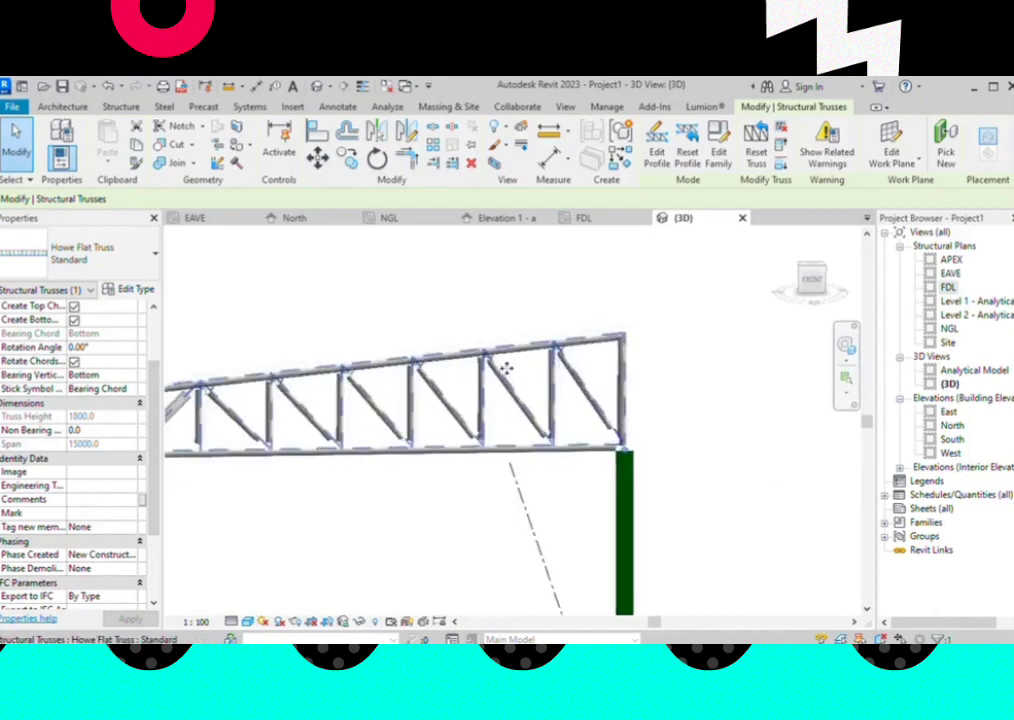
scroll(507, 362, up, 2)
scroll(584, 355, up, 3)
scroll(584, 355, up, 1)
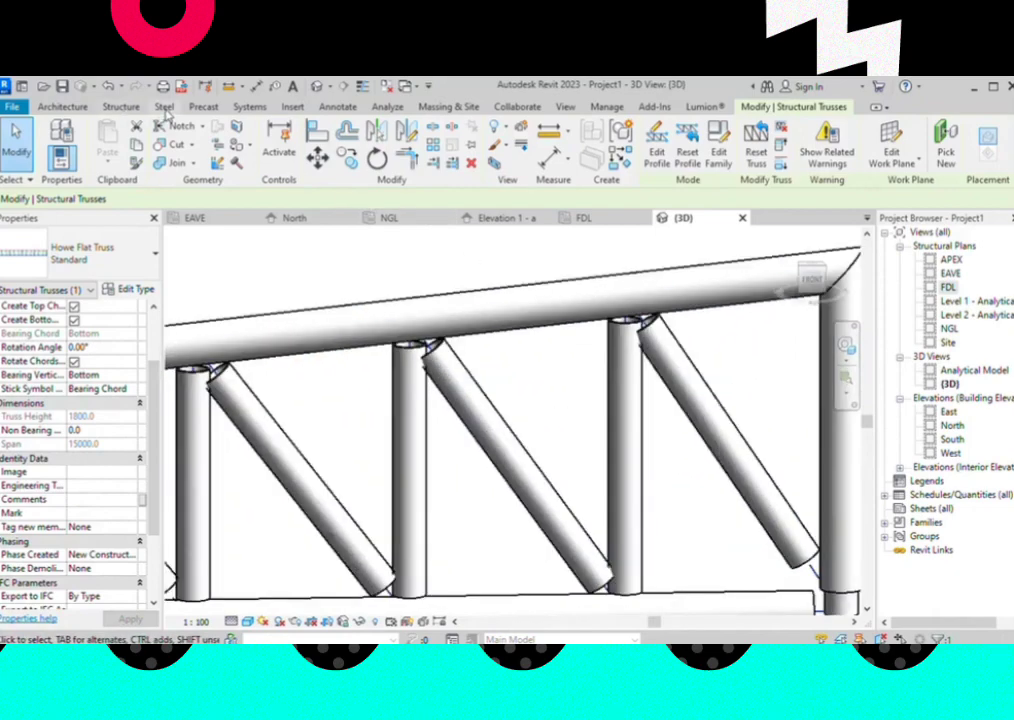
Create a Steel Notch coping the diagonal web against the vertical web at the right end
click(165, 108)
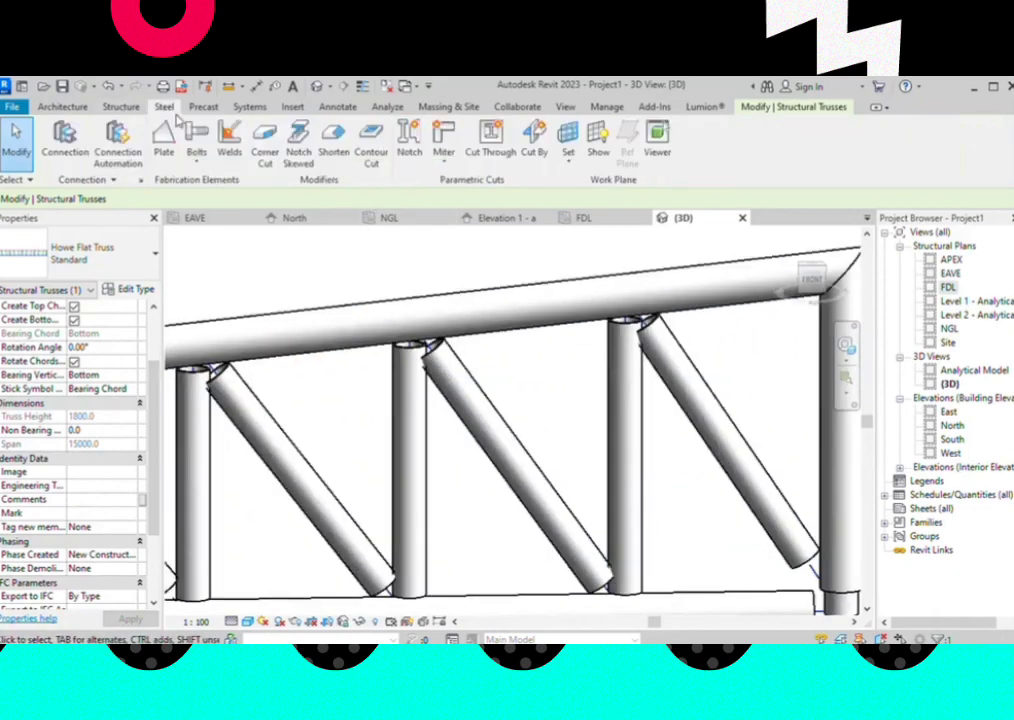
click(412, 140)
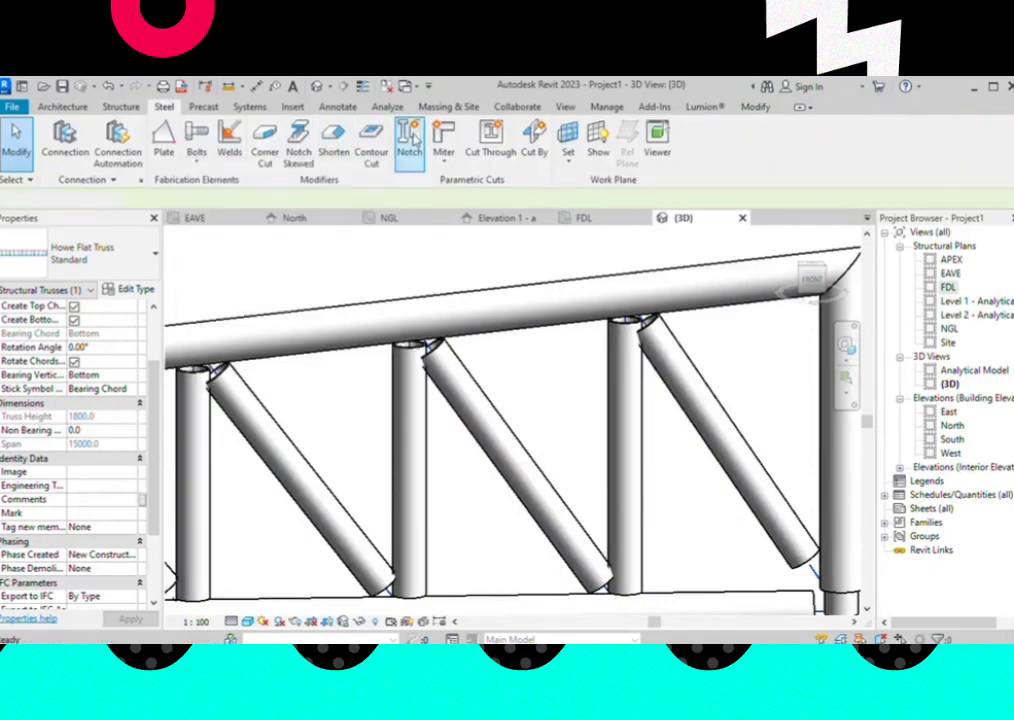
click(629, 421)
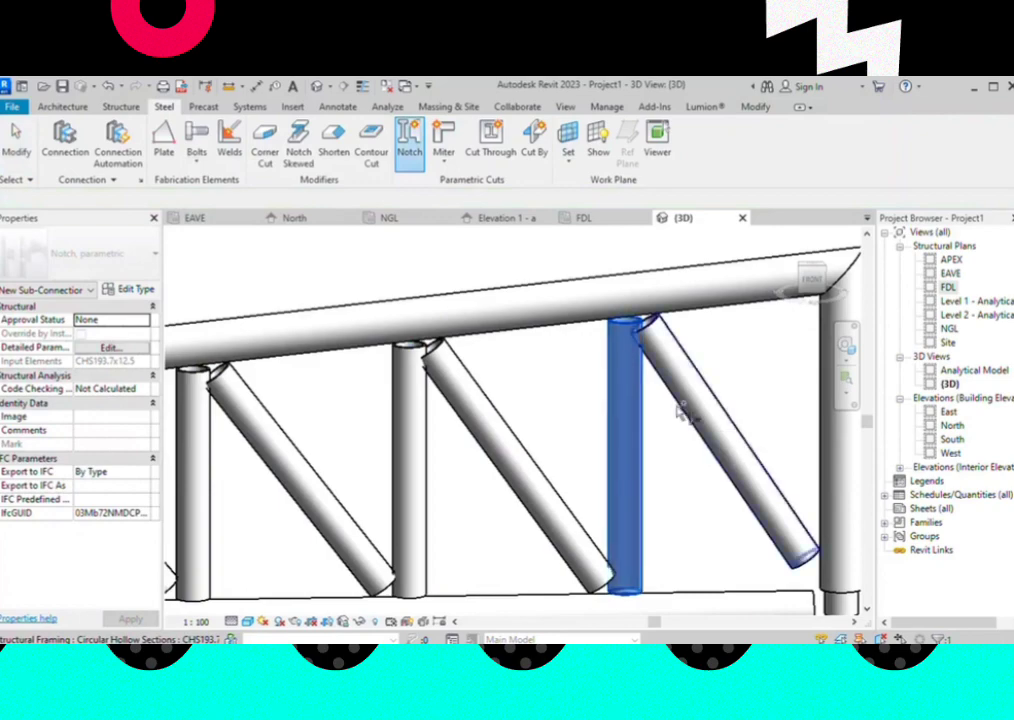
click(678, 405)
right_click(692, 405)
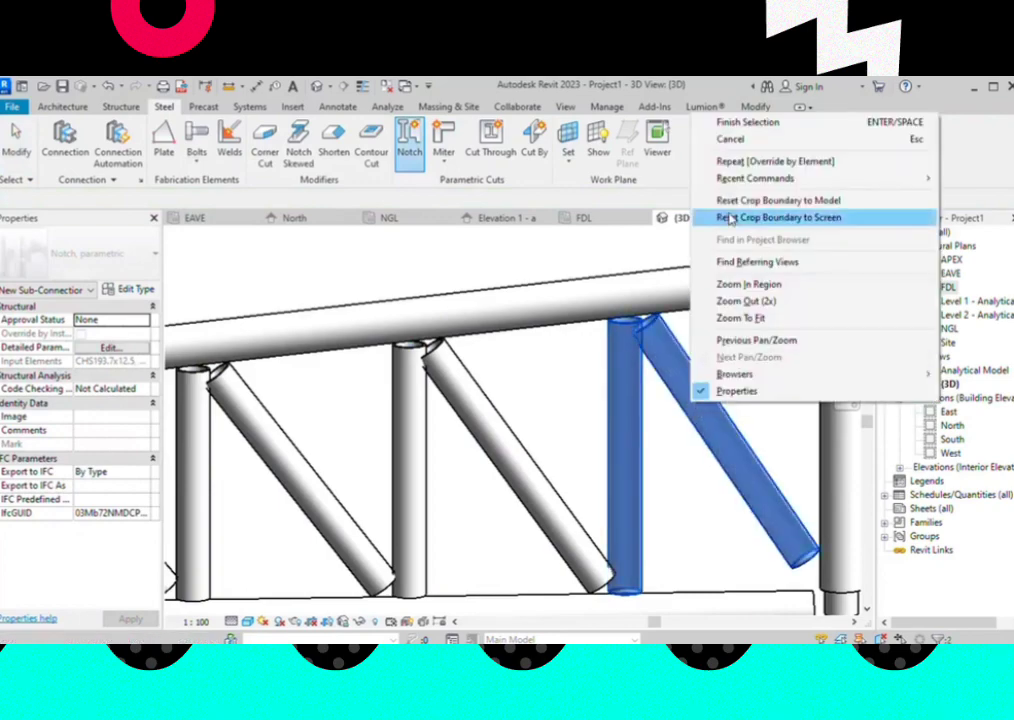
click(740, 122)
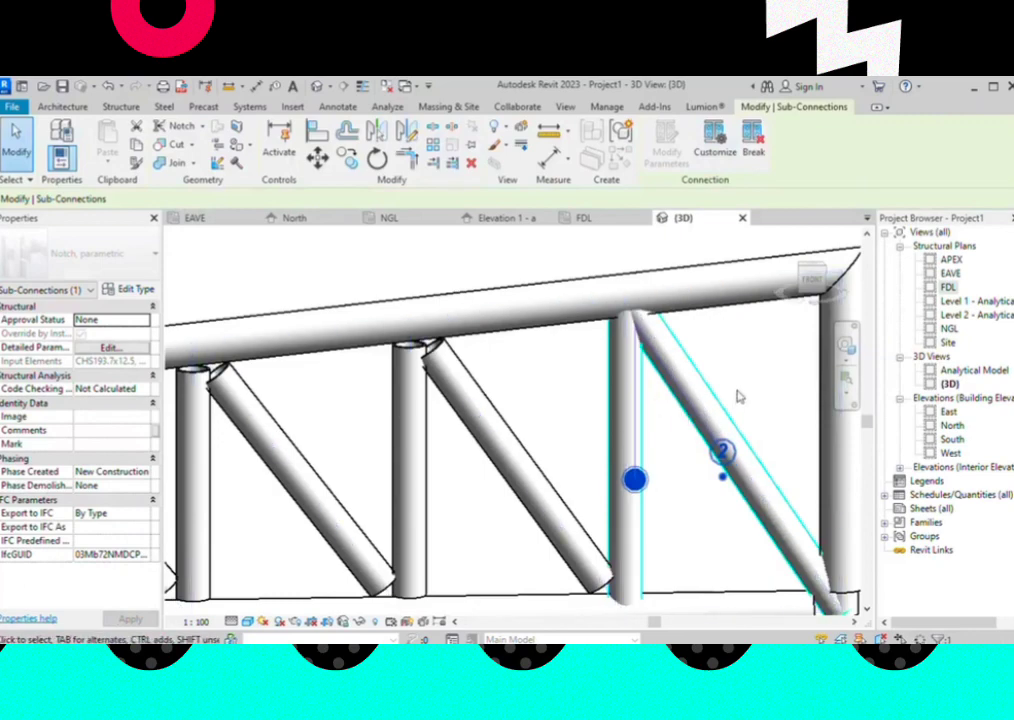
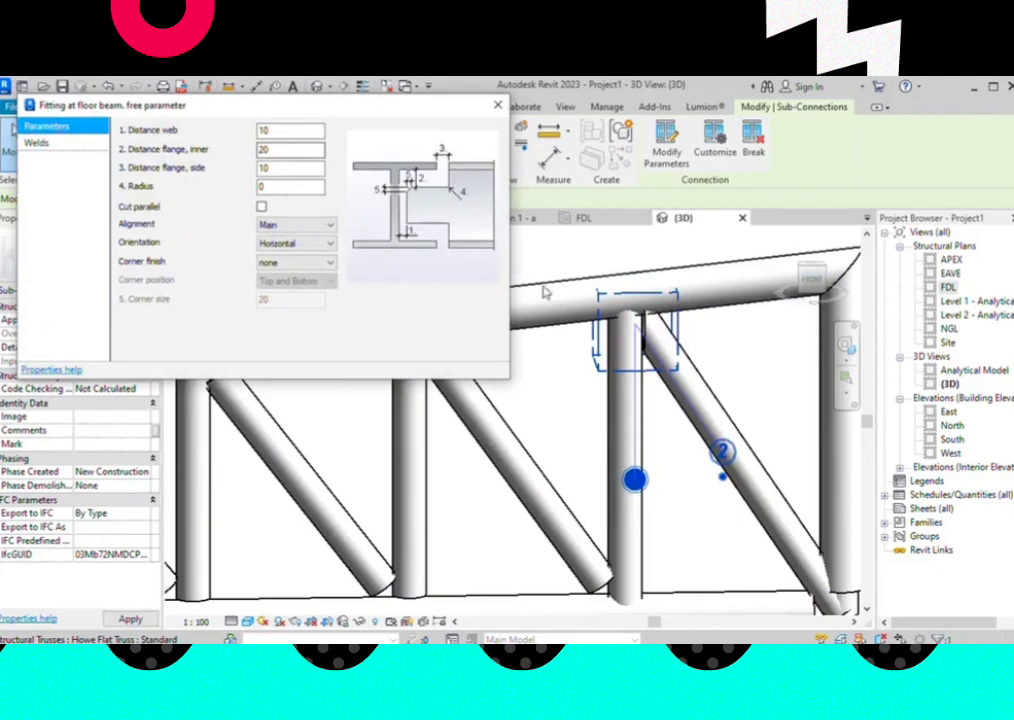
Set the fitting's inner and side flange distances to 0 and enable a size 4 weld
scroll(637, 322, up, 2)
scroll(640, 315, up, 3)
scroll(665, 295, up, 2)
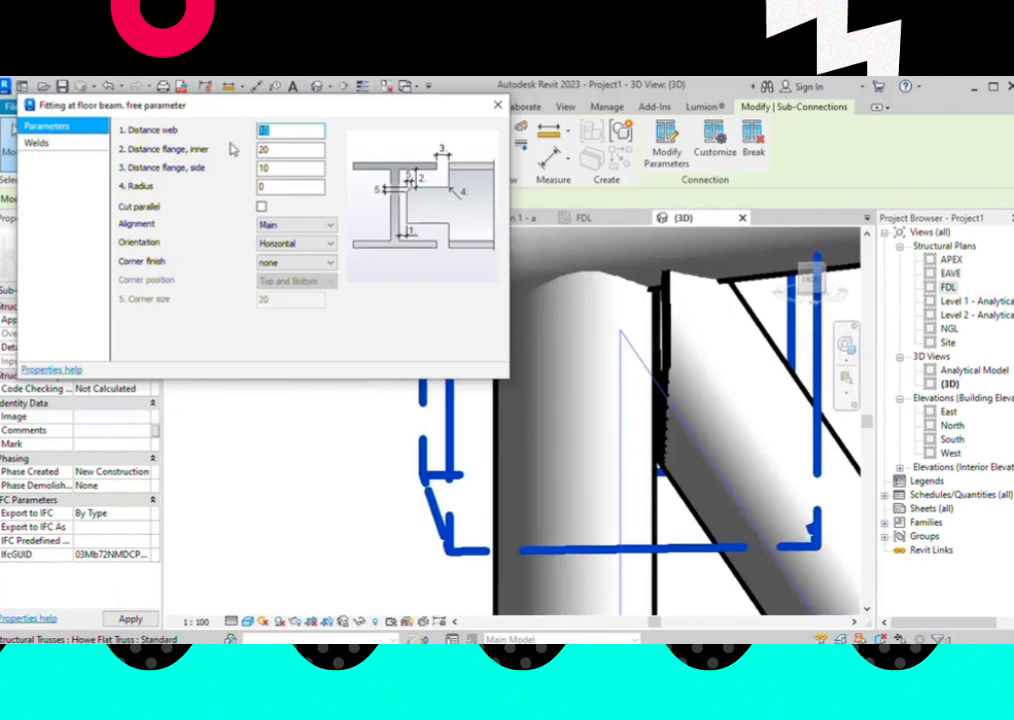
double_click(275, 150)
text(0)
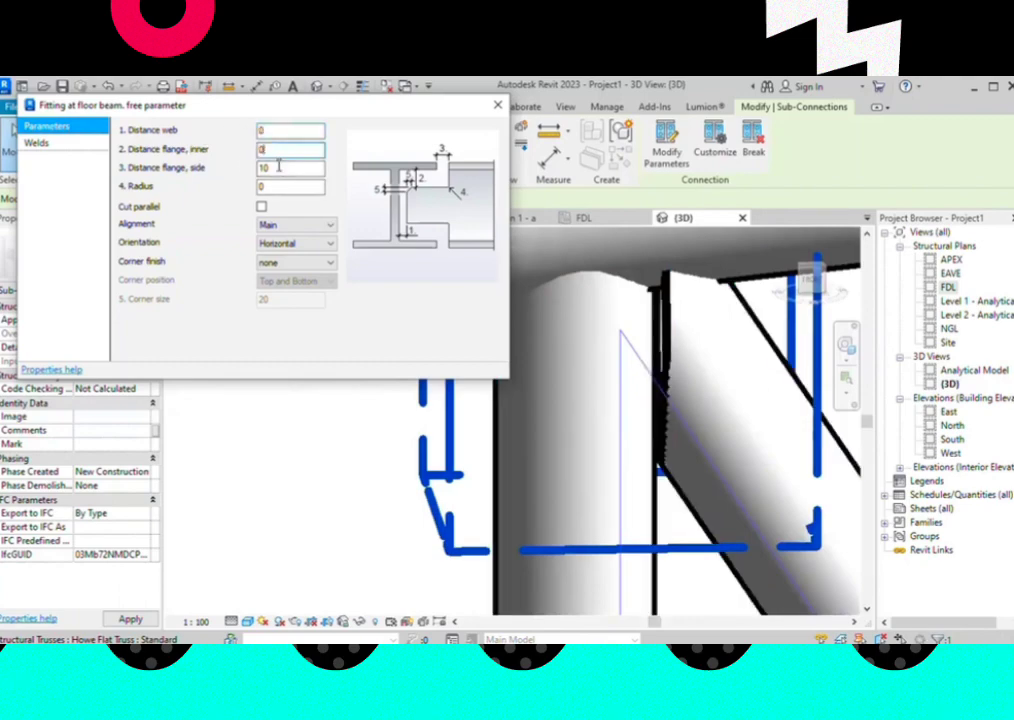
double_click(287, 168)
text(0)
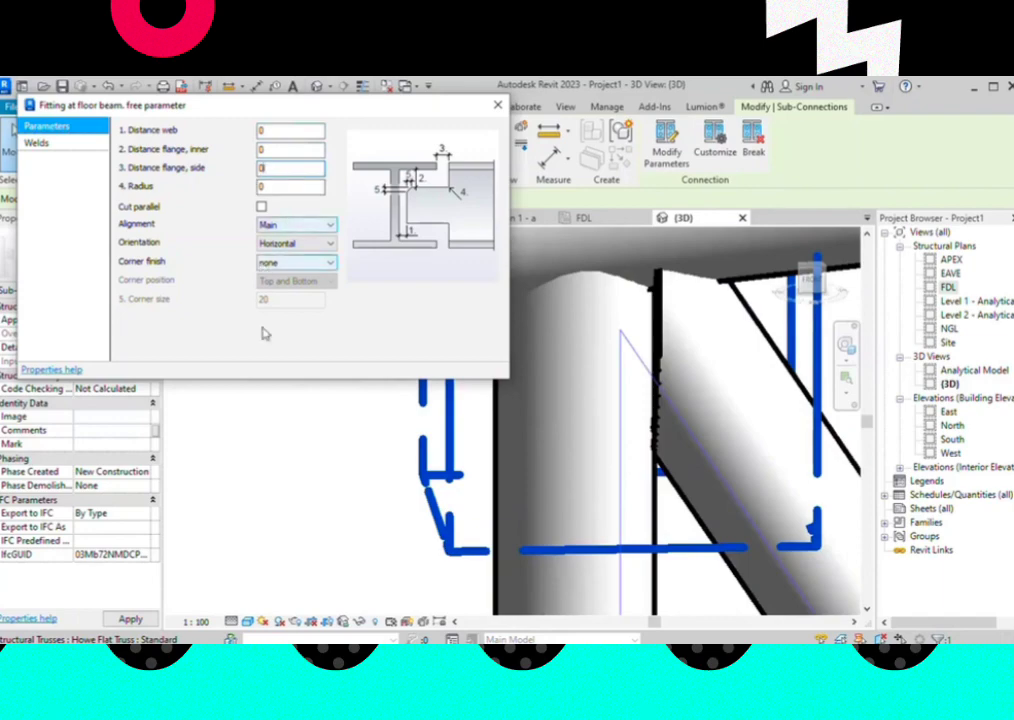
click(40, 143)
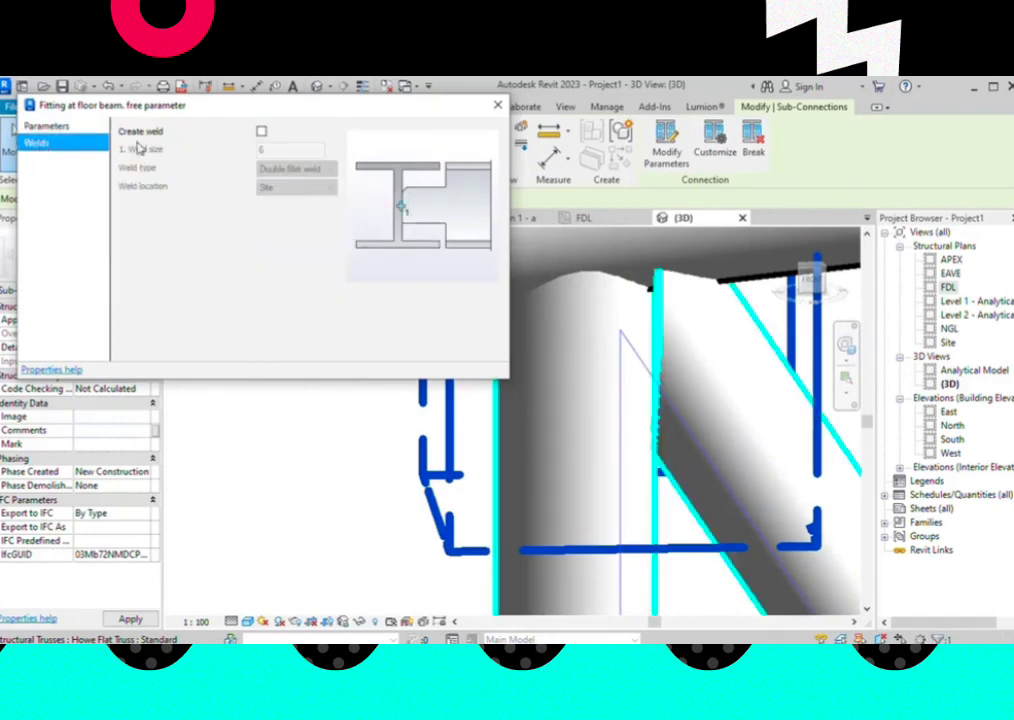
click(261, 132)
text(4)
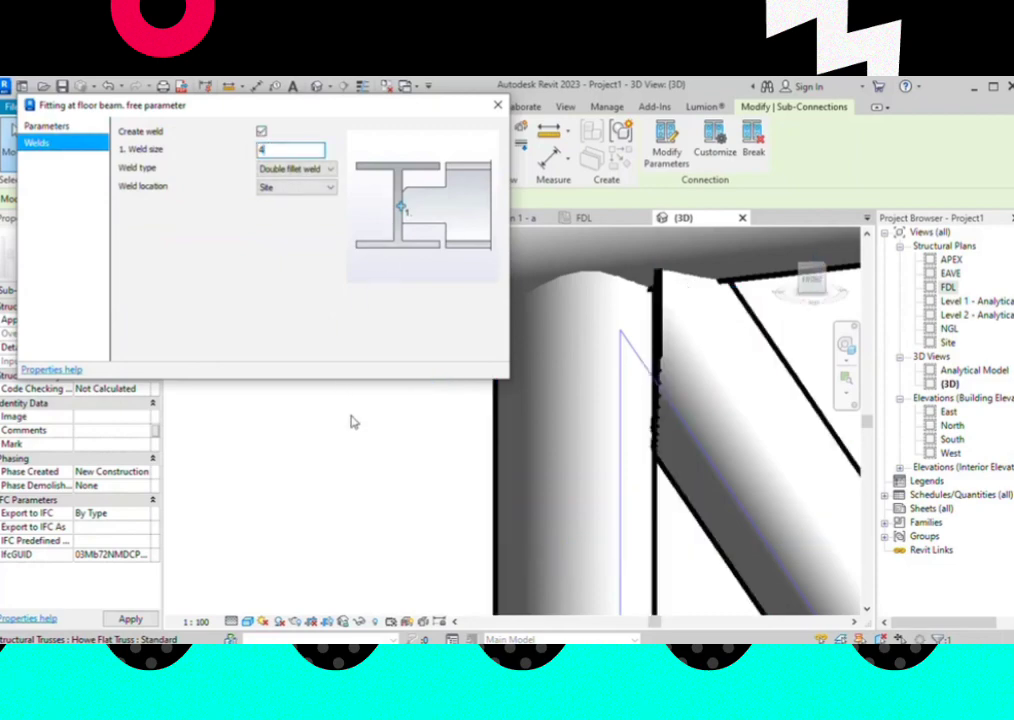
Confirm the floor-beam fitting settings and clear the selection
click(497, 108)
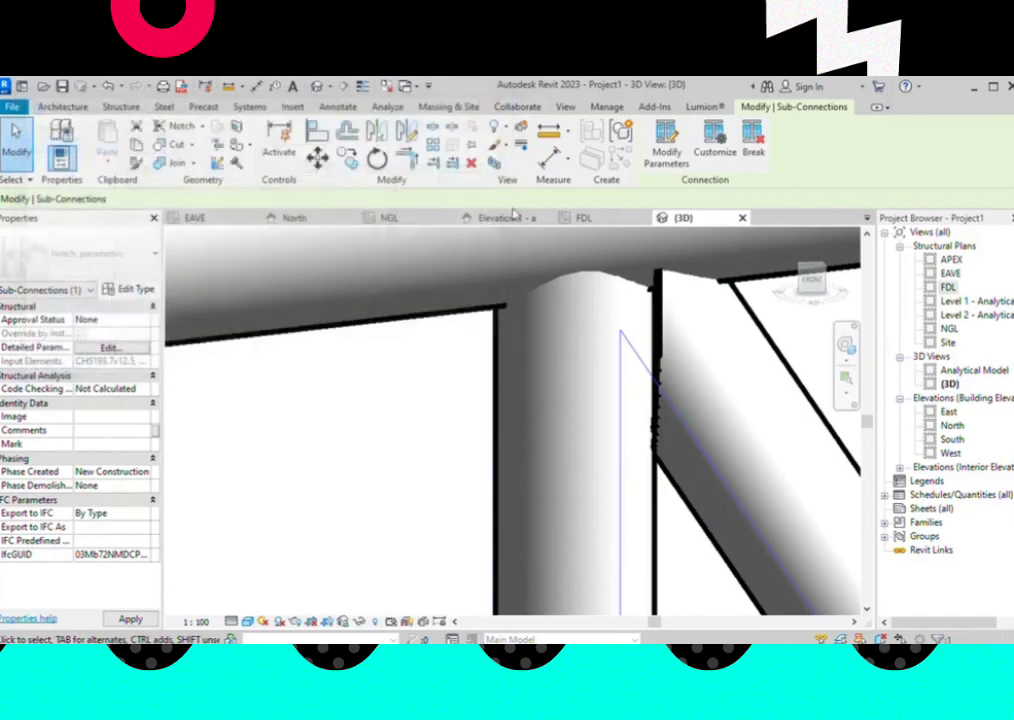
scroll(430, 335, up, 3)
scroll(430, 335, down, 5)
scroll(602, 357, up, 4)
key(Escape)
scroll(602, 357, down, 3)
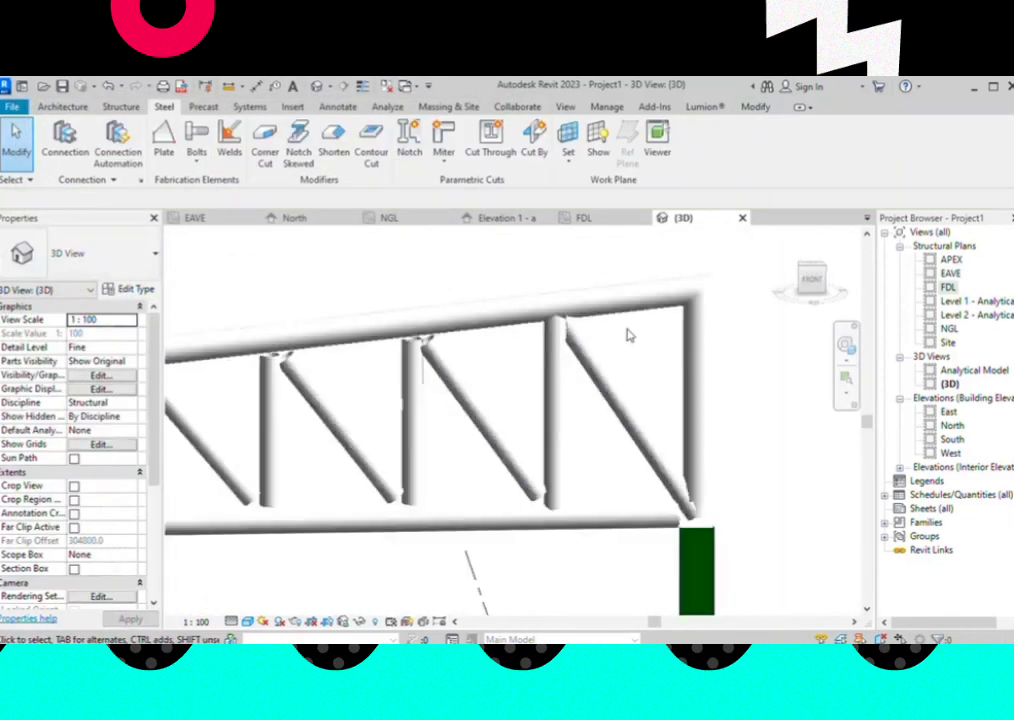
scroll(629, 335, up, 1)
scroll(595, 430, up, 2)
scroll(714, 485, down, 3)
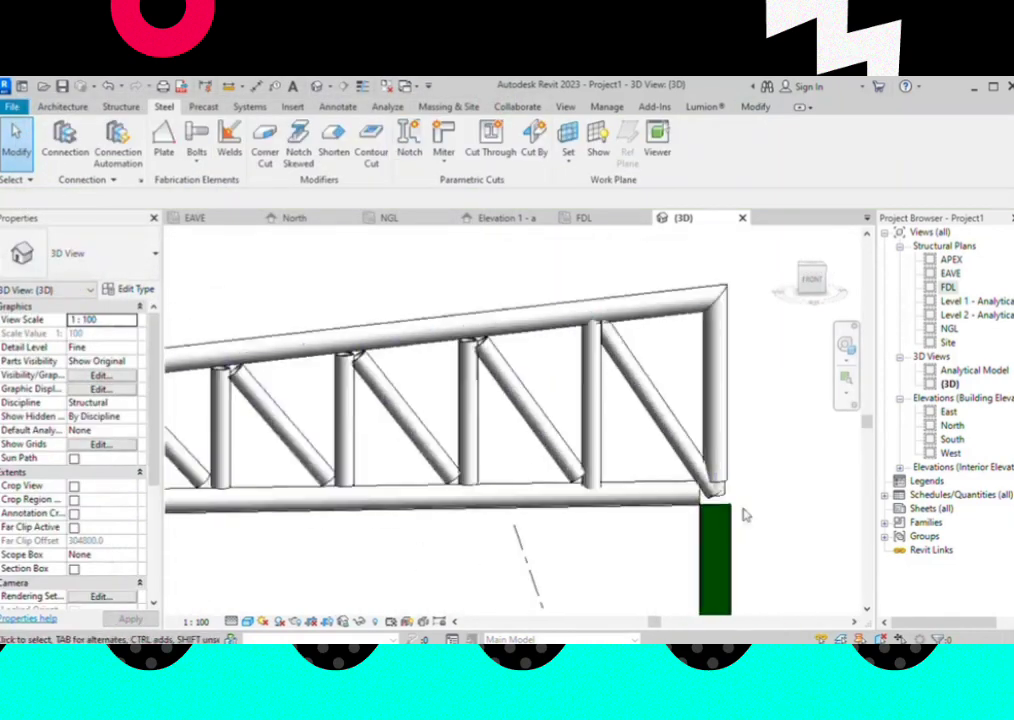
scroll(742, 516, down, 1)
scroll(577, 512, up, 3)
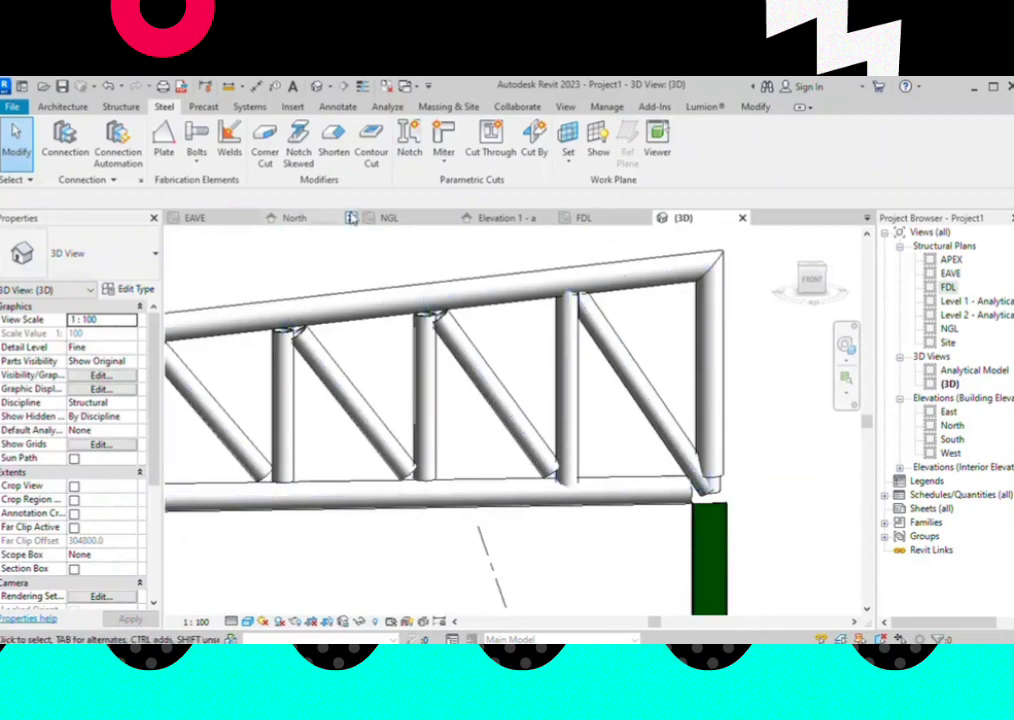
Notch a vertical truss member against its adjoining diagonal brace
click(409, 140)
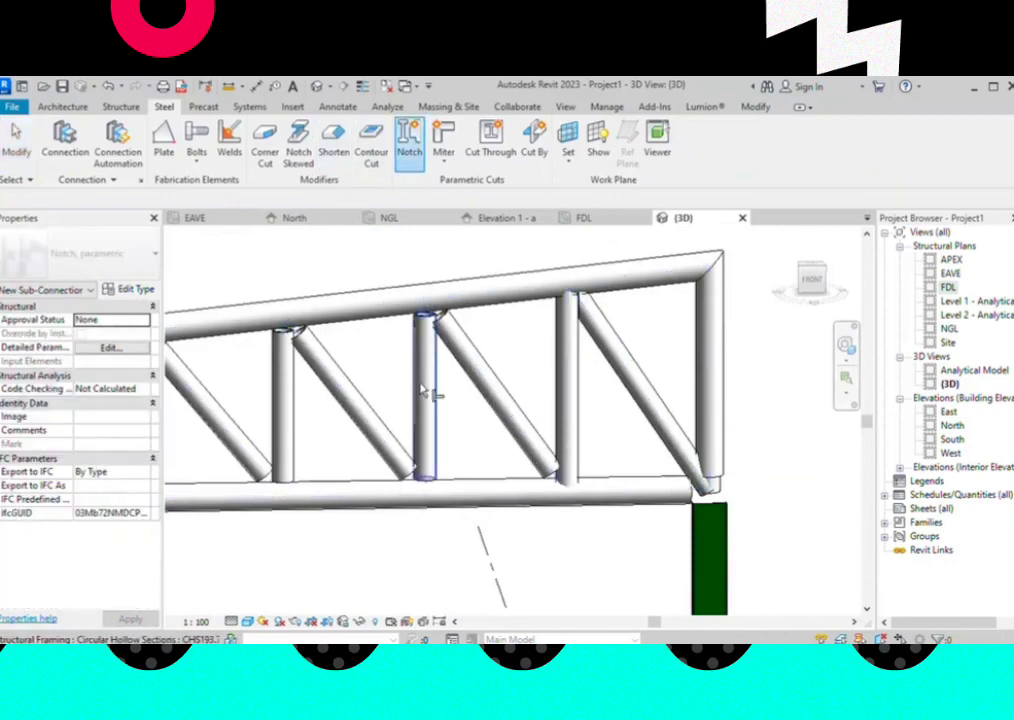
click(430, 386)
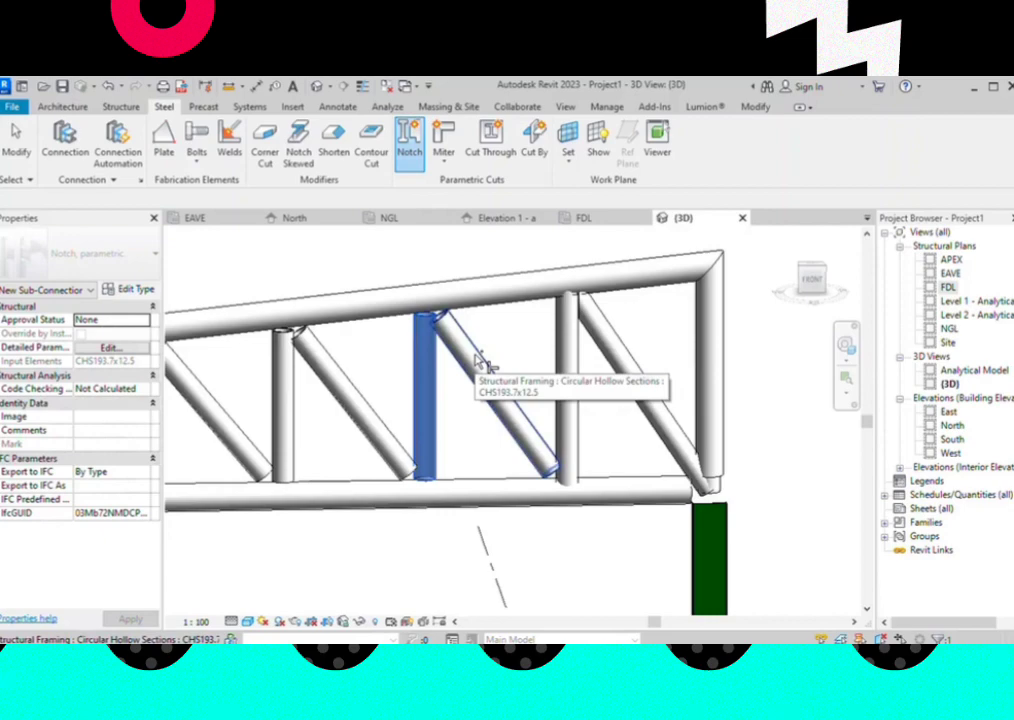
click(480, 360)
right_click(477, 358)
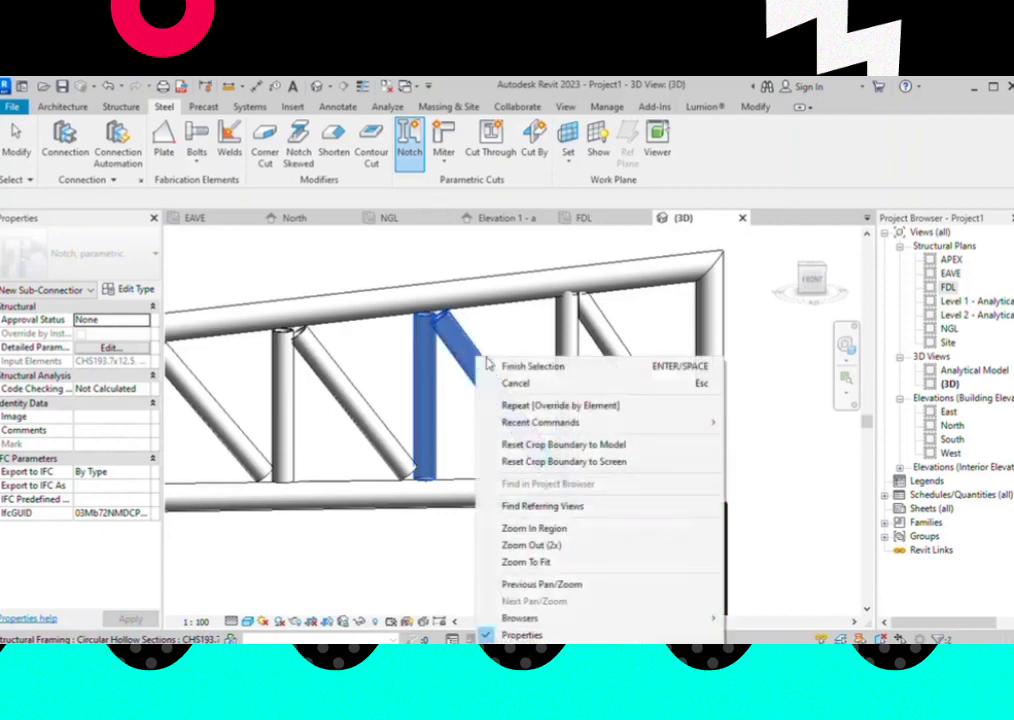
click(540, 367)
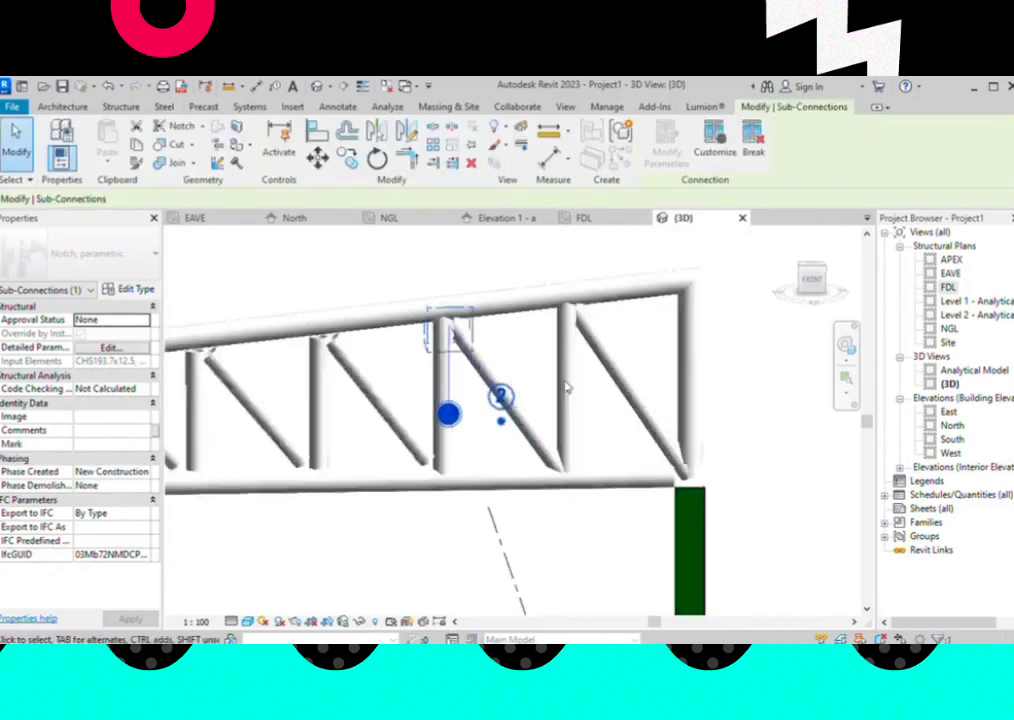
scroll(566, 387, down, 2)
scroll(519, 571, down, 1)
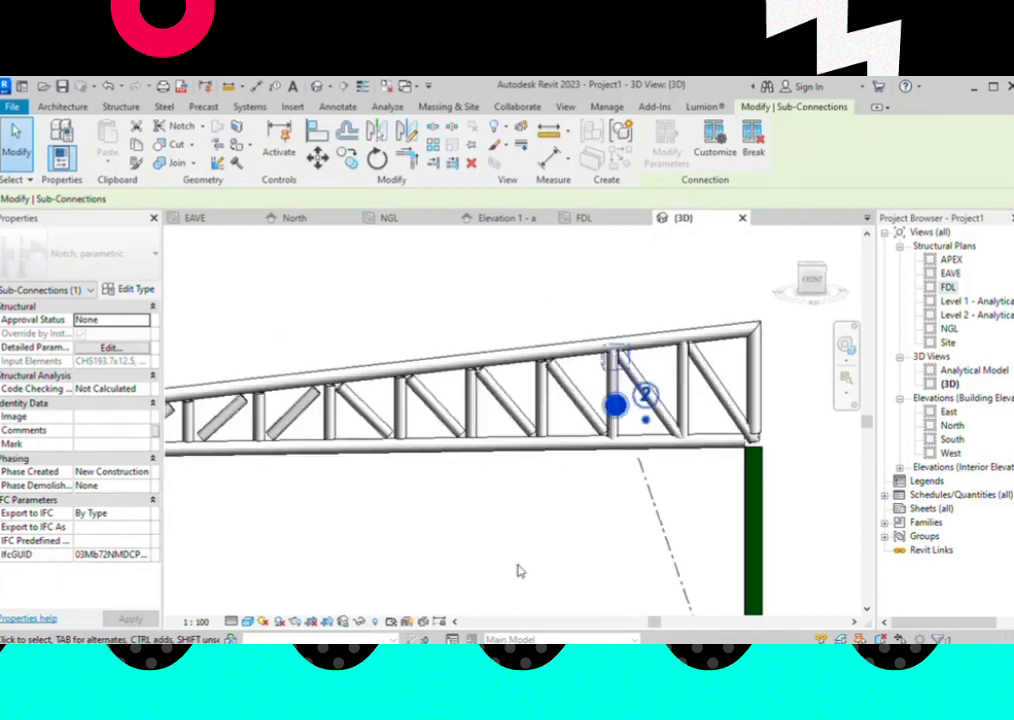
click(168, 108)
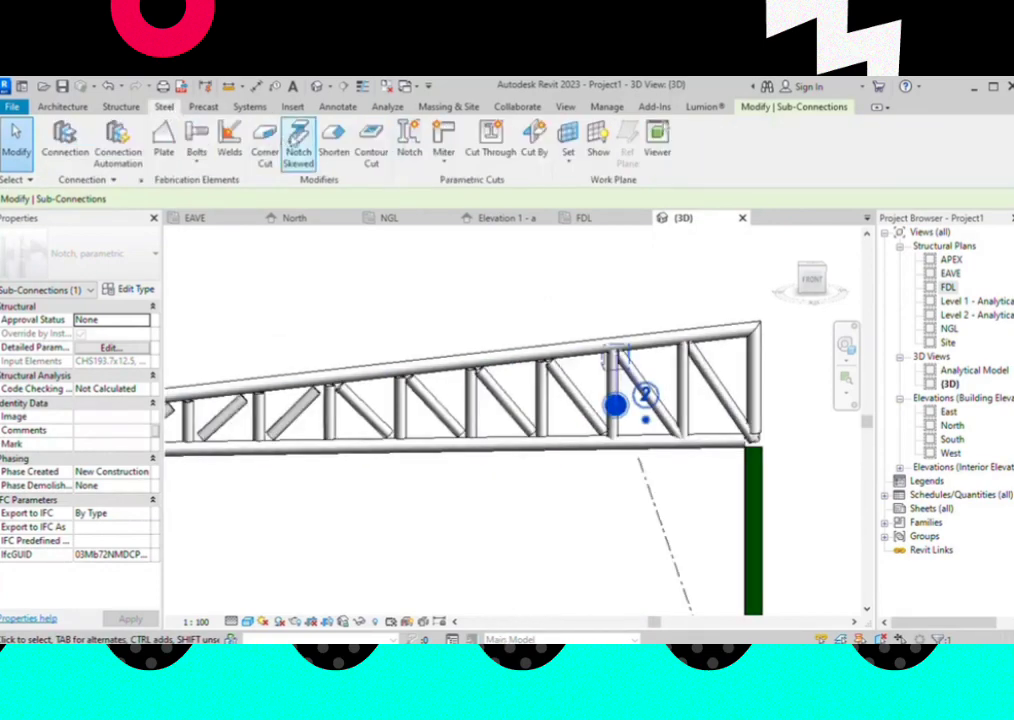
Notch the next diagonal brace to its vertical member, then deselect the truss
click(409, 147)
scroll(572, 410, up, 1)
scroll(572, 410, up, 1)
click(563, 395)
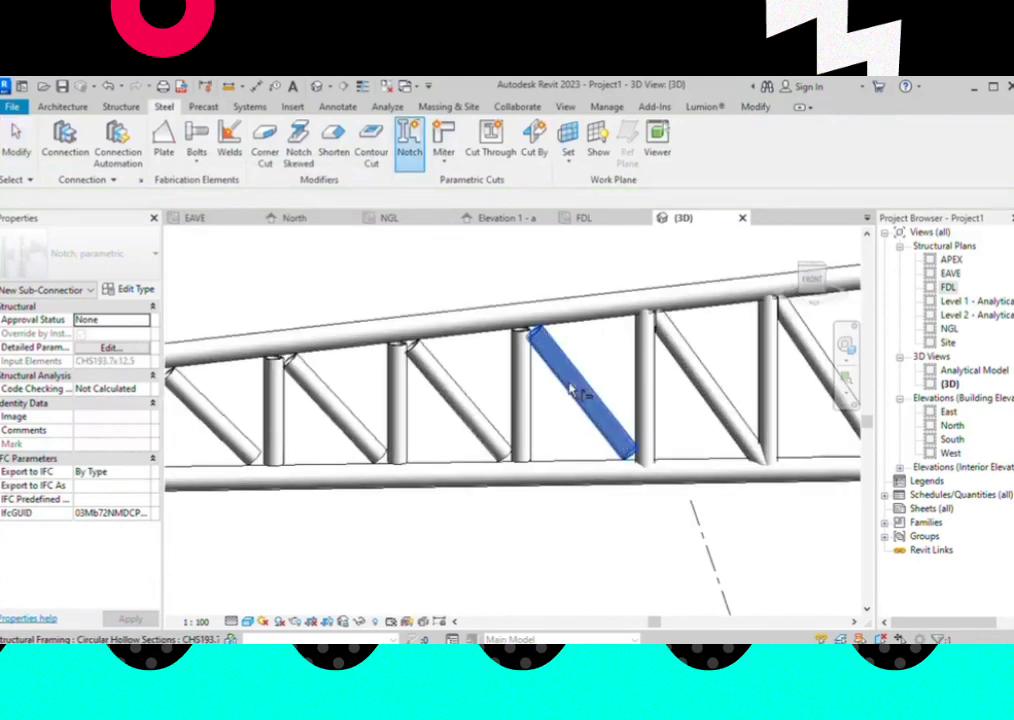
right_click(583, 372)
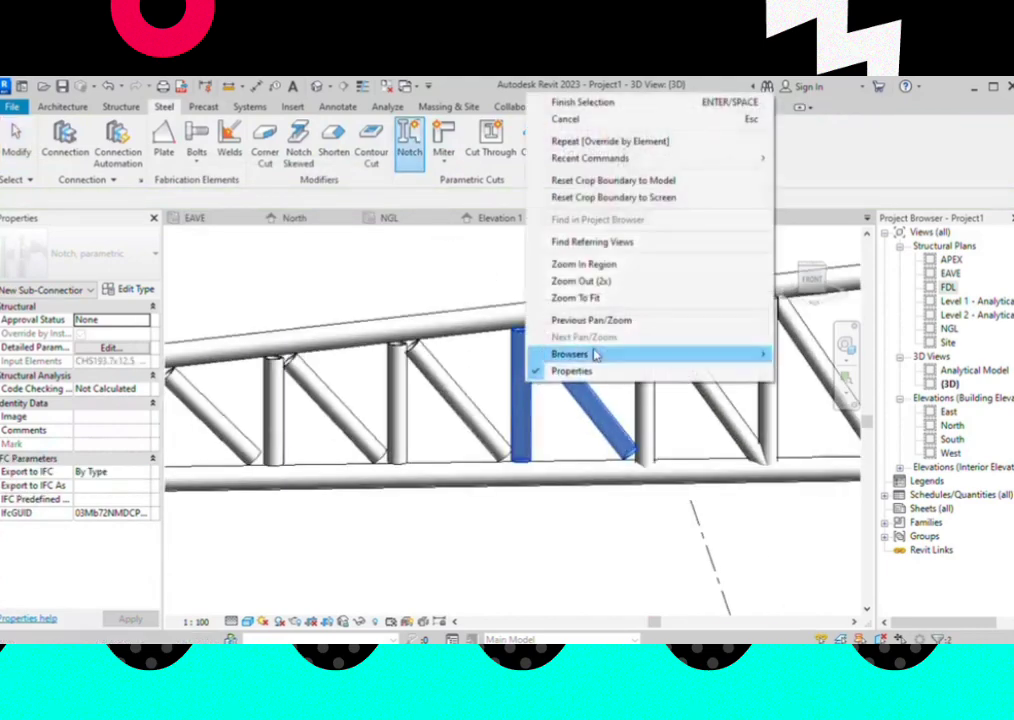
click(606, 100)
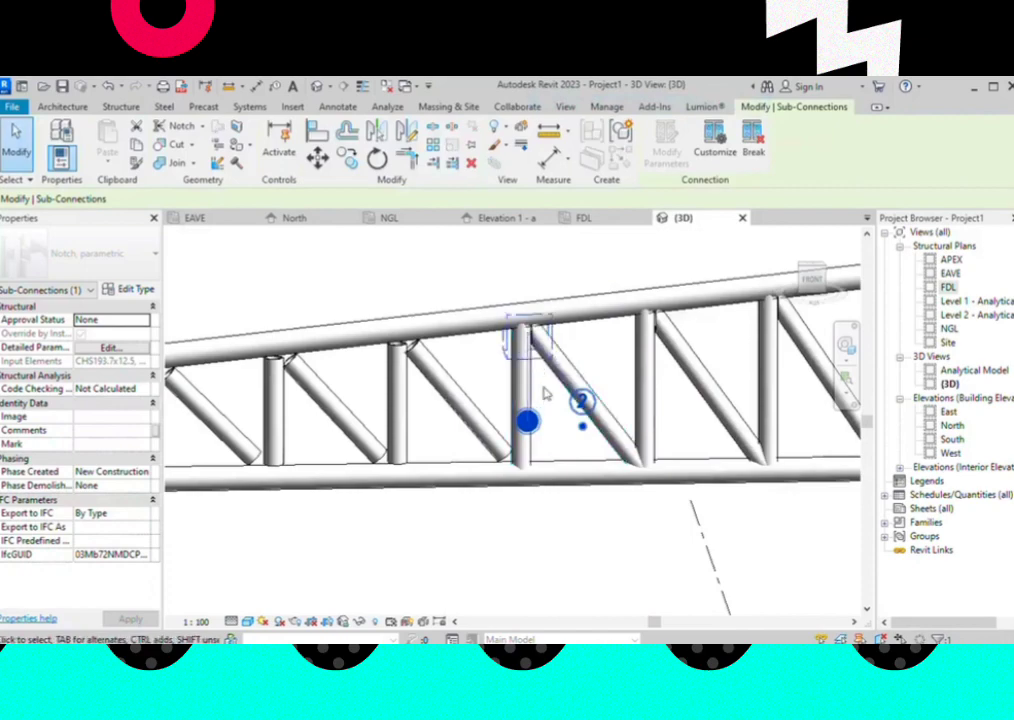
click(586, 542)
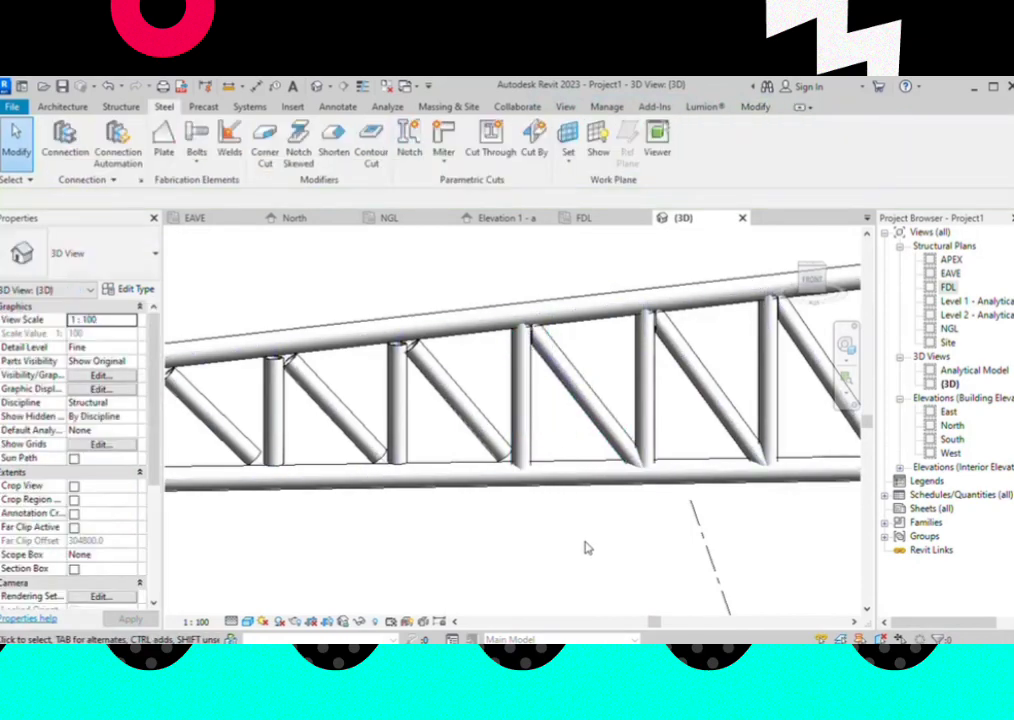
click(533, 353)
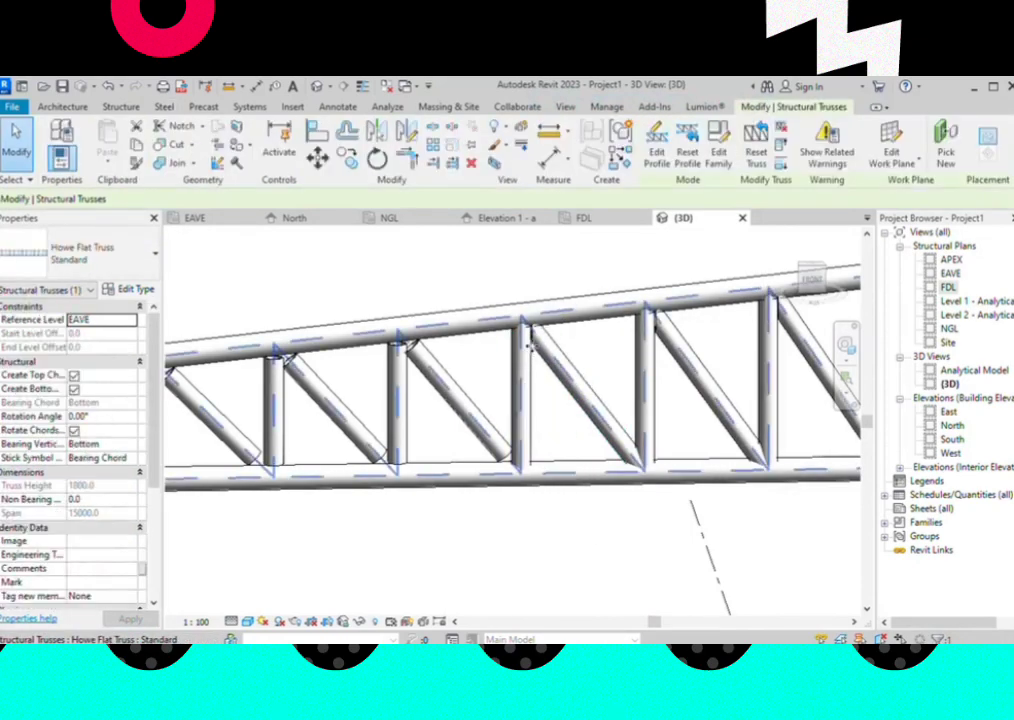
key(Escape)
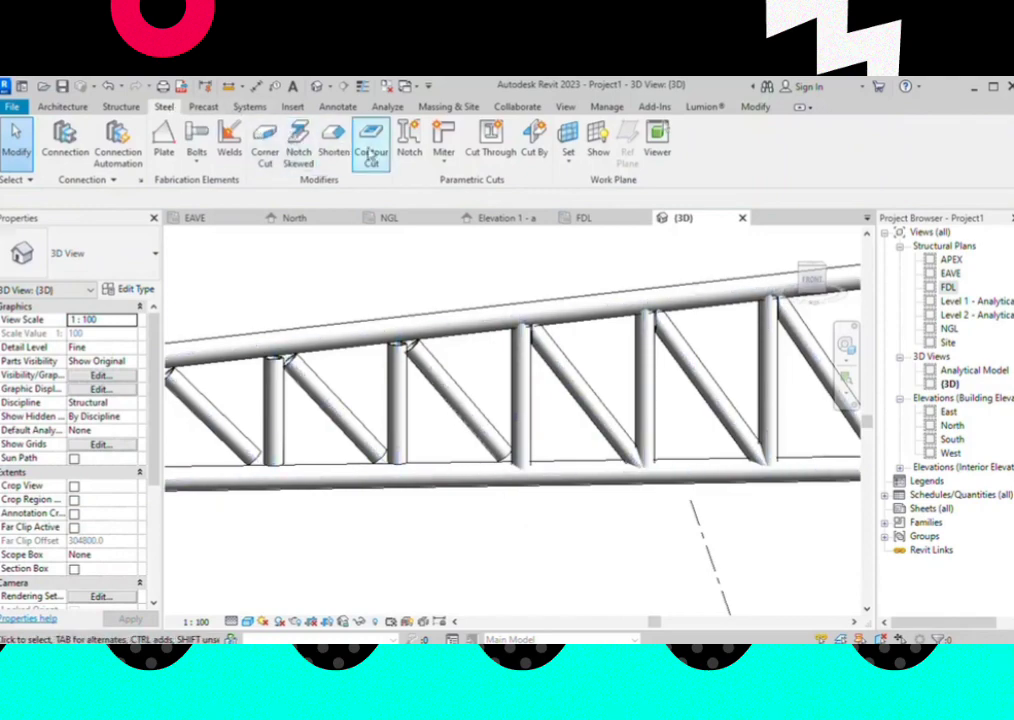
Notch the diagonal brace beside the column to its vertical member
click(409, 140)
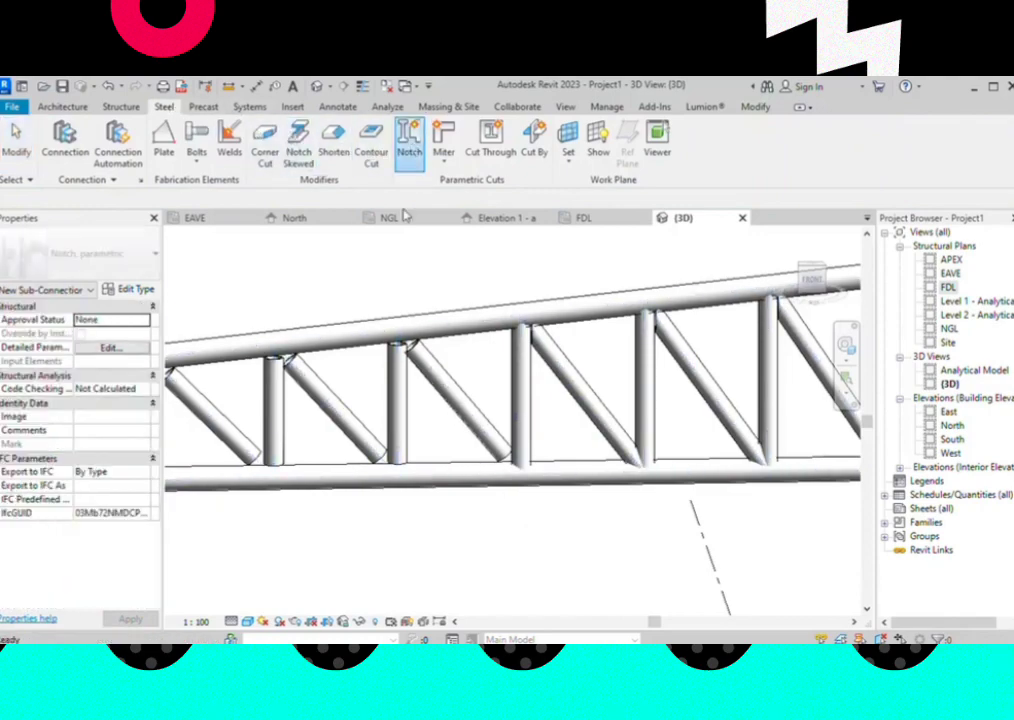
click(404, 378)
right_click(441, 385)
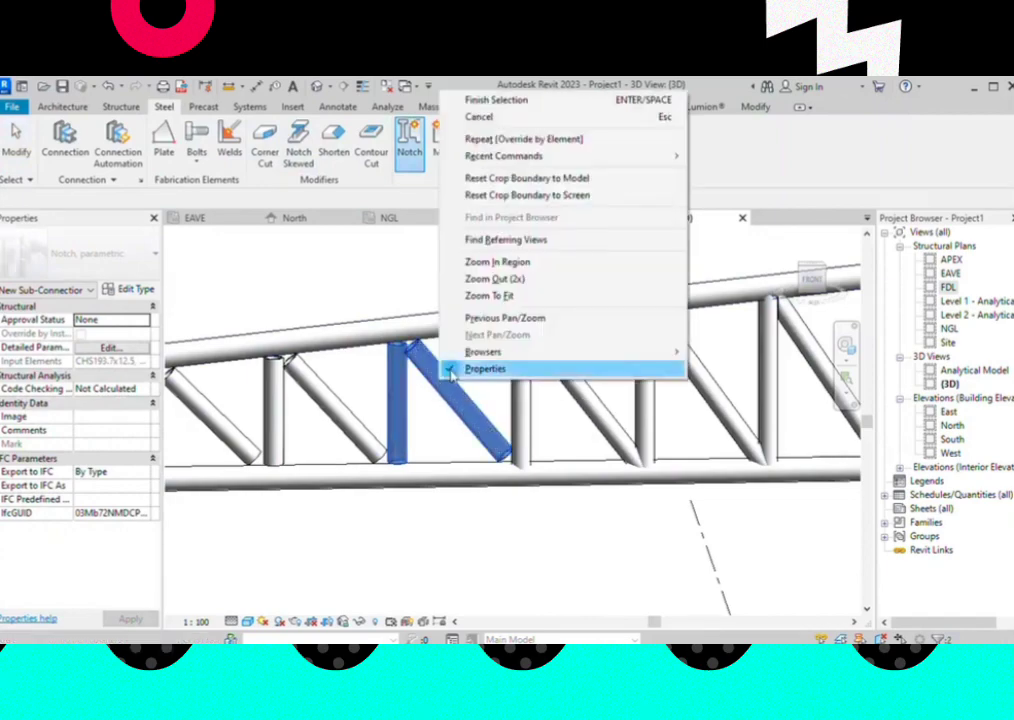
click(480, 100)
click(474, 525)
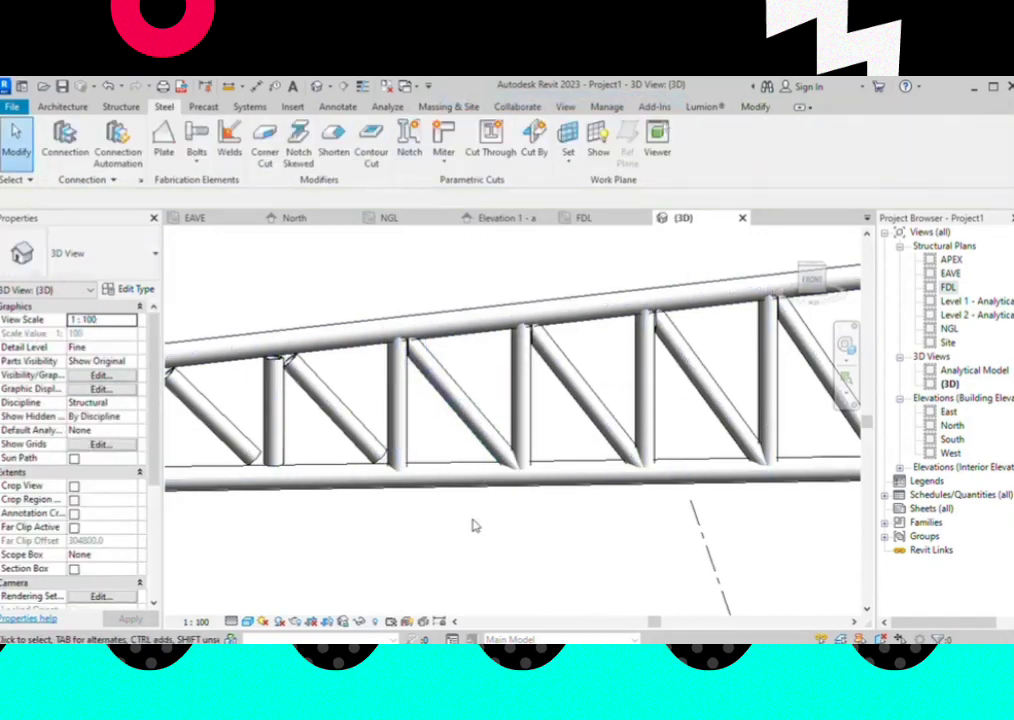
scroll(474, 525, down, 3)
scroll(455, 368, up, 5)
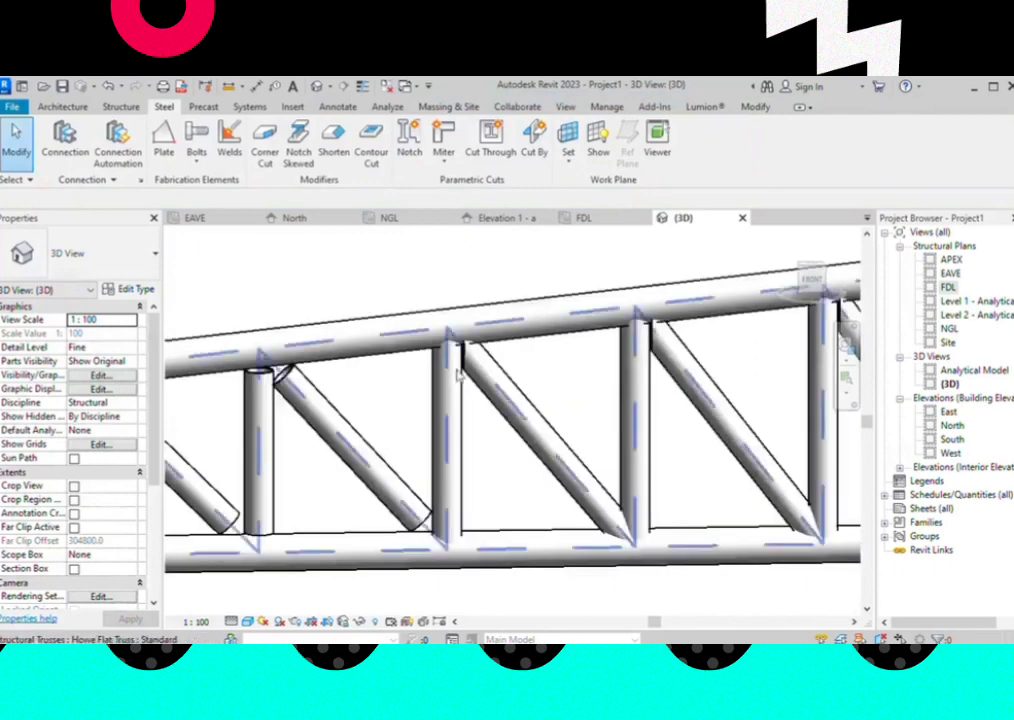
scroll(457, 375, down, 2)
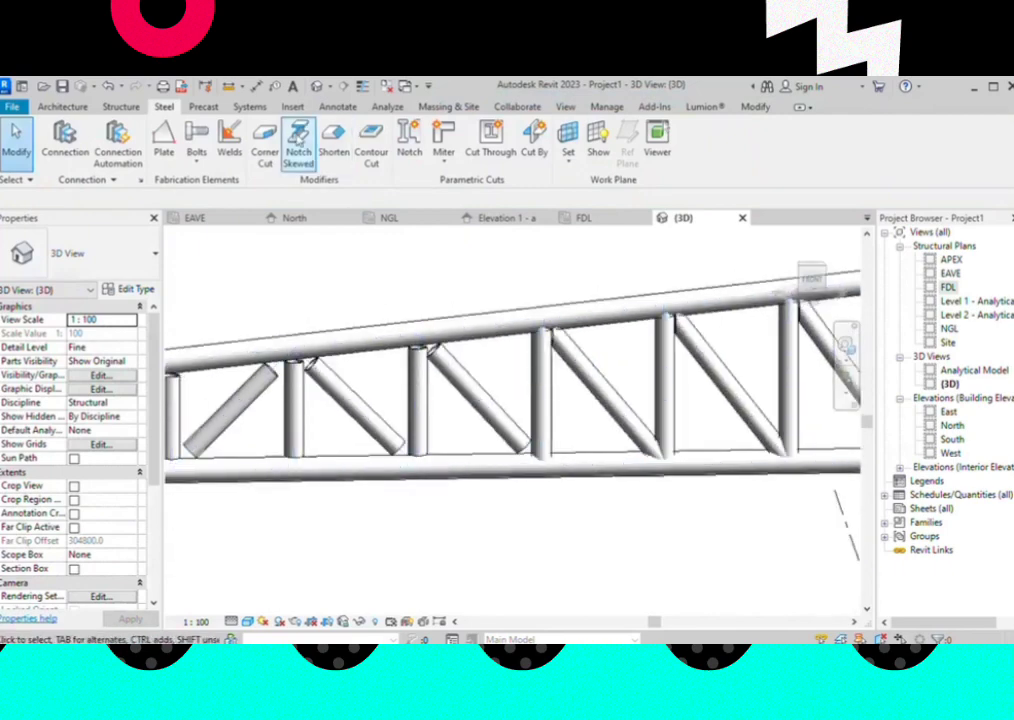
Notch another vertical truss member to its adjoining diagonal brace
click(410, 140)
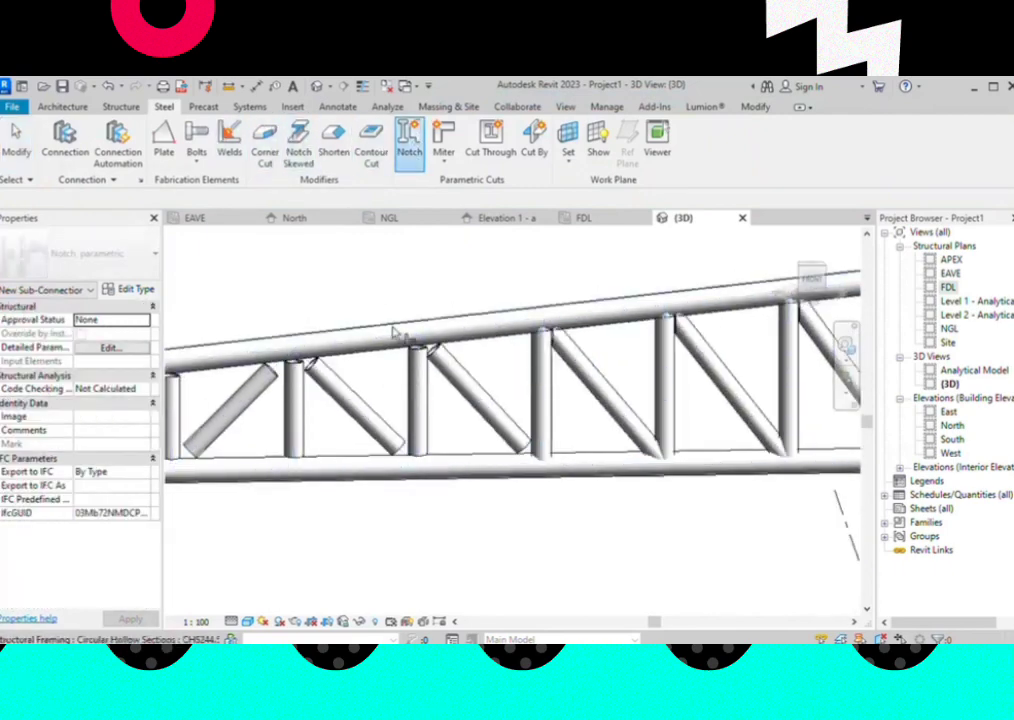
click(421, 420)
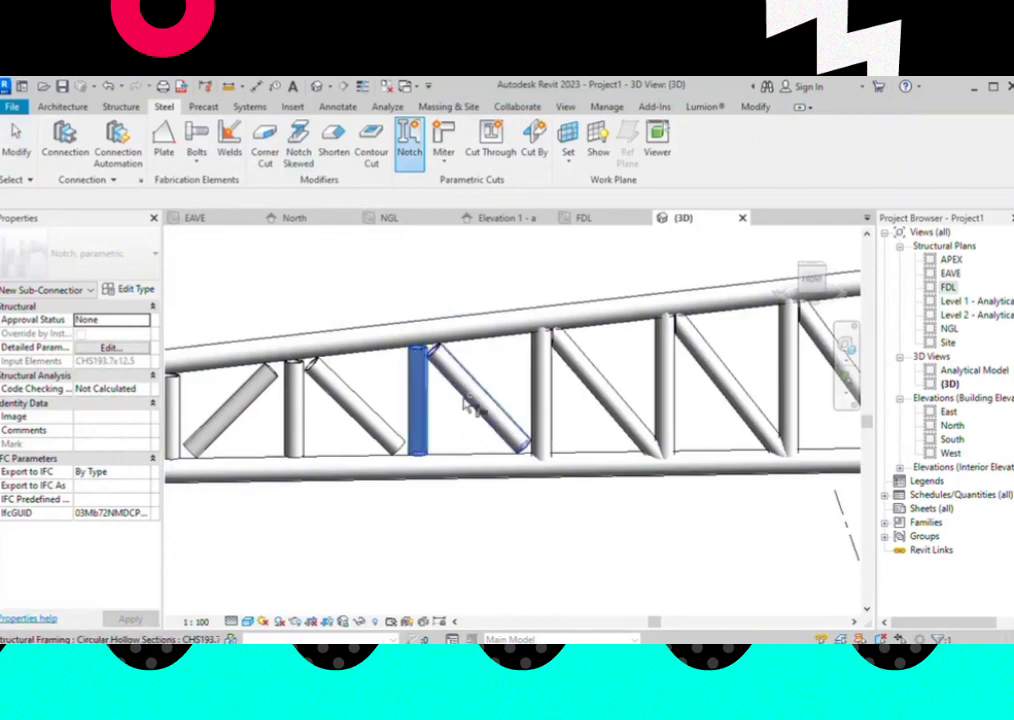
click(470, 405)
right_click(468, 400)
click(493, 113)
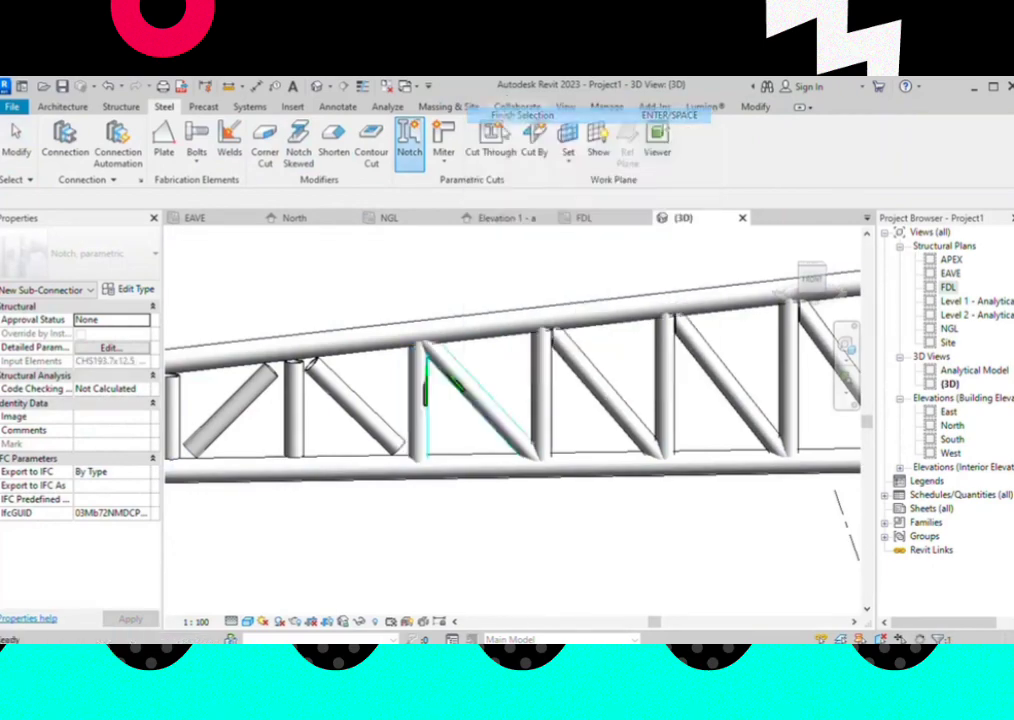
click(479, 527)
mouse_move(480, 532)
shift+middle_down()
mouse_move(458, 415)
mouse_move(507, 444)
mouse_move(447, 385)
shift+middle_up()
scroll(447, 385, up, 2)
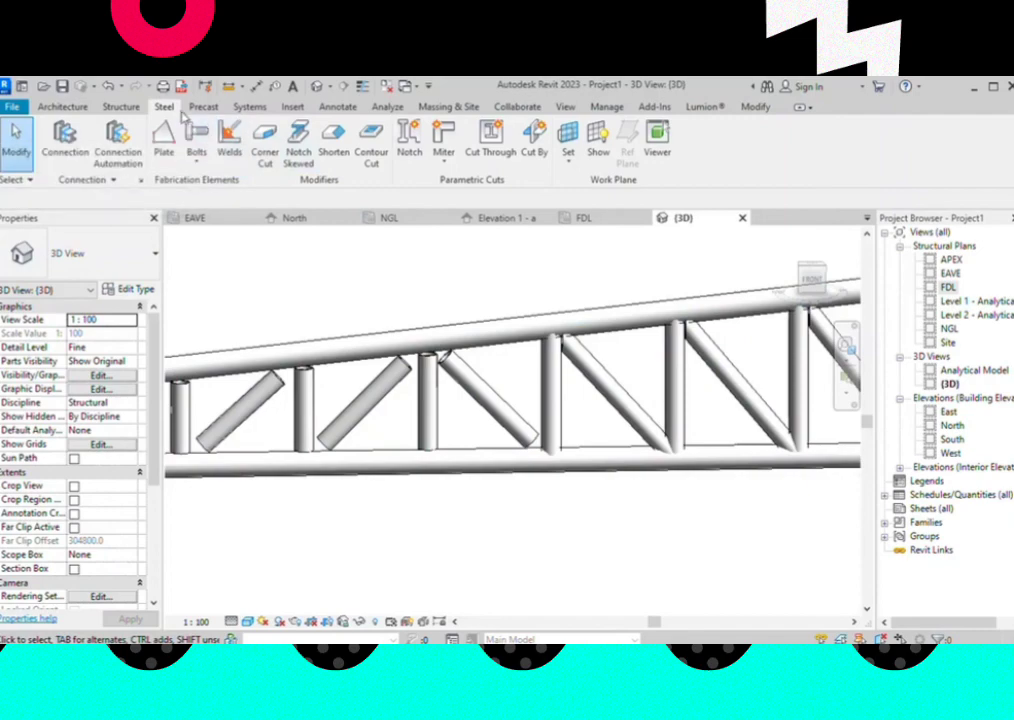
Notch two sloping diagonals against their neighbouring vertical members
click(409, 140)
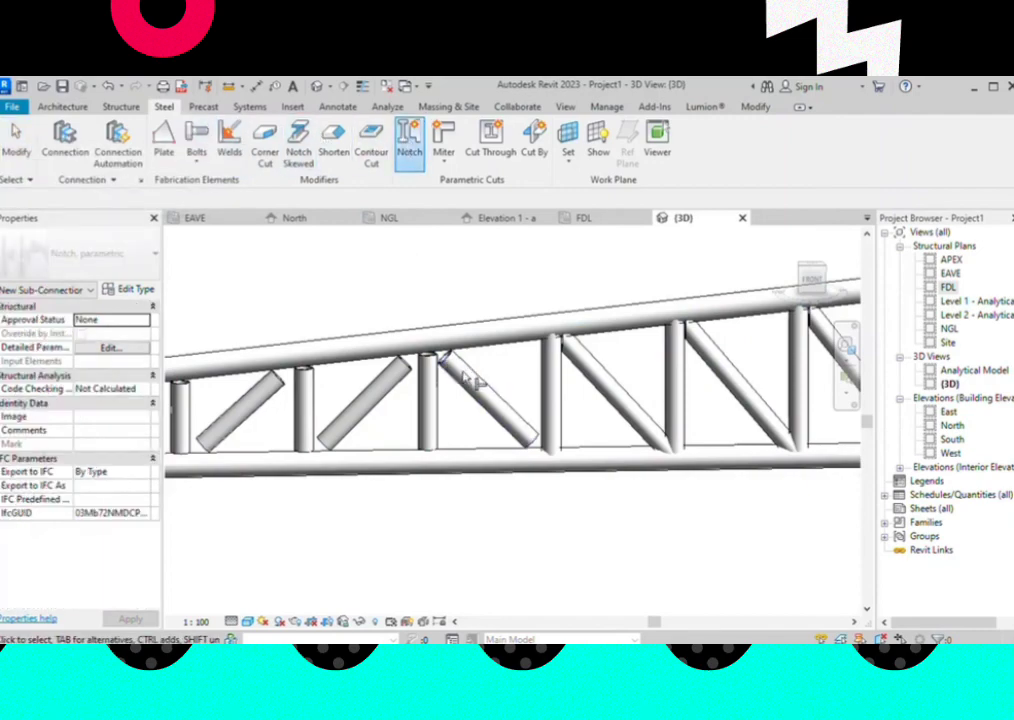
click(459, 380)
click(435, 403)
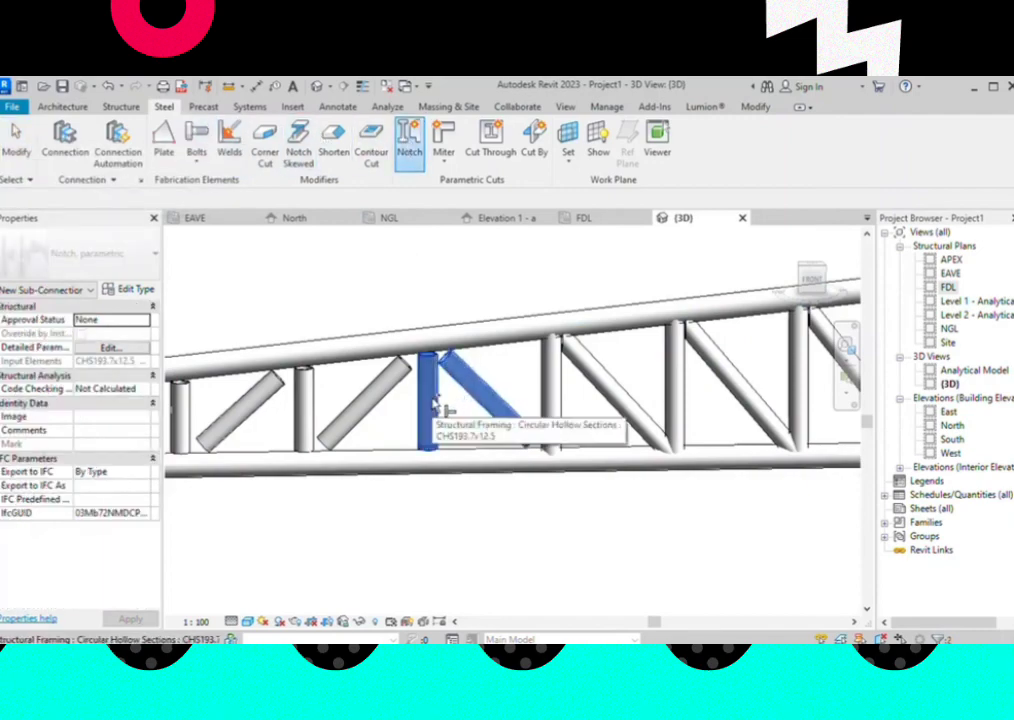
right_click(435, 403)
click(487, 119)
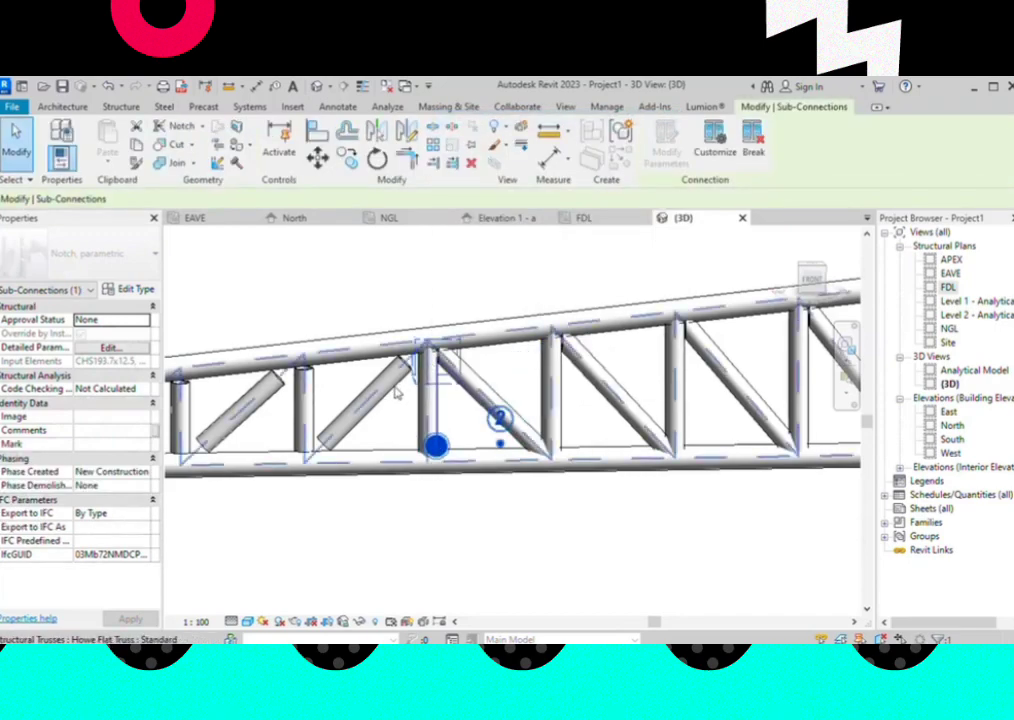
click(160, 108)
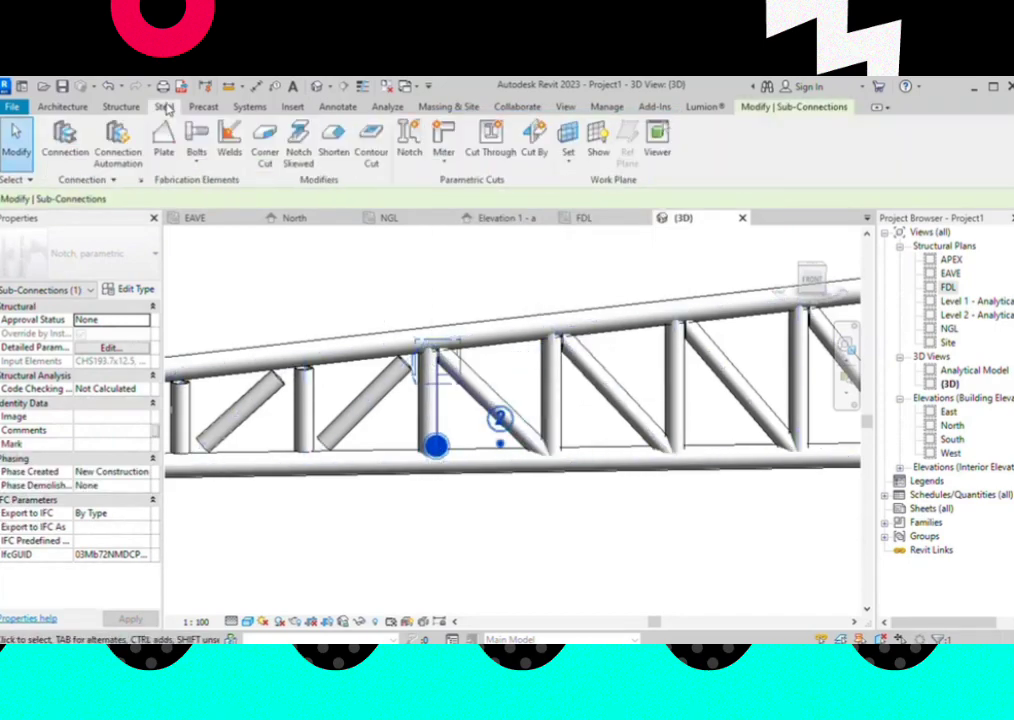
click(420, 140)
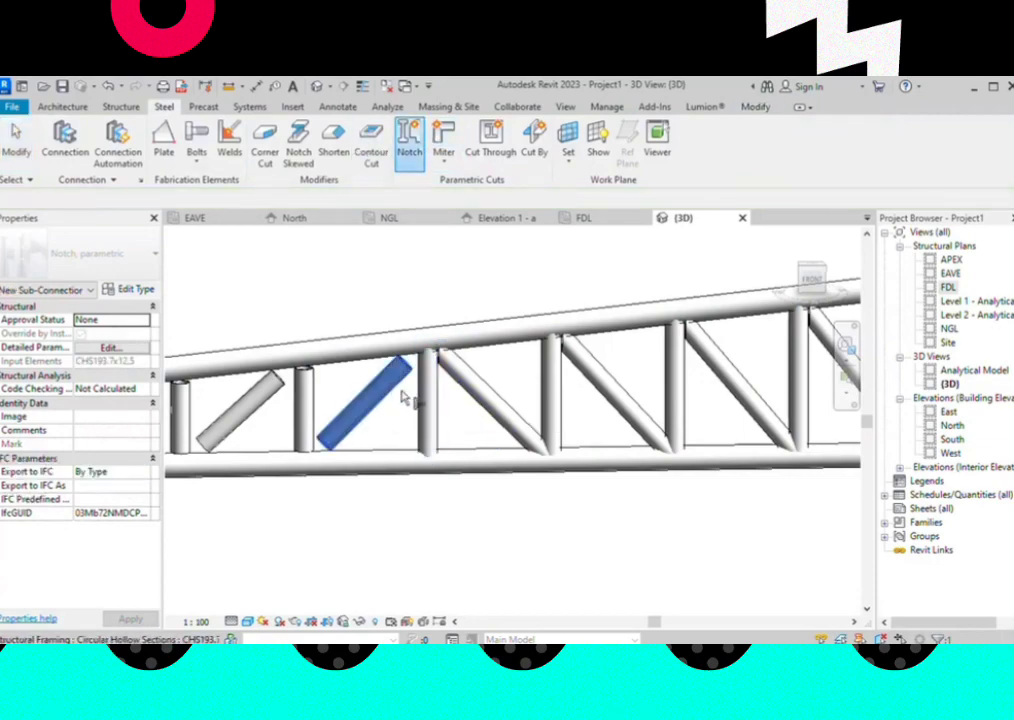
right_click(428, 405)
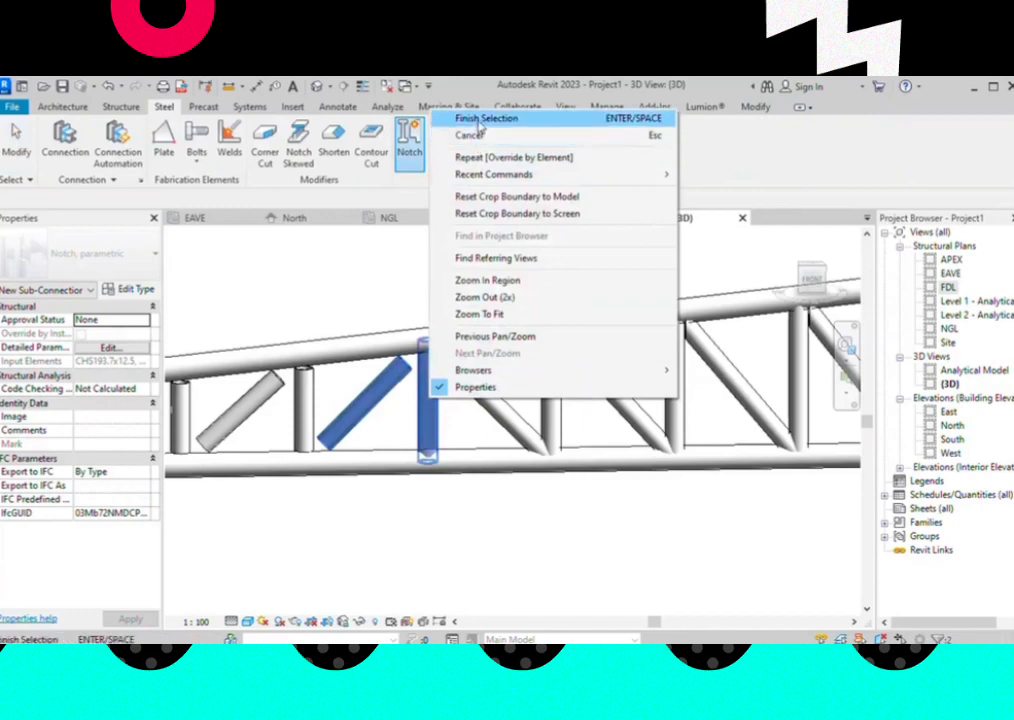
click(475, 120)
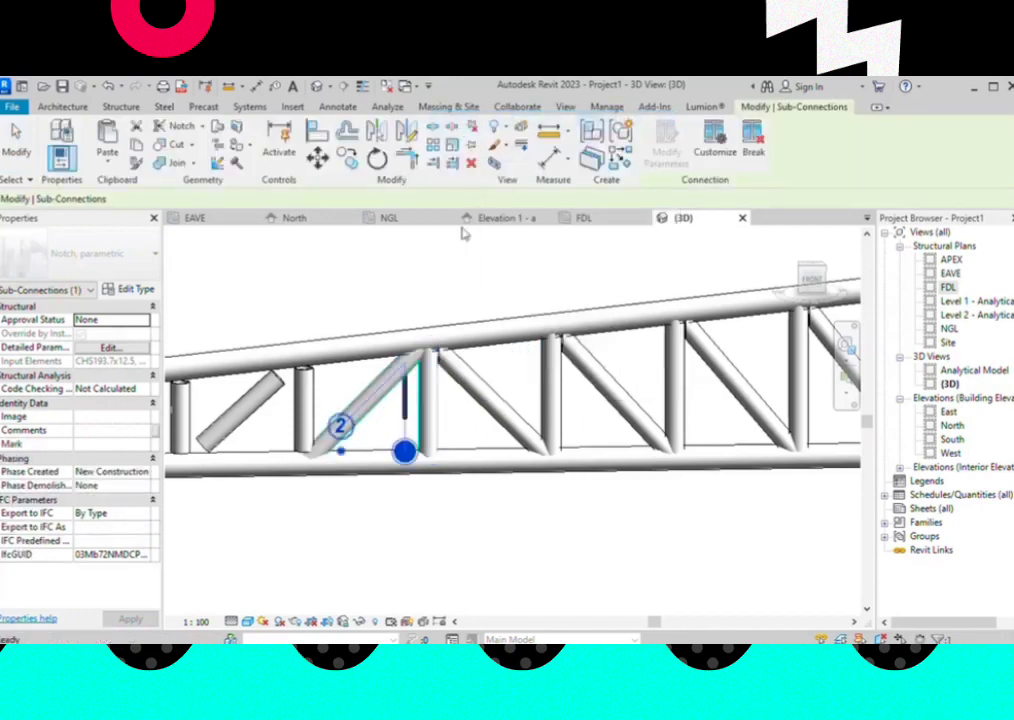
click(432, 521)
Orbit the model to a side-on view and window-select the entire portal frame
scroll(441, 478, down, 2)
scroll(460, 475, down, 3)
scroll(400, 450, up, 2)
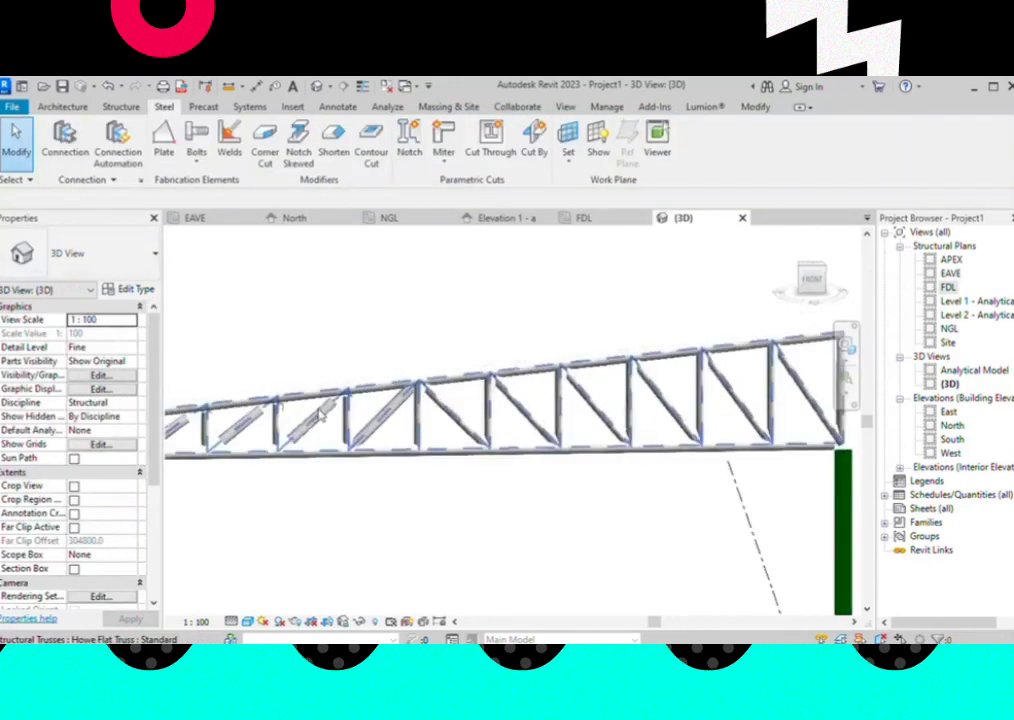
scroll(338, 423, up, 3)
scroll(360, 425, up, 1)
scroll(387, 428, up, 1)
scroll(498, 380, down, 3)
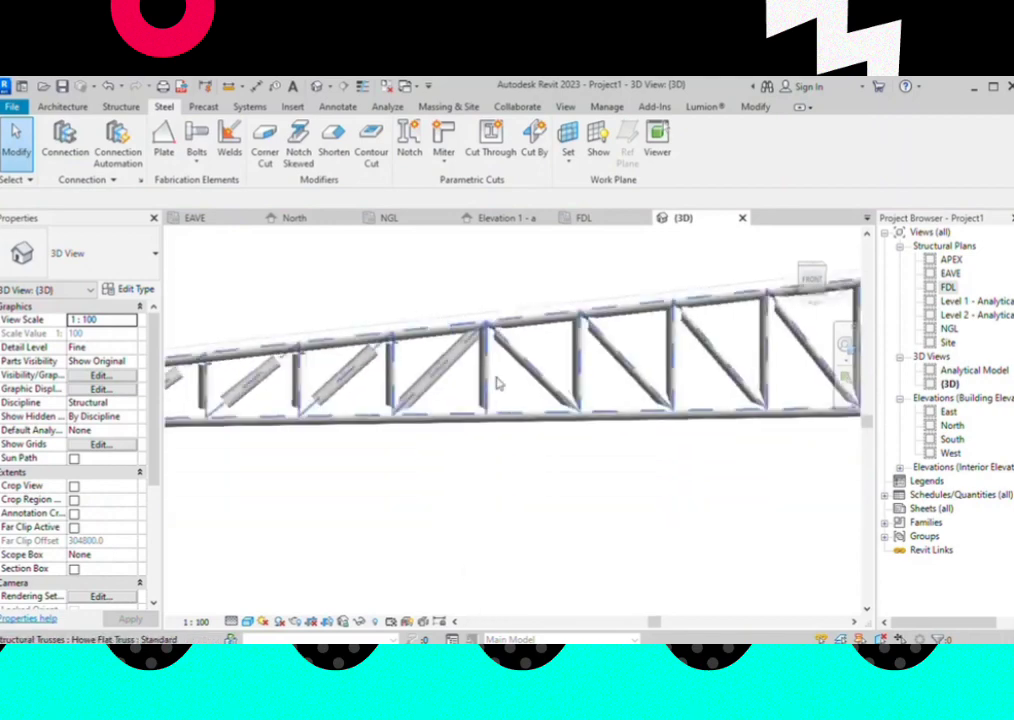
scroll(497, 403, down, 1)
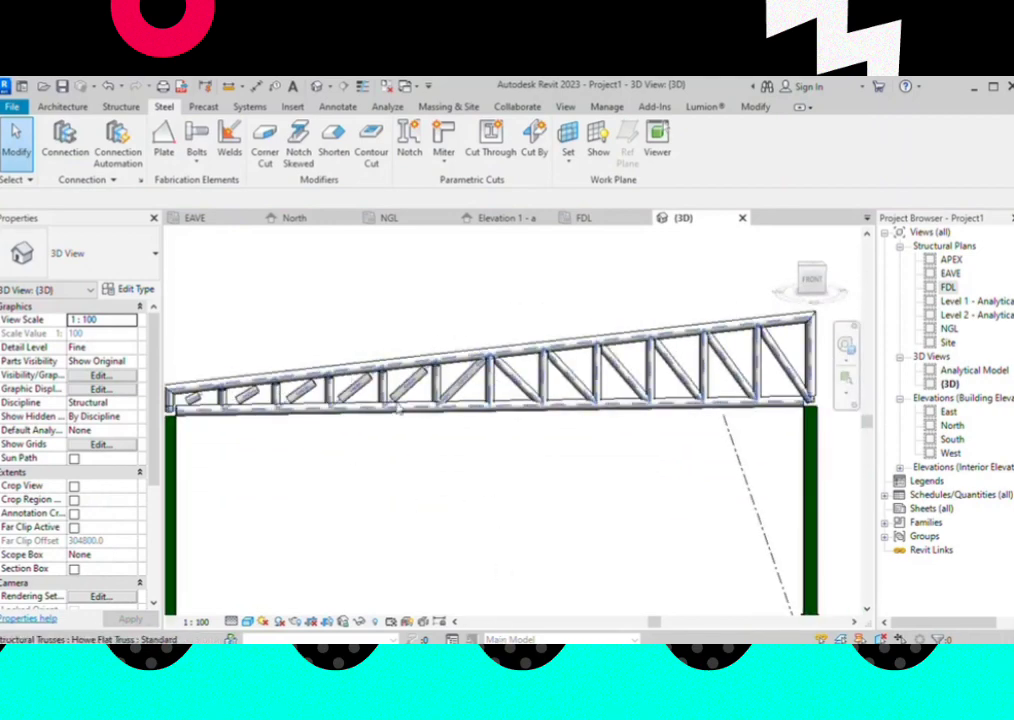
scroll(600, 450, up, 2)
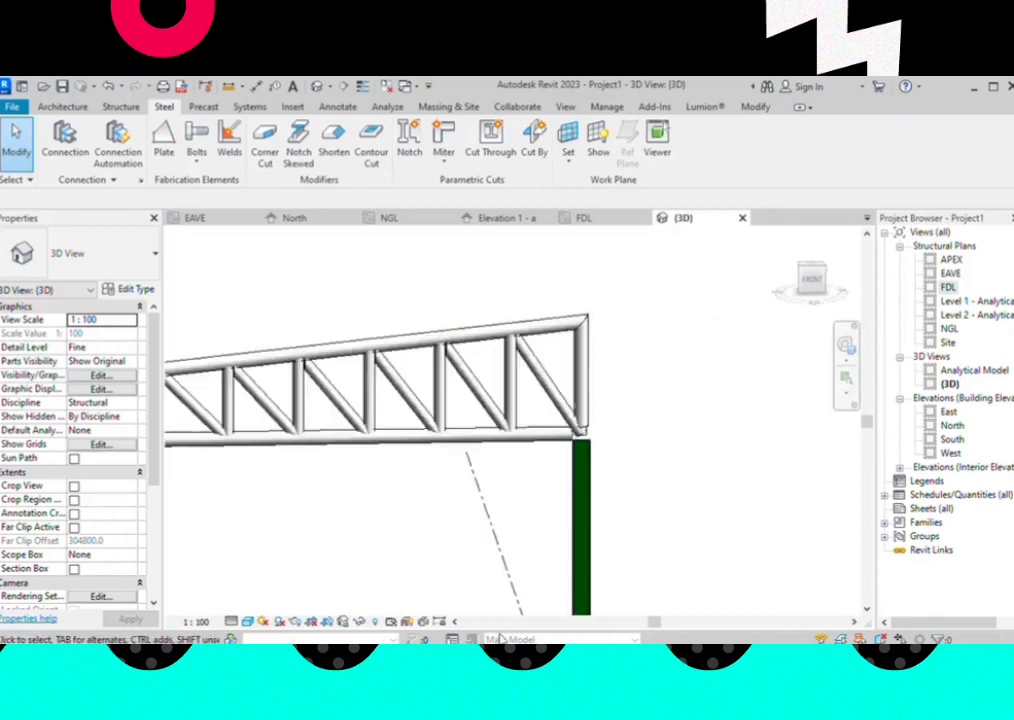
scroll(634, 446, down, 3)
scroll(520, 440, down, 1)
scroll(398, 433, up, 1)
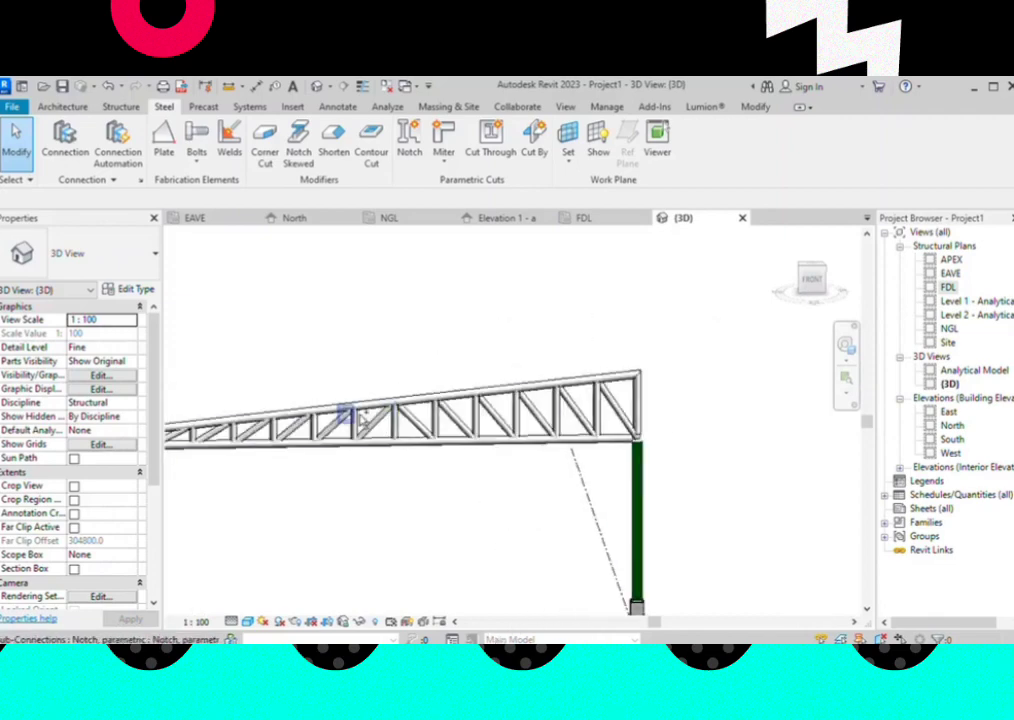
scroll(370, 420, up, 1)
scroll(437, 423, up, 2)
scroll(430, 360, up, 2)
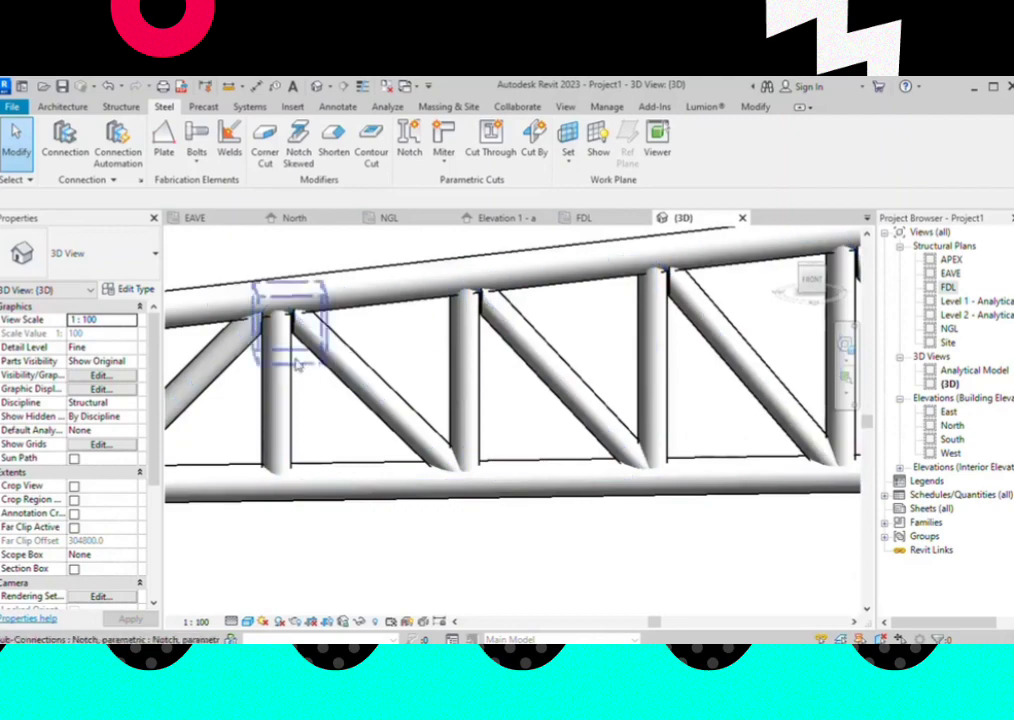
scroll(425, 330, down, 2)
scroll(425, 375, down, 1)
scroll(425, 375, down, 1)
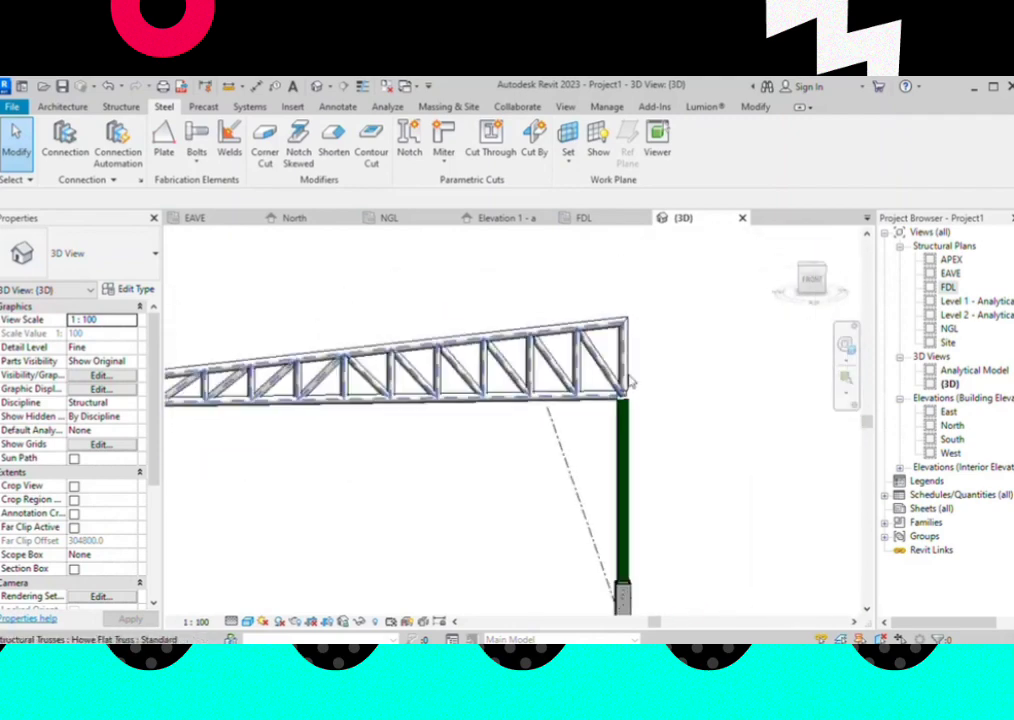
scroll(400, 380, down, 1)
scroll(318, 383, up, 1)
scroll(318, 384, down, 1)
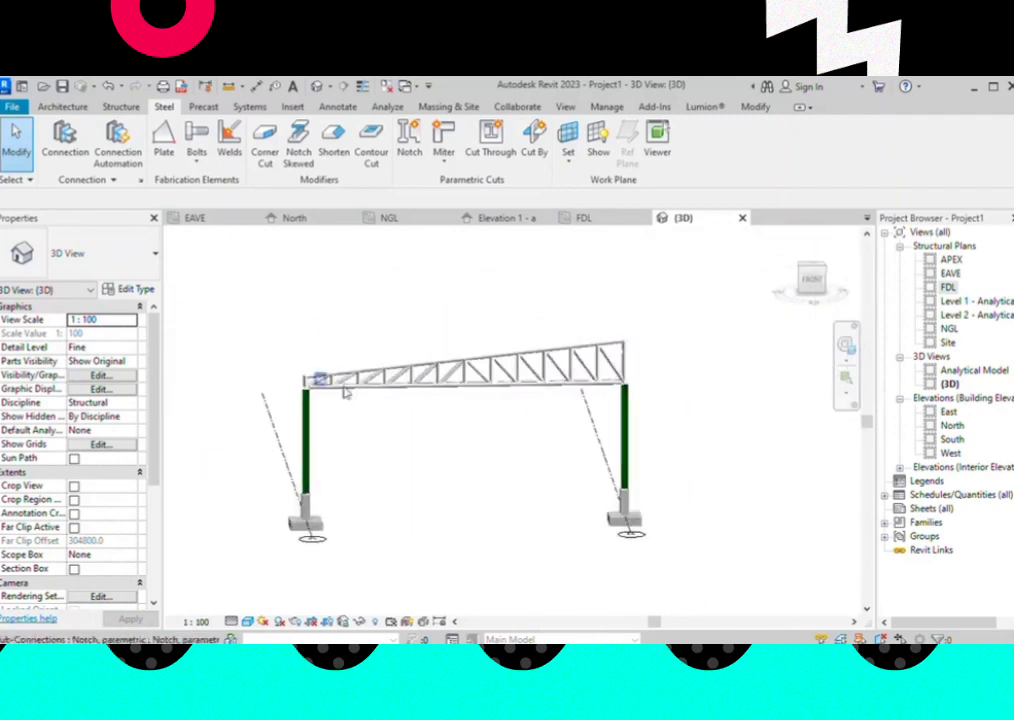
scroll(480, 386, up, 1)
scroll(444, 350, down, 1)
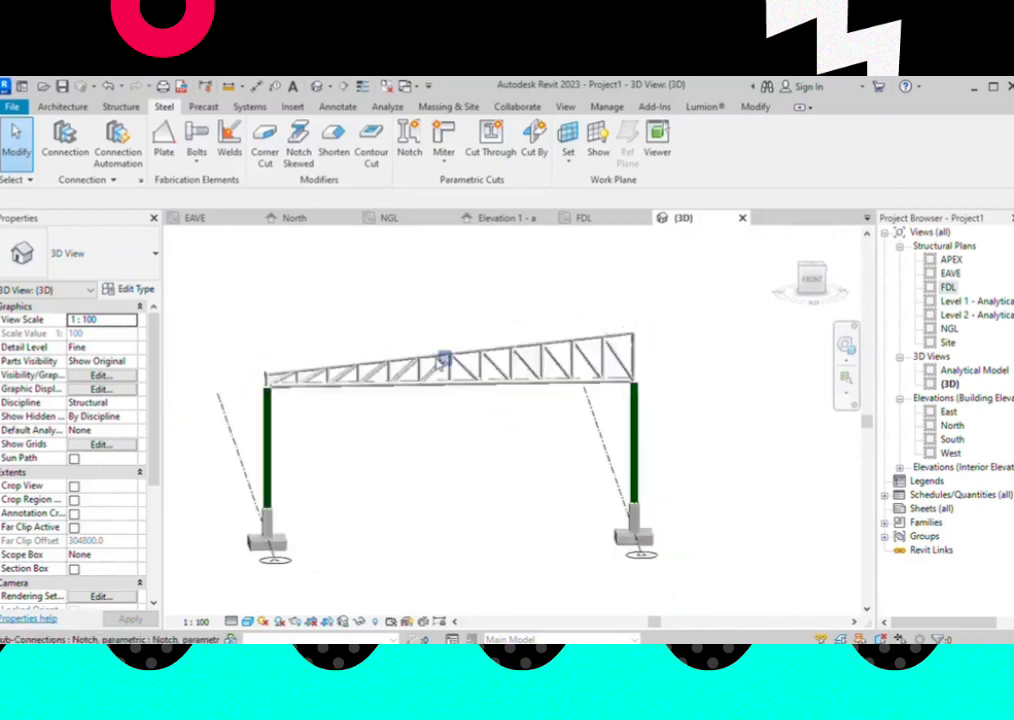
scroll(488, 437, down, 1)
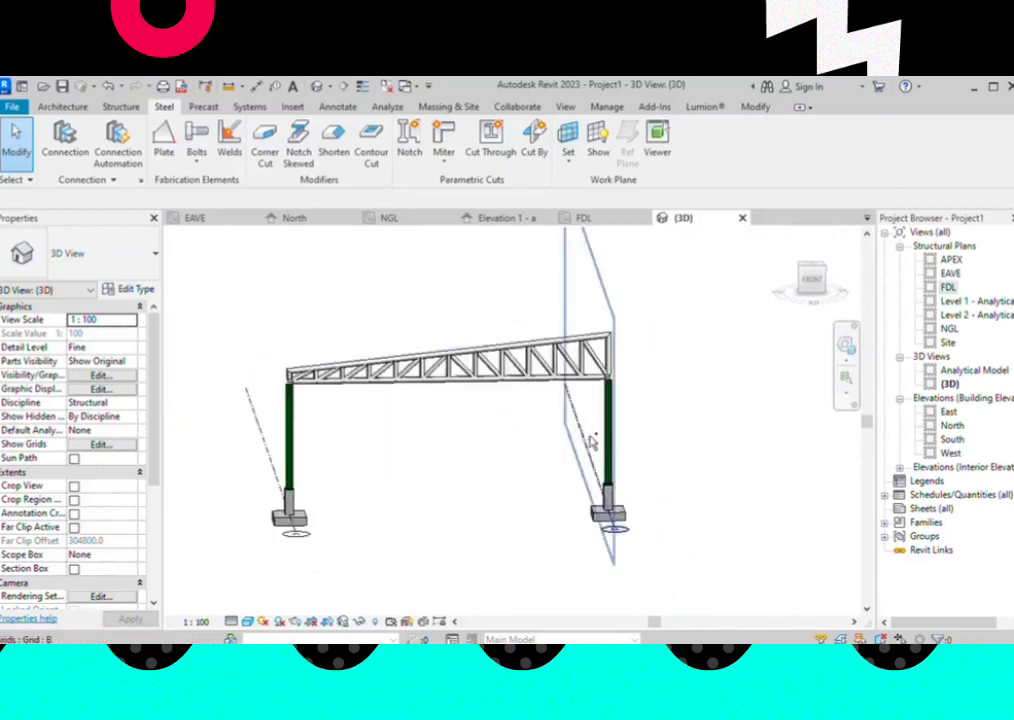
shift+middle_drag(535, 452, 563, 464)
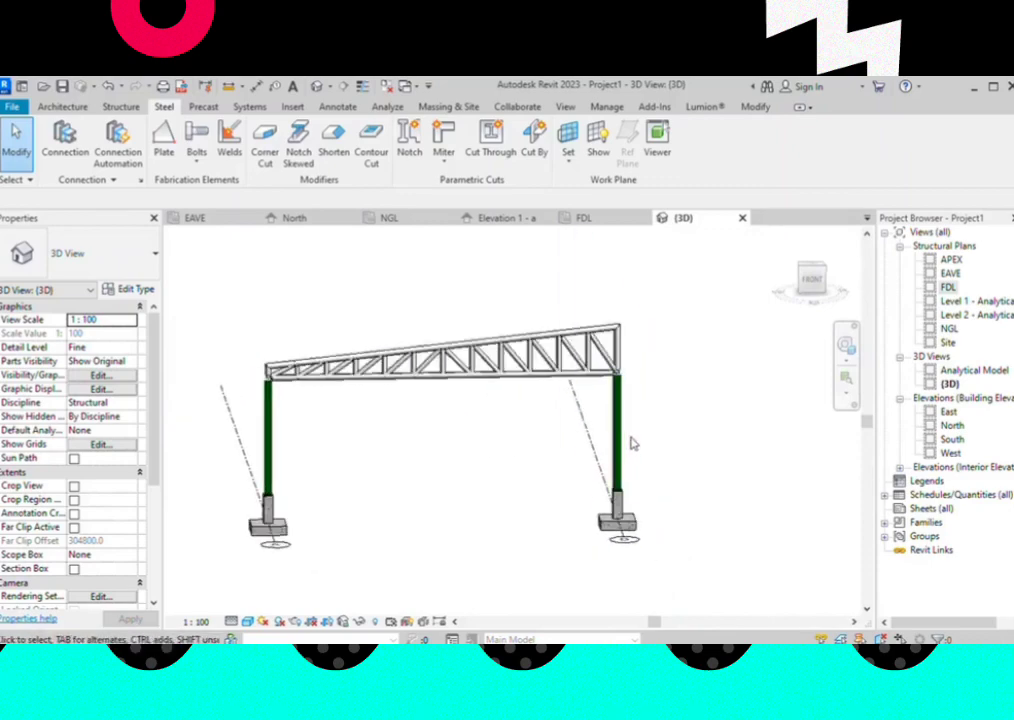
shift+middle_drag(631, 443, 391, 441)
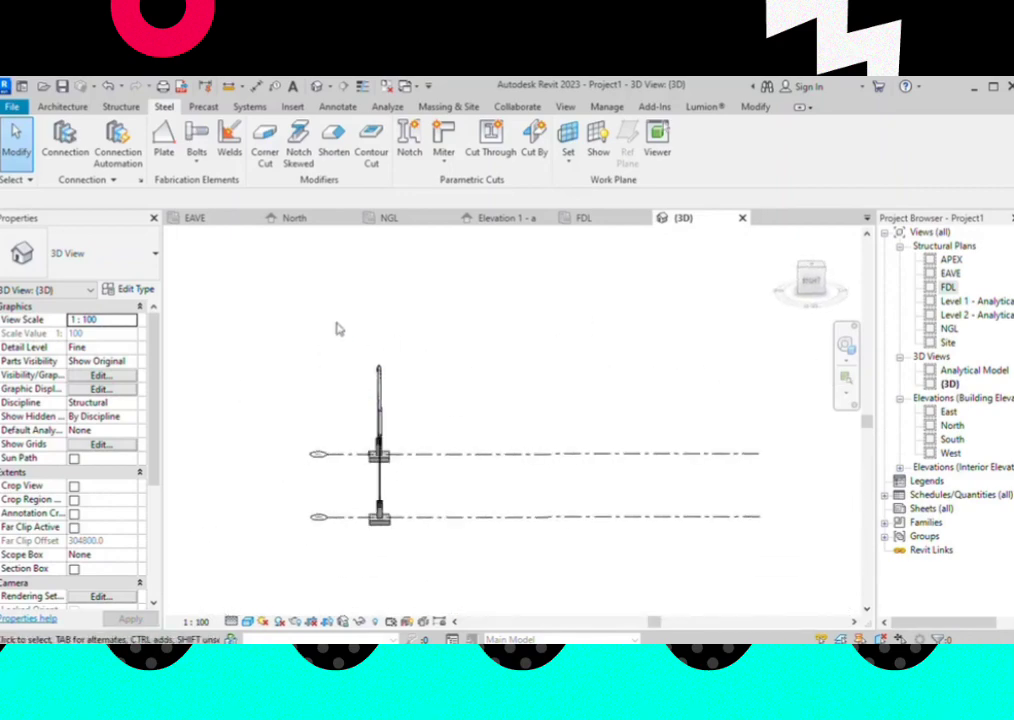
mouse_move(336, 322)
mouse_down()
mouse_move(448, 563)
mouse_move(450, 554)
mouse_up()
In the NGL plan, copy the frame from grid 1 to grid 2, unjoining elements
click(414, 222)
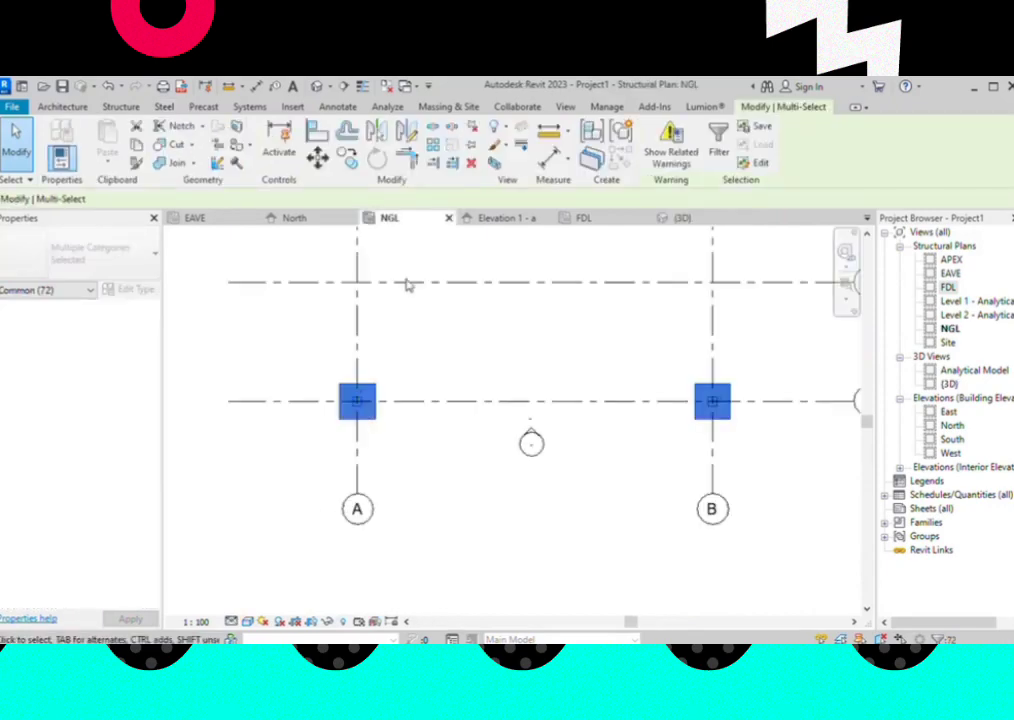
scroll(321, 434, down, 2)
scroll(323, 493, down, 2)
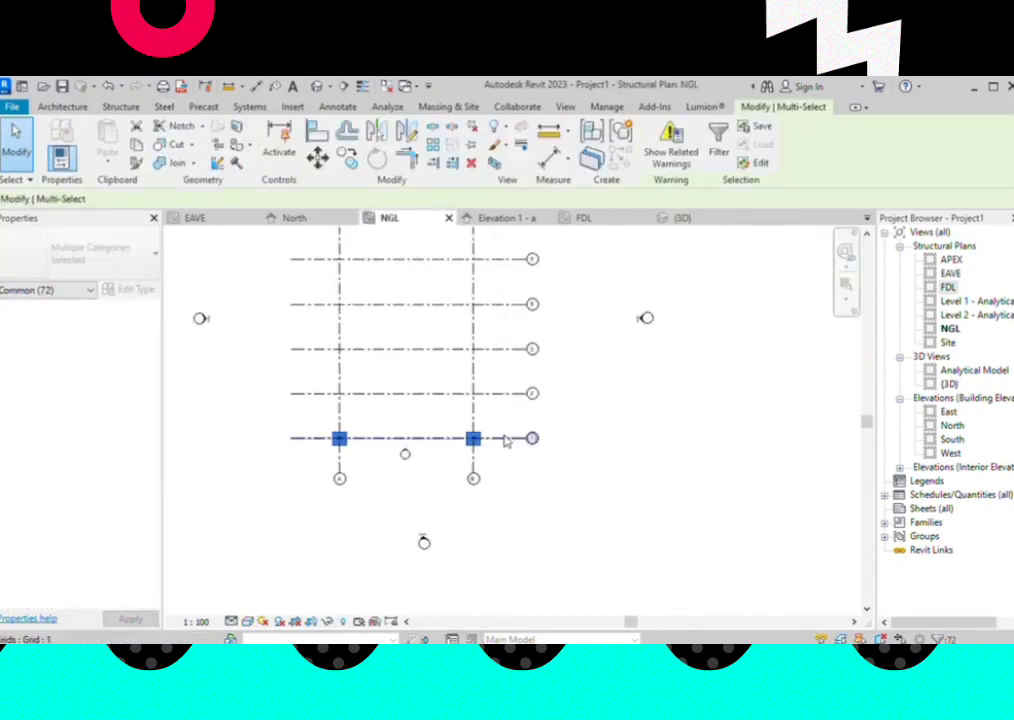
click(347, 162)
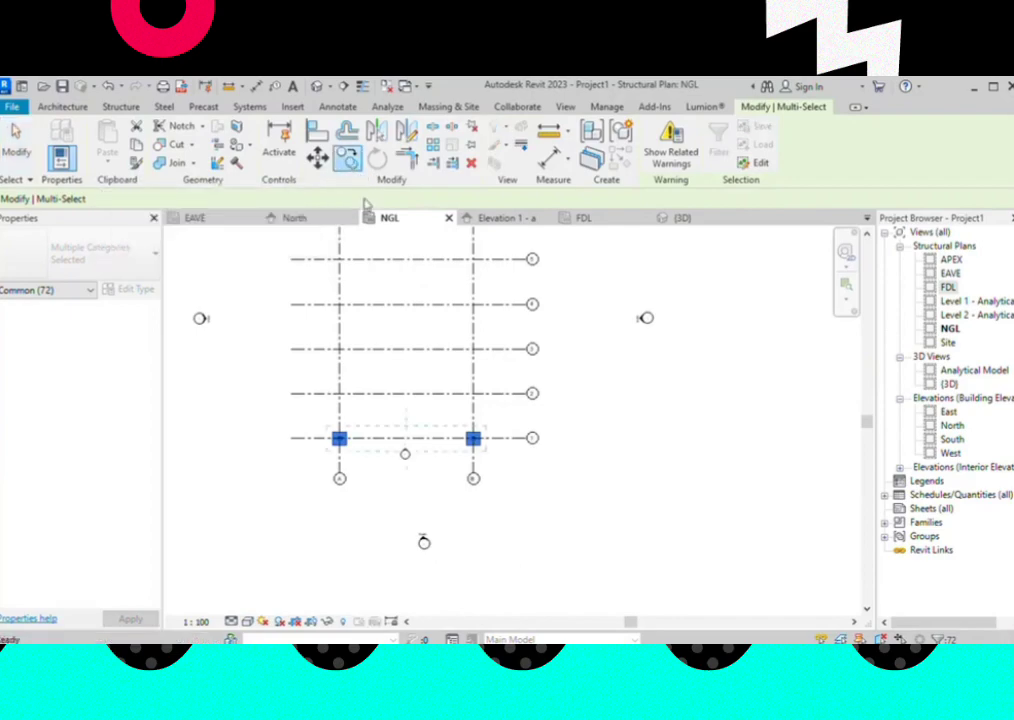
scroll(512, 452, up, 2)
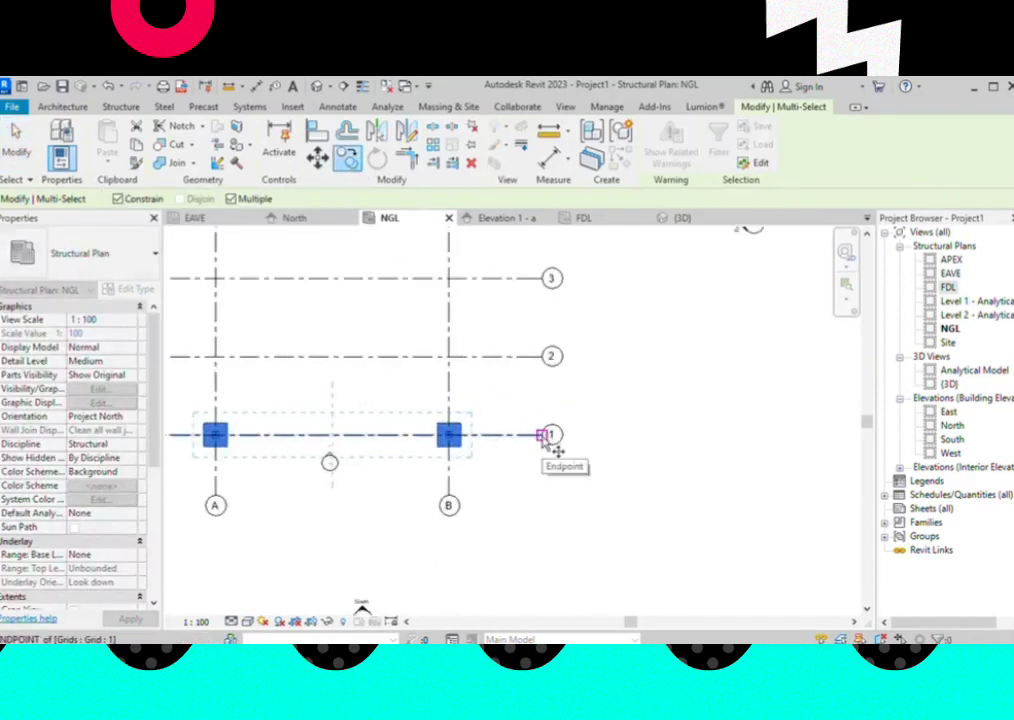
click(543, 440)
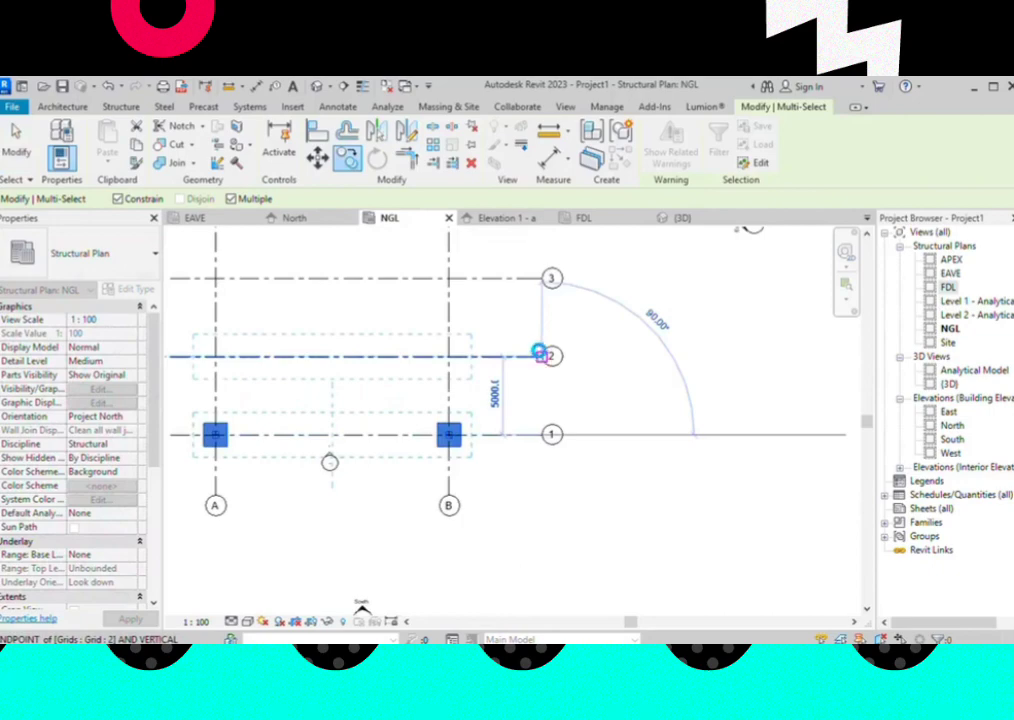
click(538, 353)
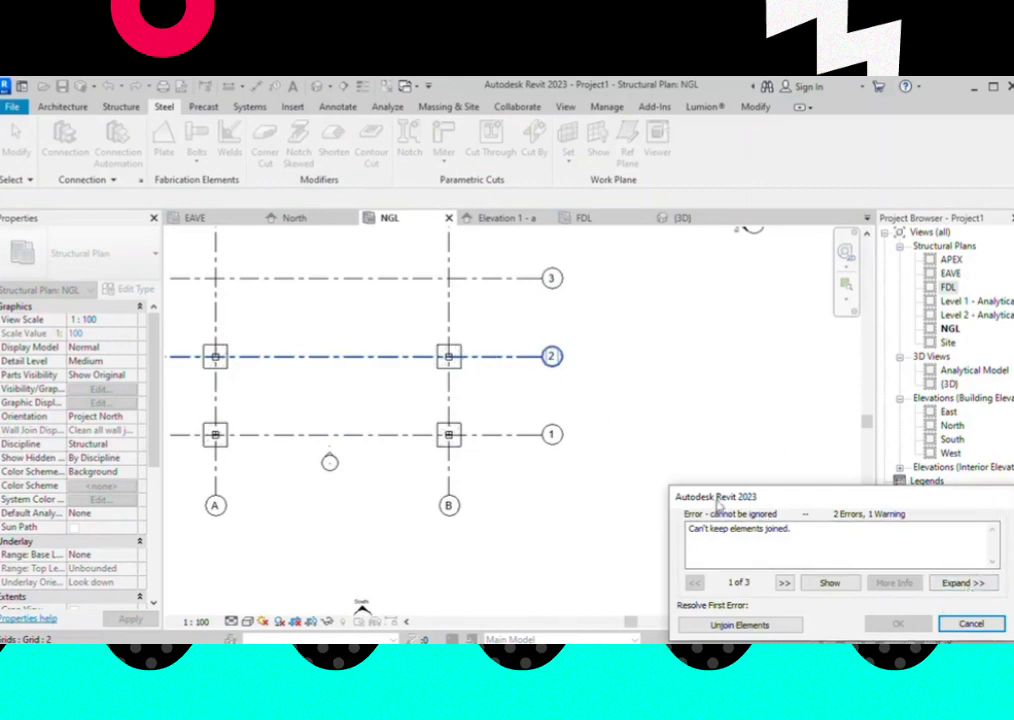
drag(813, 499, 790, 432)
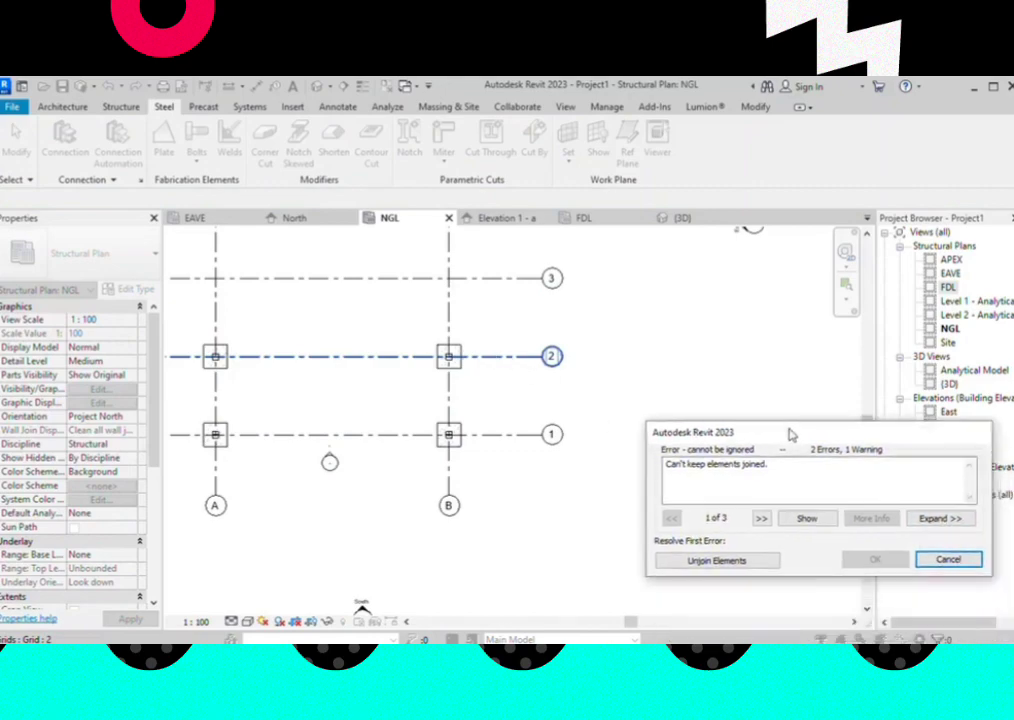
click(741, 566)
scroll(535, 523, down, 2)
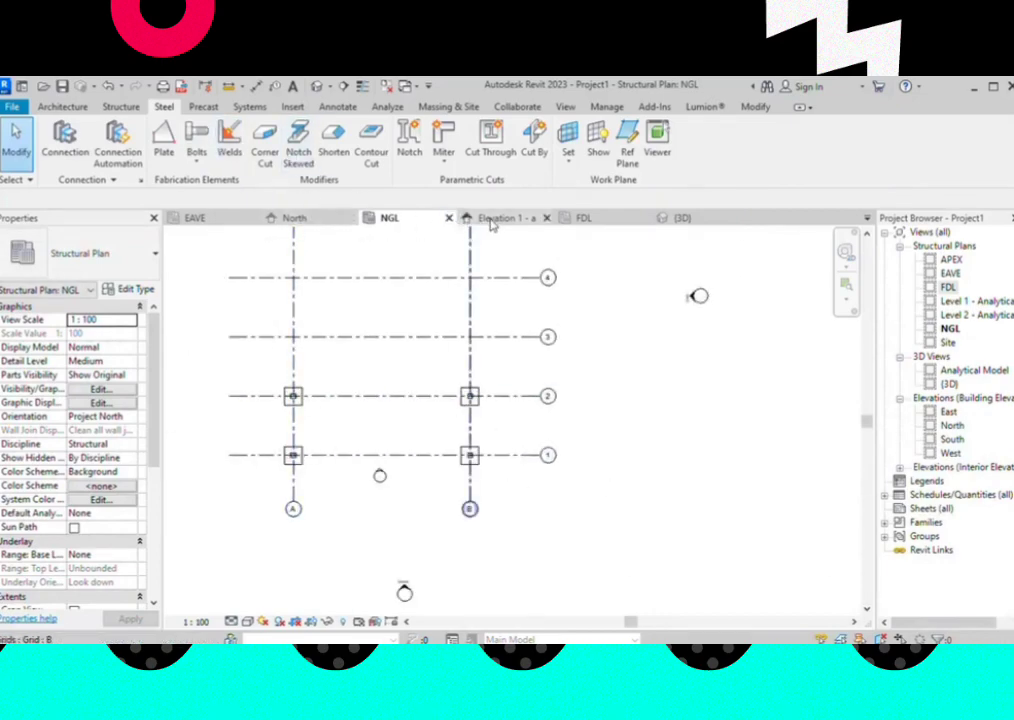
click(679, 219)
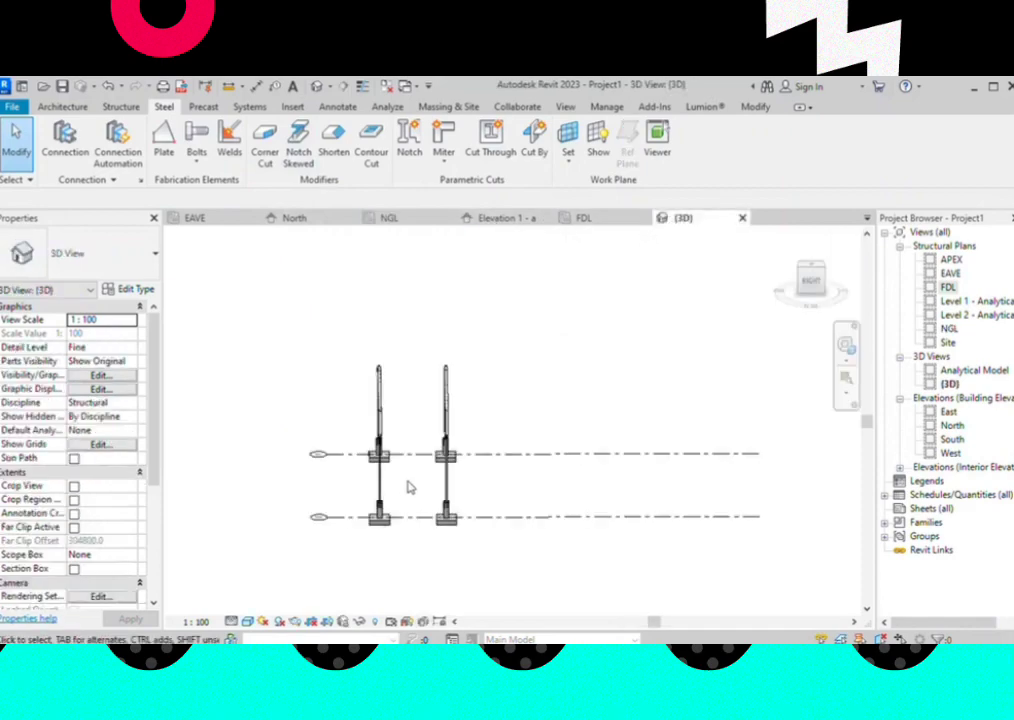
Orbit the 3D view and window-select the grid 1 frame with columns, pedestals and truss
mouse_move(378, 455)
shift+middle_down()
mouse_move(480, 440)
mouse_move(604, 514)
mouse_move(464, 355)
mouse_move(471, 362)
mouse_move(441, 430)
mouse_move(318, 397)
shift+middle_up()
mouse_move(448, 464)
shift+middle_down()
mouse_move(516, 475)
mouse_move(317, 385)
shift+middle_up()
mouse_move(303, 365)
mouse_down()
mouse_move(389, 513)
mouse_move(387, 584)
mouse_up()
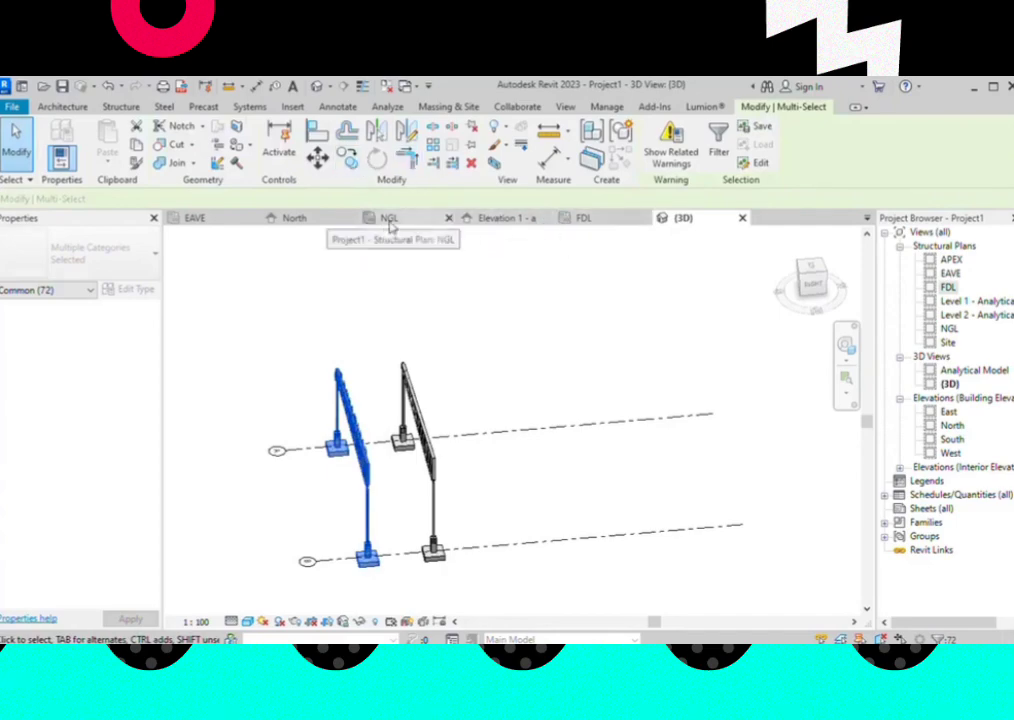
Show the EAVE structural plan zoomed to the grid lines
click(212, 224)
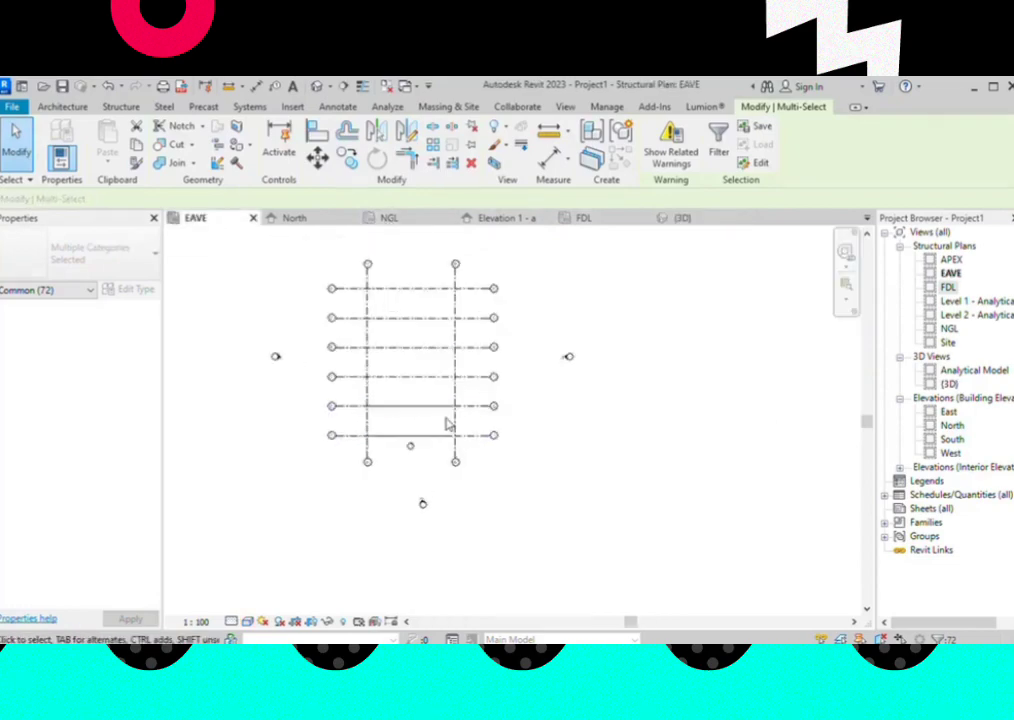
scroll(448, 421, up, 1)
scroll(470, 450, up, 3)
scroll(482, 458, up, 2)
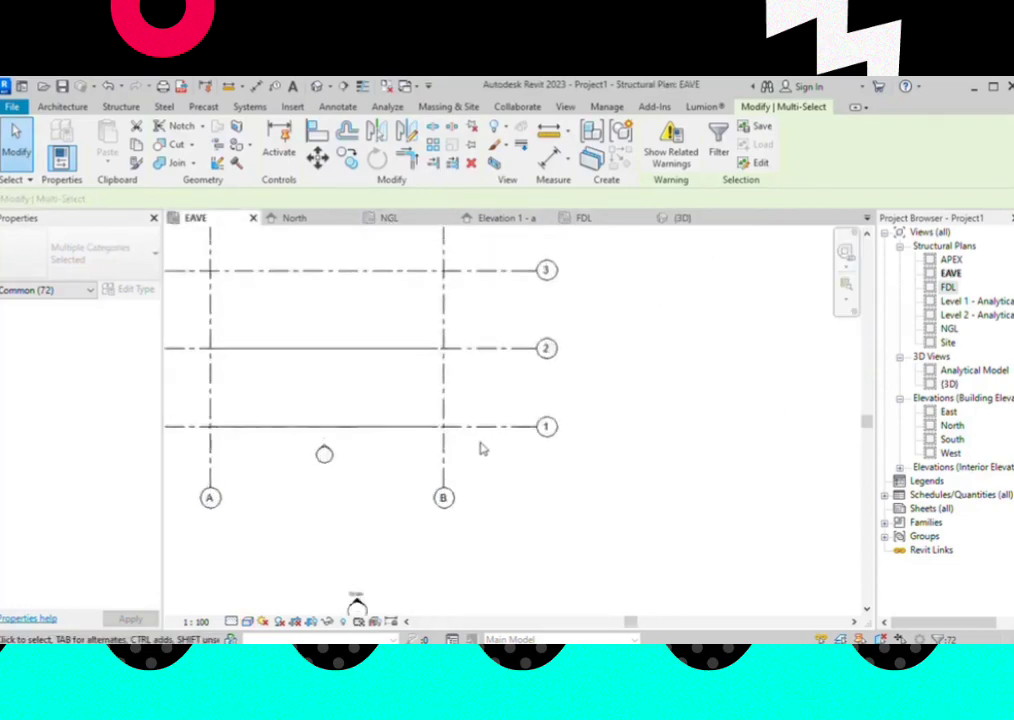
scroll(482, 446, up, 1)
scroll(482, 439, up, 3)
scroll(443, 439, down, 2)
scroll(472, 490, down, 1)
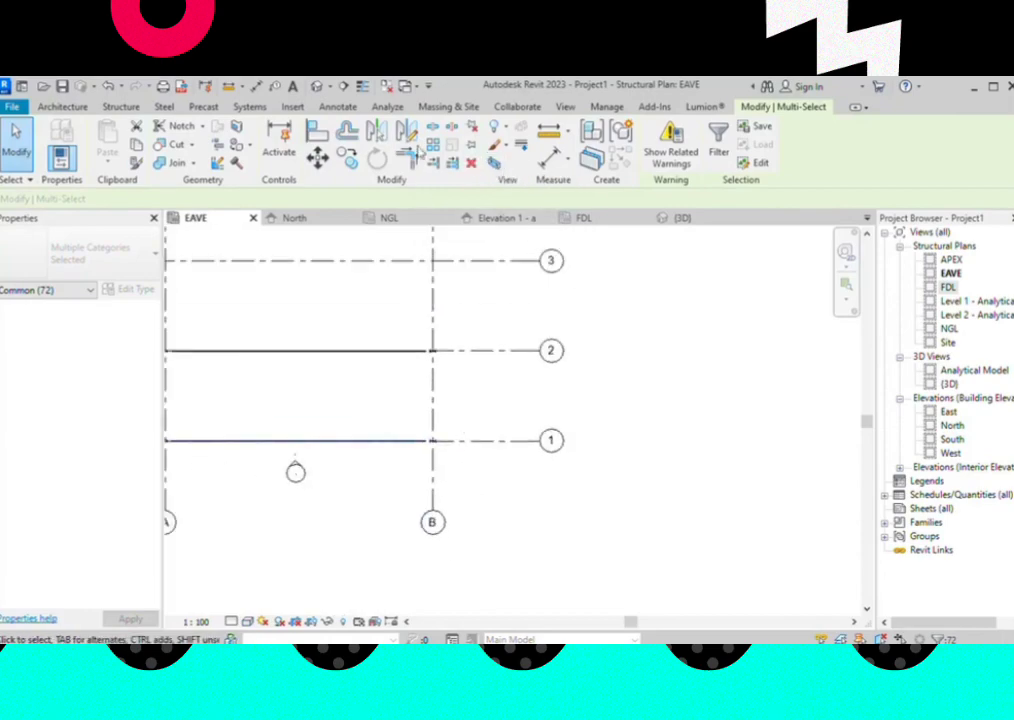
Copy the frame 10000 from grid 1 to grid 3, unjoin elements, and inspect in 3D
click(348, 158)
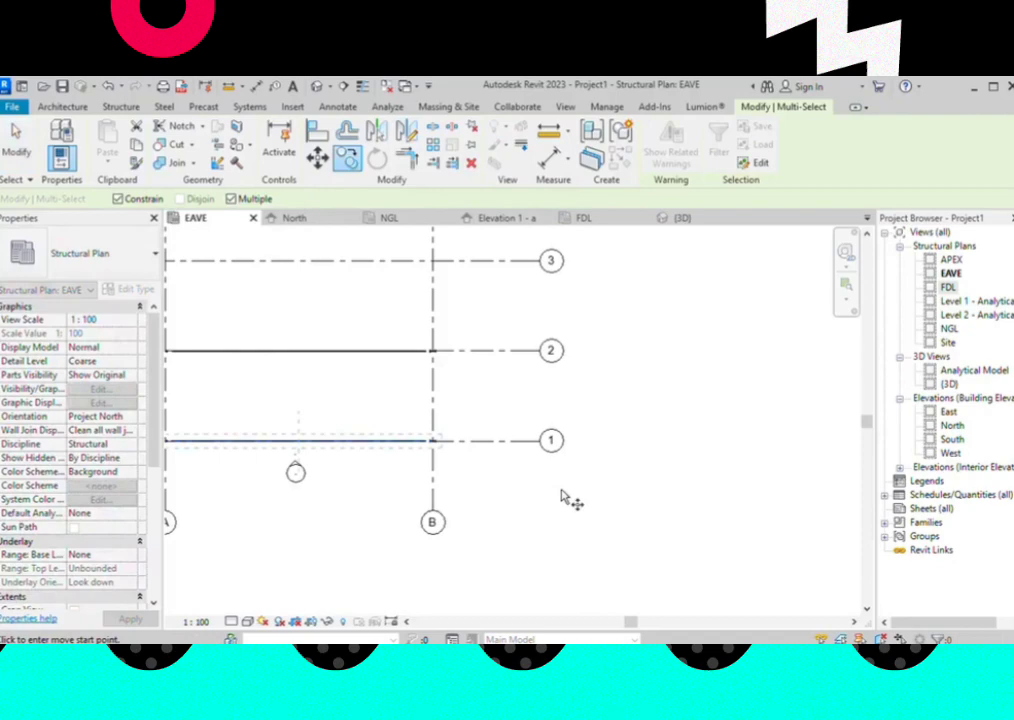
click(540, 441)
scroll(509, 470, down, 3)
scroll(516, 408, up, 2)
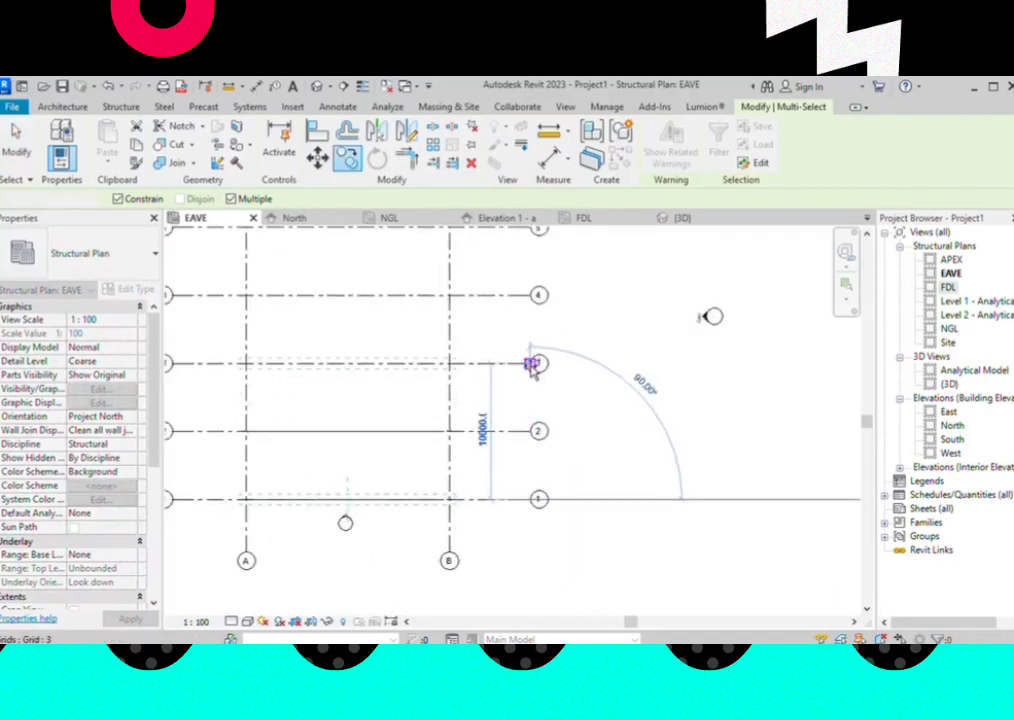
click(531, 364)
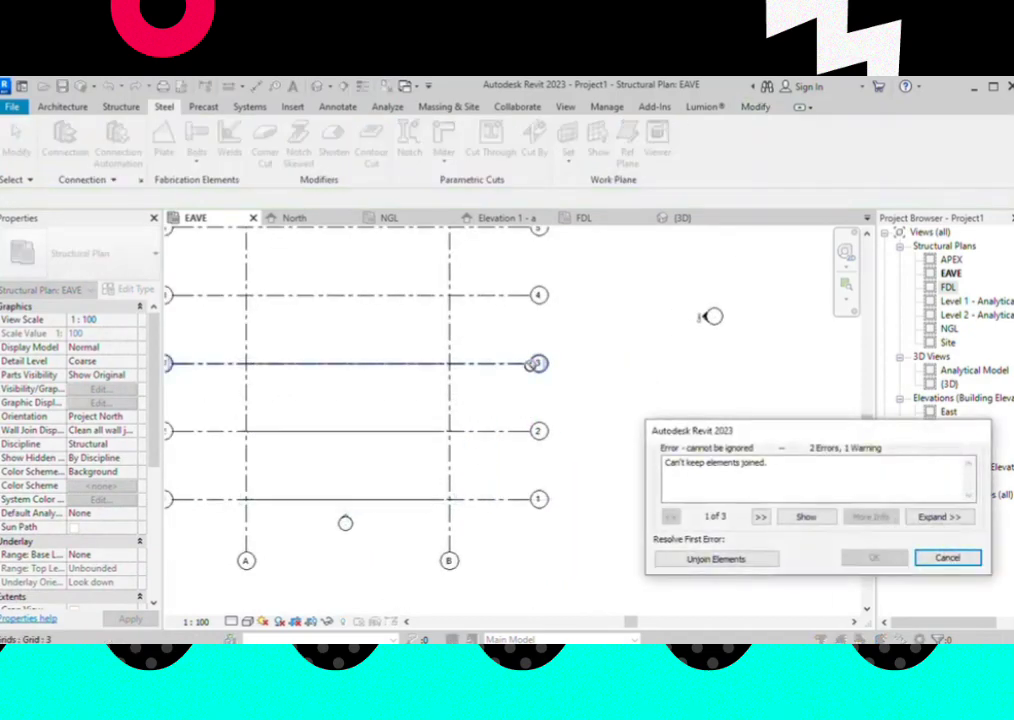
click(744, 566)
scroll(487, 507, down, 1)
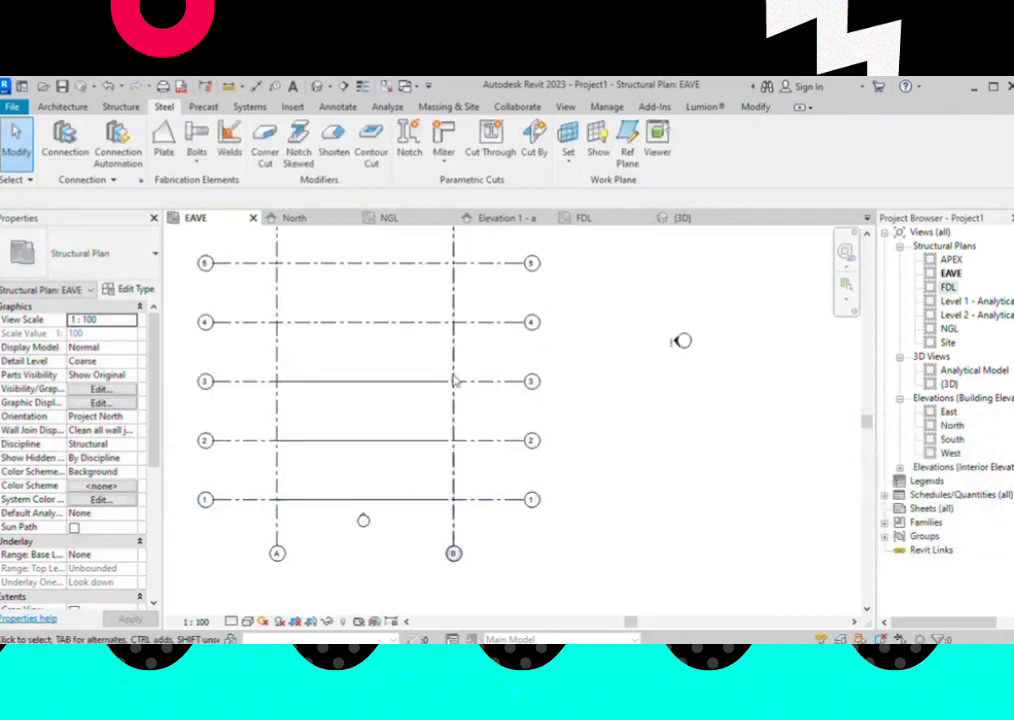
click(680, 218)
mouse_move(517, 469)
shift+middle_down()
mouse_move(539, 424)
mouse_move(480, 489)
mouse_move(604, 462)
mouse_move(645, 471)
mouse_move(561, 456)
mouse_move(344, 344)
shift+middle_up()
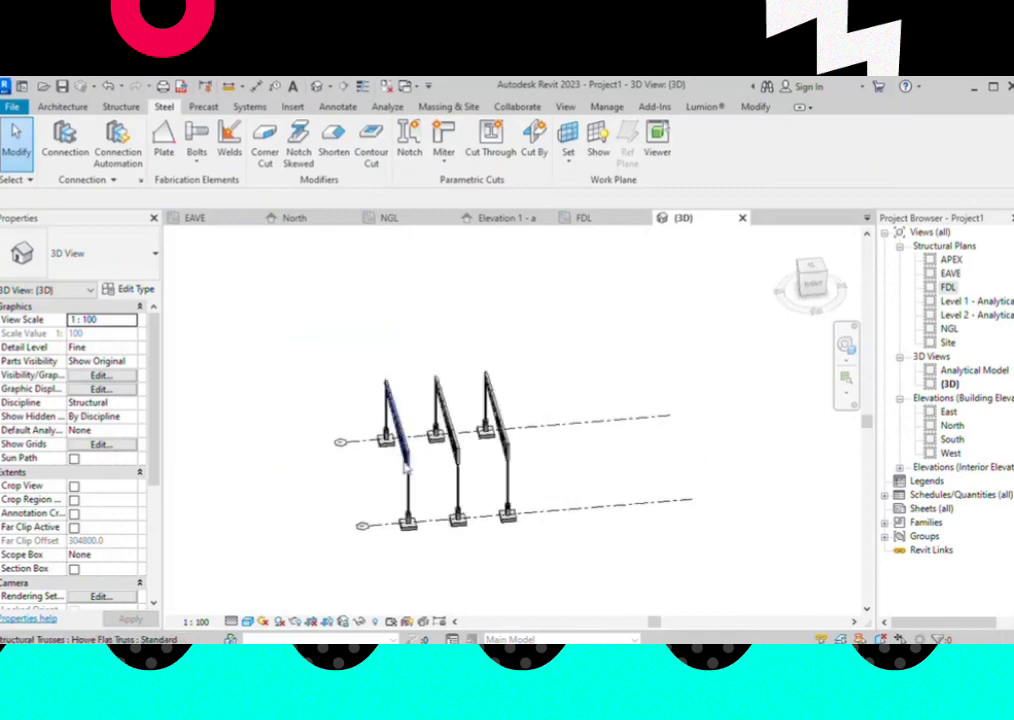
Select the grid 1 frame and copy it 15000 onto grid 4 in the NGL plan, unjoining elements
mouse_move(342, 340)
mouse_down()
mouse_move(411, 477)
mouse_move(414, 556)
mouse_move(428, 568)
mouse_move(427, 552)
mouse_up()
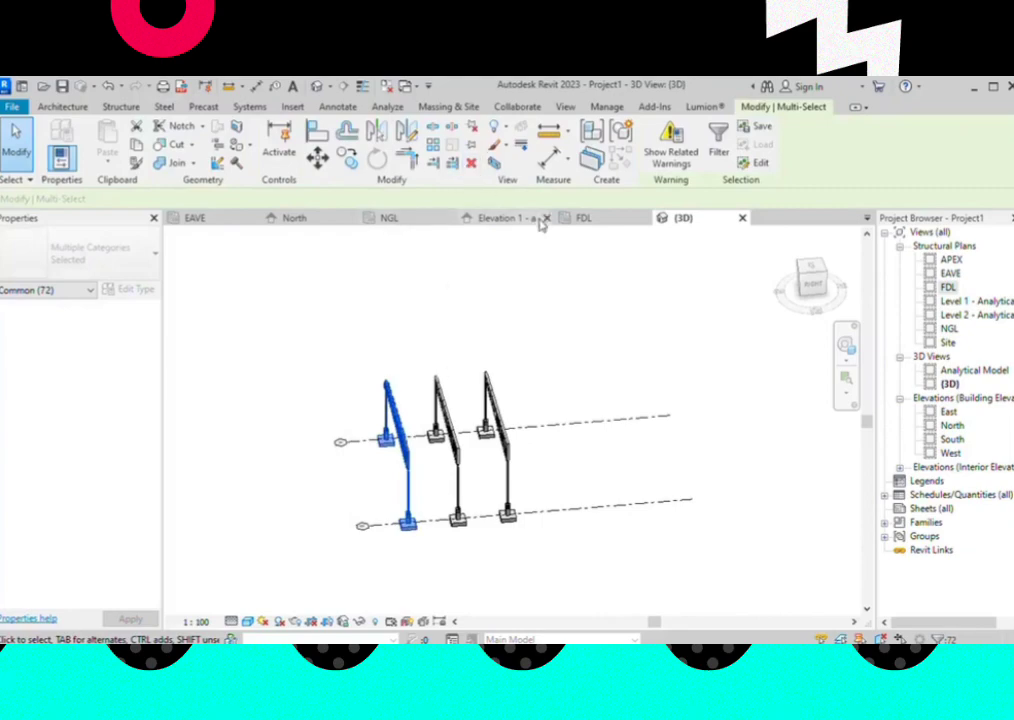
click(410, 226)
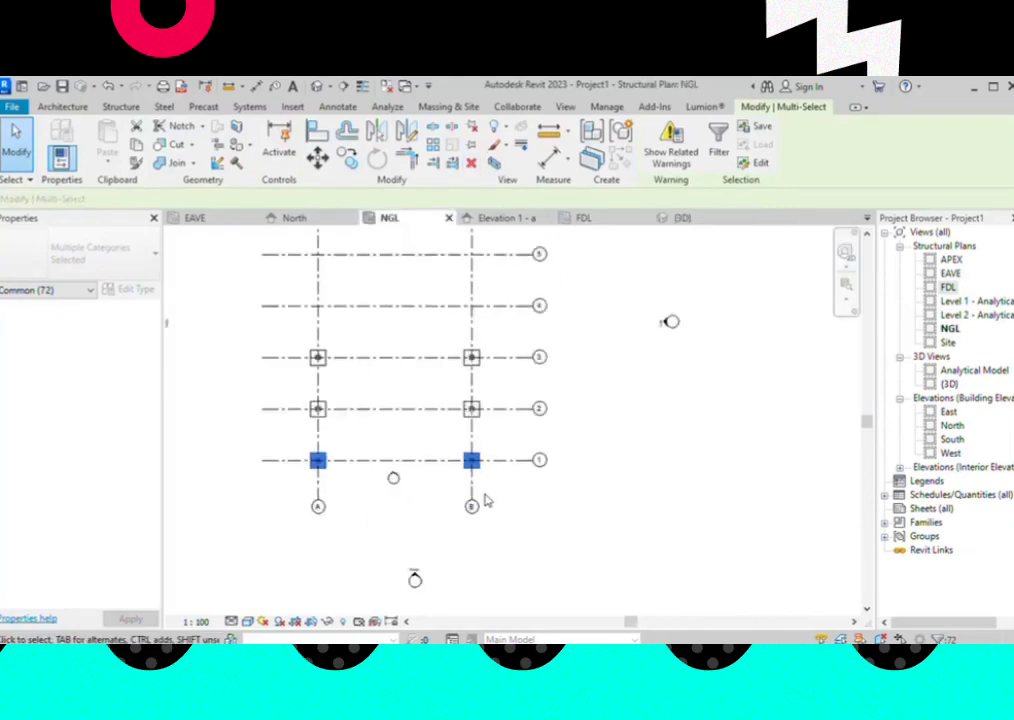
scroll(486, 492, down, 2)
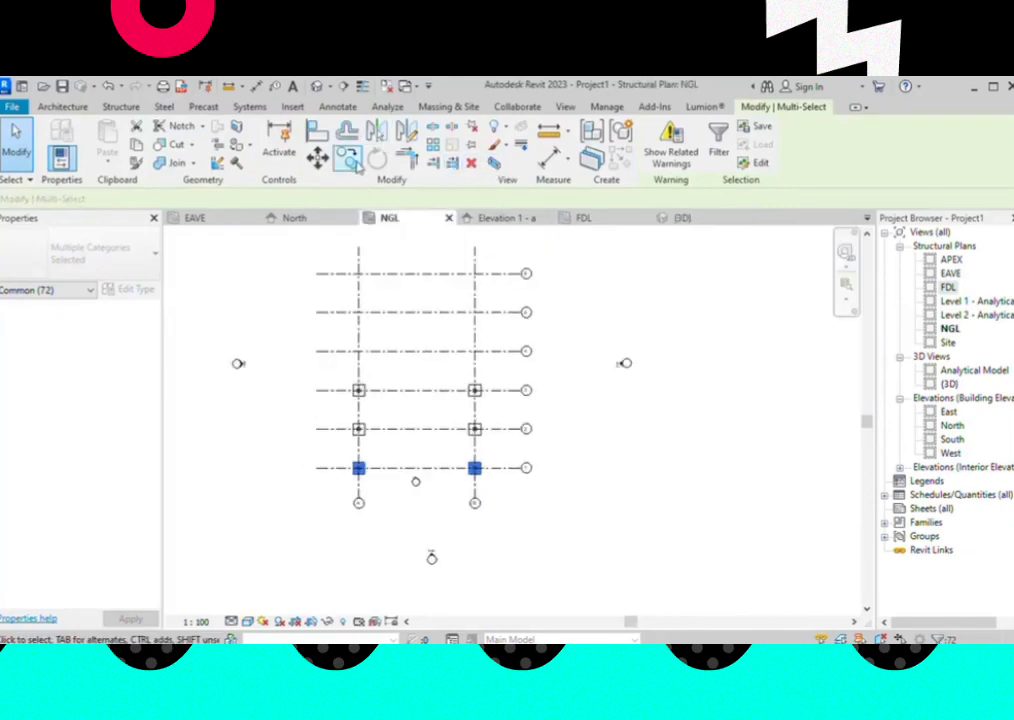
click(356, 164)
scroll(509, 493, up, 1)
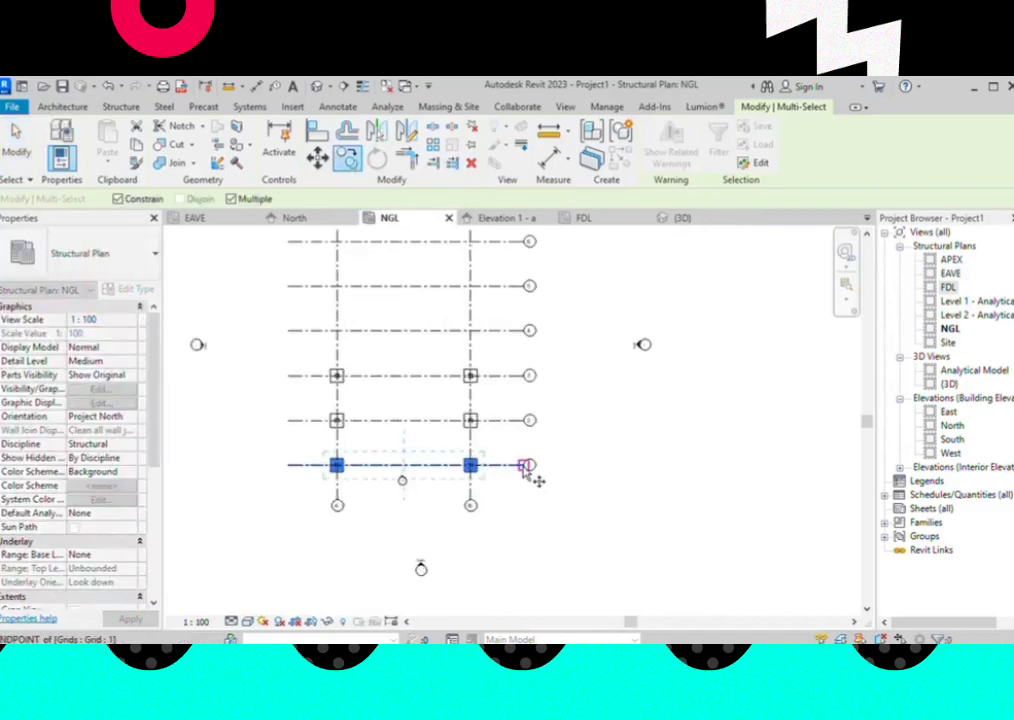
click(524, 466)
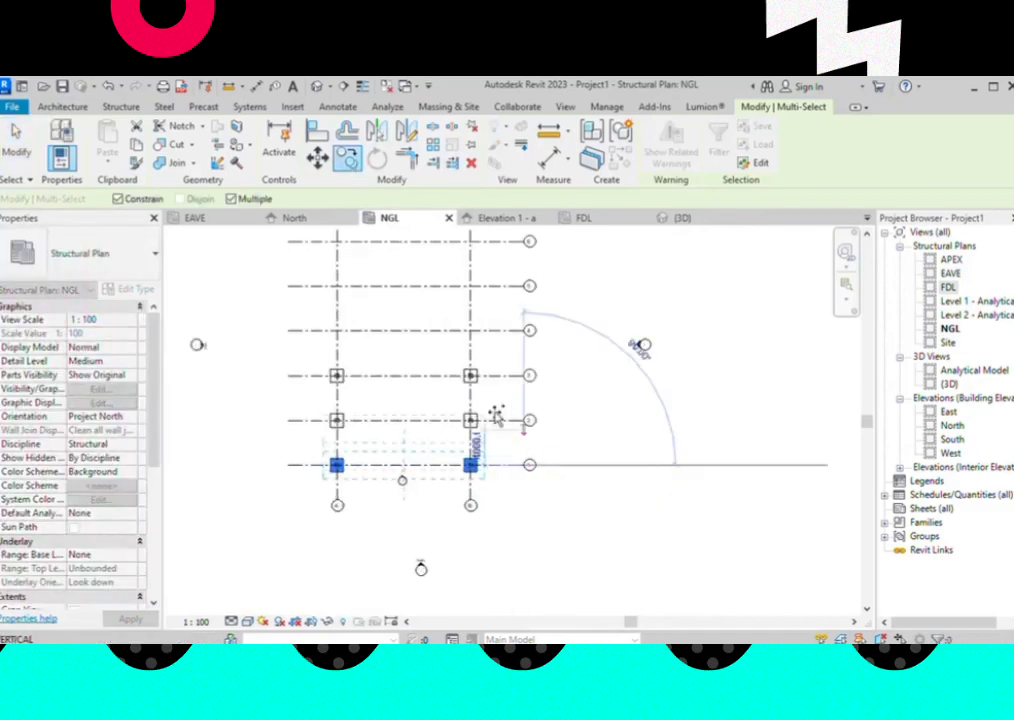
click(521, 331)
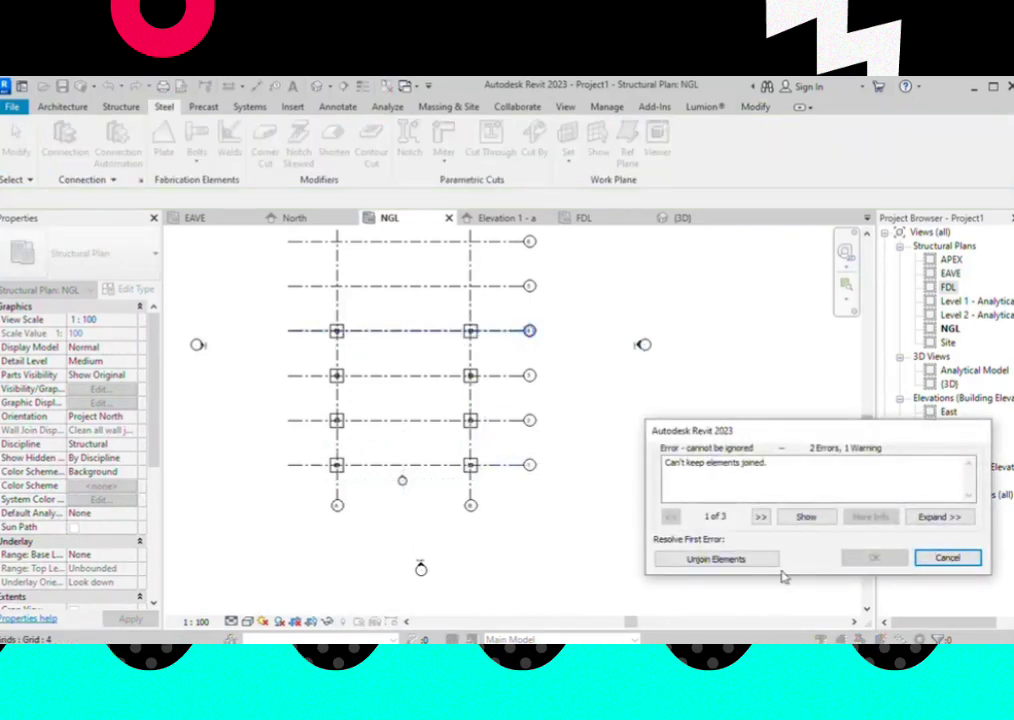
click(710, 560)
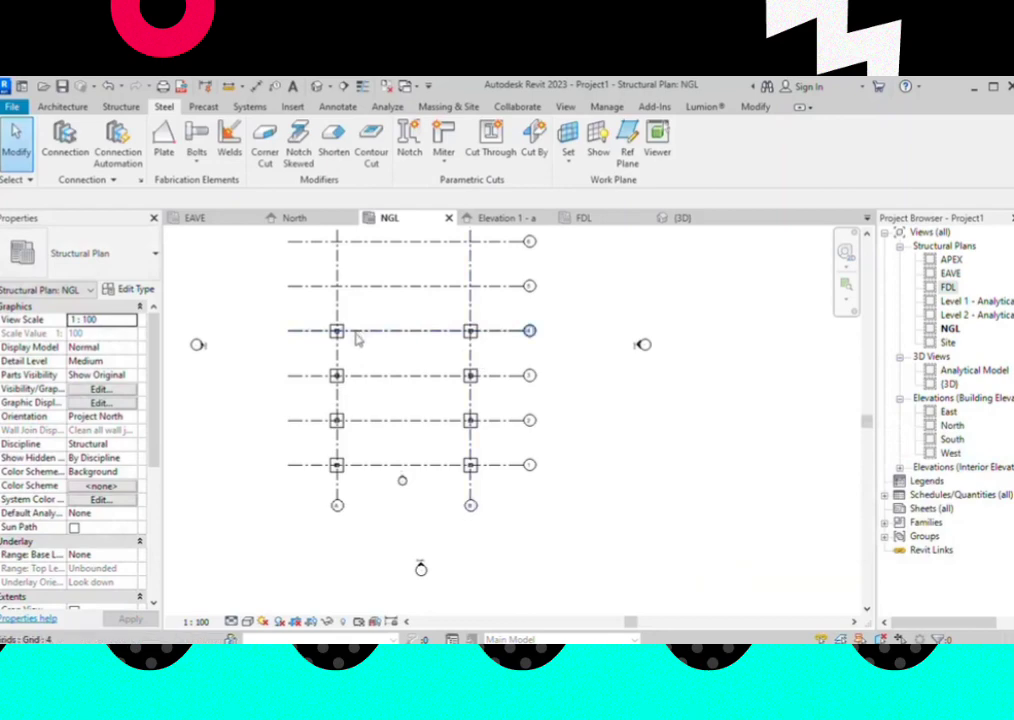
click(674, 222)
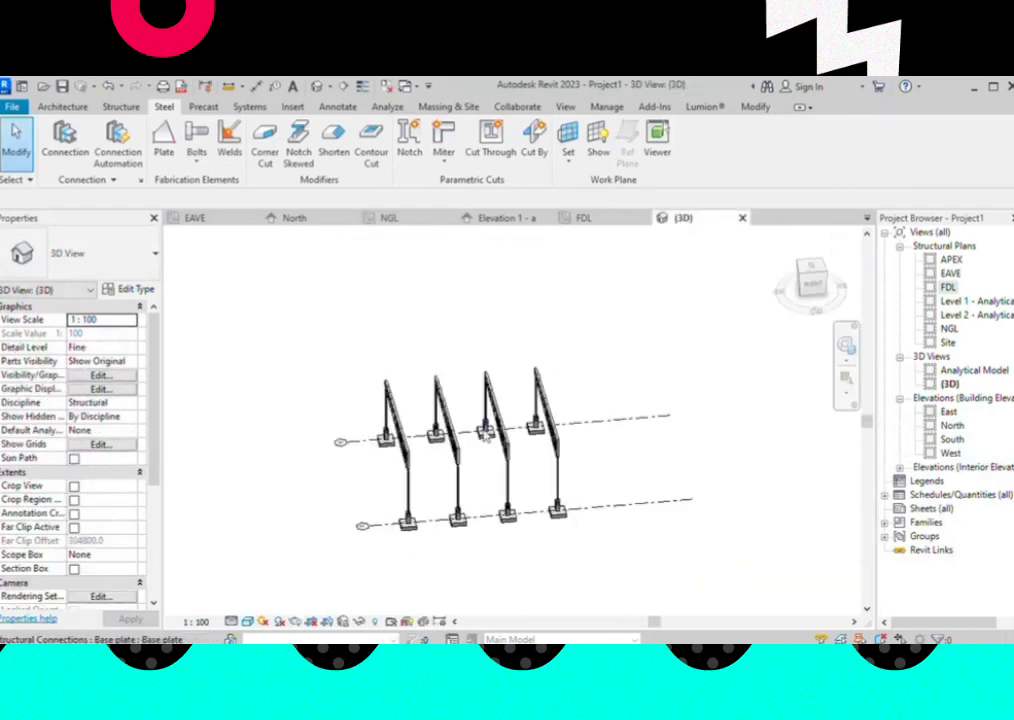
Orbit the 3D view and window-select the rightmost column and truss on grid 4
drag(517, 340, 614, 527)
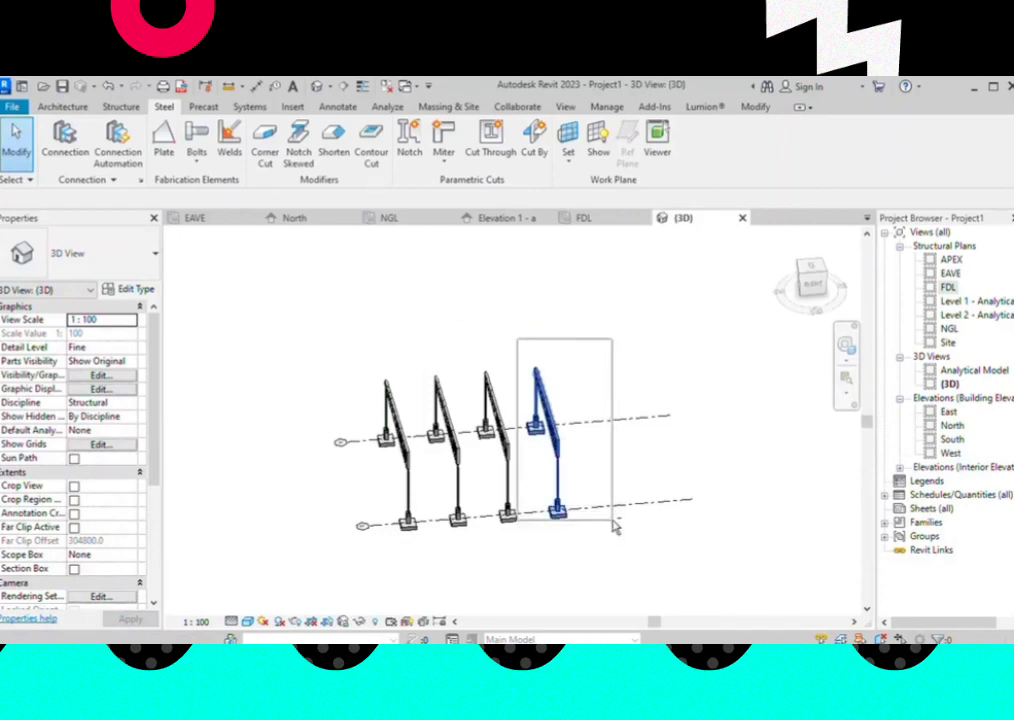
drag(614, 527, 613, 519)
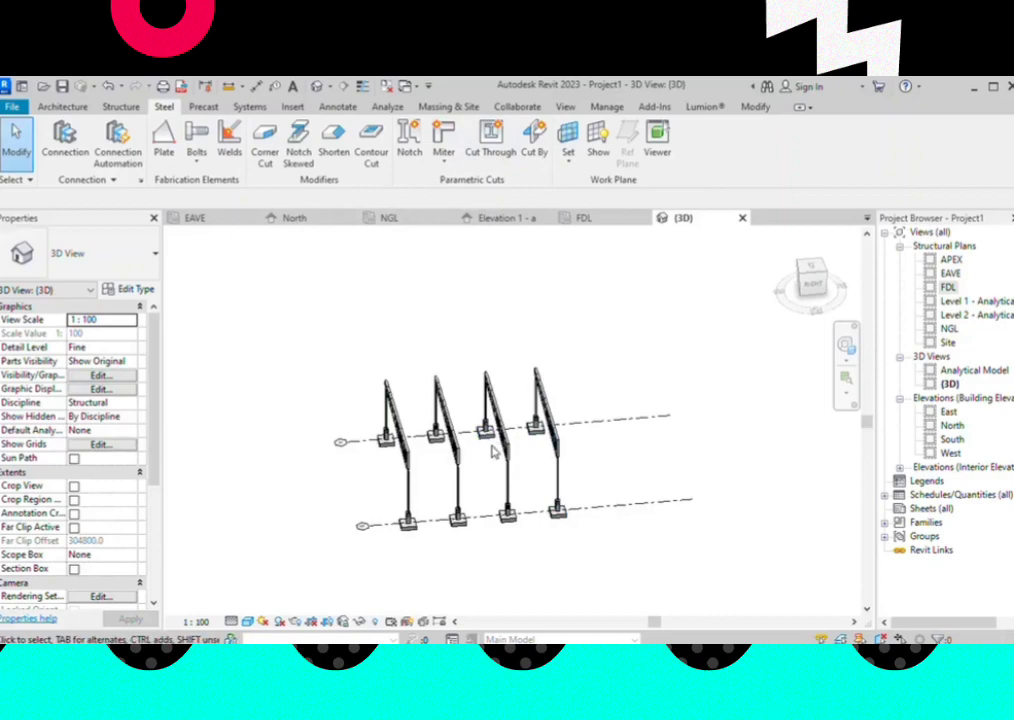
mouse_move(497, 451)
shift+middle_down()
mouse_move(555, 470)
mouse_move(527, 367)
shift+middle_up()
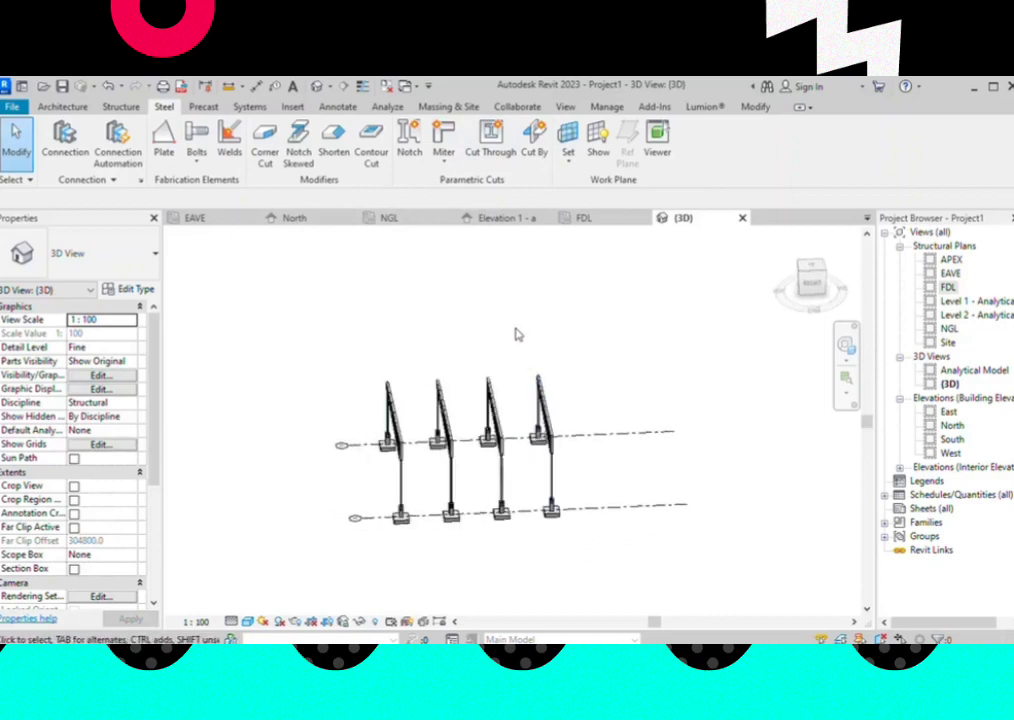
drag(509, 336, 535, 377)
mouse_move(573, 443)
mouse_down()
mouse_move(607, 457)
mouse_move(609, 478)
mouse_up()
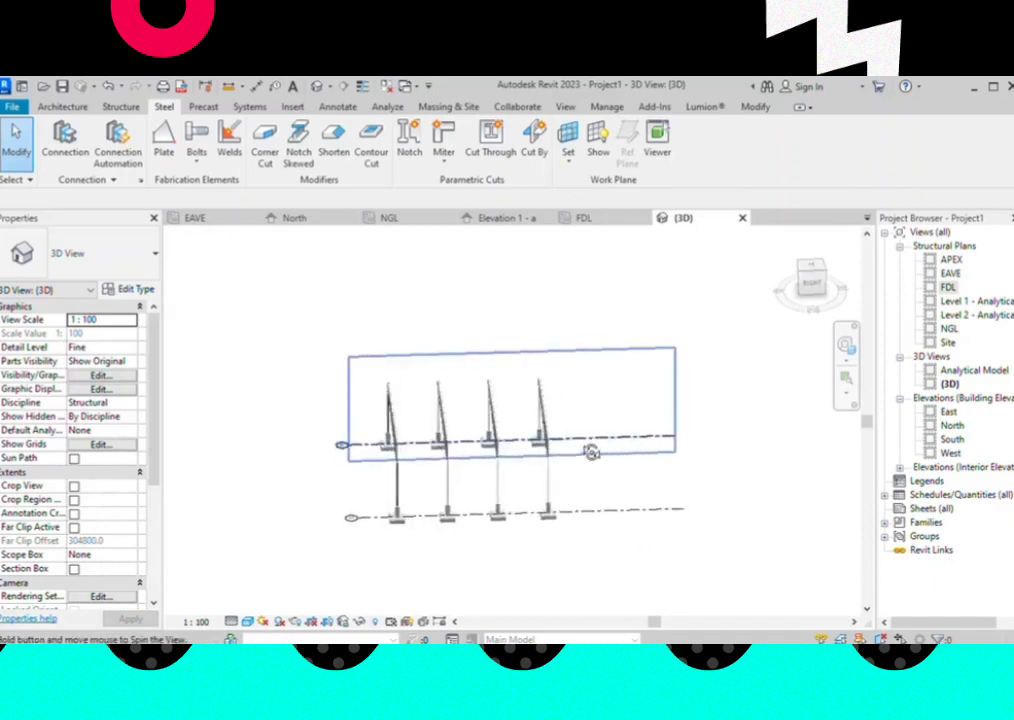
shift+middle_drag(593, 448, 567, 436)
drag(520, 364, 584, 548)
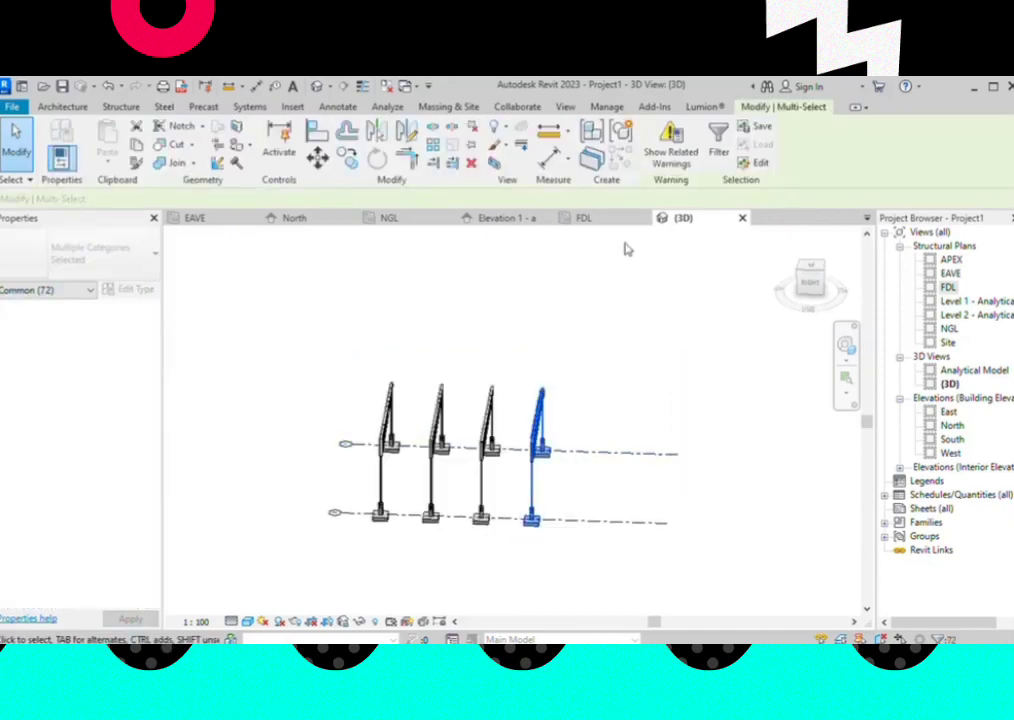
In the NGL plan, copy the selected frame from grid 4 onto grid 5 and separate the joined members
click(409, 219)
scroll(441, 500, down, 2)
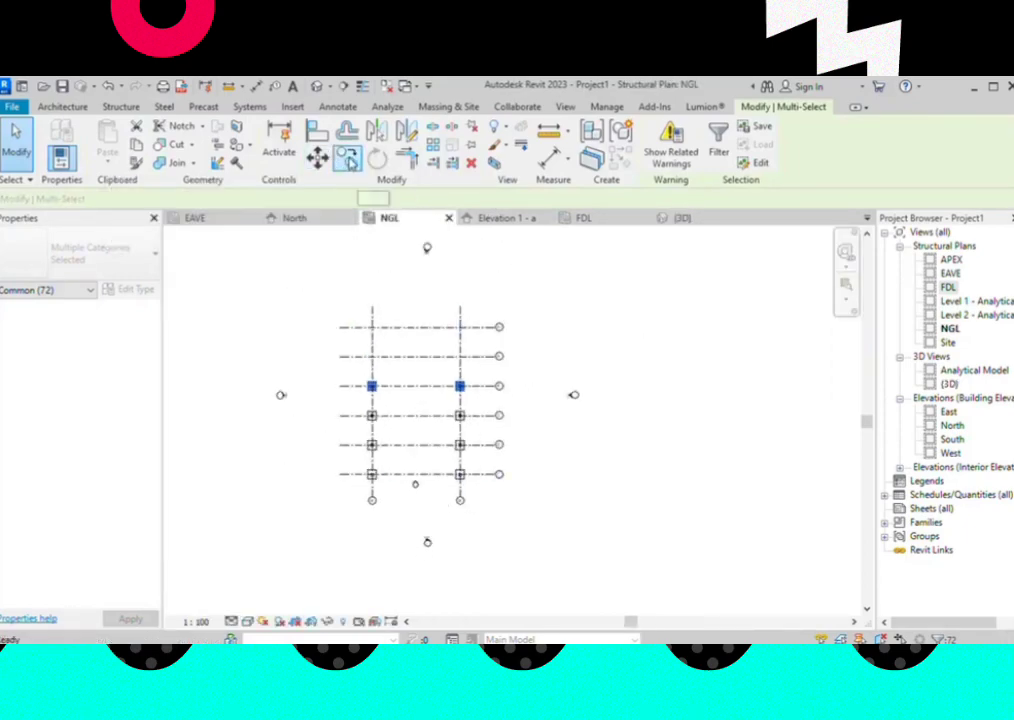
click(347, 157)
scroll(490, 380, up, 1)
scroll(490, 385, up, 1)
scroll(487, 405, up, 1)
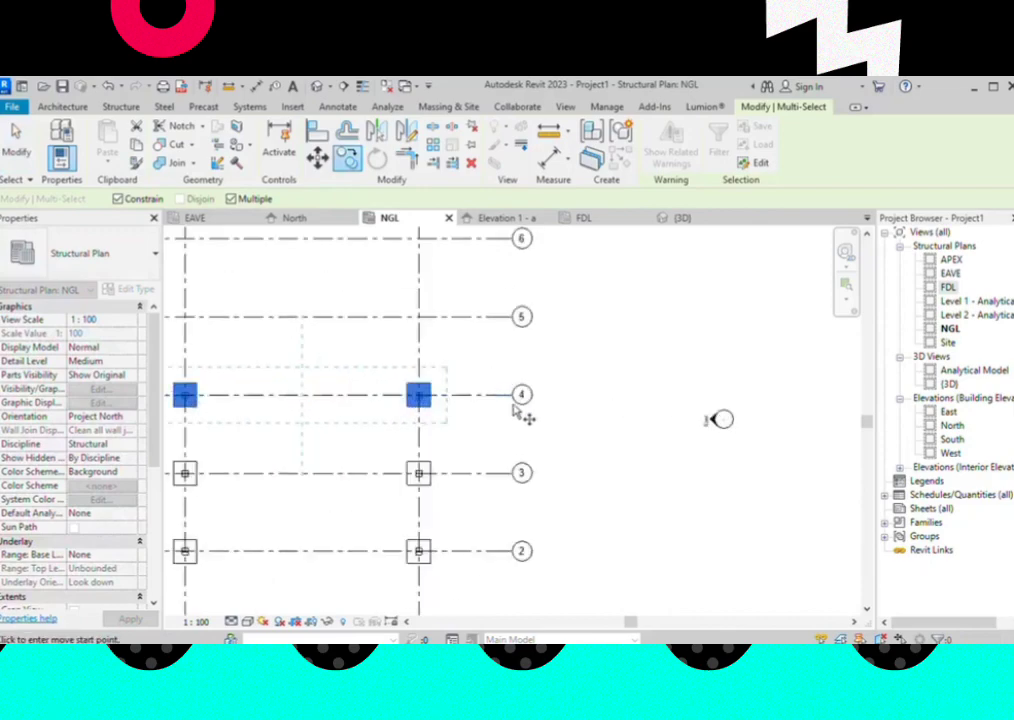
click(512, 396)
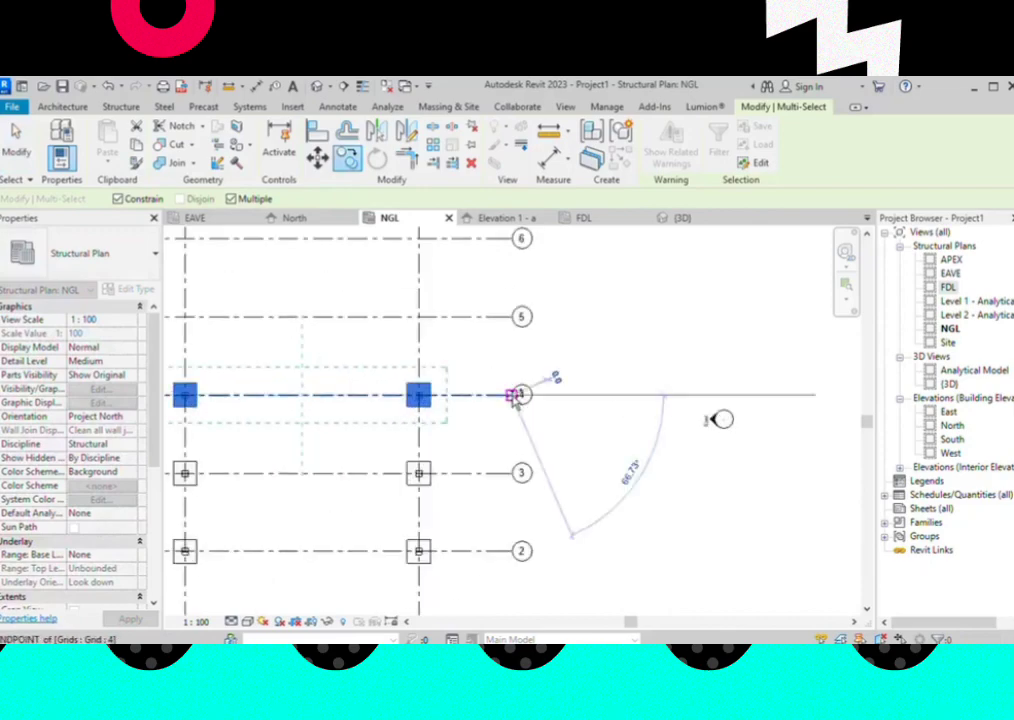
click(508, 317)
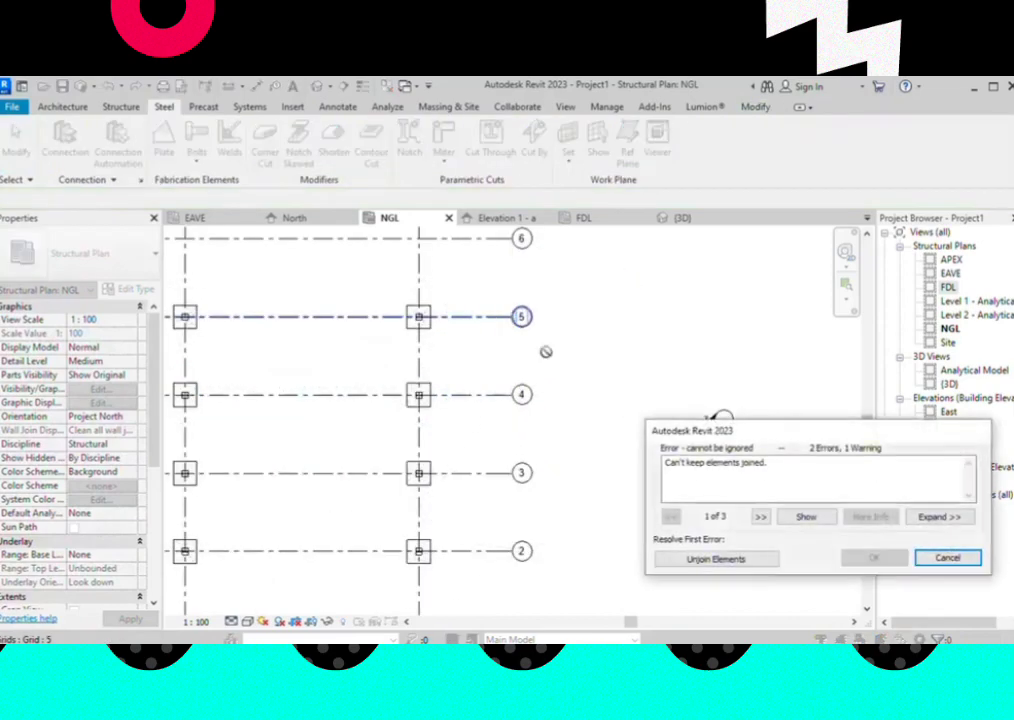
click(749, 566)
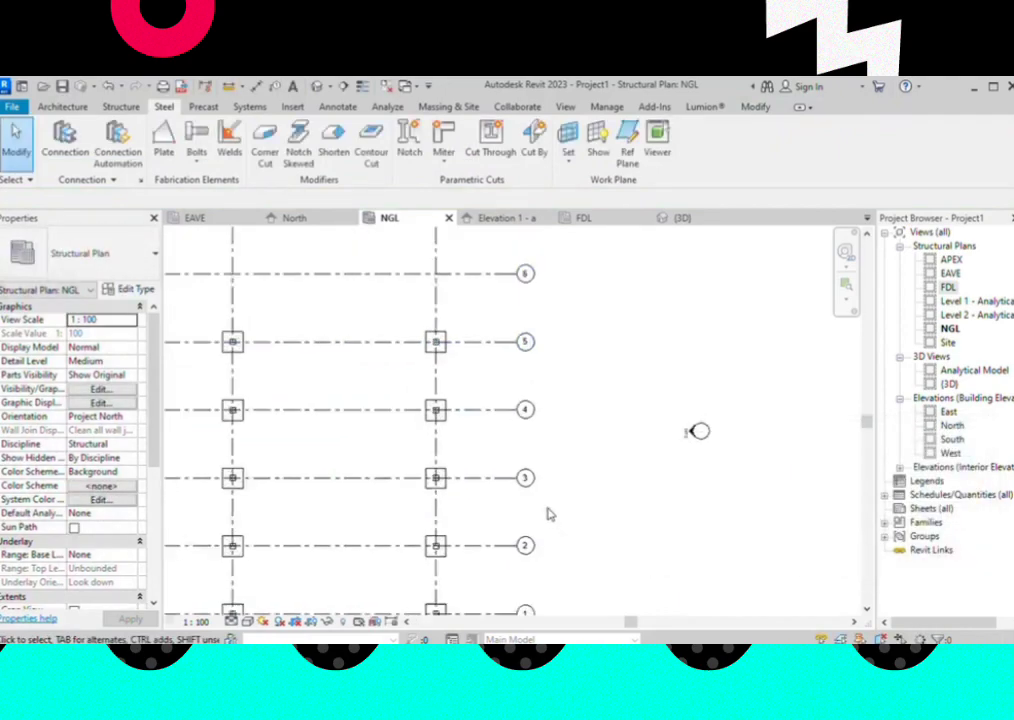
scroll(523, 518, down, 2)
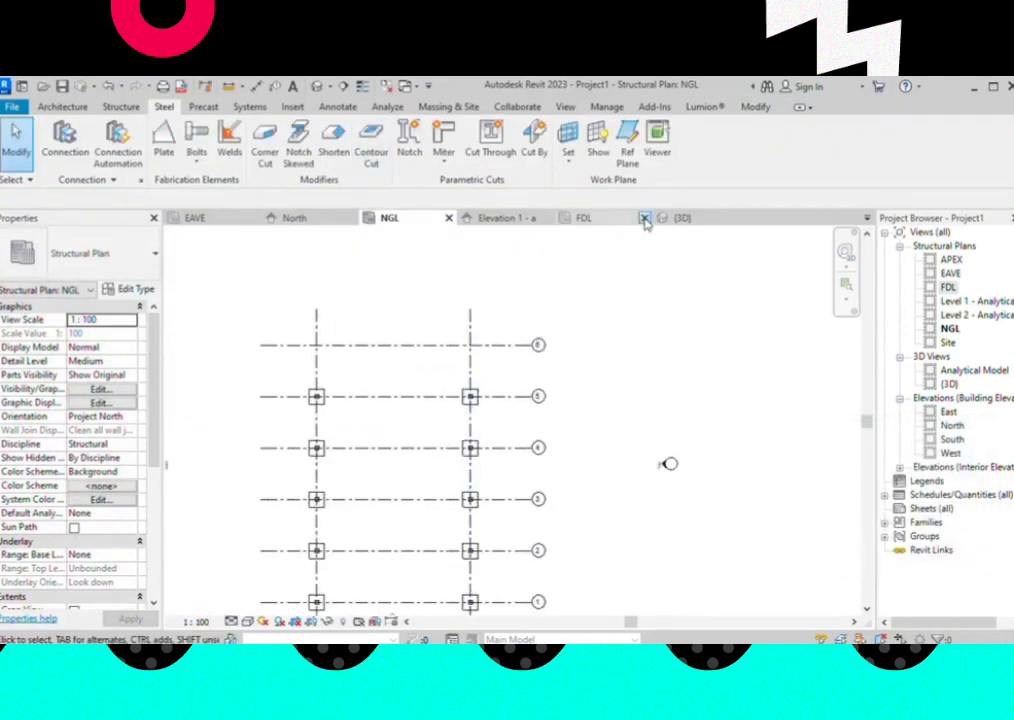
Select the grid 5 frame in 3D, copy it onto grid 6 and separate the joined members
click(697, 218)
mouse_move(535, 324)
shift+middle_down()
mouse_move(578, 403)
mouse_move(563, 375)
shift+middle_up()
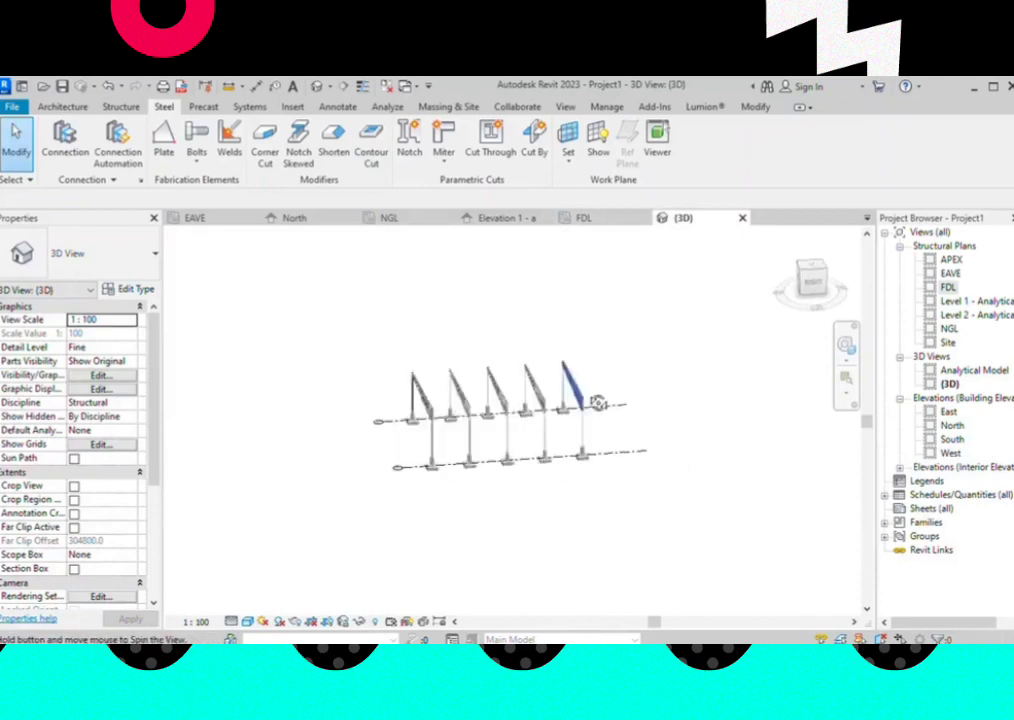
drag(554, 342, 612, 505)
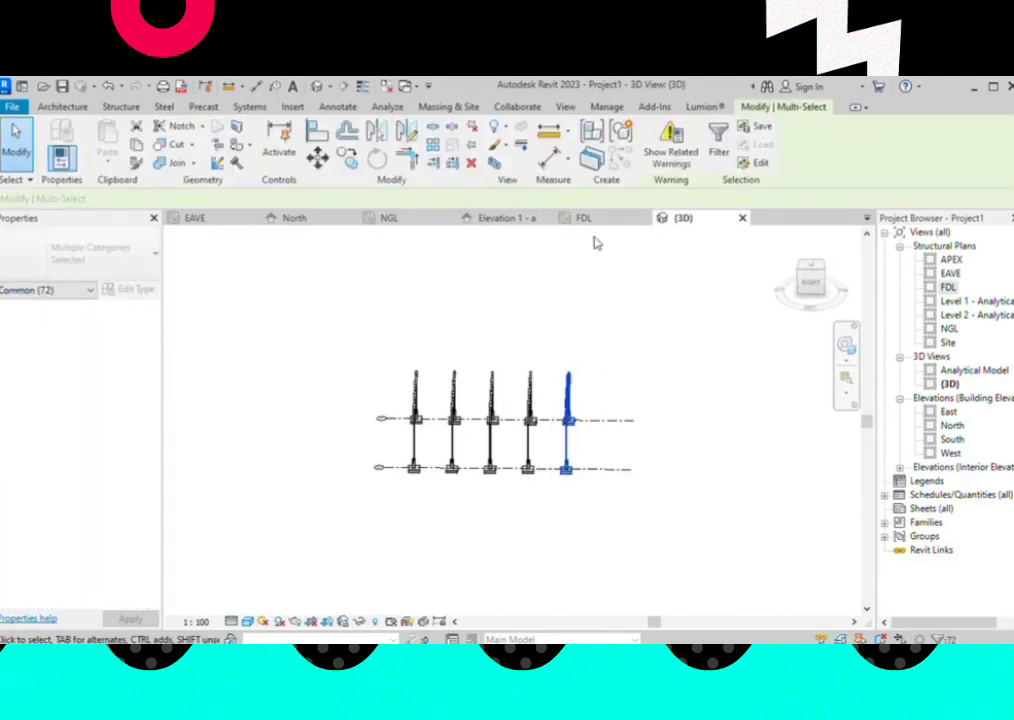
click(423, 220)
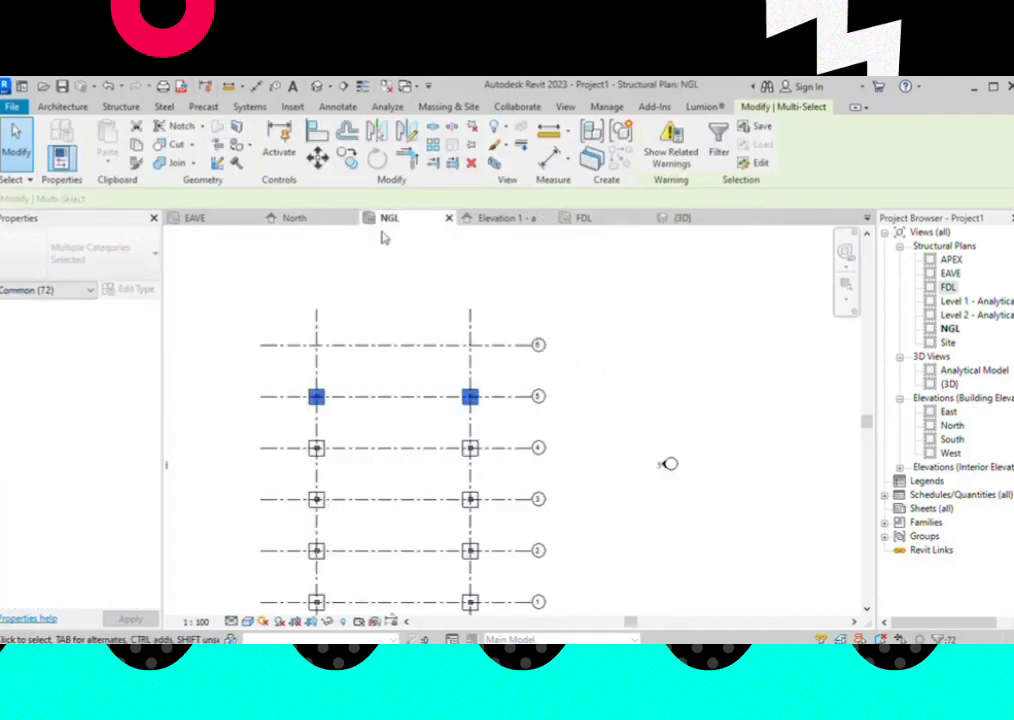
click(347, 158)
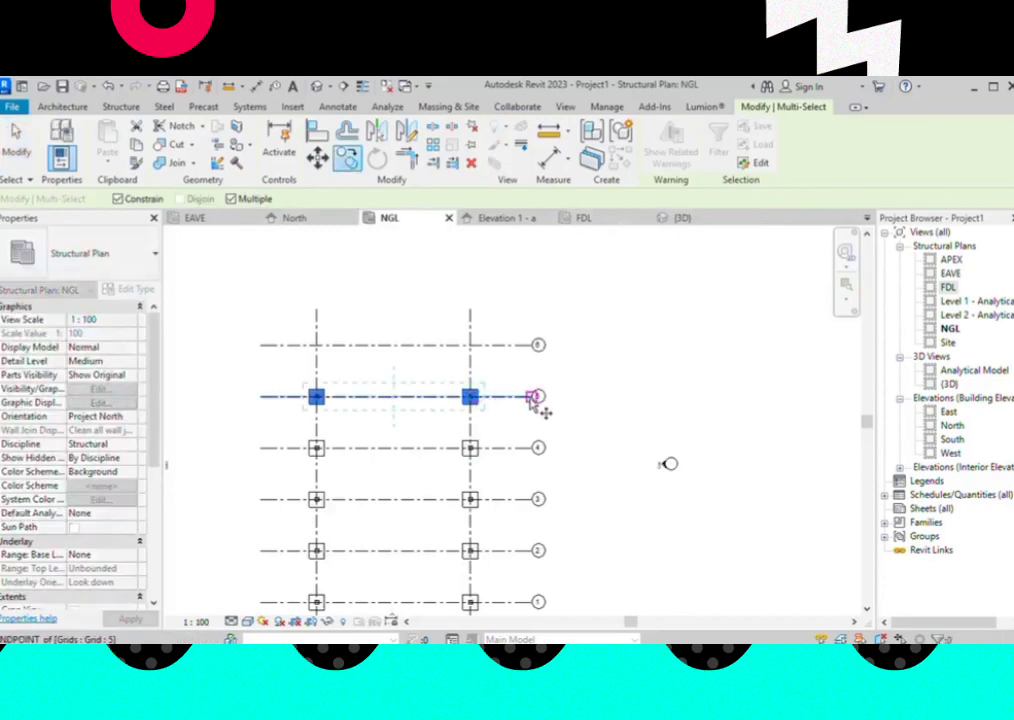
click(533, 398)
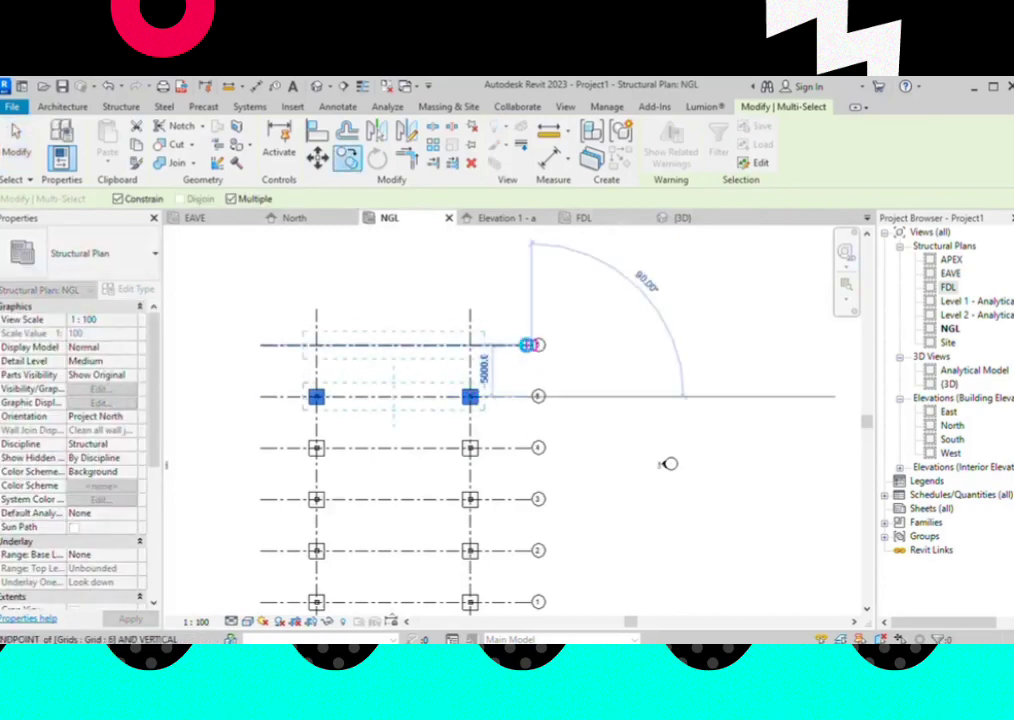
click(527, 346)
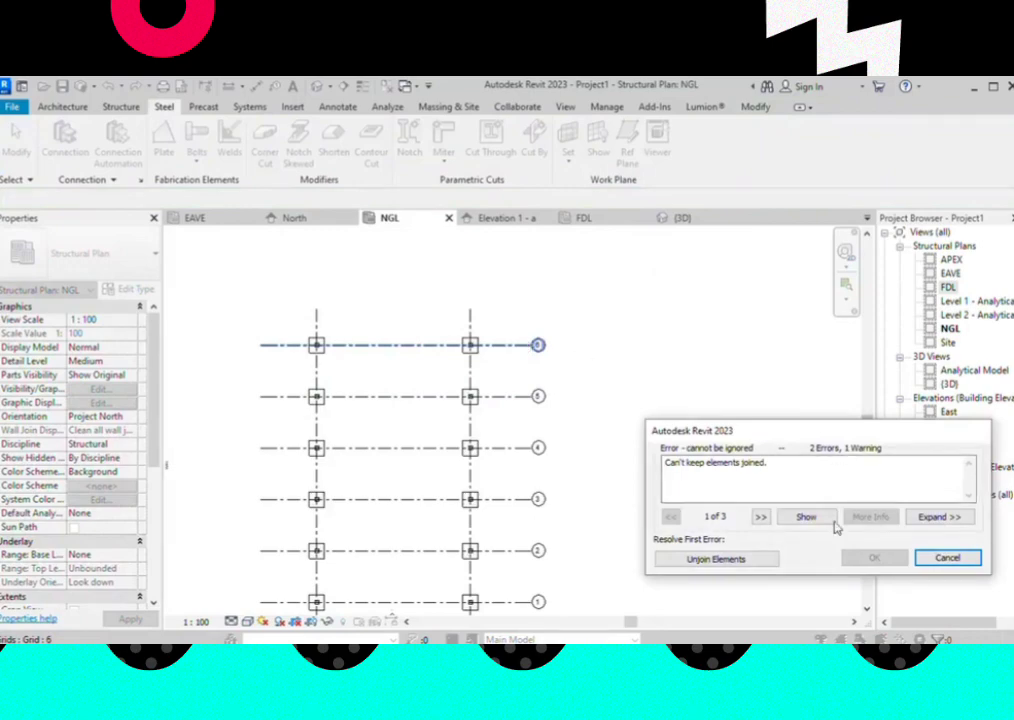
click(750, 566)
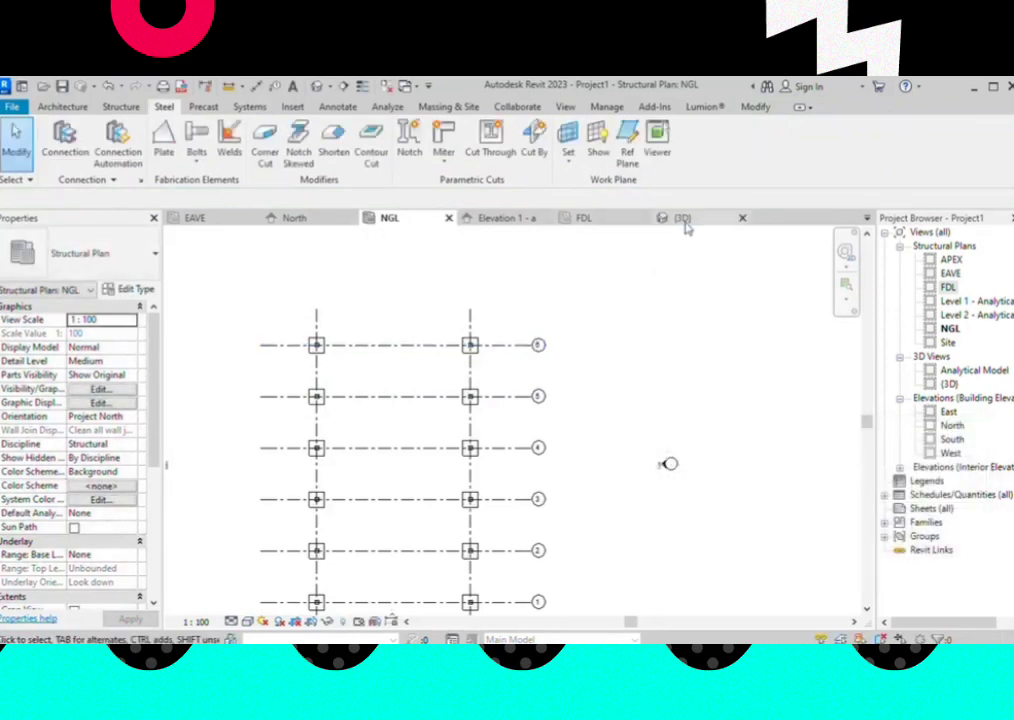
click(680, 217)
shift+middle_drag(495, 468, 605, 478)
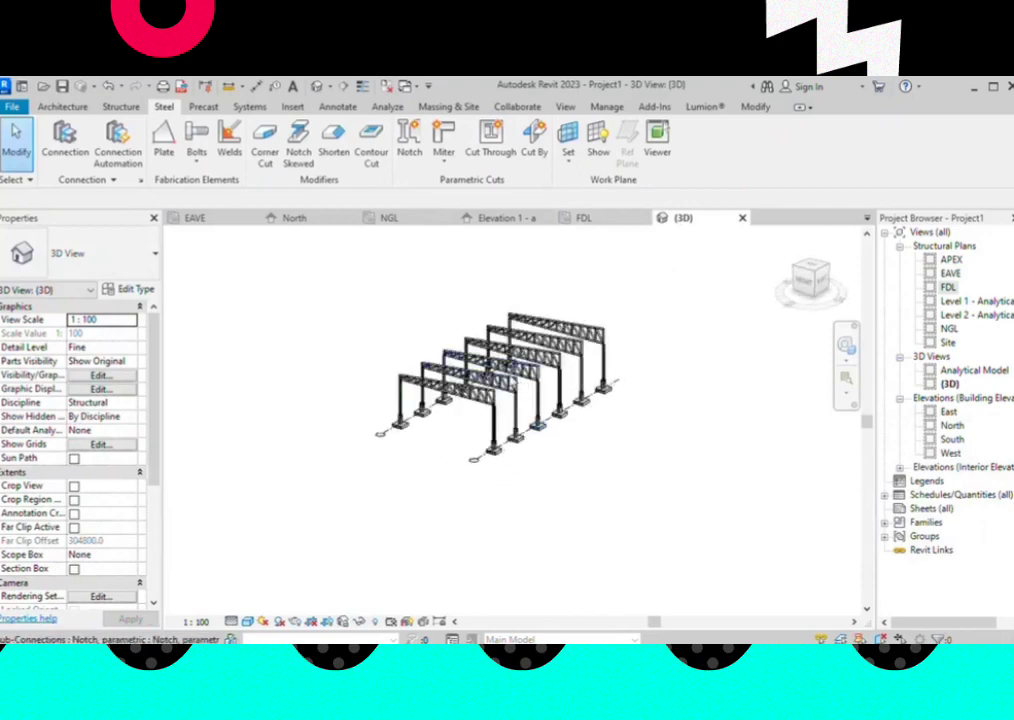
scroll(493, 434, up, 3)
mouse_move(493, 434)
shift+middle_down()
mouse_move(580, 426)
mouse_move(462, 378)
mouse_move(558, 442)
shift+middle_up()
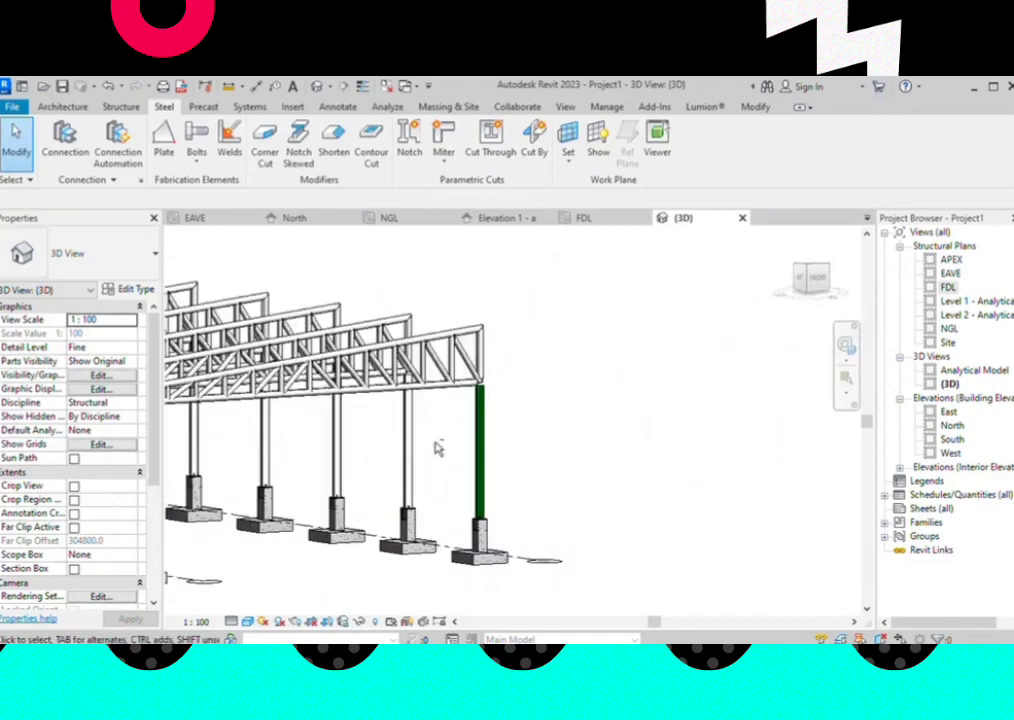
shift+middle_drag(487, 430, 365, 428)
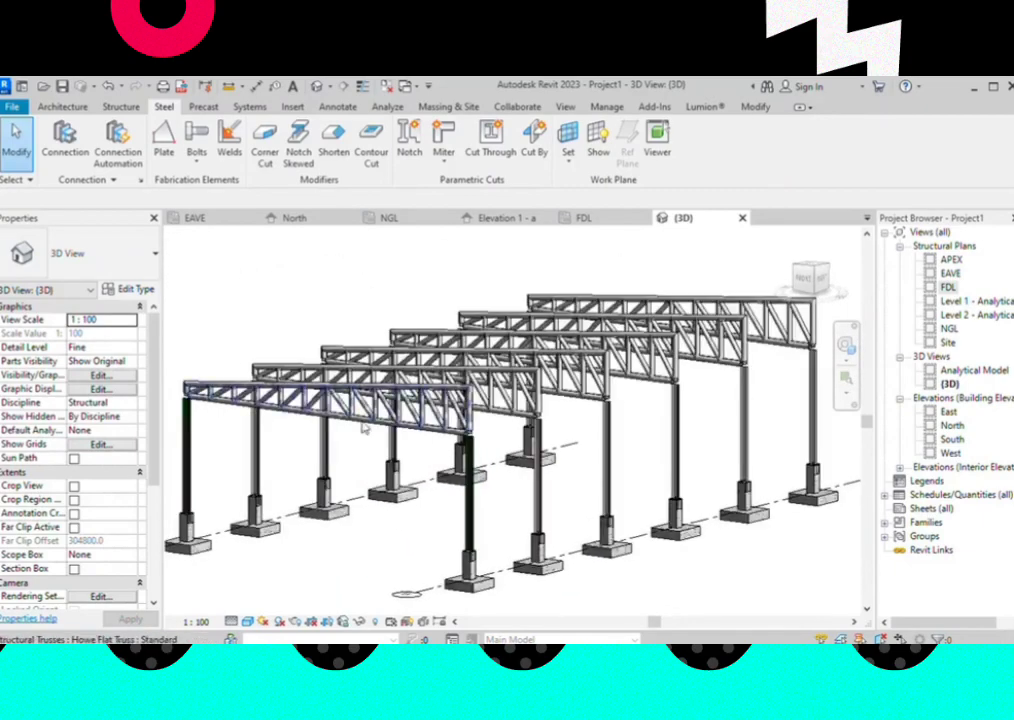
scroll(365, 428, up, 2)
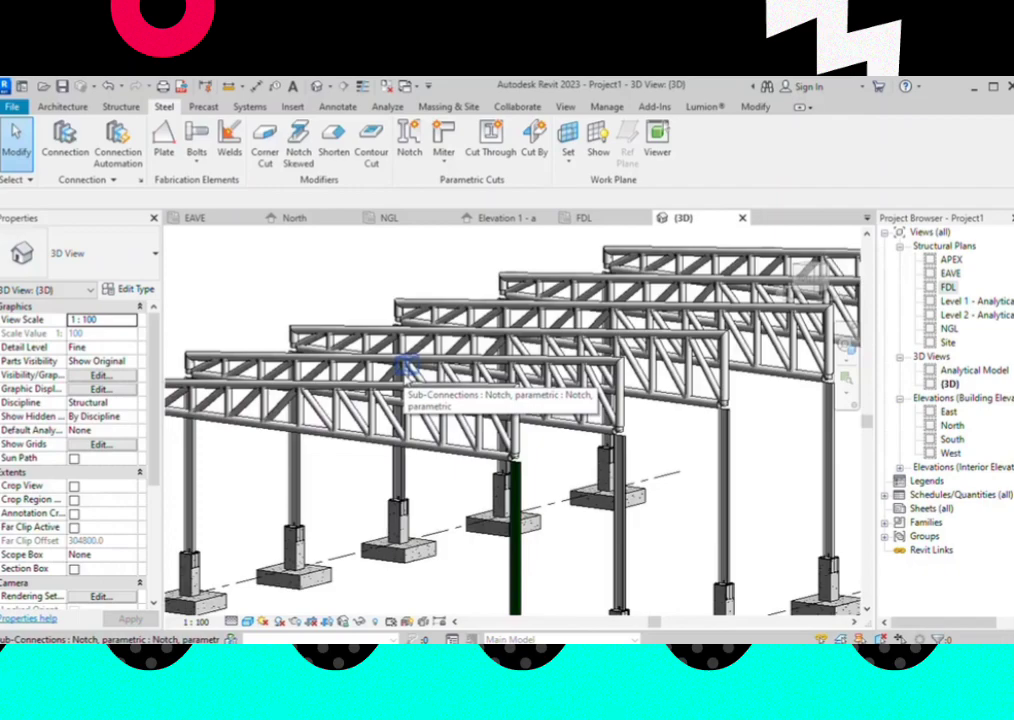
scroll(405, 366, down, 3)
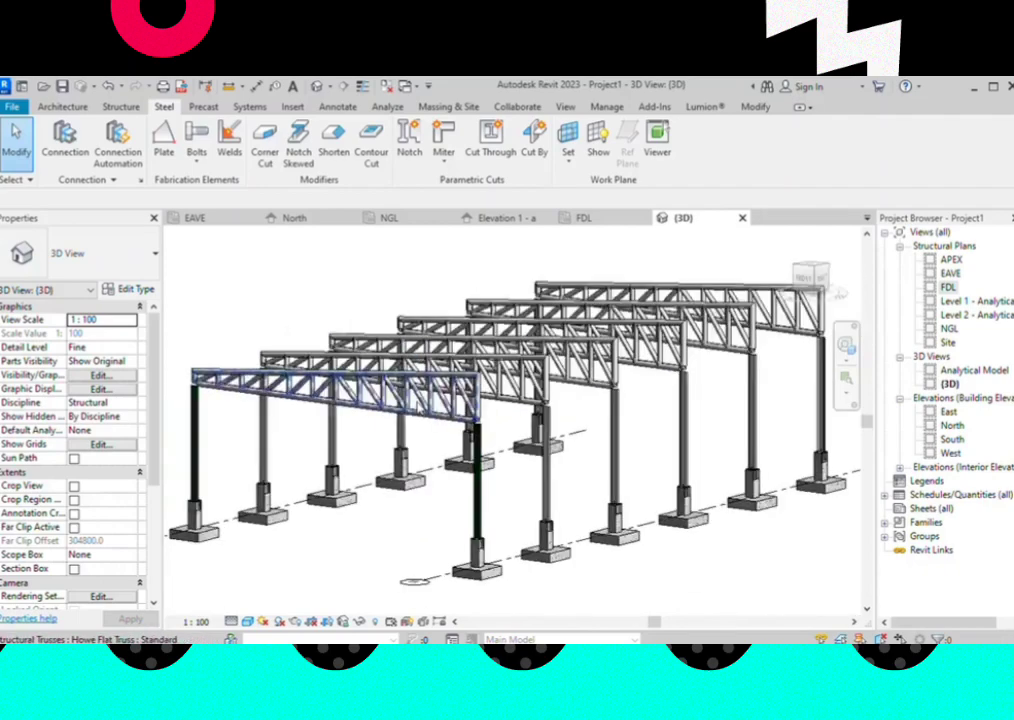
mouse_move(405, 366)
shift+middle_down()
mouse_move(493, 571)
mouse_move(338, 603)
shift+middle_up()
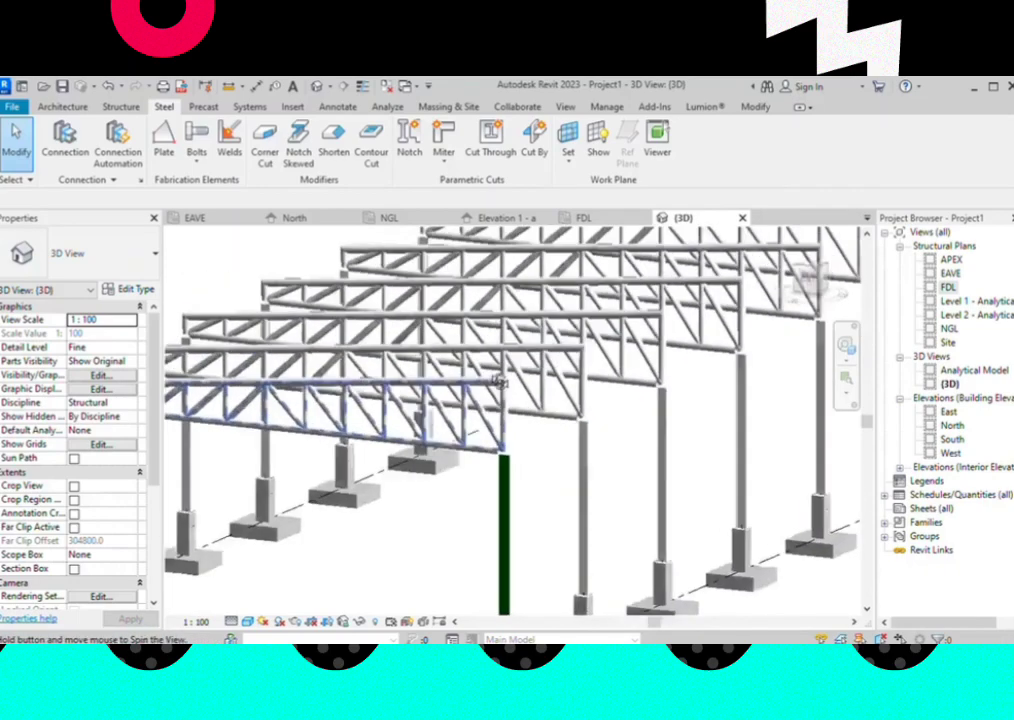
shift+middle_drag(494, 432, 393, 418)
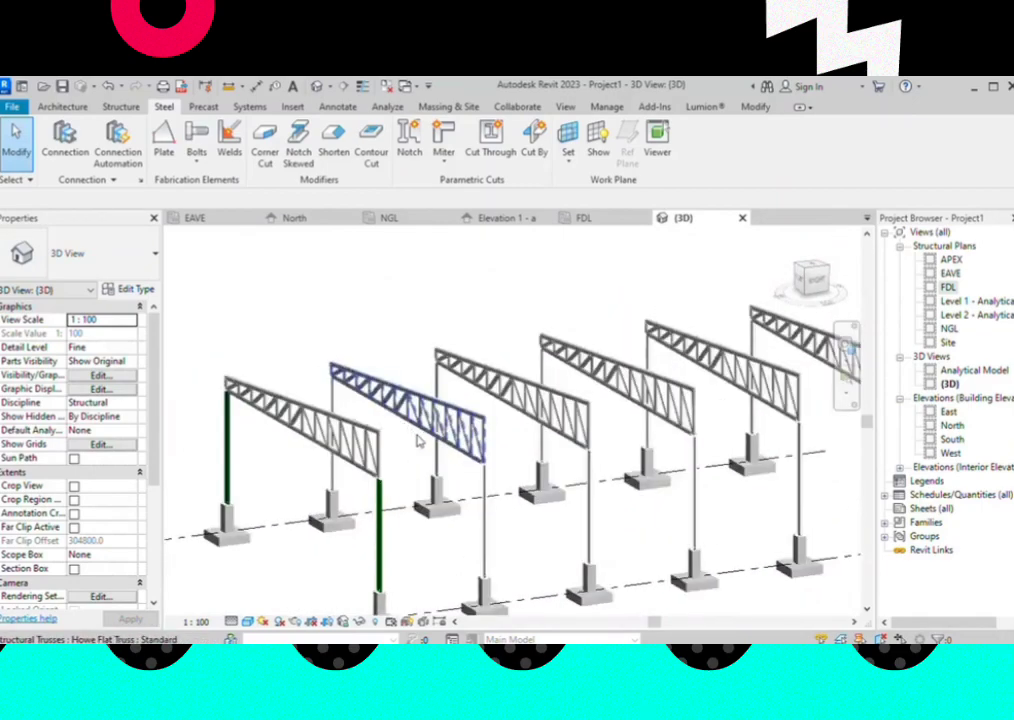
mouse_move(350, 430)
shift+middle_down()
mouse_move(407, 441)
mouse_move(385, 466)
mouse_move(388, 494)
mouse_move(440, 458)
mouse_move(474, 398)
shift+middle_up()
scroll(450, 450, up, 2)
scroll(455, 447, up, 2)
scroll(455, 447, down, 3)
scroll(455, 447, down, 2)
scroll(474, 398, up, 5)
scroll(475, 397, up, 2)
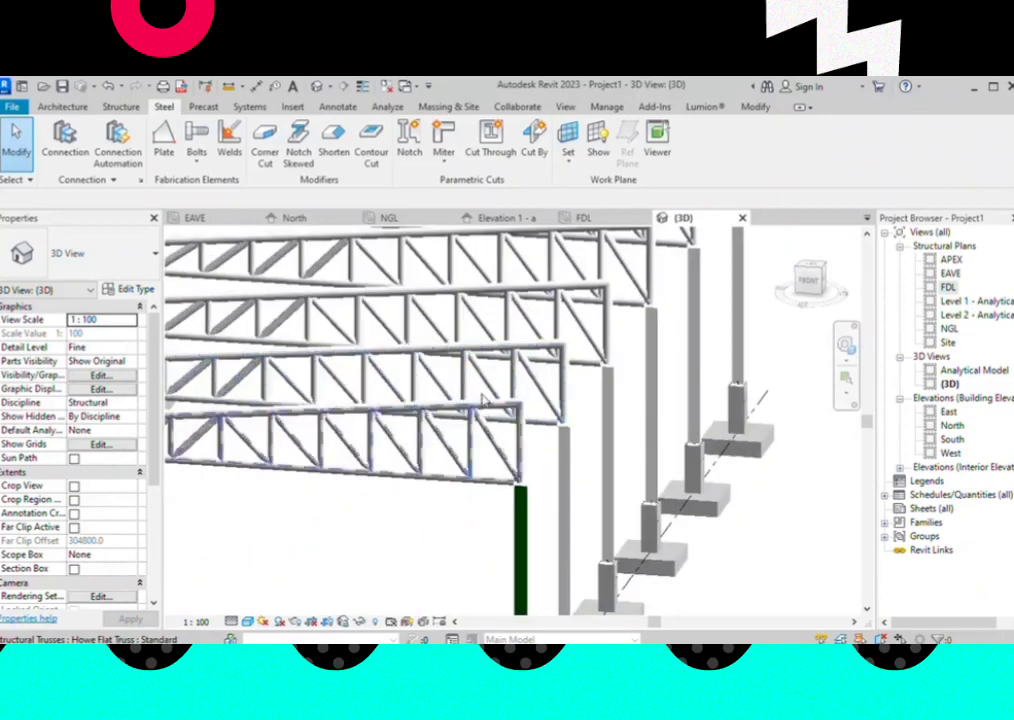
mouse_move(520, 468)
shift+middle_down()
mouse_move(486, 495)
mouse_move(519, 478)
mouse_move(590, 493)
shift+middle_up()
scroll(500, 471, down, 2)
scroll(515, 474, down, 3)
scroll(540, 482, down, 3)
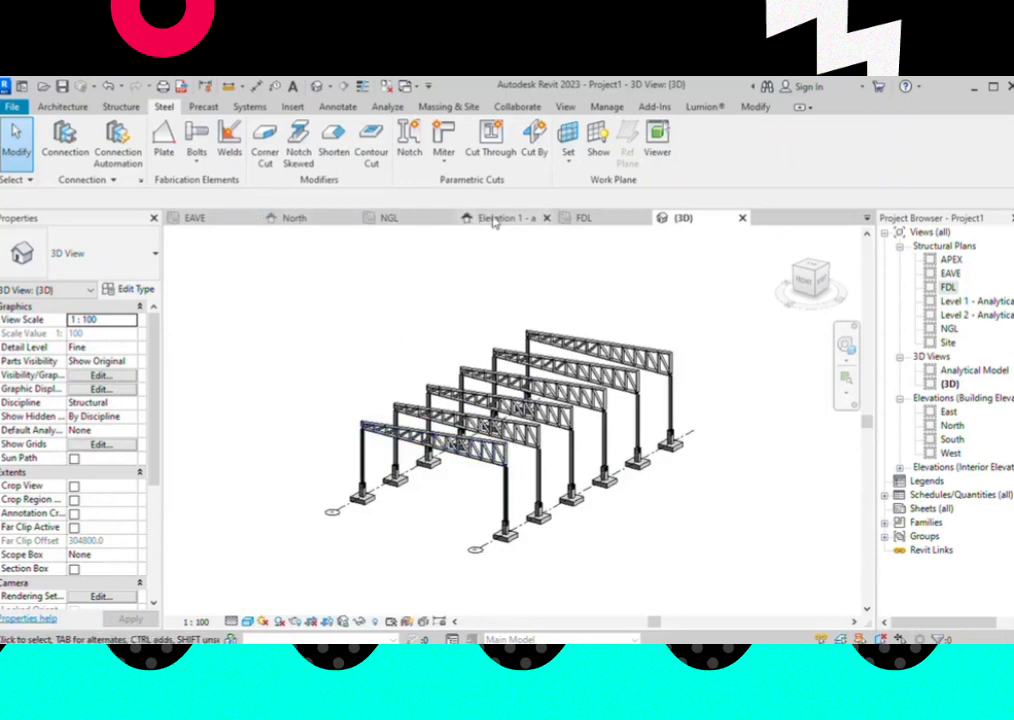
mouse_move(505, 218)
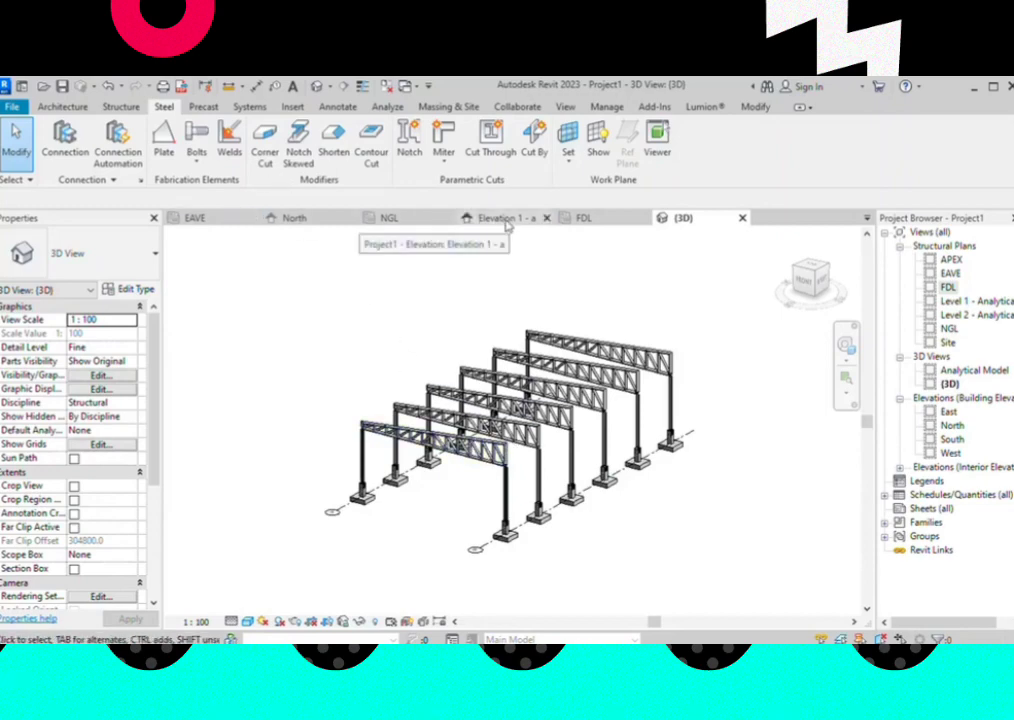
Open Elevation 1 - a, start a reference plane and save the project at the reminder
click(507, 225)
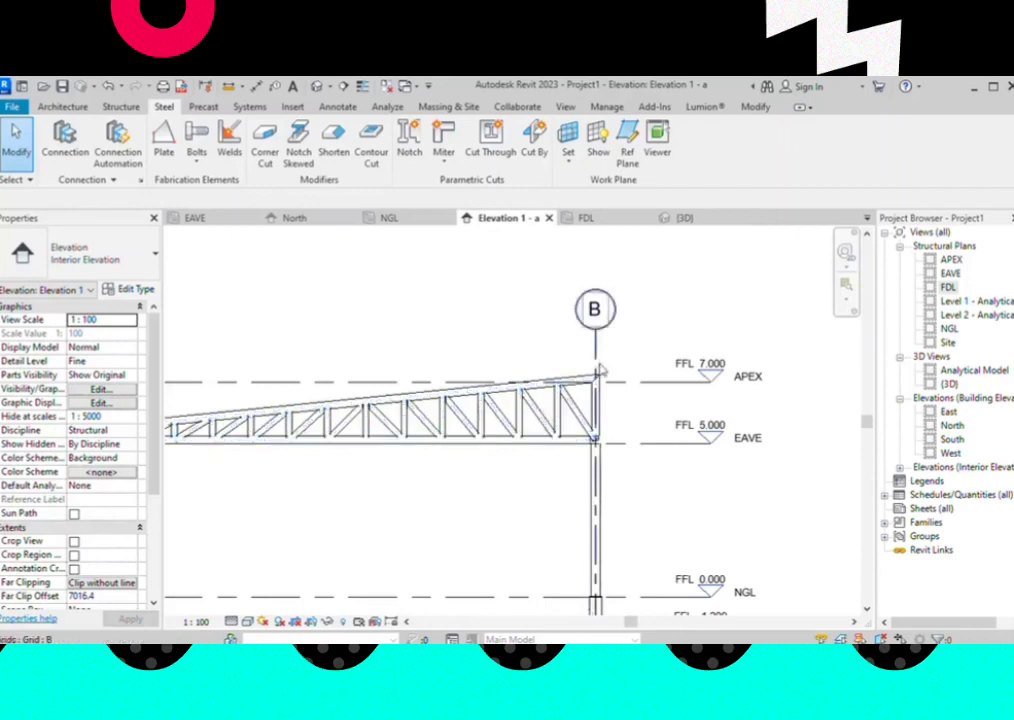
scroll(535, 395, down, 1)
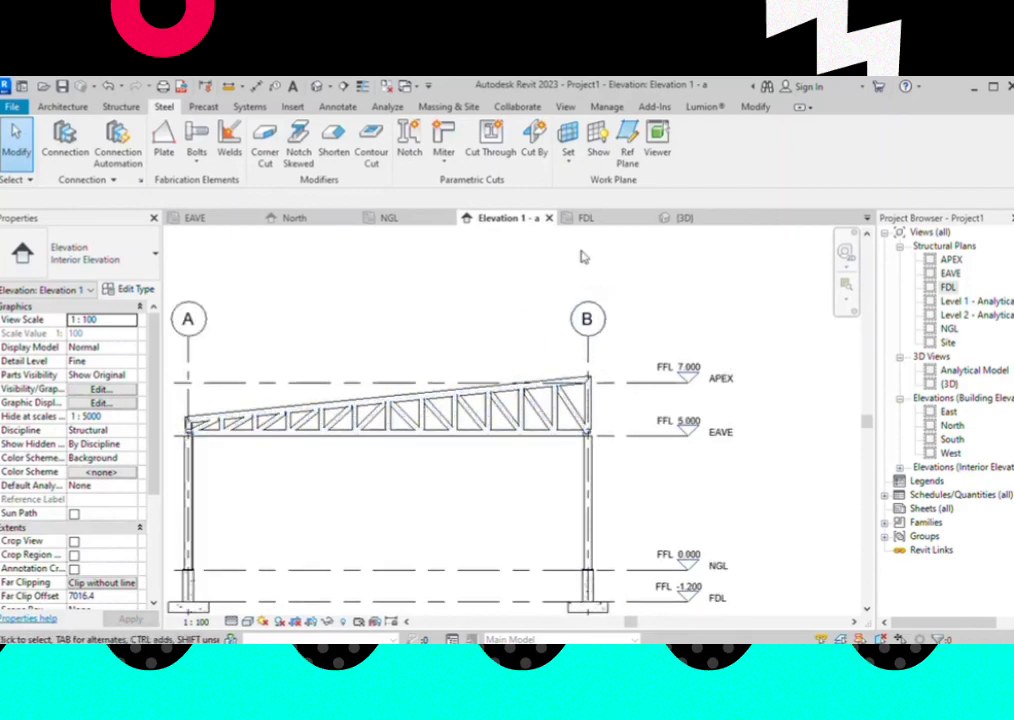
click(627, 150)
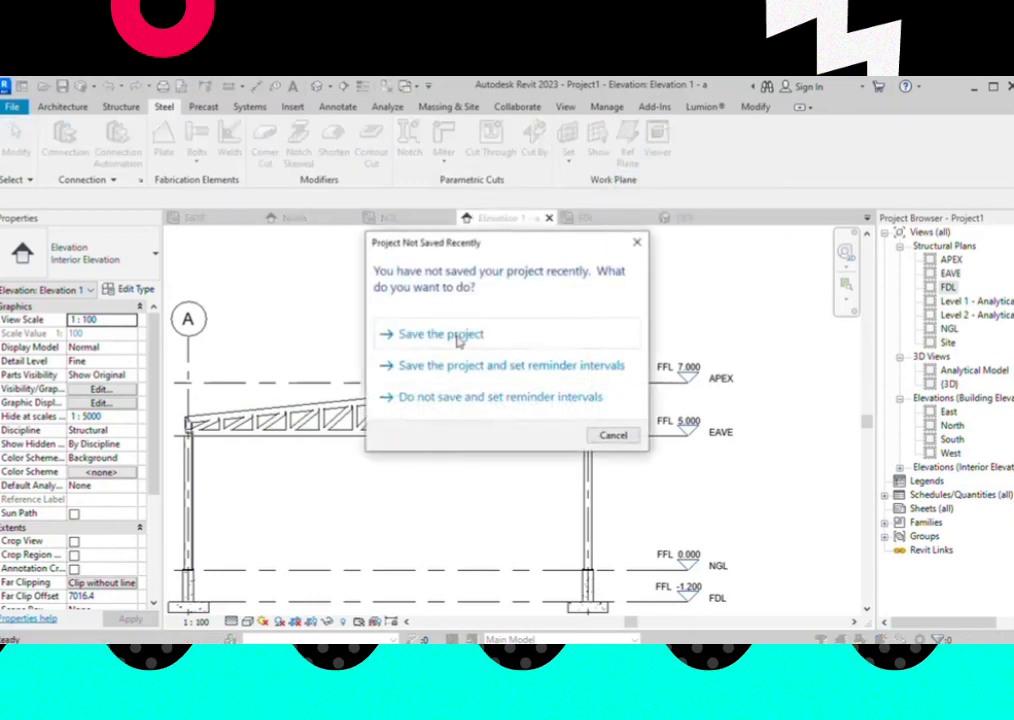
click(611, 436)
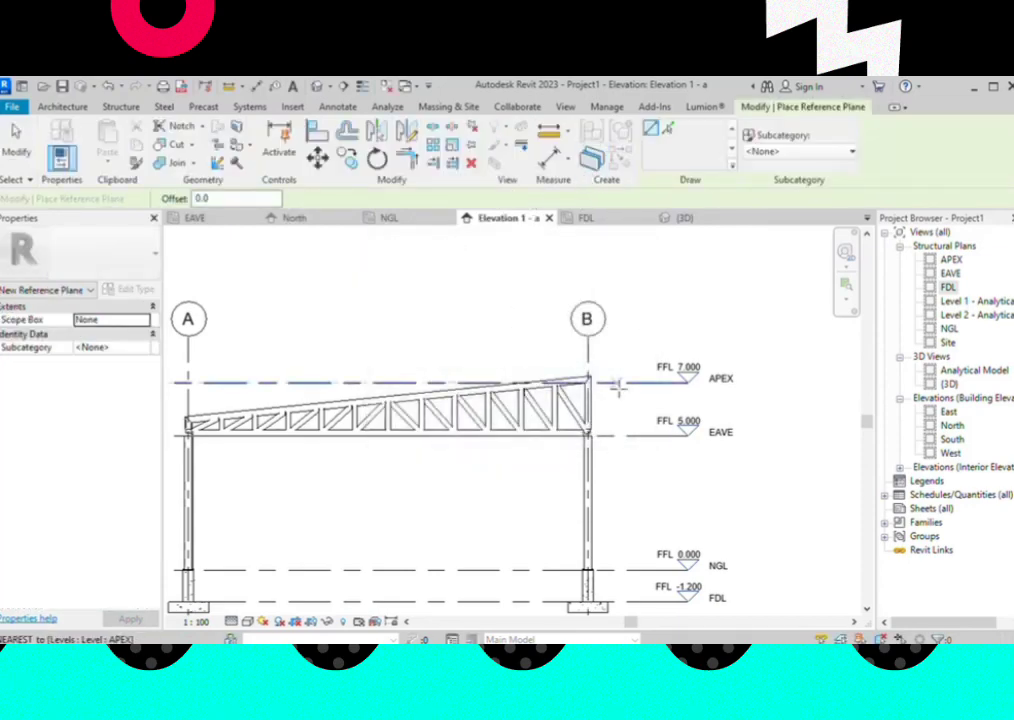
scroll(605, 383, up, 3)
scroll(565, 376, up, 2)
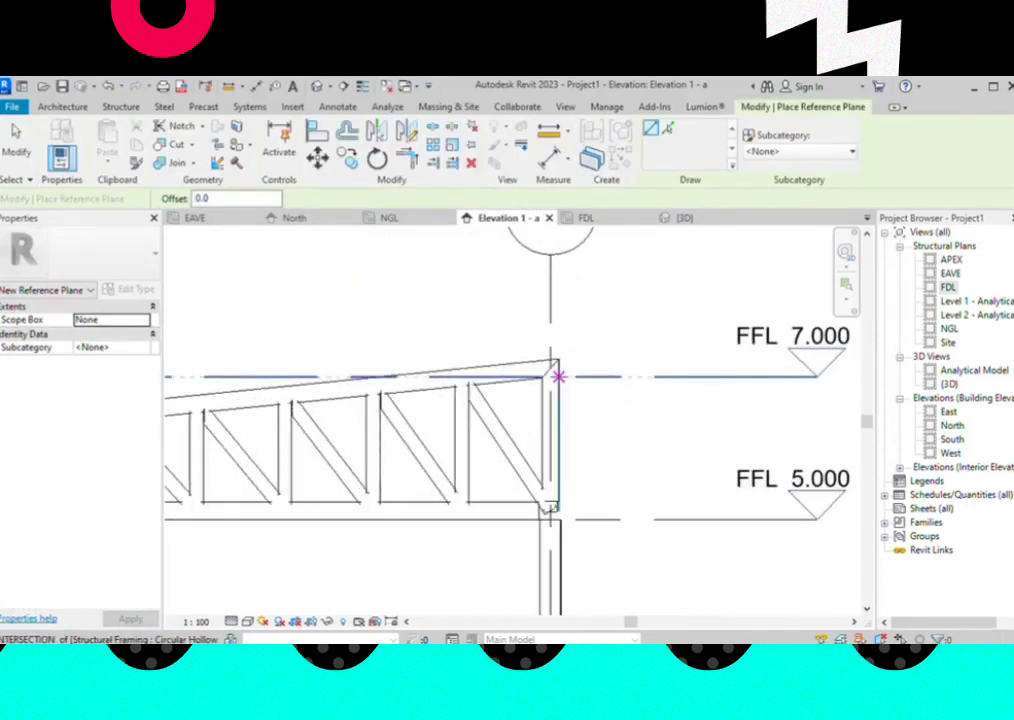
Create a reference plane along the truss top chord with Pick Lines and name it mp
click(668, 133)
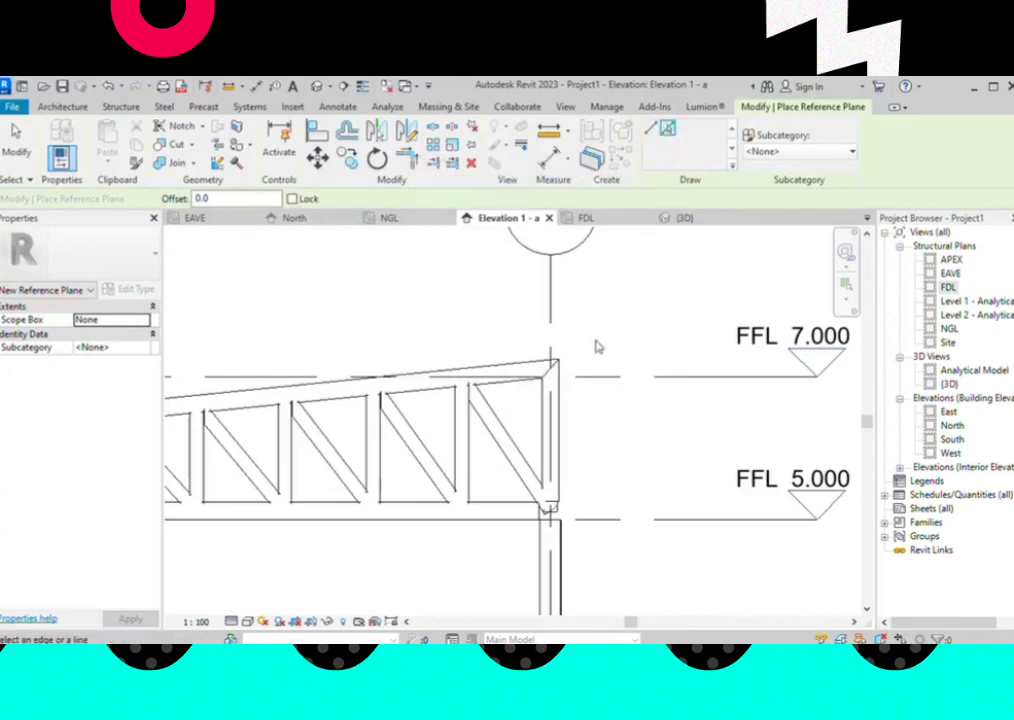
click(547, 365)
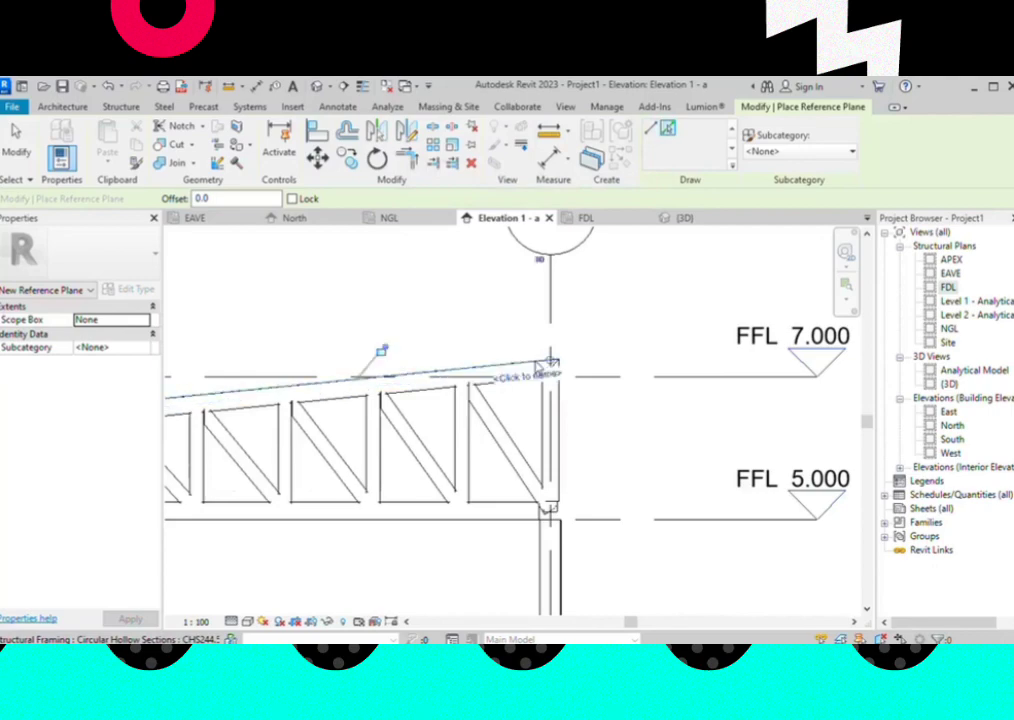
click(540, 380)
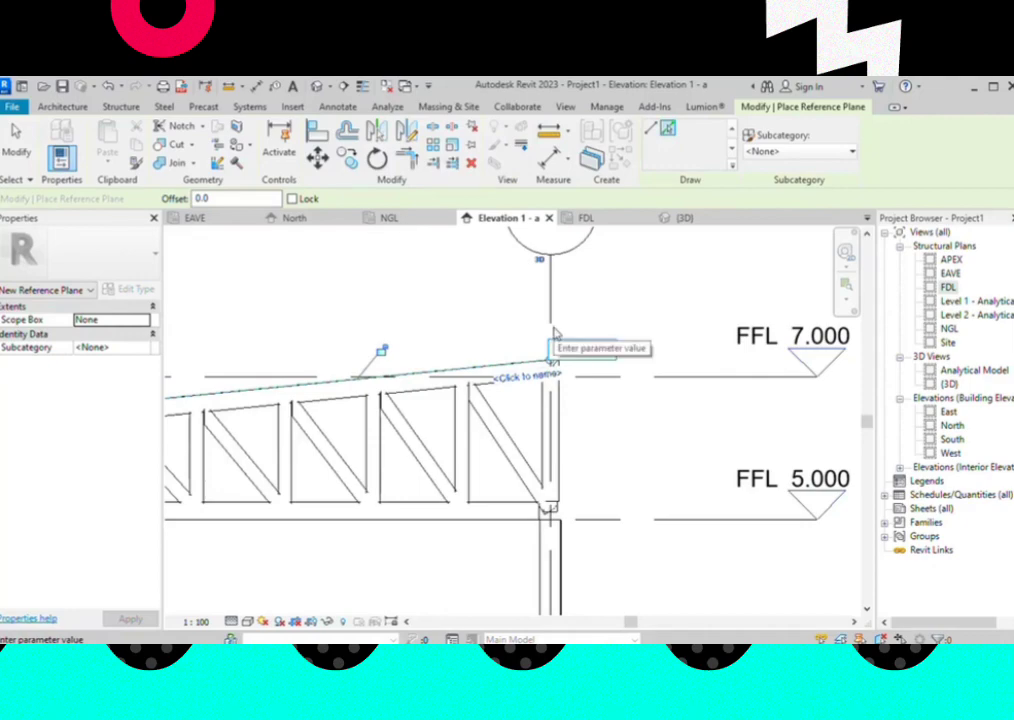
text(mp)
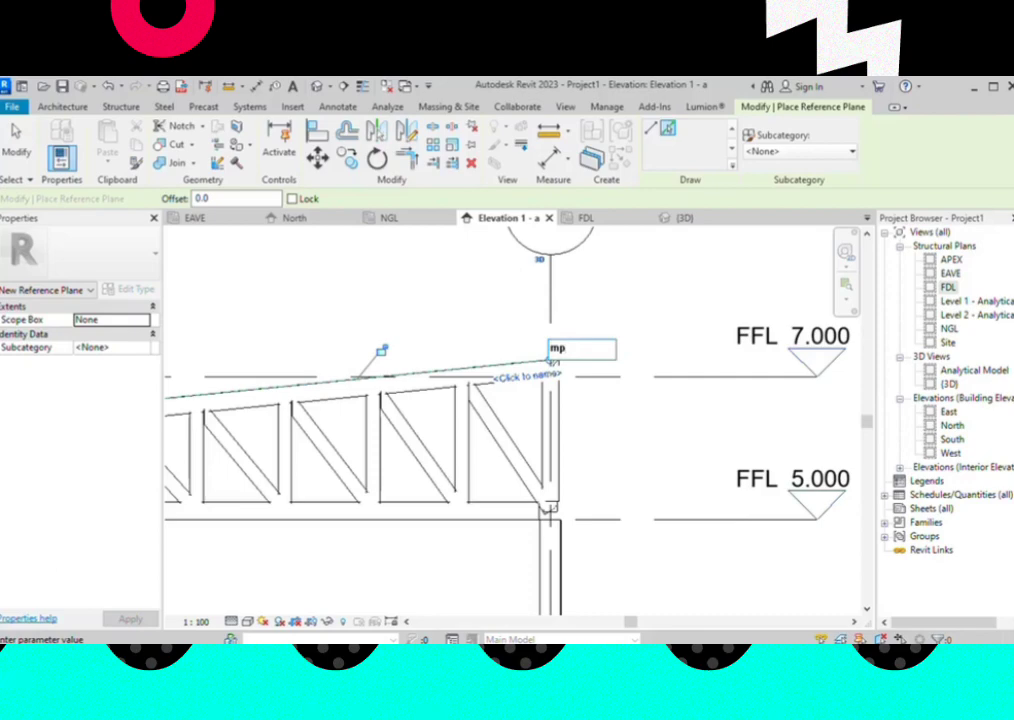
key(Return)
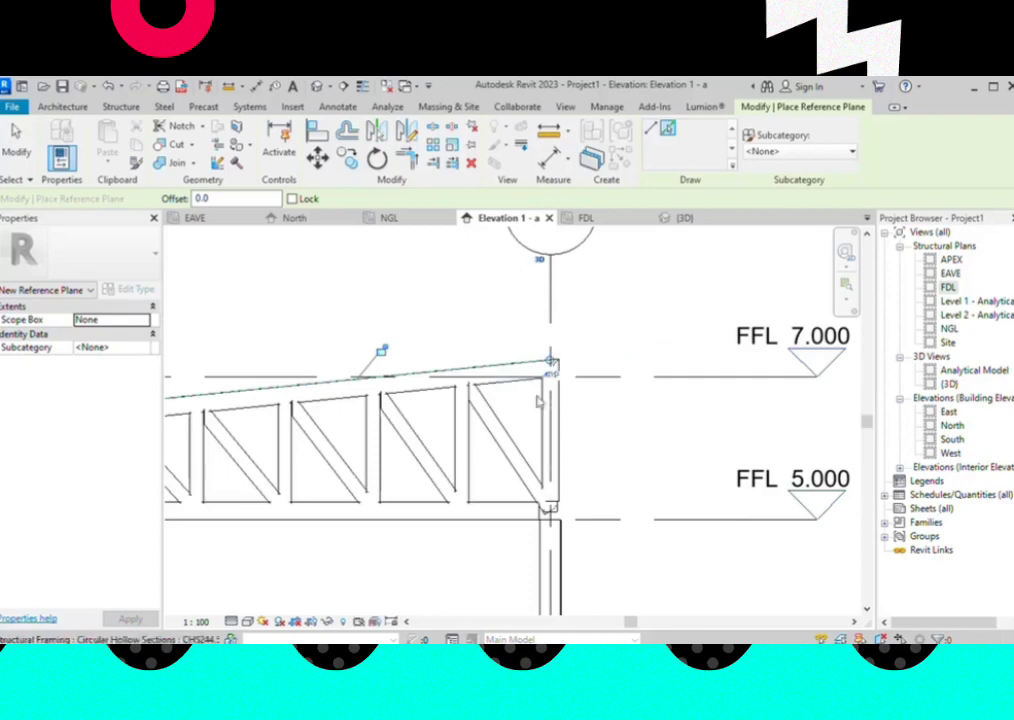
Extend the mp plane's left end past column A
scroll(641, 367, up, 2)
scroll(693, 366, down, 4)
scroll(693, 366, down, 2)
scroll(395, 368, up, 1)
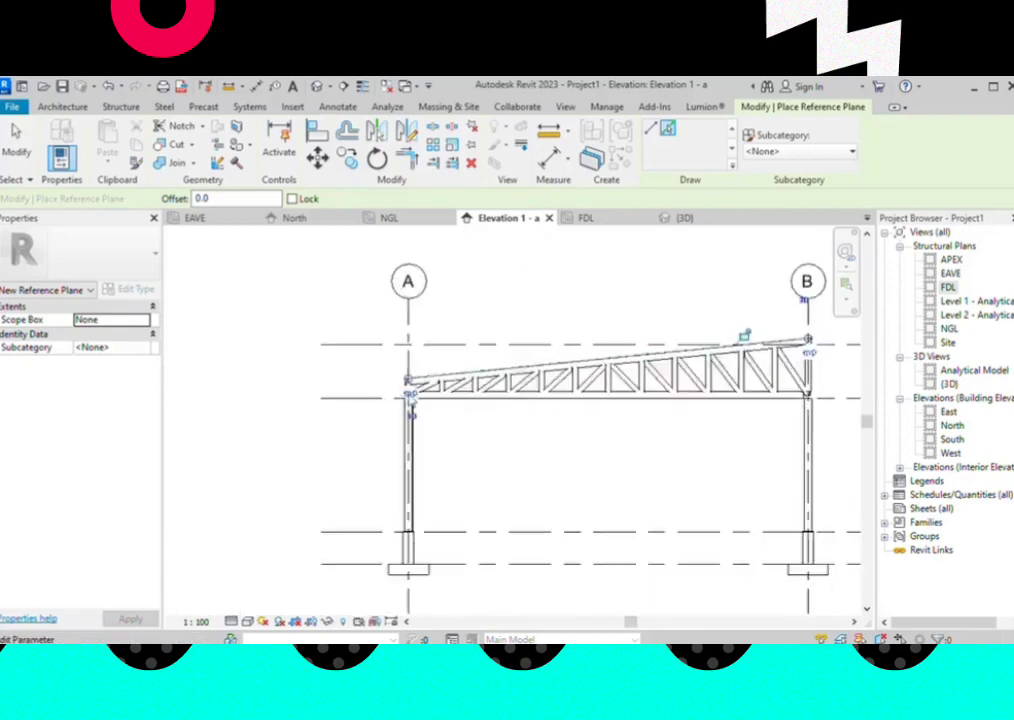
scroll(398, 368, up, 2)
scroll(401, 368, up, 2)
scroll(390, 367, up, 1)
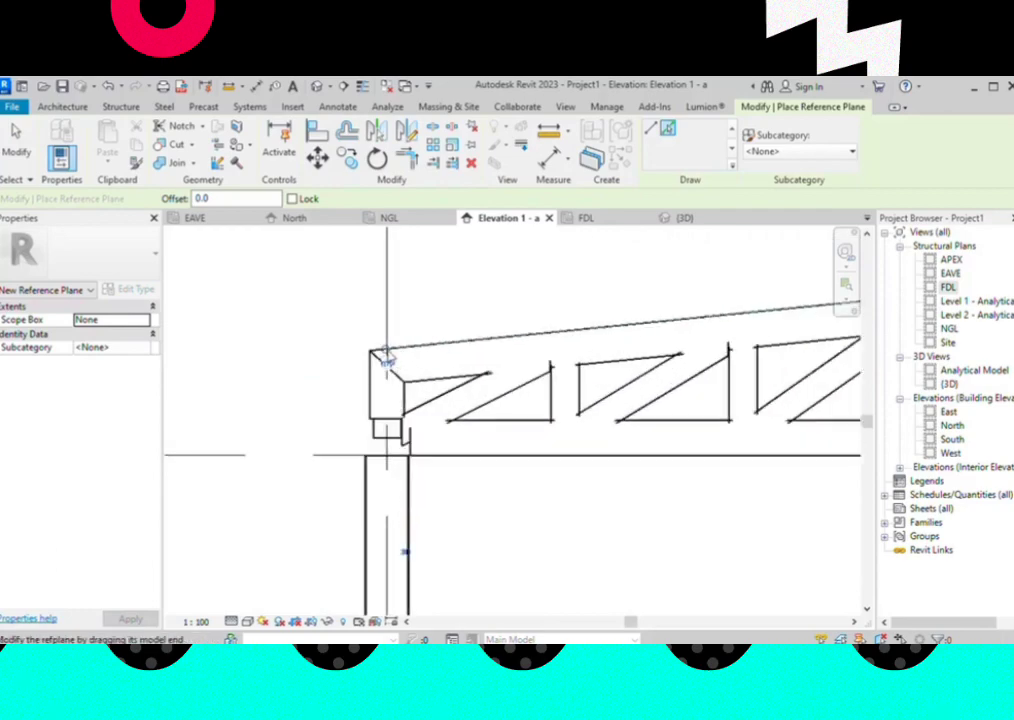
drag(387, 352, 326, 354)
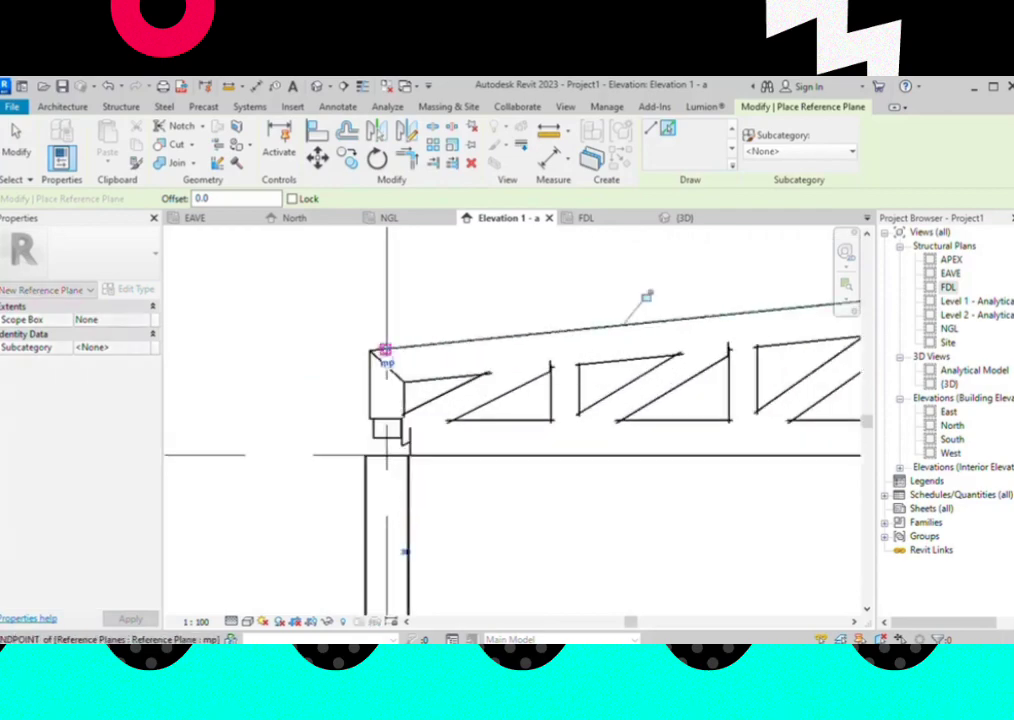
click(322, 355)
Extend the mp plane's right end beyond the apex
scroll(270, 400, down, 2)
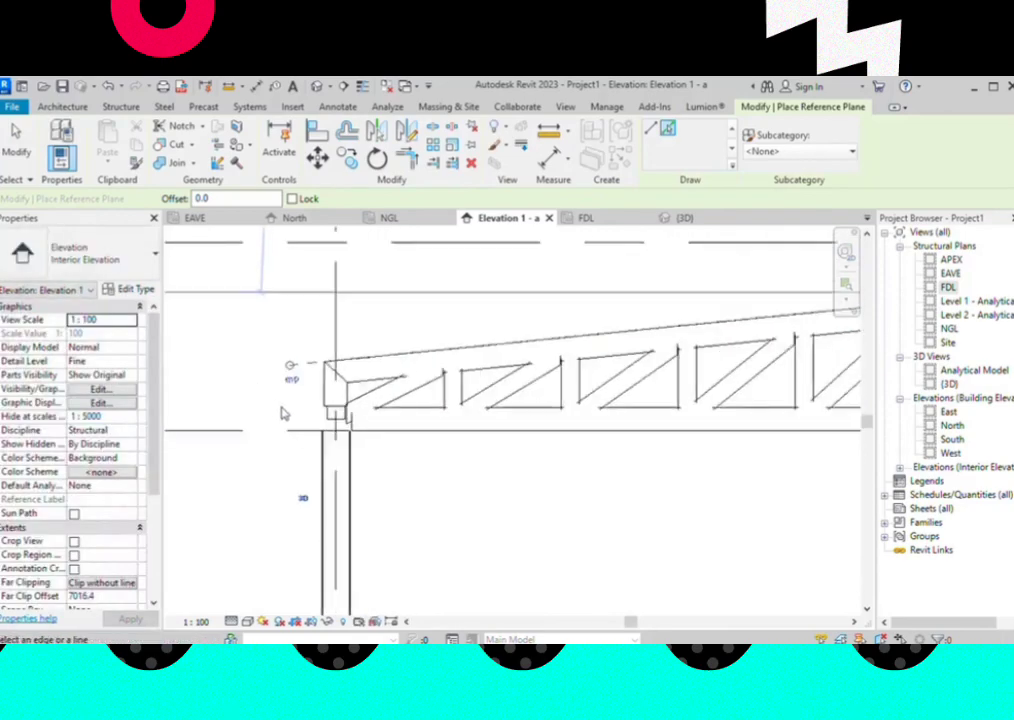
scroll(285, 405, down, 2)
scroll(285, 405, down, 1)
scroll(643, 384, up, 2)
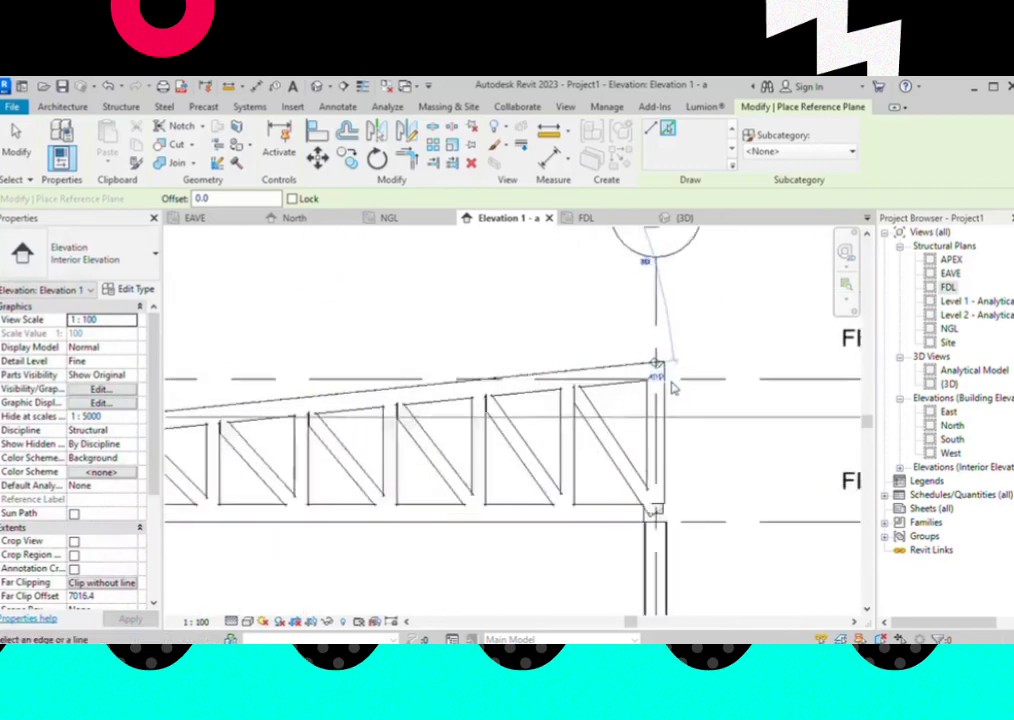
scroll(656, 362, up, 2)
scroll(660, 365, up, 2)
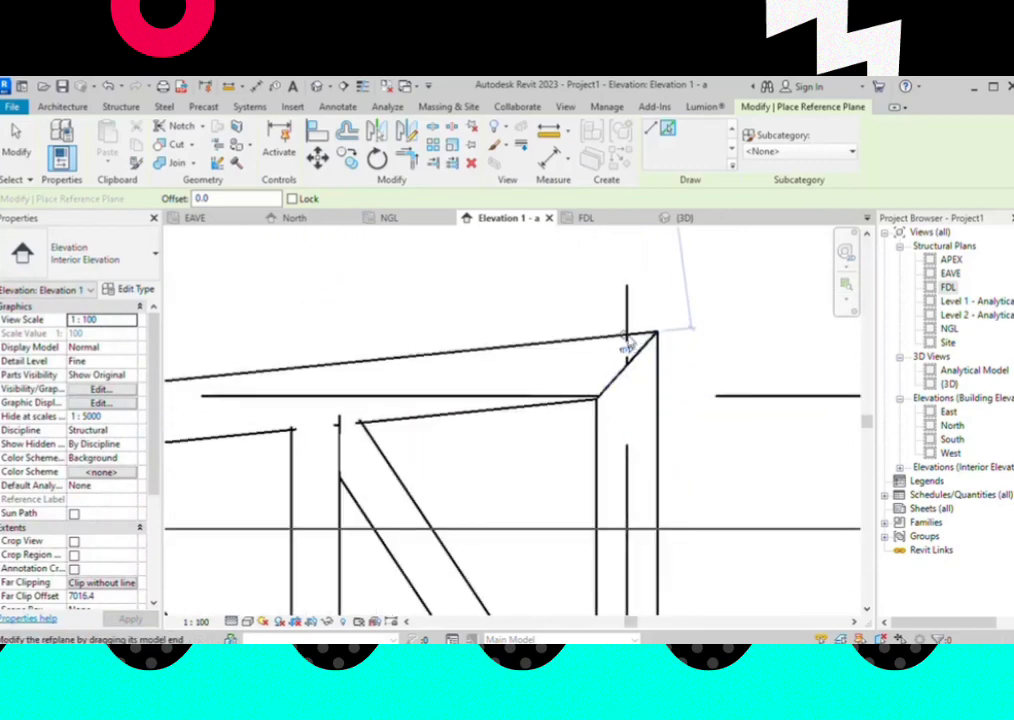
drag(628, 347, 680, 330)
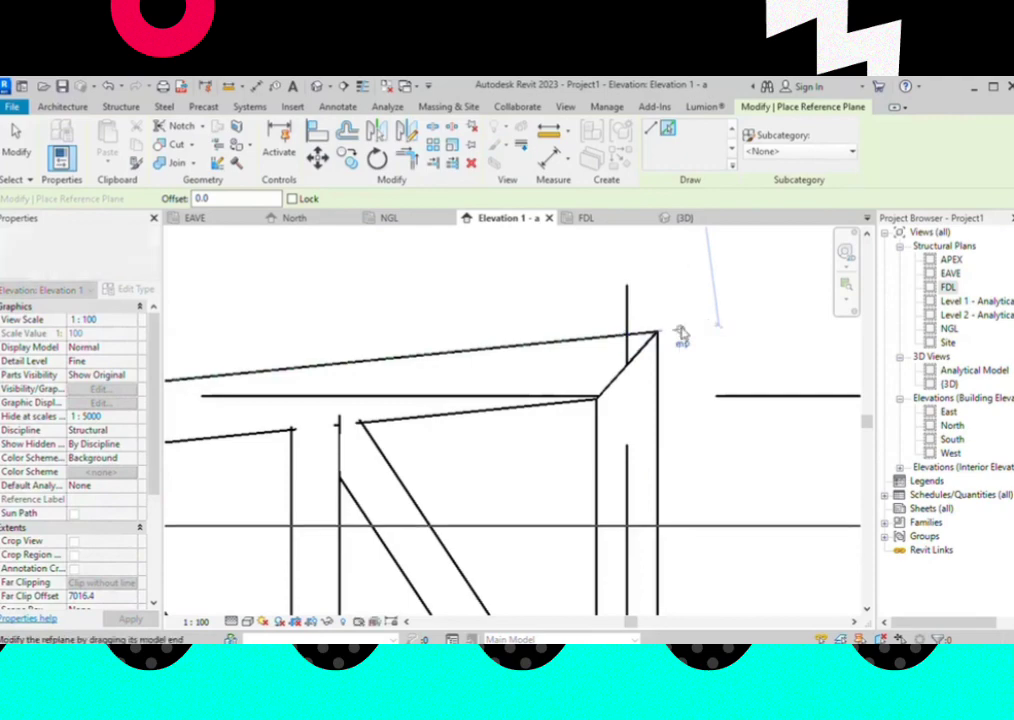
scroll(668, 370, down, 2)
scroll(680, 345, down, 2)
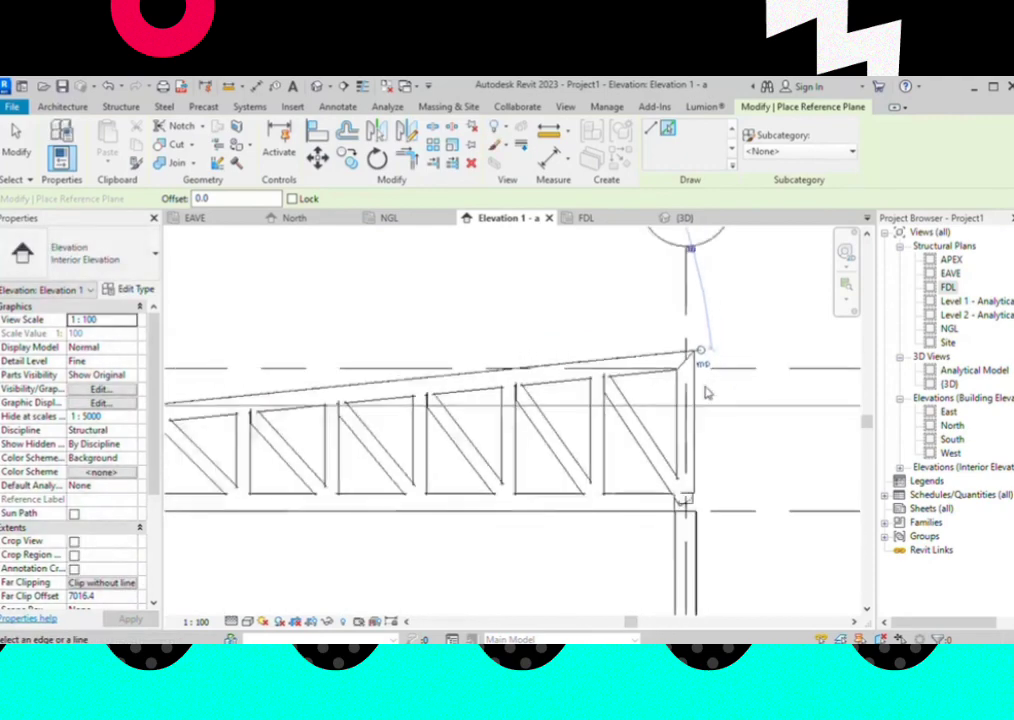
scroll(706, 396, down, 2)
scroll(520, 430, down, 2)
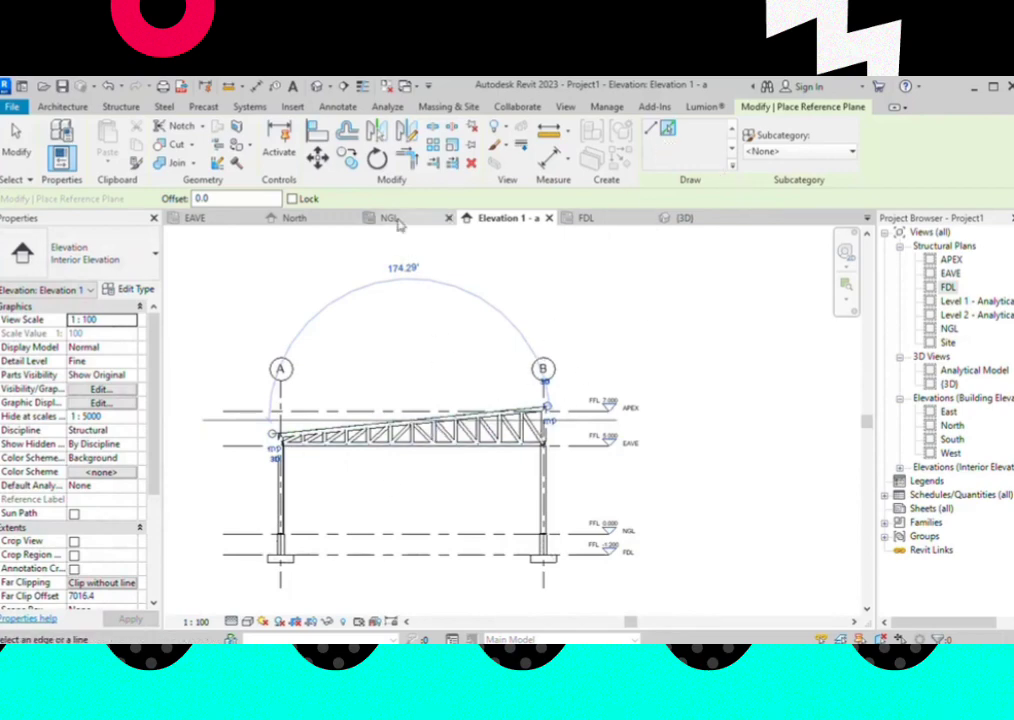
Open the Work Plane settings from the 3D view and close them without changes
click(82, 108)
click(917, 140)
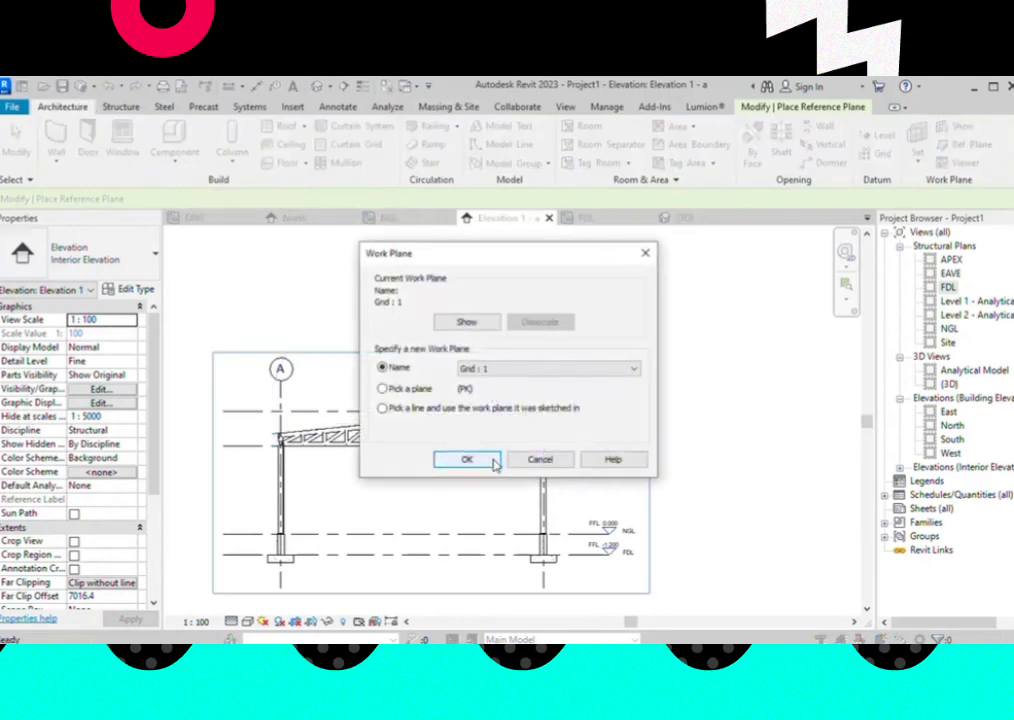
click(645, 253)
click(673, 220)
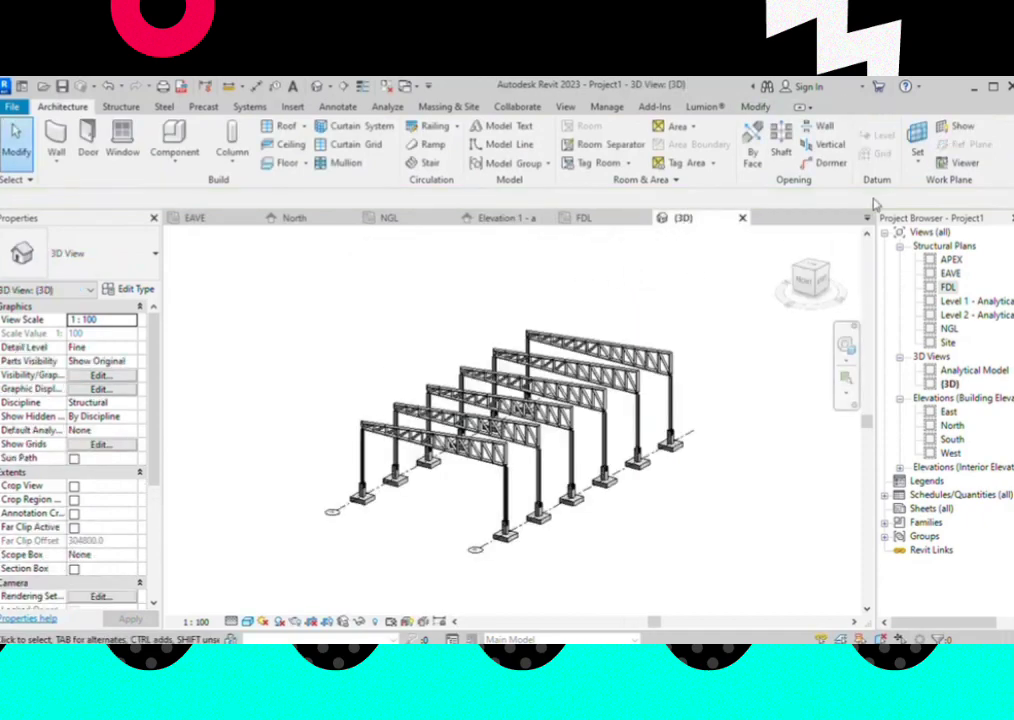
click(922, 146)
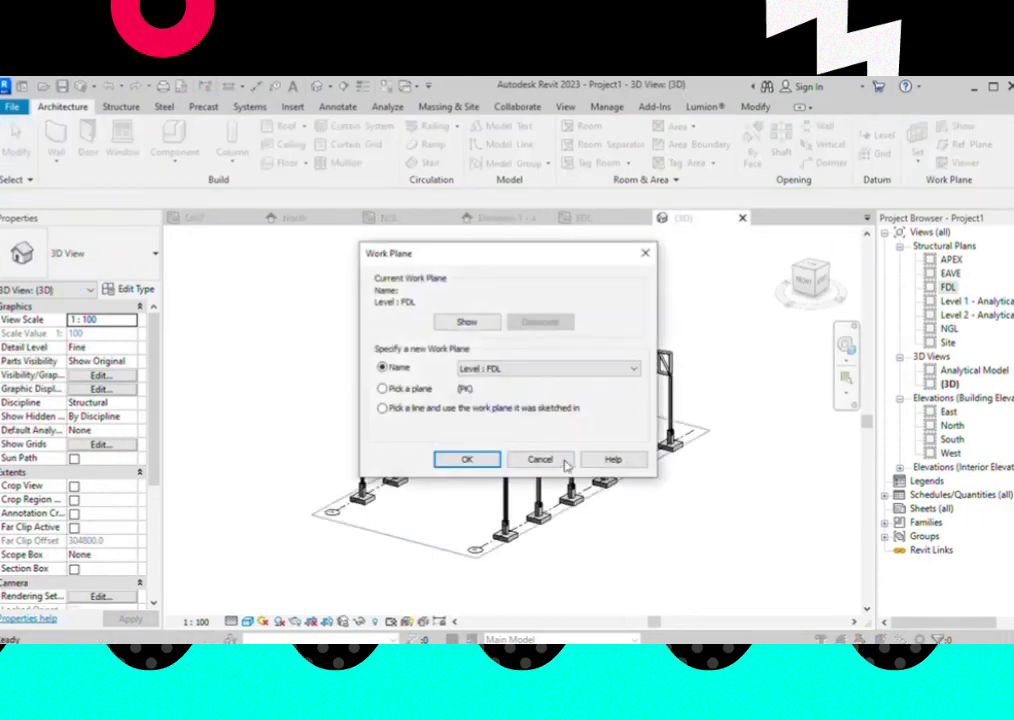
click(541, 459)
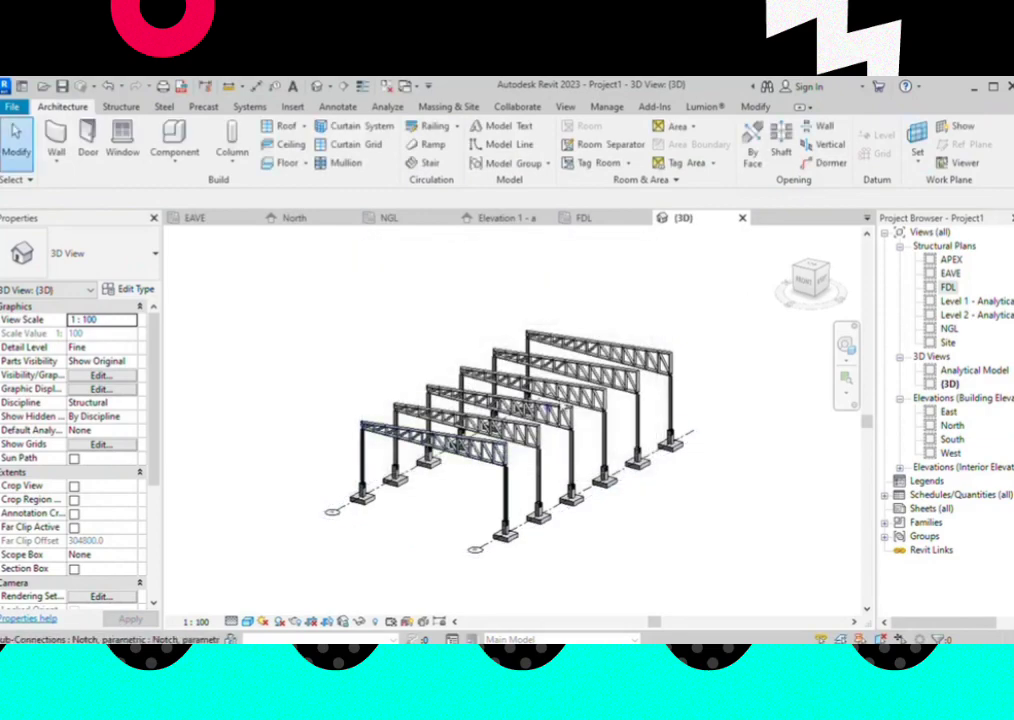
click(920, 140)
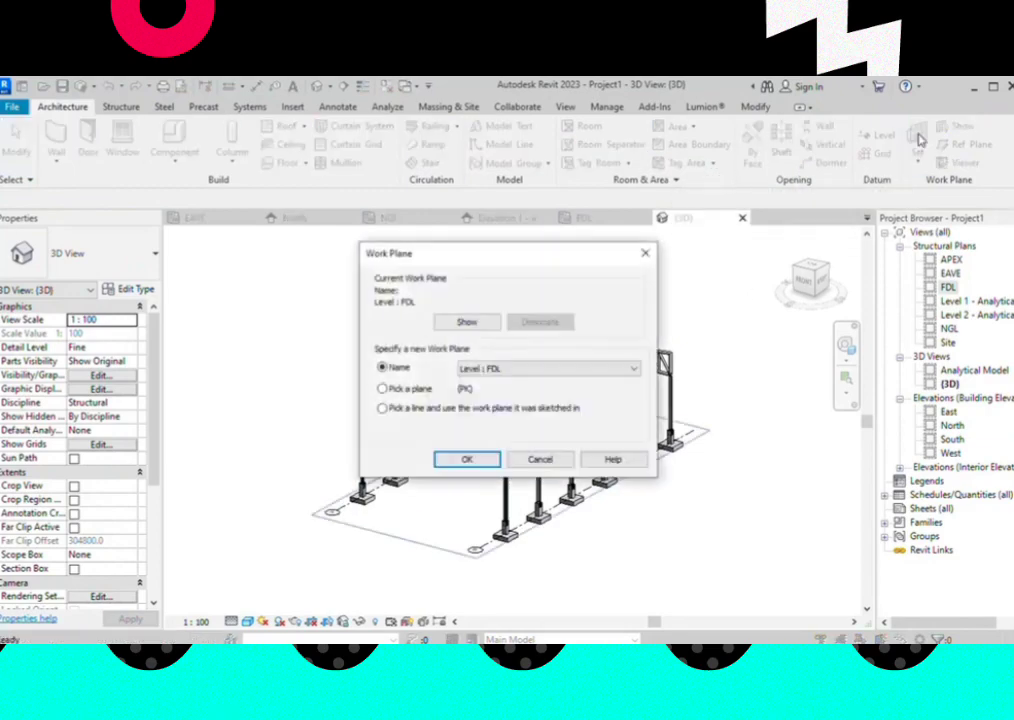
click(646, 253)
Preview the work plane grid, then choose Reference Plane : mp in the Work Plane dialog
click(955, 127)
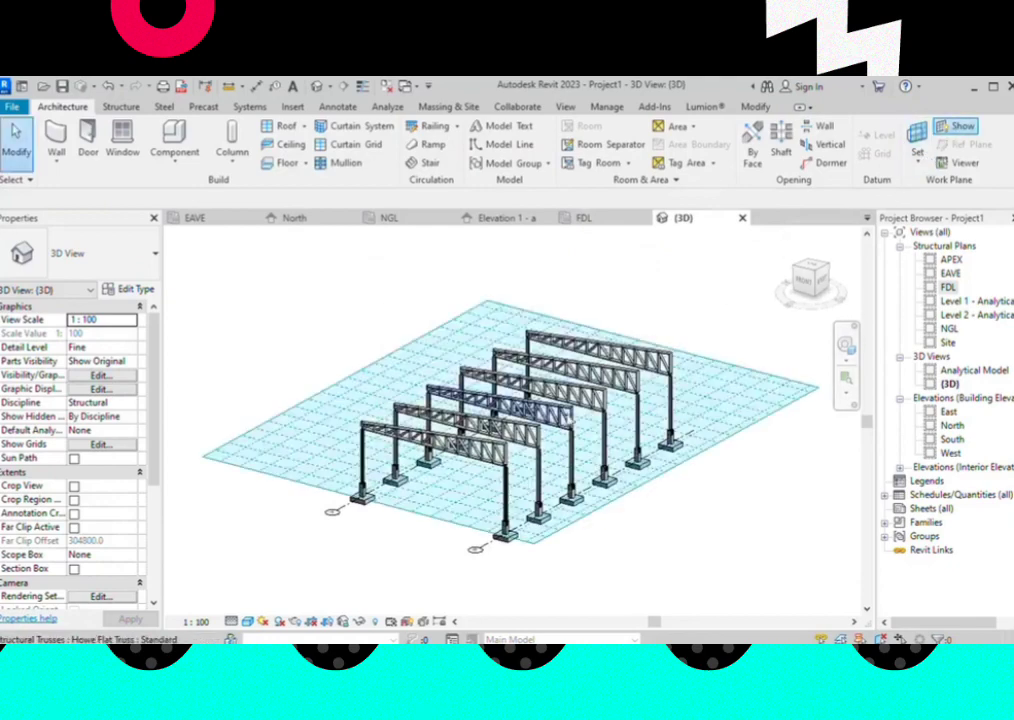
mouse_move(620, 420)
shift+middle_down()
mouse_move(560, 418)
mouse_move(511, 505)
shift+middle_up()
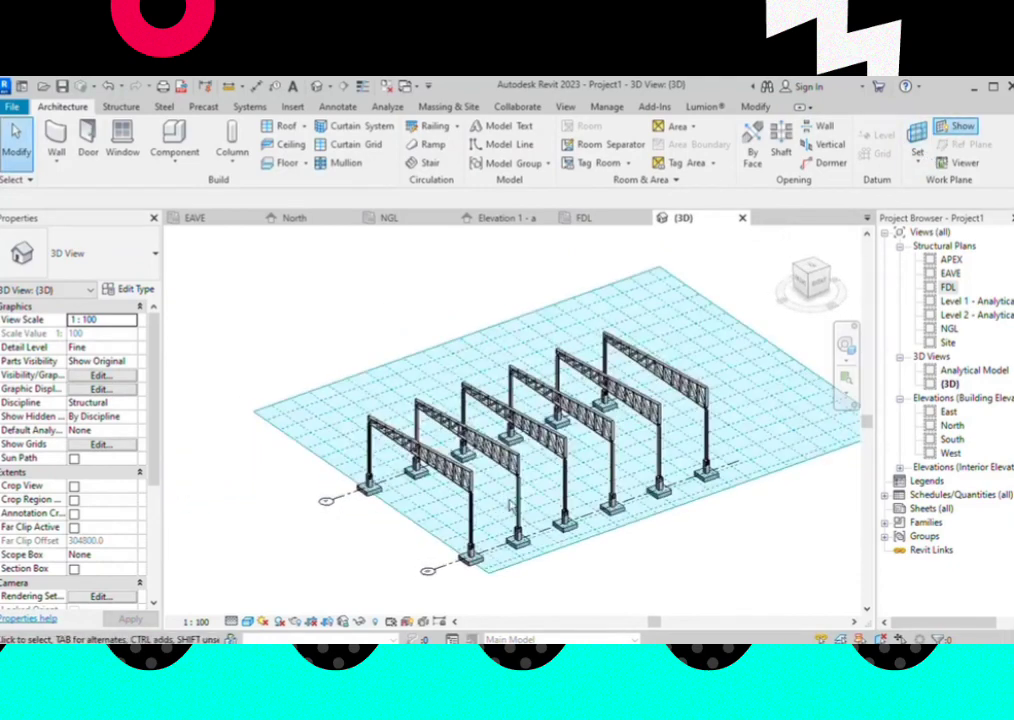
click(955, 128)
click(918, 148)
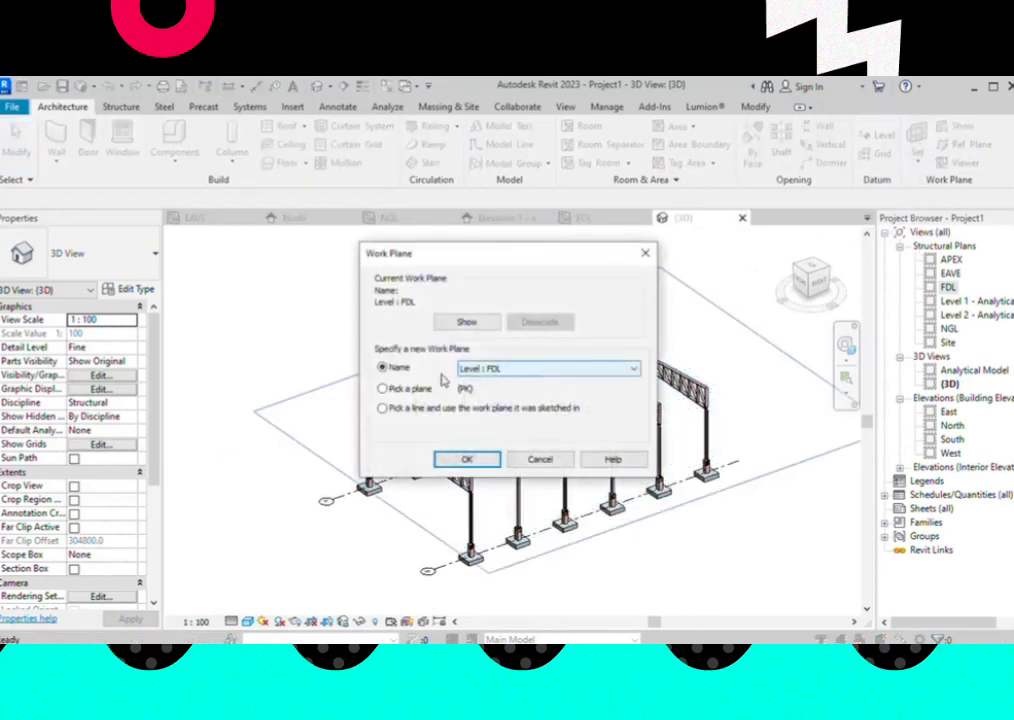
click(541, 373)
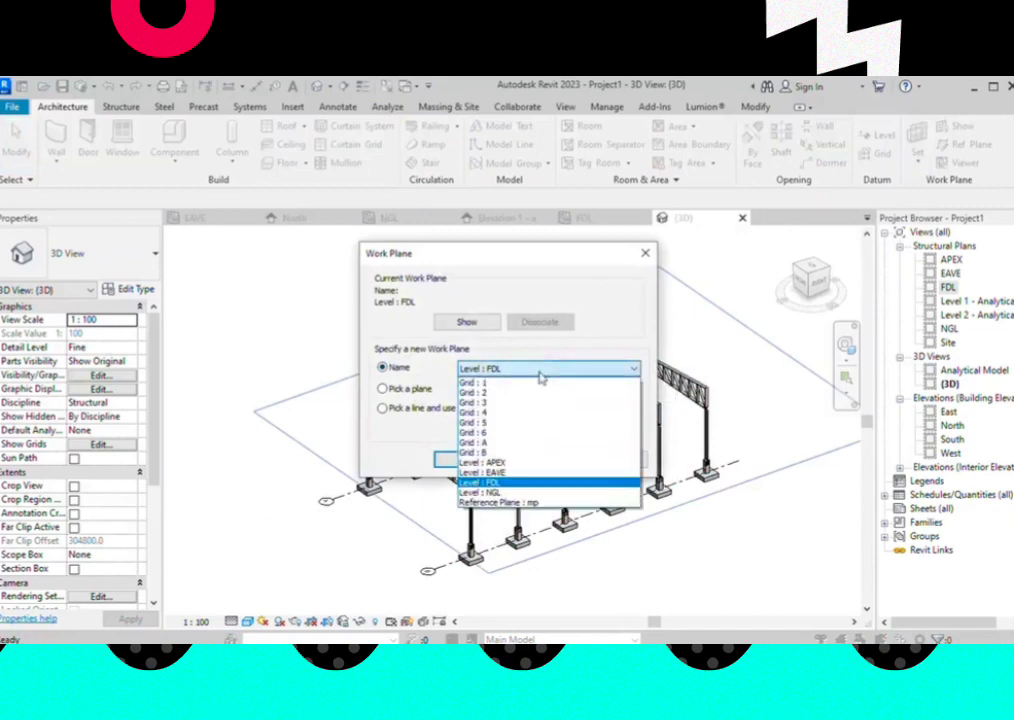
click(536, 502)
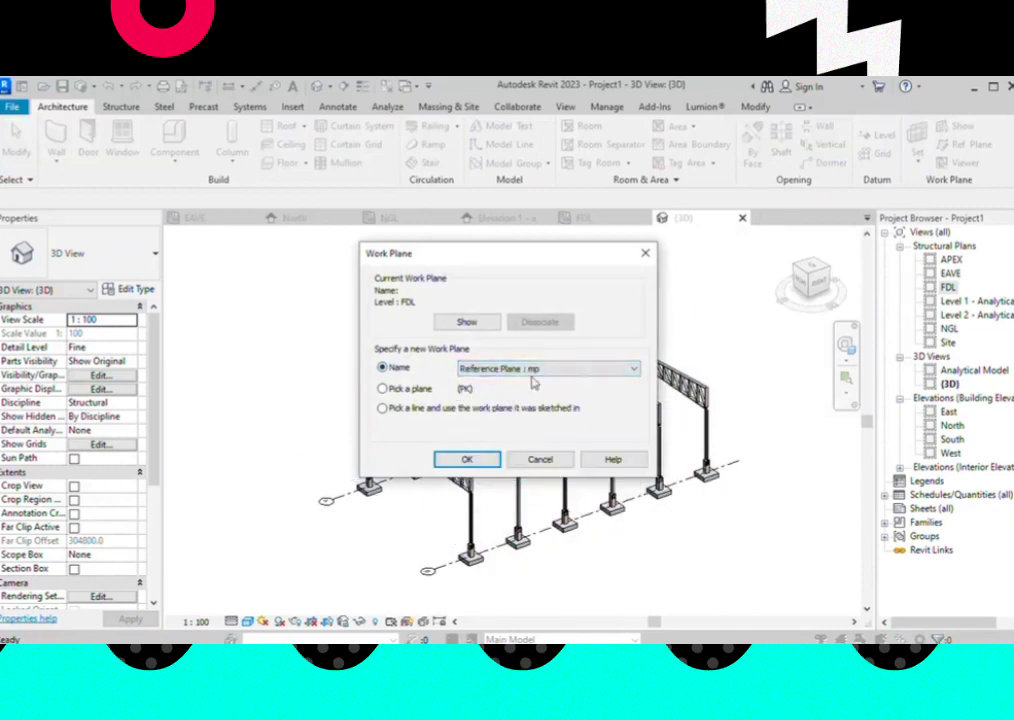
Confirm Reference Plane : mp as work plane, start the Beam tool and open the beam types
click(467, 459)
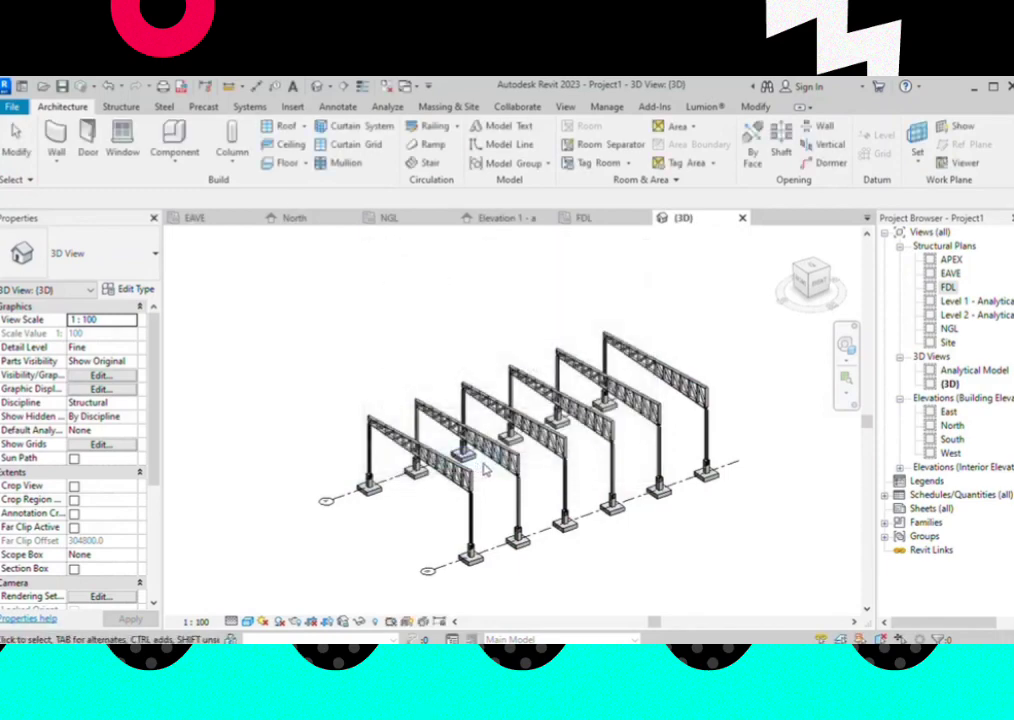
scroll(500, 400, up, 2)
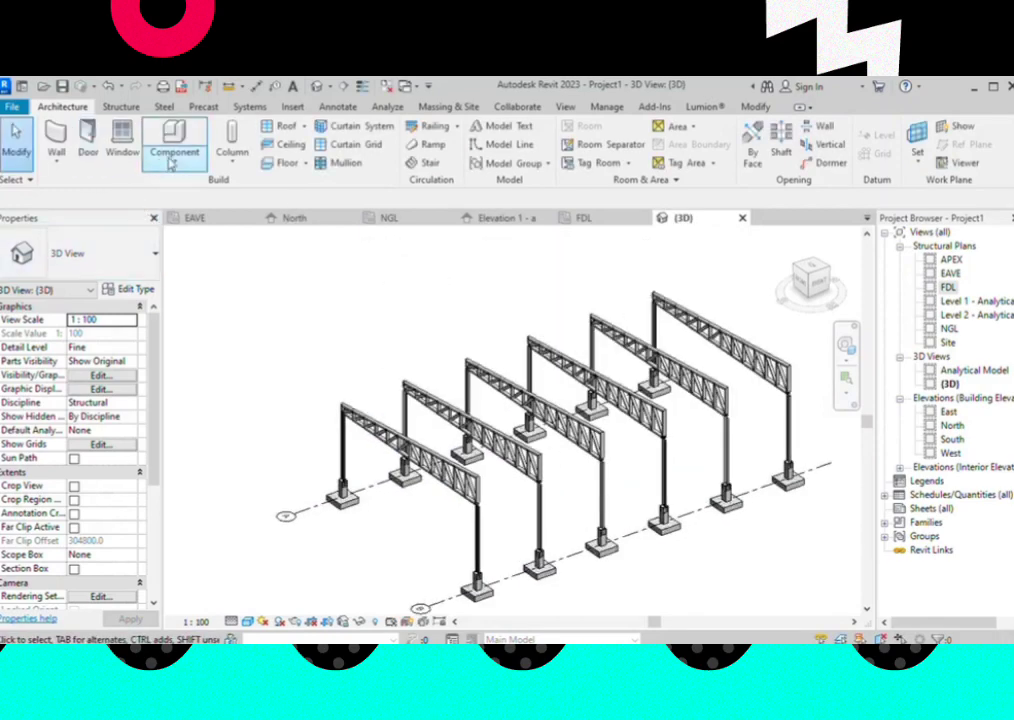
click(128, 108)
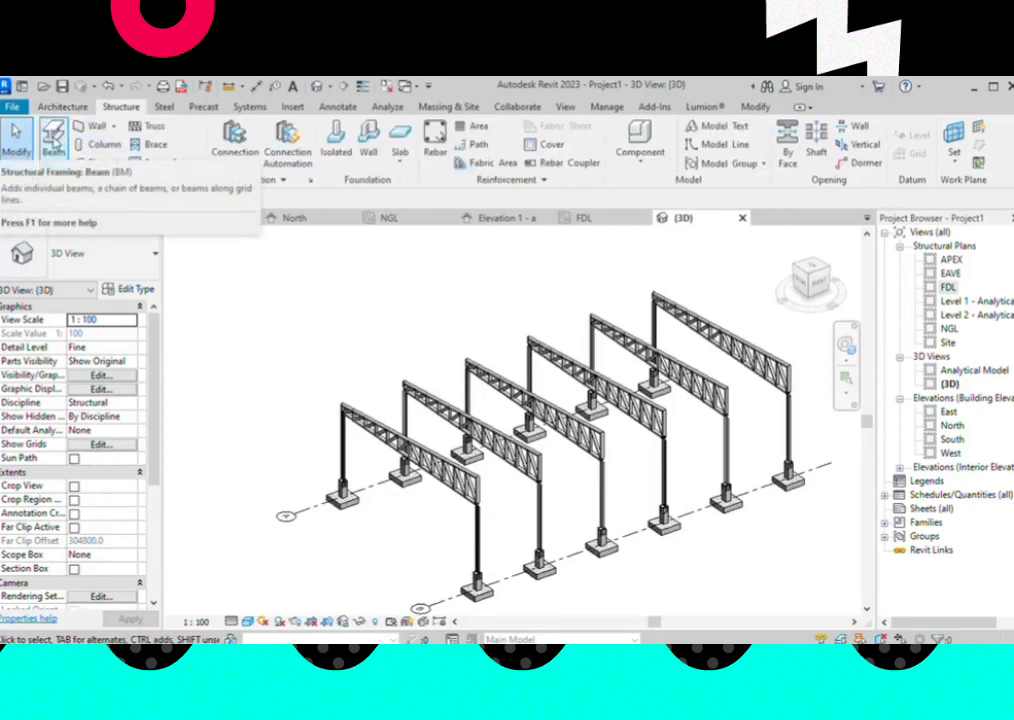
click(53, 140)
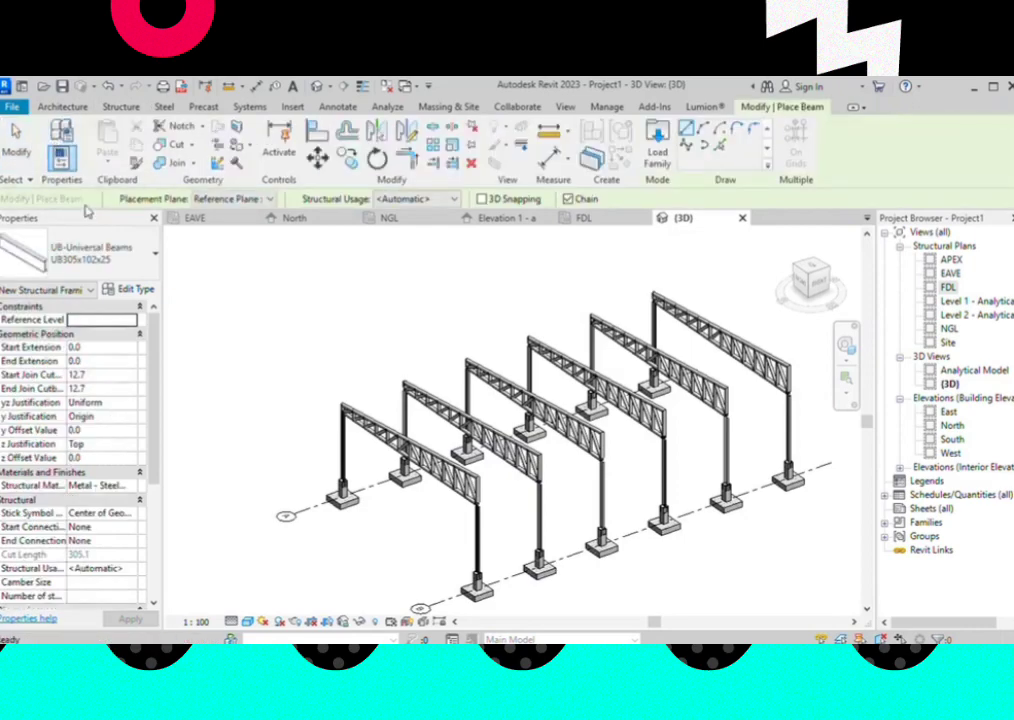
click(154, 259)
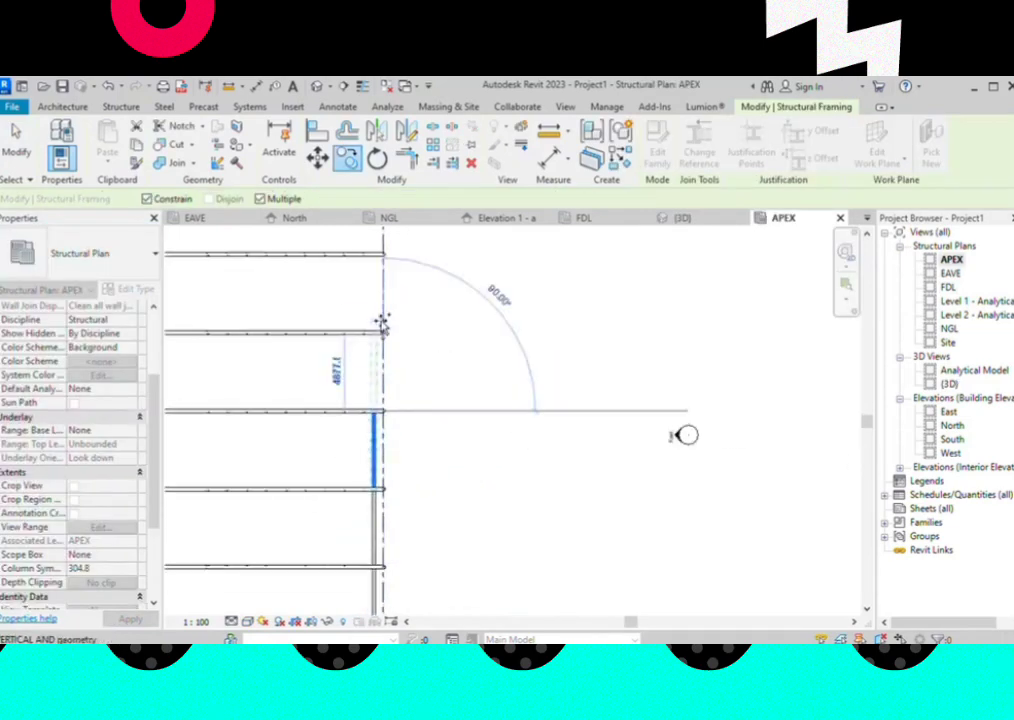
Draw chained longitudinal beams in the APEX plan up to the upper beam, then finish
scroll(384, 326, up, 1)
scroll(385, 335, up, 2)
scroll(386, 340, up, 2)
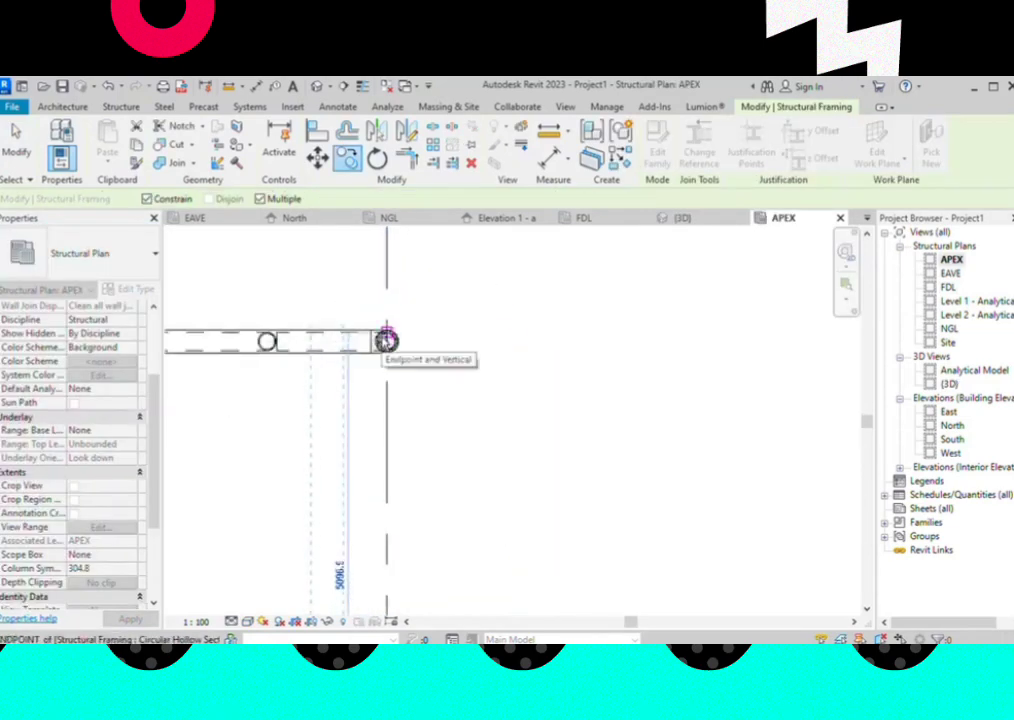
click(386, 340)
scroll(378, 441, down, 5)
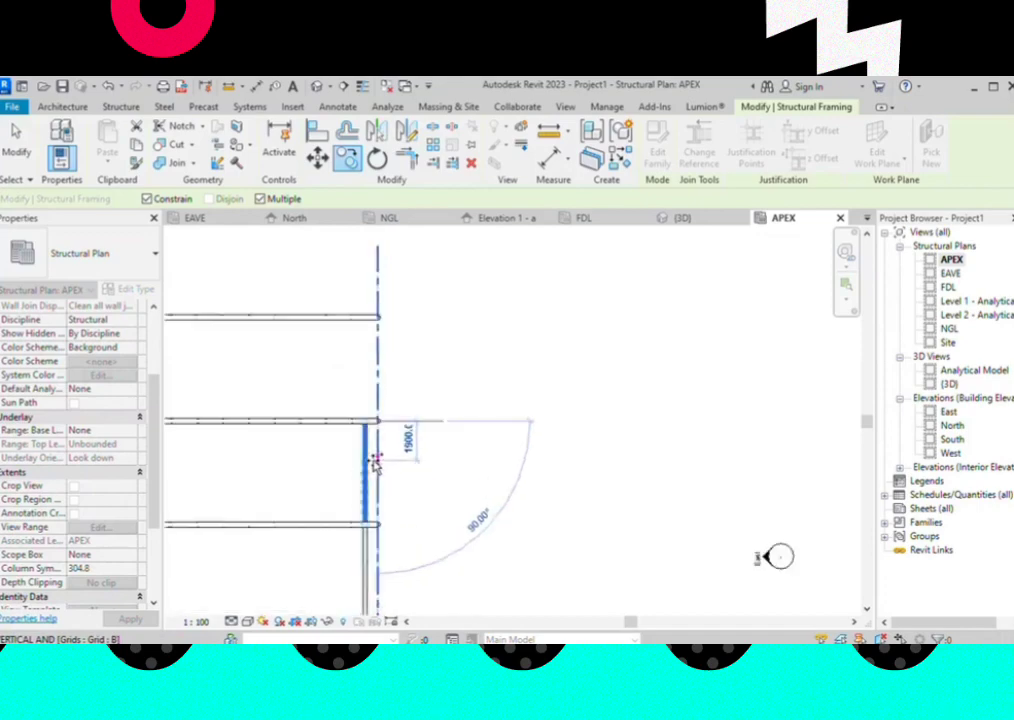
scroll(369, 384, up, 1)
scroll(378, 344, up, 2)
scroll(385, 328, up, 3)
scroll(388, 325, up, 3)
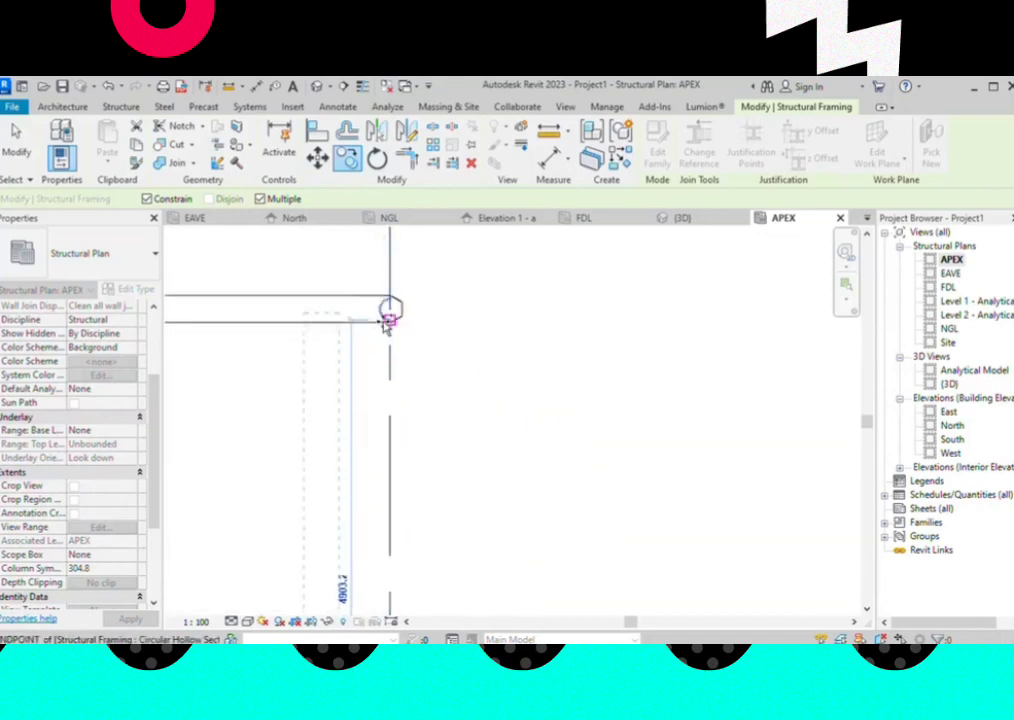
click(389, 308)
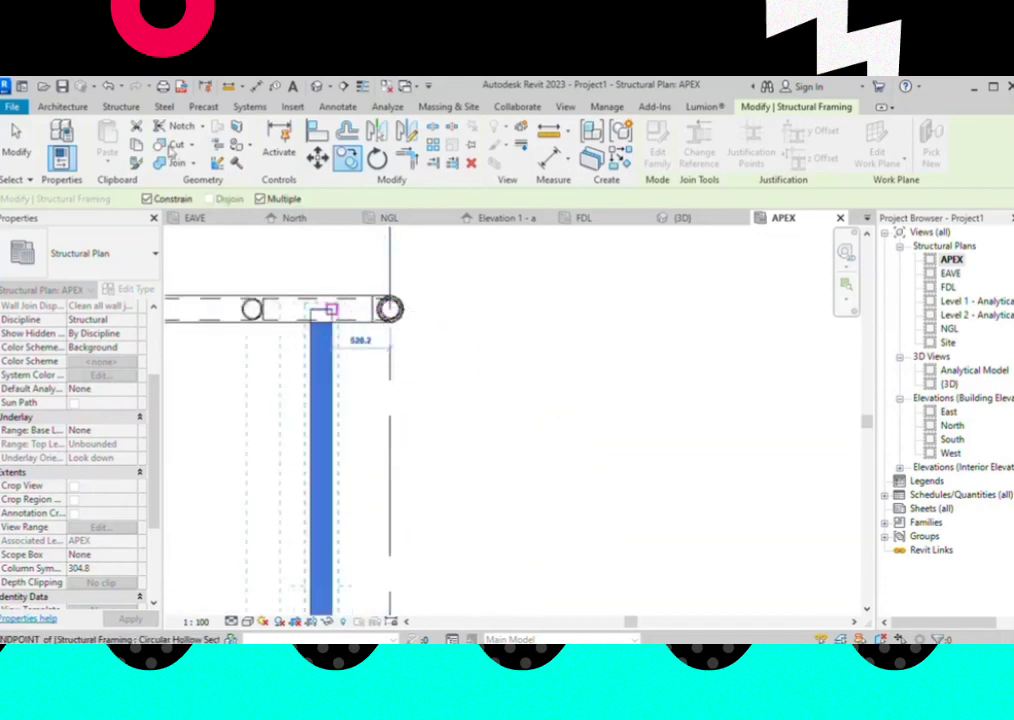
click(16, 140)
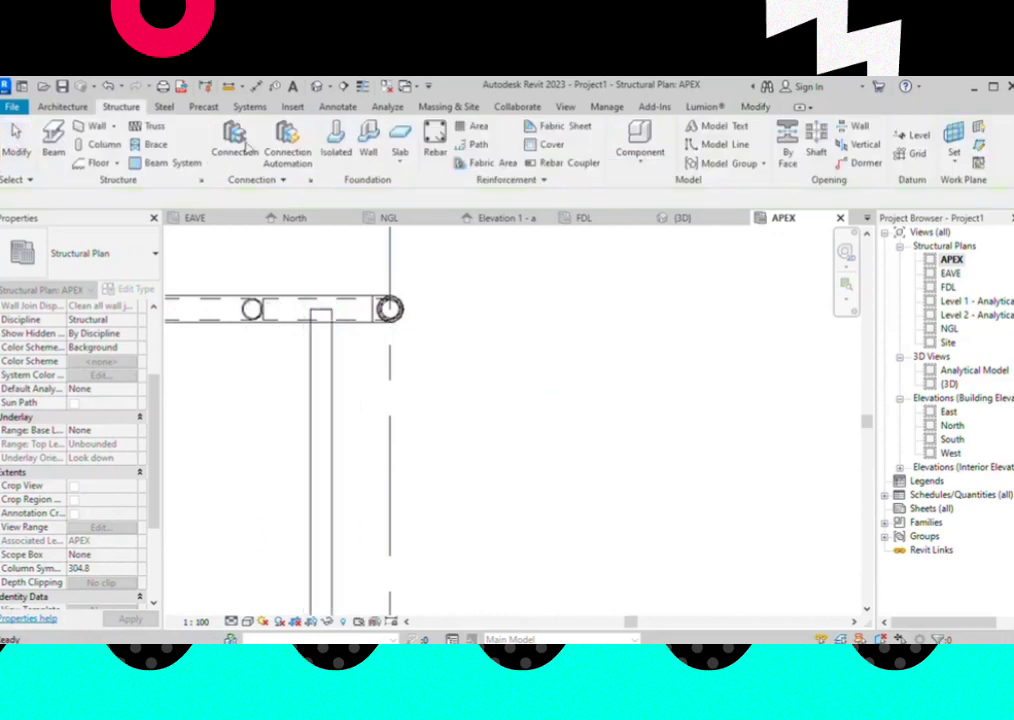
click(678, 218)
Orbit and zoom the 3D model to inspect the new beam, then select the upper truss
shift+middle_drag(464, 396, 556, 427)
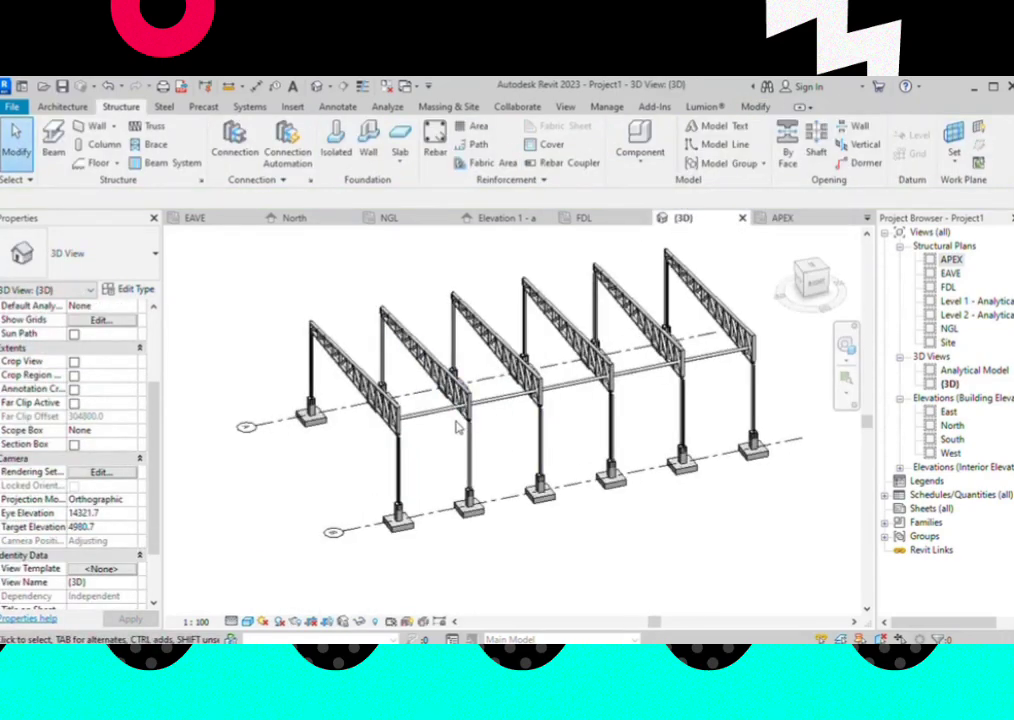
mouse_move(509, 407)
shift+middle_down()
mouse_move(622, 389)
mouse_move(532, 317)
mouse_move(453, 369)
shift+middle_up()
scroll(532, 317, up, 3)
scroll(689, 374, up, 2)
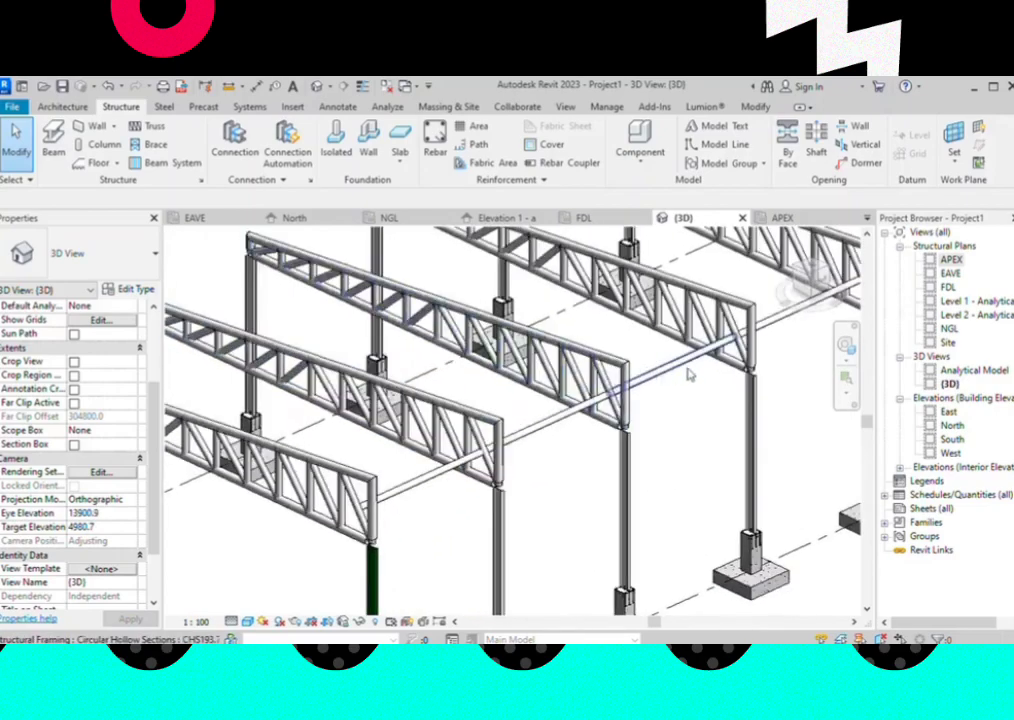
scroll(689, 374, down, 2)
mouse_move(689, 374)
shift+middle_down()
mouse_move(612, 393)
mouse_move(424, 371)
mouse_move(400, 440)
mouse_move(426, 498)
shift+middle_up()
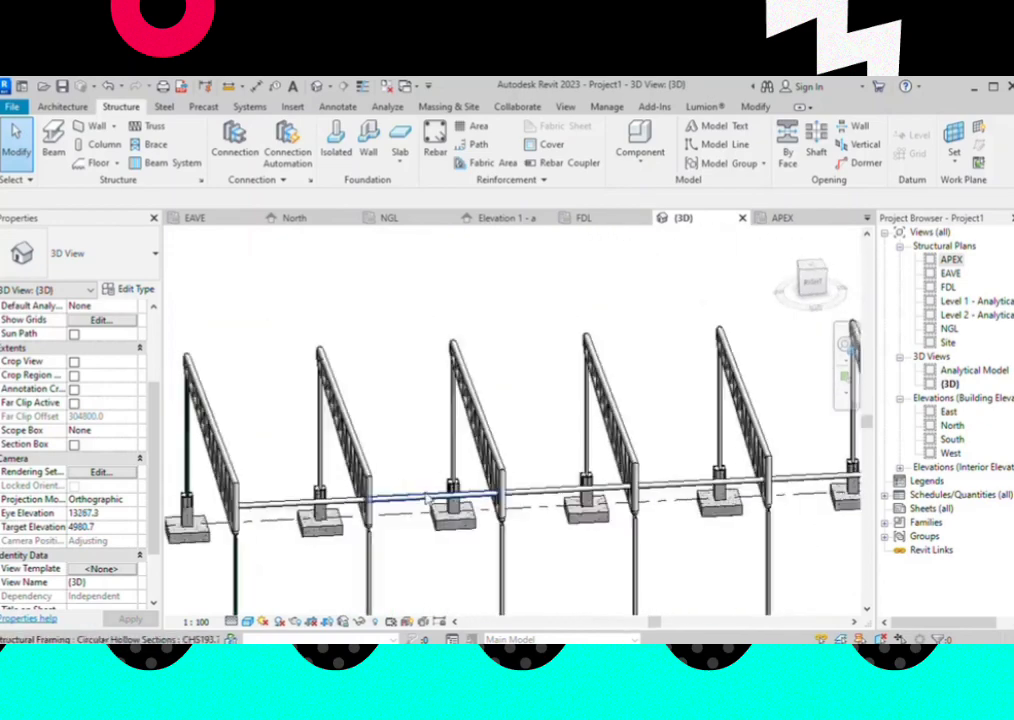
scroll(426, 498, down, 4)
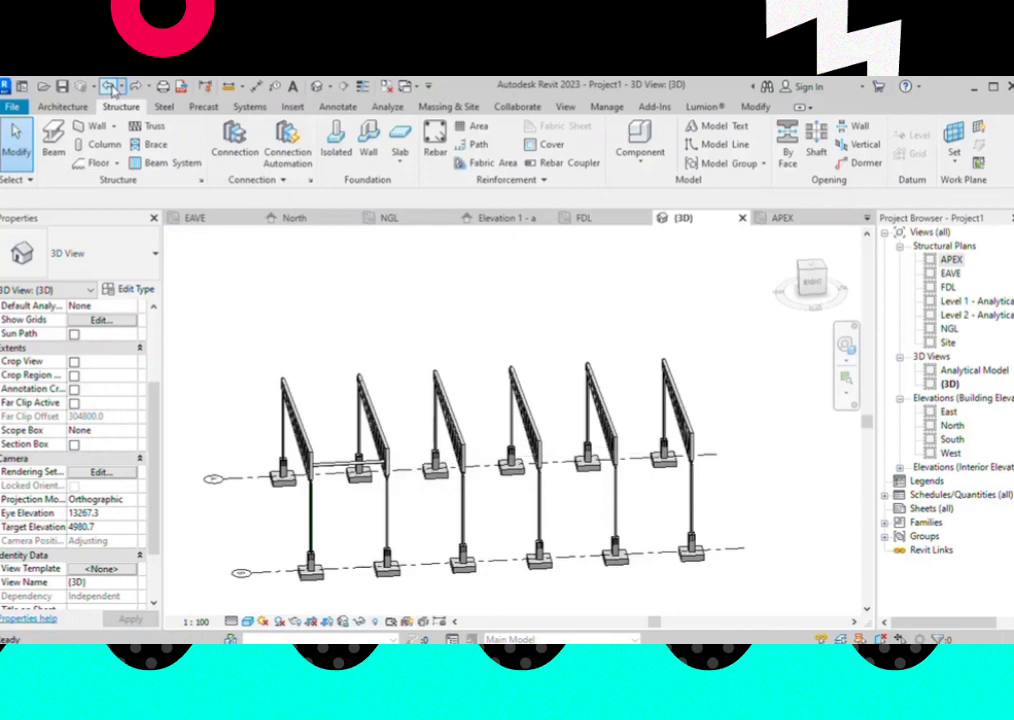
mouse_move(355, 516)
shift+middle_down()
mouse_move(296, 534)
mouse_move(373, 567)
mouse_move(464, 428)
shift+middle_up()
scroll(464, 428, up, 2)
scroll(464, 430, up, 3)
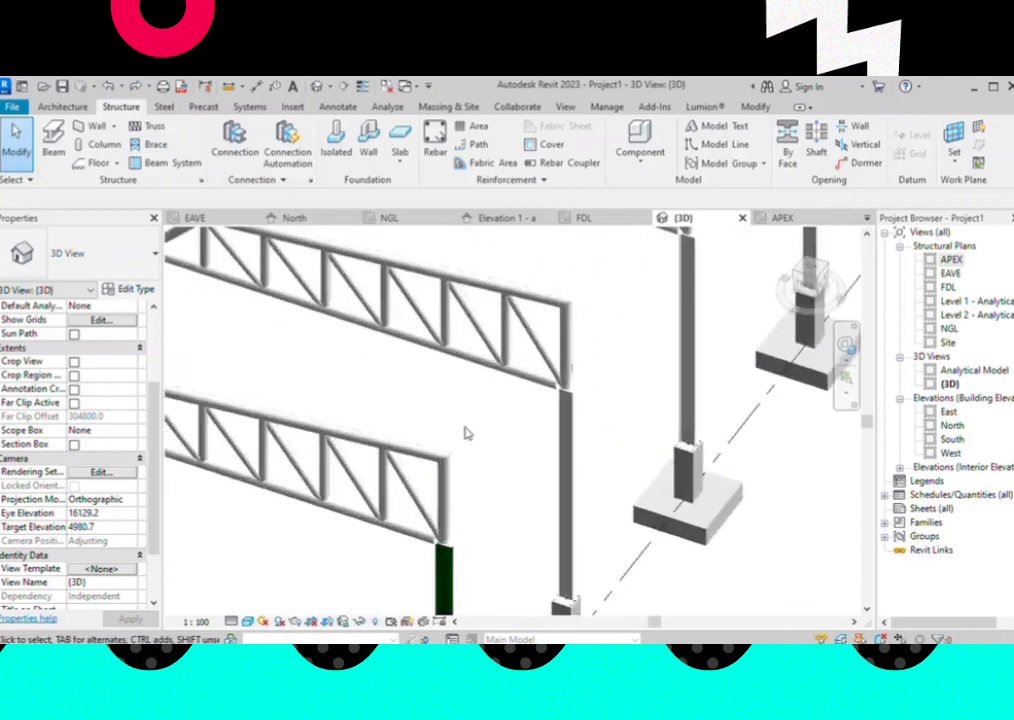
scroll(464, 430, up, 2)
shift+middle_drag(351, 364, 423, 450)
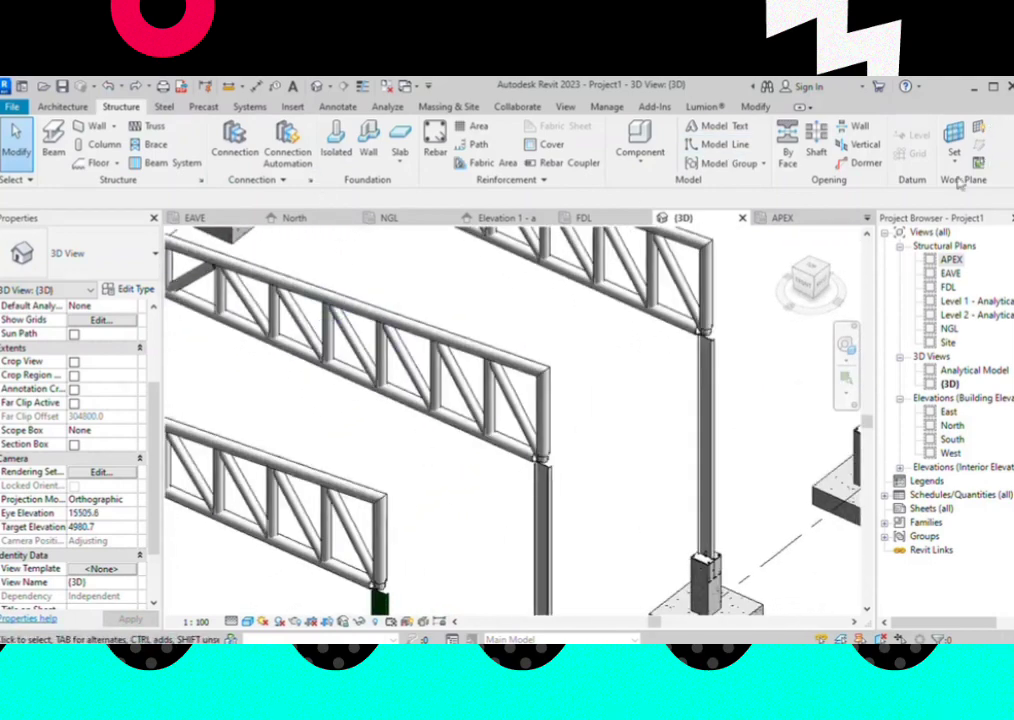
click(250, 322)
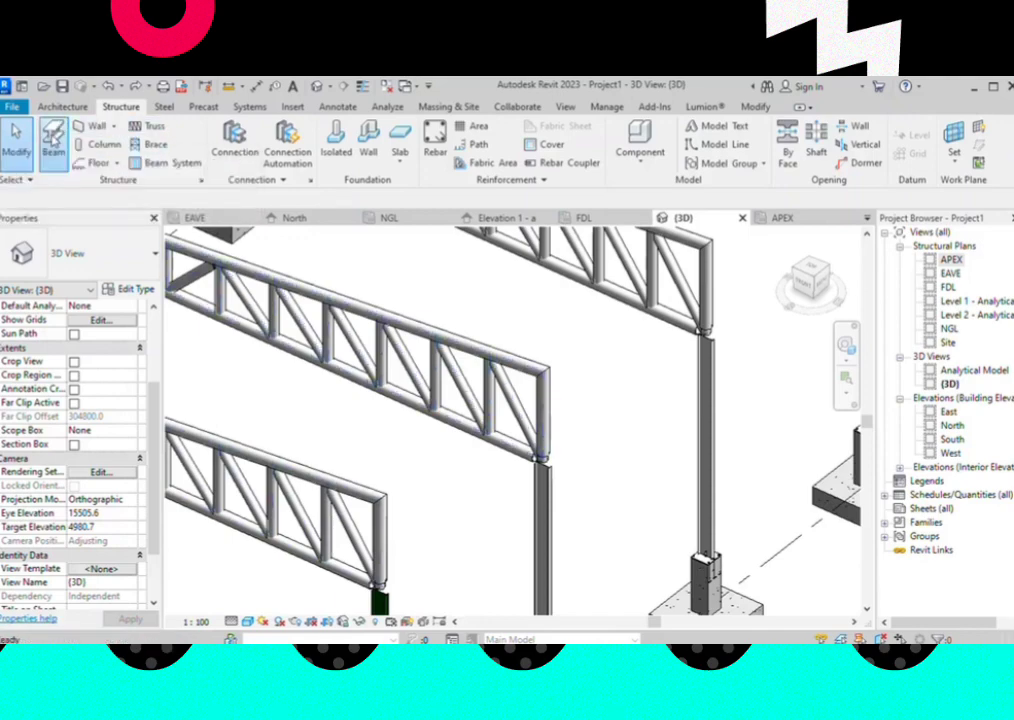
Start a CHS193.7x12.5 beam at the column end and chain it to the truss end corners
click(54, 140)
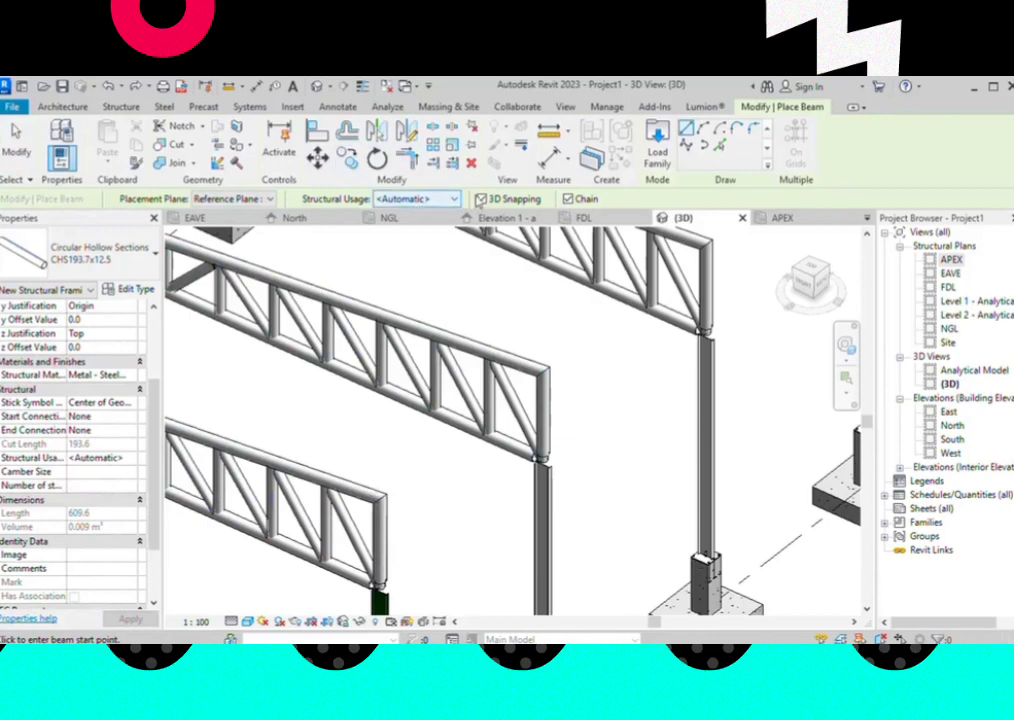
mouse_move(391, 441)
middle_down()
mouse_move(369, 480)
mouse_move(279, 553)
middle_up()
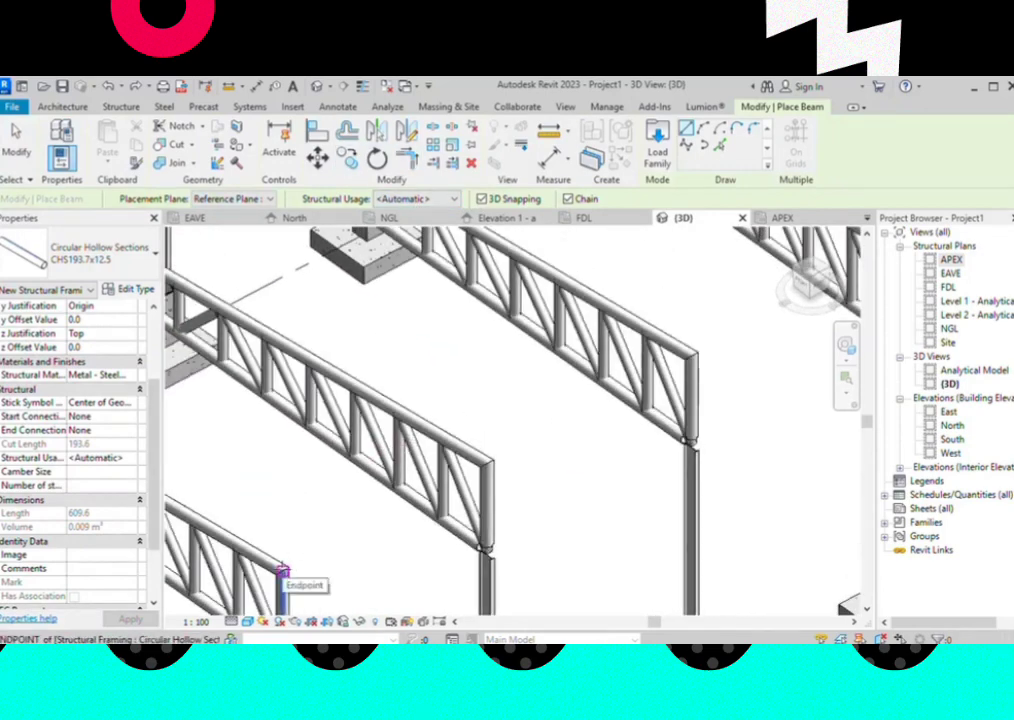
click(279, 565)
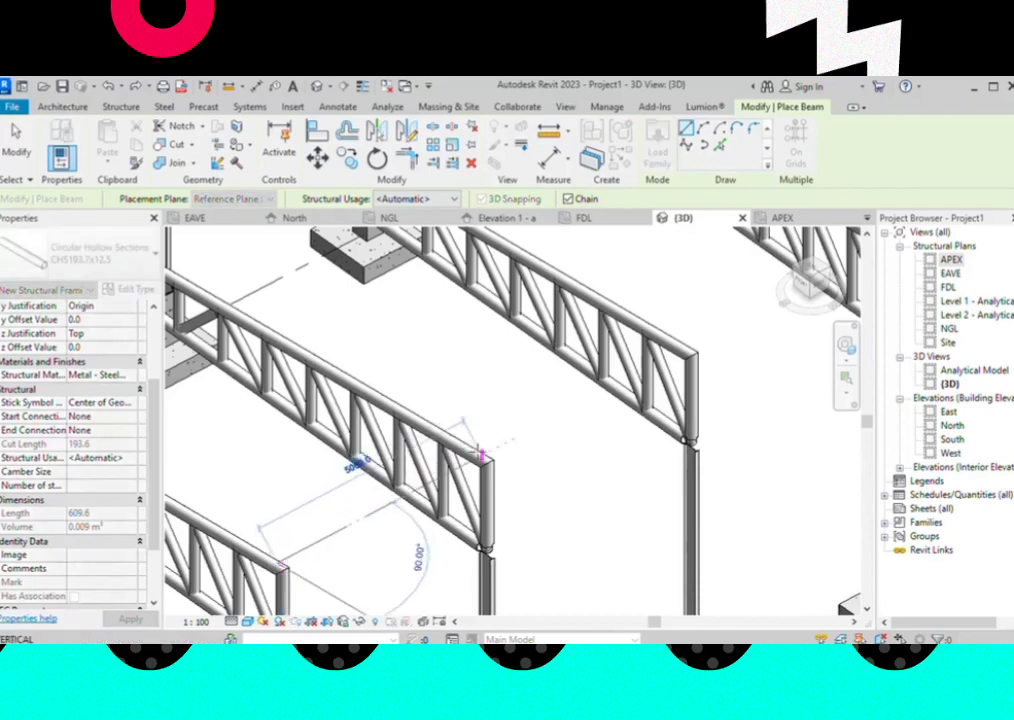
click(480, 455)
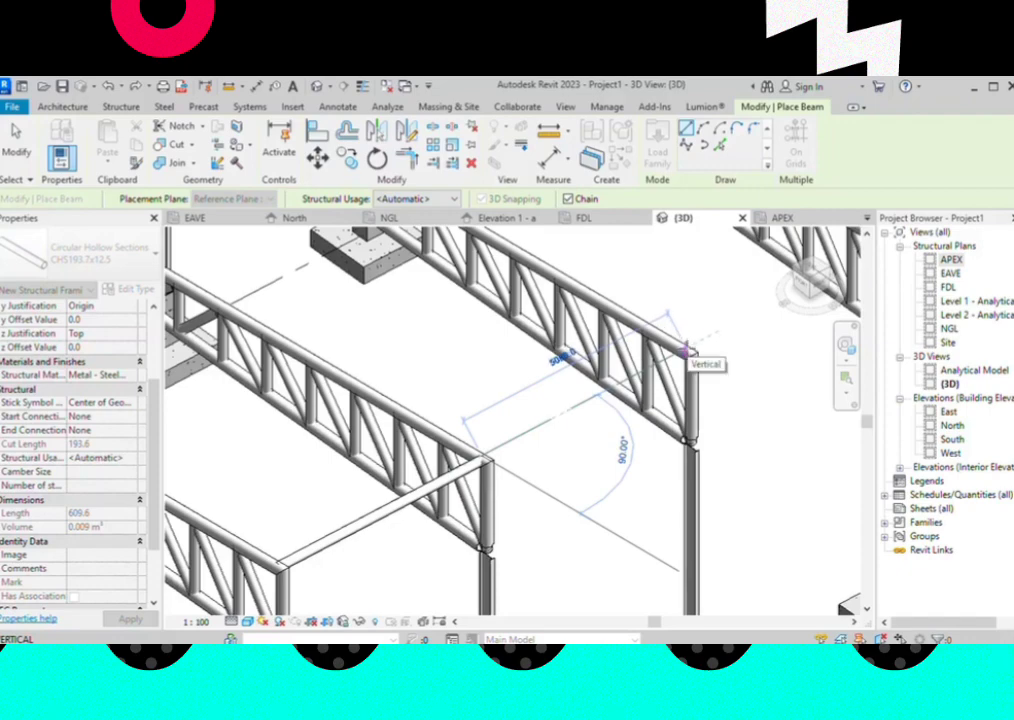
click(686, 350)
scroll(680, 345, down, 4)
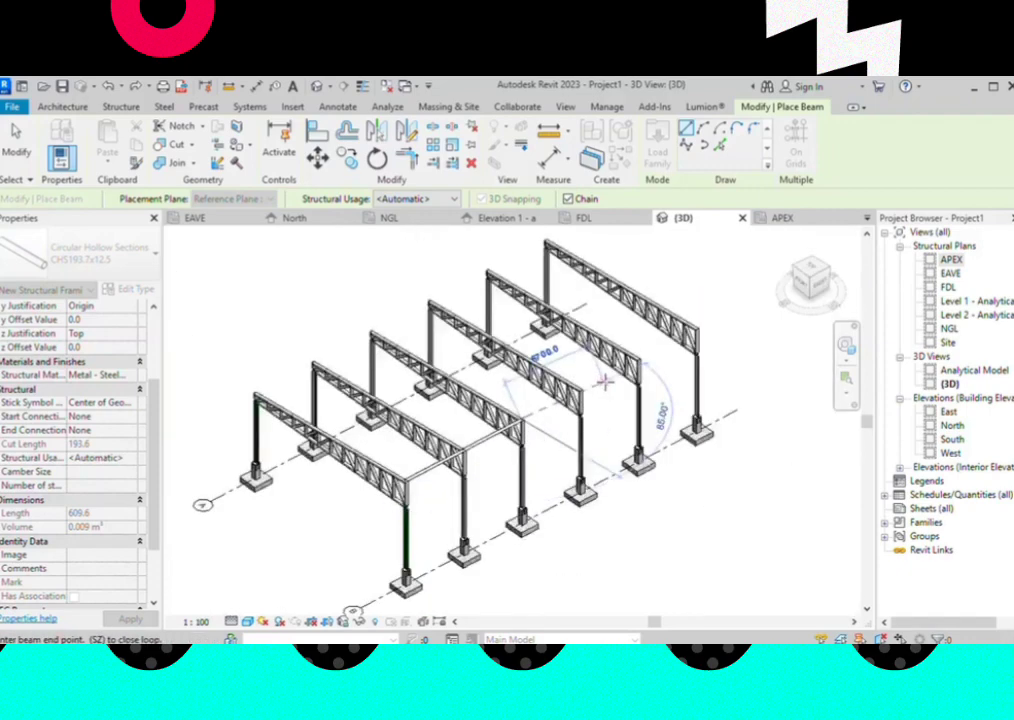
scroll(605, 381, up, 3)
scroll(585, 380, up, 3)
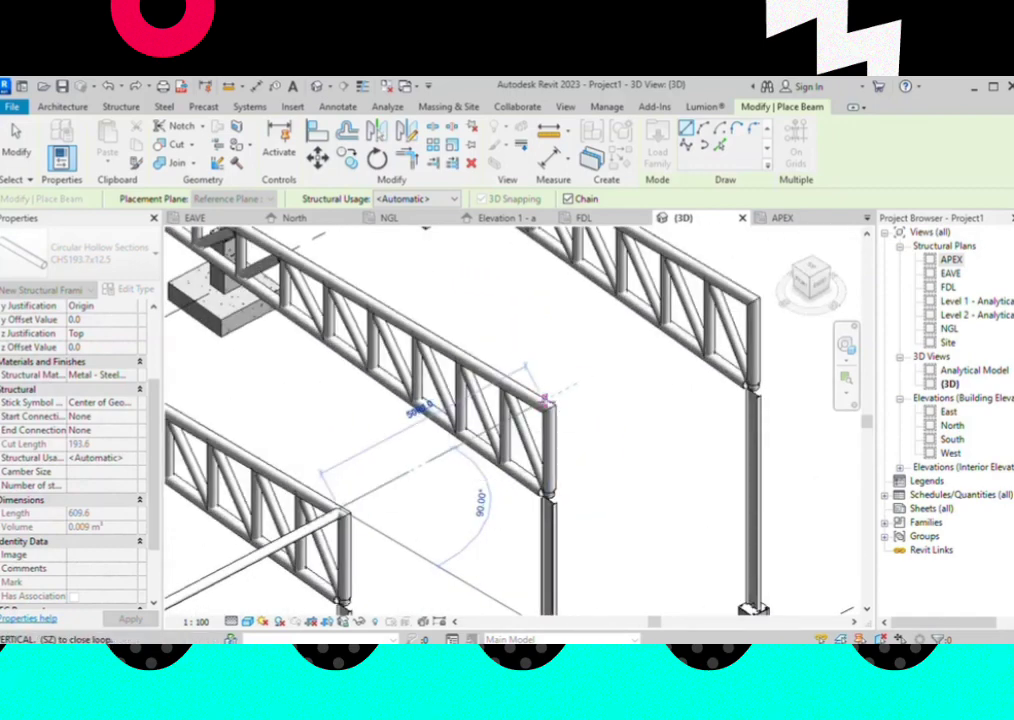
click(545, 400)
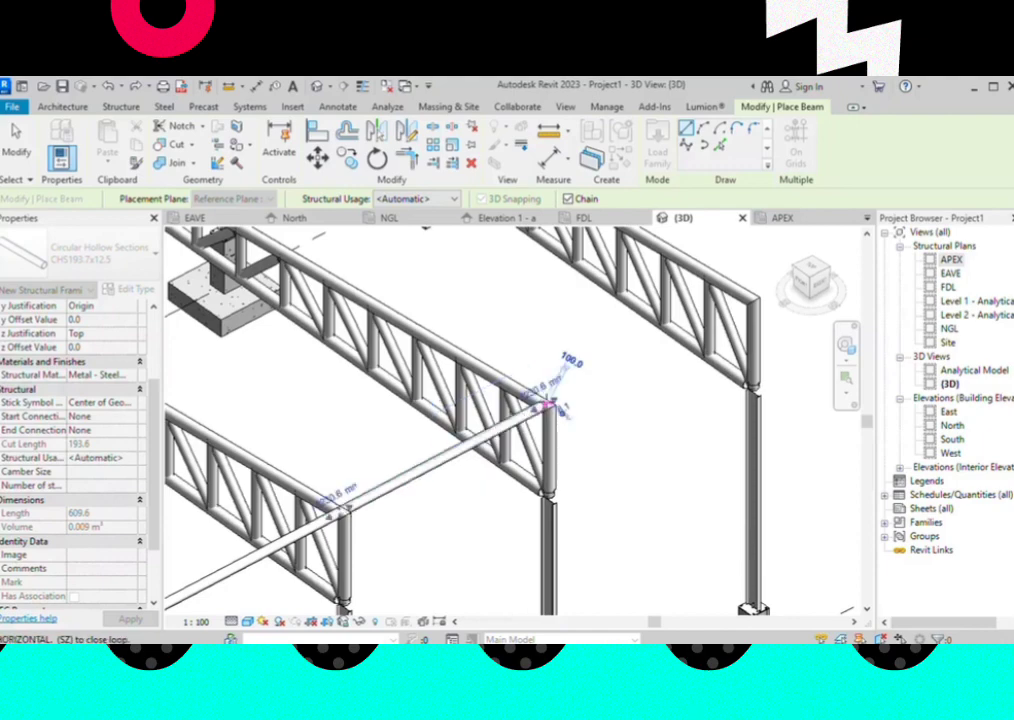
Span the last beam from a truss corner to the column top and finish placing
scroll(600, 390, down, 1)
scroll(695, 318, up, 1)
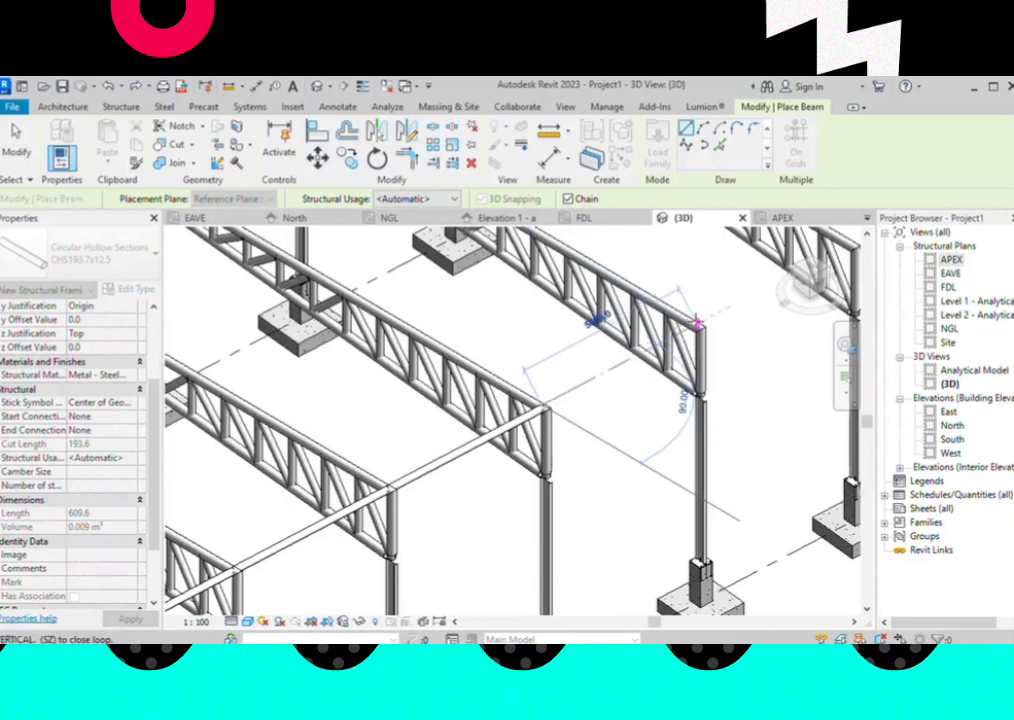
scroll(705, 332, down, 2)
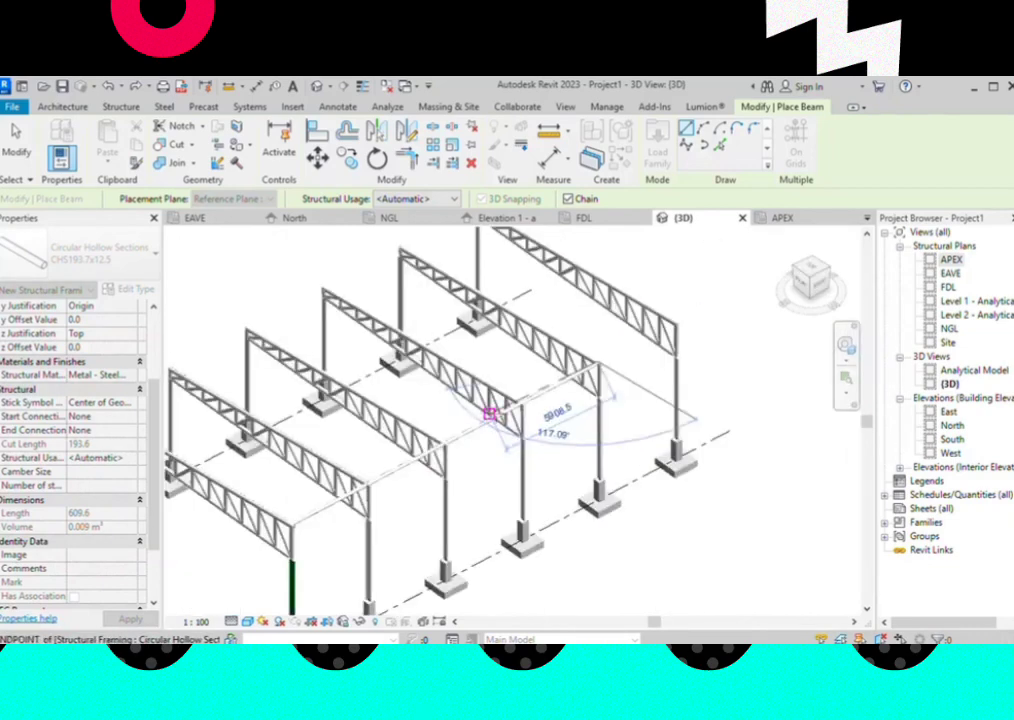
scroll(645, 335, up, 2)
scroll(680, 310, up, 1)
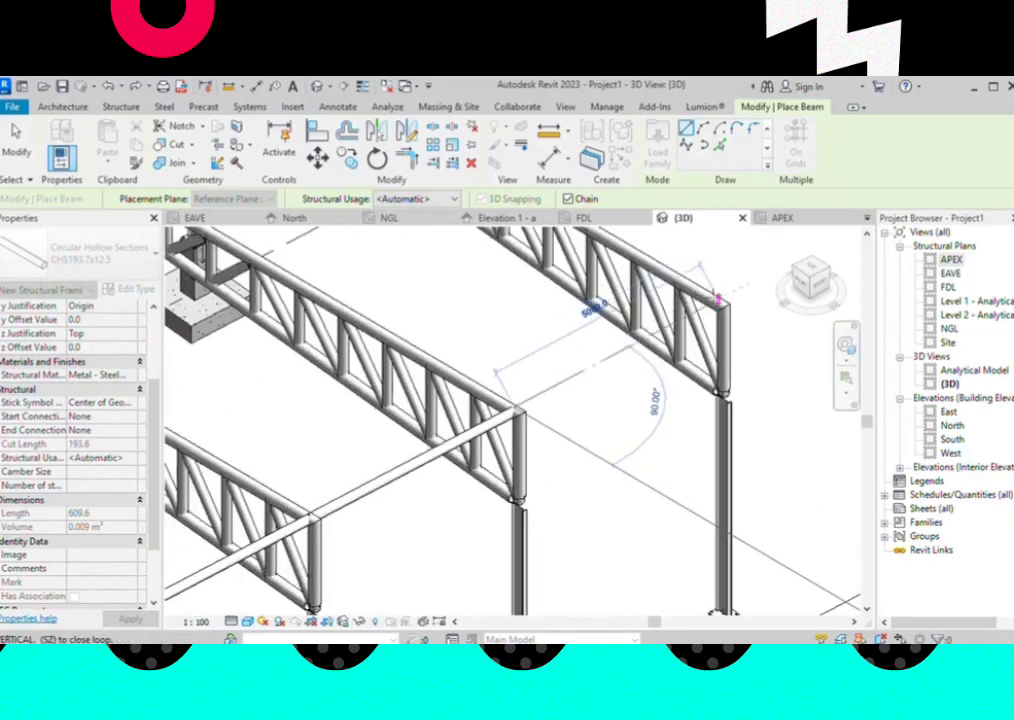
click(718, 300)
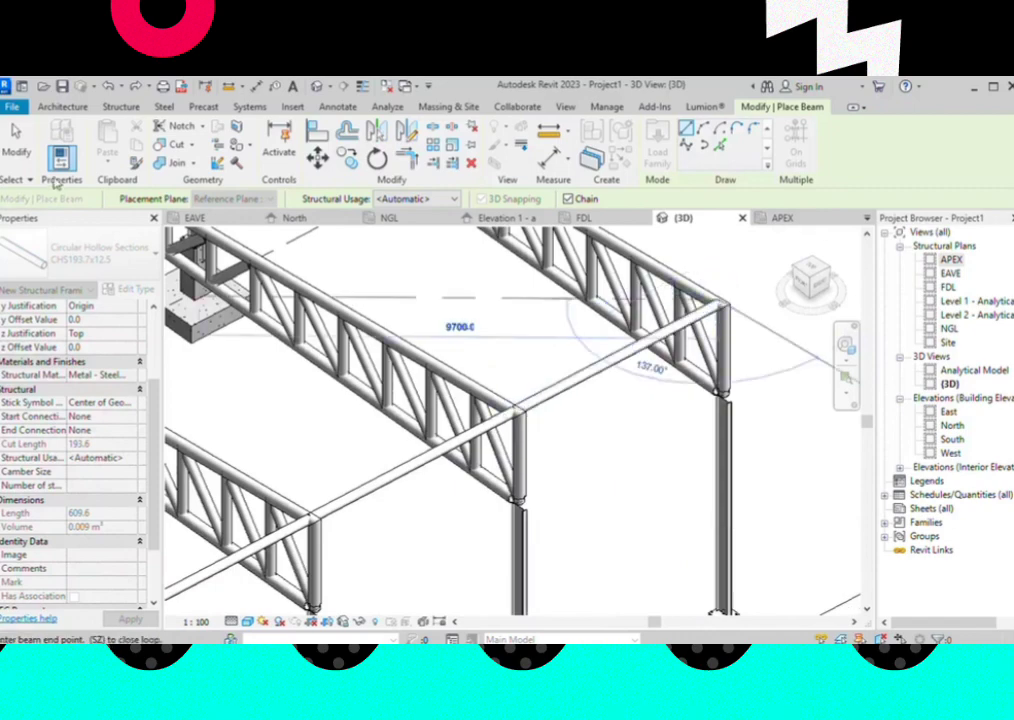
click(16, 145)
Select the newly placed beam and its adjacent segment along the truss ends
scroll(550, 400, up, 1)
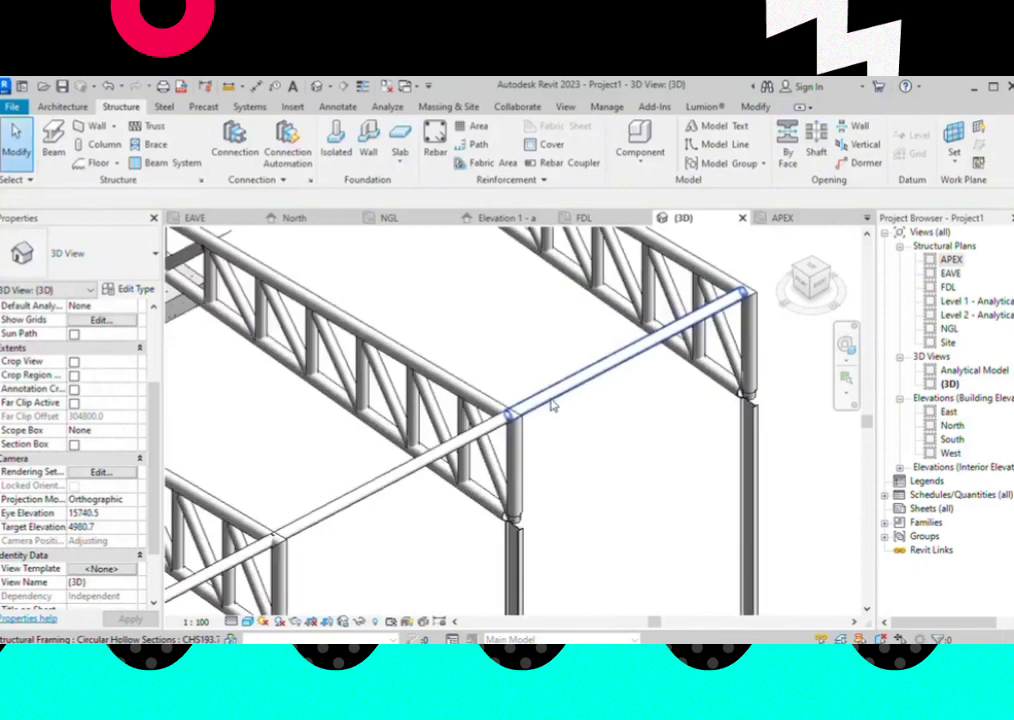
click(553, 405)
scroll(555, 410, down, 1)
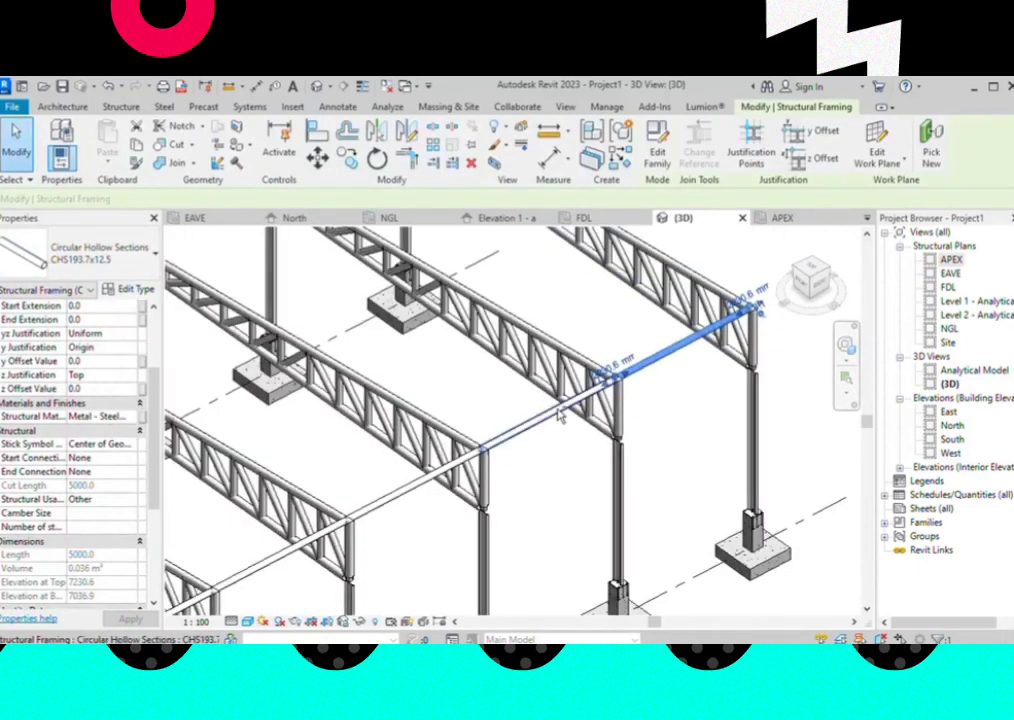
ctrl+click(425, 480)
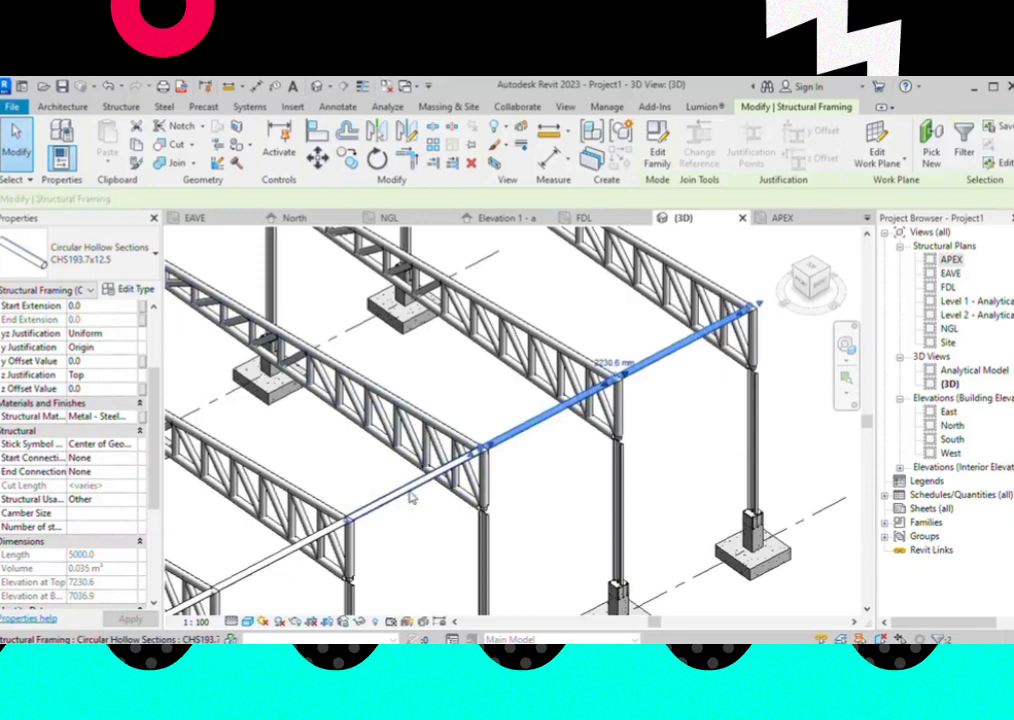
scroll(410, 489, down, 2)
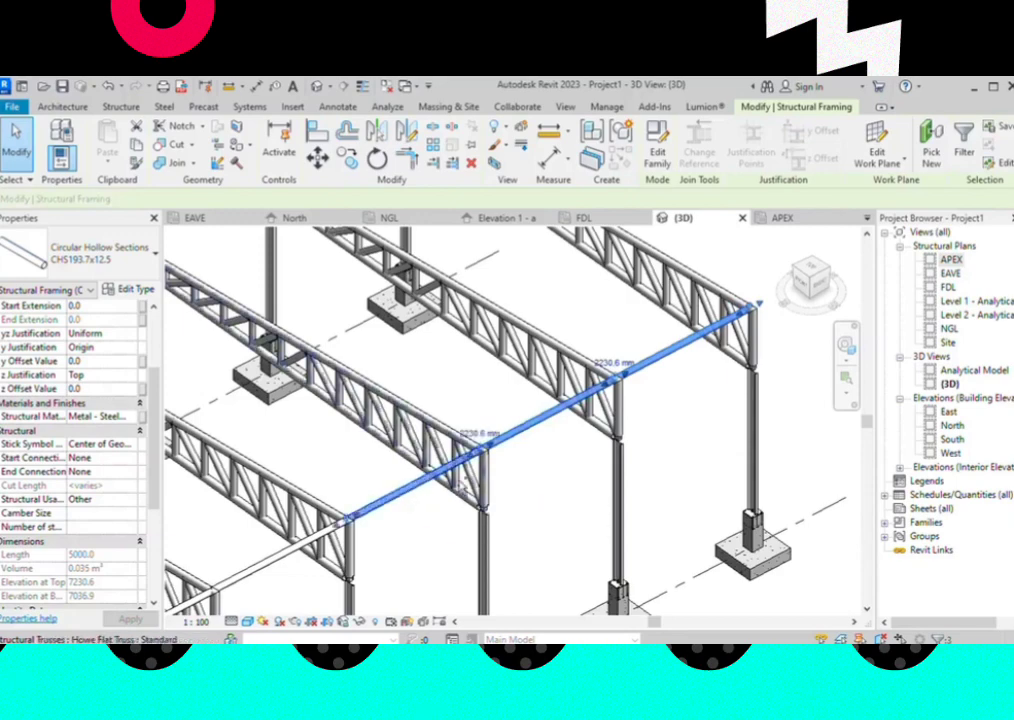
scroll(415, 492, down, 2)
scroll(425, 497, up, 1)
Add the remaining beam segments to the selection and set their z Justification to Bottom
ctrl+click(430, 497)
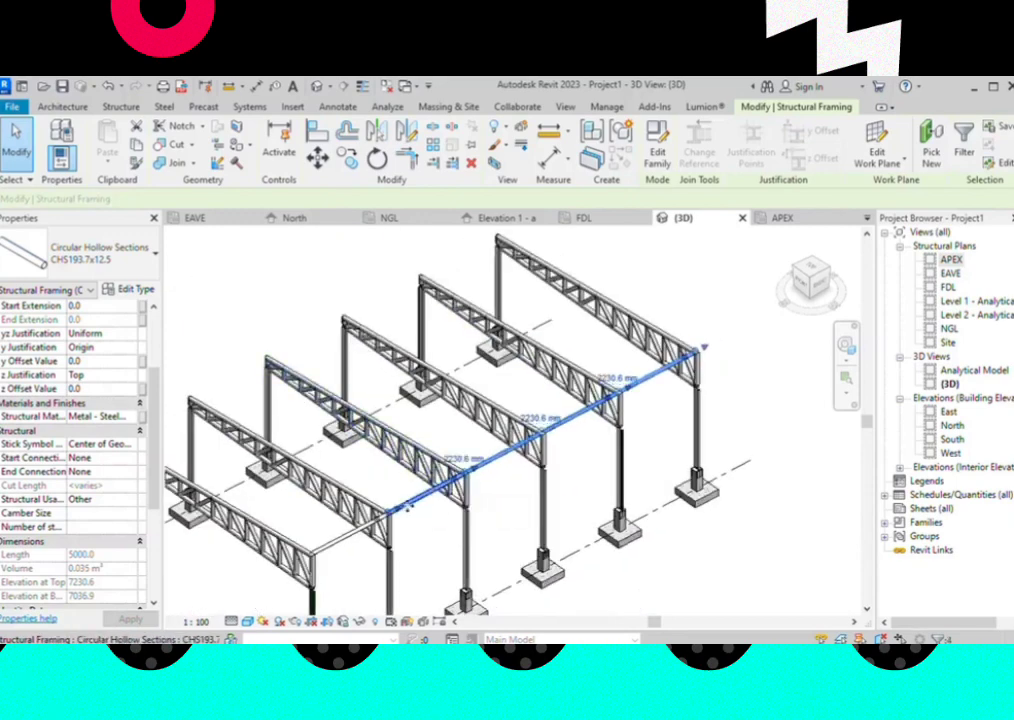
ctrl+click(352, 537)
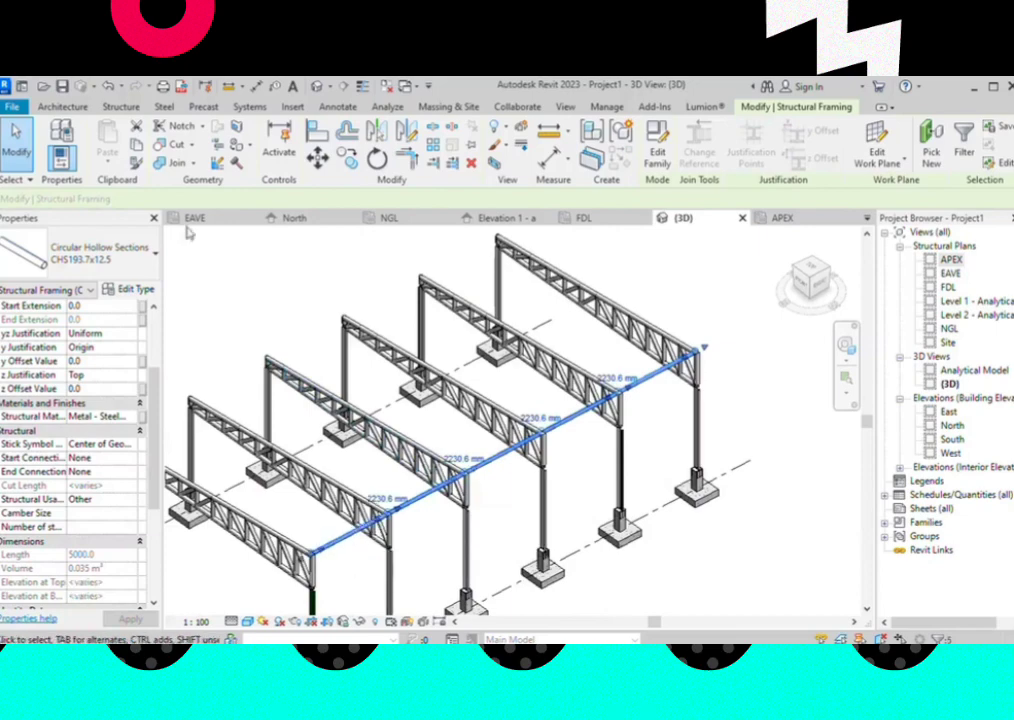
scroll(101, 404, down, 1)
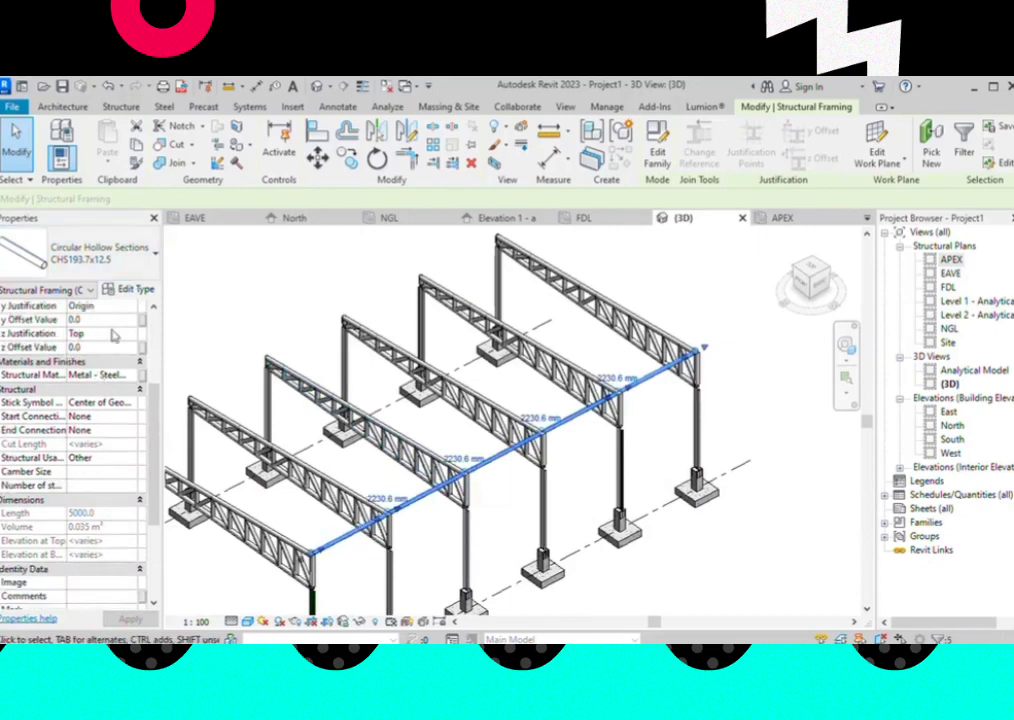
click(114, 334)
click(131, 334)
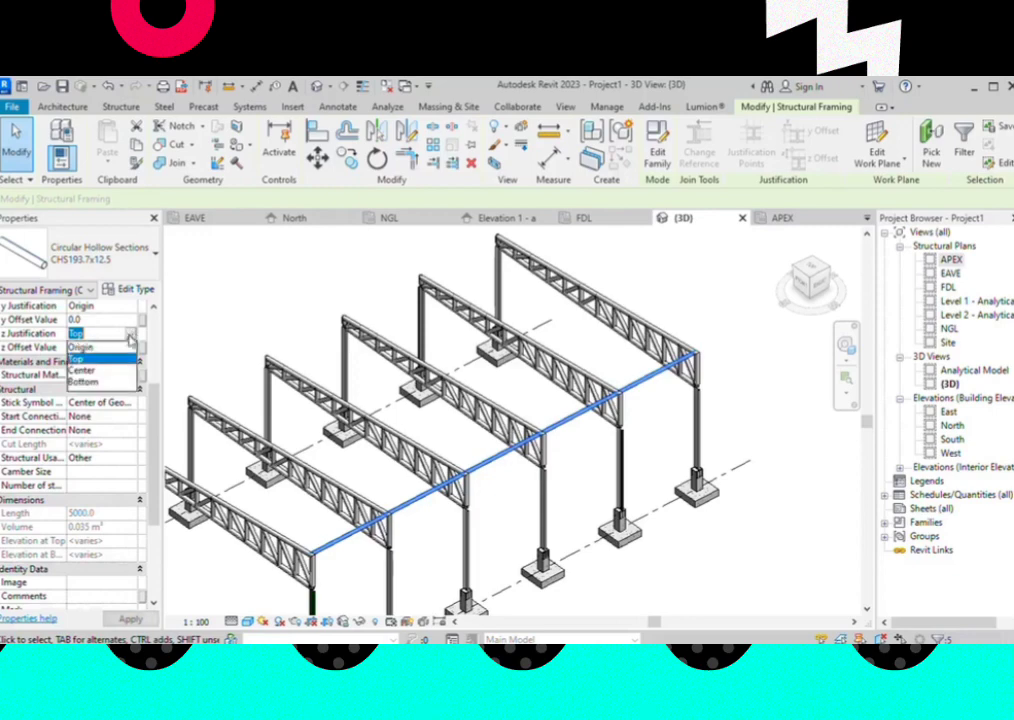
click(83, 382)
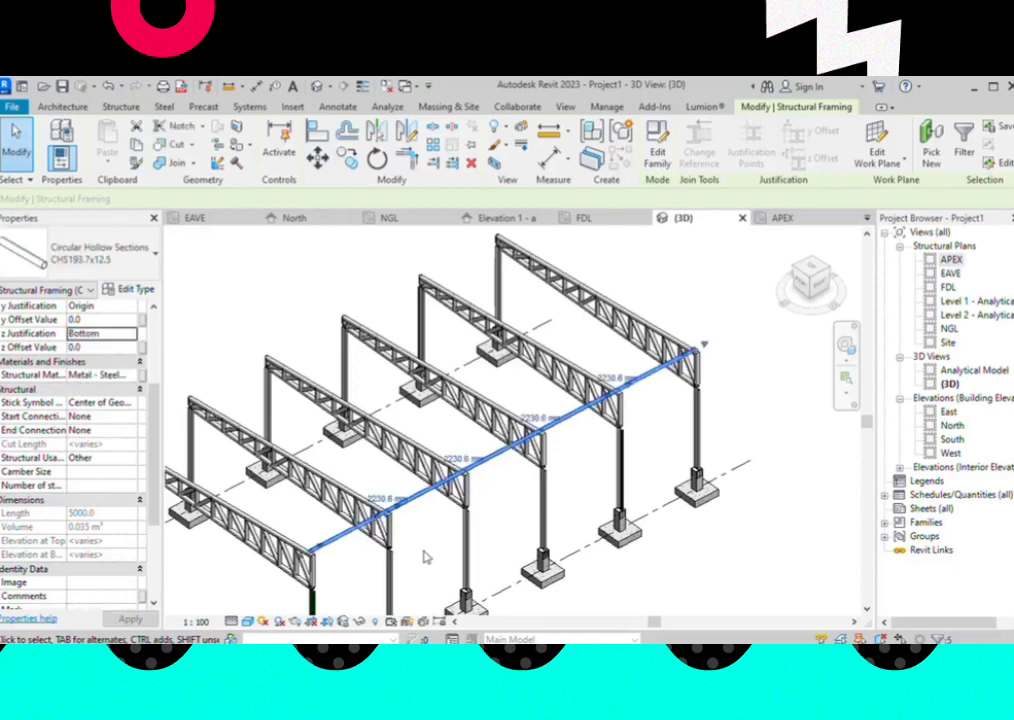
key(Escape)
Orbit and zoom the 3D view to check the tie sits on the truss ends
scroll(460, 540, up, 3)
scroll(460, 540, up, 3)
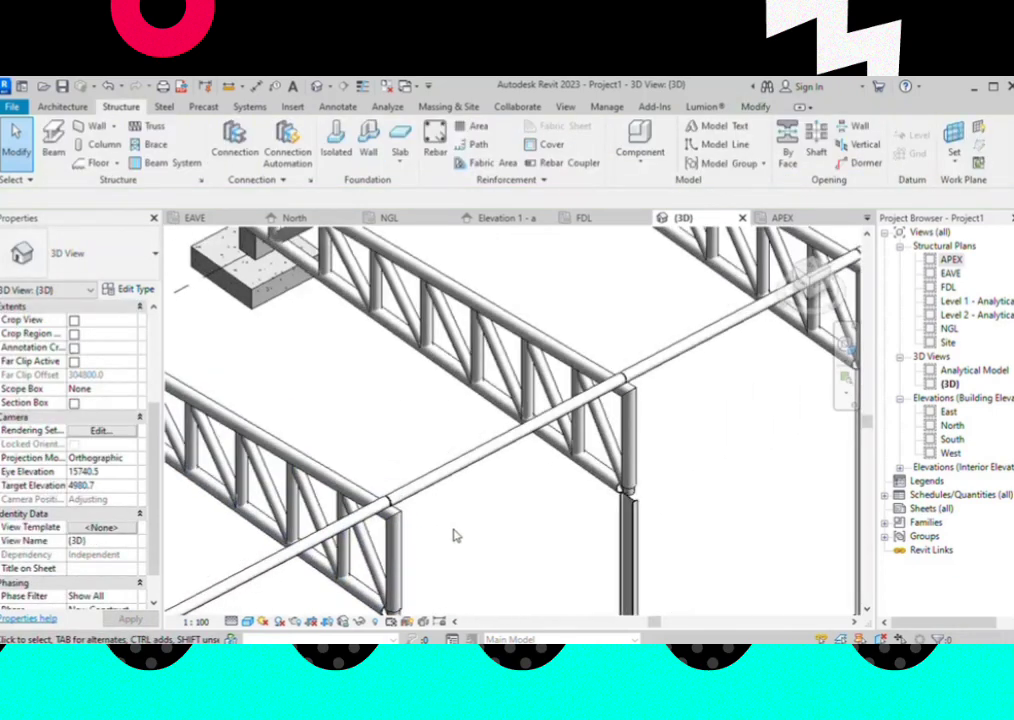
scroll(645, 407, down, 2)
shift+middle_drag(645, 407, 608, 397)
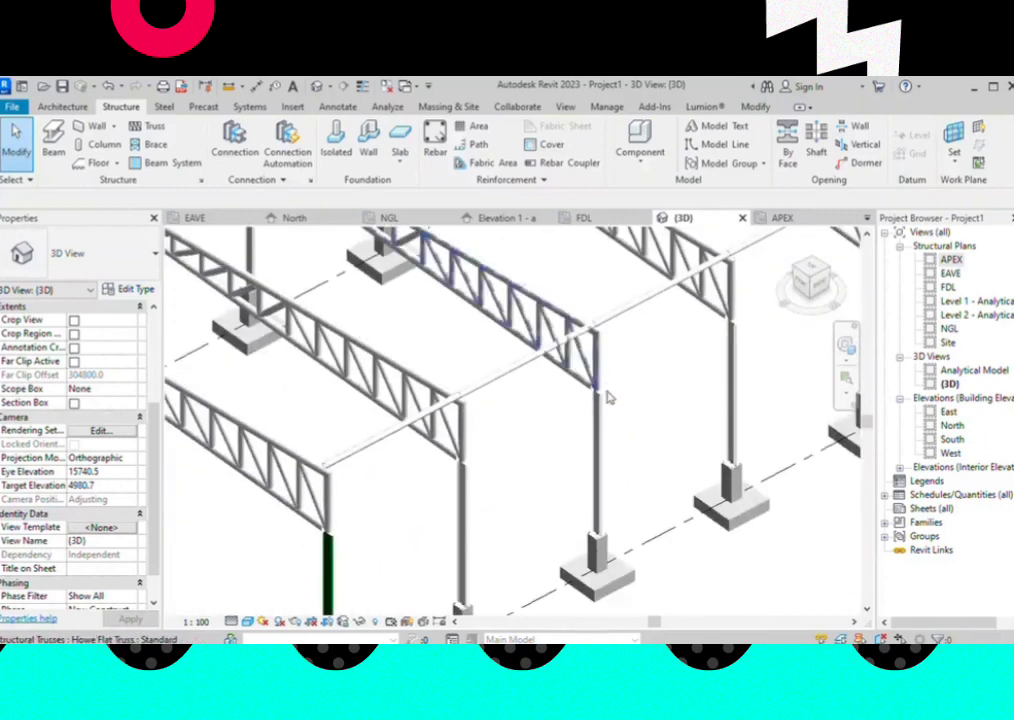
scroll(608, 397, down, 2)
scroll(520, 430, down, 2)
scroll(470, 470, down, 1)
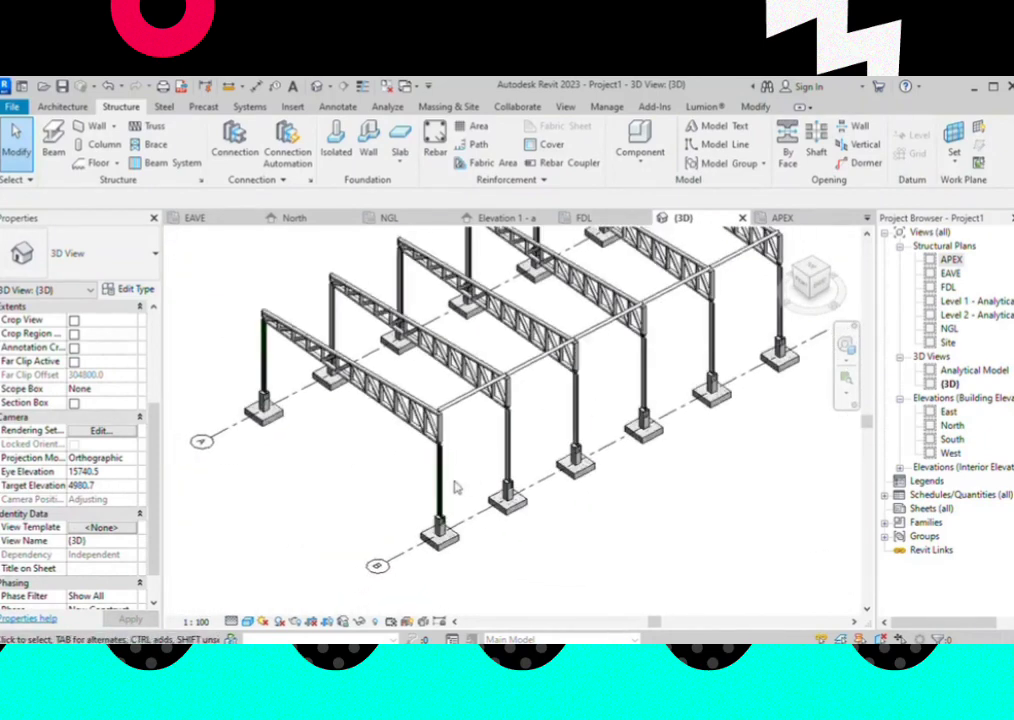
scroll(455, 487, up, 3)
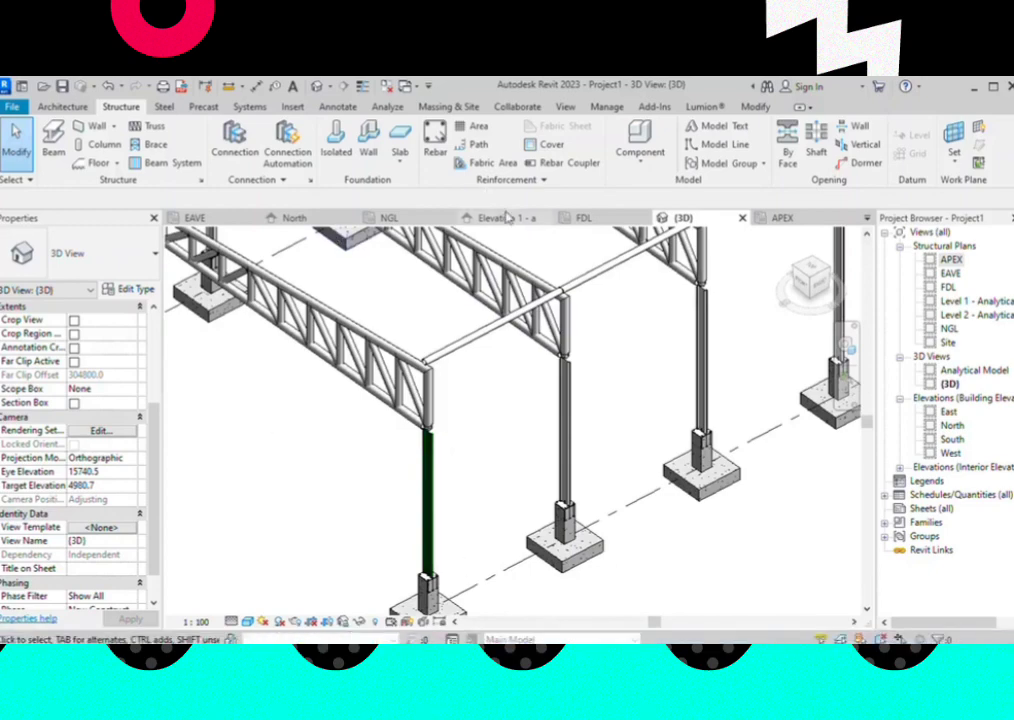
scroll(446, 509, down, 2)
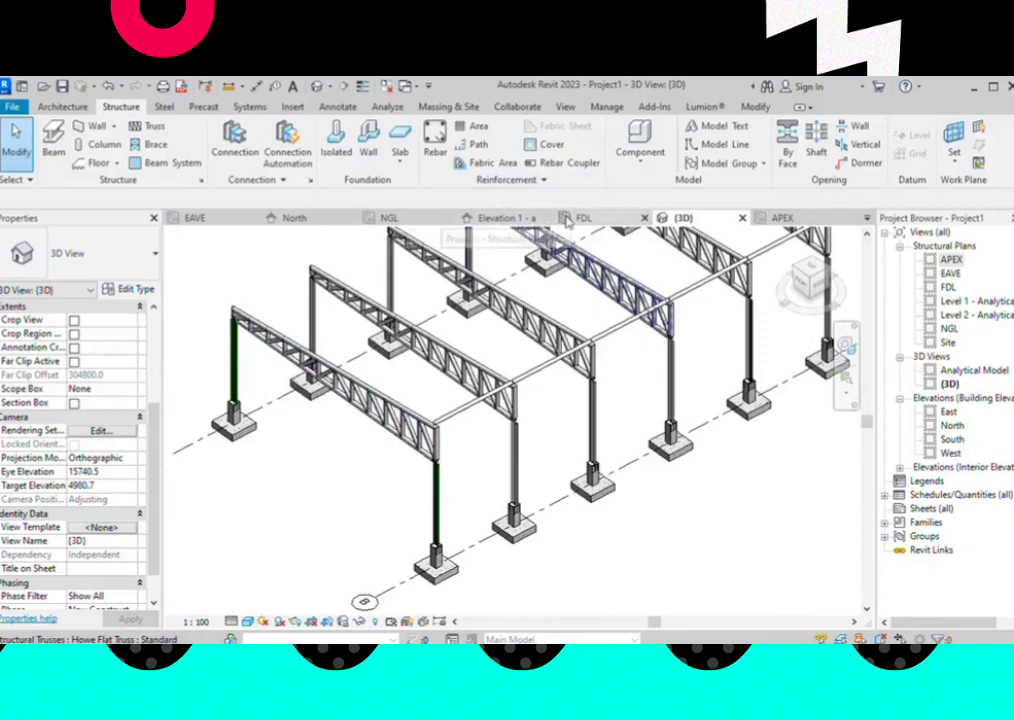
Check Elevation 1 - a, then select the three collinear beams along the truss ends in 3D
click(510, 219)
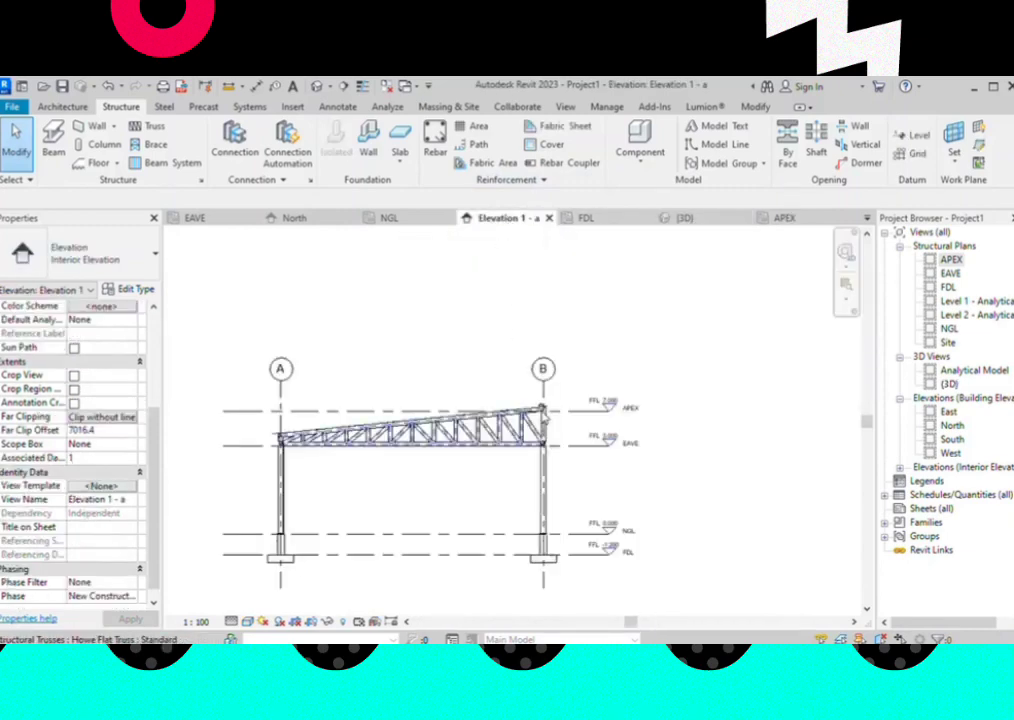
scroll(540, 405, up, 3)
scroll(540, 404, up, 2)
scroll(540, 400, up, 2)
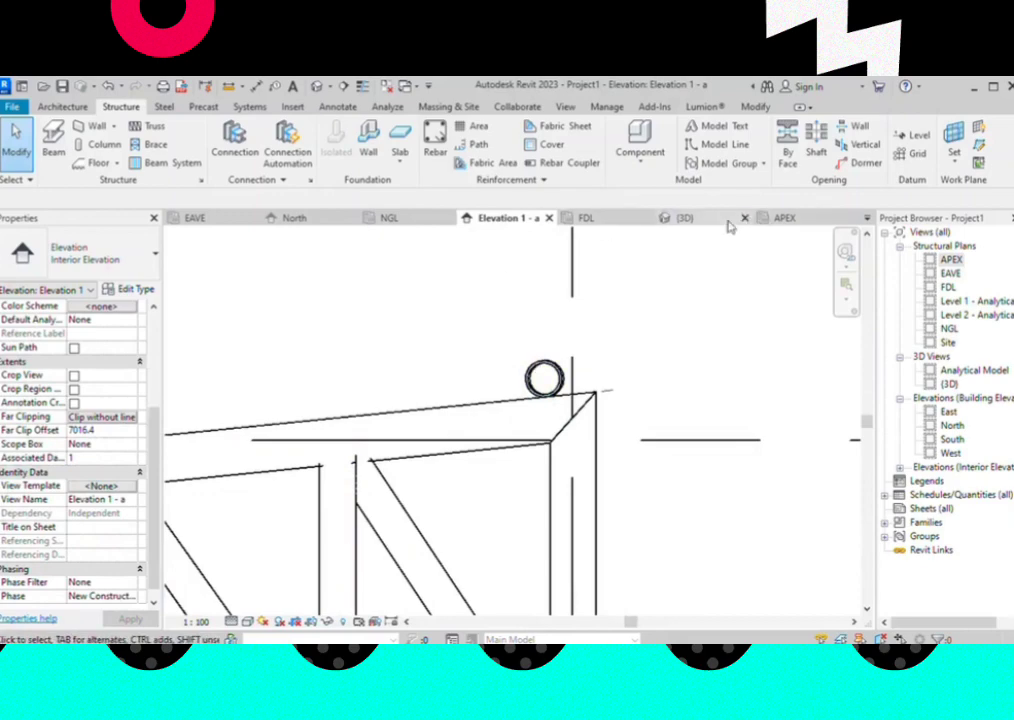
click(693, 220)
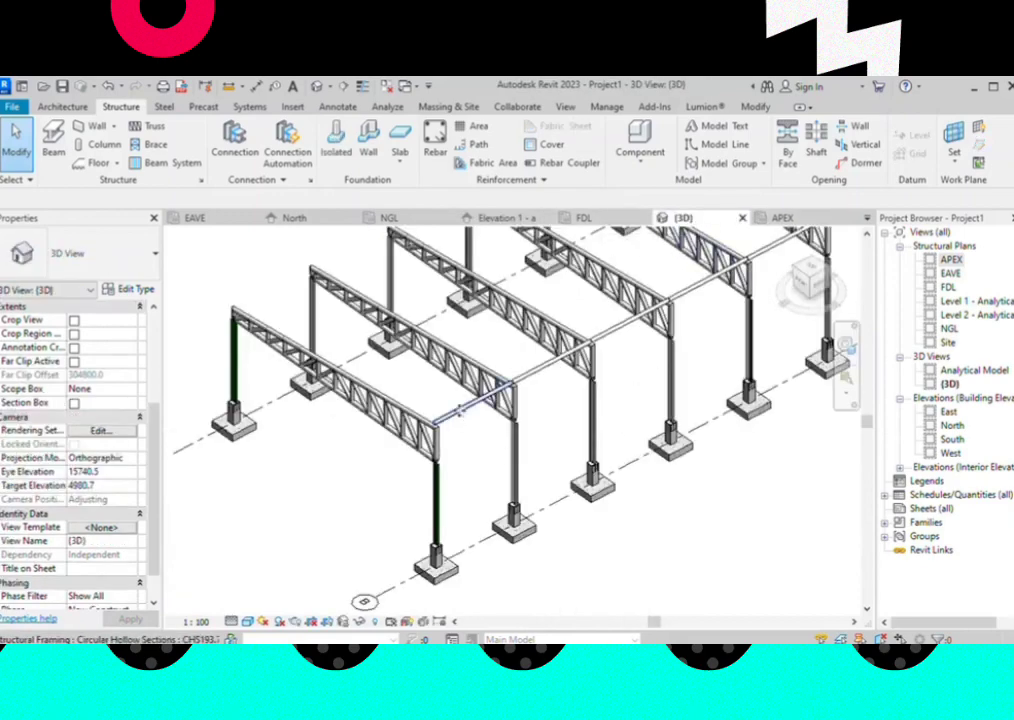
click(459, 410)
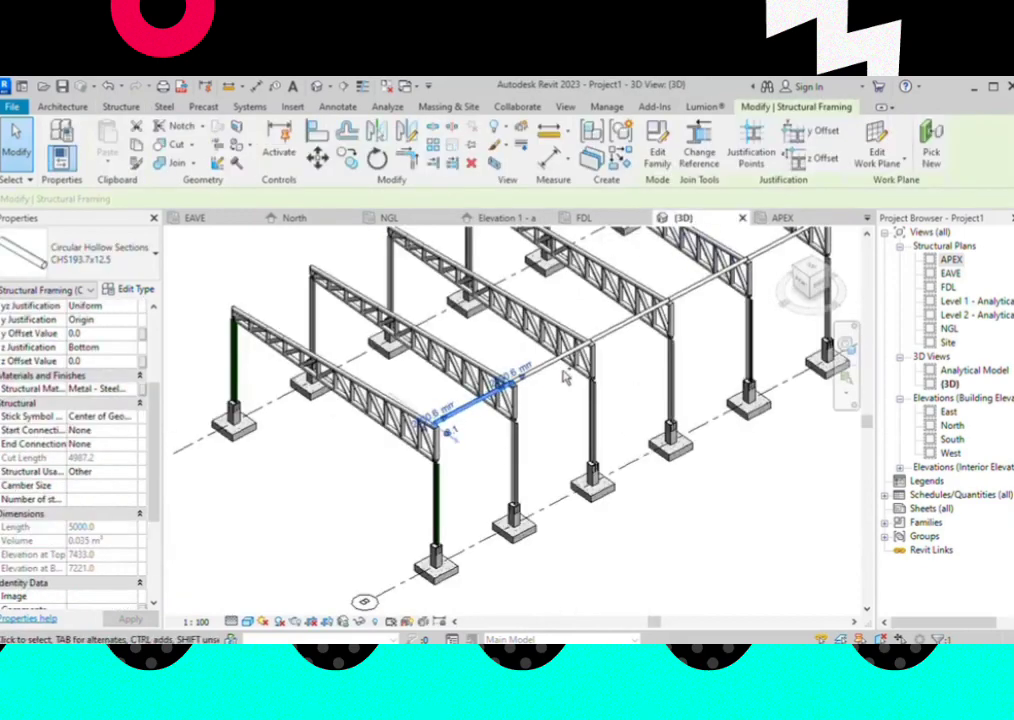
ctrl+click(621, 333)
scroll(707, 293, down, 3)
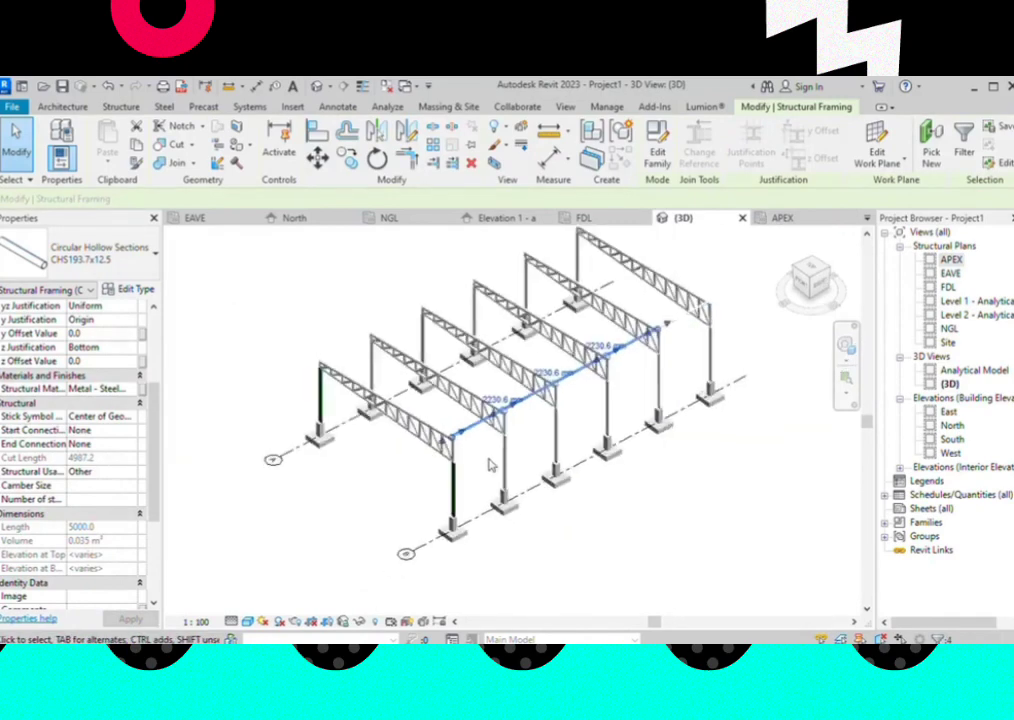
scroll(709, 318, up, 5)
ctrl+click(712, 304)
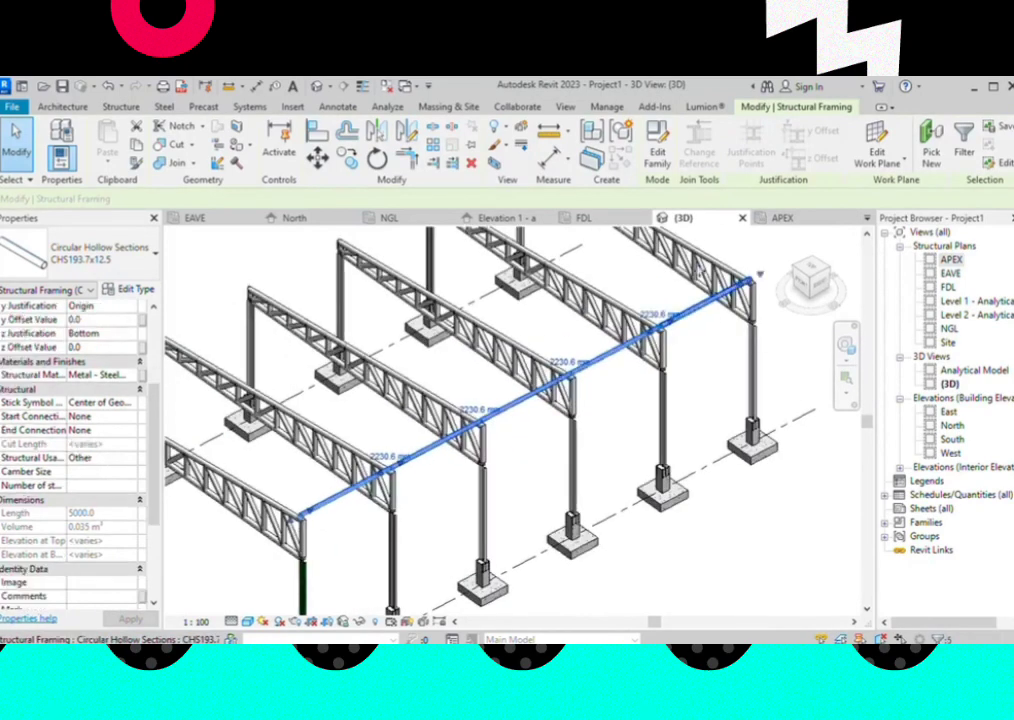
In Elevation 1 - a, start the Copy command on the three selected beams
click(500, 217)
scroll(560, 330, down, 2)
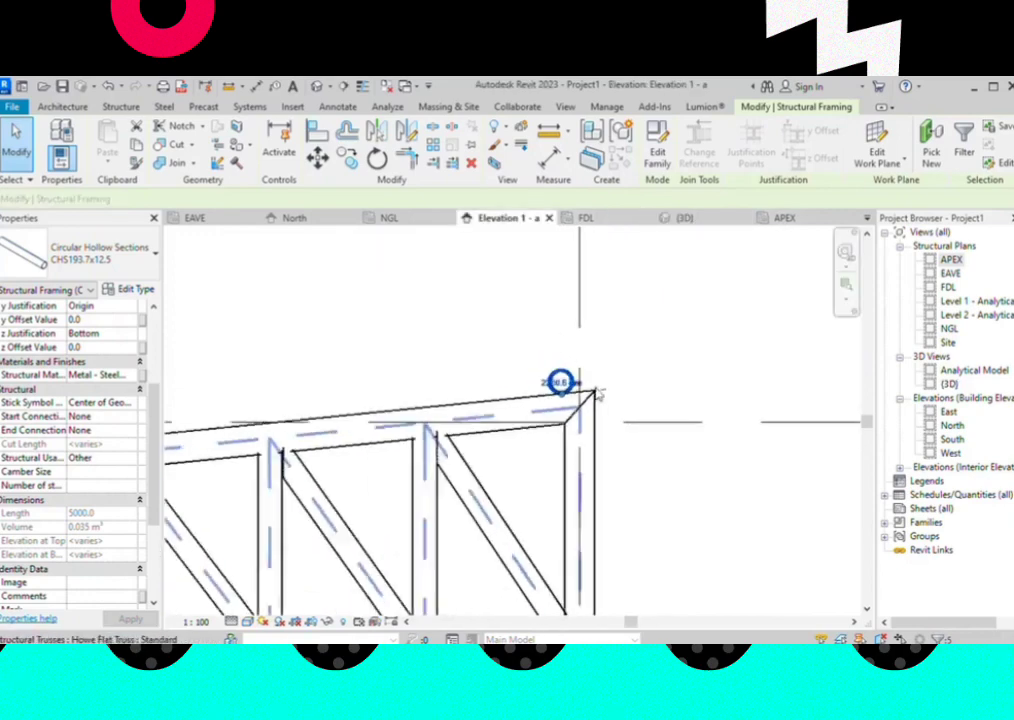
scroll(620, 400, down, 2)
scroll(638, 425, down, 1)
scroll(640, 428, down, 1)
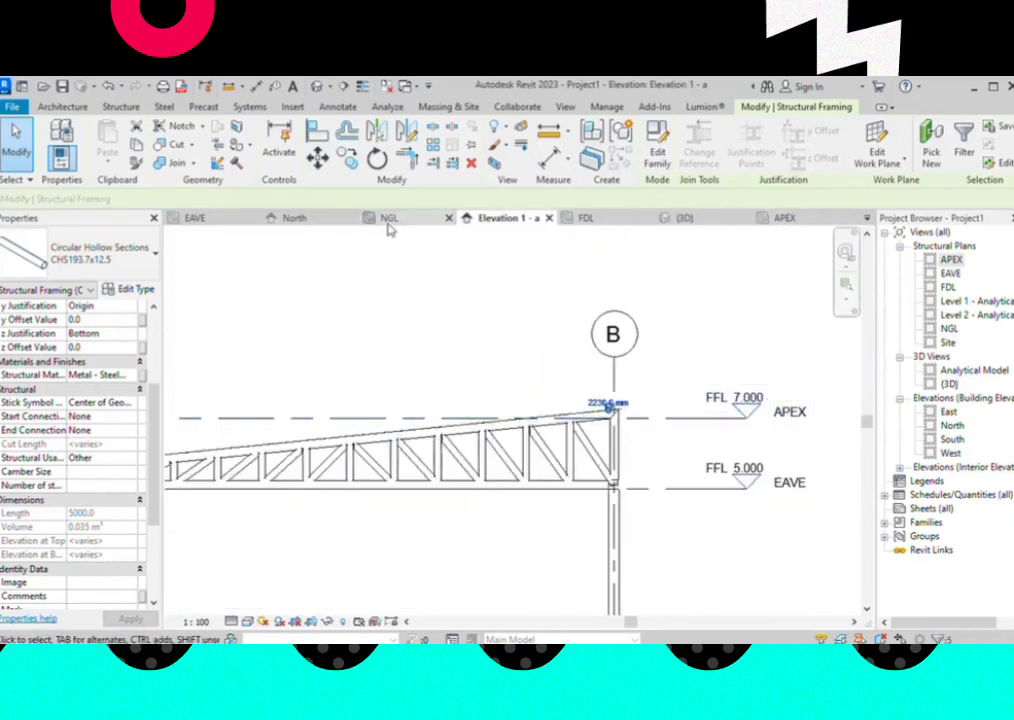
click(347, 158)
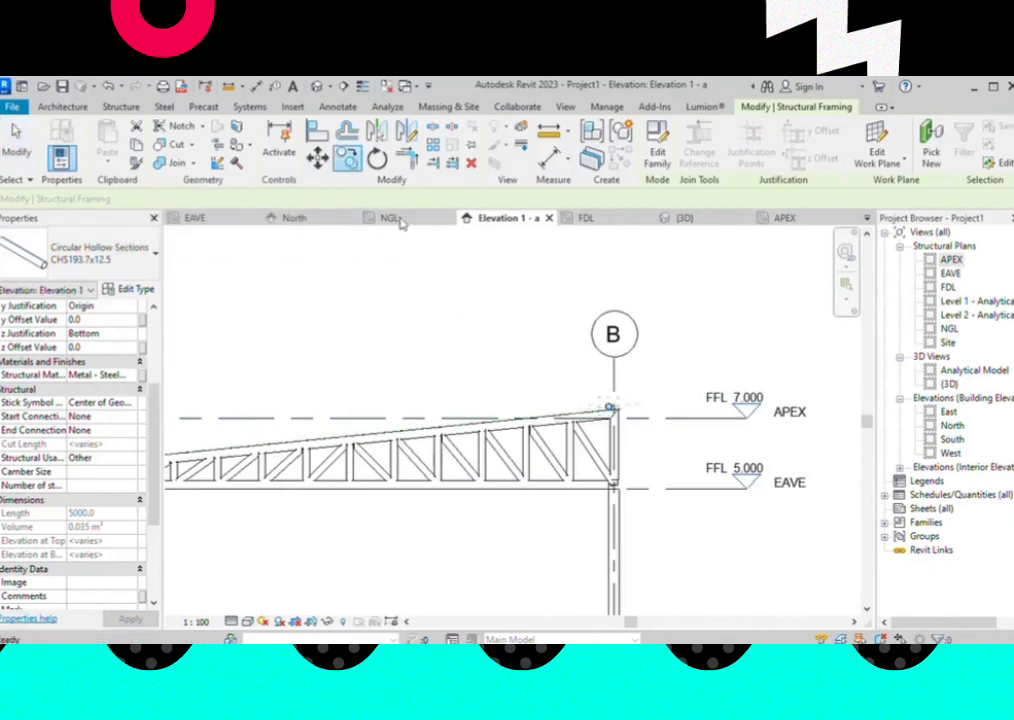
scroll(672, 388, up, 2)
scroll(607, 413, up, 2)
scroll(620, 392, up, 1)
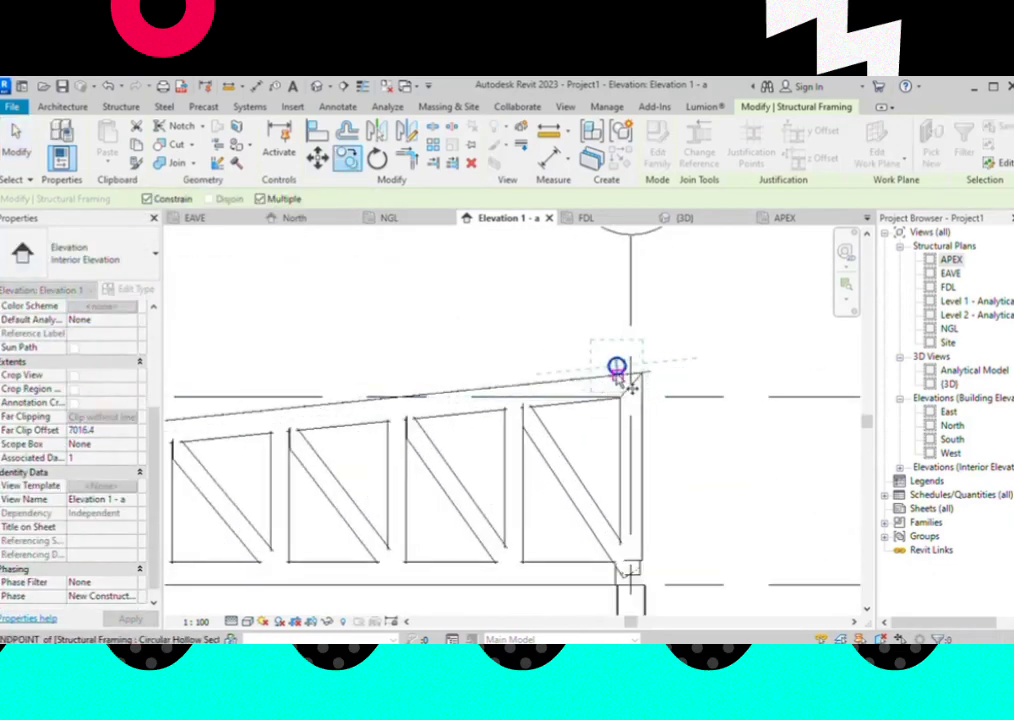
Base the copy at the truss apex and place purlin copies every 1500 mm down the top chord
click(618, 370)
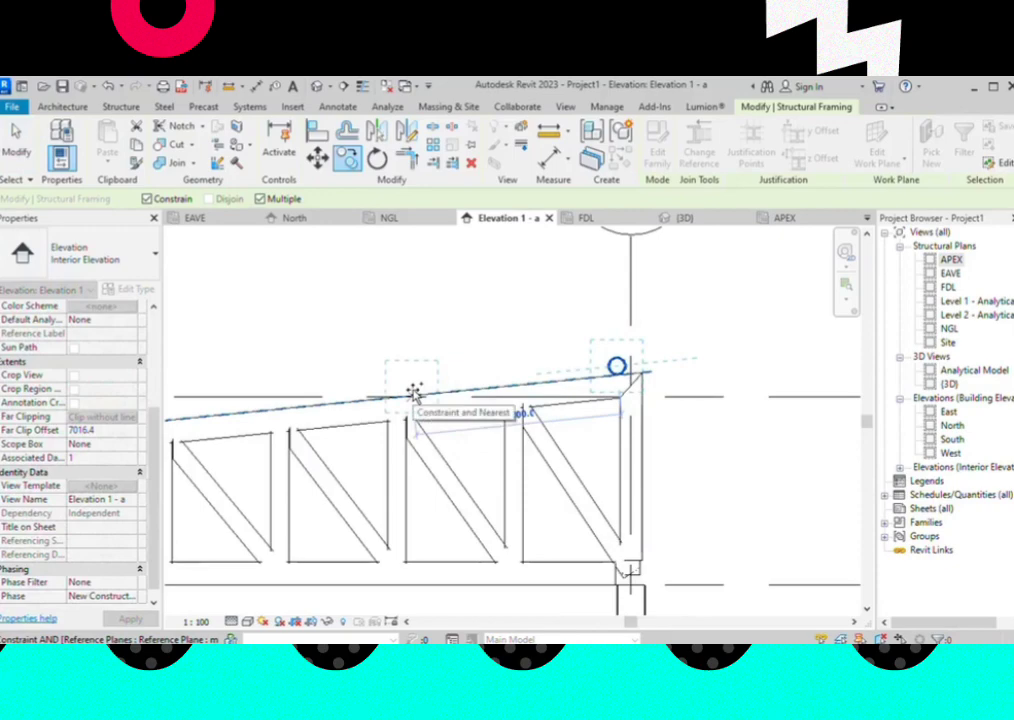
text(1500)
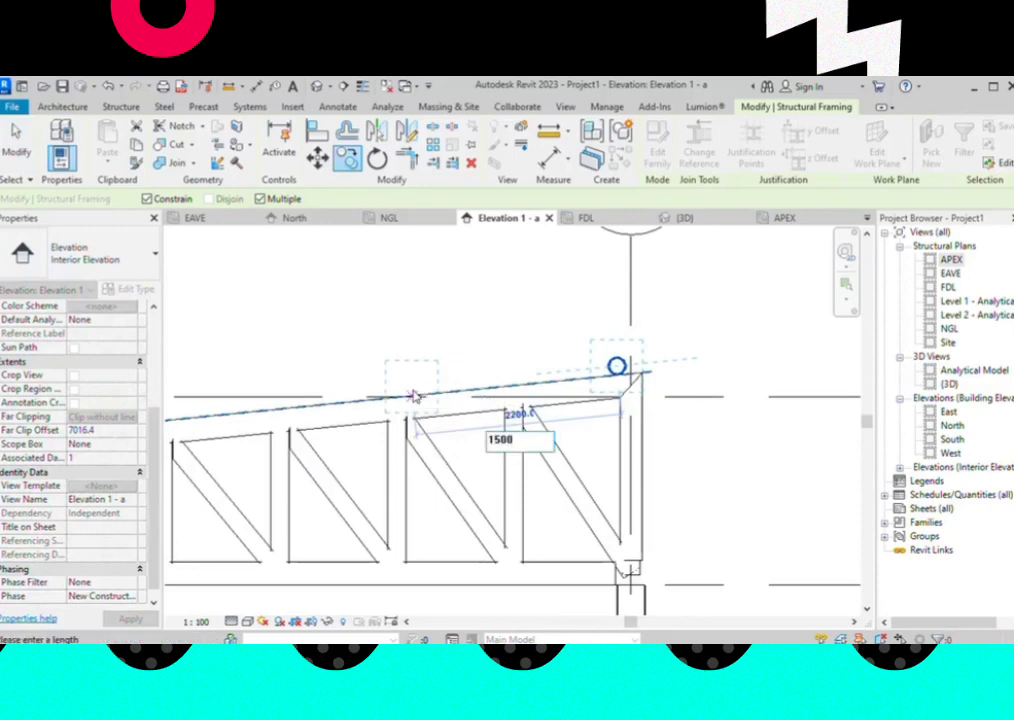
key(Return)
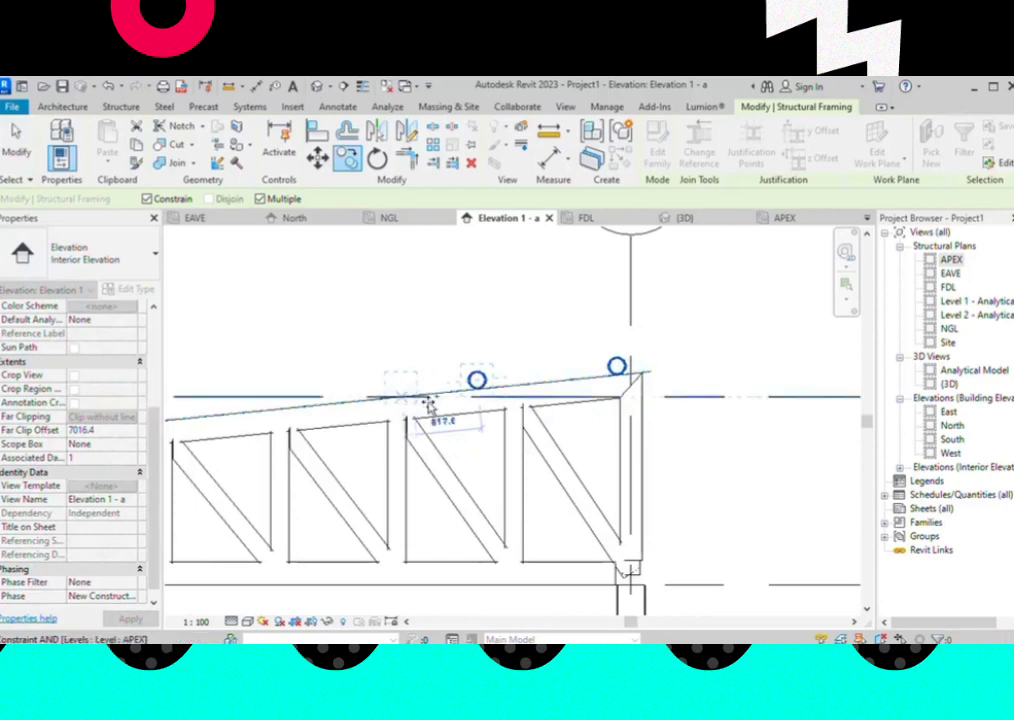
scroll(680, 428, down, 3)
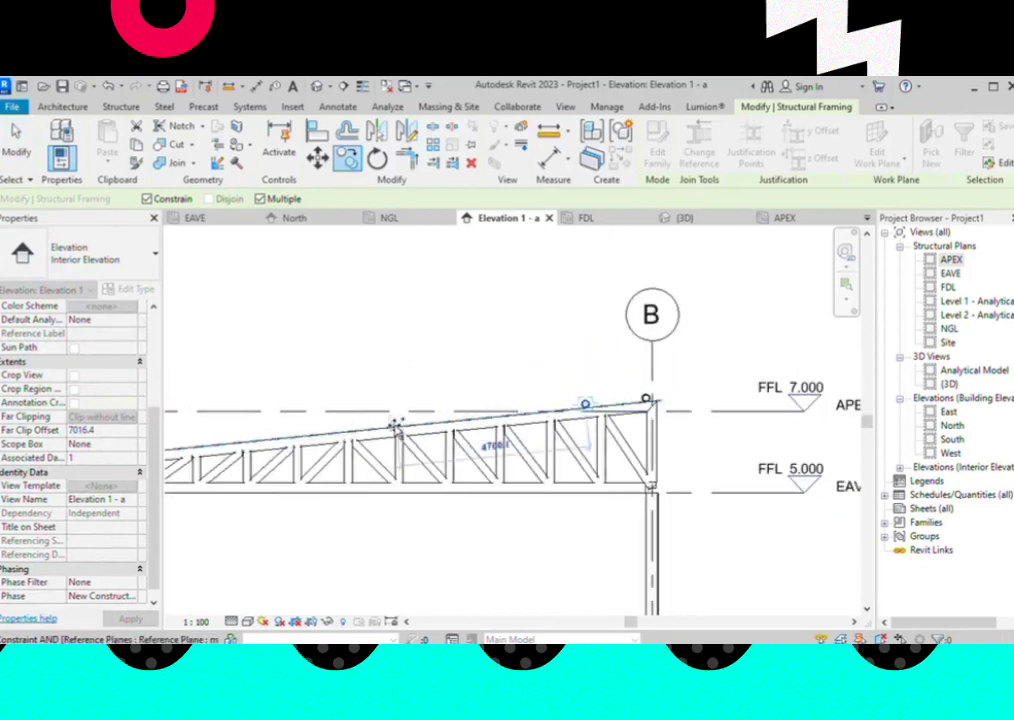
text(1500)
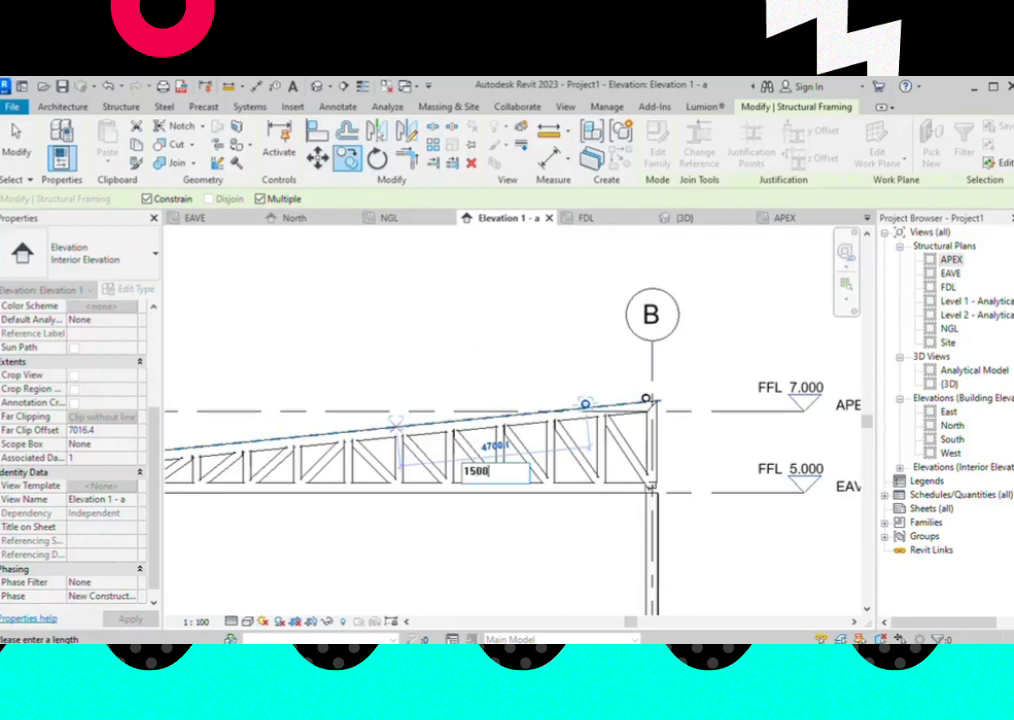
key(Return)
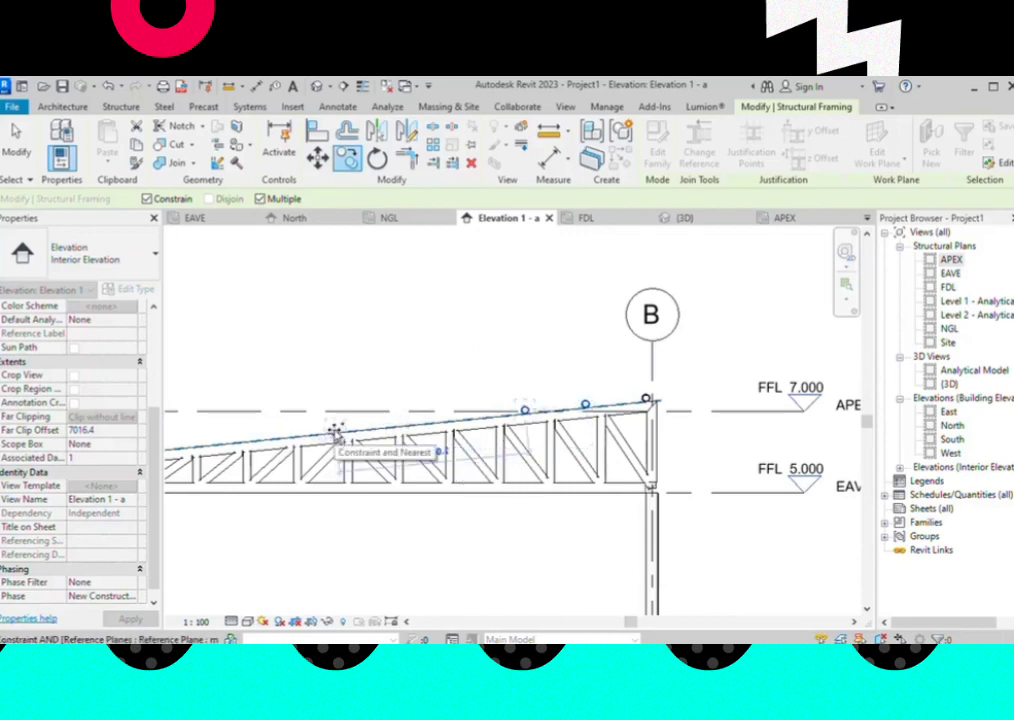
text(1500)
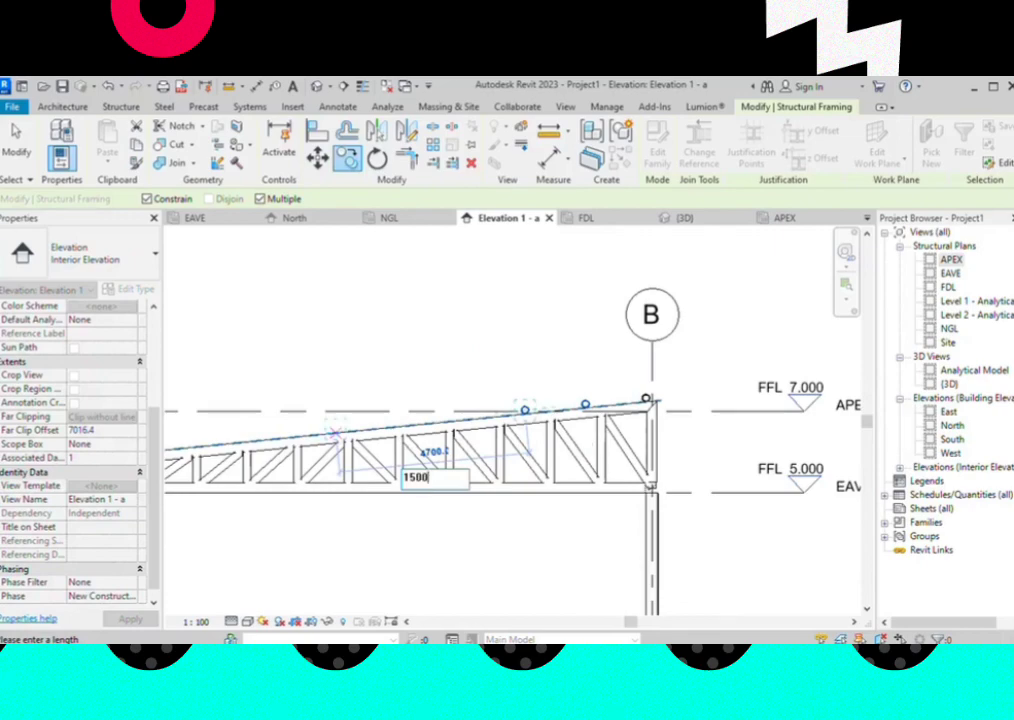
key(Return)
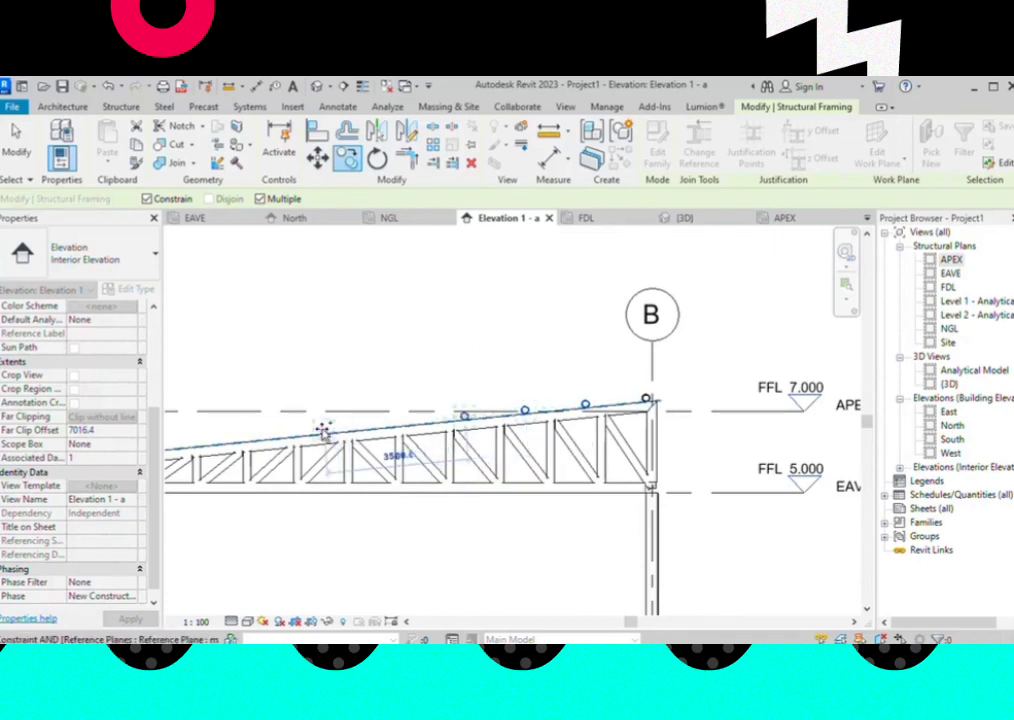
text(1500)
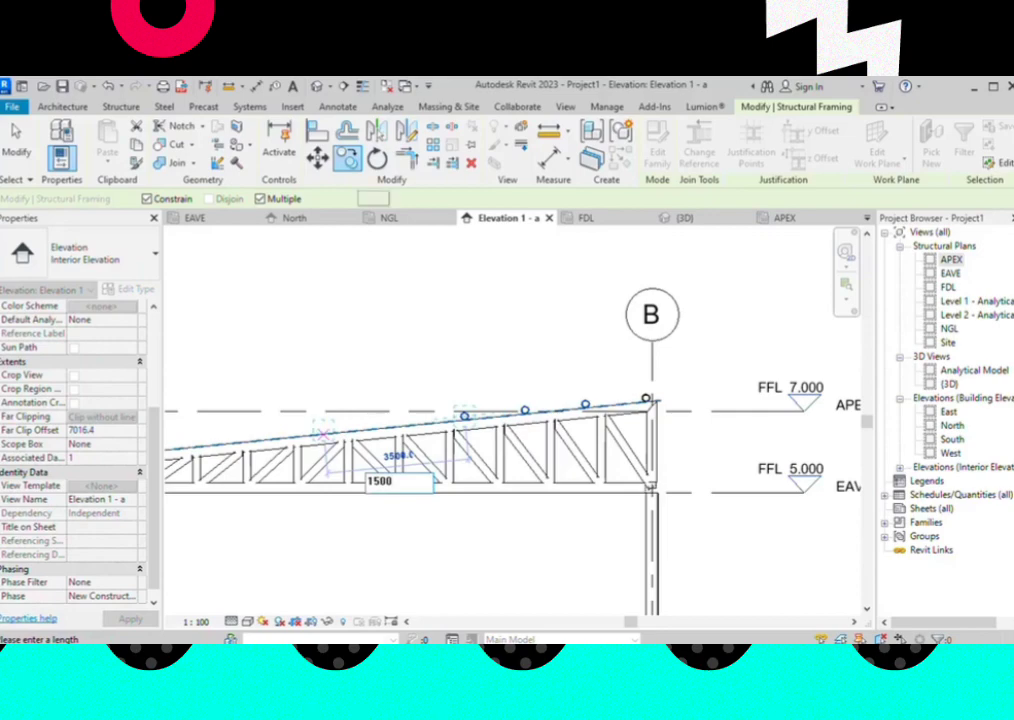
key(Return)
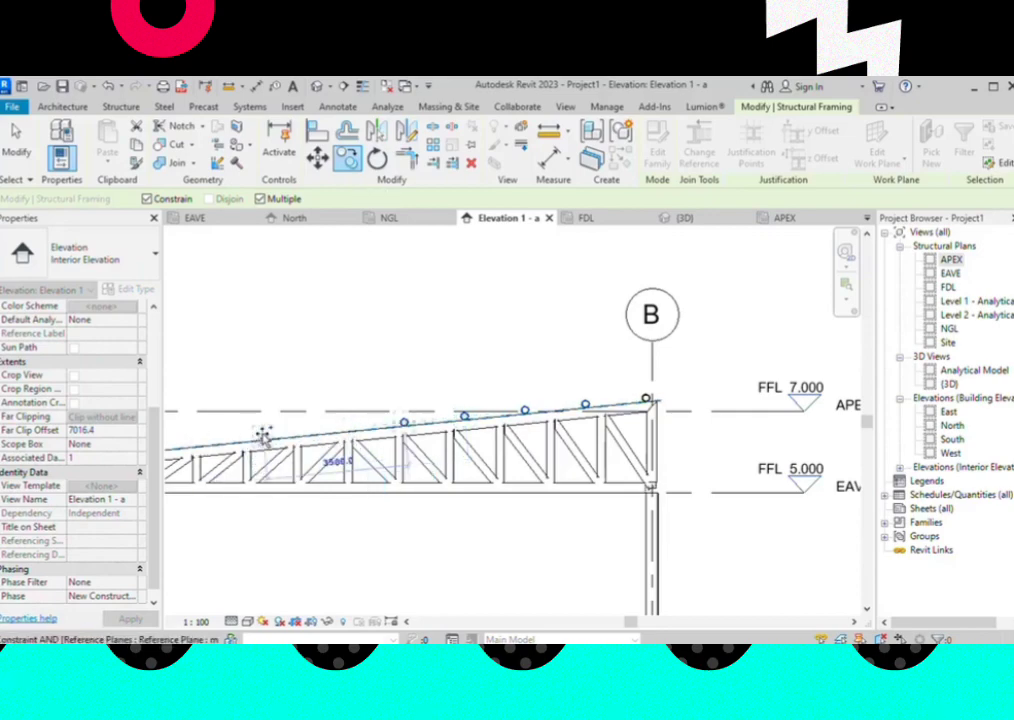
text(1500)
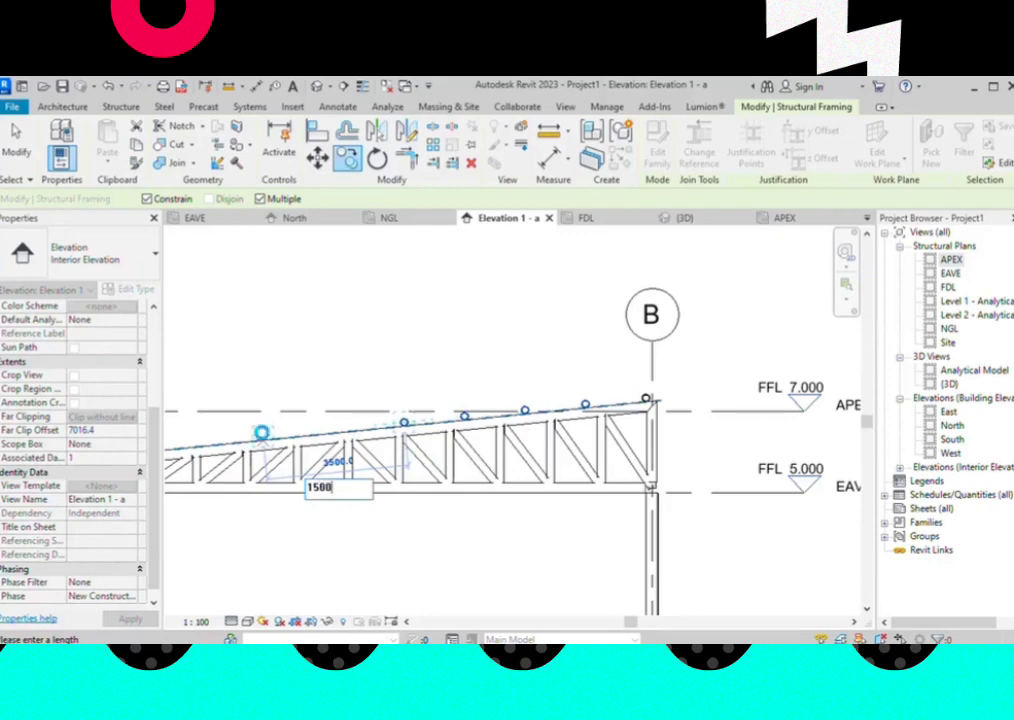
key(Return)
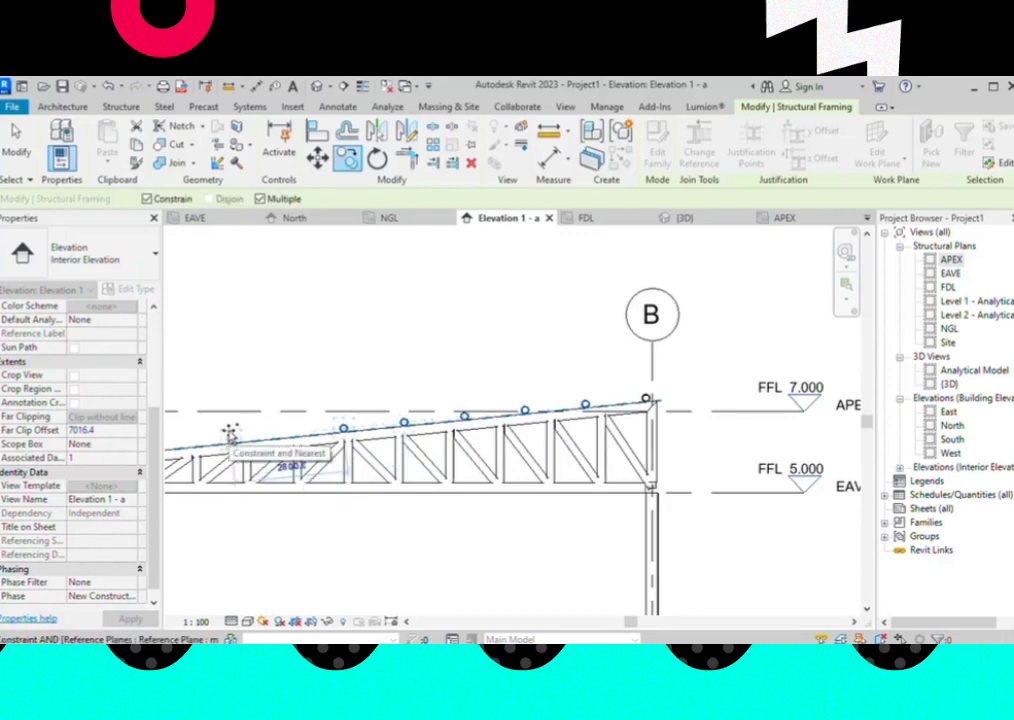
text(1500)
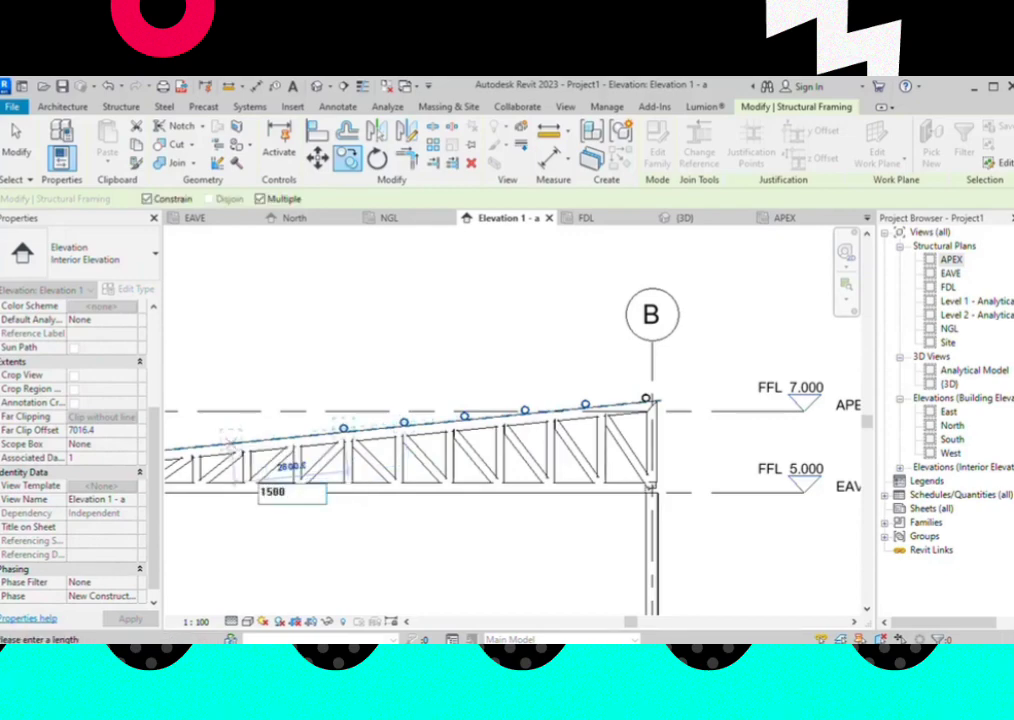
key(Return)
Add the remaining 1500 mm purlin copies, snap the last to the chord's left end, and finish
scroll(670, 482, down, 2)
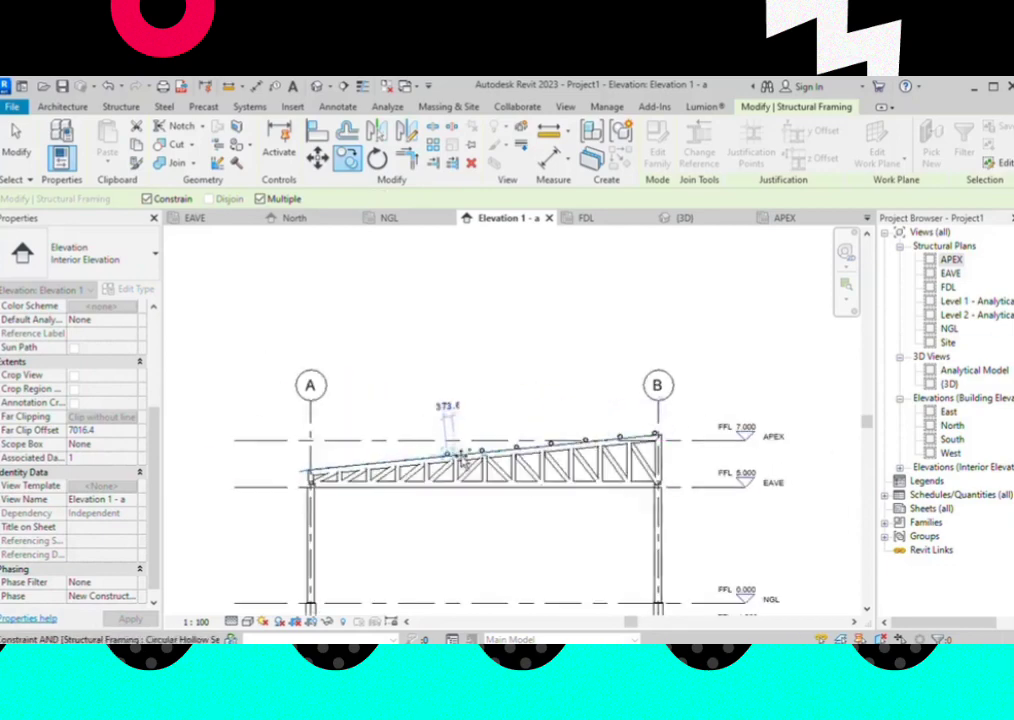
scroll(392, 458, up, 2)
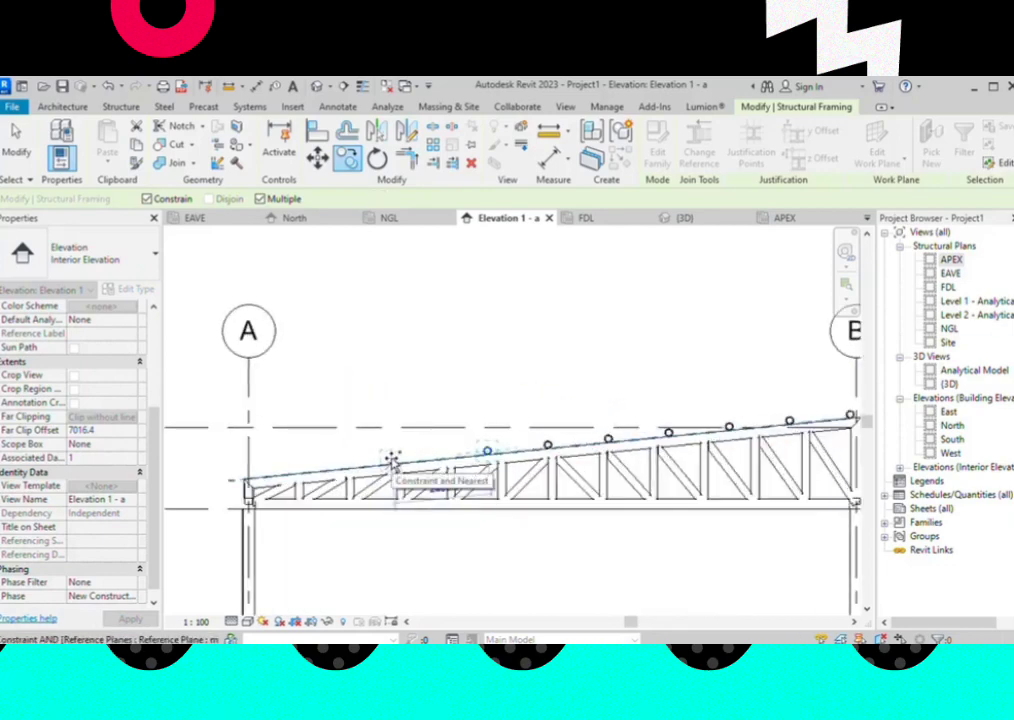
text(1500)
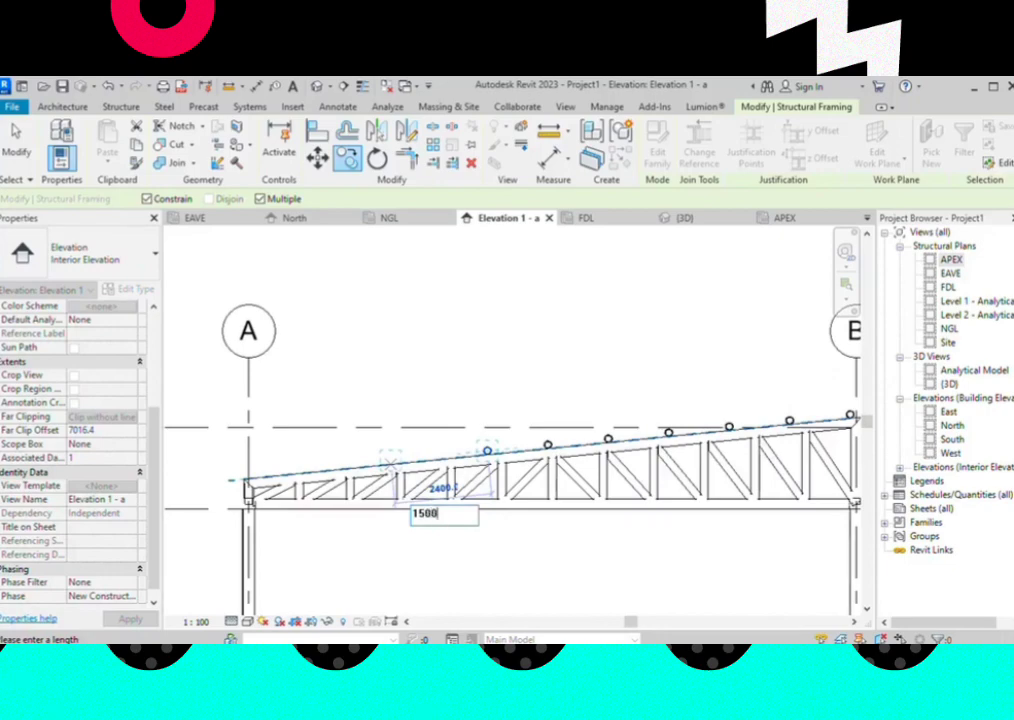
key(Return)
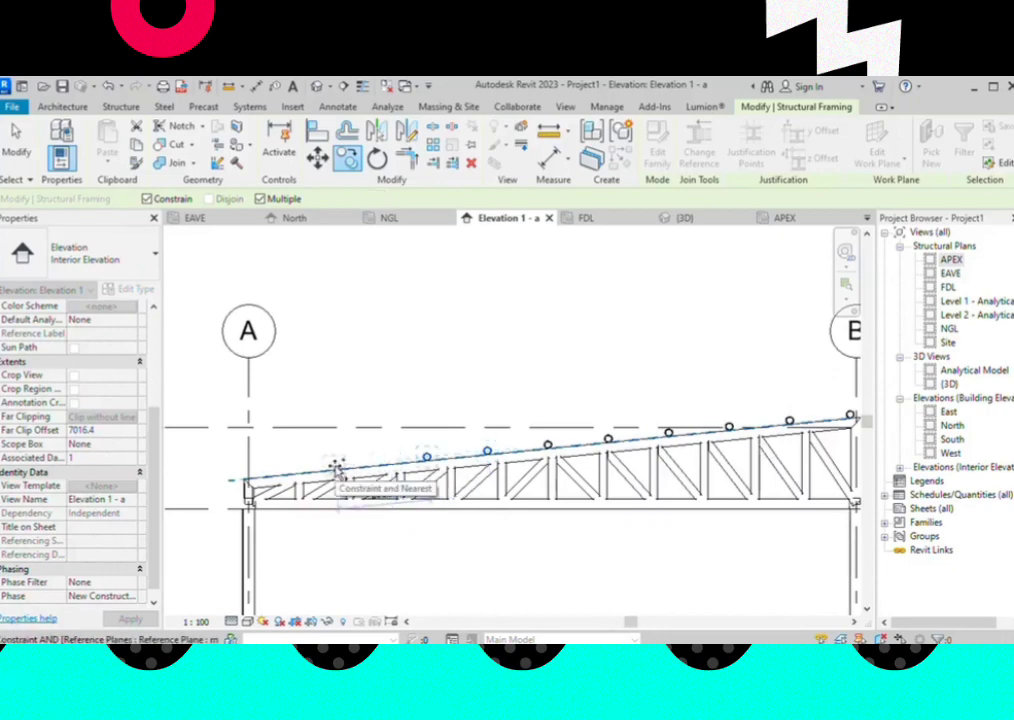
text(1500)
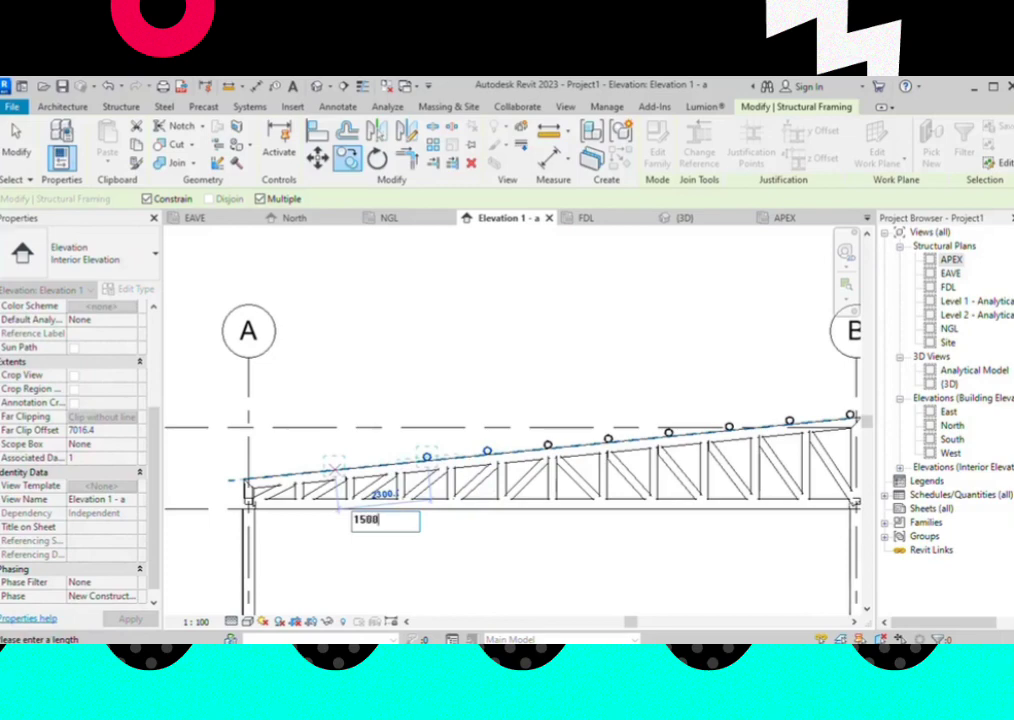
key(Return)
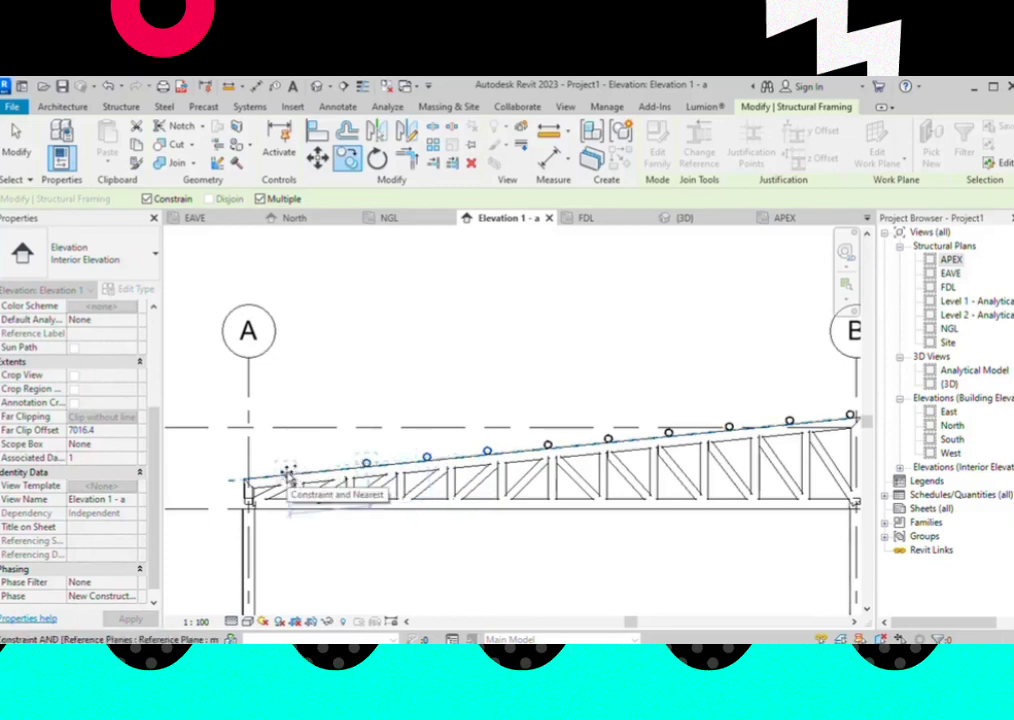
text(1500)
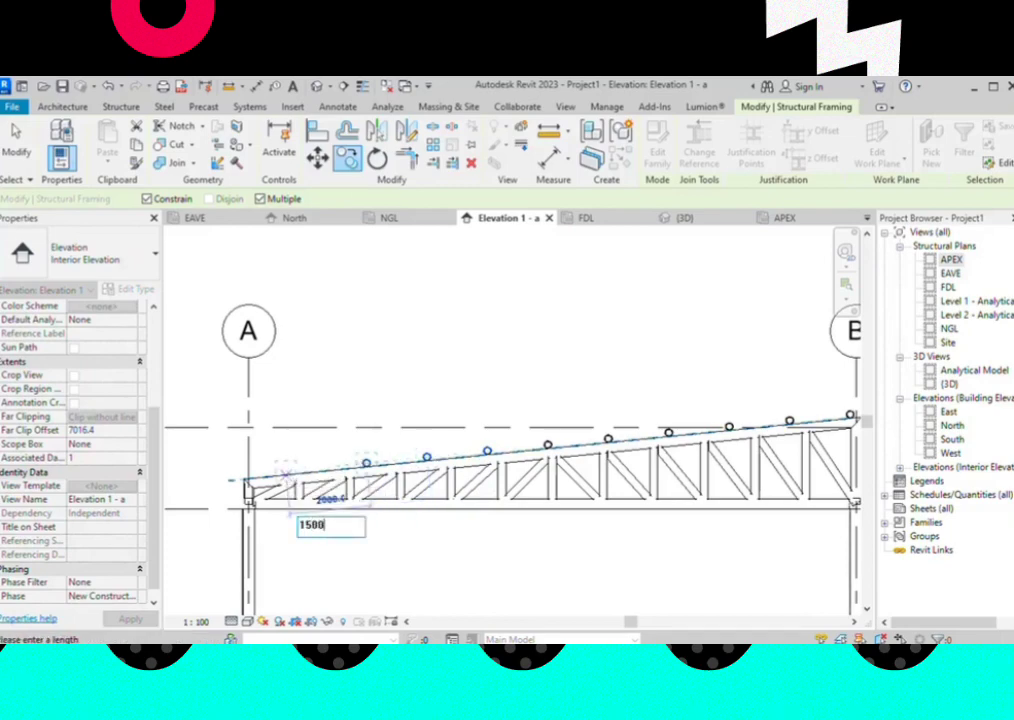
key(Return)
scroll(265, 473, up, 3)
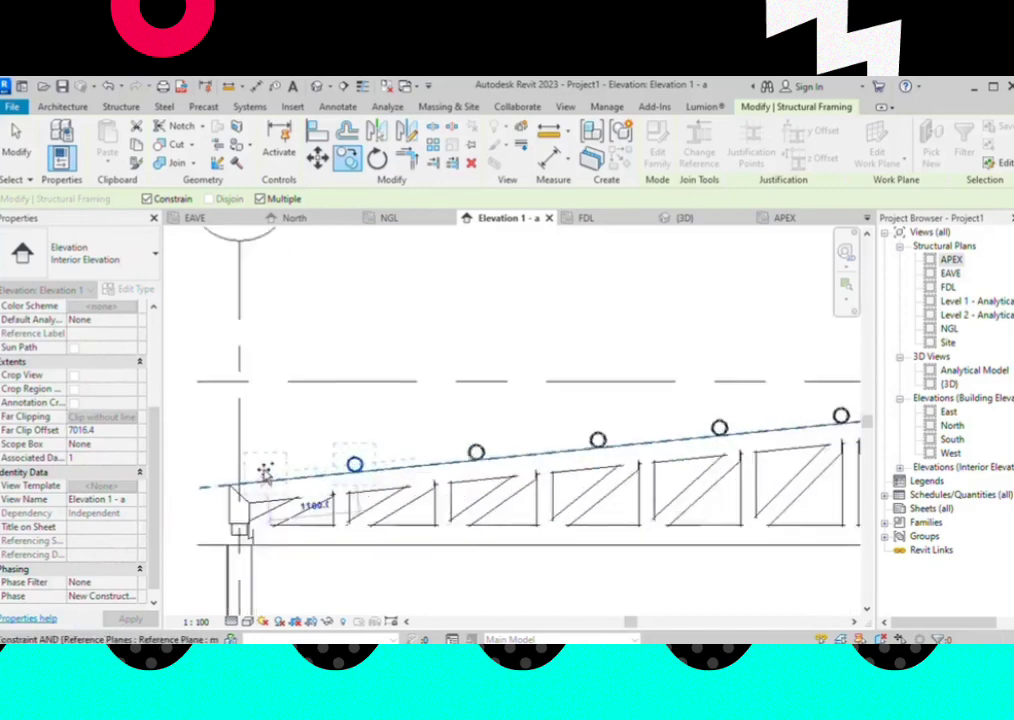
scroll(265, 473, up, 2)
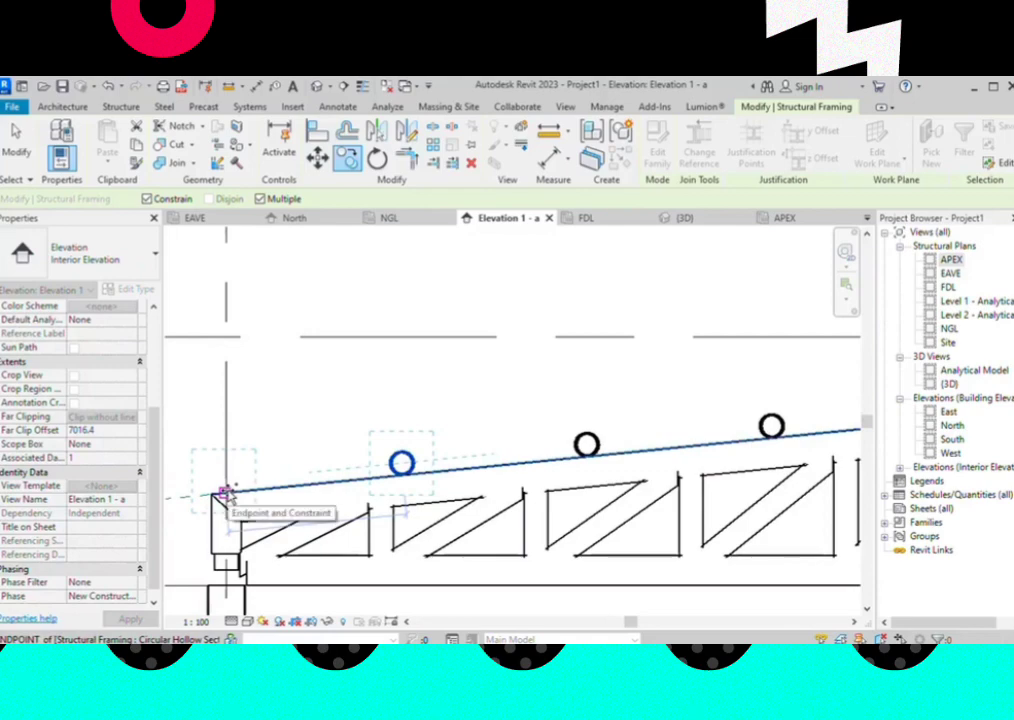
click(224, 492)
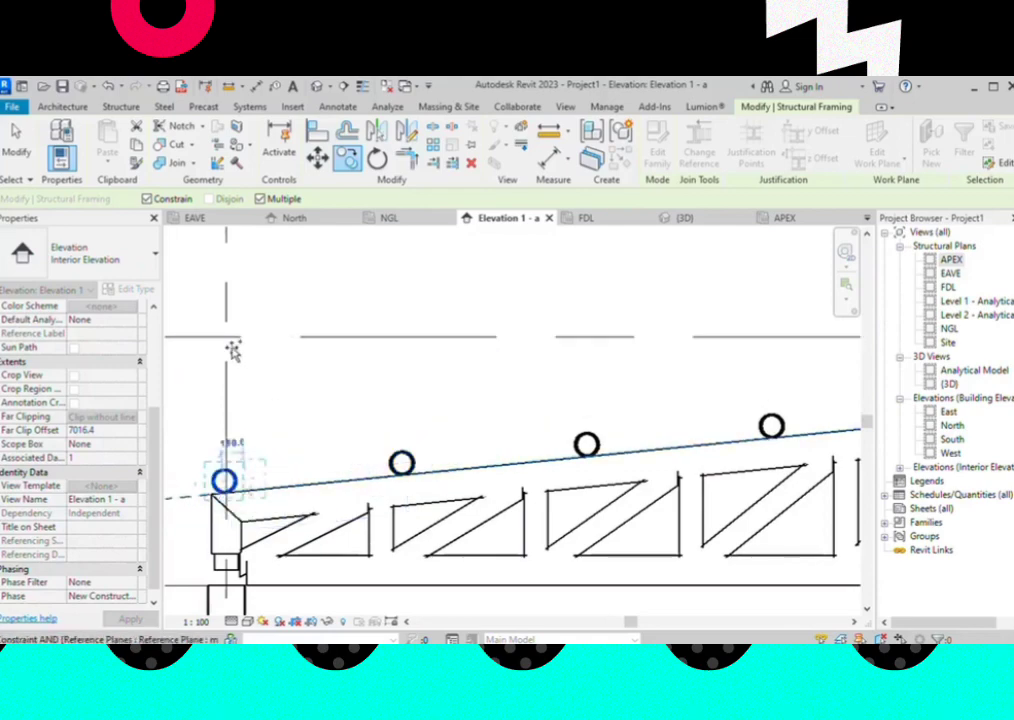
key(Escape)
key(Escape)
click(16, 135)
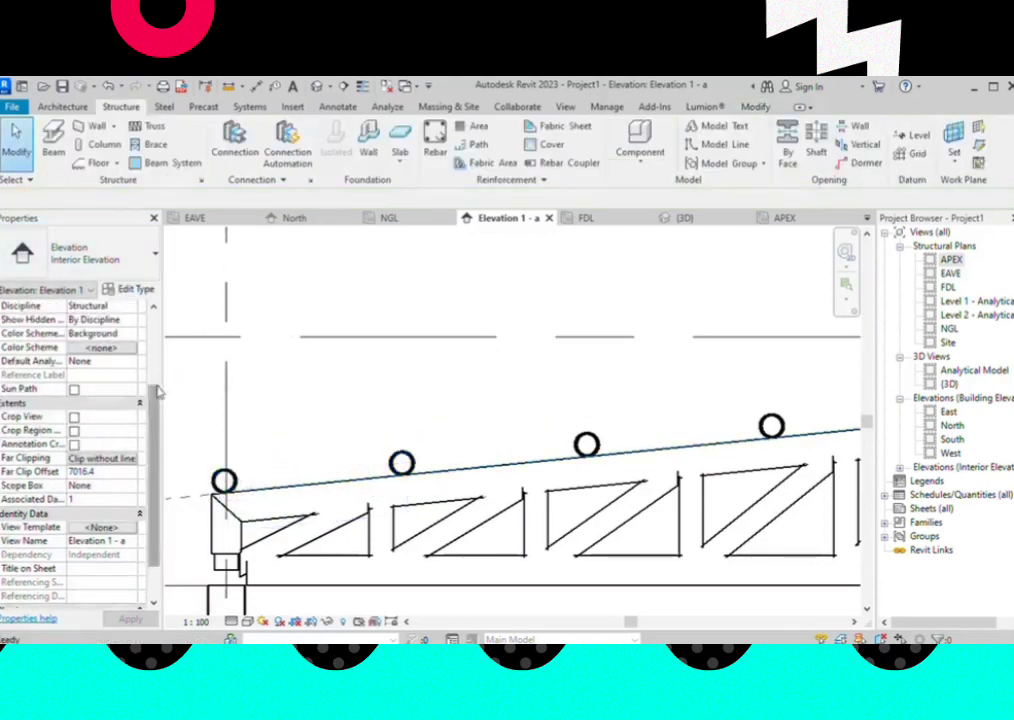
scroll(352, 480, down, 3)
scroll(352, 480, down, 2)
scroll(352, 480, down, 2)
scroll(502, 416, up, 2)
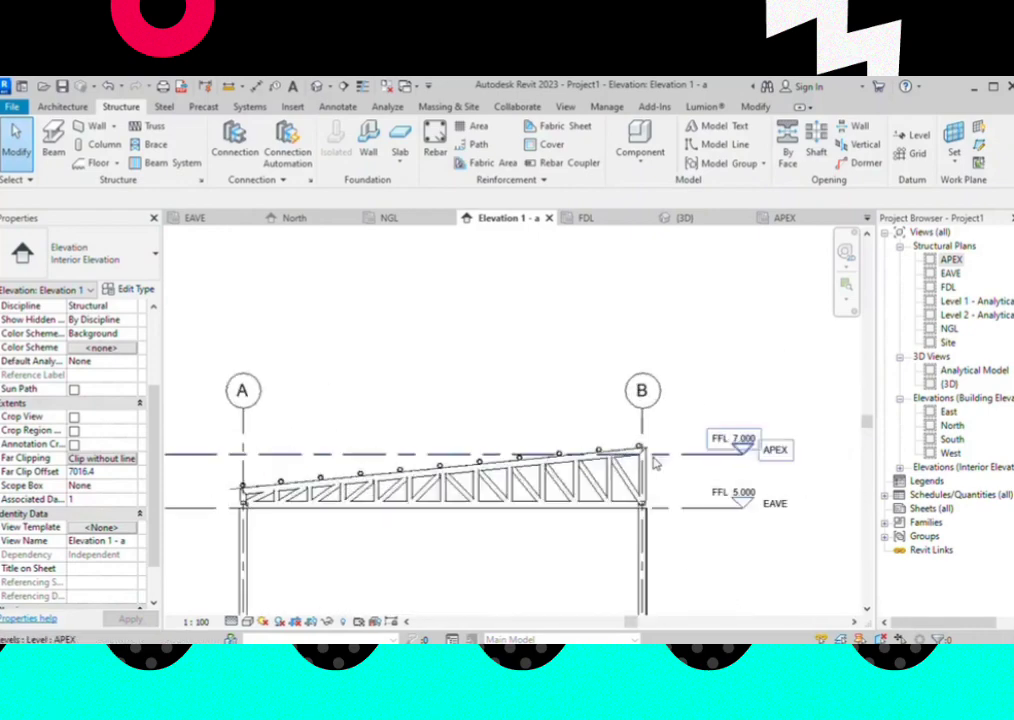
Return to the 3D view and orbit to show all six trussed frames, columns and footings
click(684, 219)
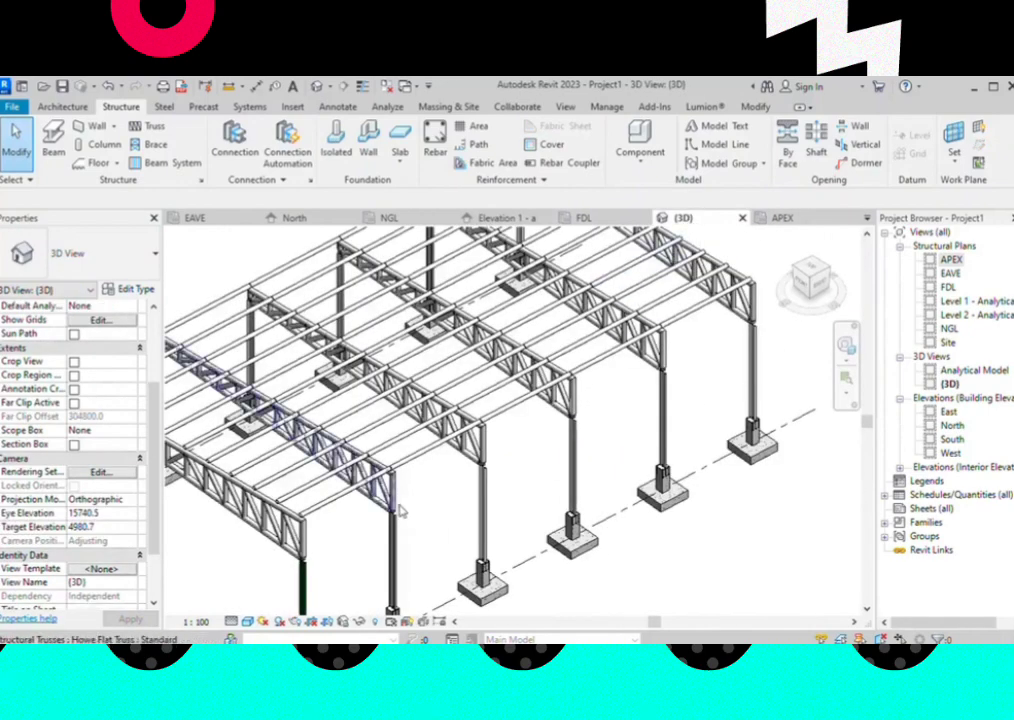
mouse_move(405, 505)
shift+middle_down()
mouse_move(426, 412)
mouse_move(496, 480)
mouse_move(520, 430)
mouse_move(508, 470)
mouse_move(453, 437)
mouse_move(523, 425)
mouse_move(478, 437)
shift+middle_up()
scroll(523, 425, up, 3)
scroll(523, 425, up, 2)
scroll(508, 470, down, 2)
scroll(478, 437, up, 1)
scroll(452, 372, up, 2)
mouse_move(380, 343)
shift+middle_down()
mouse_move(464, 446)
mouse_move(395, 410)
mouse_move(543, 478)
mouse_move(482, 386)
mouse_move(500, 375)
mouse_move(524, 435)
shift+middle_up()
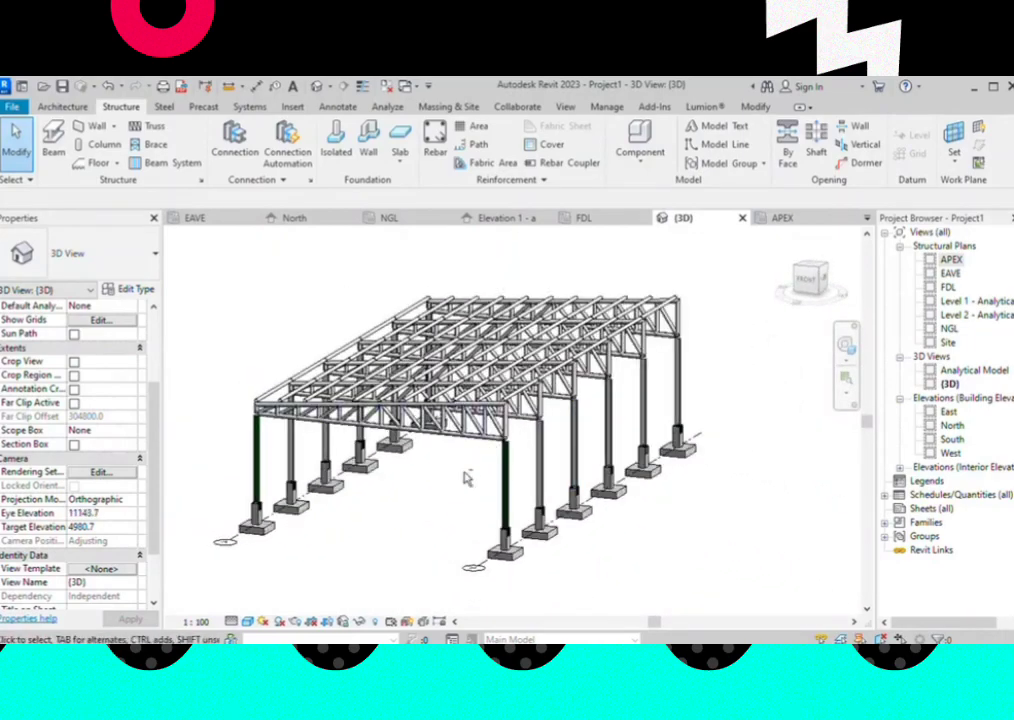
mouse_move(466, 478)
shift+middle_down()
mouse_move(543, 482)
mouse_move(464, 482)
mouse_move(515, 493)
shift+middle_up()
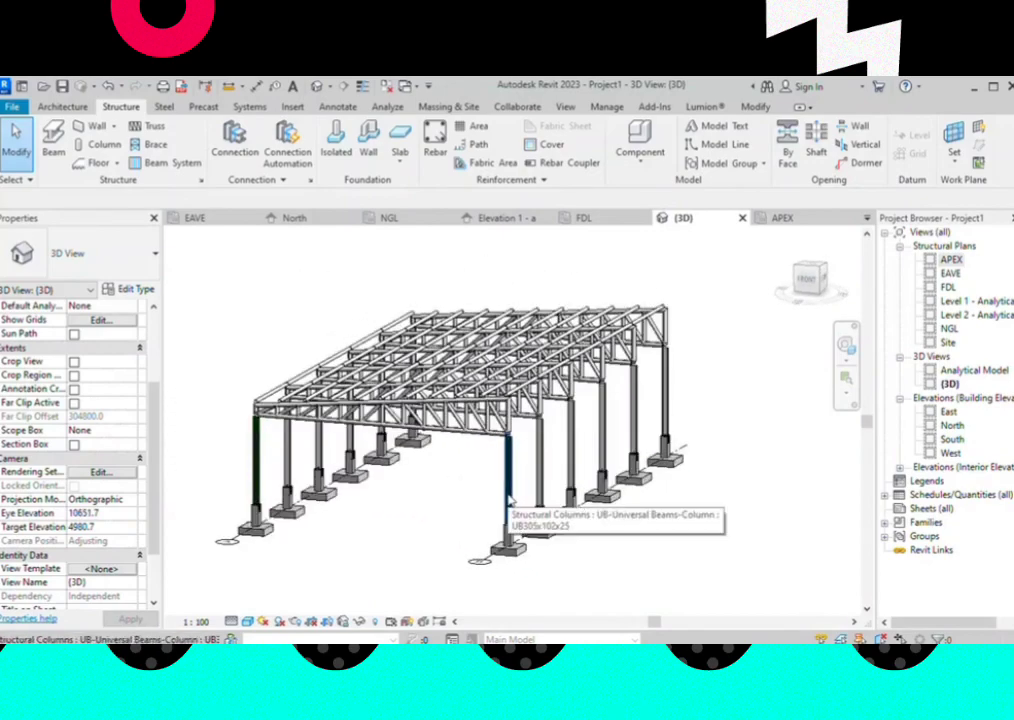
Select every steel column of the same type in the 3D view
click(509, 500)
right_click(509, 500)
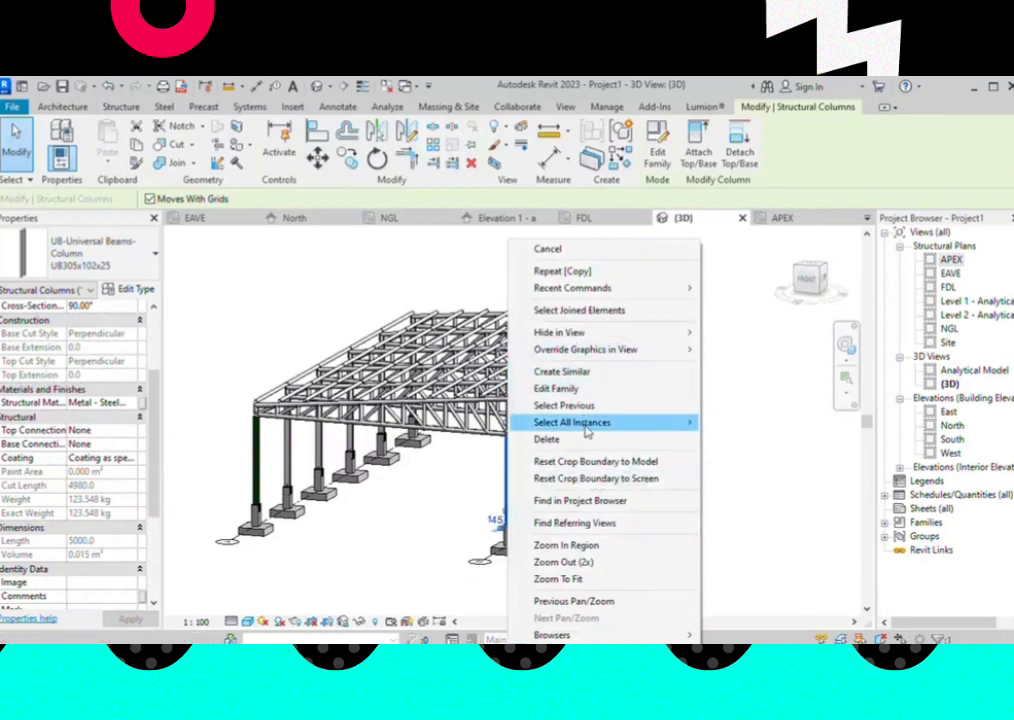
mouse_move(585, 422)
click(745, 429)
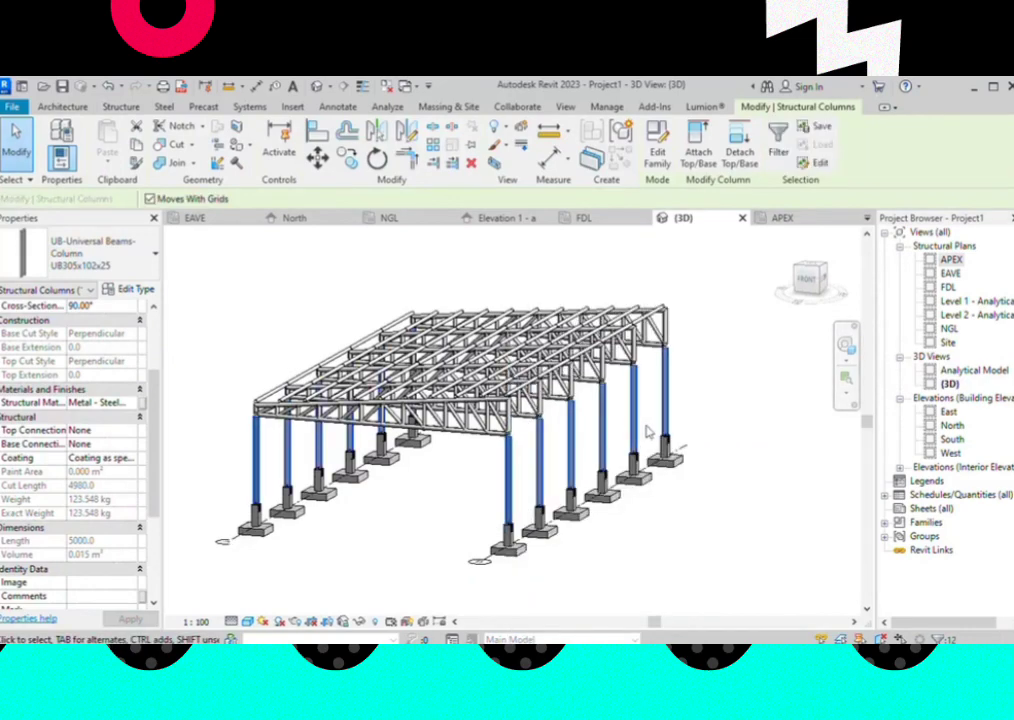
Override the columns' surface with a solid dark green fill, RGB 0-113-0
right_click(660, 380)
mouse_move(740, 349)
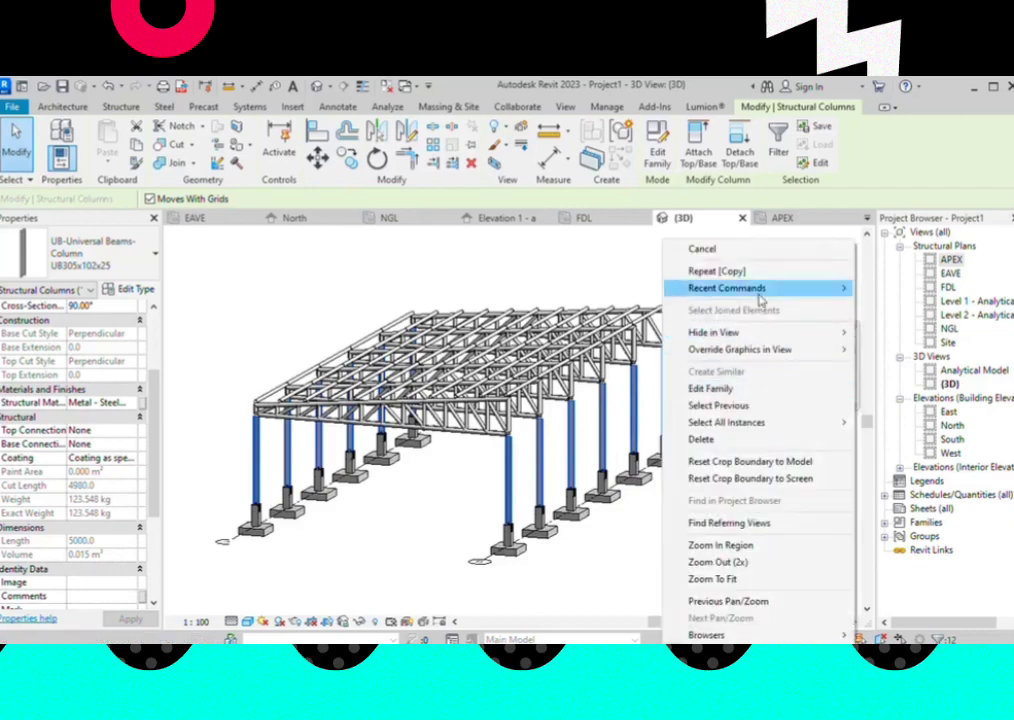
click(905, 350)
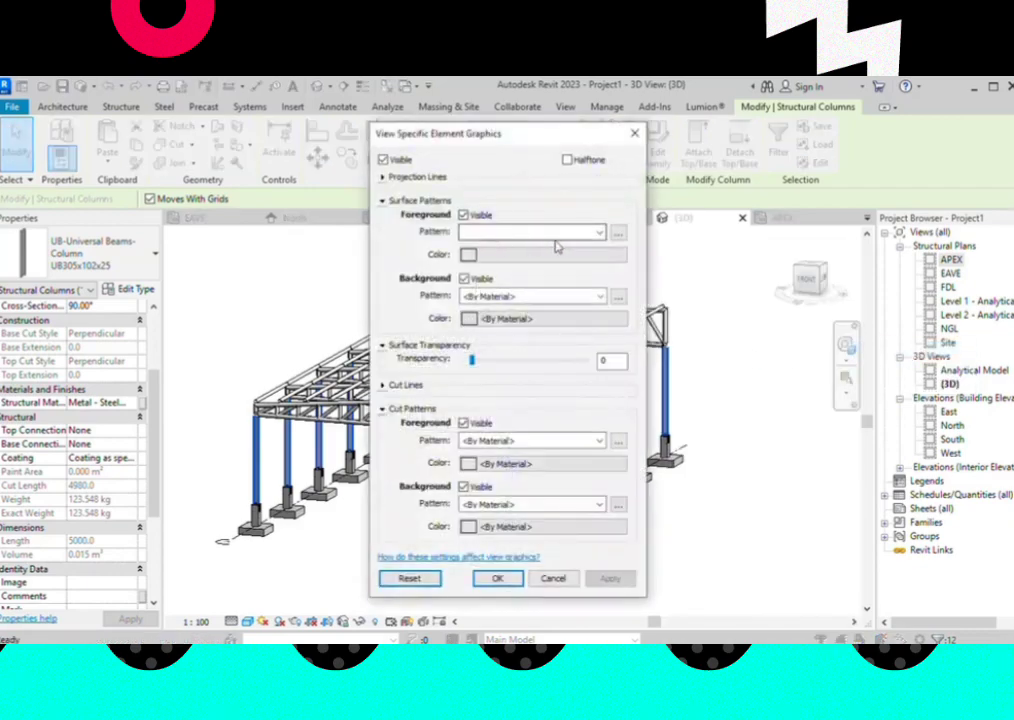
click(598, 233)
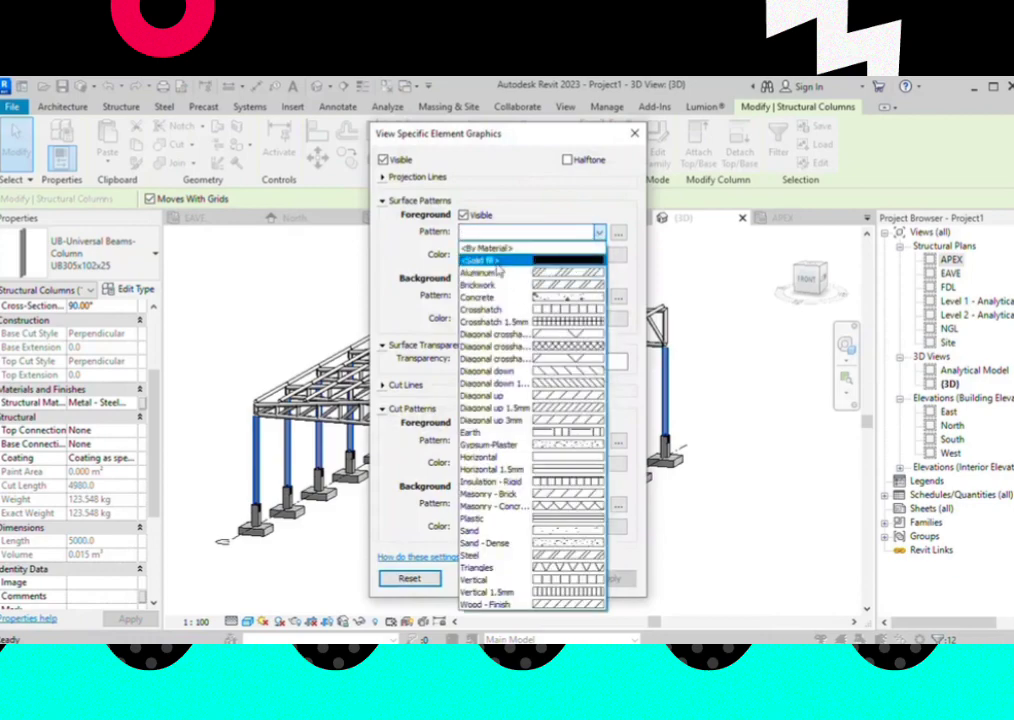
click(545, 258)
click(474, 258)
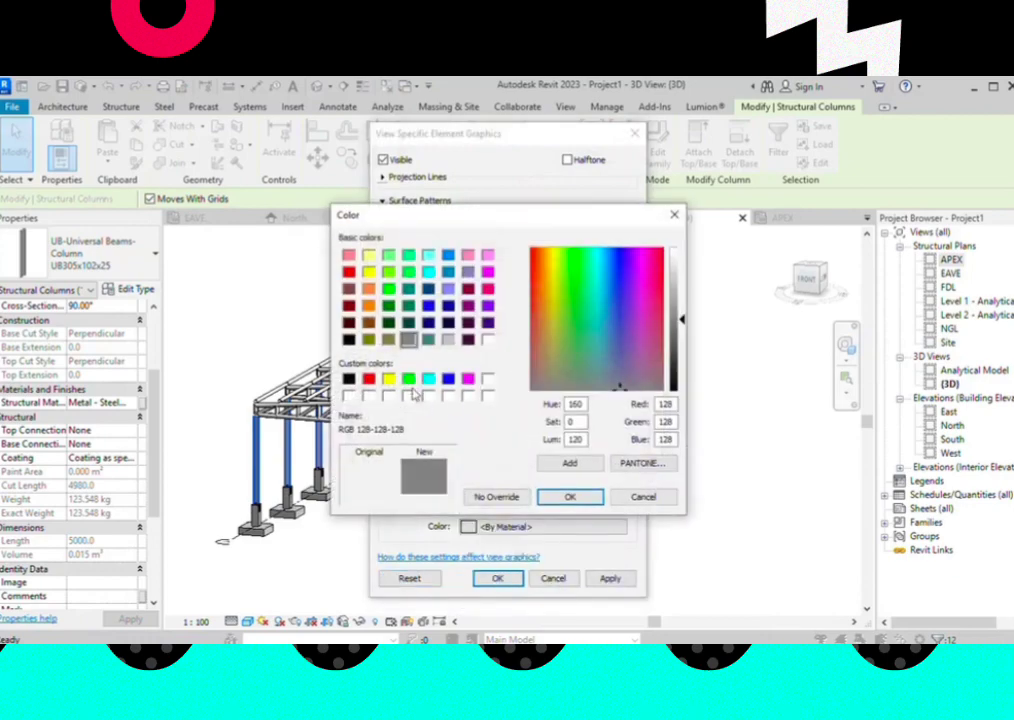
click(409, 379)
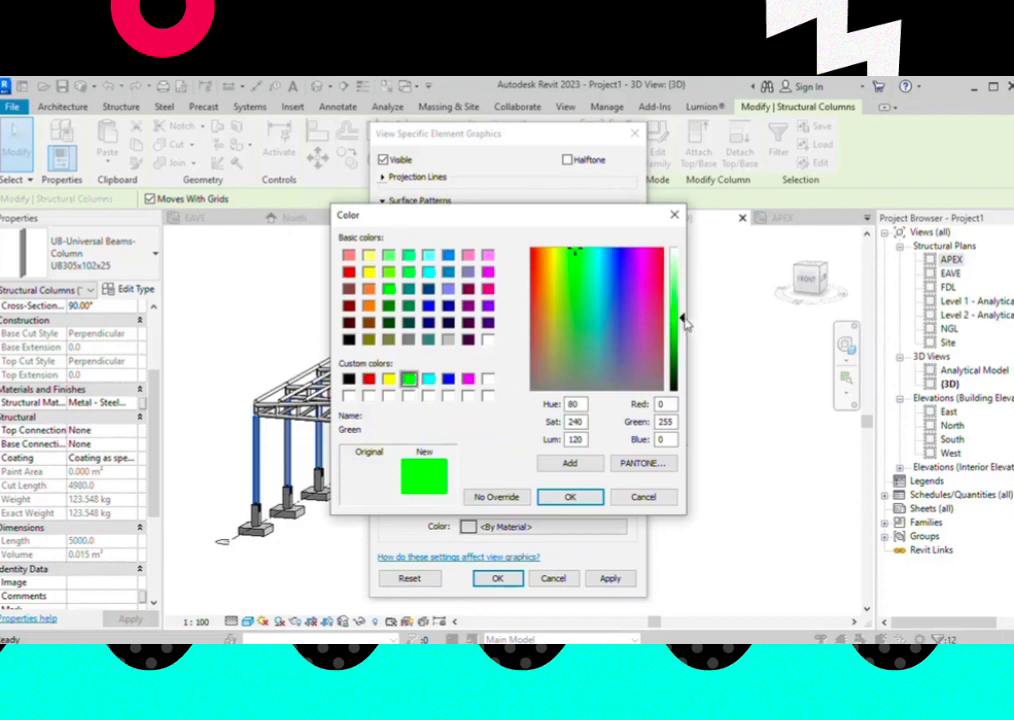
drag(684, 322, 683, 369)
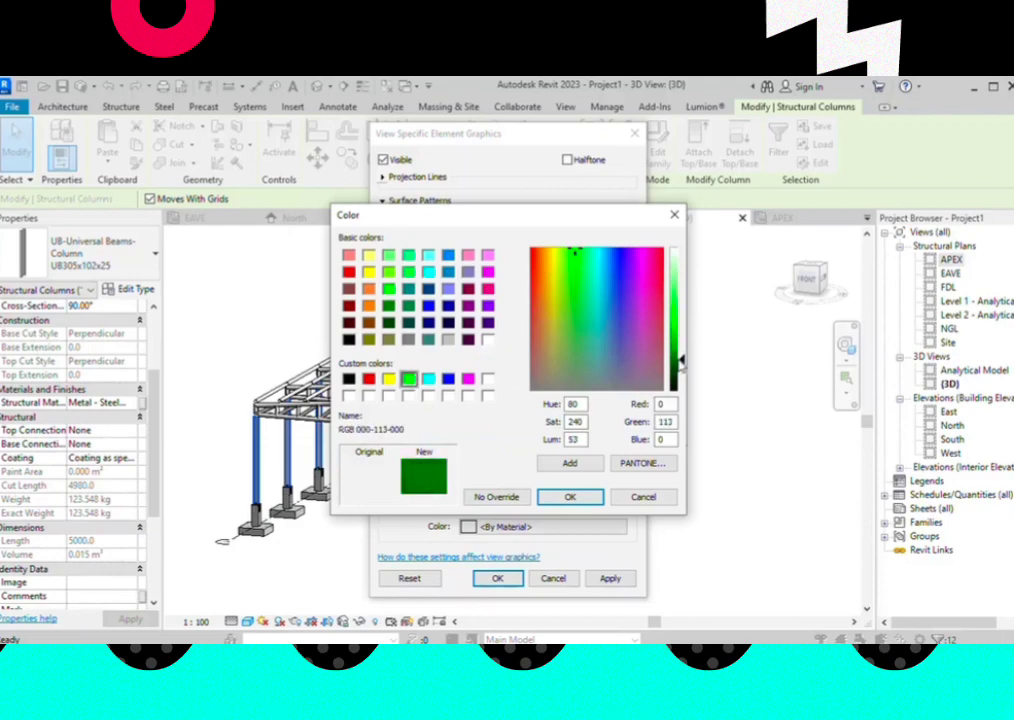
click(570, 497)
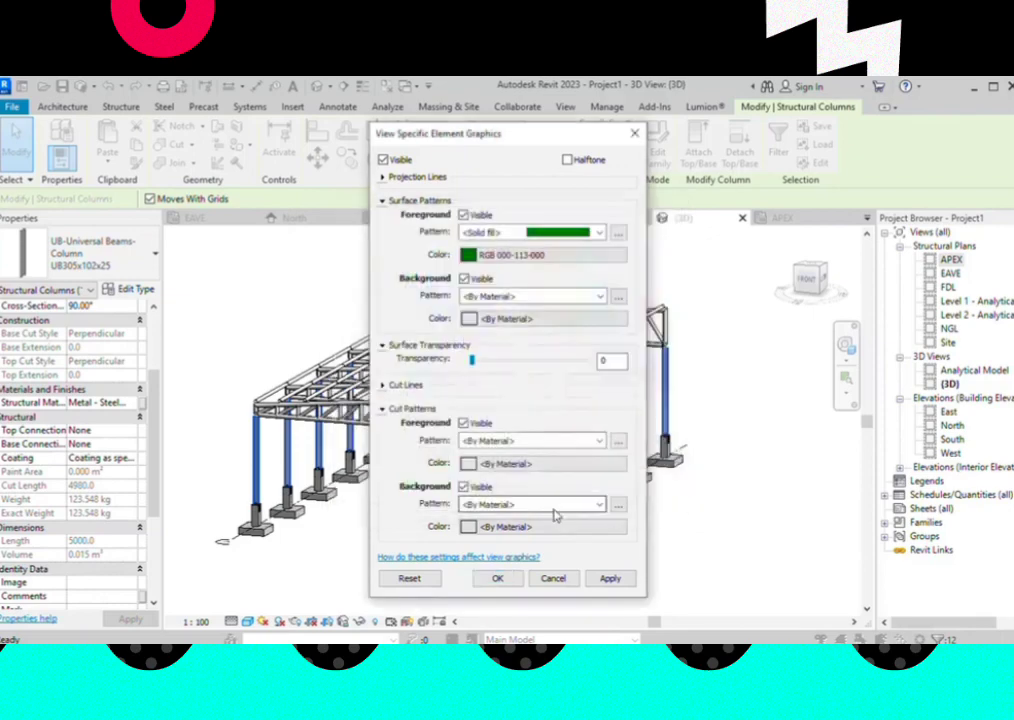
click(603, 578)
click(493, 579)
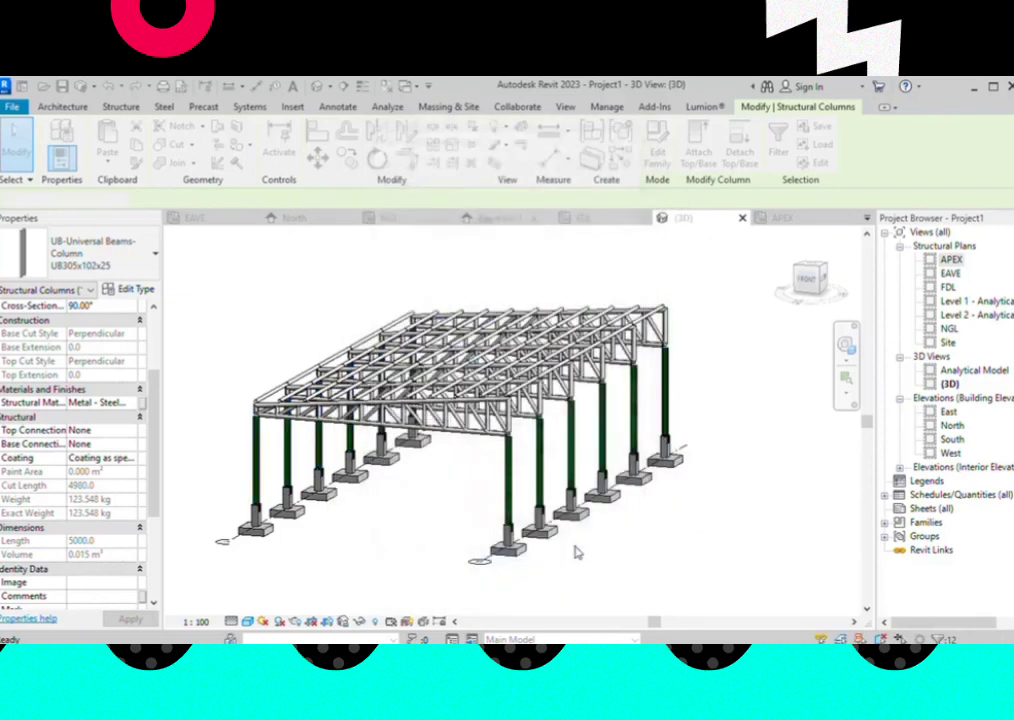
click(626, 559)
scroll(540, 490, down, 3)
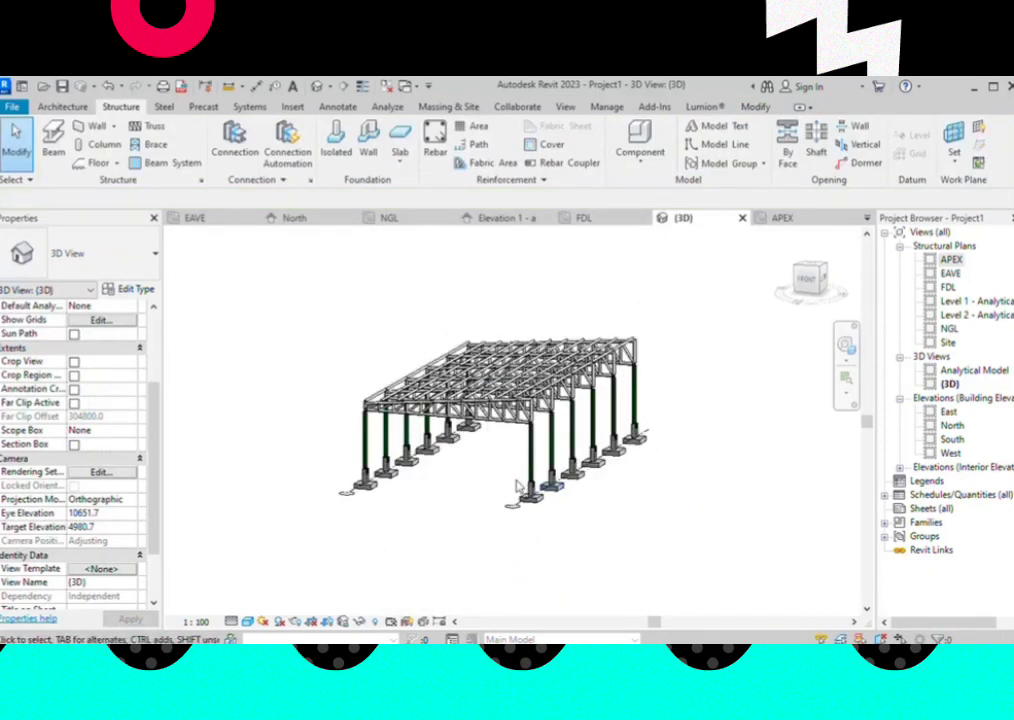
Select all concrete pedestal columns visible in the 3D view
shift+middle_drag(519, 468, 509, 462)
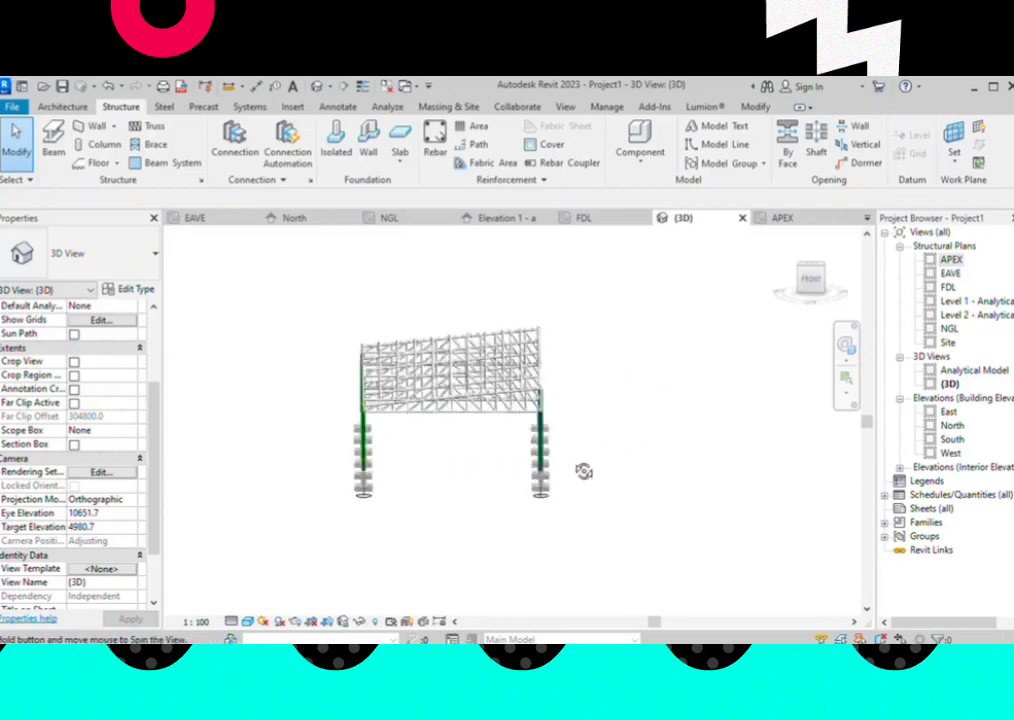
scroll(480, 516, up, 1)
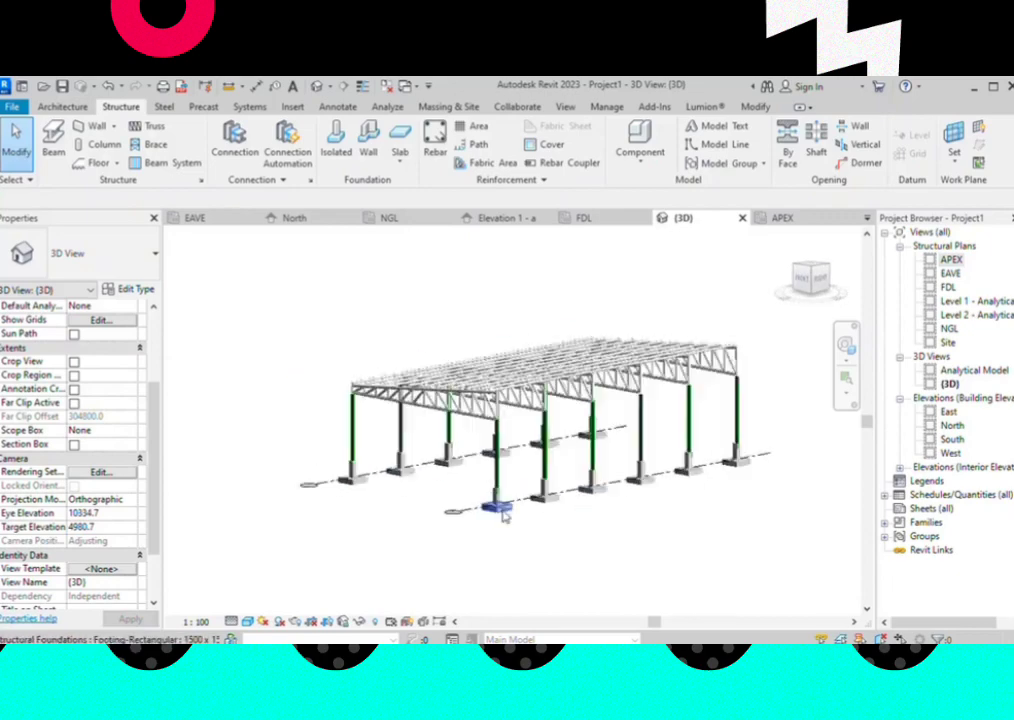
scroll(491, 516, up, 2)
scroll(492, 490, up, 2)
click(492, 494)
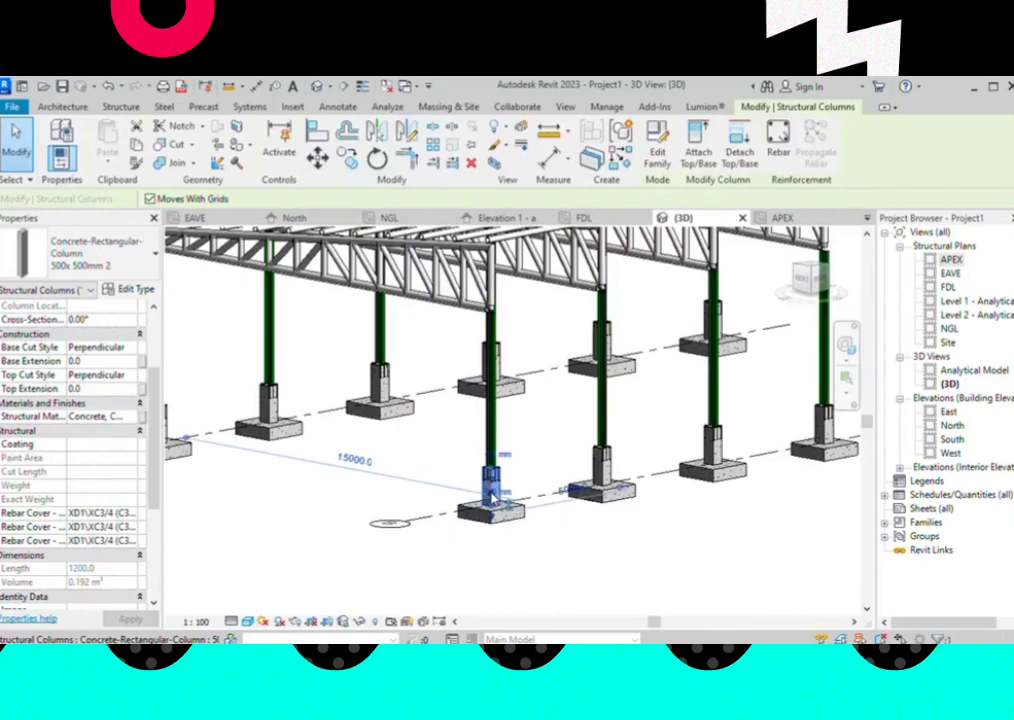
right_click(492, 494)
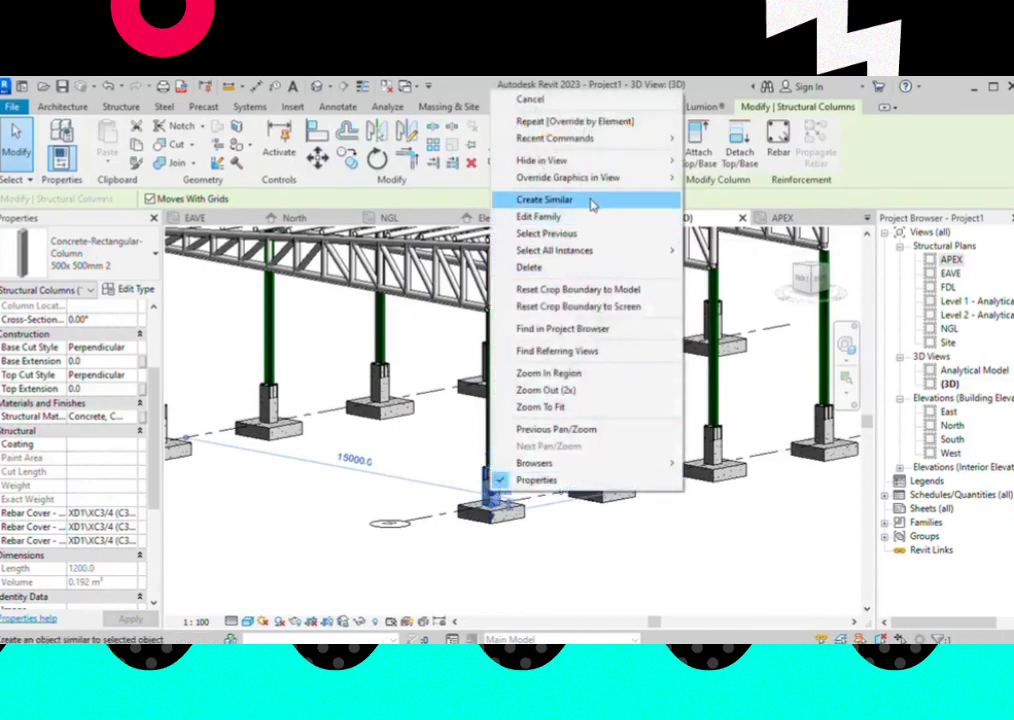
mouse_move(555, 250)
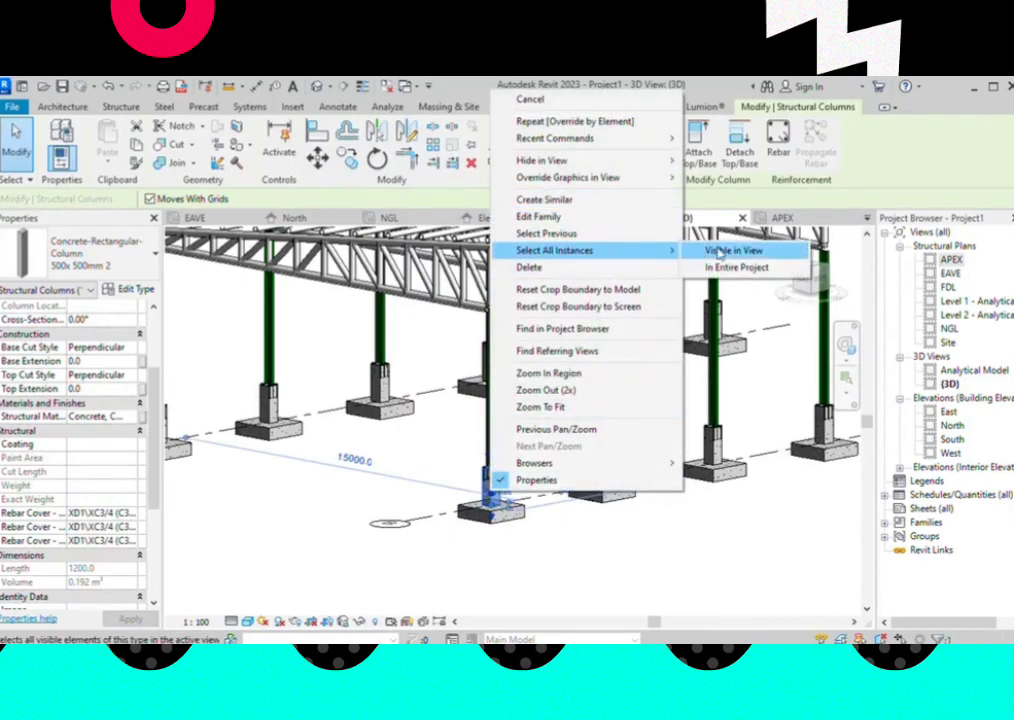
click(719, 254)
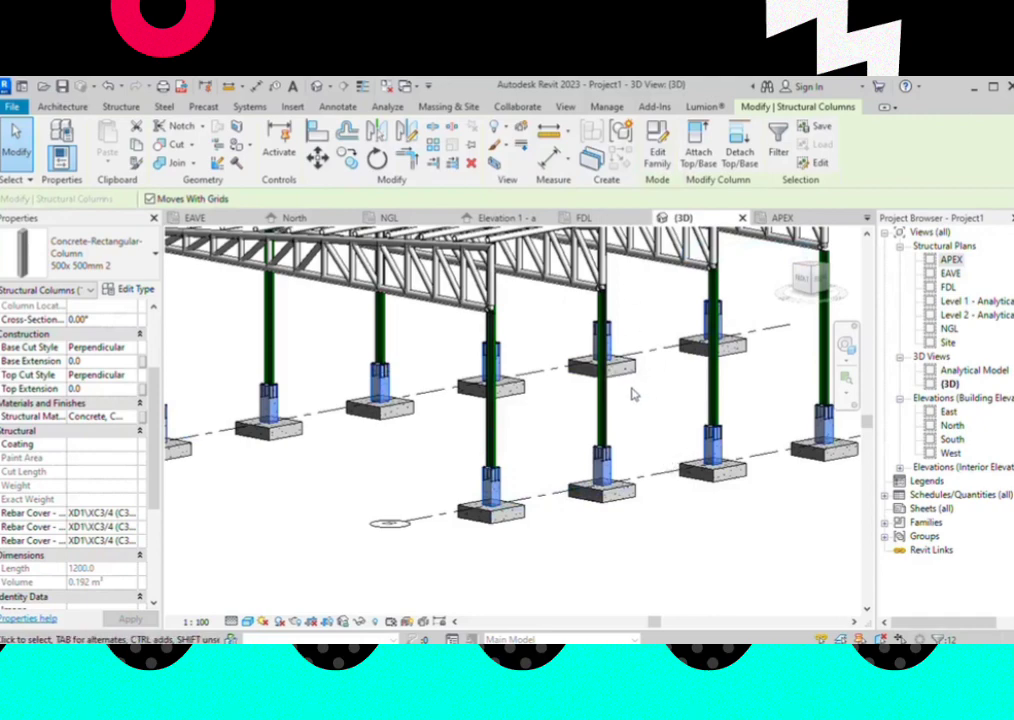
Override the pedestals' surface with a solid orange fill, RGB 176-088-000
right_click(656, 263)
mouse_move(733, 349)
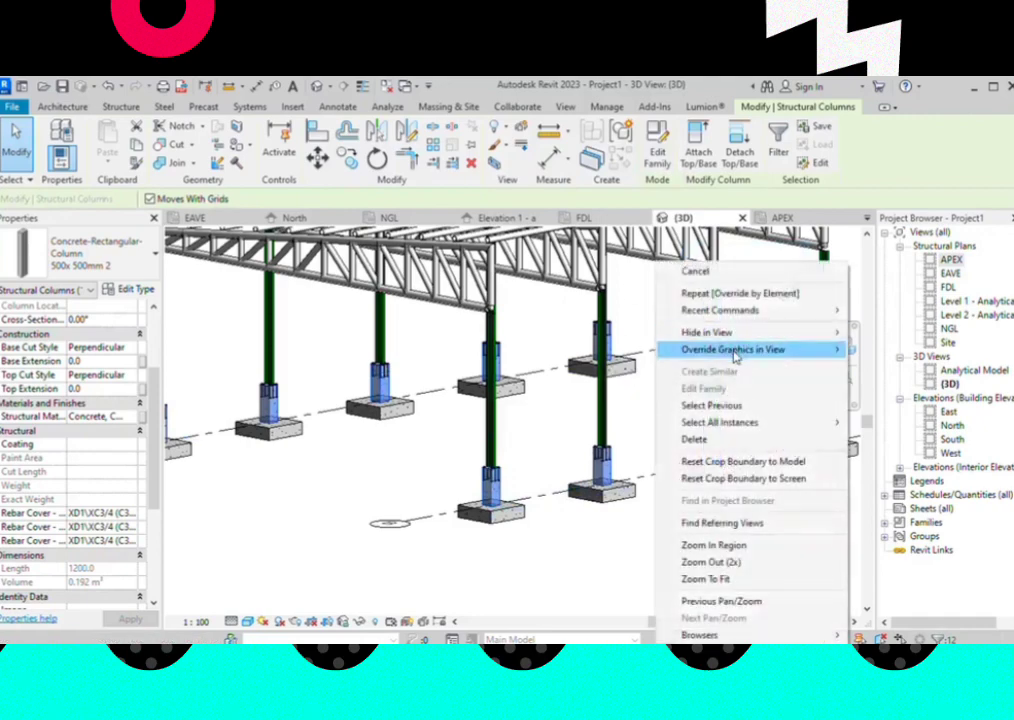
click(875, 350)
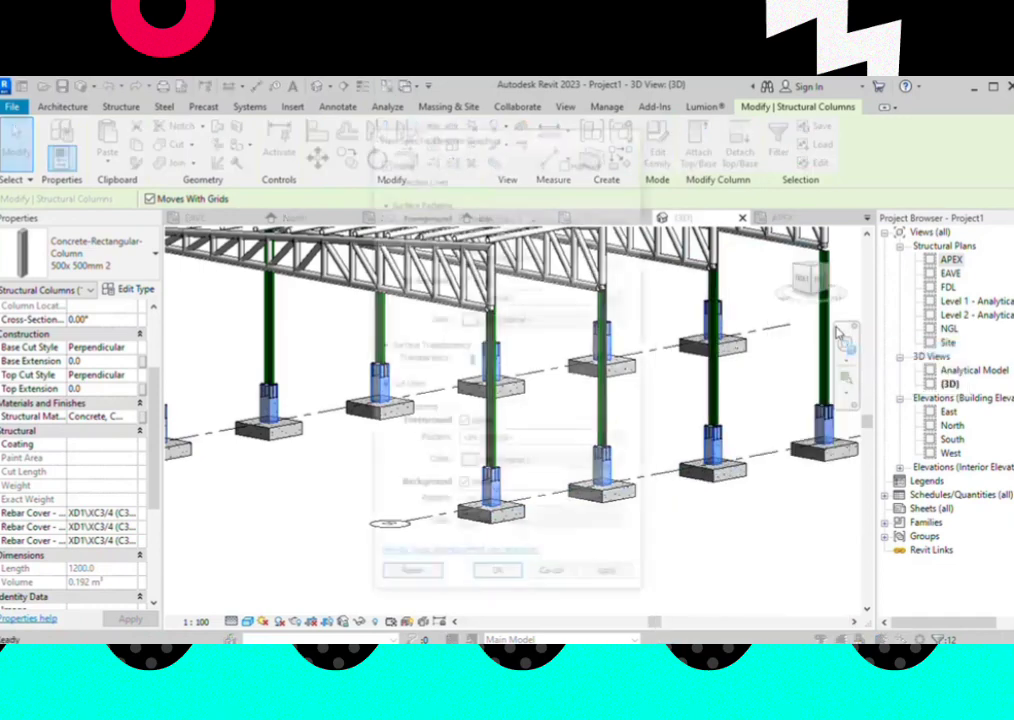
click(601, 232)
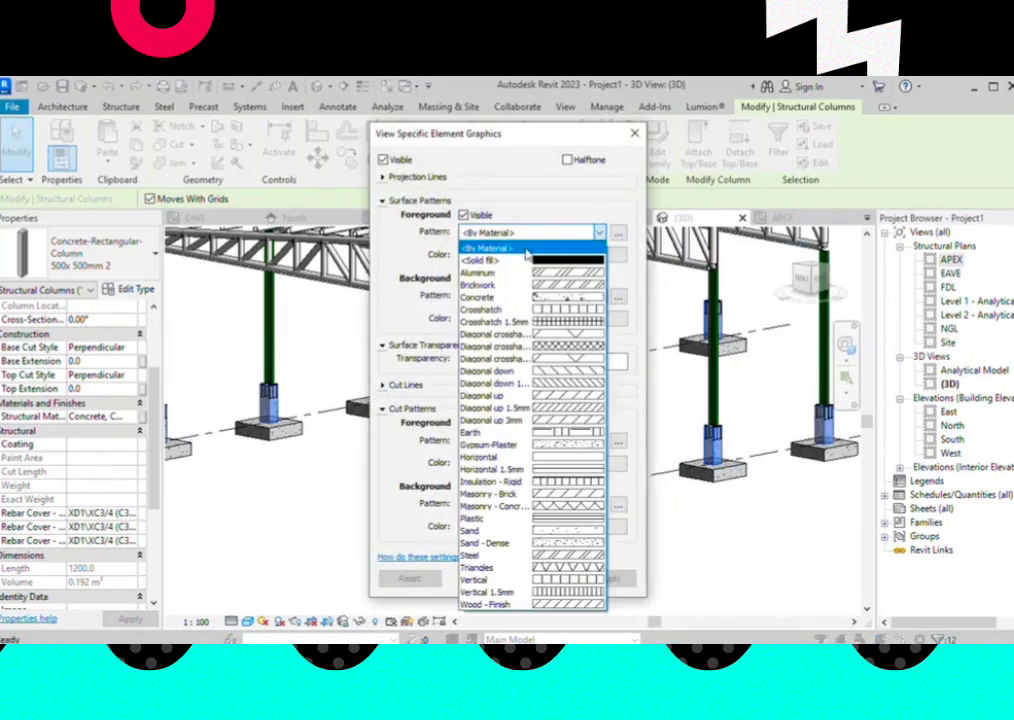
click(490, 246)
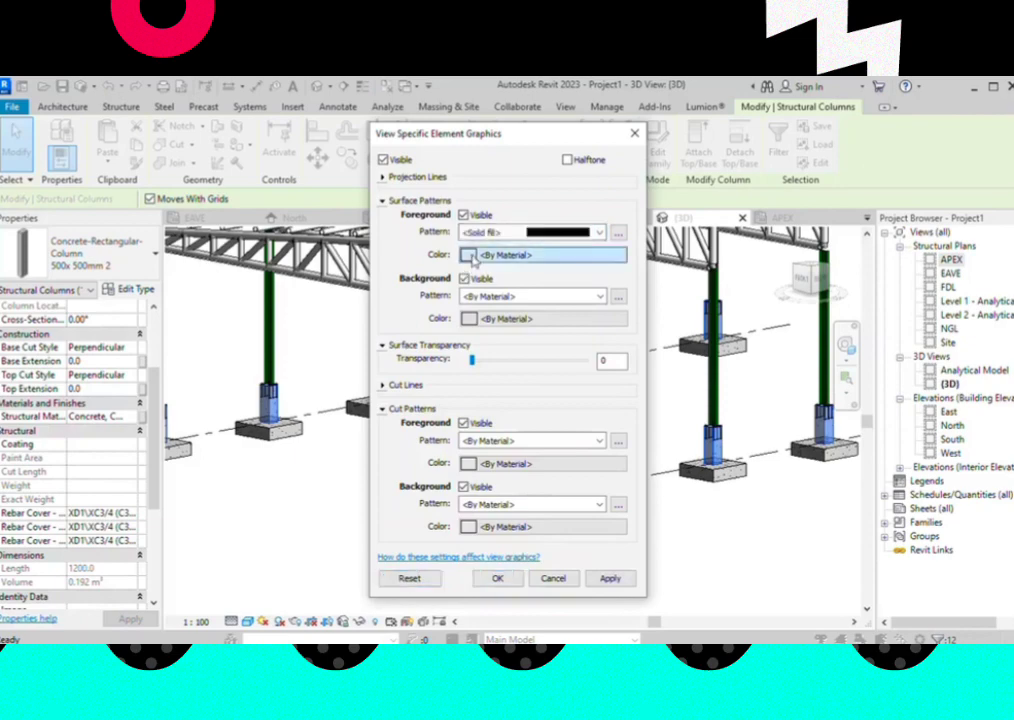
click(472, 255)
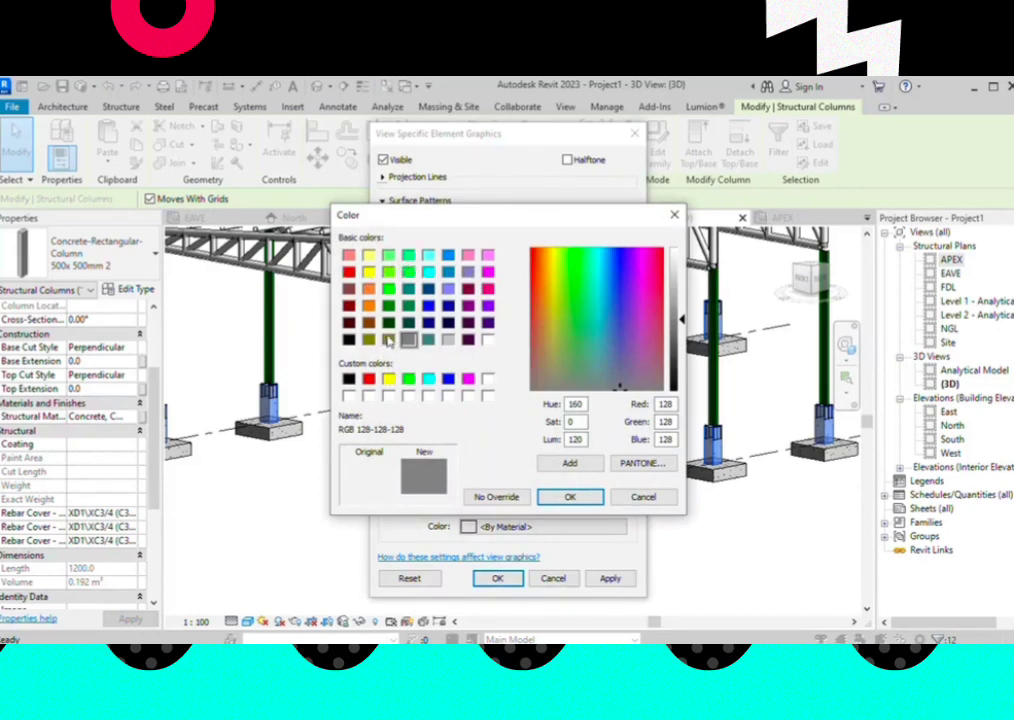
click(368, 324)
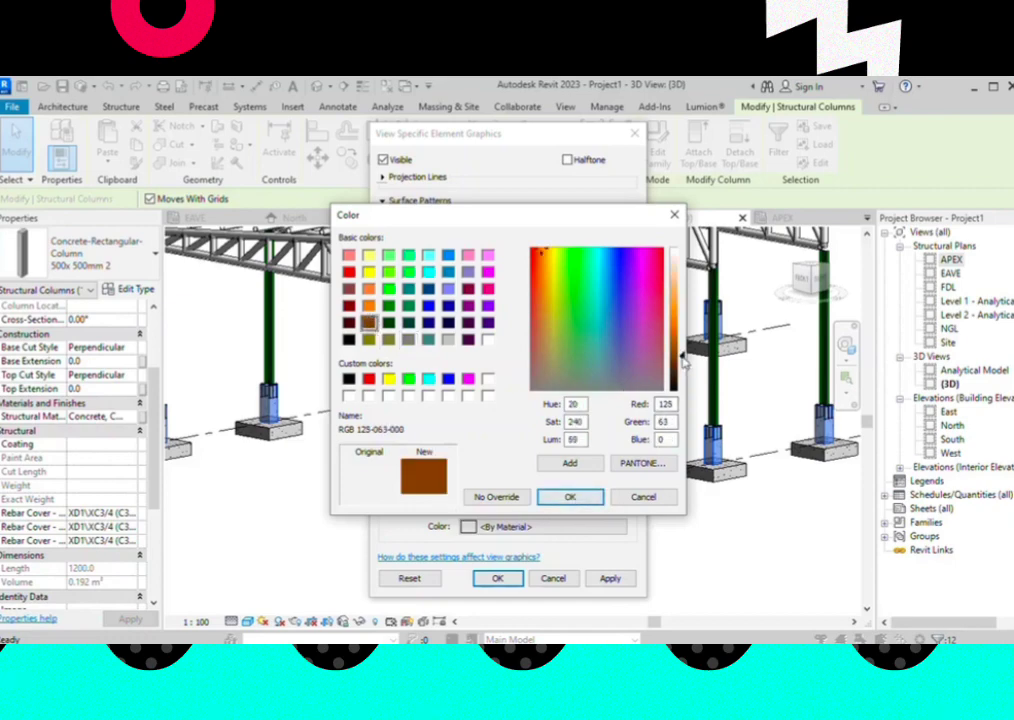
drag(684, 362, 686, 313)
drag(686, 307, 686, 342)
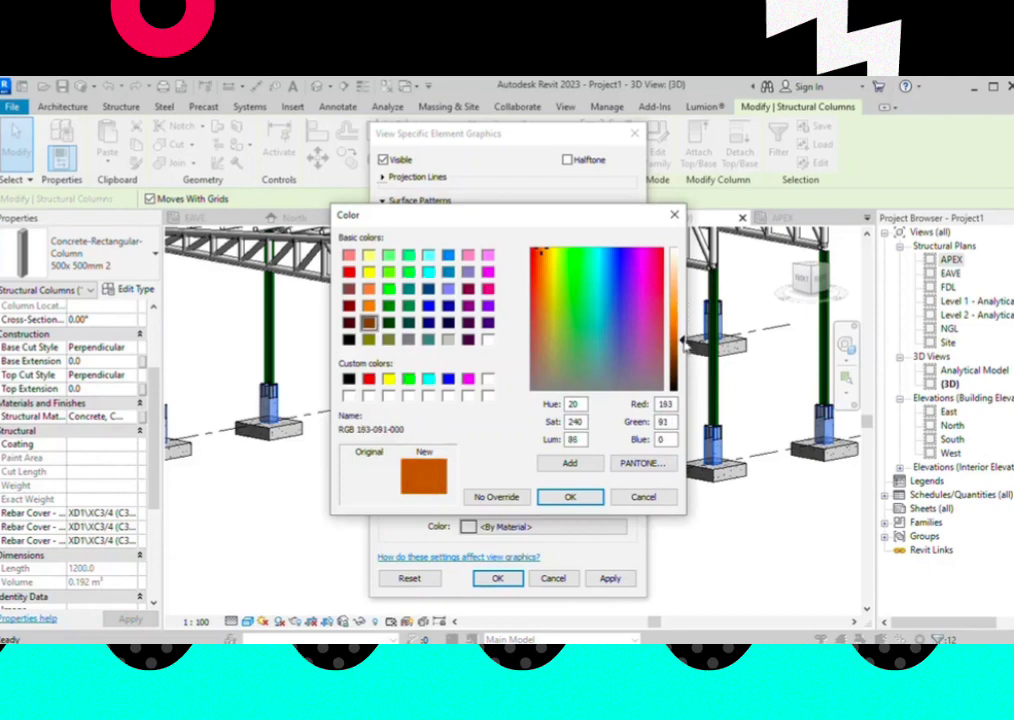
click(569, 497)
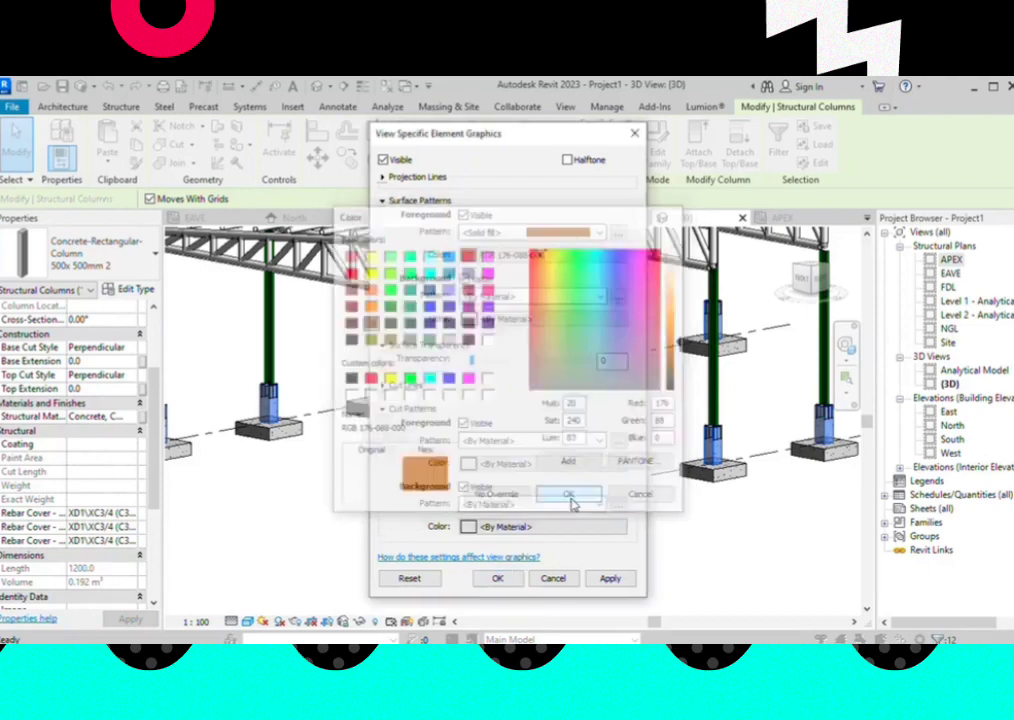
click(607, 579)
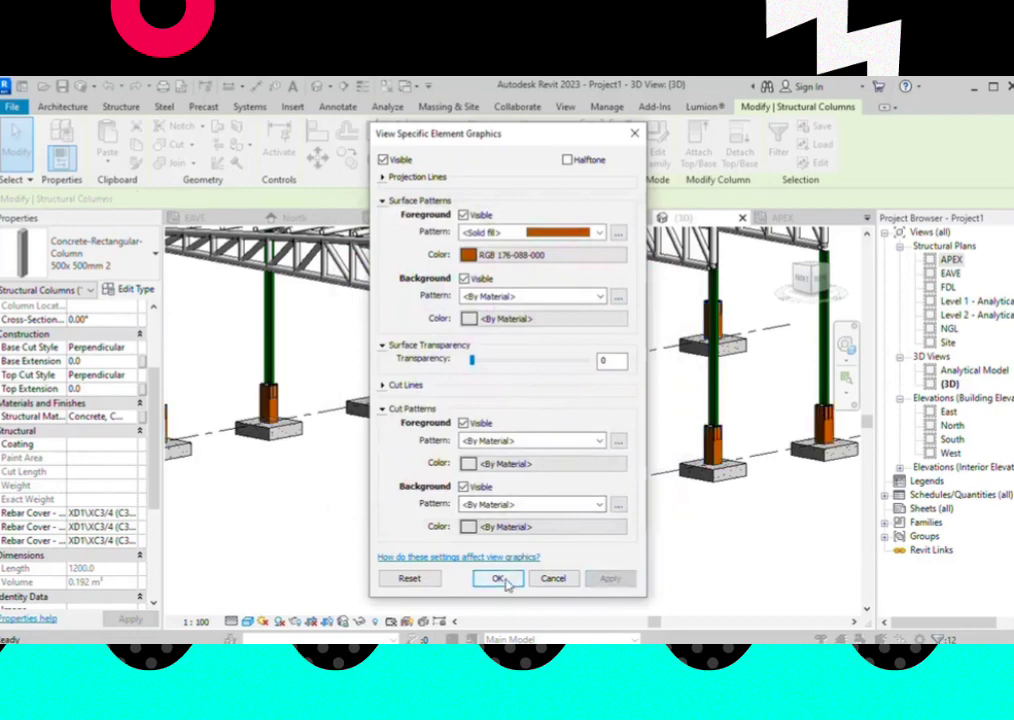
click(507, 584)
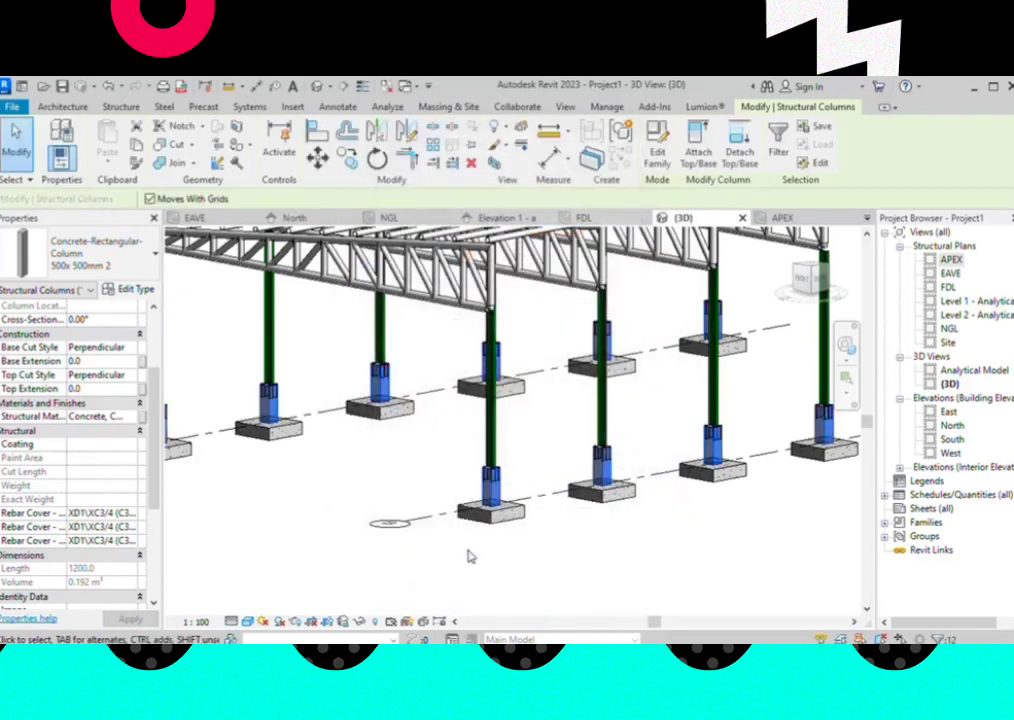
click(578, 572)
mouse_move(578, 572)
shift+middle_down()
mouse_move(482, 470)
mouse_move(549, 468)
mouse_move(573, 432)
mouse_move(550, 430)
mouse_move(523, 453)
shift+middle_up()
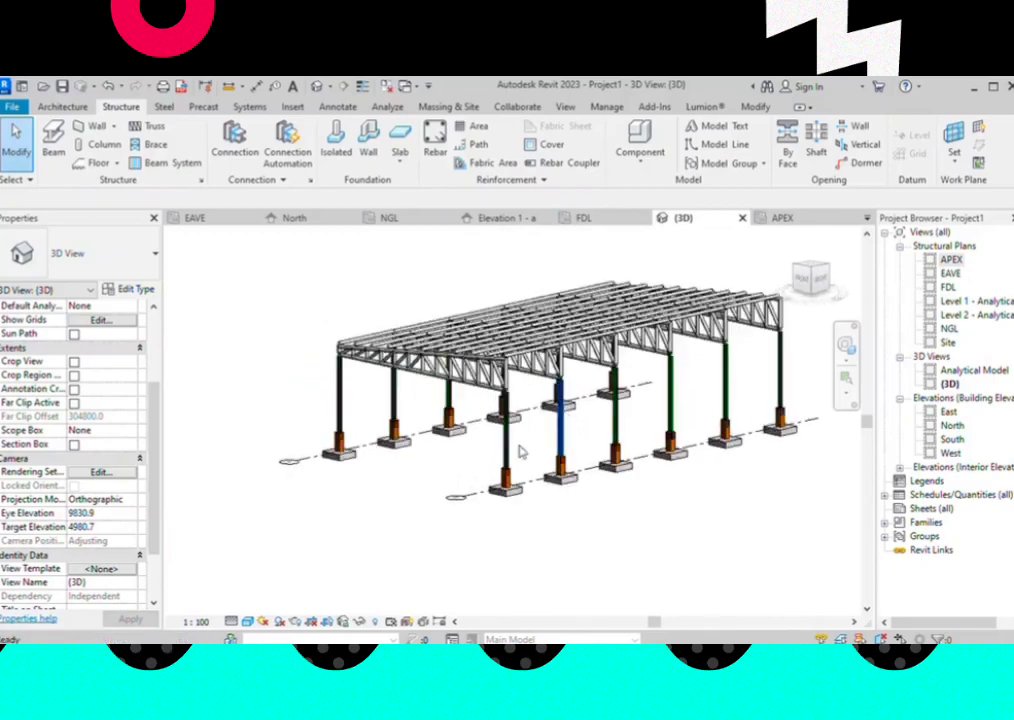
mouse_move(595, 419)
shift+middle_down()
mouse_move(713, 448)
mouse_move(576, 424)
mouse_move(475, 435)
mouse_move(549, 472)
mouse_move(507, 464)
mouse_move(441, 477)
mouse_move(545, 440)
shift+middle_up()
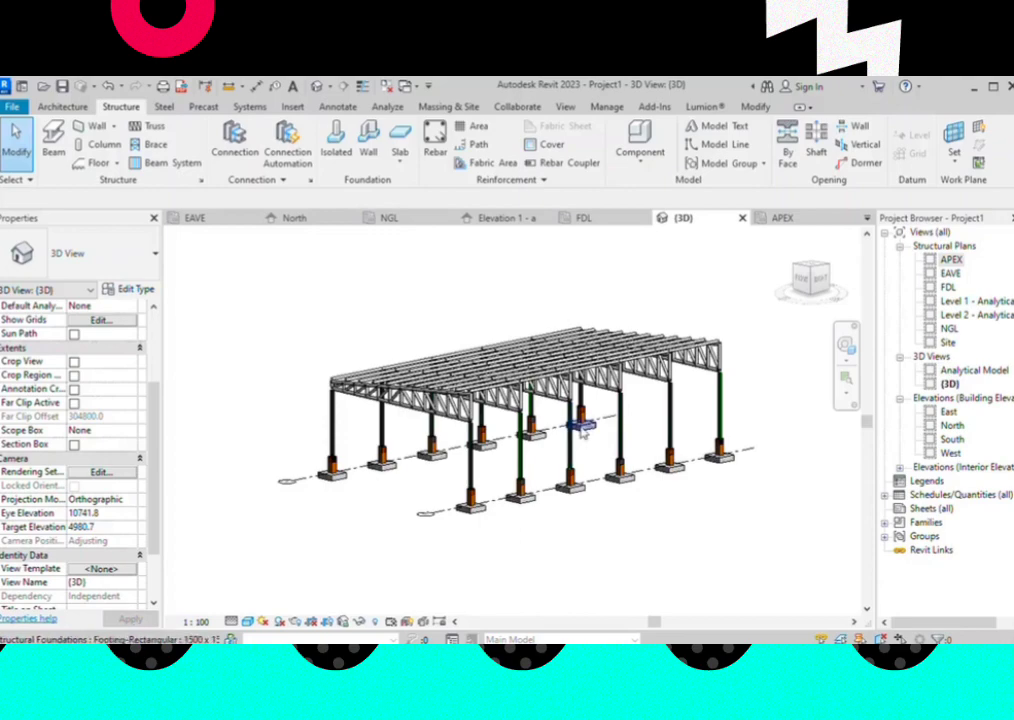
mouse_move(581, 412)
shift+middle_down()
mouse_move(490, 396)
mouse_move(637, 443)
mouse_move(679, 419)
mouse_move(453, 434)
mouse_move(516, 441)
mouse_move(414, 450)
mouse_move(497, 440)
shift+middle_up()
mouse_move(396, 355)
shift+middle_down()
mouse_move(385, 414)
mouse_move(453, 423)
mouse_move(485, 441)
shift+middle_up()
scroll(650, 482, down, 3)
mouse_move(650, 482)
shift+middle_down()
mouse_move(424, 434)
mouse_move(430, 466)
mouse_move(414, 466)
shift+middle_up()
scroll(424, 434, up, 2)
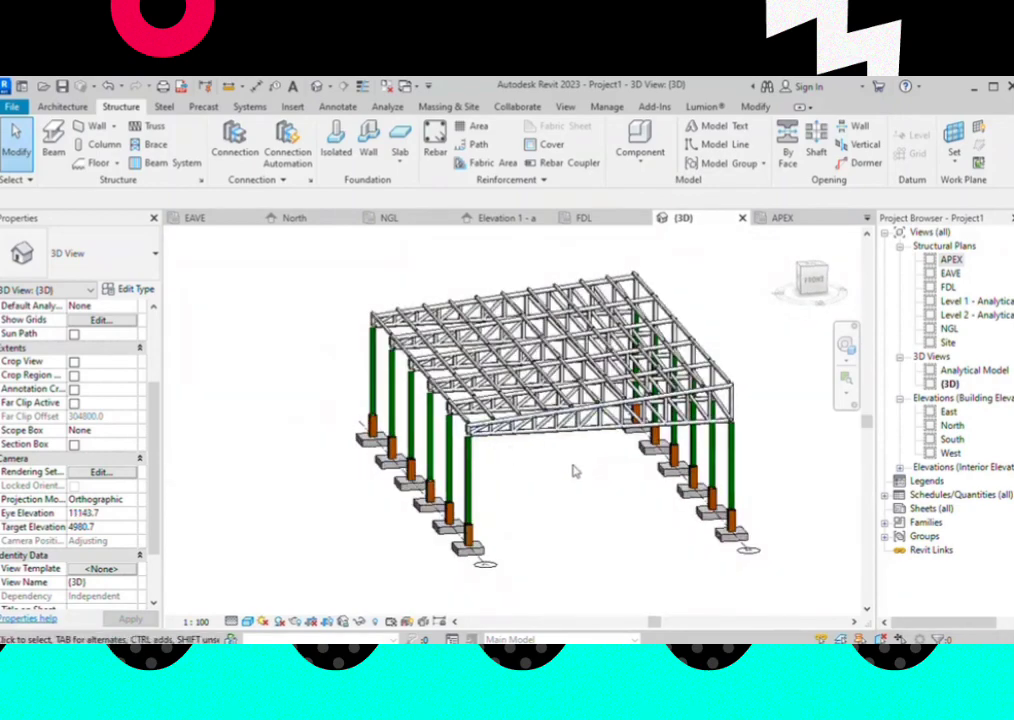
scroll(570, 465, down, 2)
mouse_move(522, 520)
shift+middle_down()
mouse_move(600, 518)
mouse_move(589, 512)
shift+middle_up()
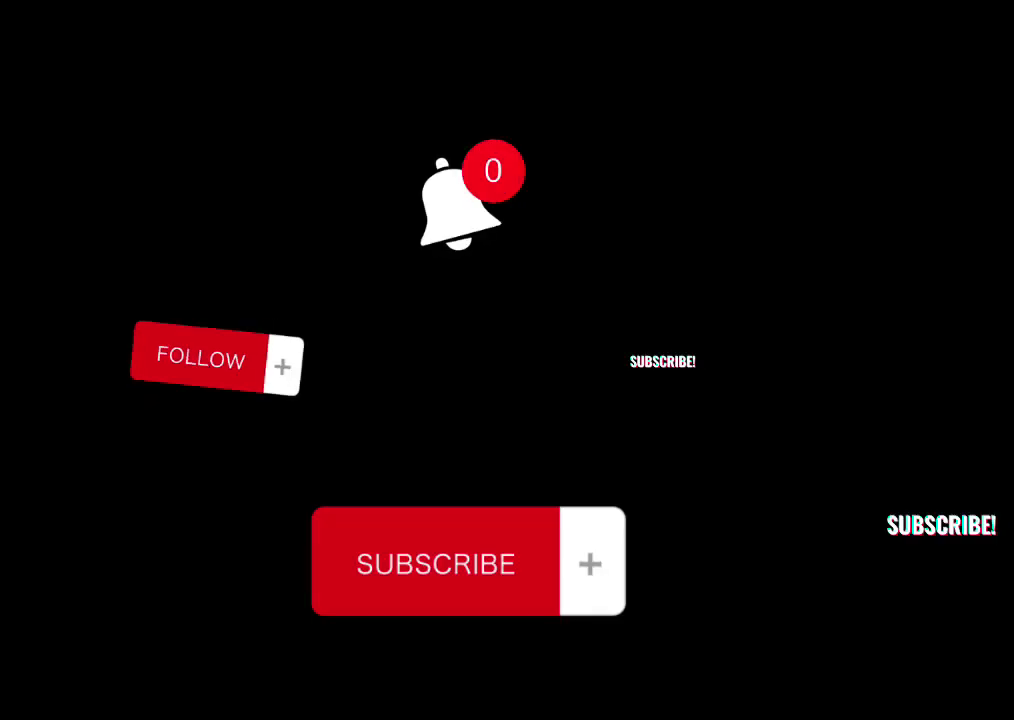